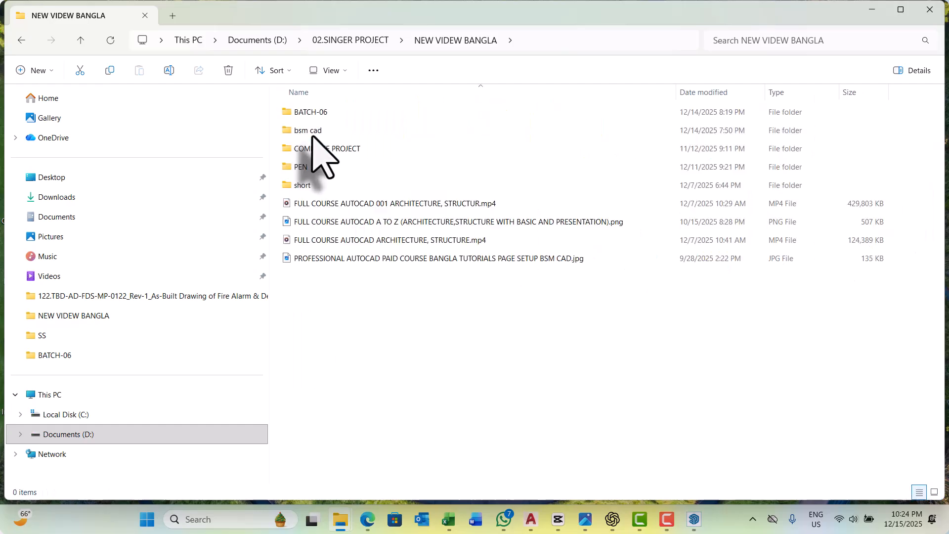
double_click(351, 149)
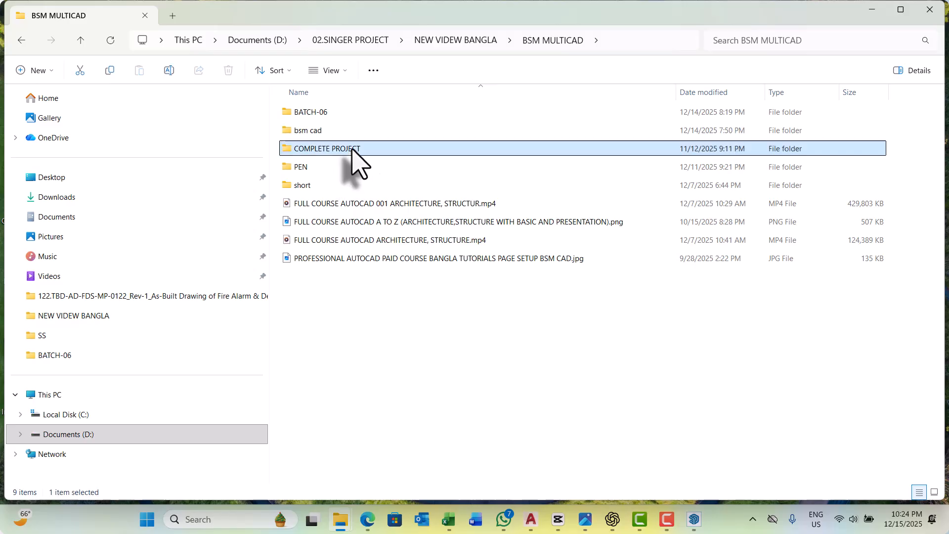
click(81, 40)
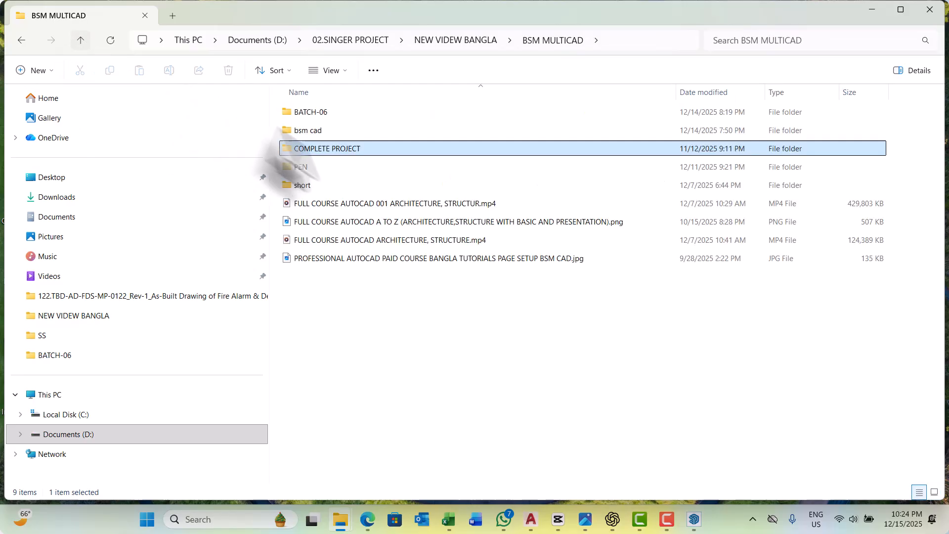
double_click(338, 114)
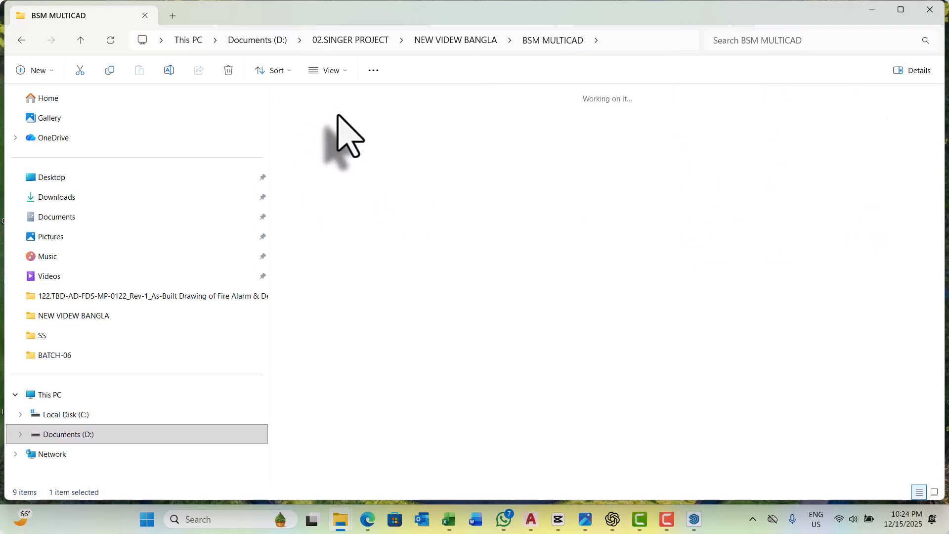
click(81, 39)
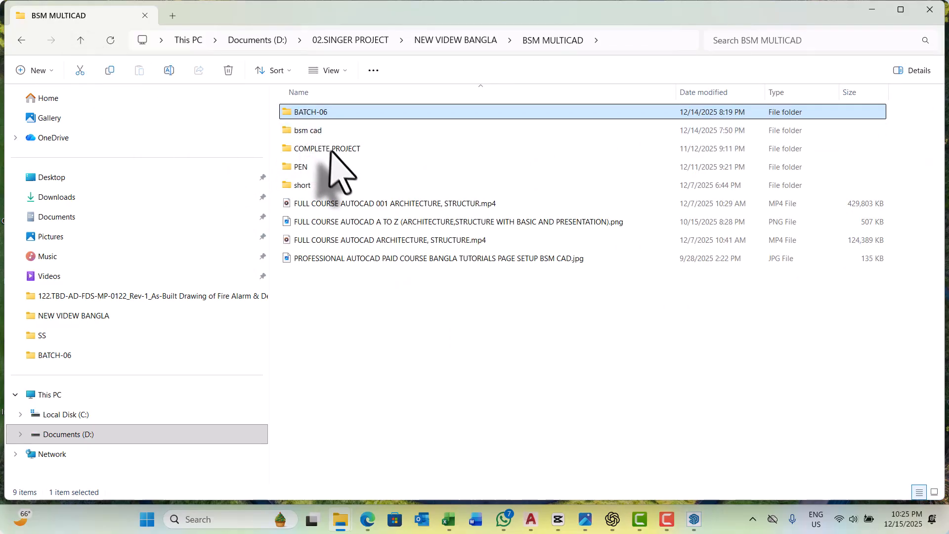
click(81, 40)
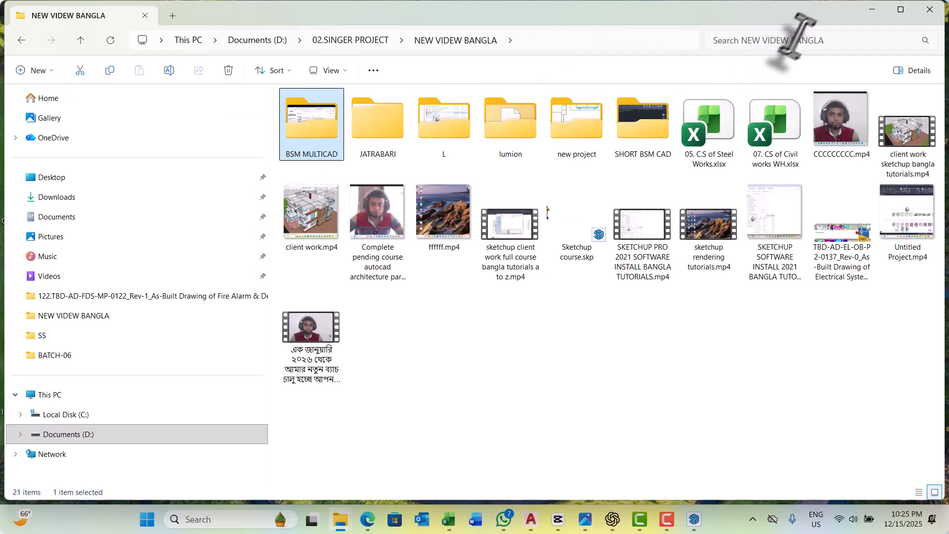
Launch SketchUp Pro 2021 from the desktop and open the recent Untitled house model dated December 7, 2025.
click(872, 10)
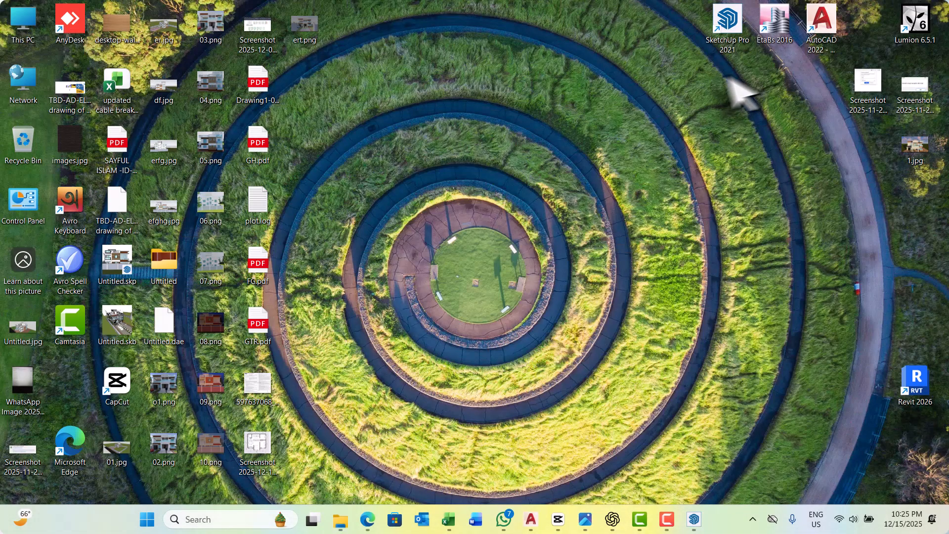
double_click(728, 22)
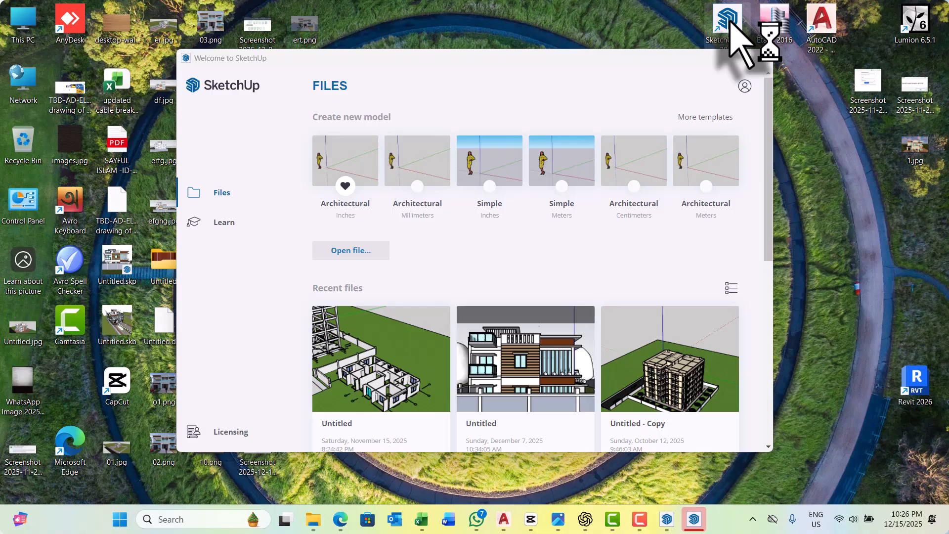
scroll(510, 307, down, 1)
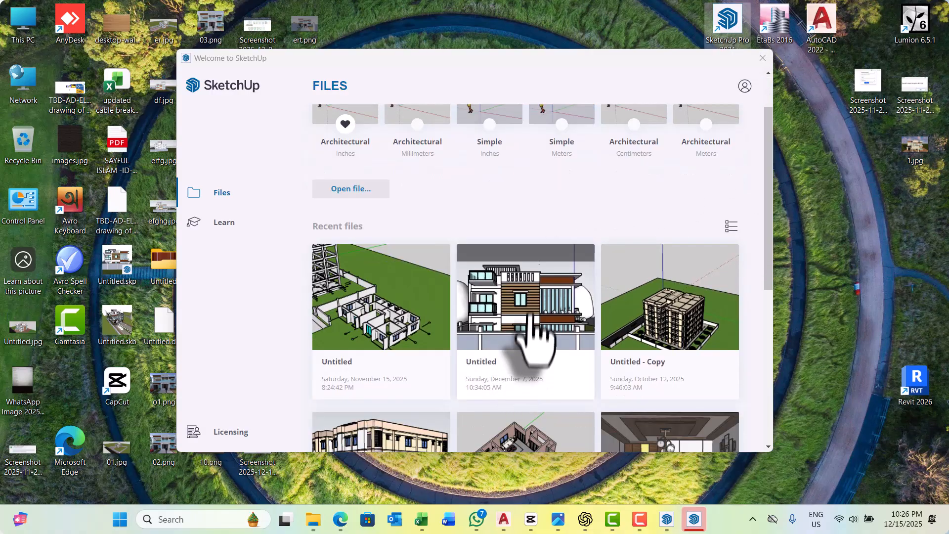
click(529, 314)
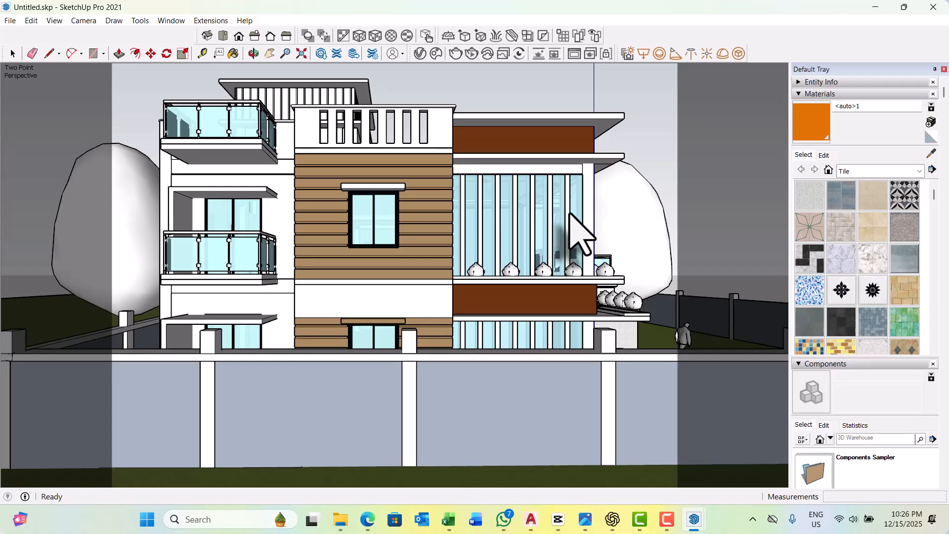
Select the brown panelled wooden door of the rooftop stair room and copy it.
scroll(471, 308, down, 3)
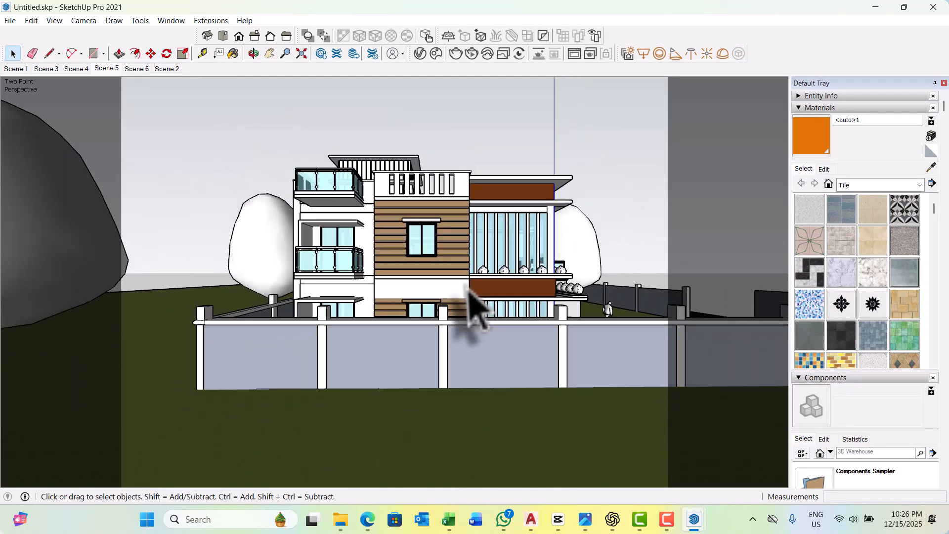
middle_drag(471, 308, 424, 250)
scroll(450, 223, up, 3)
scroll(455, 218, up, 8)
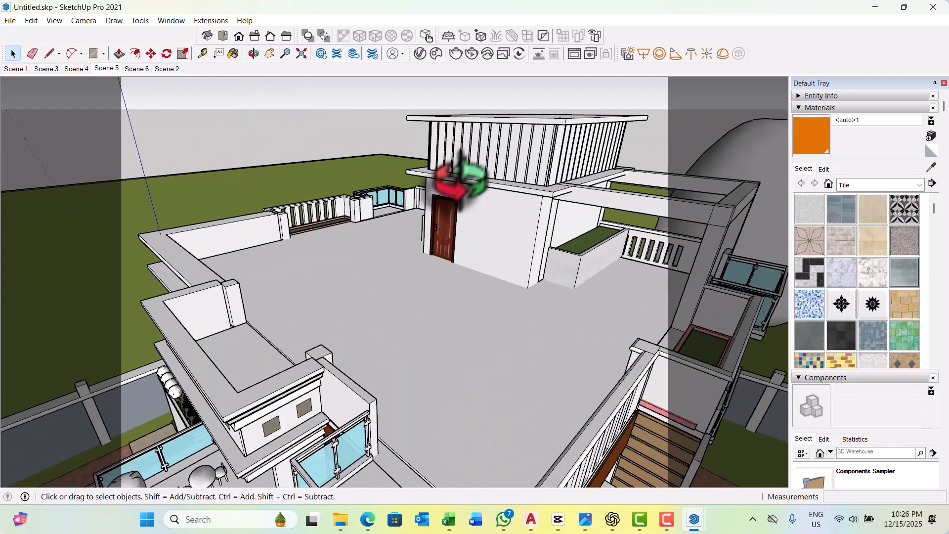
click(424, 253)
middle_drag(422, 254, 404, 287)
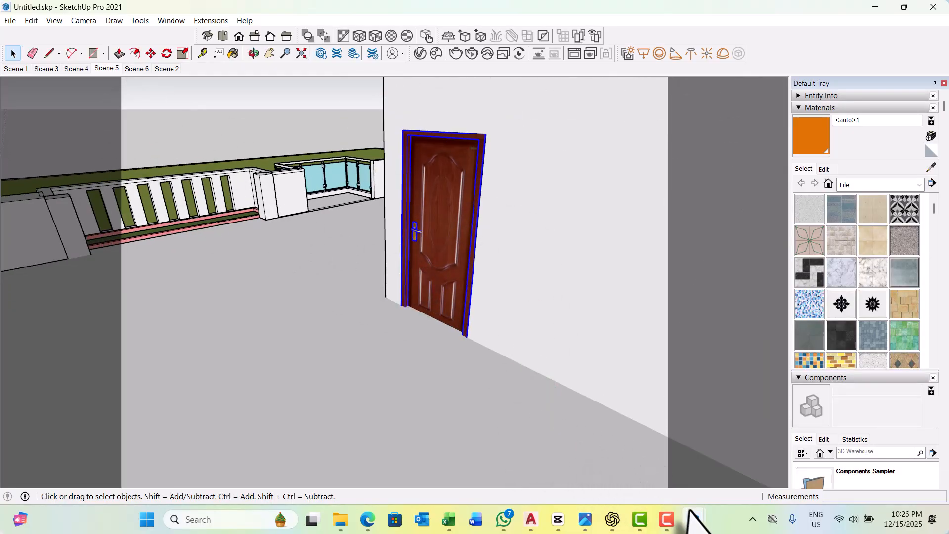
Switch to the other open model and paste the copied door into the opening beside the front room's window, at the wall corner.
mouse_move(694, 519)
click(665, 478)
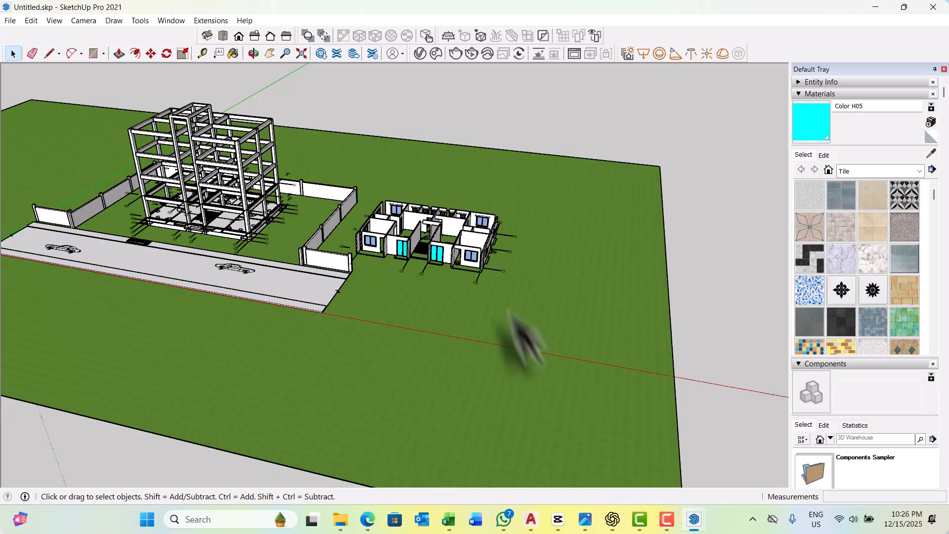
scroll(465, 267, up, 5)
middle_drag(435, 241, 429, 292)
scroll(430, 293, up, 1)
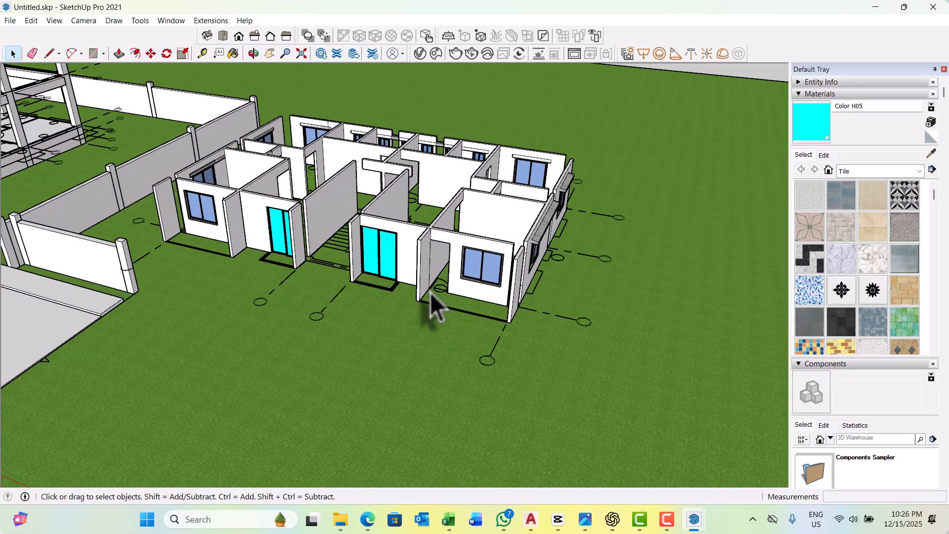
key(ctrl+v)
scroll(435, 307, up, 5)
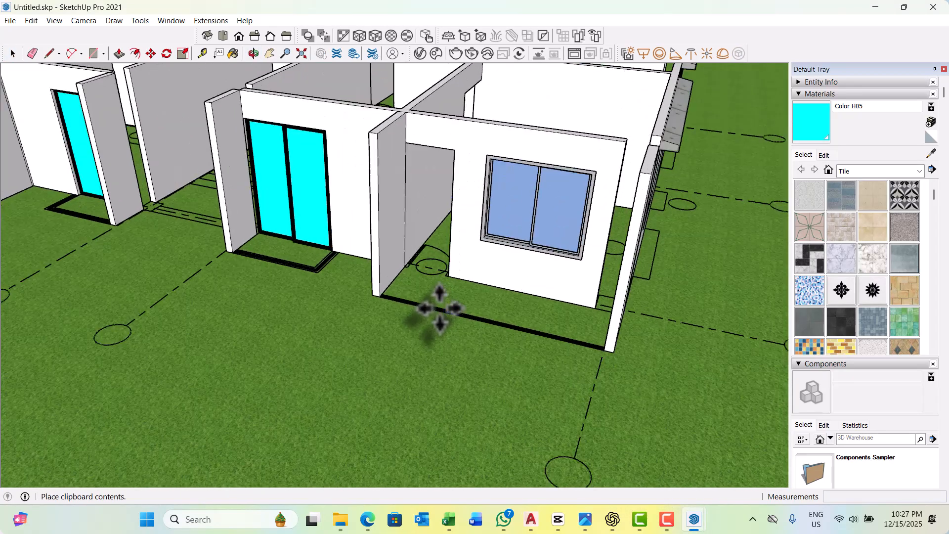
scroll(439, 308, up, 10)
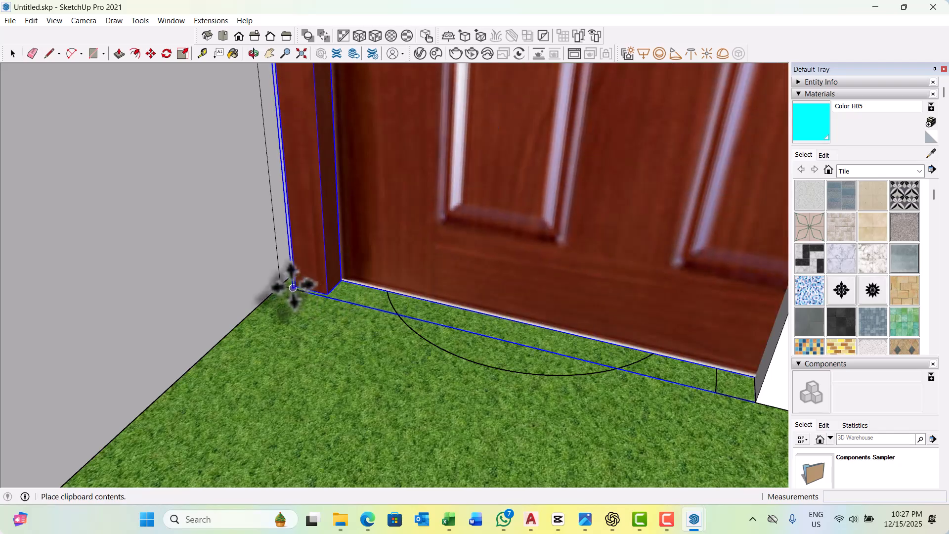
click(275, 282)
scroll(393, 313, down, 6)
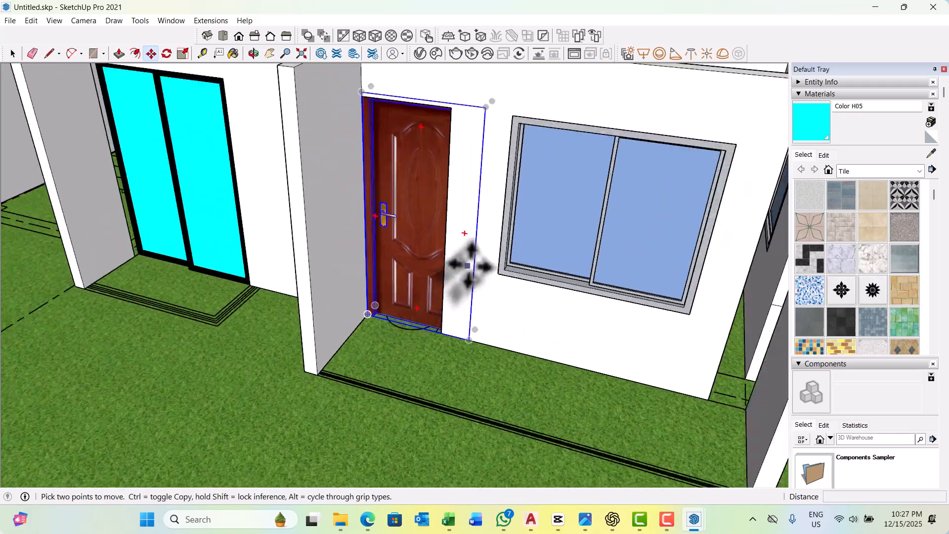
Copy the pasted door by its lower frame corner to the wall corner at the nearby interior opening, 2717 mm away.
middle_drag(468, 265, 324, 327)
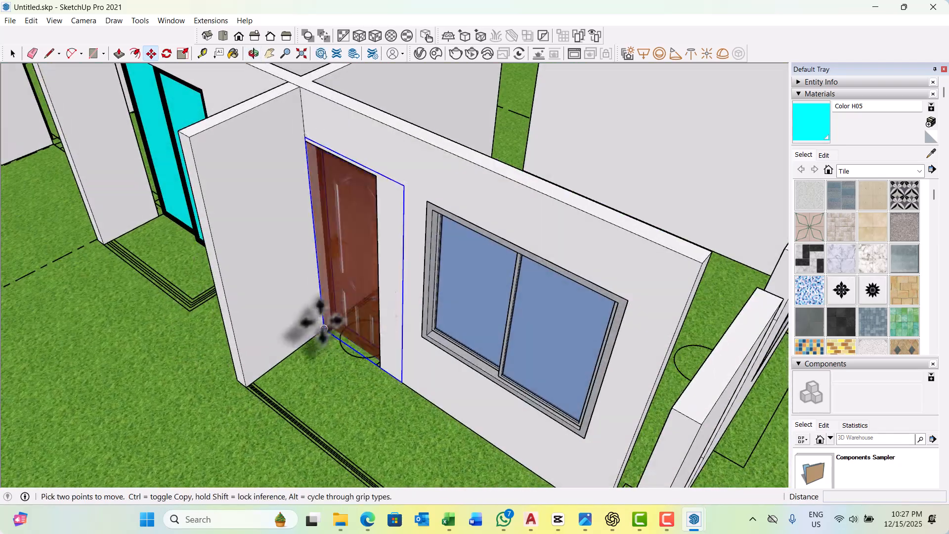
scroll(323, 328, up, 6)
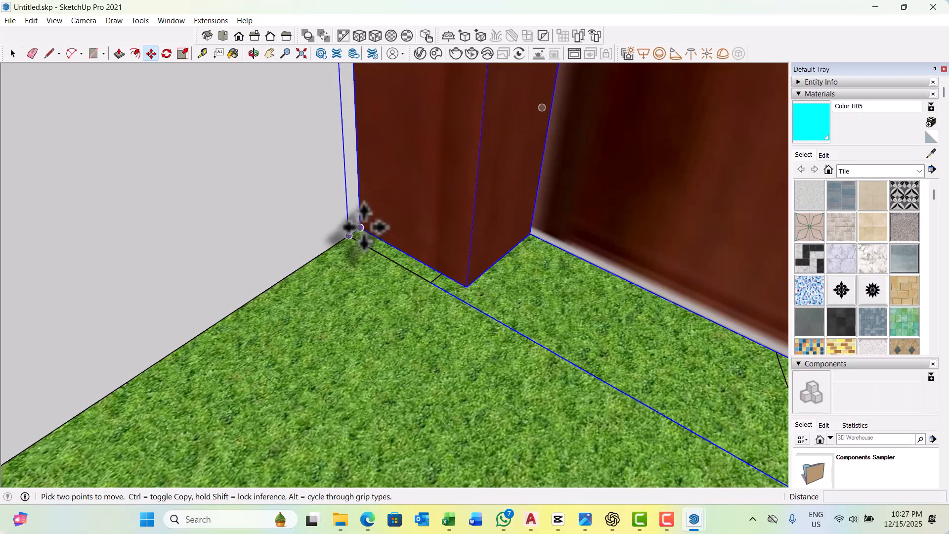
click(360, 228)
key(ctrl)
scroll(360, 329, down, 6)
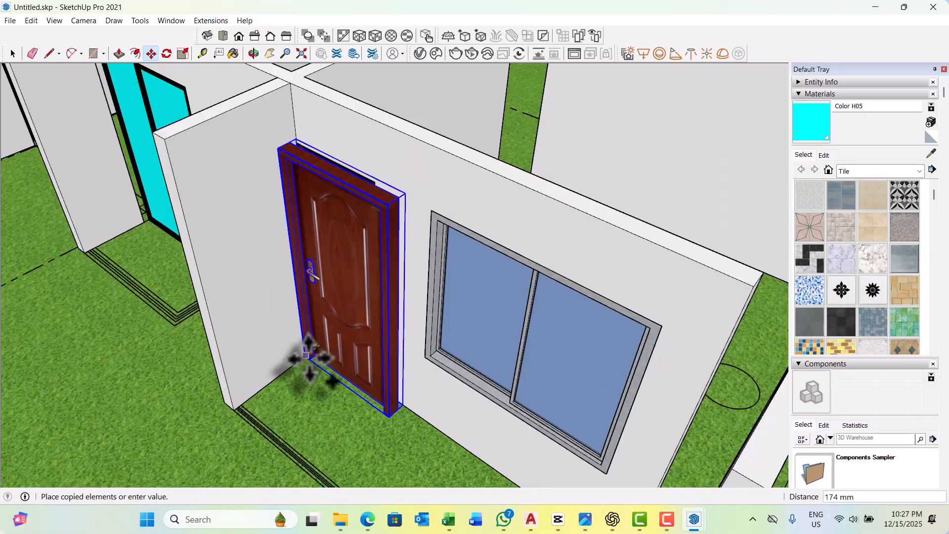
scroll(334, 361, down, 5)
scroll(411, 339, up, 10)
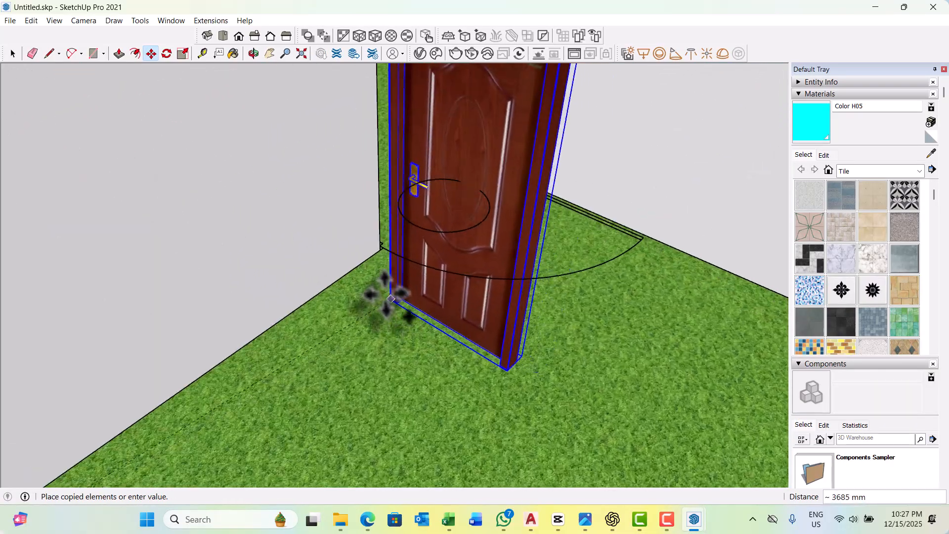
scroll(391, 299, up, 4)
click(380, 251)
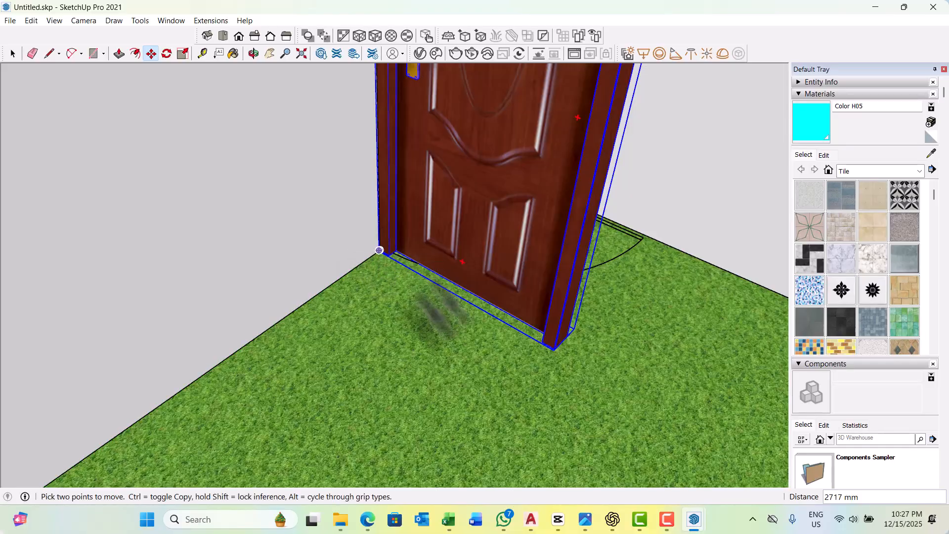
Rotate the copied door 90 degrees on the ground plane.
scroll(350, 265, down, 6)
scroll(439, 328, up, 6)
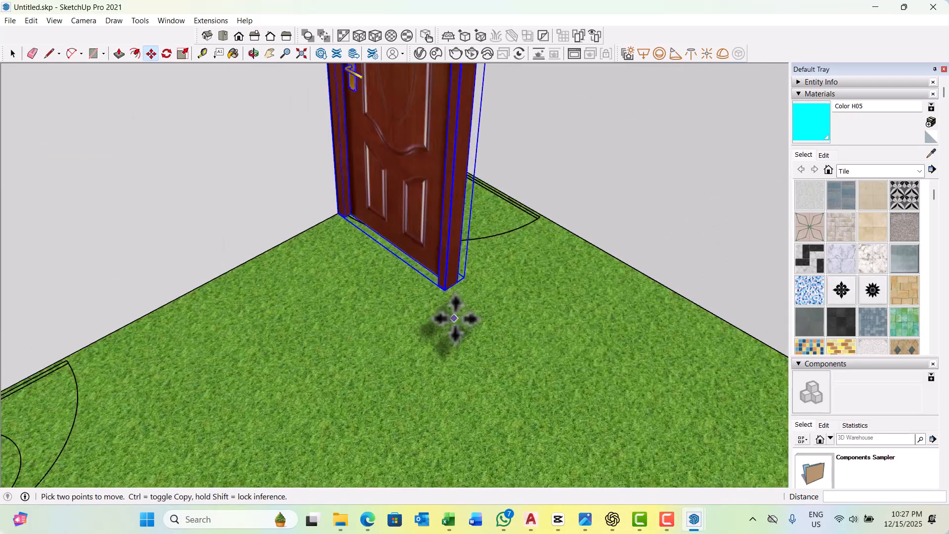
scroll(454, 318, up, 2)
key(q)
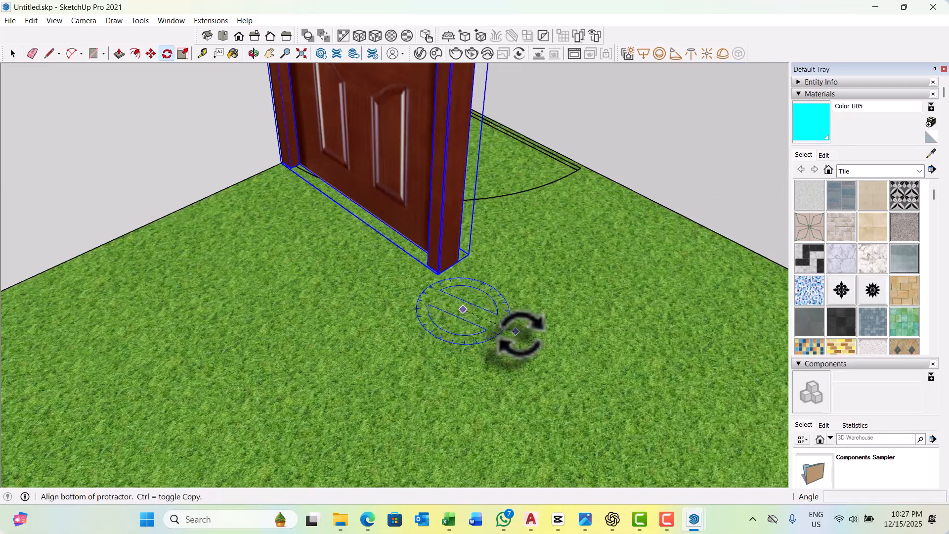
click(528, 357)
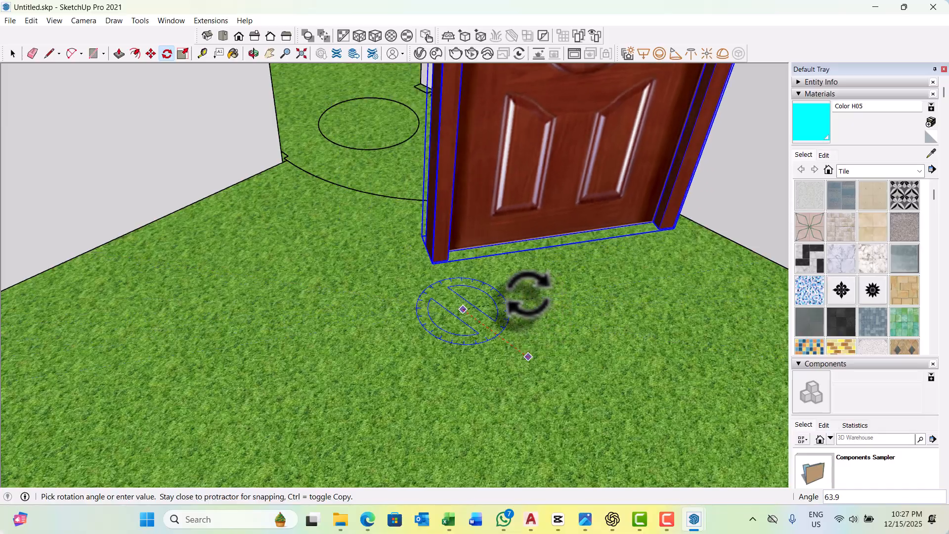
click(501, 280)
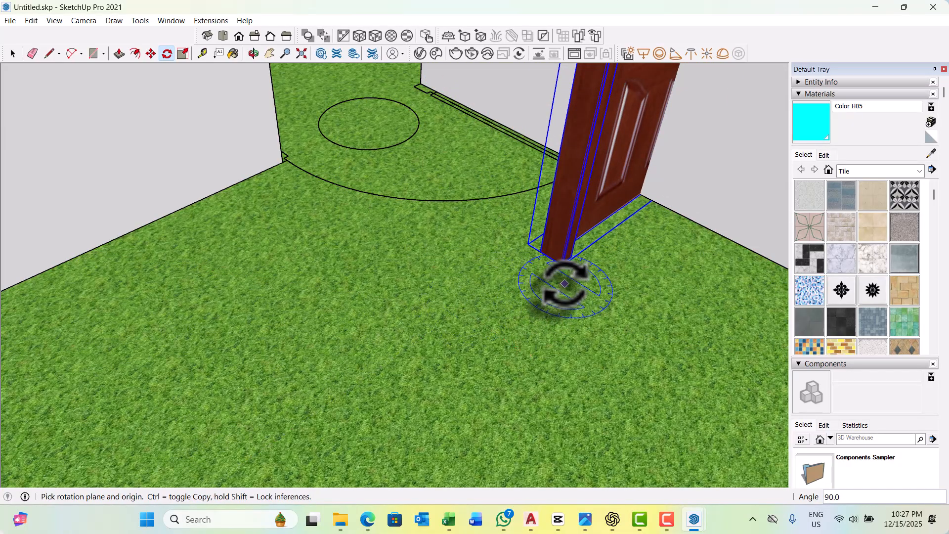
Move the rotated door by its lower frame corner to the wall corner where the opening's swing arc starts.
key(m)
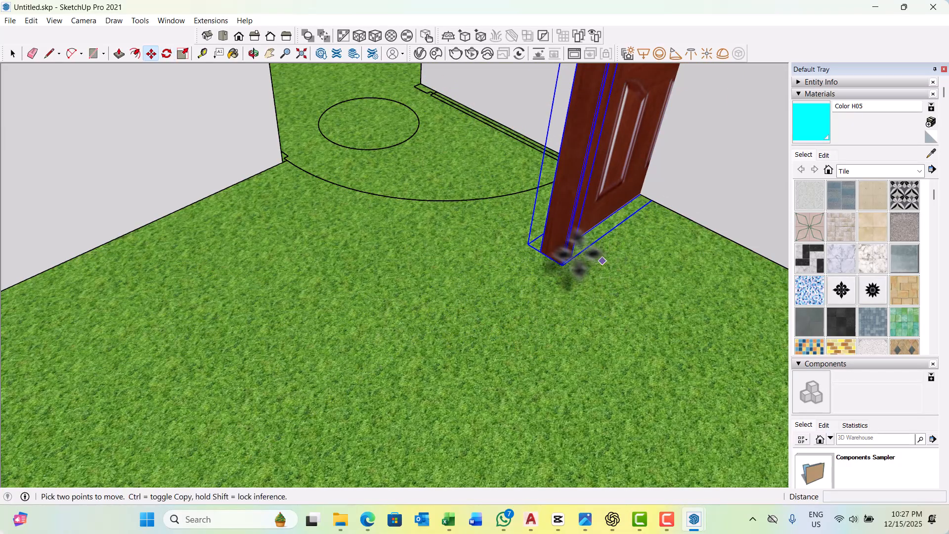
scroll(574, 255, up, 3)
scroll(529, 286, up, 3)
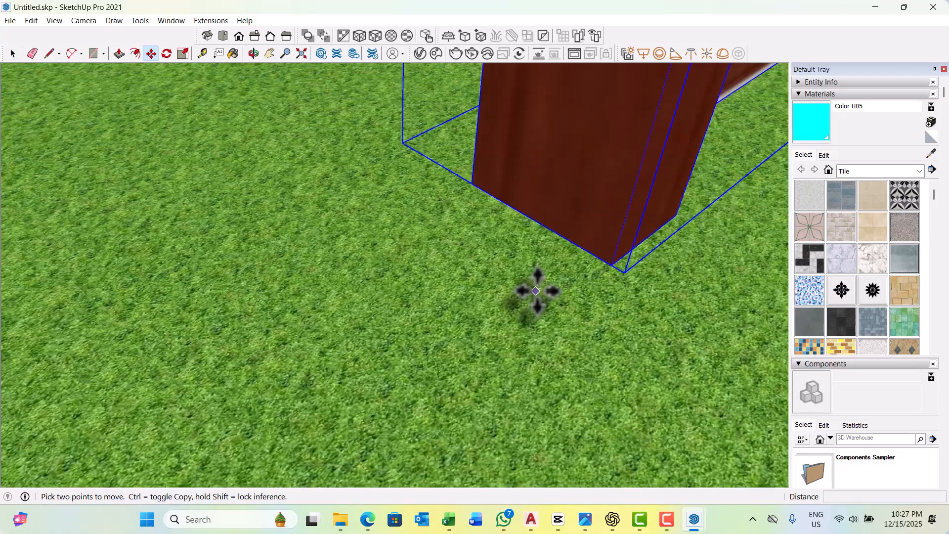
click(611, 265)
scroll(564, 284, down, 6)
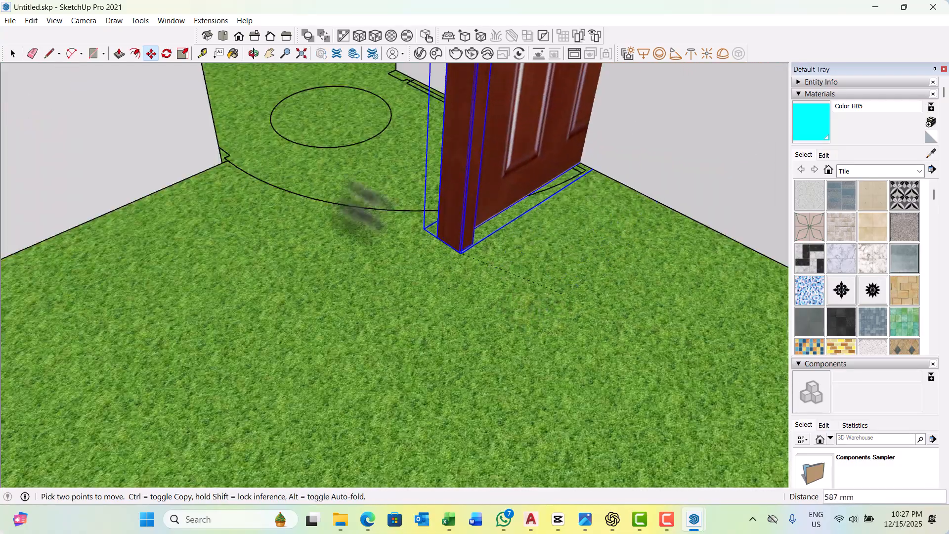
scroll(202, 160, up, 4)
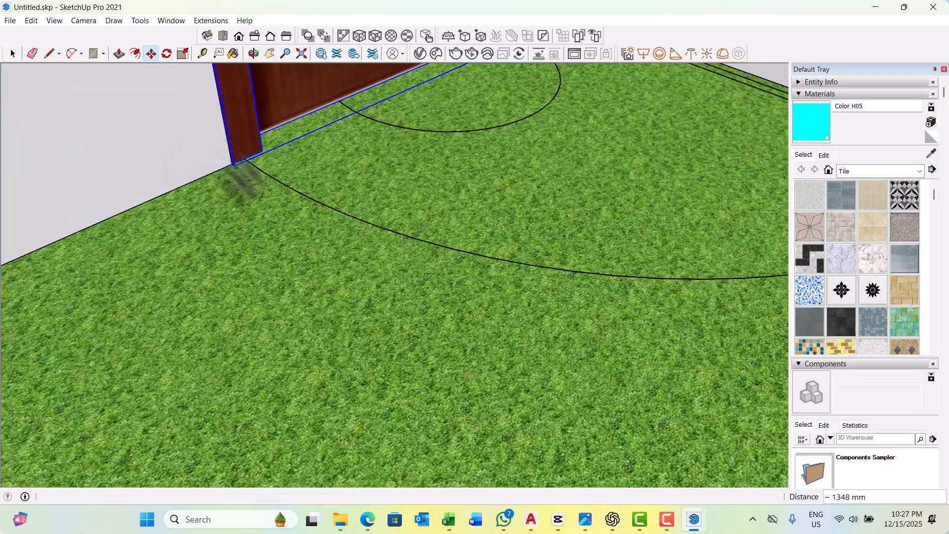
click(229, 172)
Examine both lower frame corners of the placed door against the walls at either side of its opening.
scroll(557, 320, down, 4)
scroll(526, 314, down, 3)
middle_drag(525, 315, 423, 158)
scroll(375, 218, up, 10)
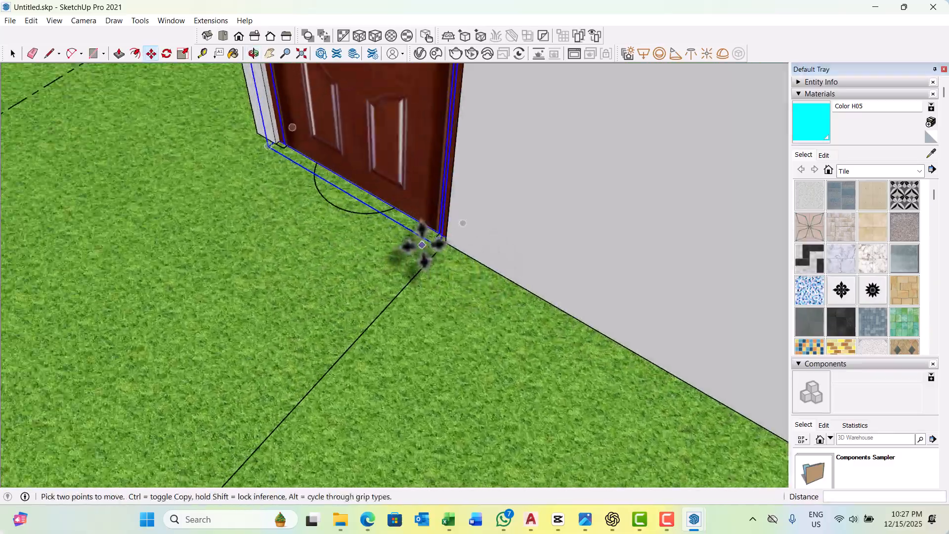
scroll(431, 248, up, 5)
middle_drag(465, 250, 619, 269)
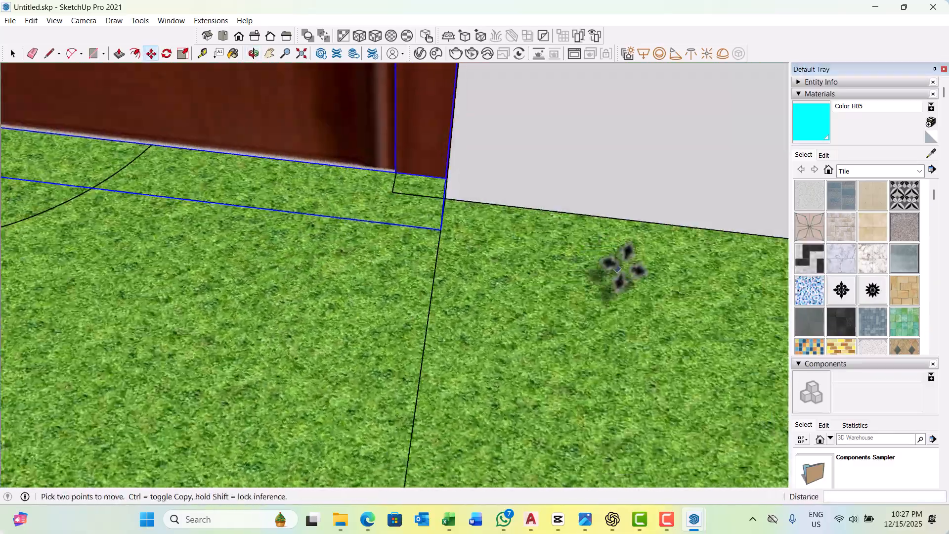
scroll(619, 269, down, 5)
scroll(427, 238, up, 4)
middle_drag(429, 233, 257, 222)
scroll(470, 286, up, 6)
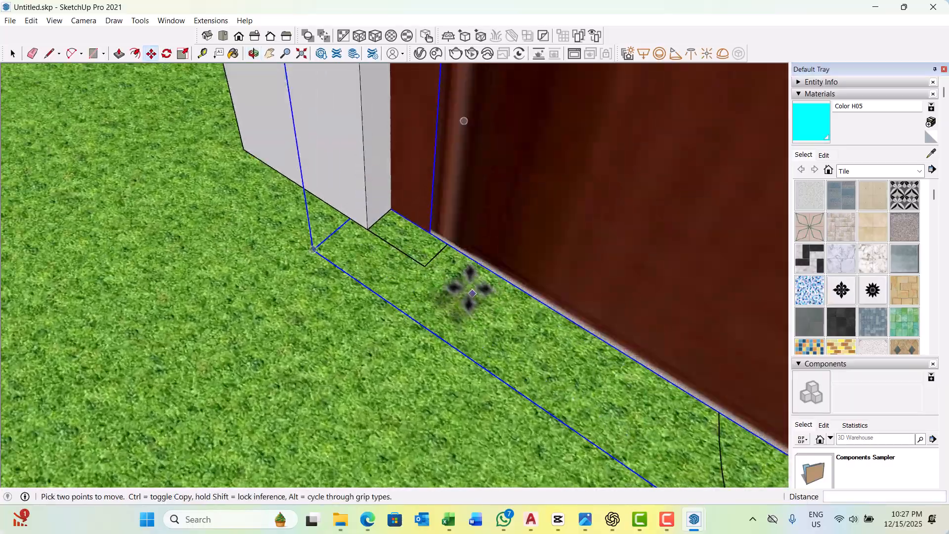
Copy the placed door by its lower frame corner to the wall corner of the opening across the hallway, about 2450 mm away.
scroll(411, 218, down, 4)
click(395, 205)
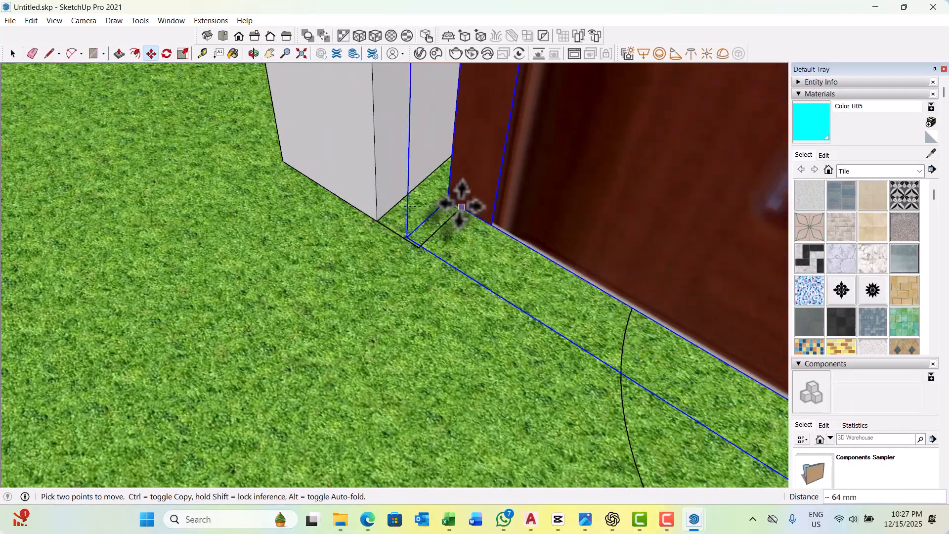
key(ctrl)
scroll(461, 207, down, 10)
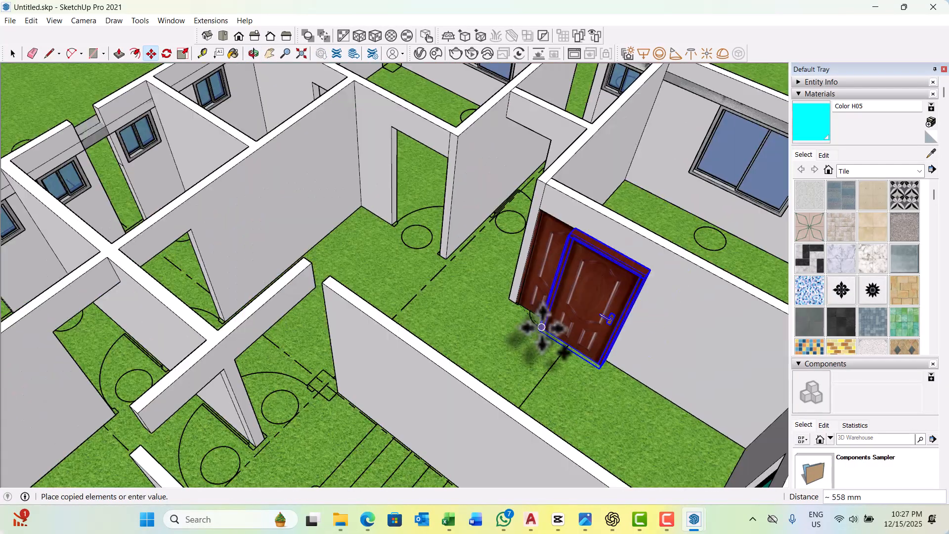
scroll(424, 254, up, 10)
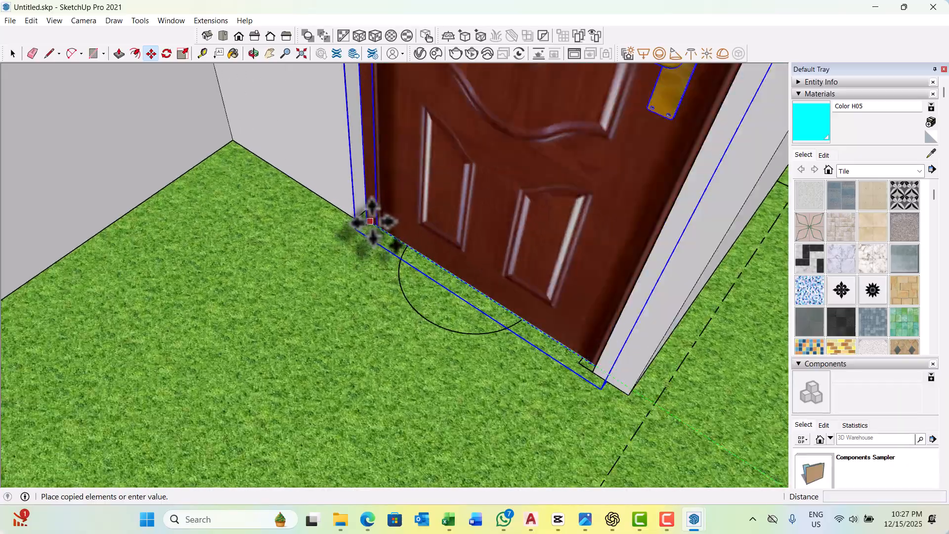
scroll(364, 225, up, 5)
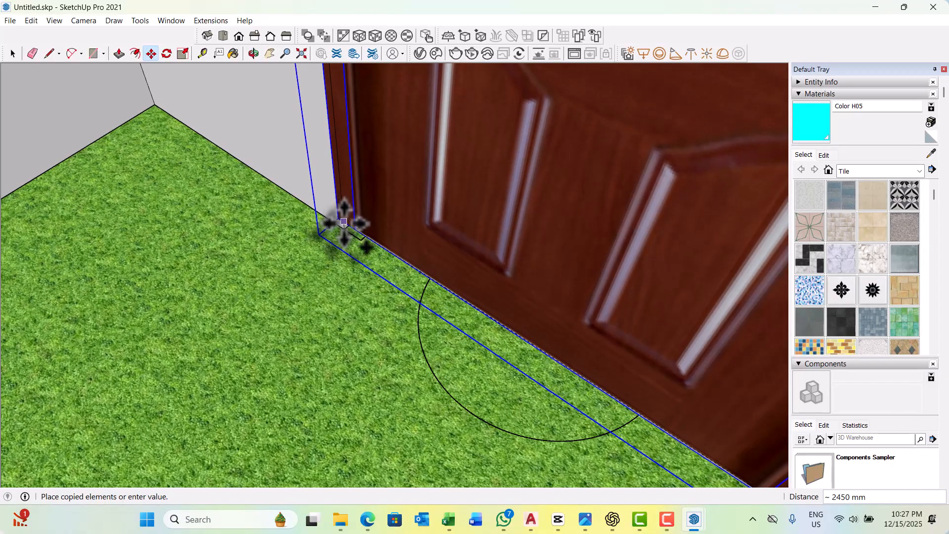
Copy the second hallway door by its lower frame corner to the matching opening in the building's other half, 8050 mm away.
scroll(296, 230, down, 5)
middle_drag(318, 272, 470, 296)
click(447, 300)
key(ctrl)
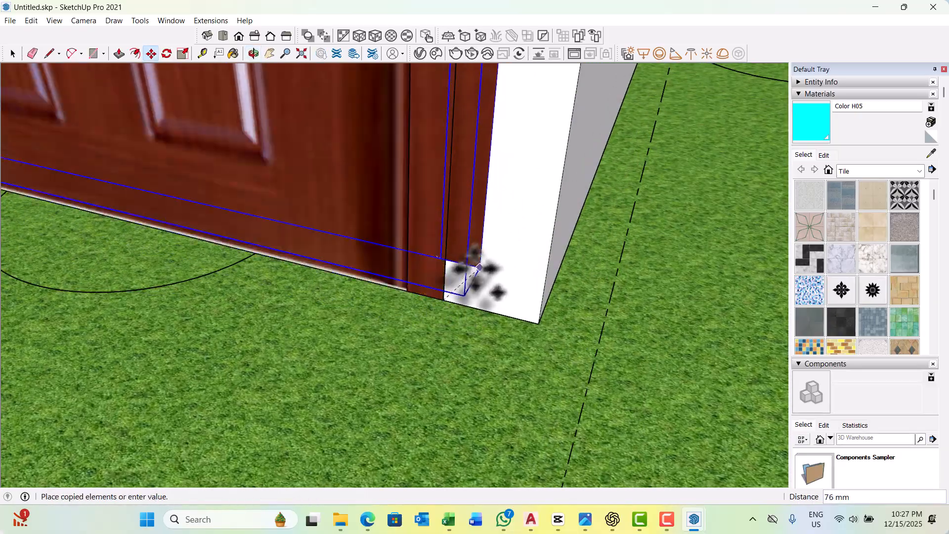
scroll(510, 262, down, 5)
scroll(504, 269, down, 10)
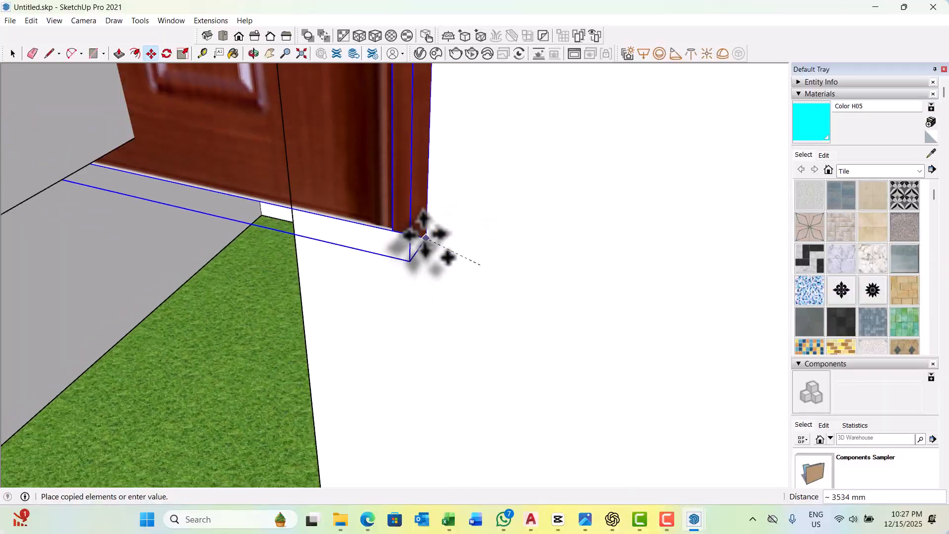
scroll(460, 262, down, 3)
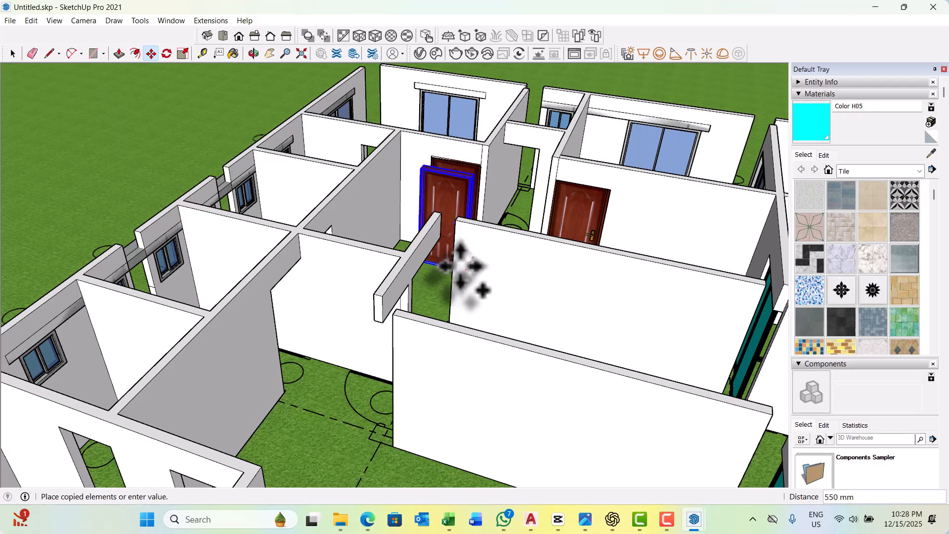
scroll(463, 267, down, 6)
middle_drag(418, 286, 392, 318)
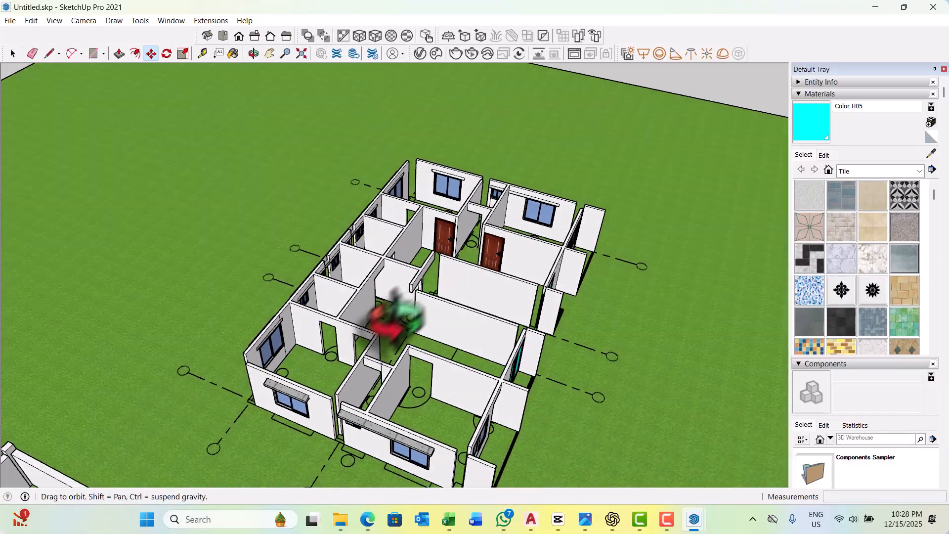
scroll(432, 241, up, 4)
scroll(472, 245, down, 6)
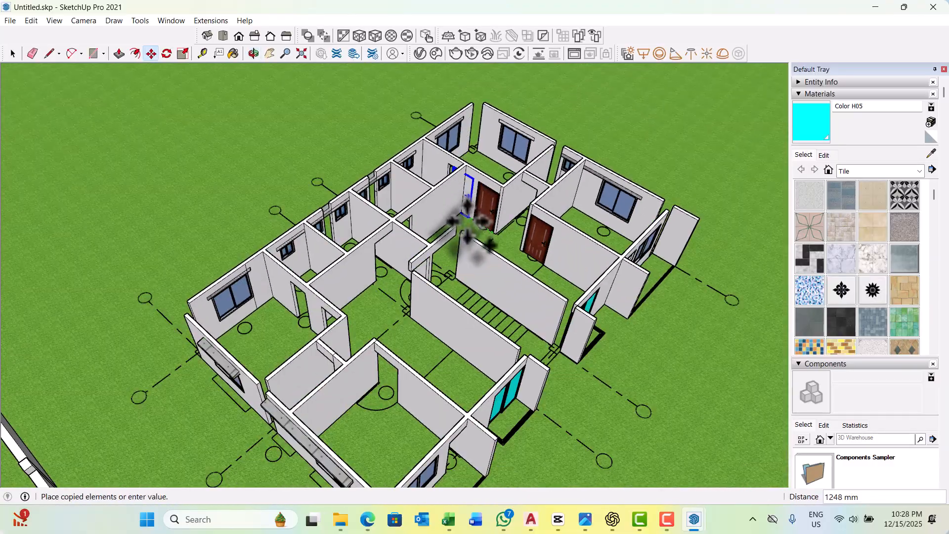
mouse_move(467, 252)
middle_down()
mouse_move(392, 212)
mouse_move(455, 259)
middle_up()
scroll(449, 275, up, 5)
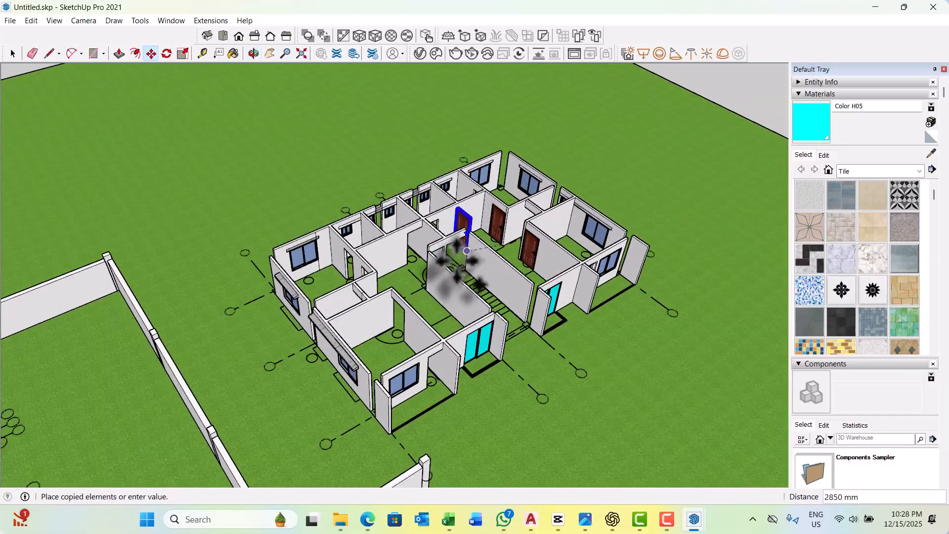
scroll(476, 257, up, 3)
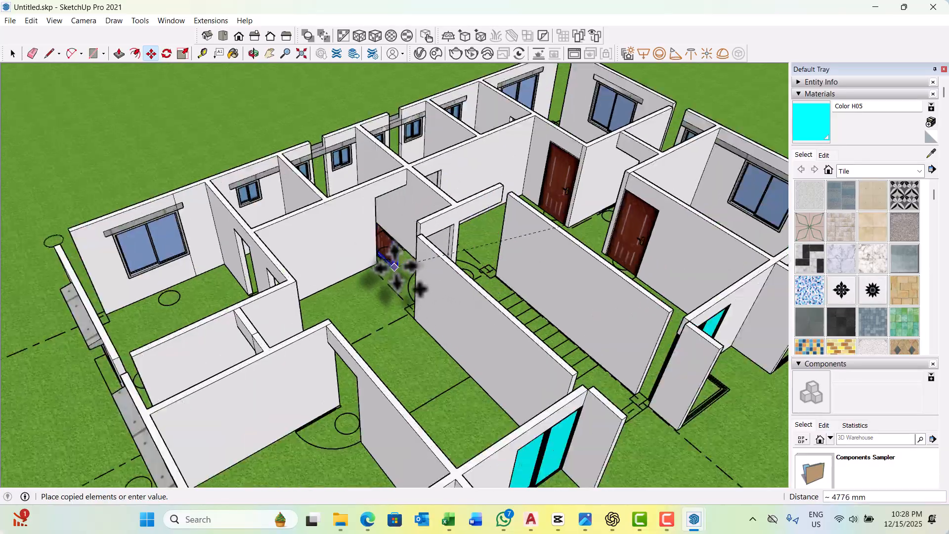
middle_drag(387, 269, 243, 296)
scroll(403, 276, up, 5)
scroll(455, 265, down, 6)
scroll(303, 251, up, 3)
scroll(303, 252, up, 8)
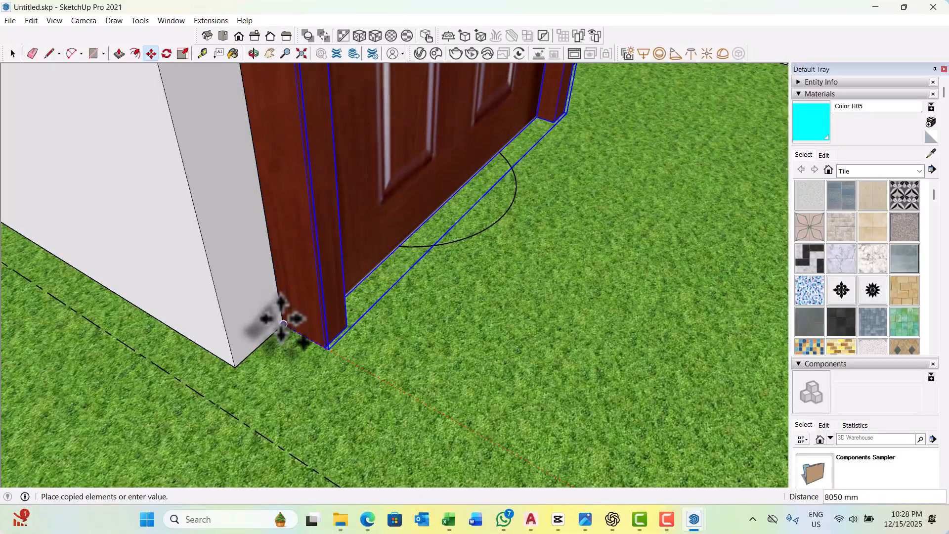
scroll(346, 370, up, 5)
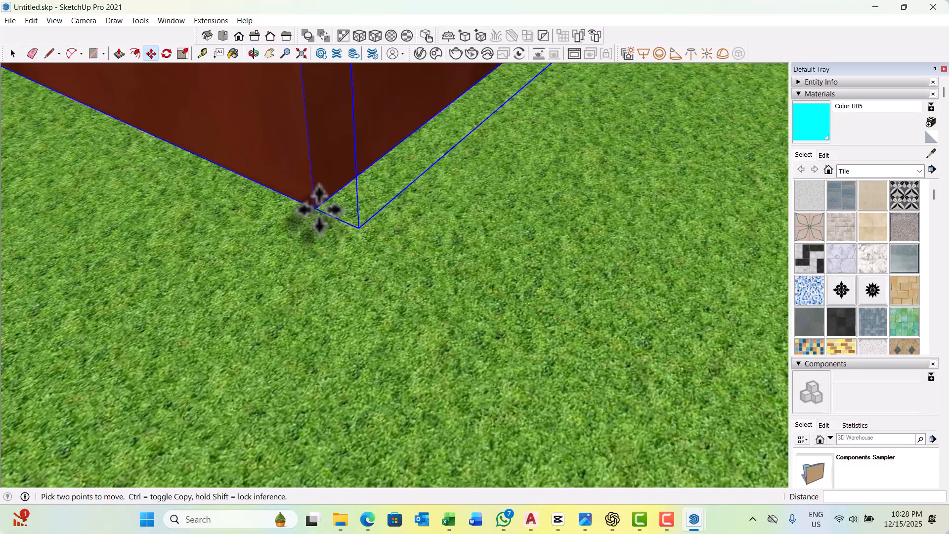
Copy that door by its lower frame corner about 2451 mm to the facing opening in the same half of the building.
click(319, 210)
scroll(452, 270, down, 4)
scroll(402, 241, up, 2)
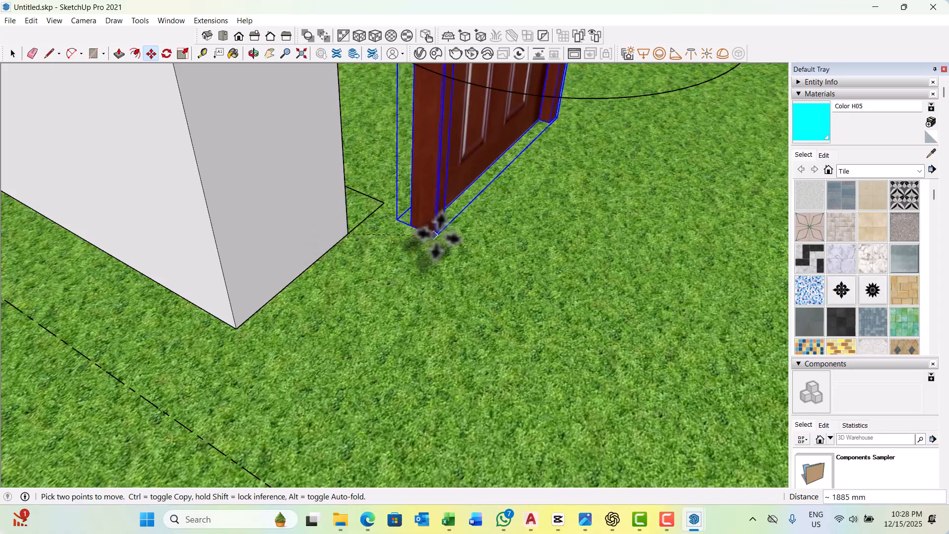
scroll(438, 235, down, 6)
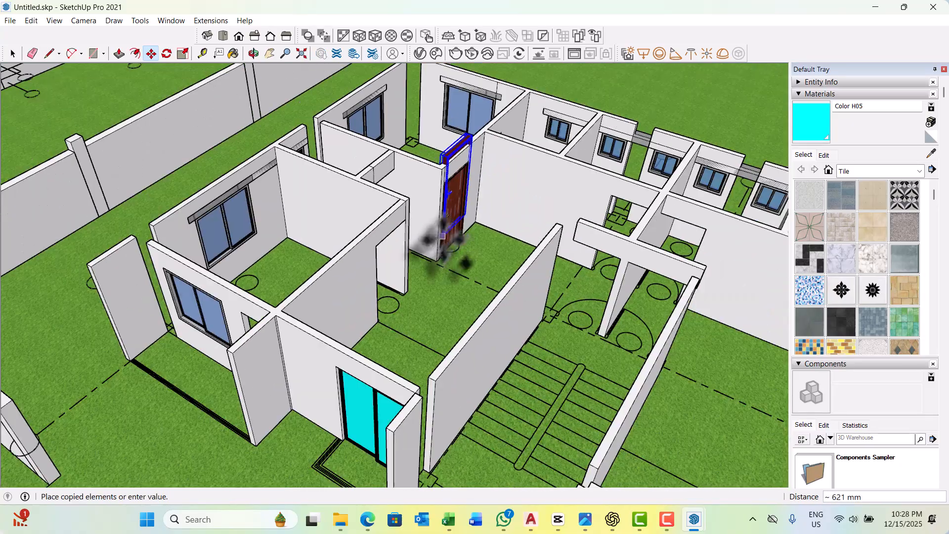
scroll(419, 325, up, 8)
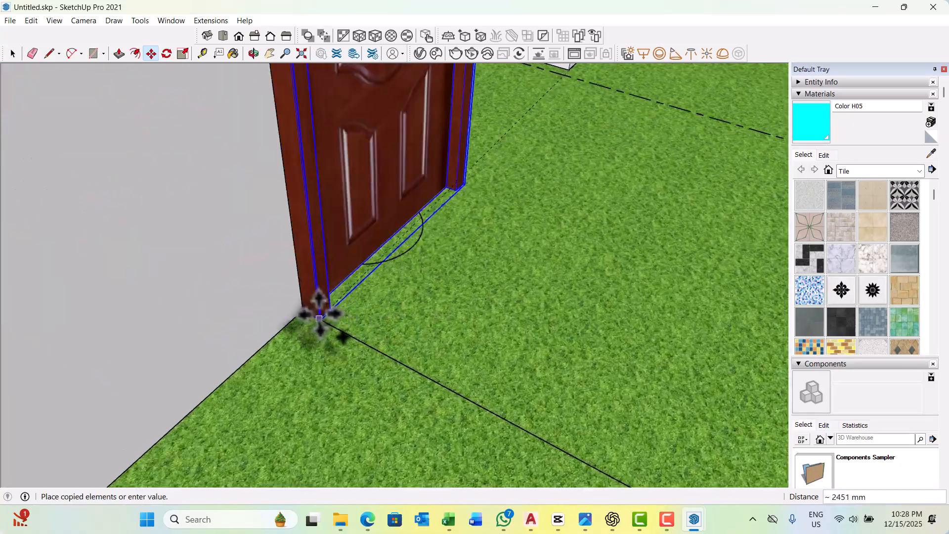
scroll(303, 310, up, 3)
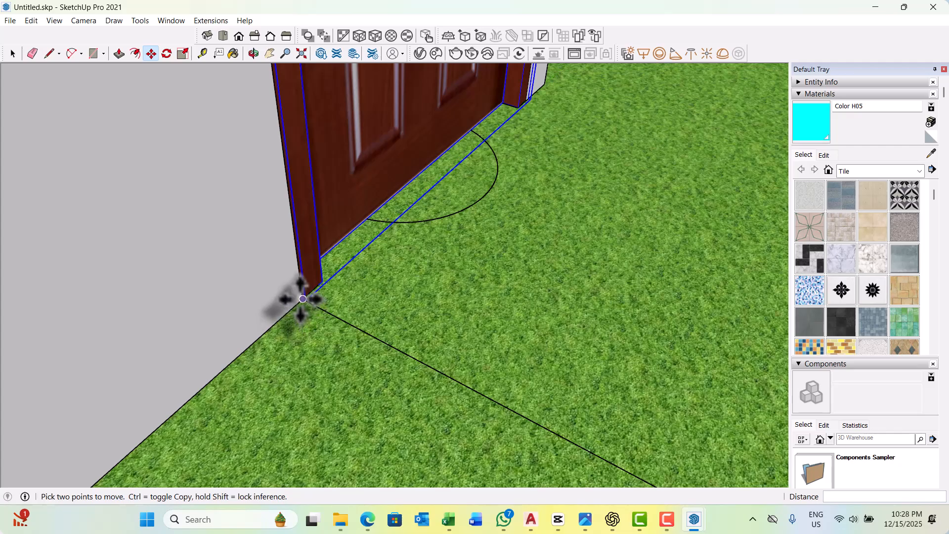
Copy the latest door by its lower frame corner about 1980 mm into the narrow opening at the hallway's end, between the two placed doors.
scroll(303, 298, down, 8)
key(ctrl)
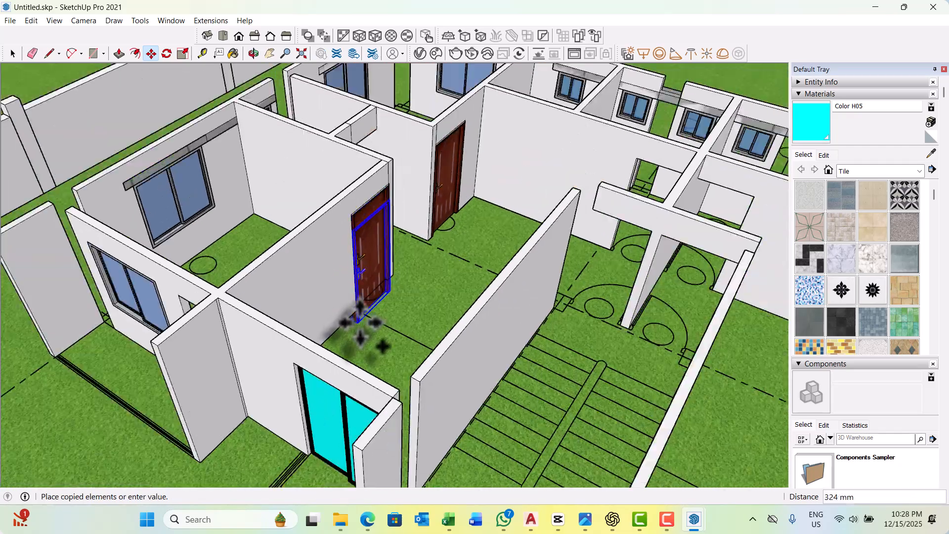
scroll(360, 322, down, 4)
scroll(419, 260, up, 2)
middle_drag(397, 276, 350, 293)
scroll(350, 271, up, 3)
scroll(360, 265, up, 6)
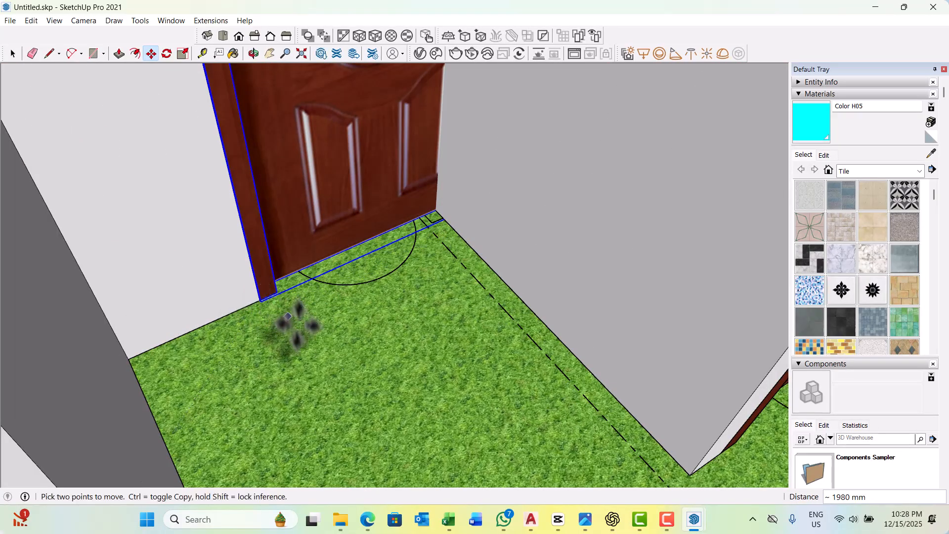
Scale the hallway-end door's width to about 0.74 so its frame ends at the side wall, then clear the selection.
scroll(288, 316, down, 6)
middle_drag(403, 311, 336, 338)
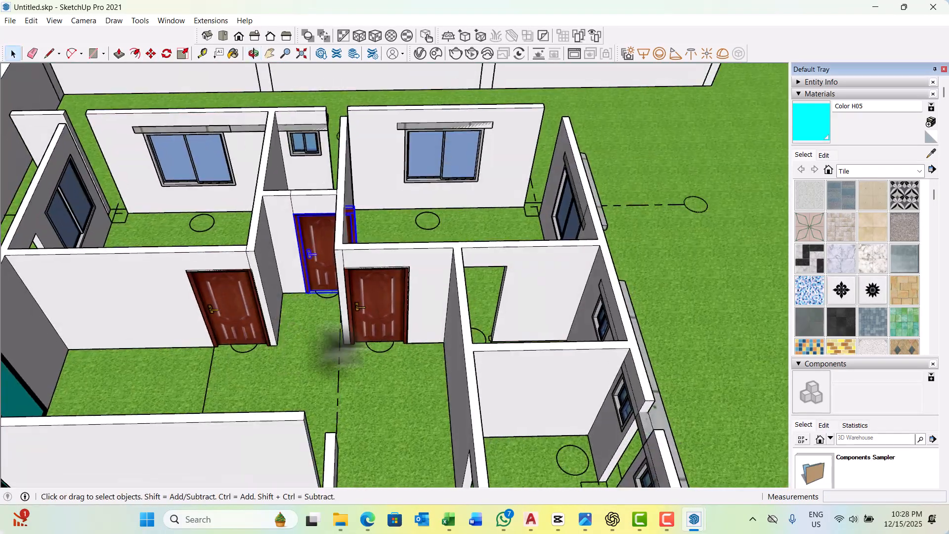
scroll(376, 296, up, 3)
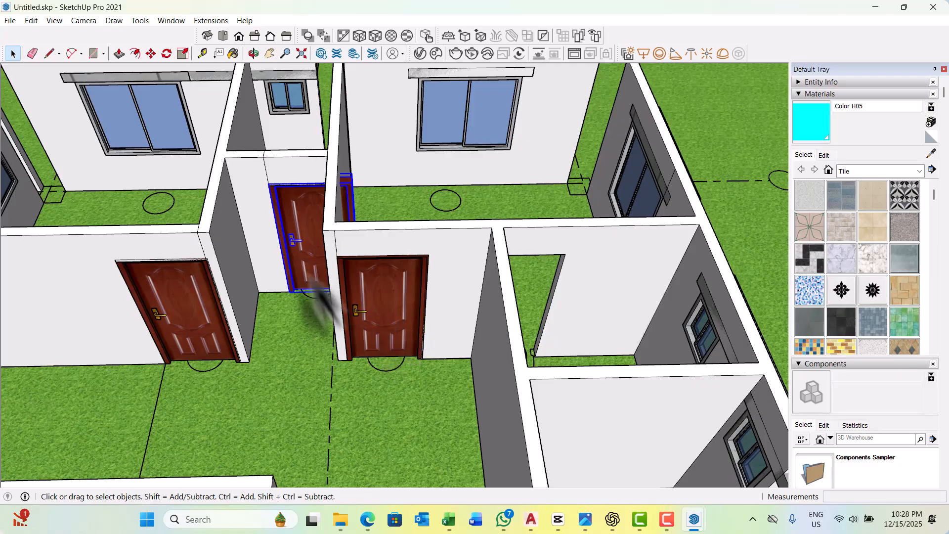
scroll(327, 277, up, 2)
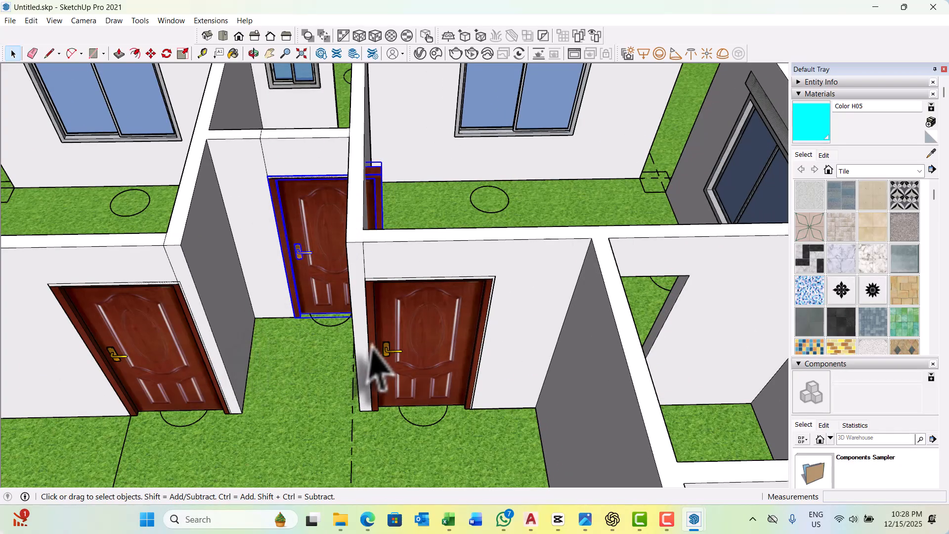
middle_drag(371, 349, 256, 314)
middle_drag(307, 203, 328, 218)
scroll(332, 299, up, 4)
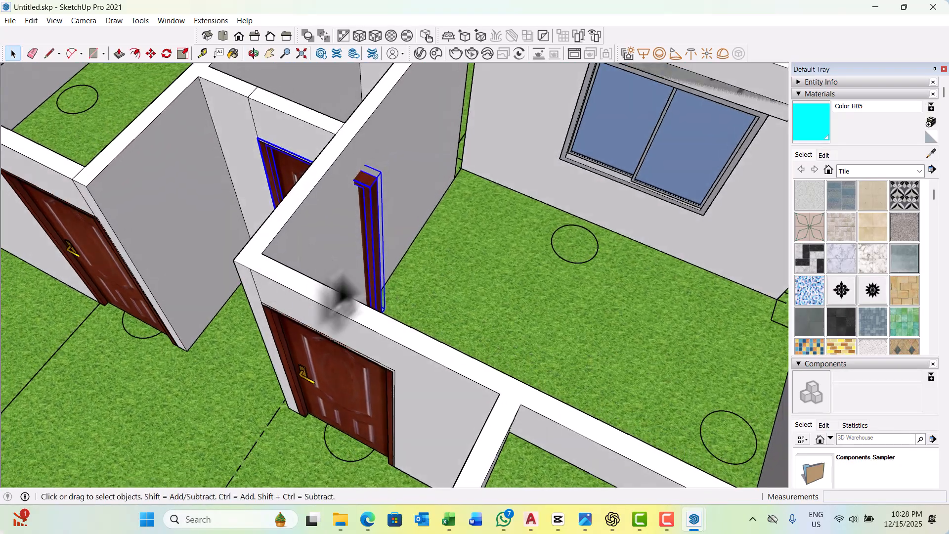
key(s)
scroll(391, 277, up, 3)
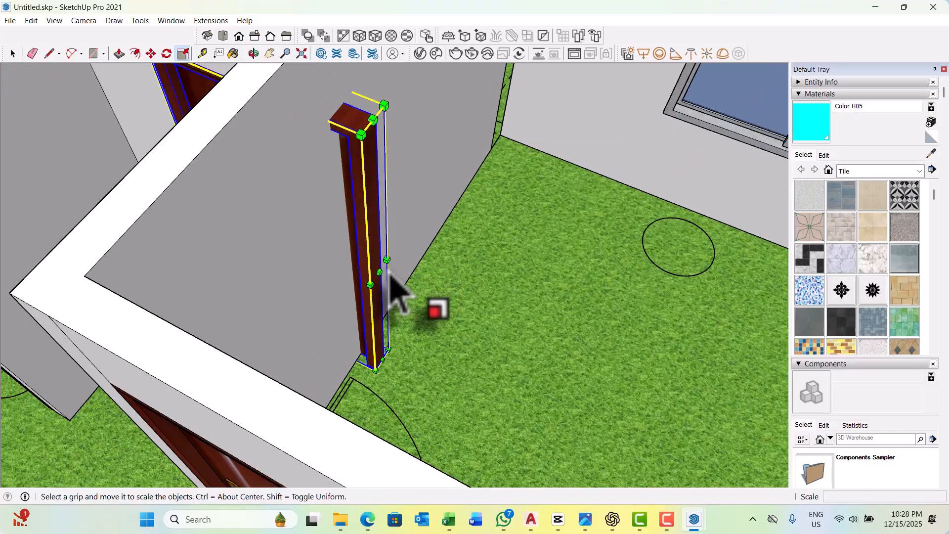
middle_drag(324, 245, 509, 233)
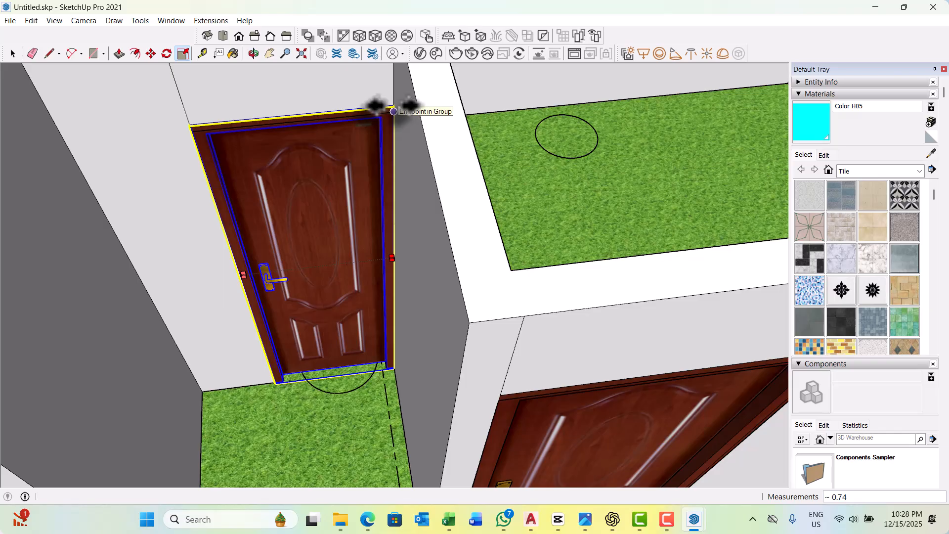
scroll(441, 205, down, 10)
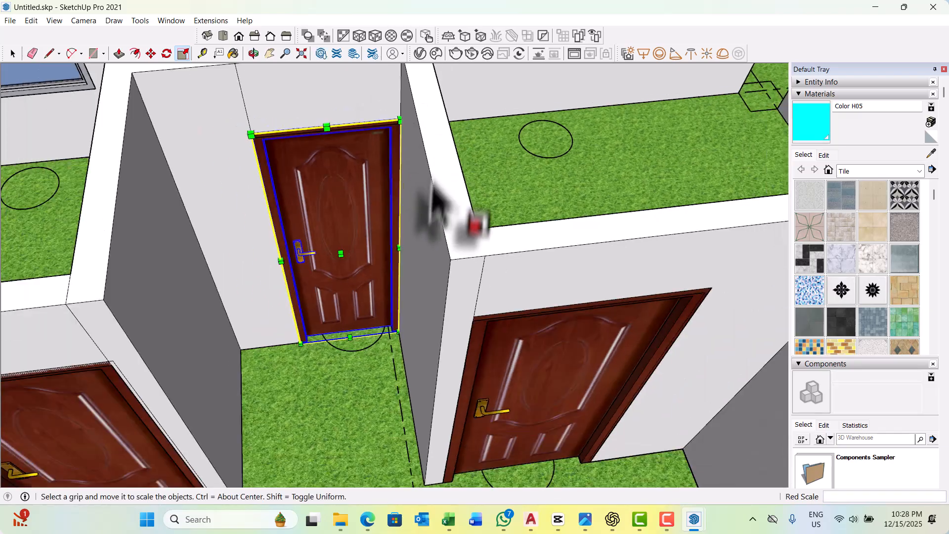
key(space)
scroll(367, 276, down, 8)
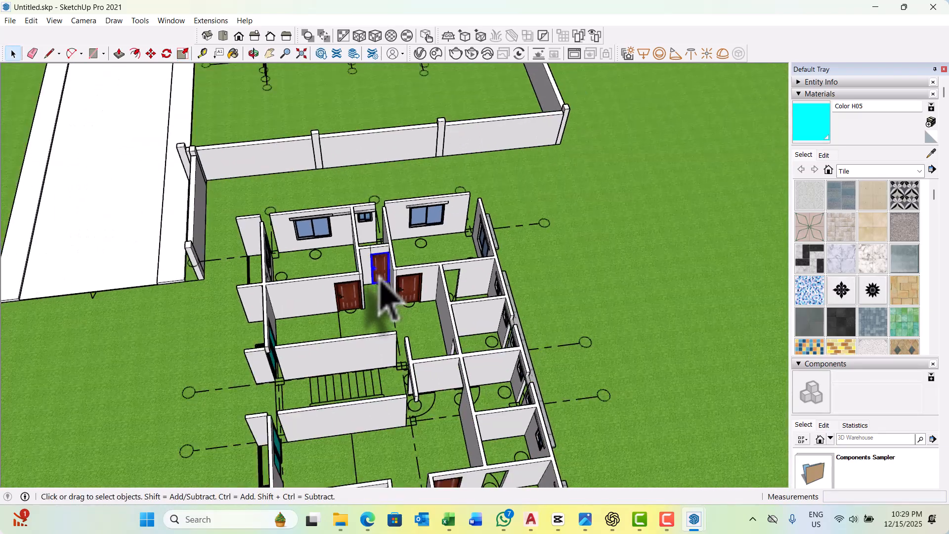
click(688, 206)
Copy the narrowed hallway-end door by its lower frame corner about 2978 mm into the adjacent small room's opening, then shift it 26 mm into place.
scroll(422, 275, up, 6)
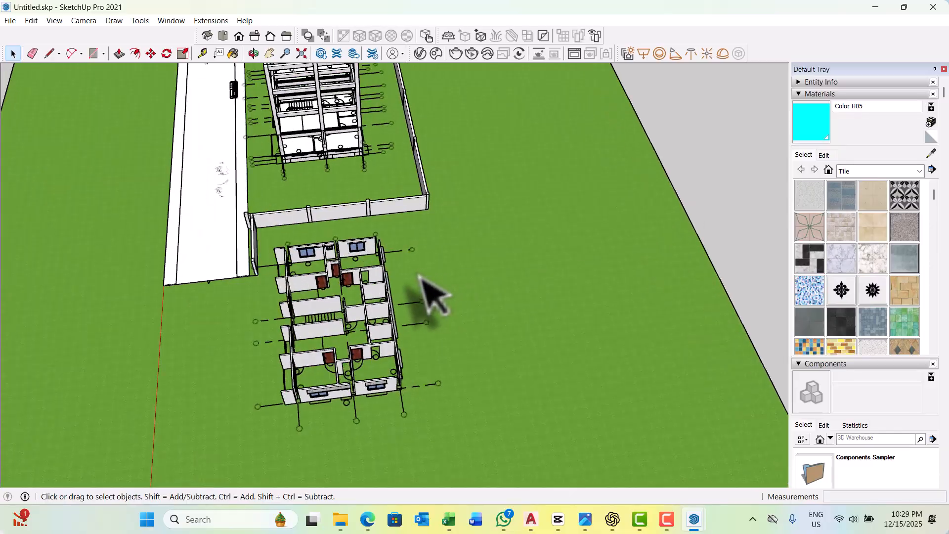
middle_drag(355, 287, 462, 284)
scroll(366, 299, up, 3)
middle_drag(326, 341, 287, 301)
scroll(342, 239, up, 3)
middle_drag(293, 218, 410, 237)
scroll(262, 262, up, 5)
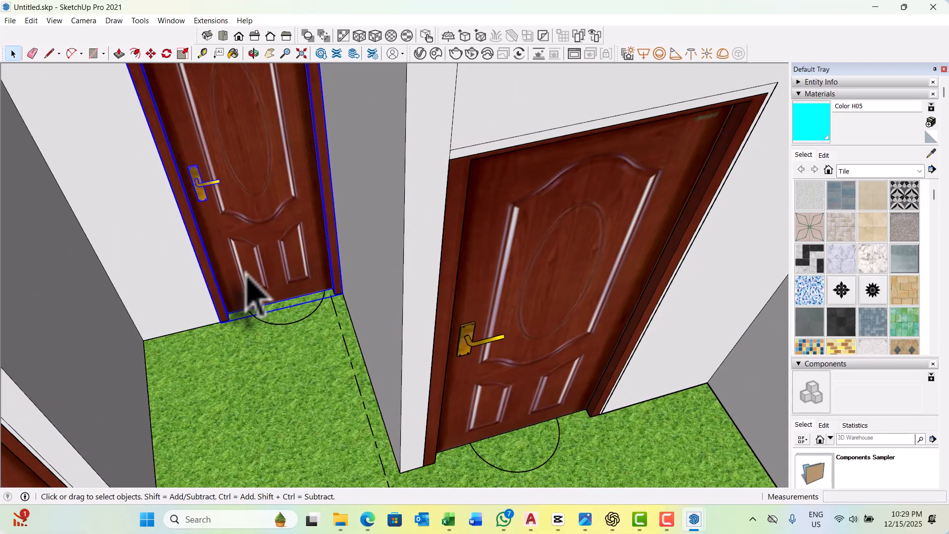
scroll(213, 328, up, 3)
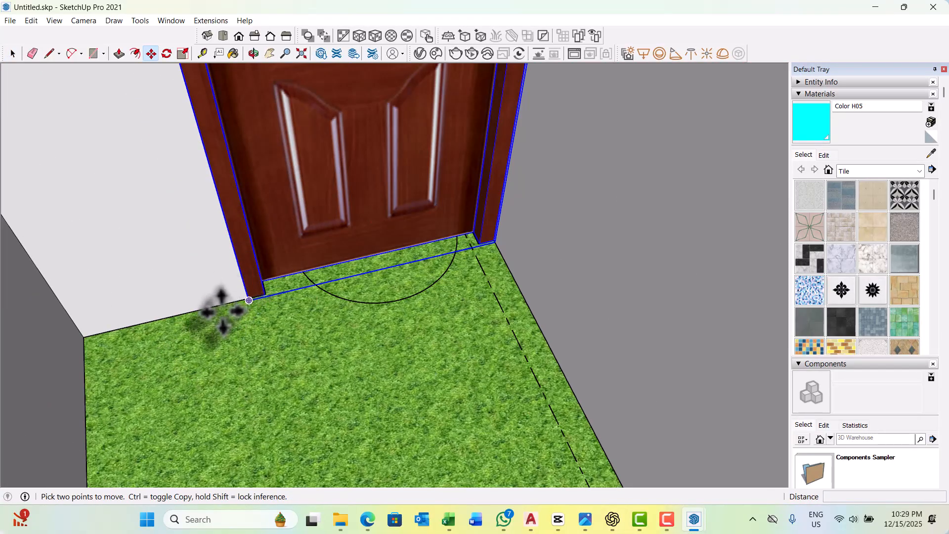
middle_drag(222, 311, 299, 307)
scroll(307, 311, up, 5)
scroll(309, 280, down, 3)
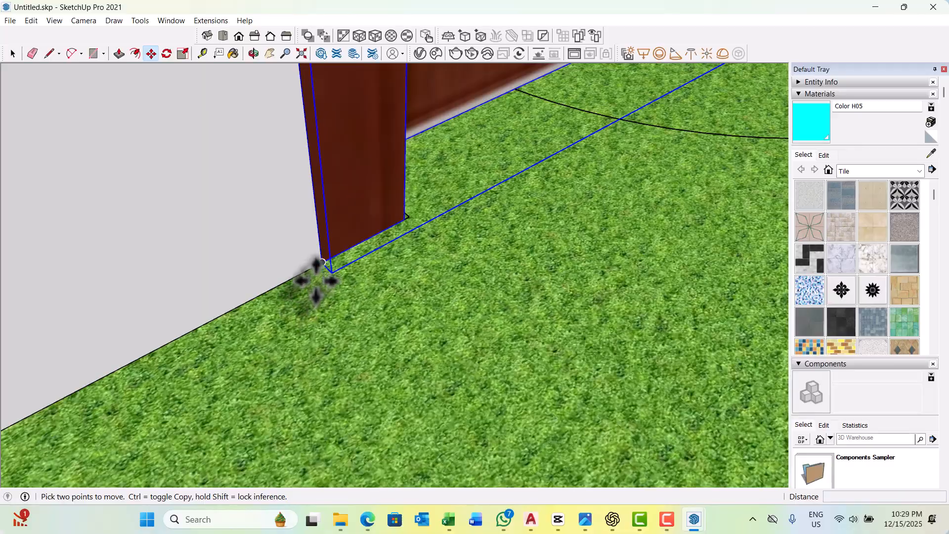
key(ctrl)
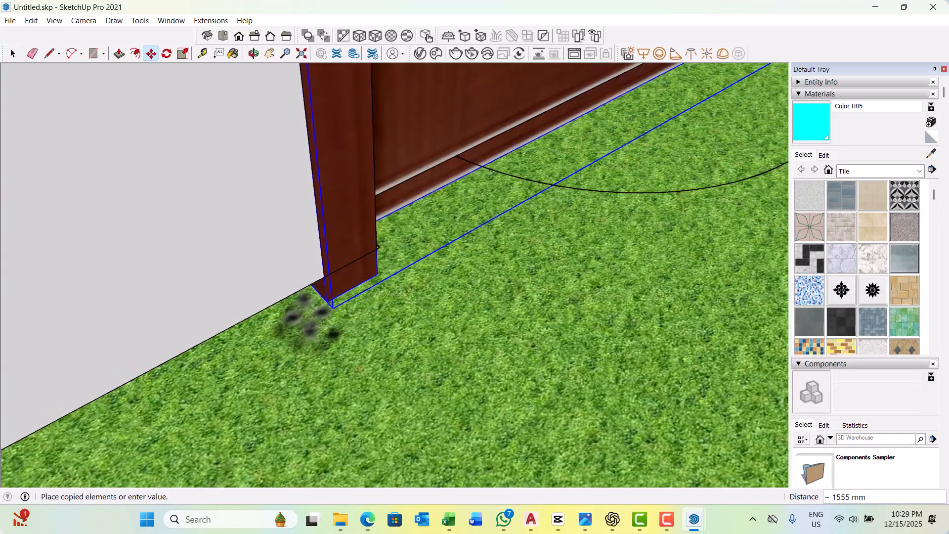
scroll(308, 318, down, 5)
scroll(256, 282, up, 3)
scroll(256, 282, down, 6)
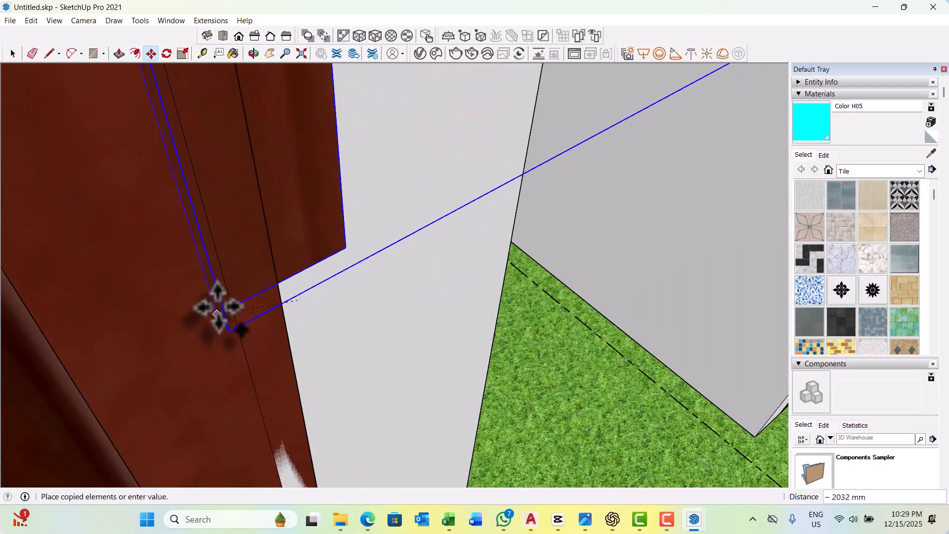
scroll(258, 311, down, 3)
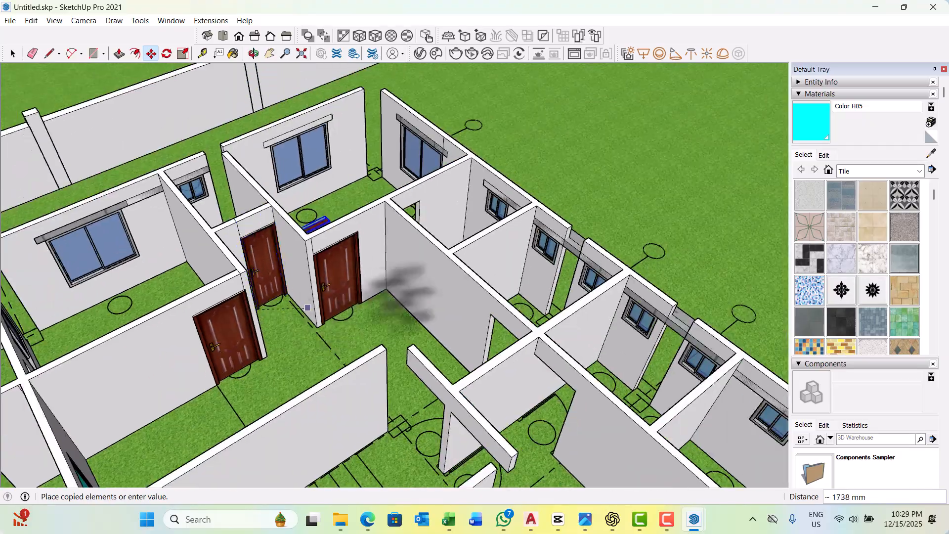
middle_drag(402, 298, 275, 314)
scroll(417, 269, up, 4)
middle_drag(418, 270, 377, 324)
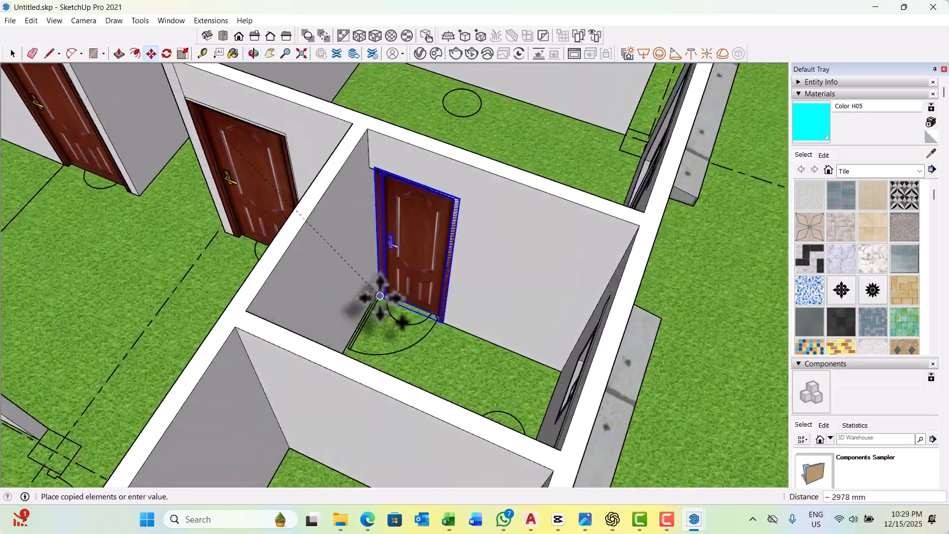
scroll(395, 286, up, 5)
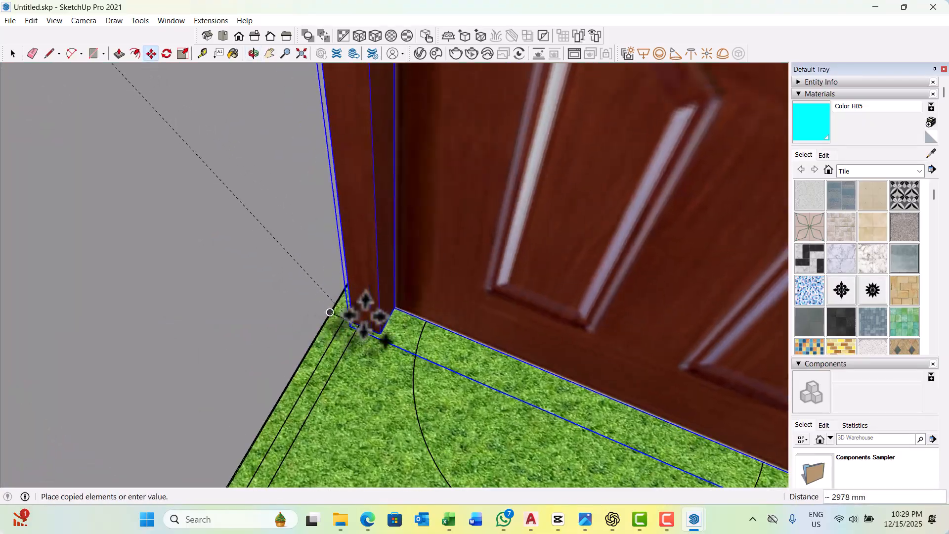
scroll(382, 309, down, 5)
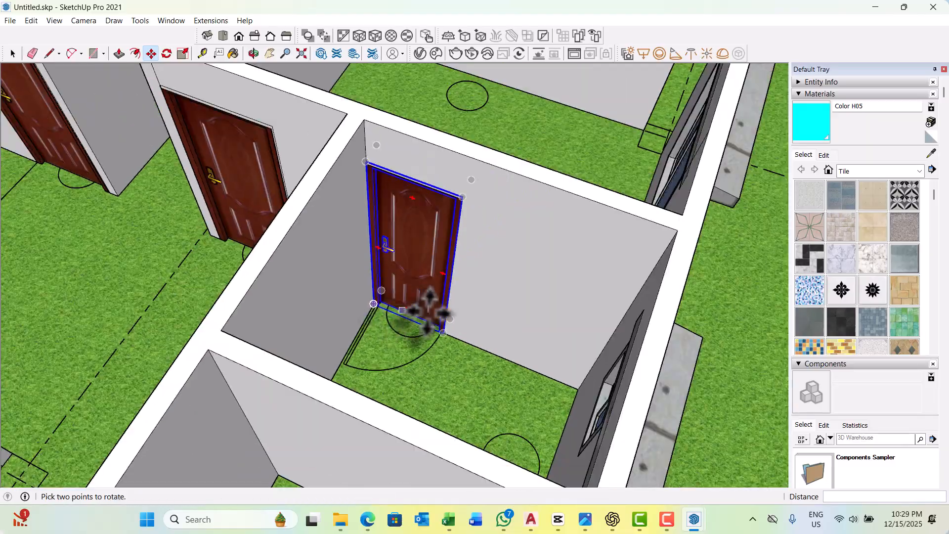
scroll(375, 314, up, 5)
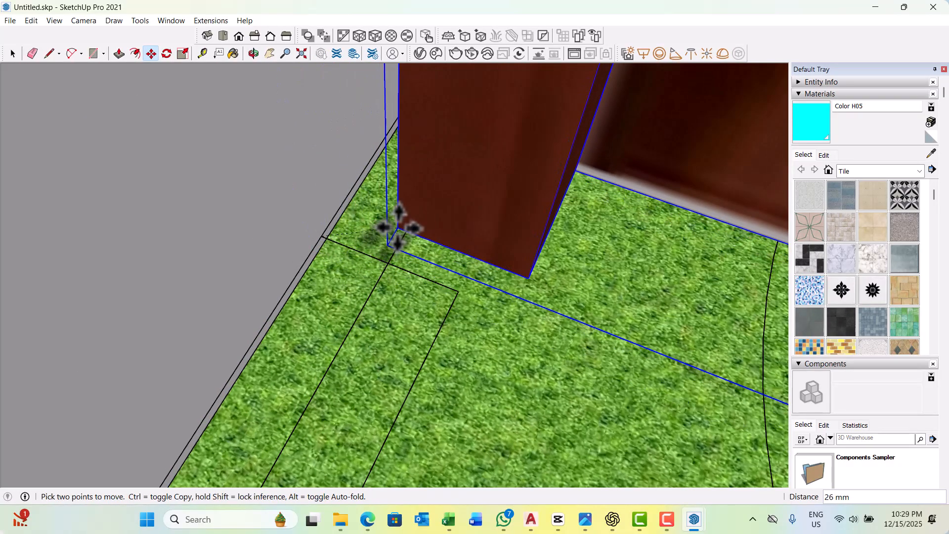
Copy the small-room door by its lower frame corner about 8183 mm to the matching narrow opening in the building's other half.
scroll(468, 229, down, 8)
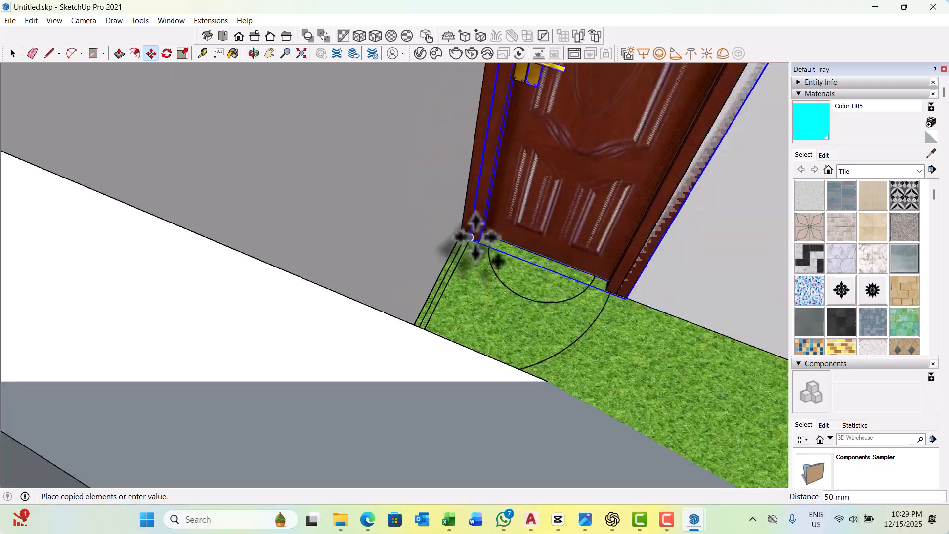
middle_drag(483, 212, 583, 232)
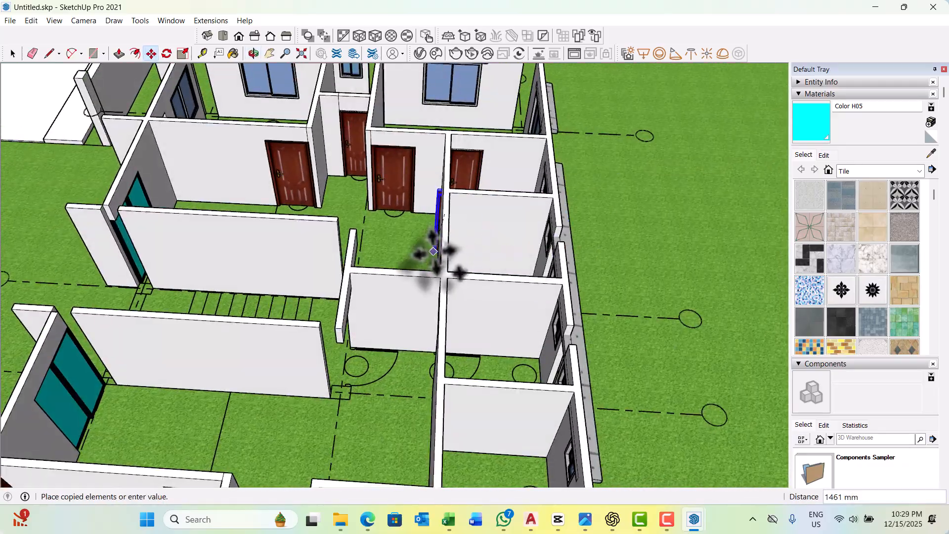
scroll(436, 260, down, 4)
middle_drag(447, 284, 568, 296)
scroll(495, 302, up, 4)
scroll(472, 307, up, 3)
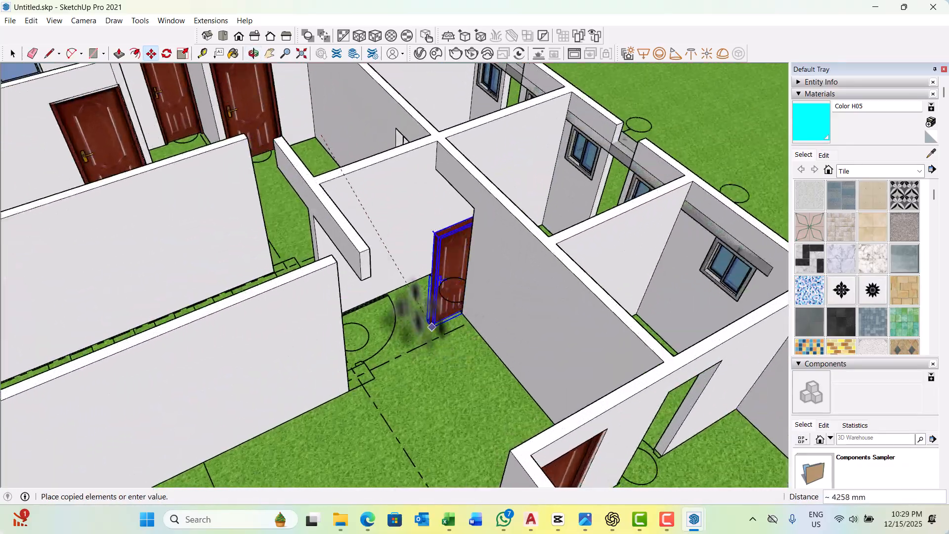
scroll(397, 210, down, 4)
scroll(524, 312, up, 4)
middle_drag(517, 328, 366, 310)
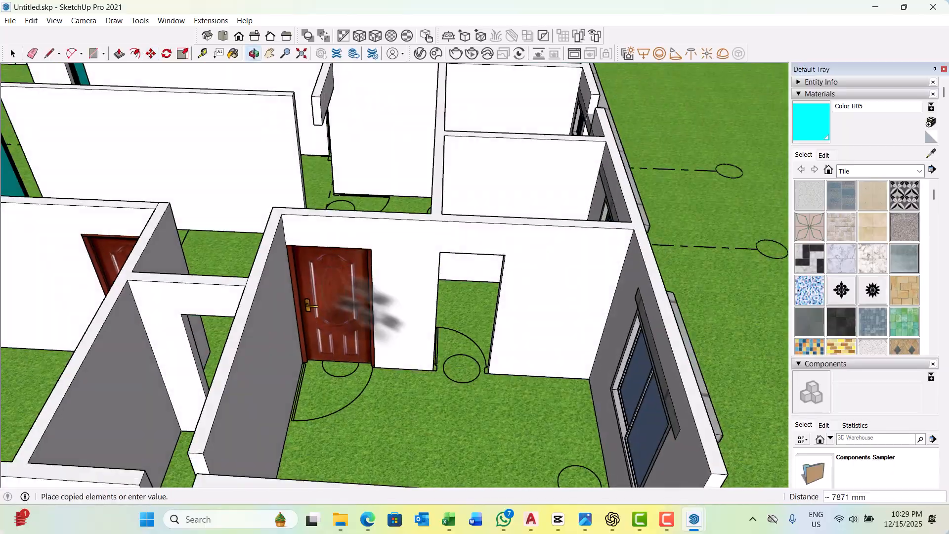
scroll(440, 377, up, 9)
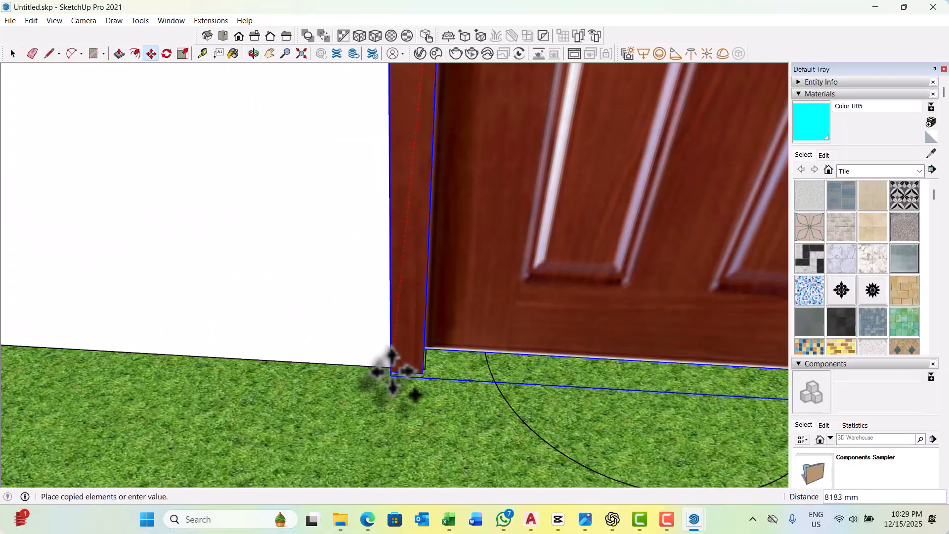
scroll(235, 319, down, 6)
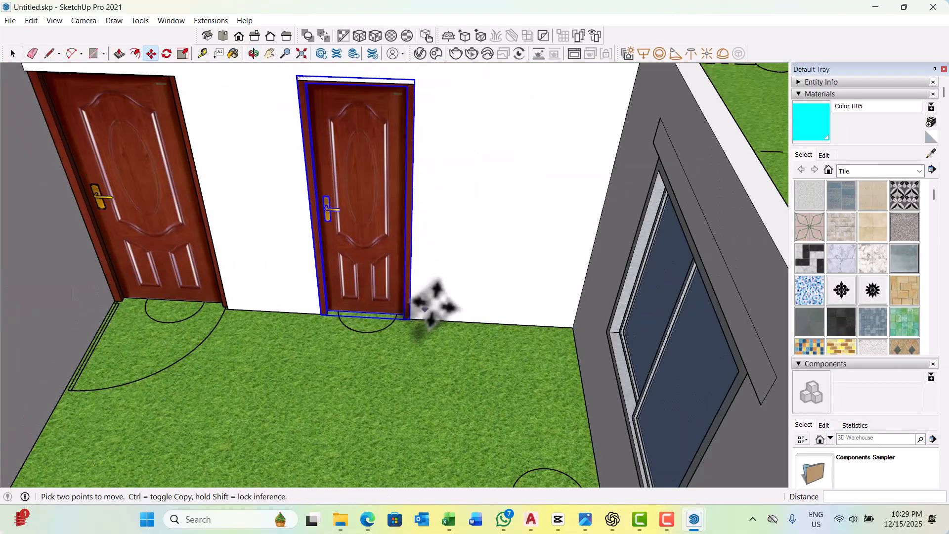
Copy that narrow door by its lower frame corner about 2899 mm into the hallway-end opening of the same half.
scroll(327, 302, up, 6)
scroll(296, 301, up, 2)
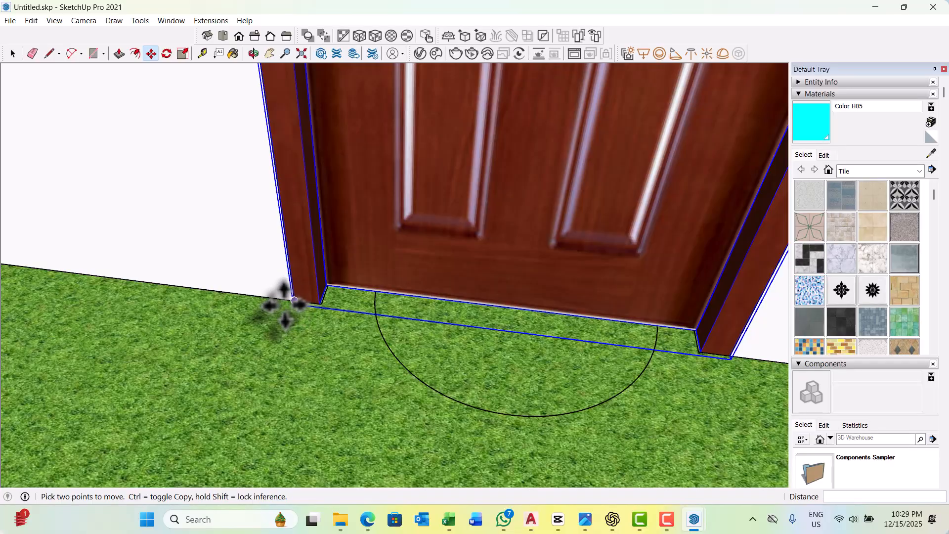
middle_drag(295, 299, 375, 297)
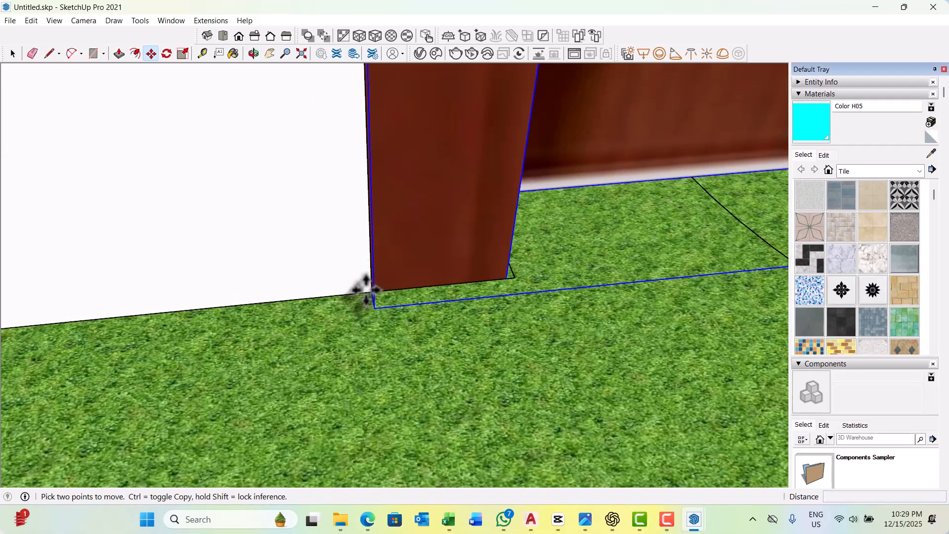
click(371, 292)
scroll(418, 306, down, 4)
scroll(406, 300, down, 10)
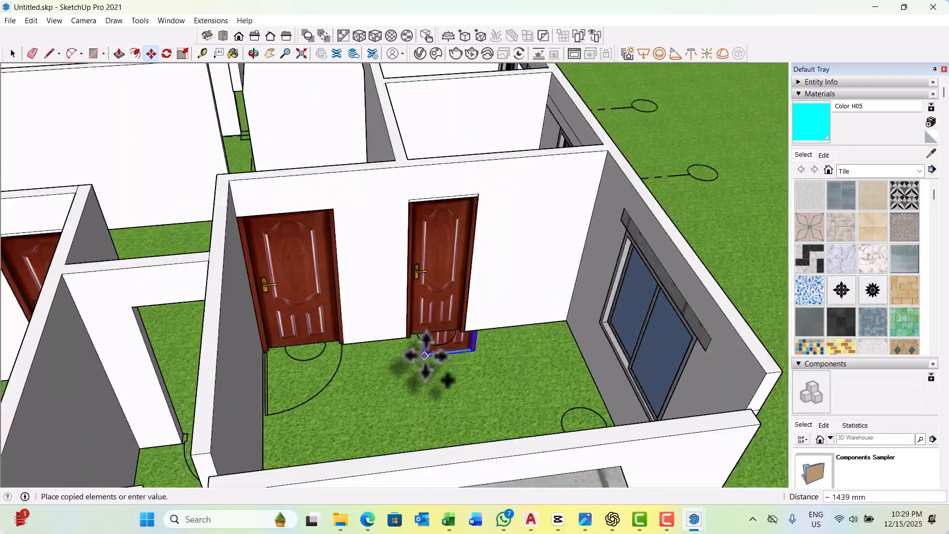
scroll(227, 344, up, 3)
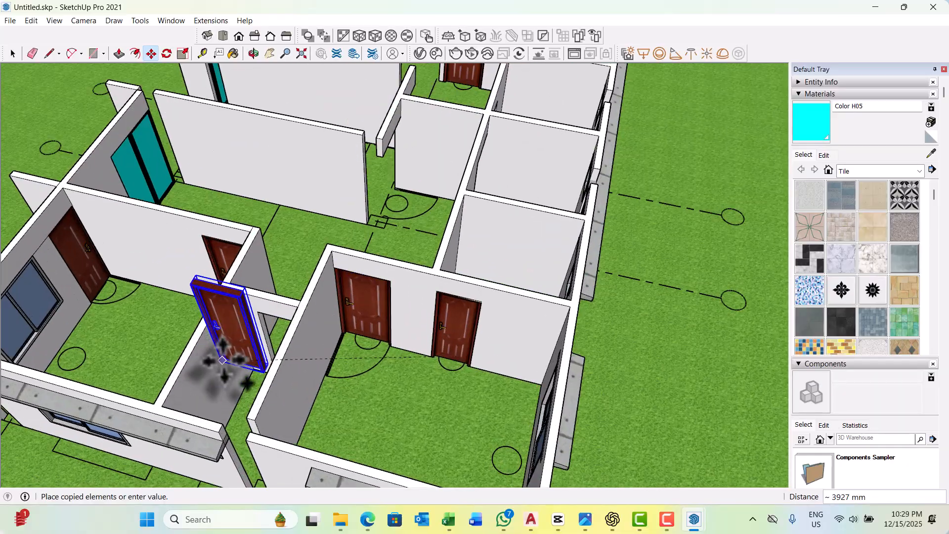
middle_drag(230, 352, 370, 341)
scroll(314, 318, down, 3)
scroll(371, 346, up, 6)
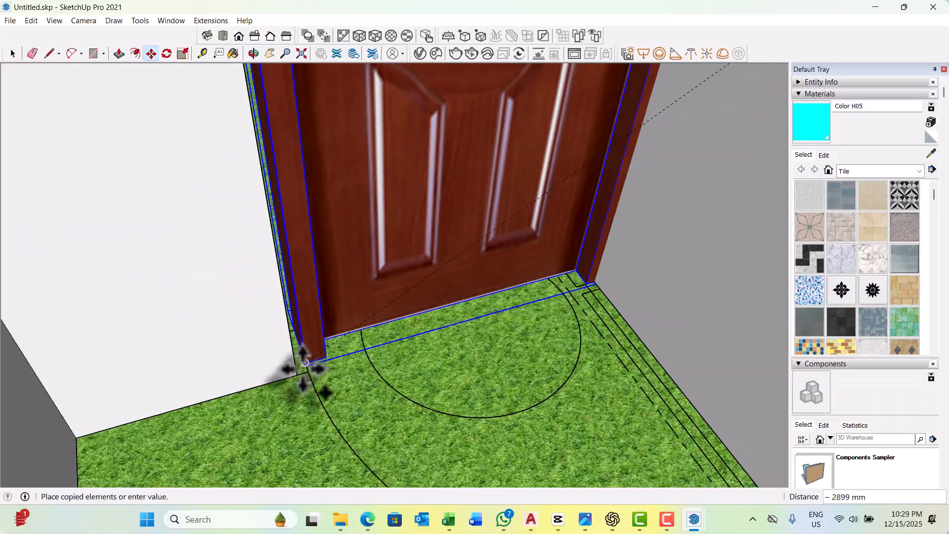
click(297, 374)
Copy the second hallway-end door by its lower frame corner to the central area, beside the long wall with an empty opening.
scroll(370, 341, down, 5)
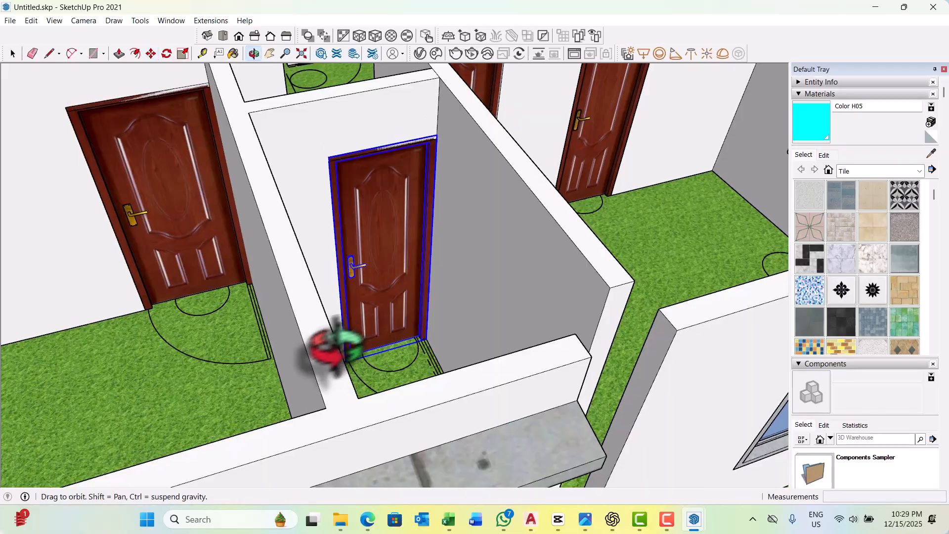
middle_drag(336, 346, 346, 306)
scroll(332, 336, up, 8)
scroll(344, 318, up, 3)
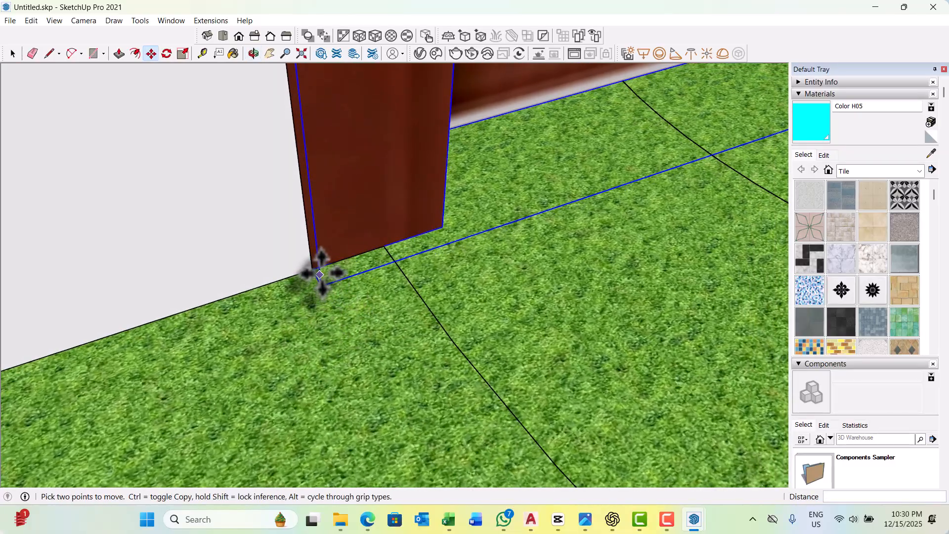
scroll(355, 270, down, 4)
key(ctrl)
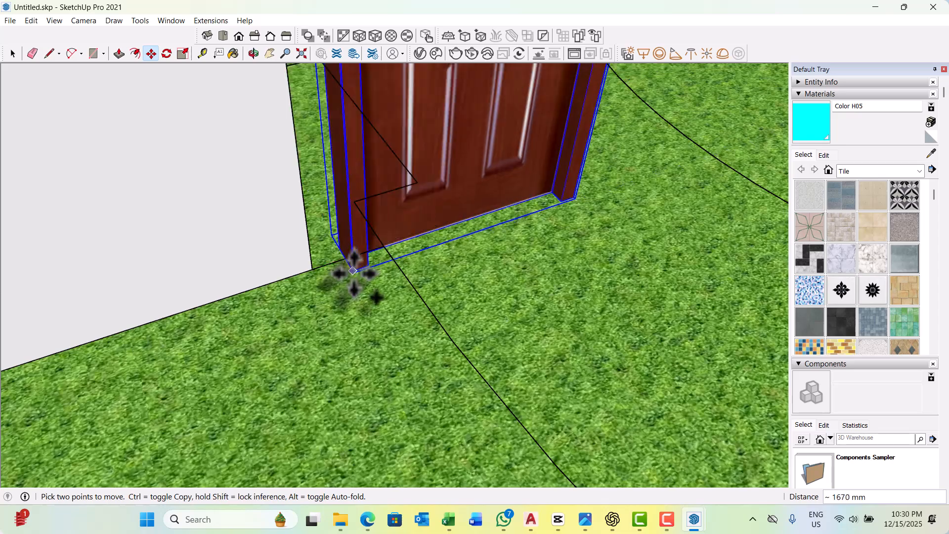
middle_drag(354, 271, 354, 339)
scroll(424, 335, down, 5)
scroll(310, 326, up, 3)
scroll(310, 326, down, 10)
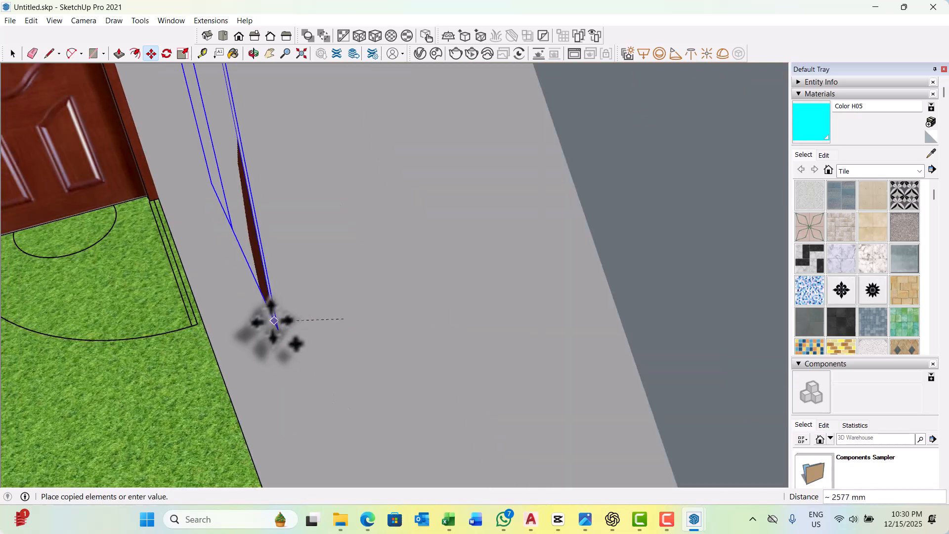
scroll(279, 312, down, 10)
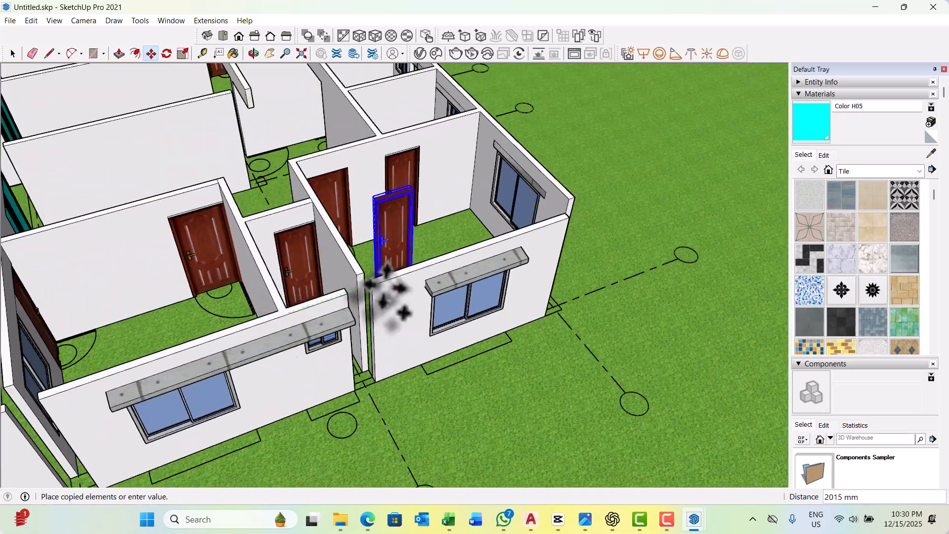
middle_drag(356, 377, 289, 311)
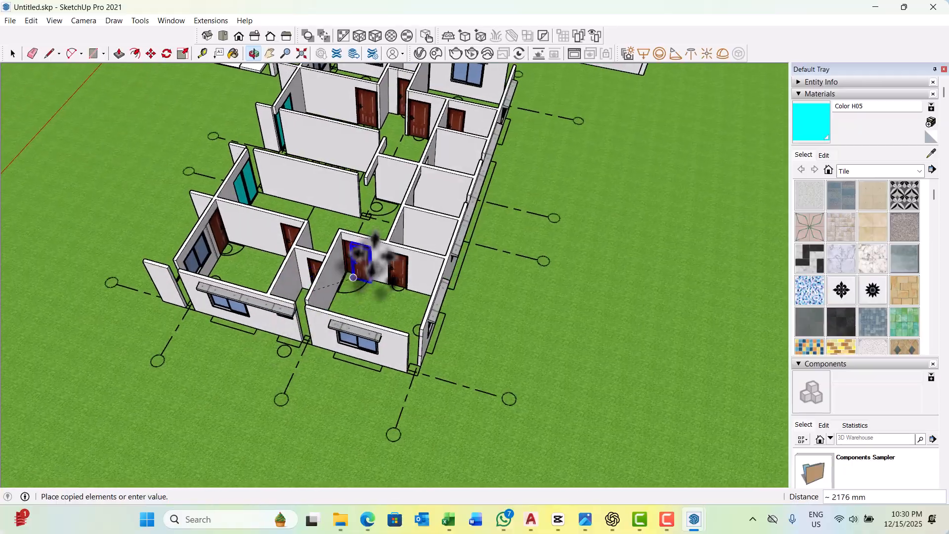
scroll(396, 180, up, 6)
middle_drag(426, 214, 492, 314)
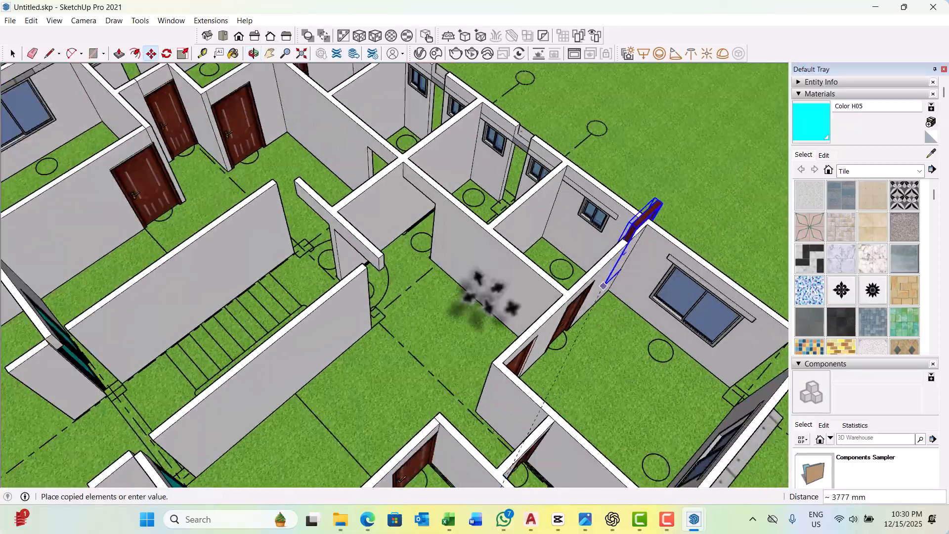
scroll(424, 297, up, 8)
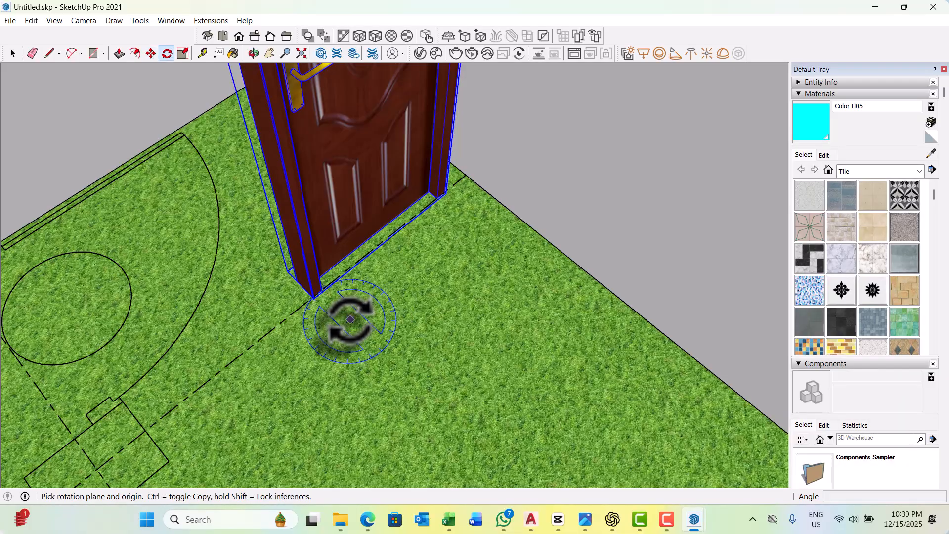
Rotate the copied door on the ground plane so that it runs parallel to the long wall.
click(384, 292)
scroll(408, 338, down, 3)
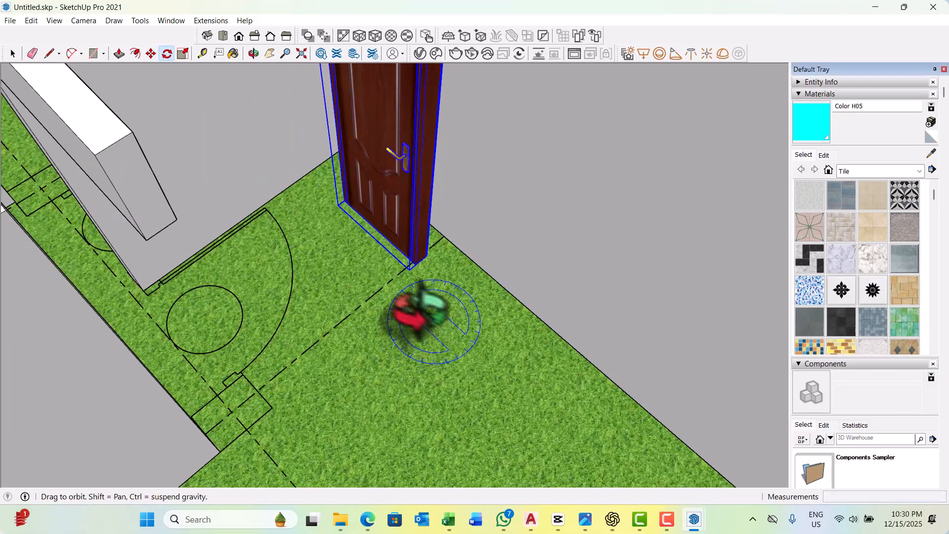
scroll(425, 302, up, 3)
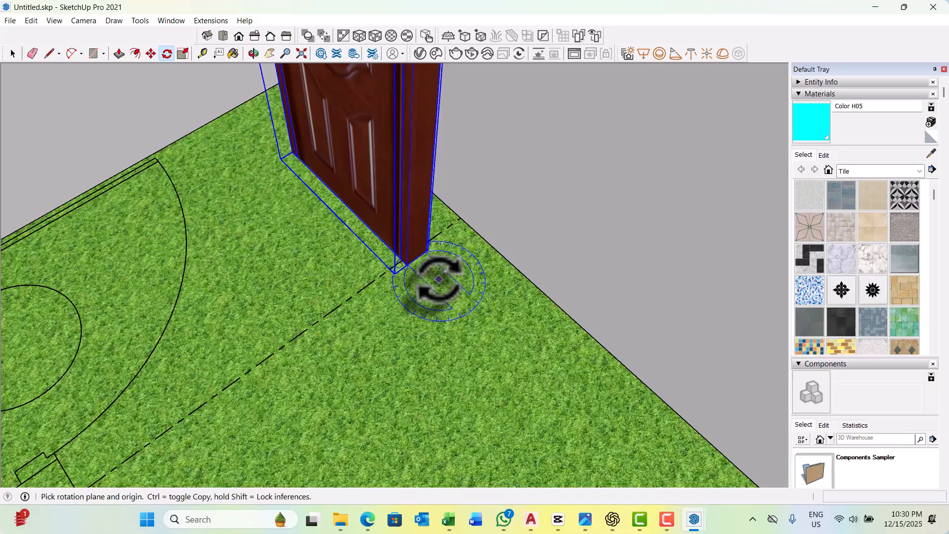
Move the rotated door by its lower frame corner into the empty opening in the long wall, beside the central partition.
key(m)
scroll(401, 282, up, 5)
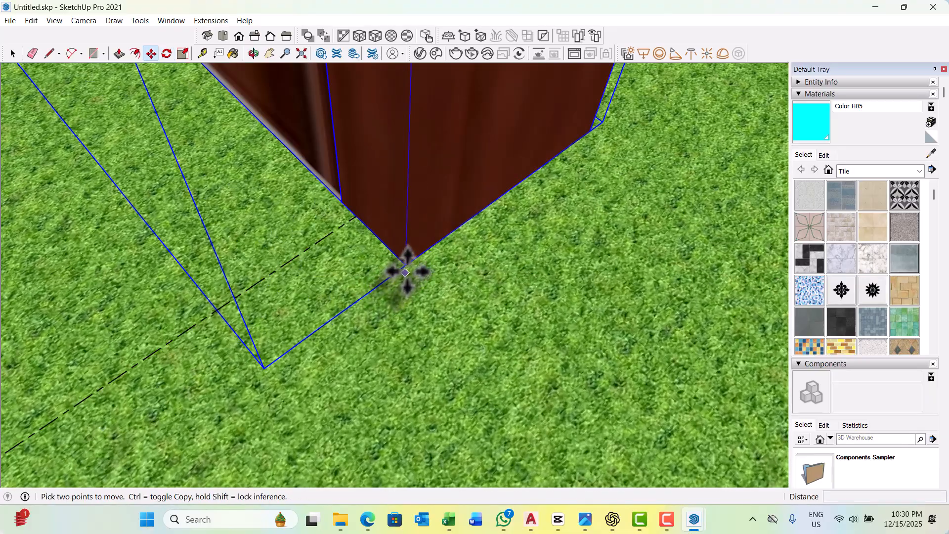
click(405, 265)
scroll(405, 265, down, 5)
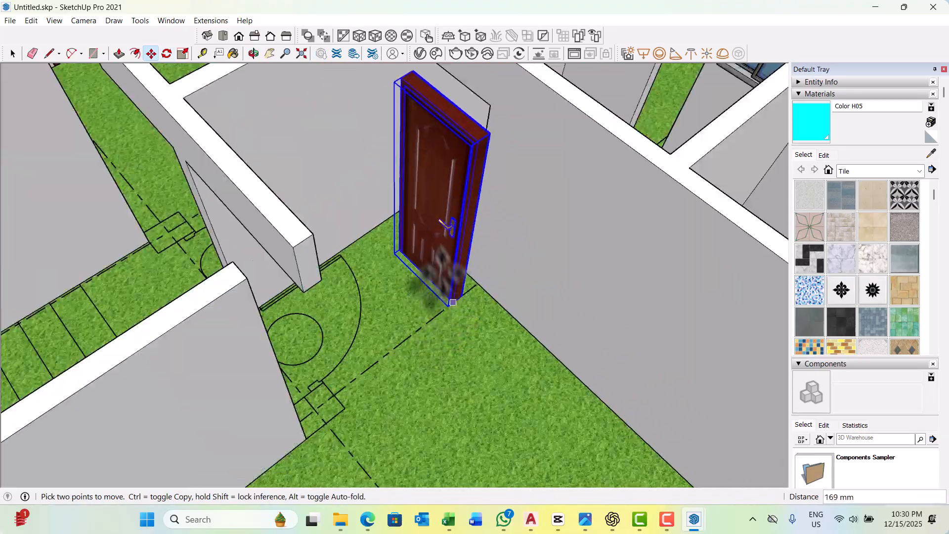
scroll(447, 259, up, 6)
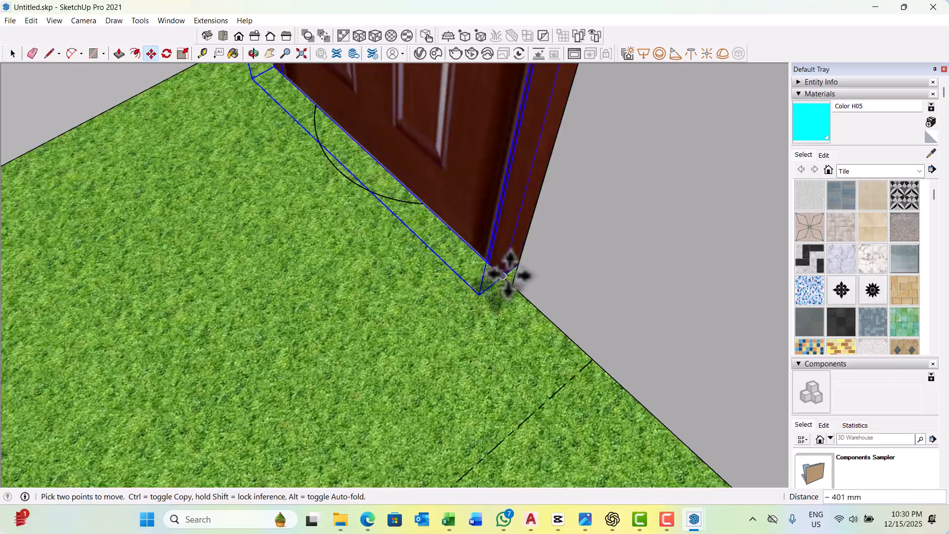
scroll(360, 275, down, 5)
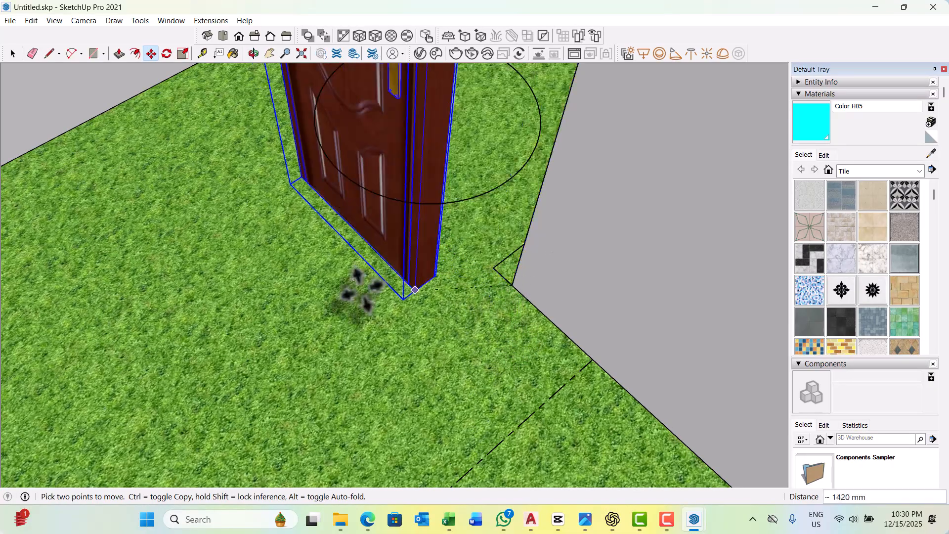
scroll(413, 275, up, 5)
Copy the placed door by its lower frame corner into the matching long-wall opening on the other side of the central partition.
key(ctrl)
scroll(406, 287, down, 8)
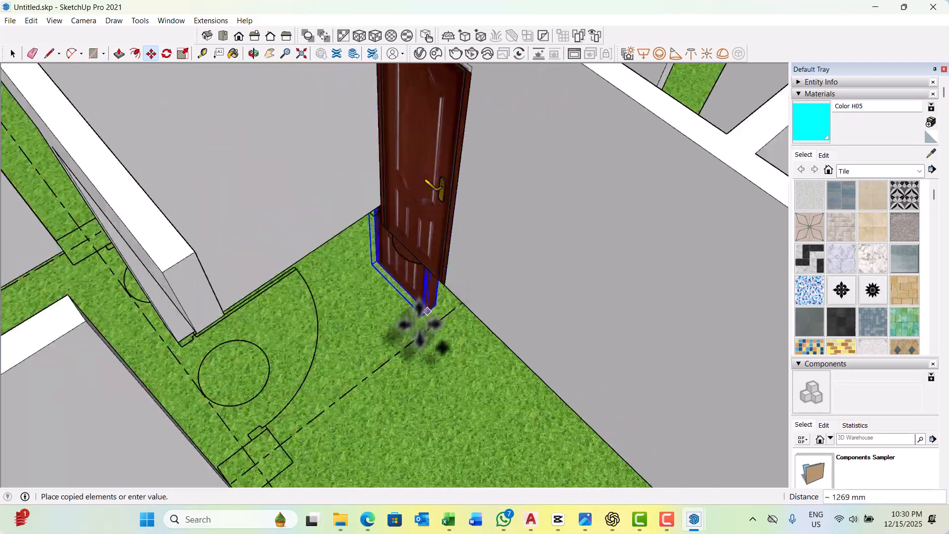
middle_drag(418, 361, 478, 322)
middle_drag(391, 296, 496, 283)
scroll(346, 270, up, 7)
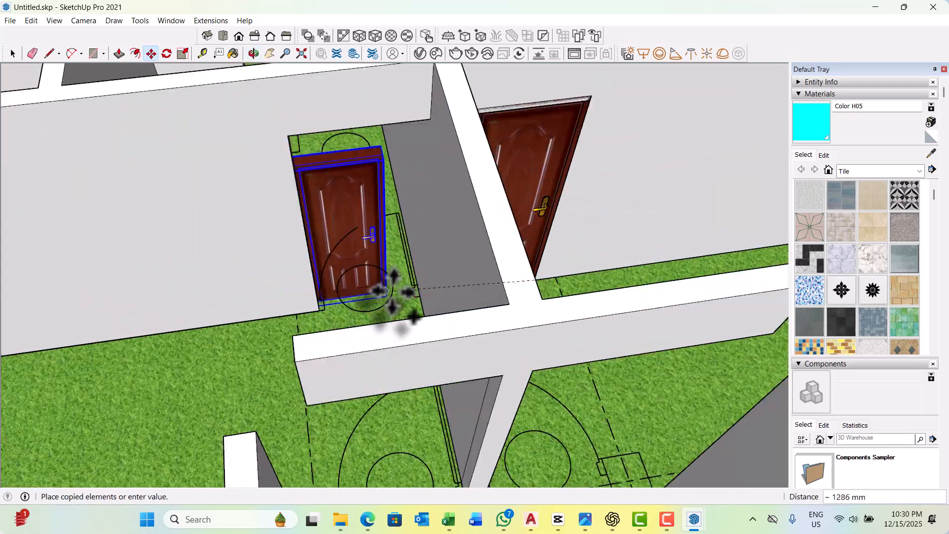
scroll(393, 292, up, 4)
click(424, 299)
Scale the copied door along the red axis by about 1.20 so that it fills the width of its opening.
scroll(426, 309, down, 5)
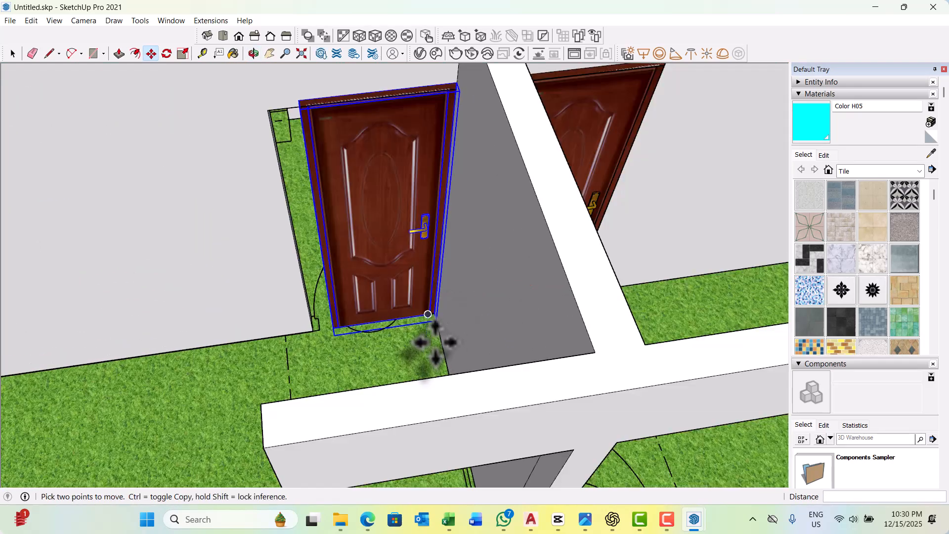
middle_drag(428, 318, 435, 334)
scroll(421, 326, up, 4)
scroll(420, 320, up, 2)
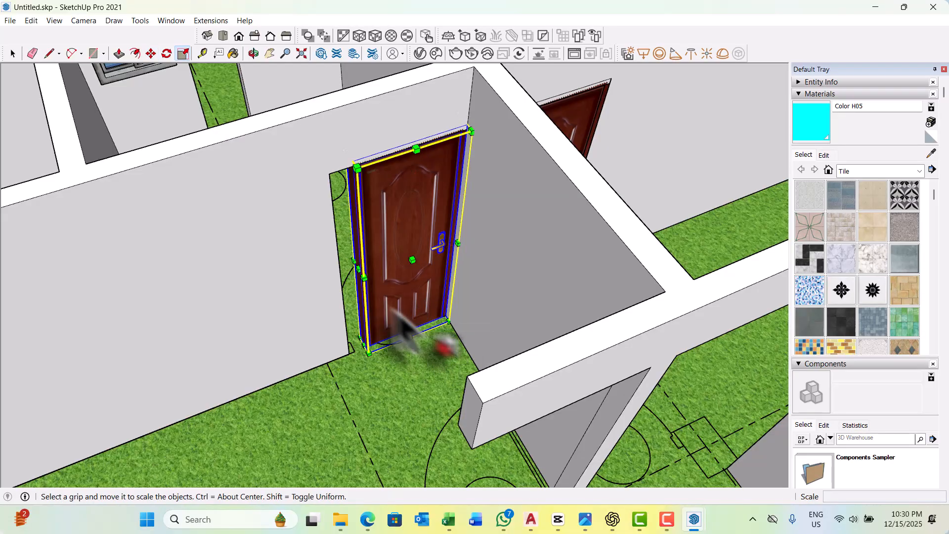
scroll(397, 312, up, 3)
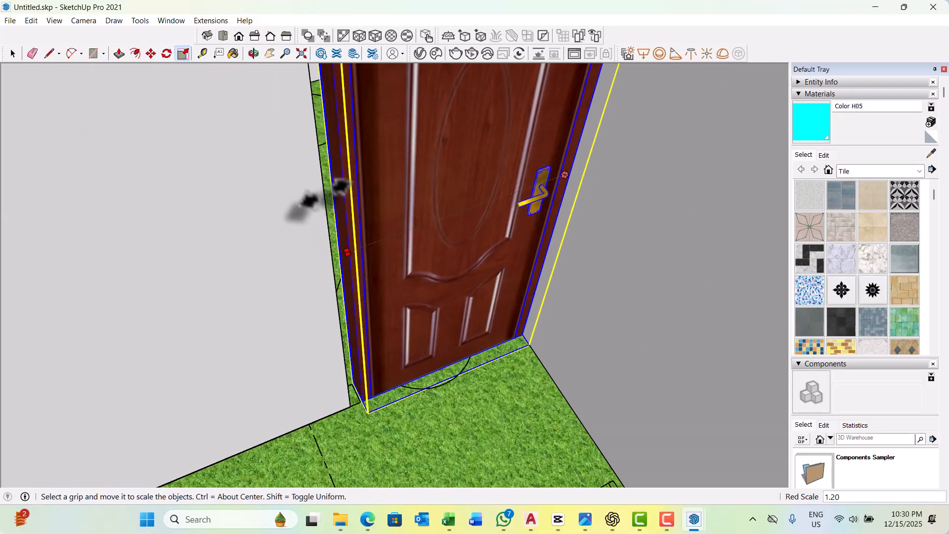
scroll(320, 208, down, 10)
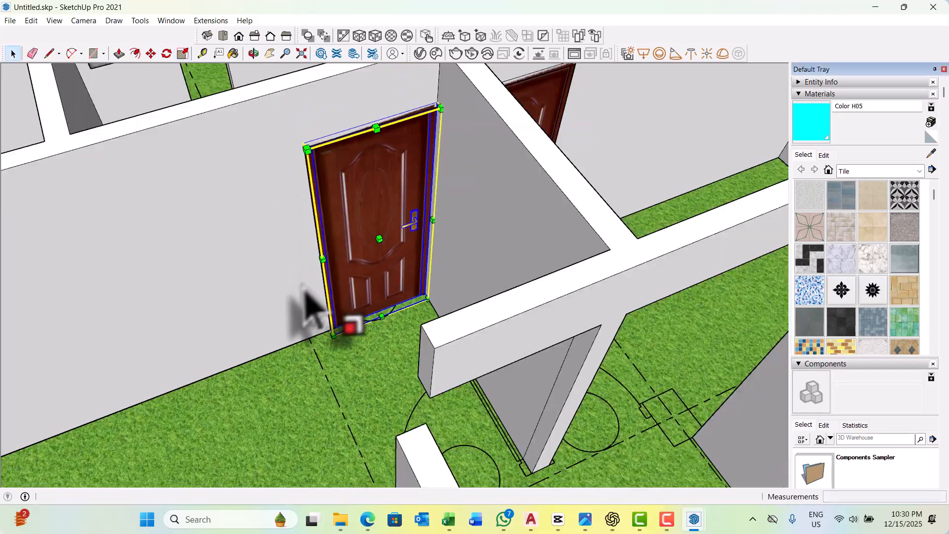
key(space)
scroll(338, 307, down, 2)
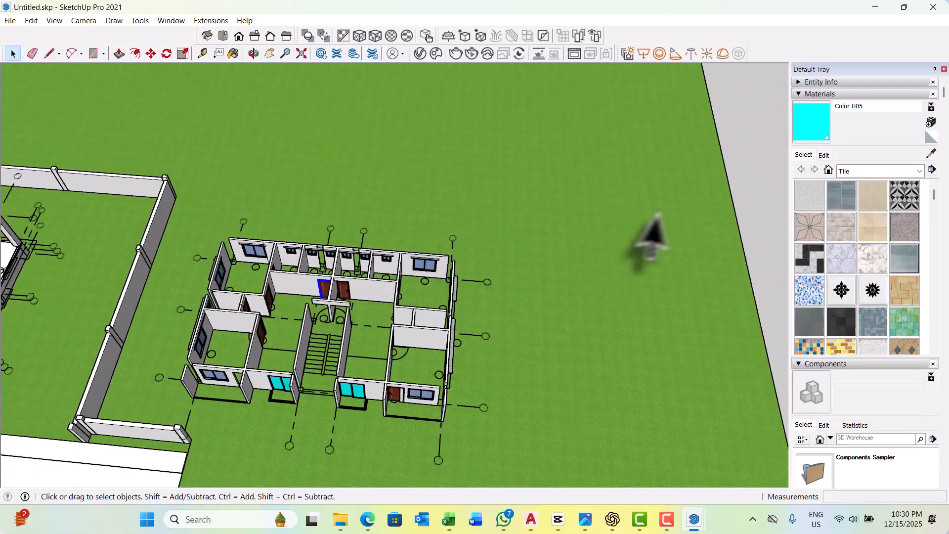
Scale the original long-wall door on the partition's other side along the red axis so that it reaches across its opening to the partition.
scroll(350, 297, up, 8)
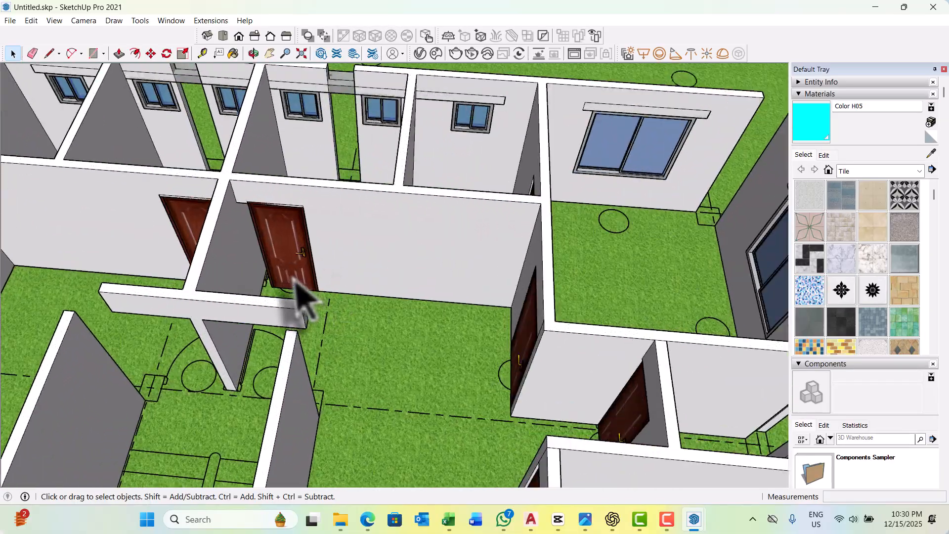
middle_drag(327, 240, 271, 271)
scroll(292, 254, up, 3)
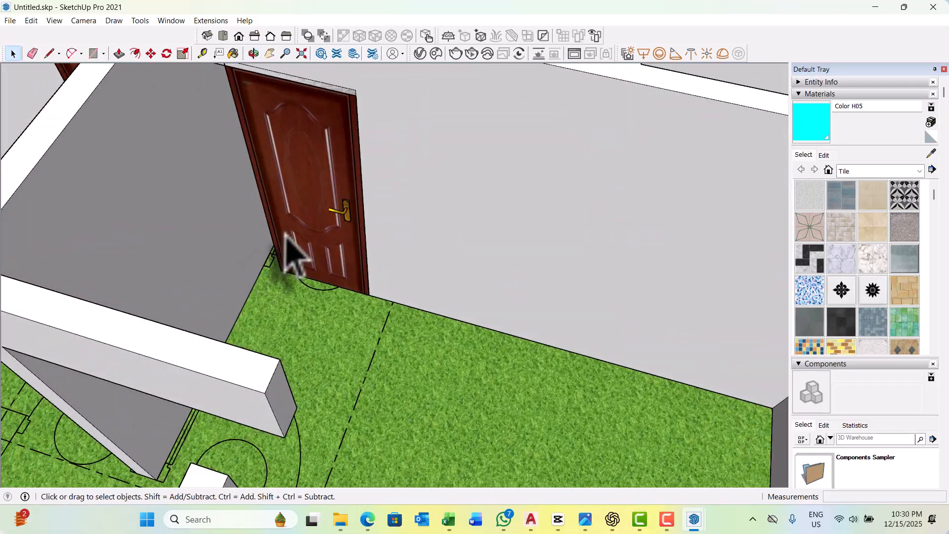
middle_drag(207, 252, 271, 275)
scroll(292, 257, up, 3)
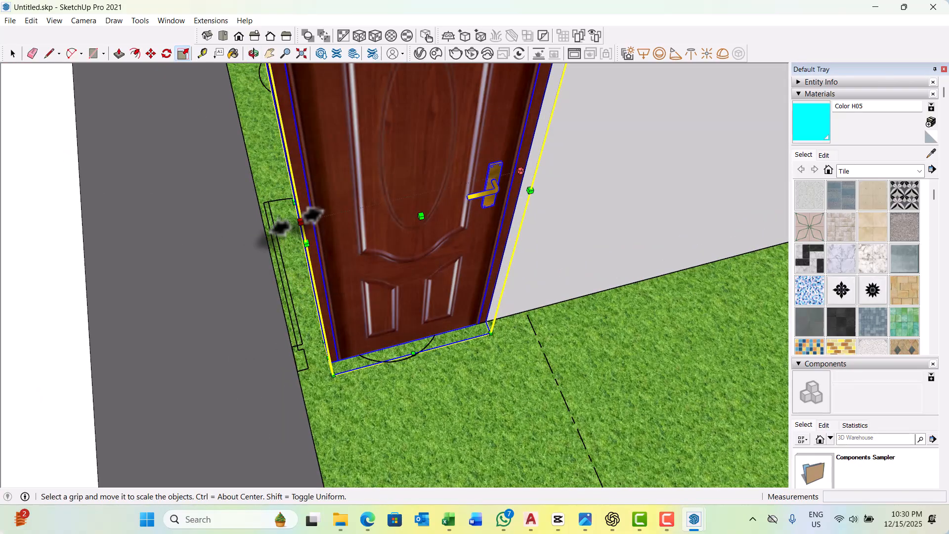
scroll(275, 285, down, 8)
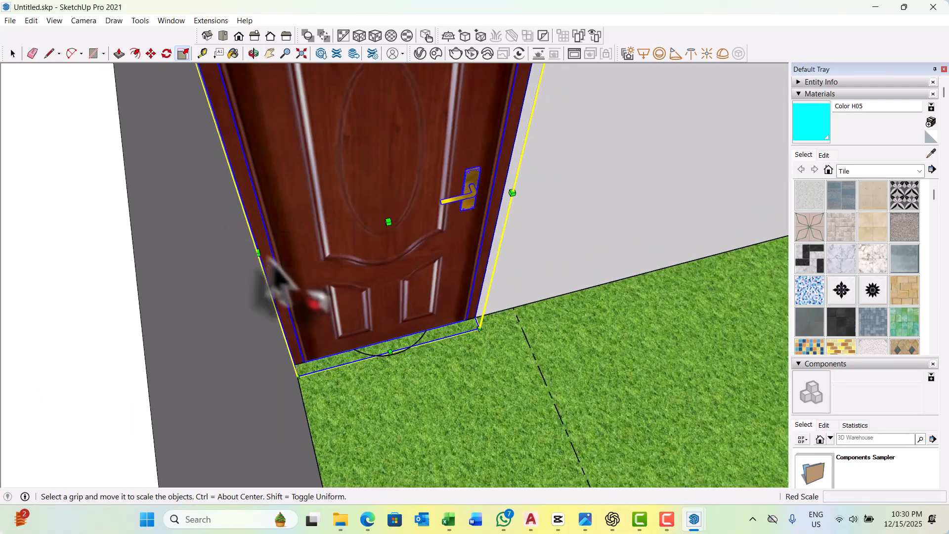
key(space)
scroll(321, 276, down, 4)
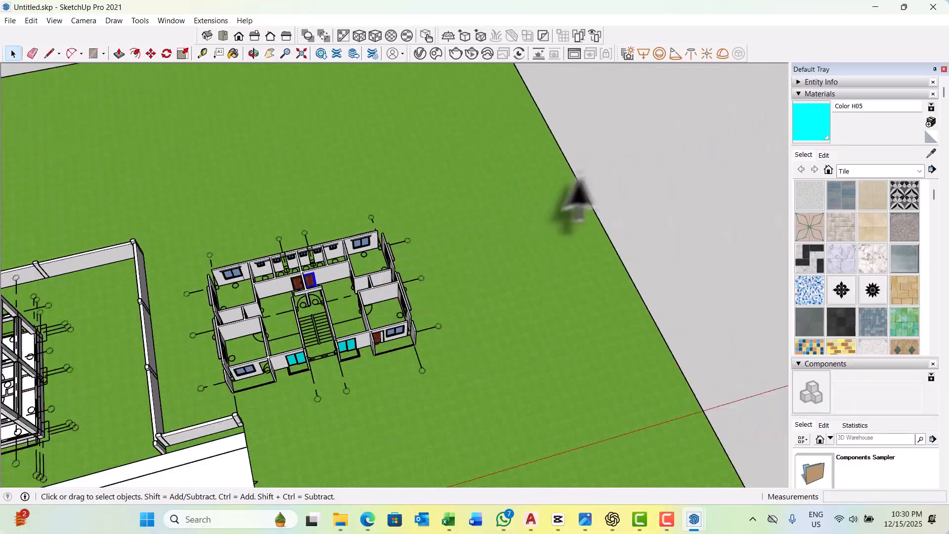
Copy one of the widened long-wall doors by its lower frame corner into the stair landing opening facing it.
middle_drag(648, 242, 322, 264)
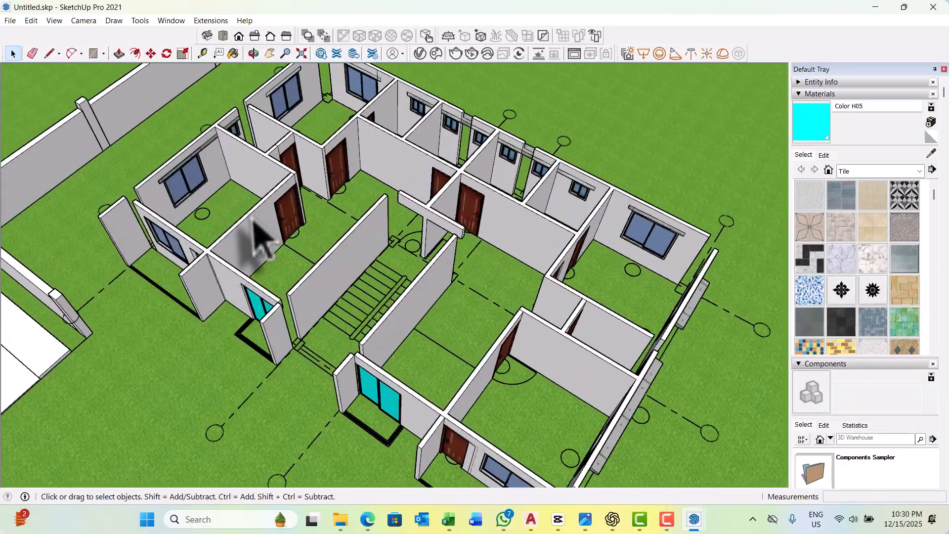
scroll(254, 224, up, 2)
middle_drag(364, 205, 519, 291)
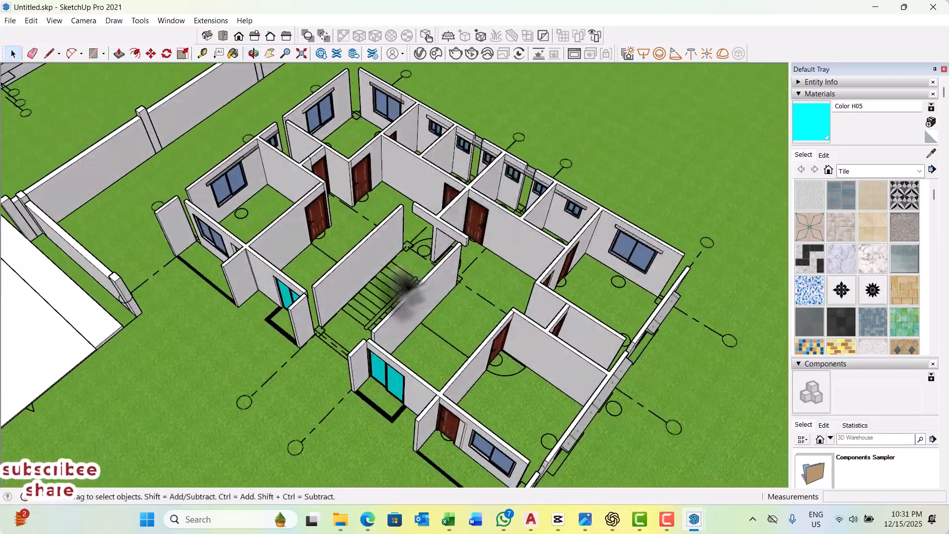
scroll(405, 287, up, 3)
middle_drag(402, 272, 508, 250)
scroll(488, 191, up, 6)
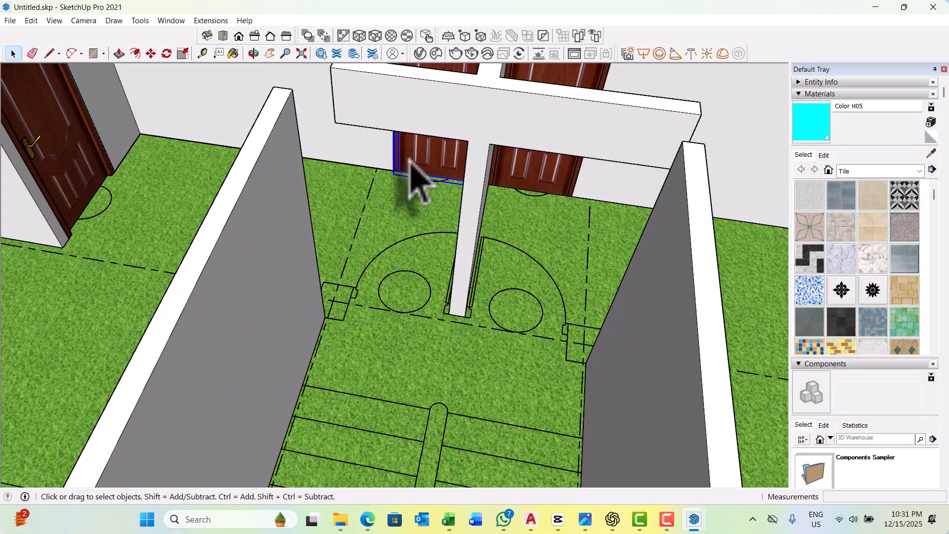
scroll(383, 149, up, 3)
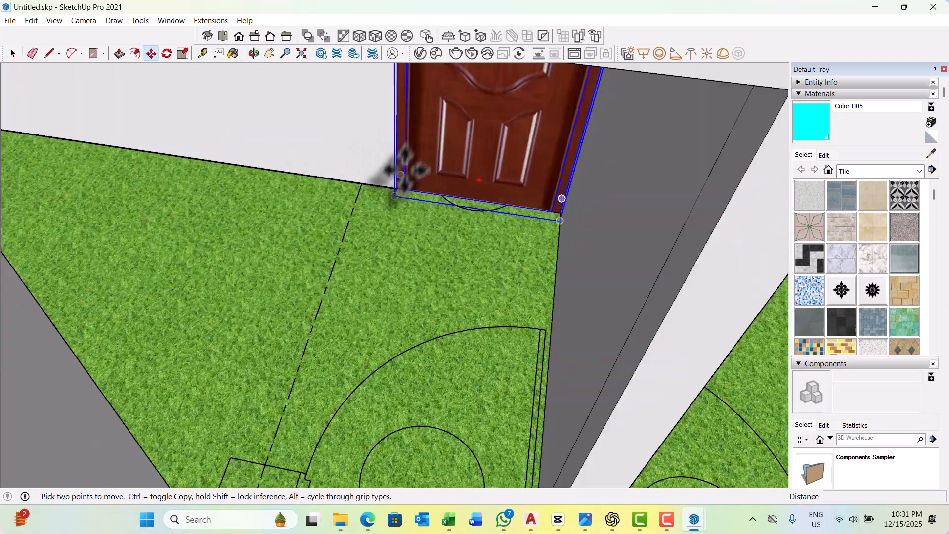
middle_drag(403, 170, 372, 198)
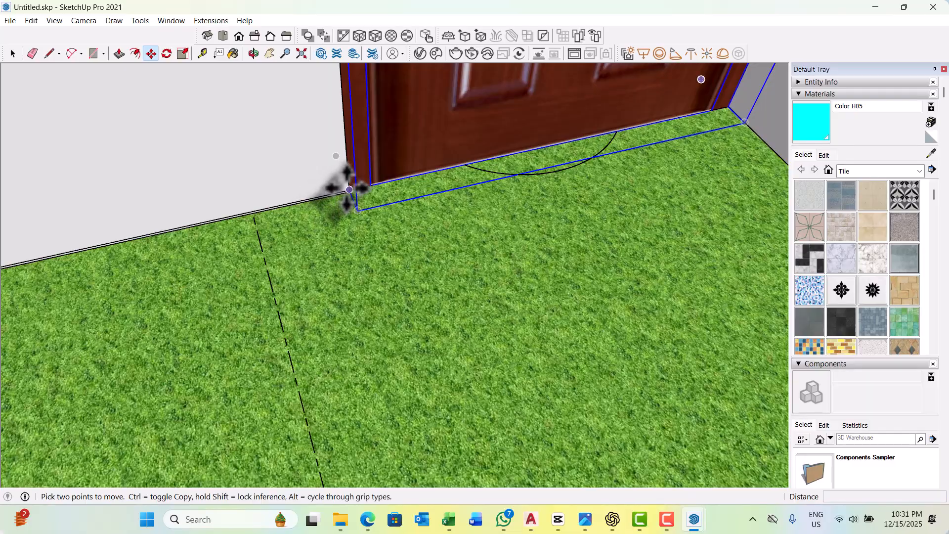
scroll(260, 188, up, 3)
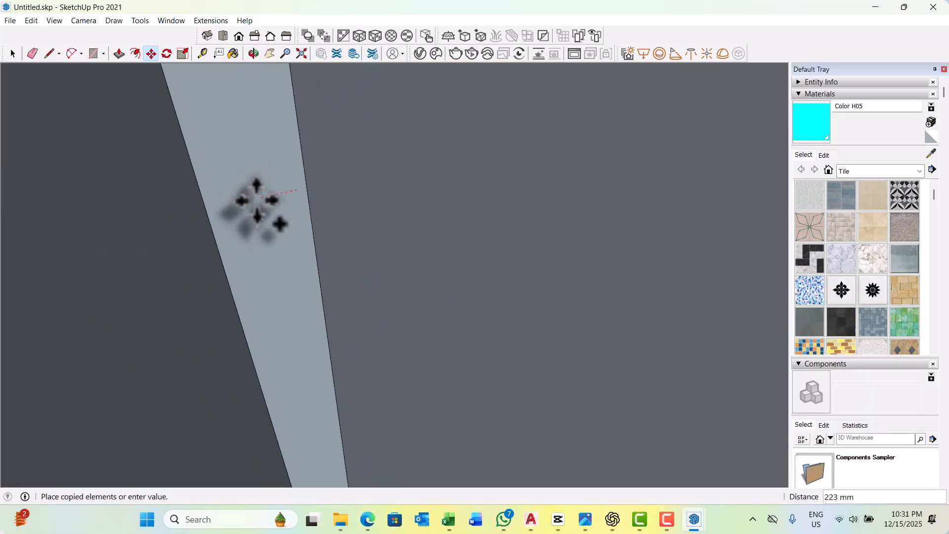
scroll(334, 217, down, 3)
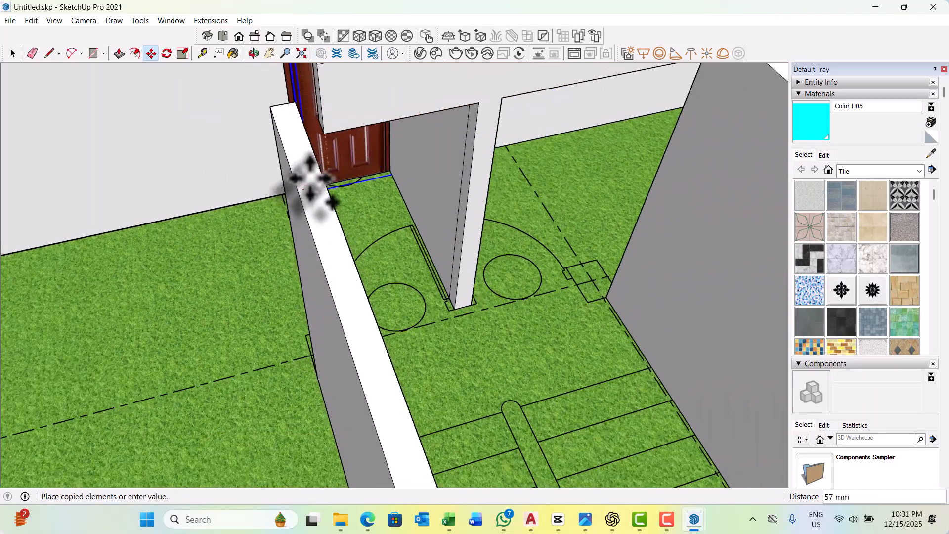
scroll(307, 186, down, 6)
mouse_move(332, 190)
middle_down()
mouse_move(297, 212)
mouse_move(348, 187)
middle_up()
scroll(347, 187, up, 3)
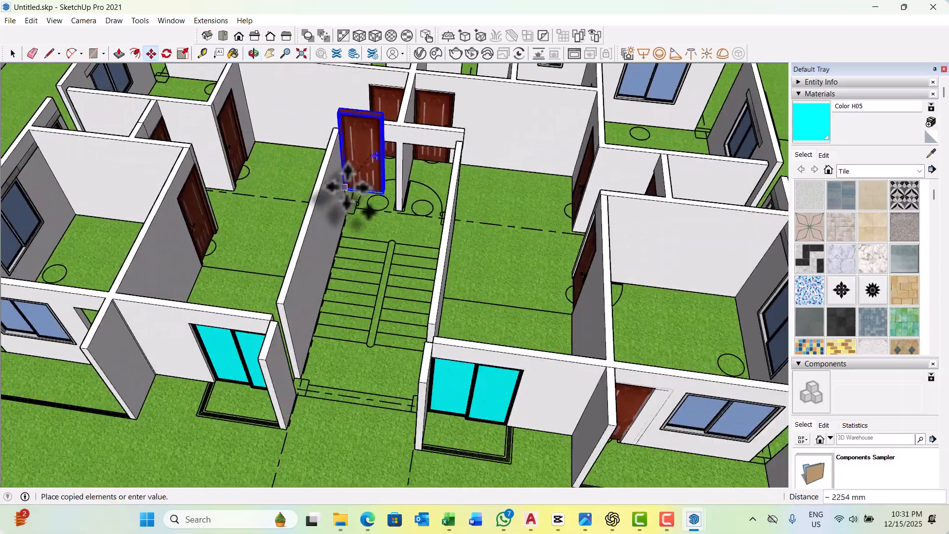
scroll(345, 186, up, 5)
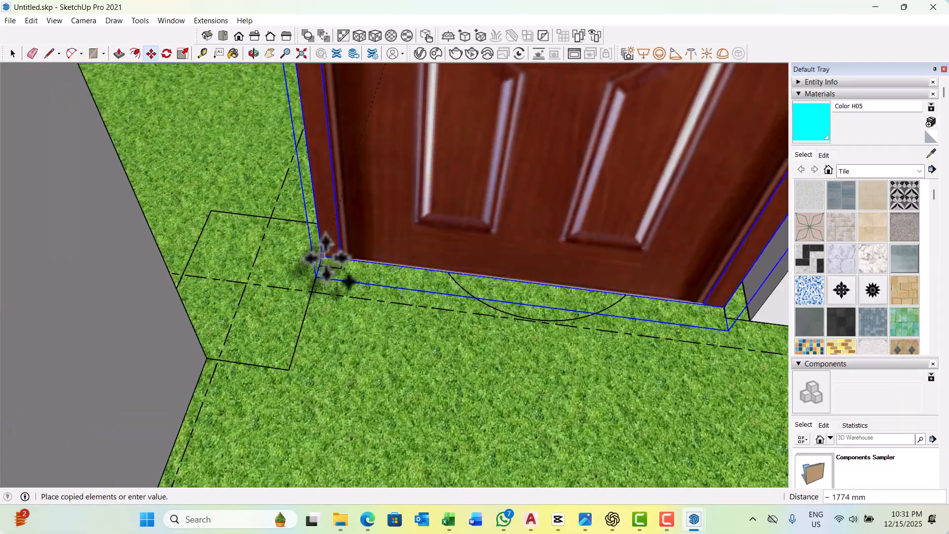
click(319, 265)
Scale the stair landing door's width so that it fills the opening up to the middle wall end.
scroll(326, 301, down, 3)
middle_drag(382, 287, 371, 298)
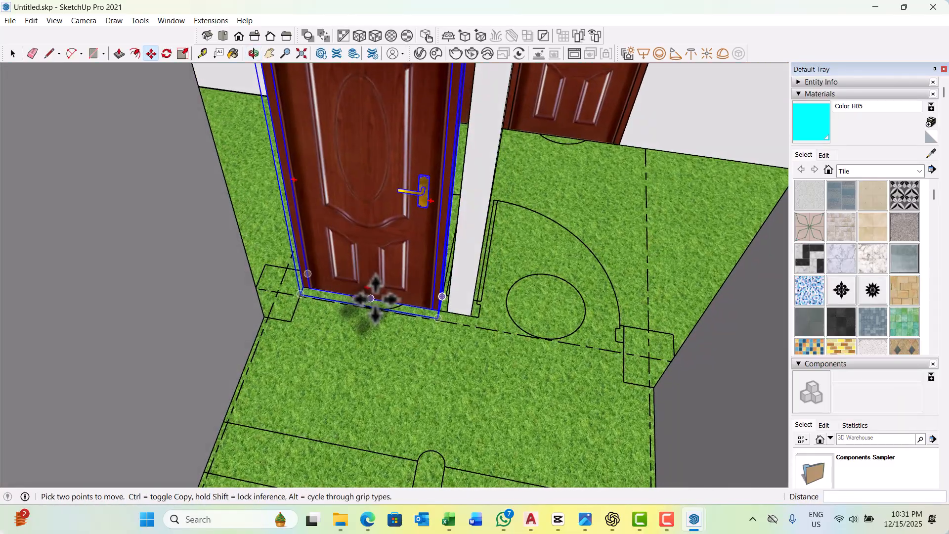
key(s)
scroll(470, 203, up, 2)
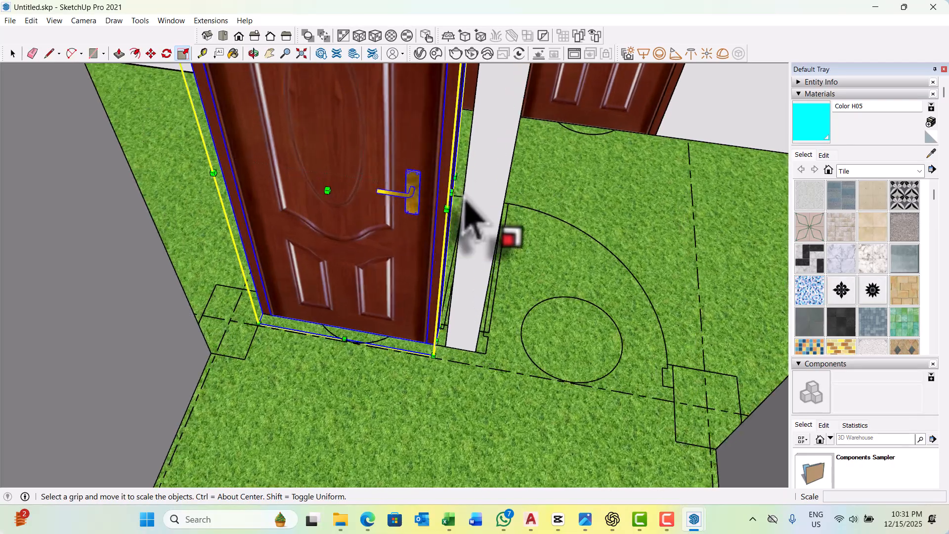
key(space)
scroll(410, 297, down, 4)
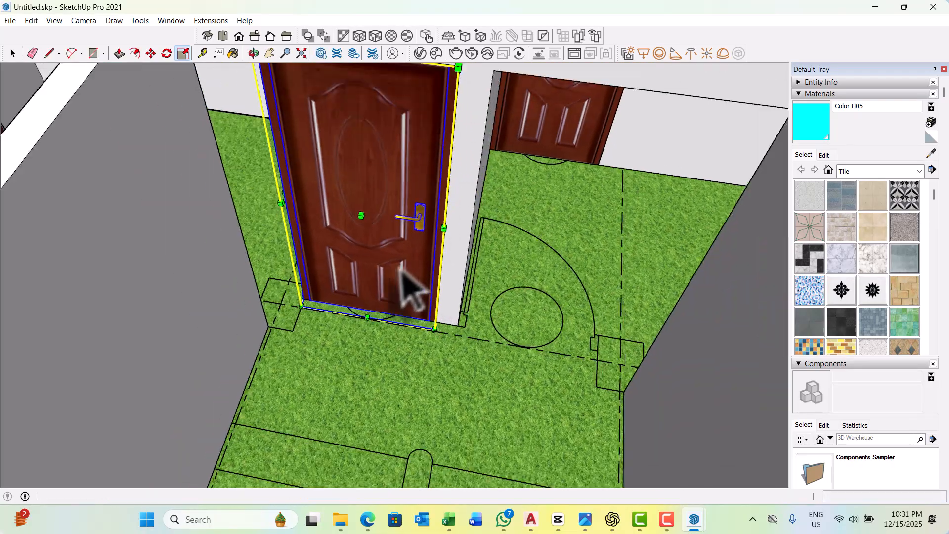
Copy the stair landing door by its lower frame corner about 1108 mm into the neighbouring opening beyond the middle wall end.
scroll(395, 332, up, 4)
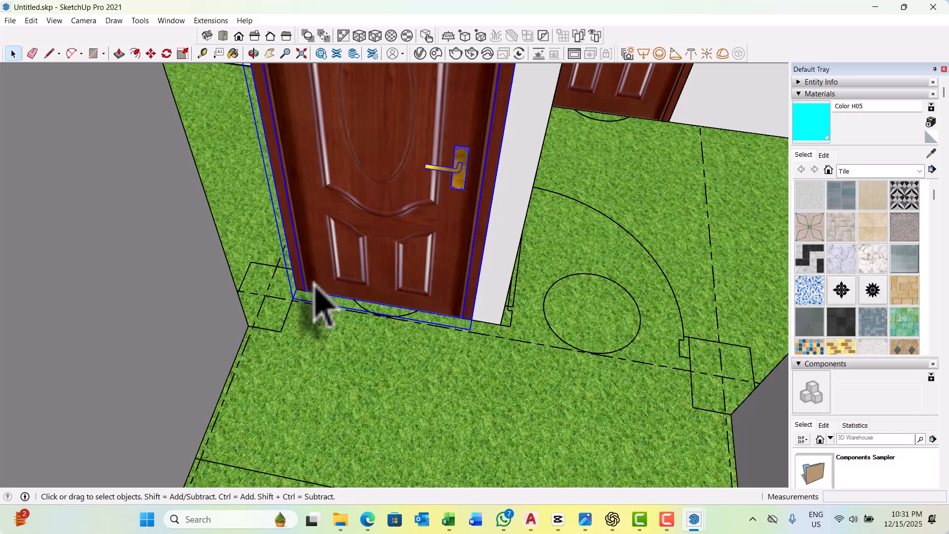
scroll(308, 285, up, 4)
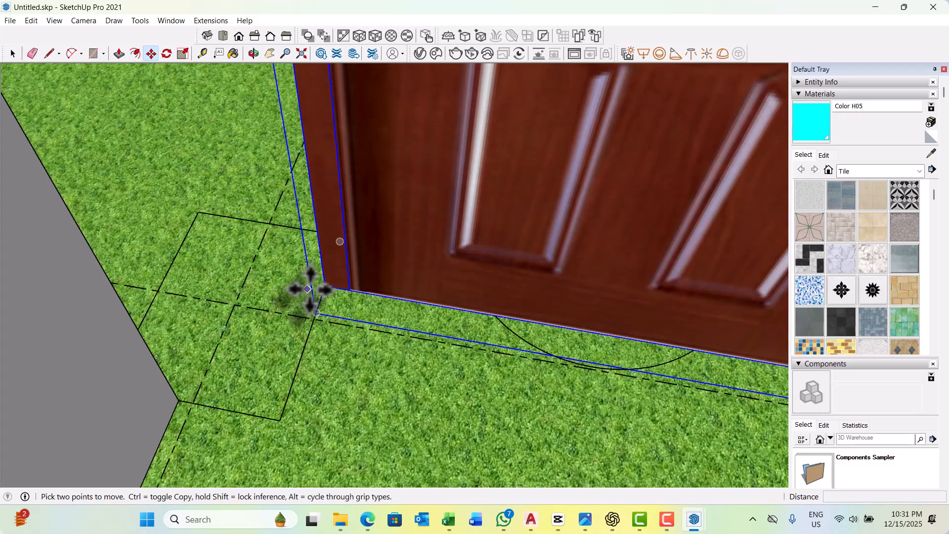
click(325, 285)
key(ctrl)
scroll(265, 286, down, 4)
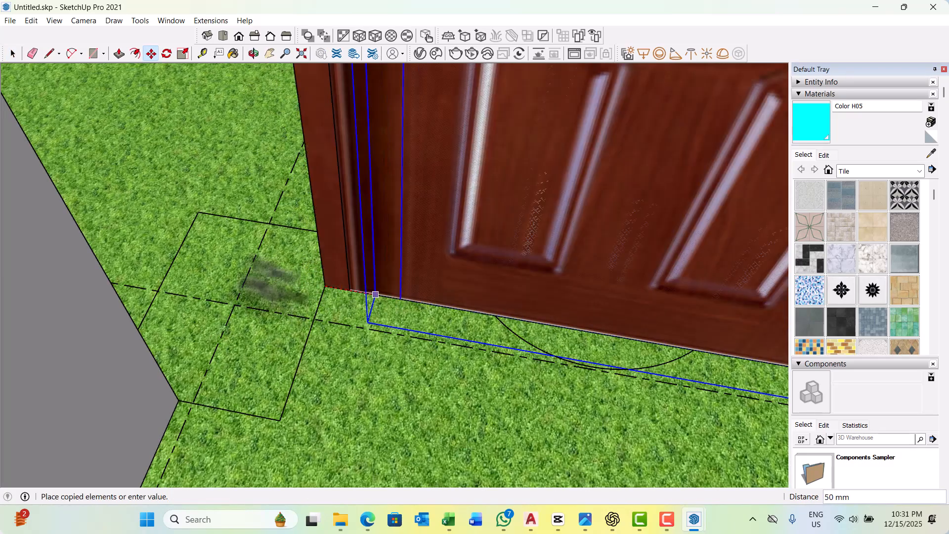
scroll(387, 307, up, 6)
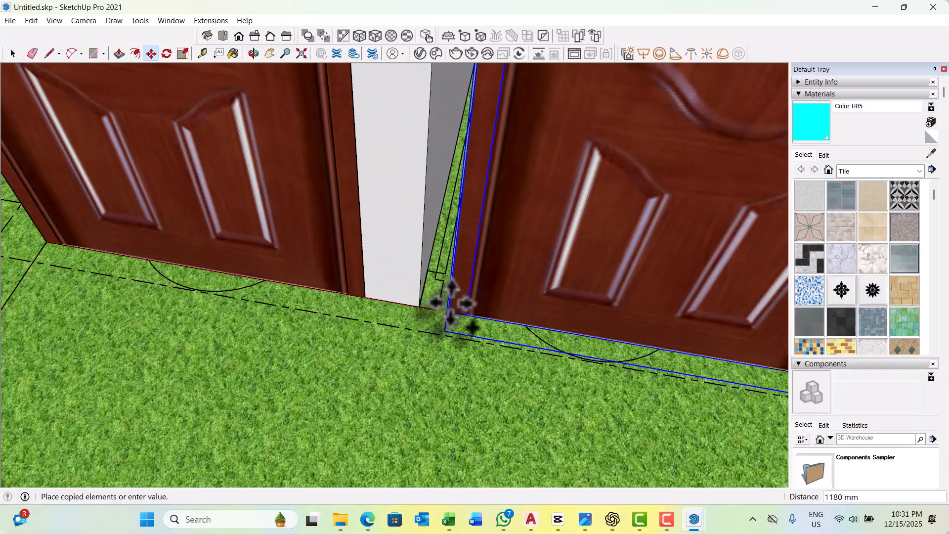
scroll(419, 307, up, 3)
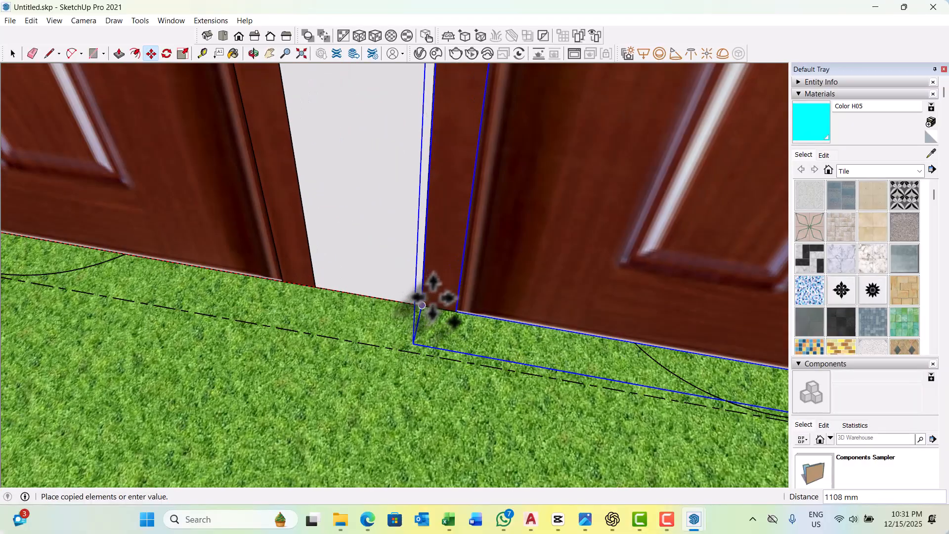
click(421, 305)
scroll(421, 305, down, 6)
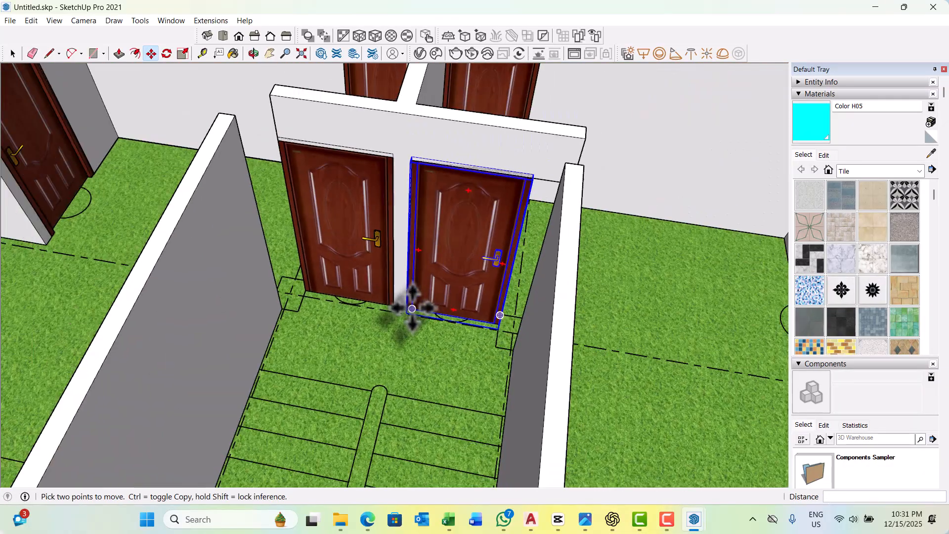
key(space)
middle_drag(477, 265, 440, 203)
scroll(438, 209, up, 3)
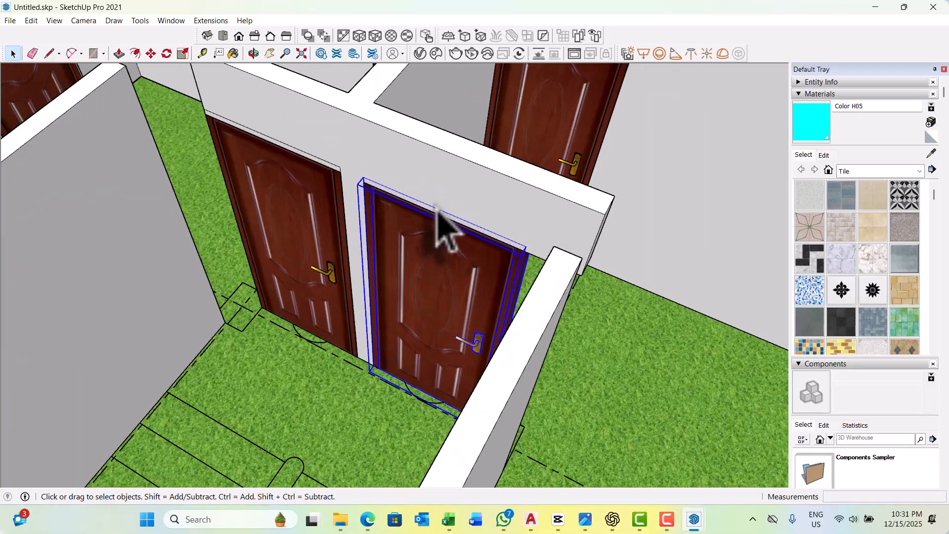
key(s)
scroll(437, 213, up, 2)
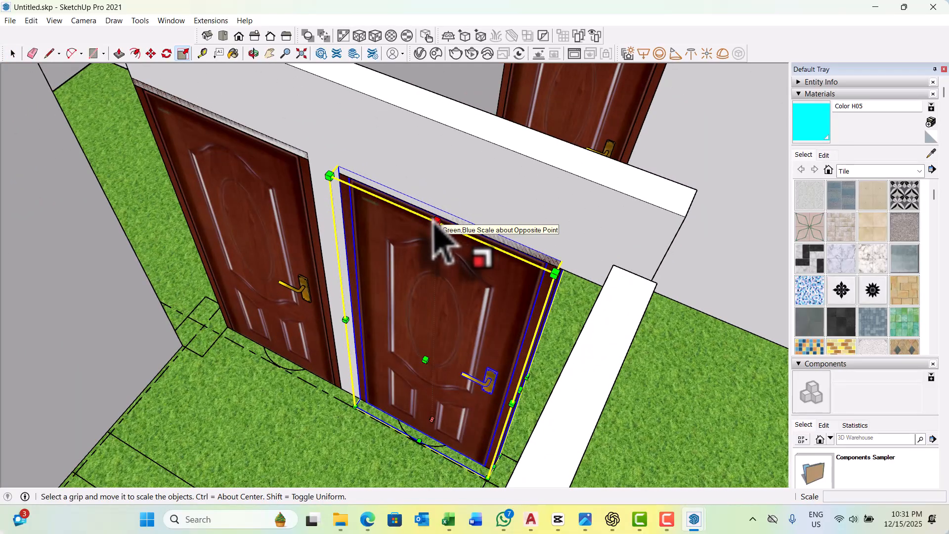
key(space)
Examine the floor plan model's door openings and windows all around, from the stair landing to the outer rooms.
scroll(430, 247, down, 10)
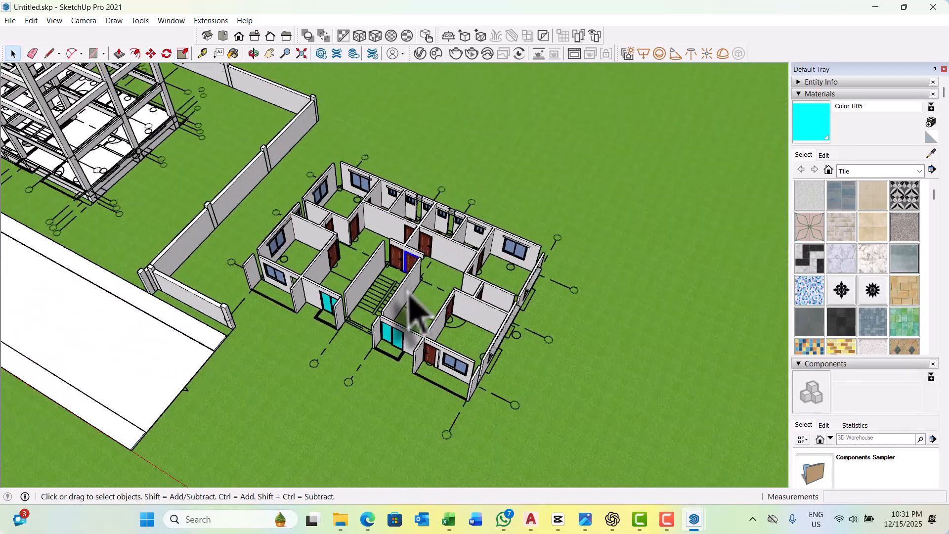
scroll(418, 309, down, 4)
middle_drag(460, 252, 435, 282)
scroll(421, 299, up, 15)
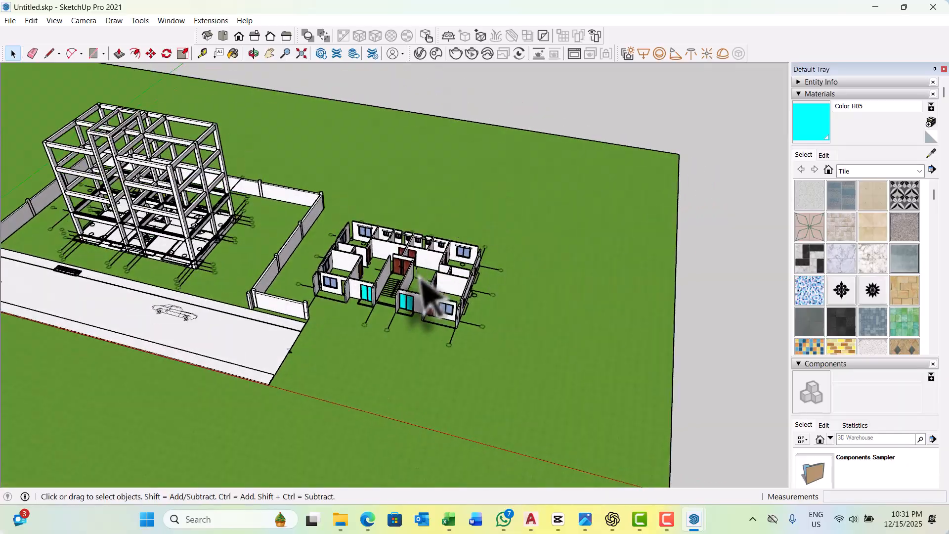
scroll(482, 376, down, 10)
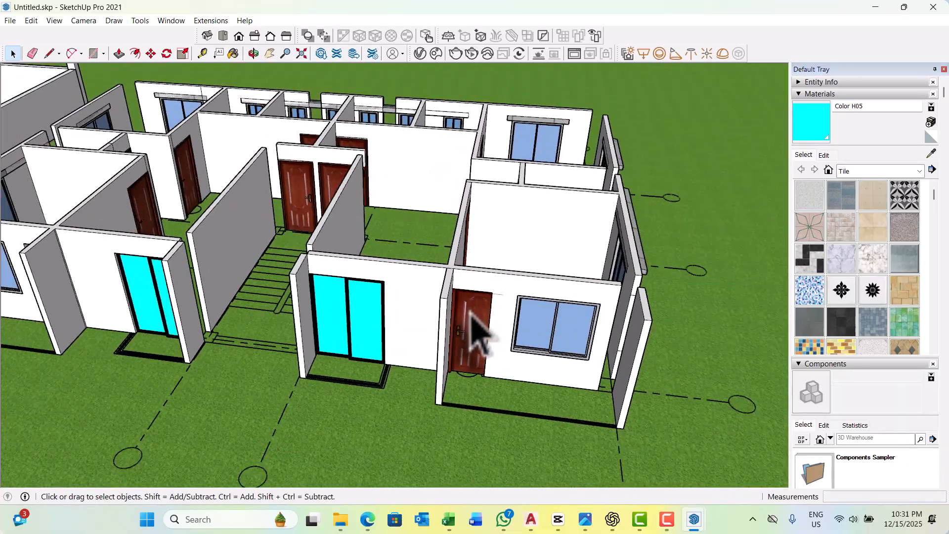
middle_drag(479, 333, 423, 304)
scroll(420, 301, down, 4)
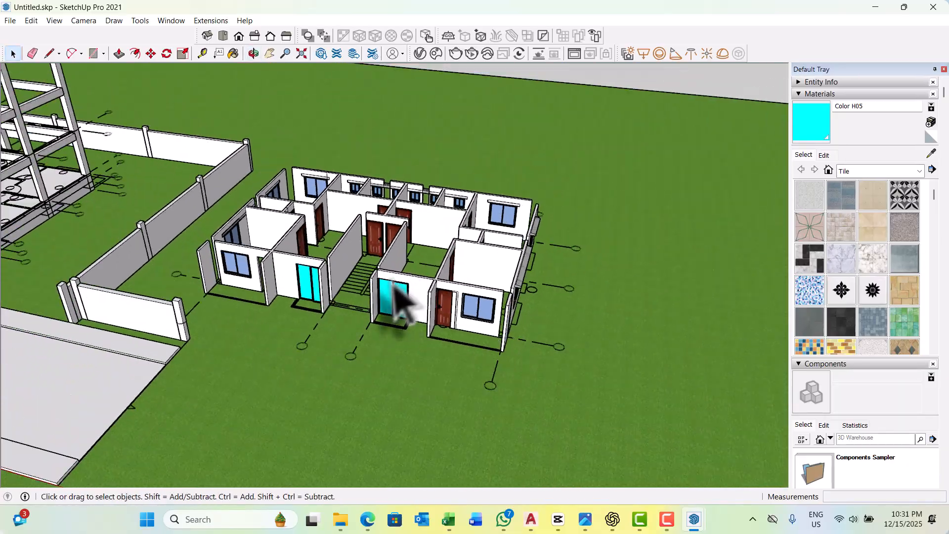
scroll(215, 299, up, 3)
middle_drag(301, 334, 231, 302)
scroll(298, 306, up, 6)
scroll(494, 289, down, 5)
scroll(511, 309, down, 6)
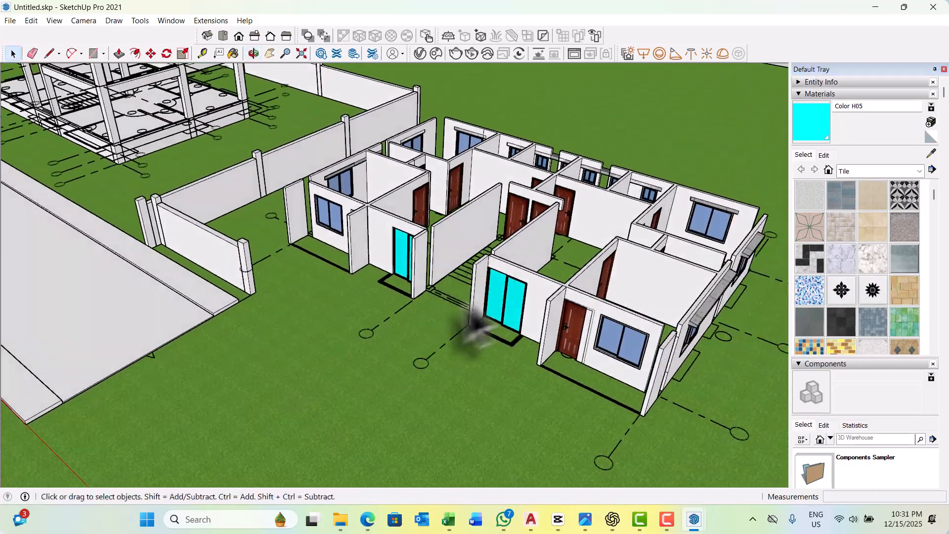
Examine the ground floor and plinth of the column-and-beam frame building from the road side.
scroll(250, 206, up, 5)
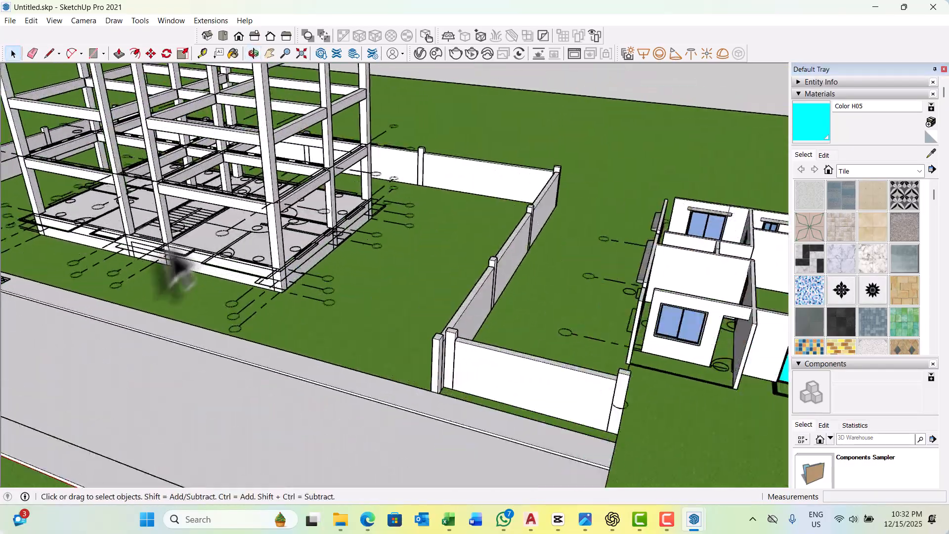
middle_drag(180, 271, 269, 289)
scroll(280, 275, down, 3)
scroll(364, 296, up, 8)
scroll(272, 291, down, 5)
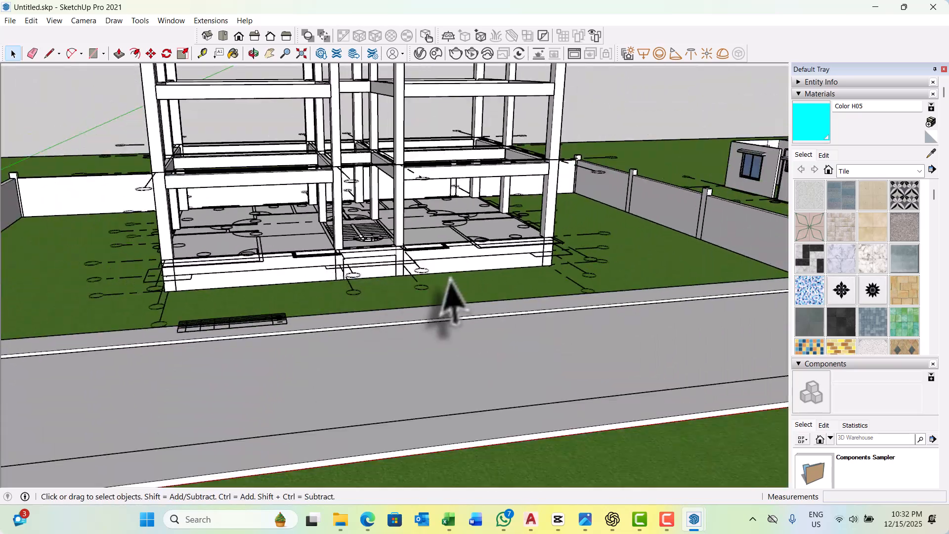
middle_drag(448, 282, 368, 363)
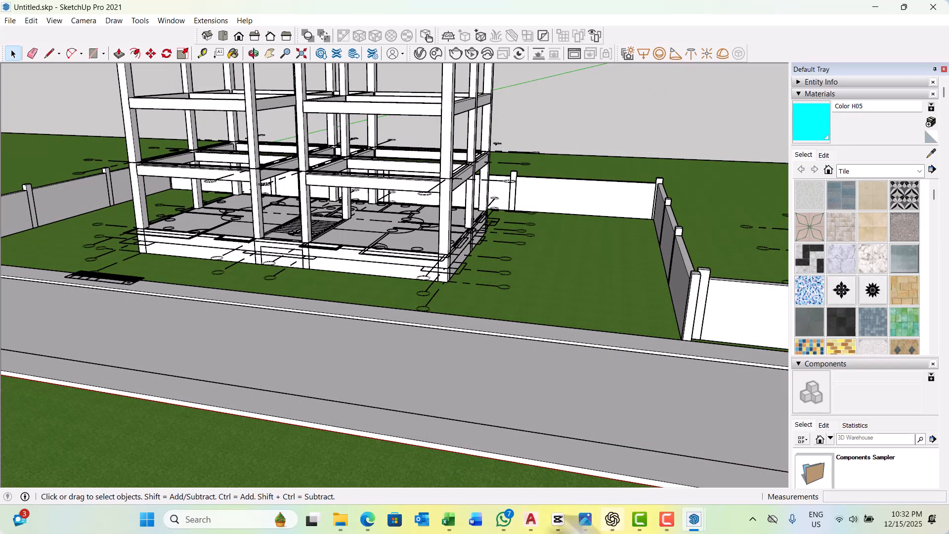
Switch to File Explorer and open batch 03 STRUCTURE.dwg from the BATCH-03 folder inside NEW VIDEW BANGLA's L folder.
mouse_move(341, 518)
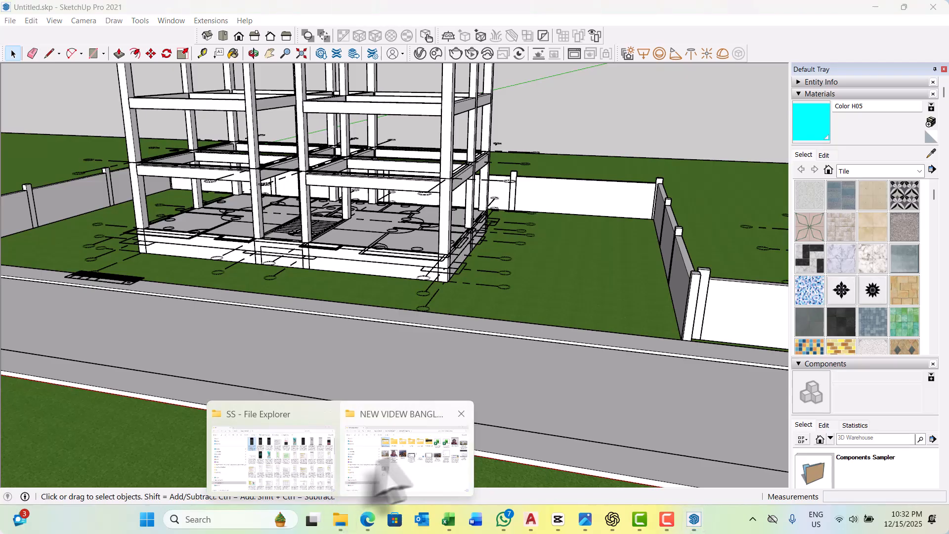
click(390, 477)
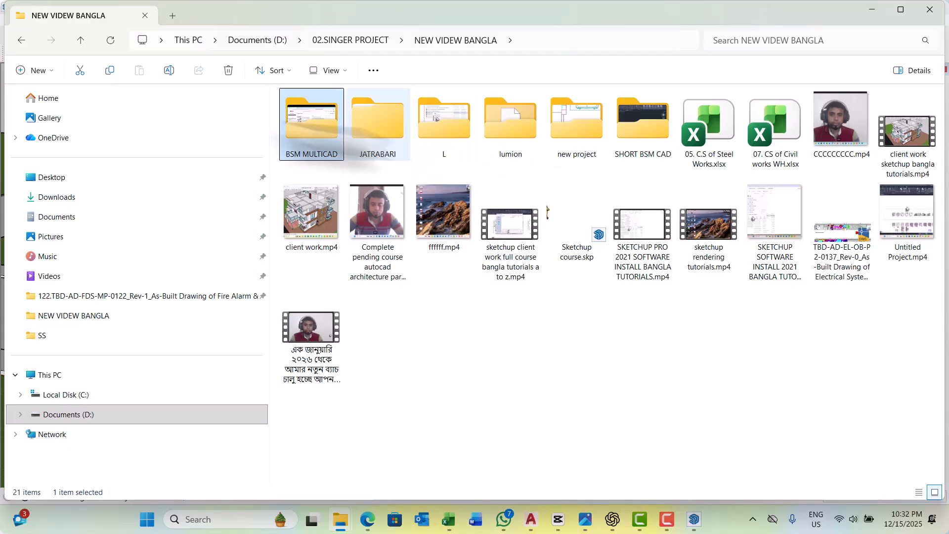
click(80, 40)
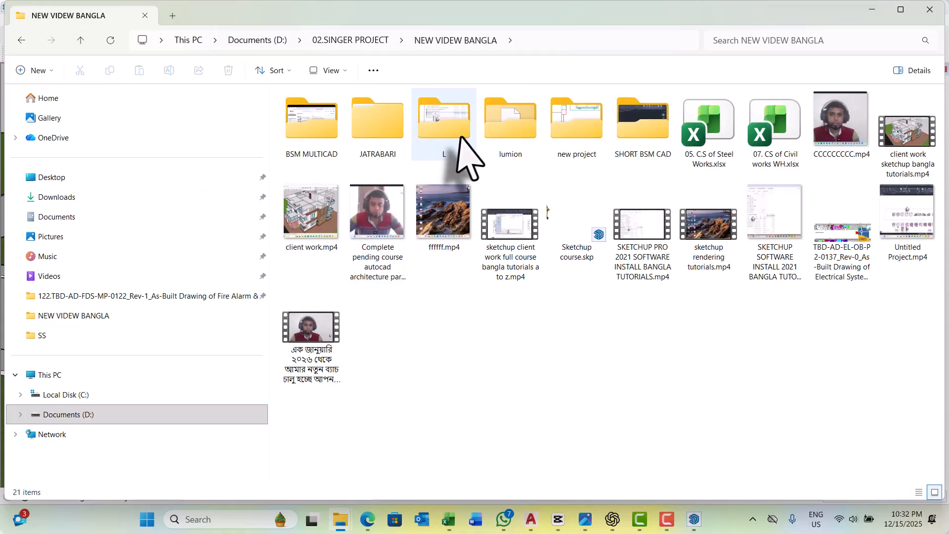
double_click(462, 137)
double_click(360, 167)
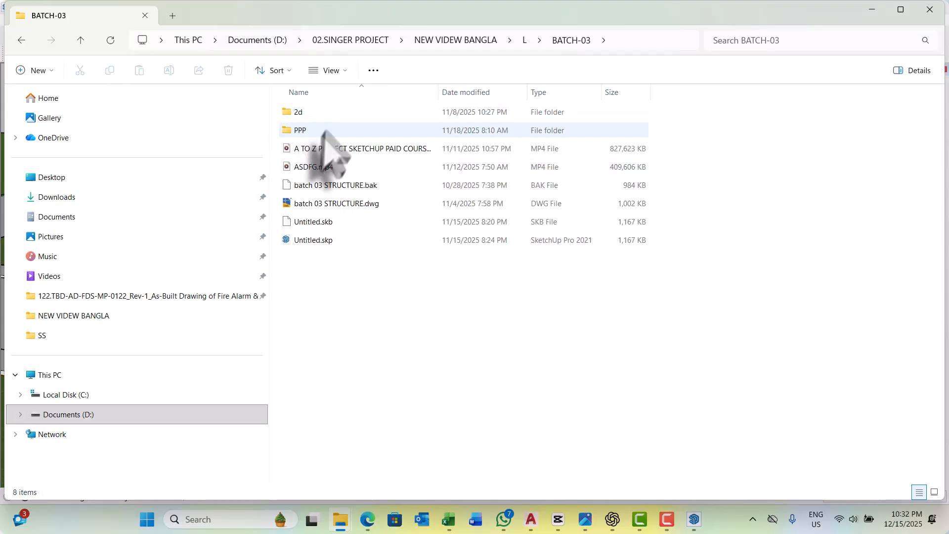
double_click(311, 204)
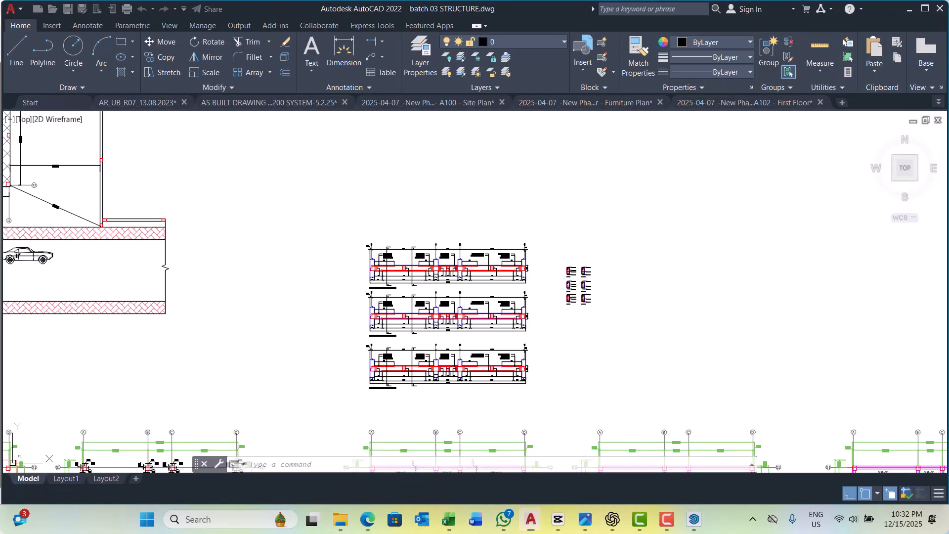
Switch back to the frame building model in SketchUp and delete the imported plan linework at its first-floor beam level.
mouse_move(696, 514)
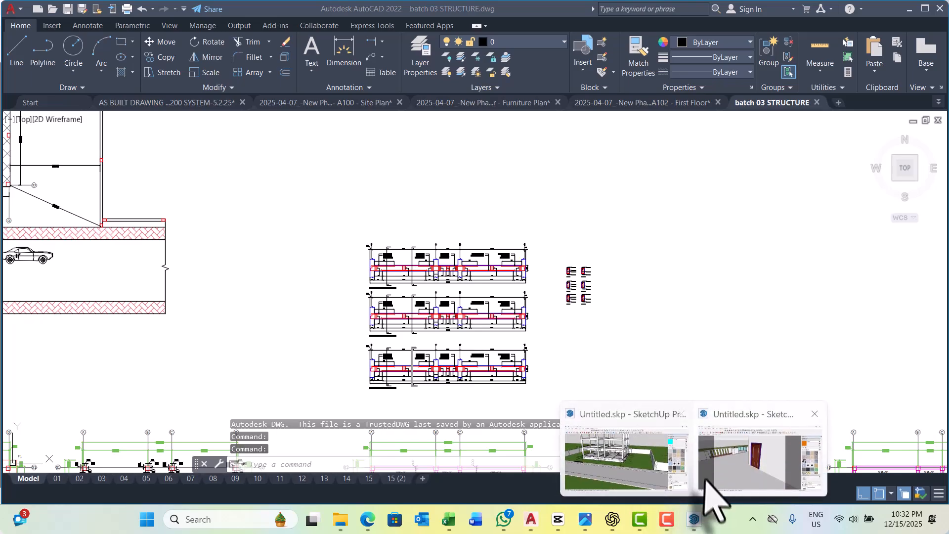
click(625, 455)
scroll(413, 302, down, 5)
middle_drag(467, 319, 395, 366)
scroll(463, 228, up, 5)
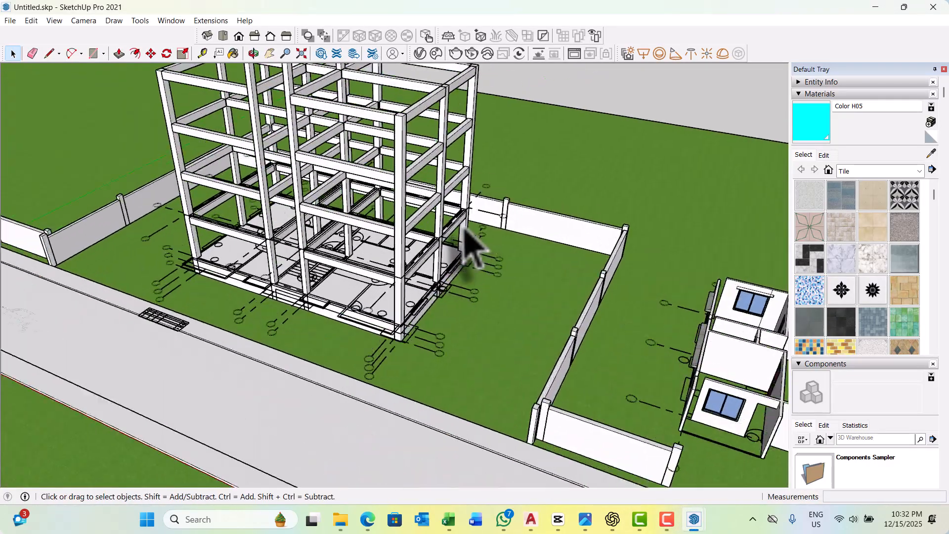
scroll(495, 212, up, 1)
click(470, 213)
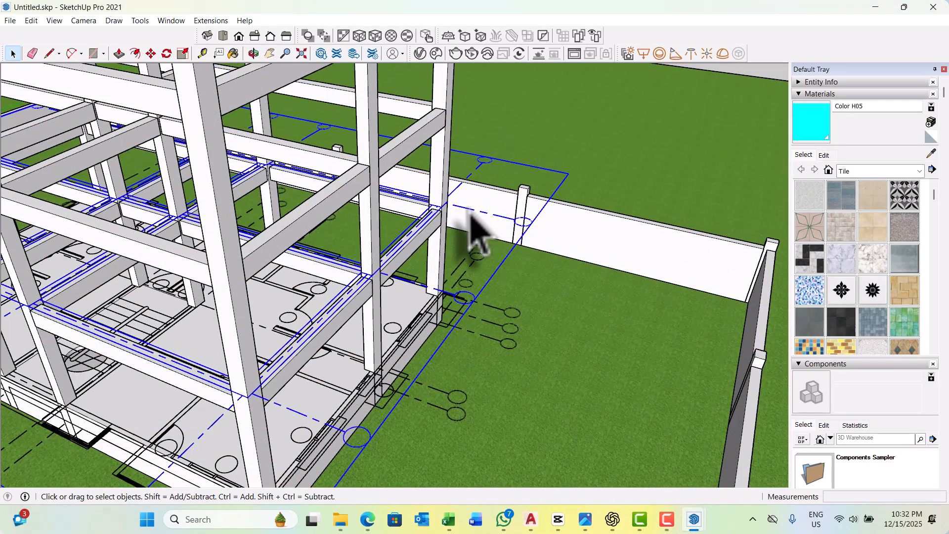
Delete the imported floor plan linework lying on the frame building's ground-floor slab.
click(477, 299)
scroll(477, 317, up, 1)
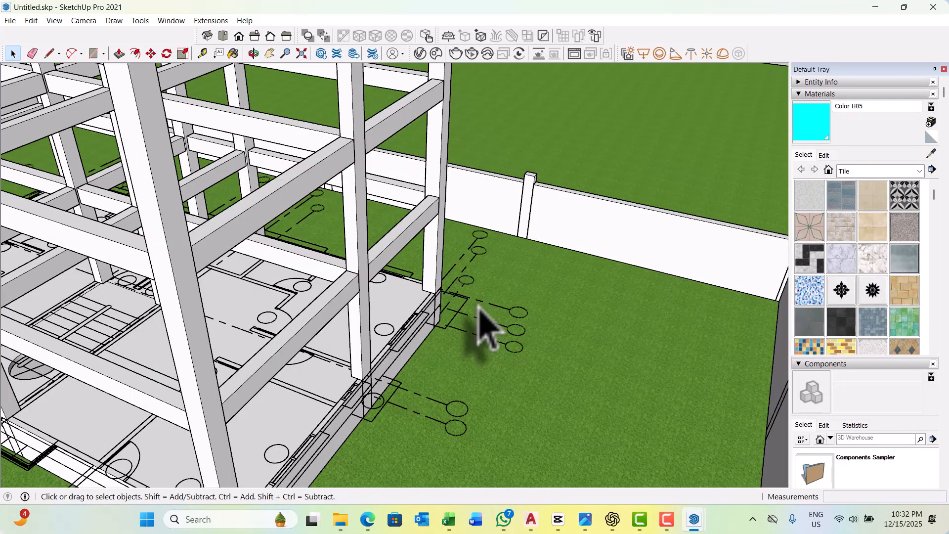
mouse_move(494, 328)
middle_down()
mouse_move(477, 307)
mouse_move(453, 313)
middle_up()
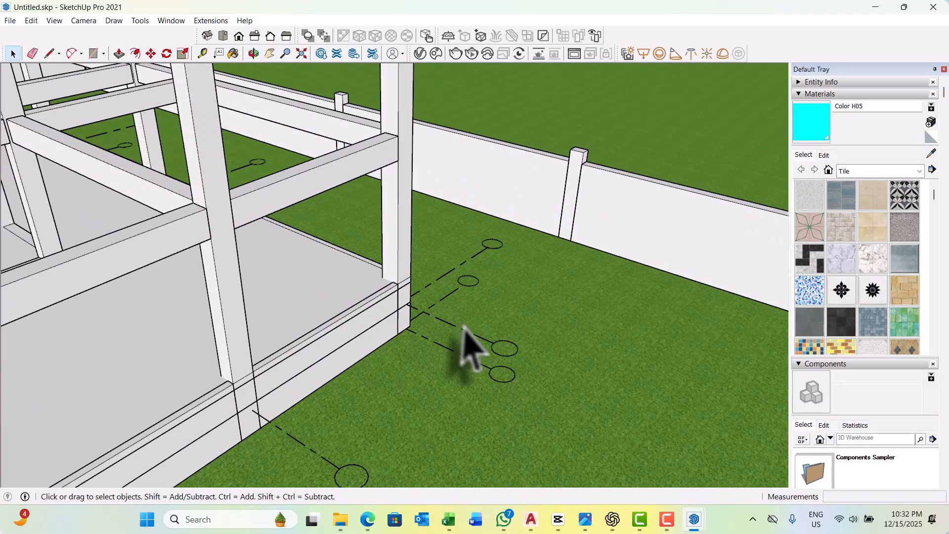
Delete the remaining dashed grid lines and grid bubbles around the base of the frame building.
click(493, 348)
scroll(491, 366, down, 2)
middle_drag(491, 371, 396, 377)
scroll(390, 361, up, 2)
scroll(396, 366, up, 1)
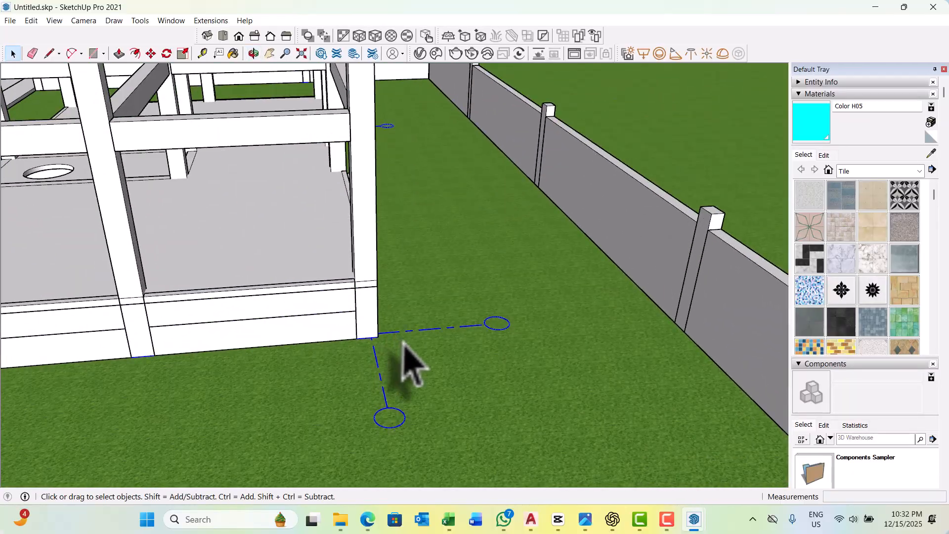
scroll(402, 346, down, 2)
mouse_move(451, 360)
middle_down()
mouse_move(470, 328)
mouse_move(402, 370)
middle_up()
scroll(391, 337, down, 1)
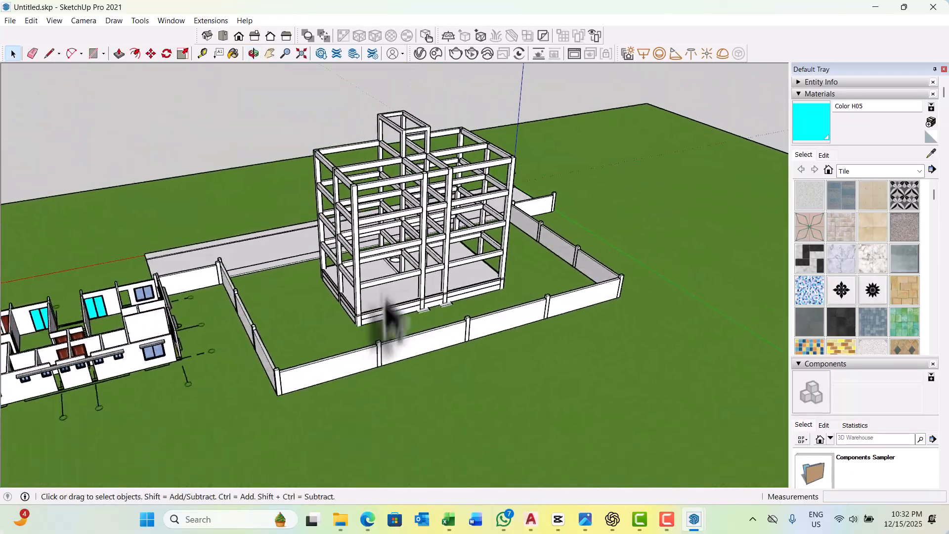
Examine the cleared frame building, its boundary wall and the neighbouring floor plan model from several sides.
scroll(390, 316, up, 2)
scroll(413, 322, down, 3)
middle_drag(413, 322, 517, 305)
scroll(682, 353, down, 2)
click(10, 20)
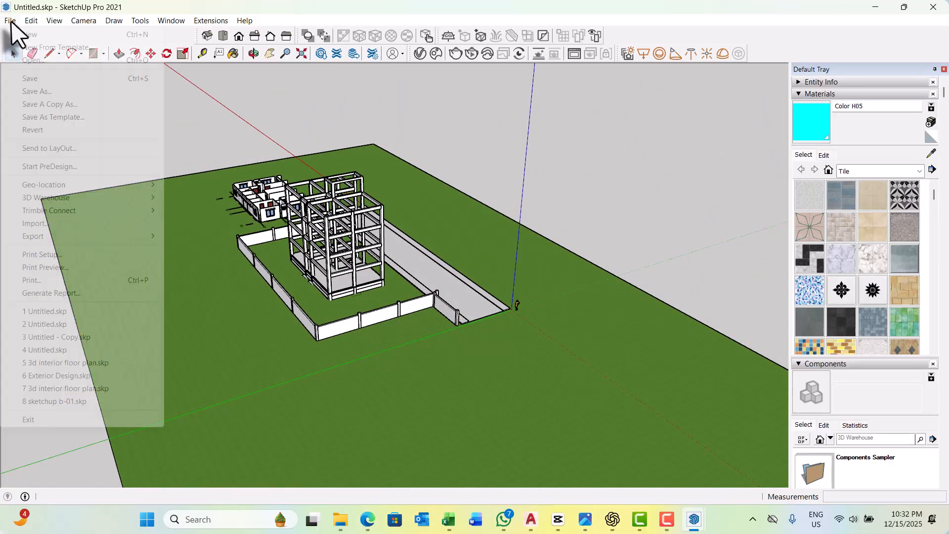
click(218, 212)
middle_drag(218, 212, 205, 227)
scroll(381, 190, up, 3)
middle_drag(381, 190, 304, 212)
scroll(306, 212, down, 3)
scroll(387, 159, up, 3)
scroll(391, 165, up, 2)
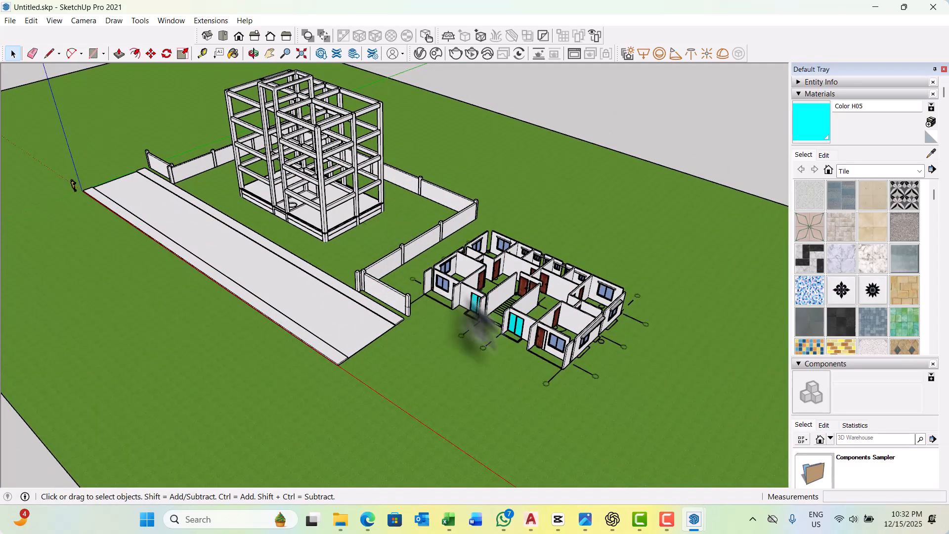
Switch to the batch 03 STRUCTURE drawing in AutoCAD and locate the base of the building's front elevation.
mouse_move(535, 520)
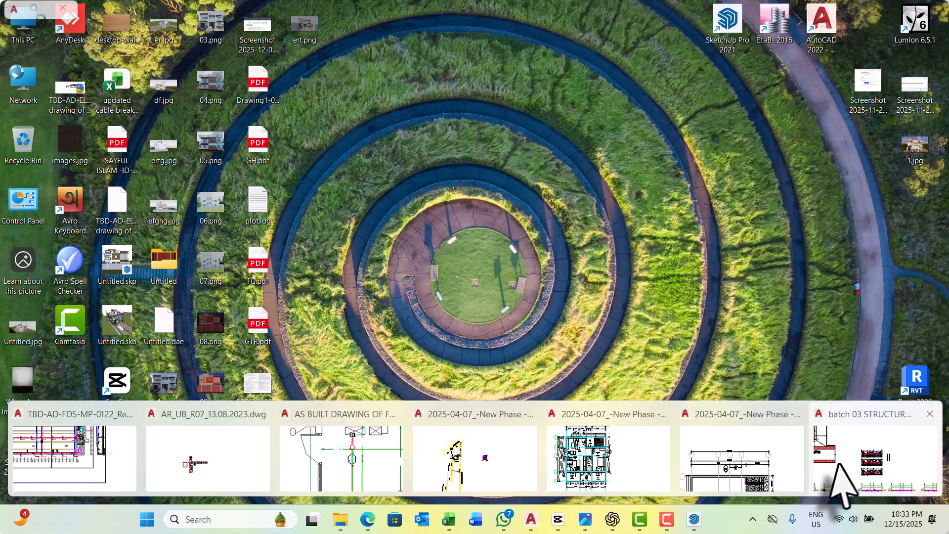
click(866, 482)
scroll(419, 265, down, 5)
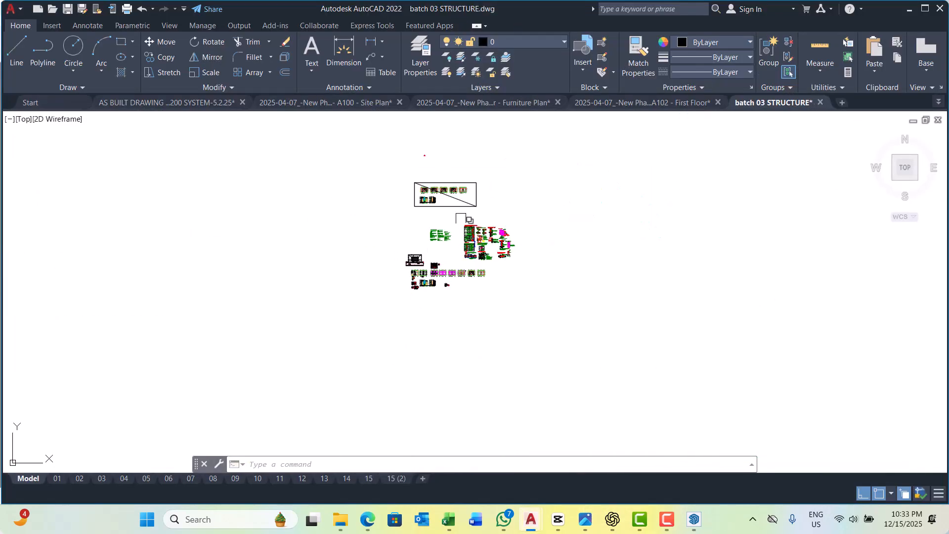
scroll(439, 188, up, 11)
middle_drag(400, 271, 434, 191)
scroll(390, 292, up, 15)
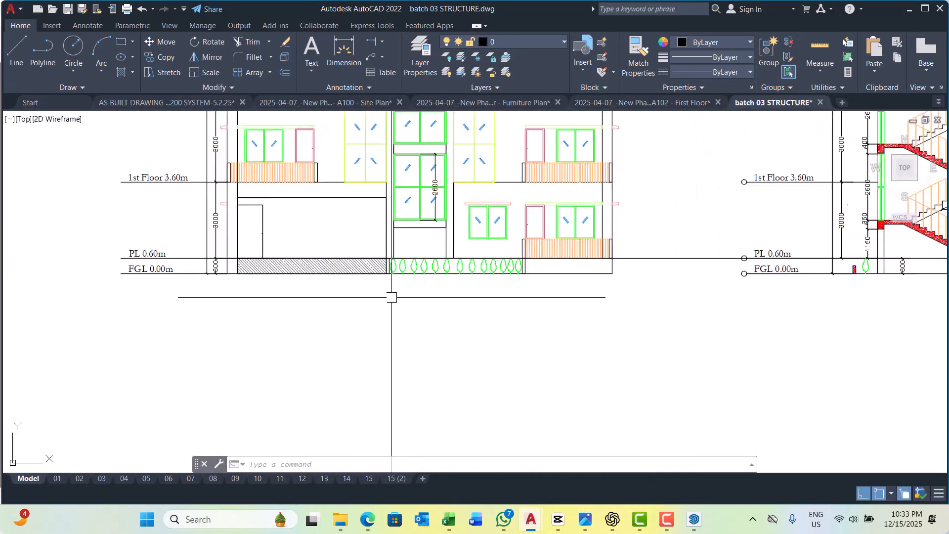
Examine the PL and FGL level marks and the height dimension between them at the front elevation's base.
scroll(330, 287, down, 7)
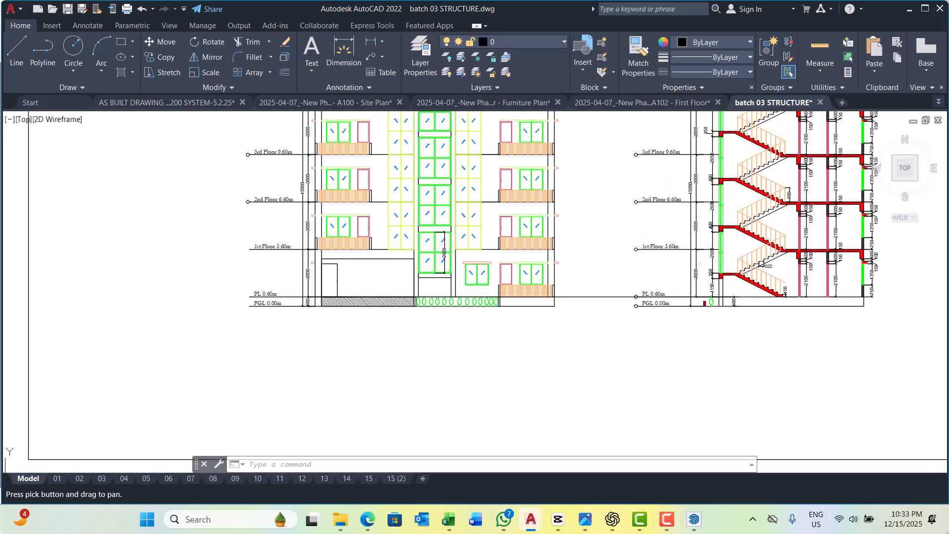
scroll(330, 287, up, 5)
scroll(258, 302, up, 5)
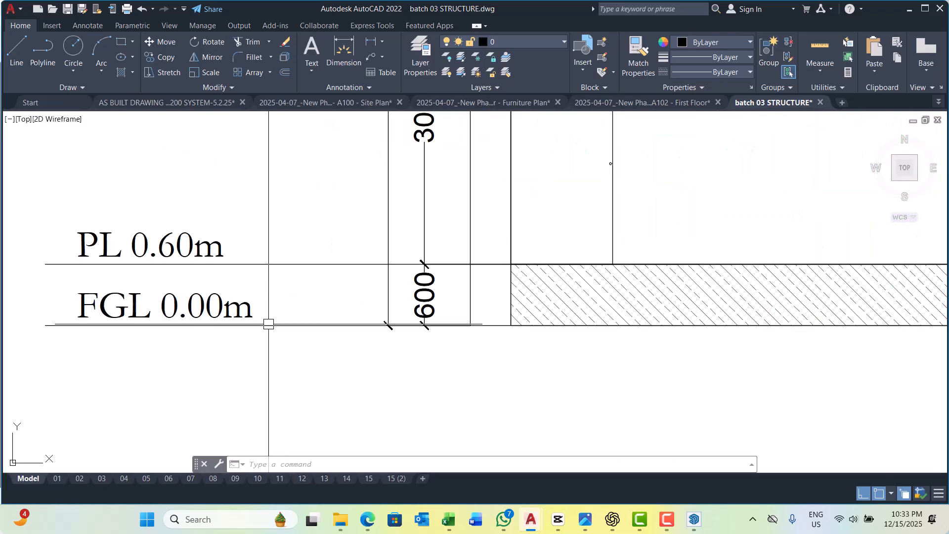
scroll(246, 316, down, 6)
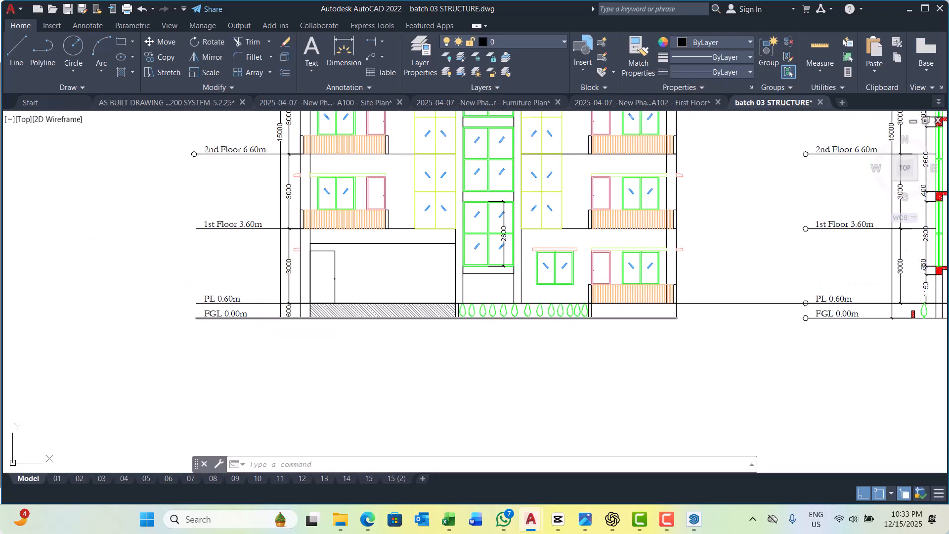
scroll(226, 316, up, 6)
scroll(130, 234, up, 2)
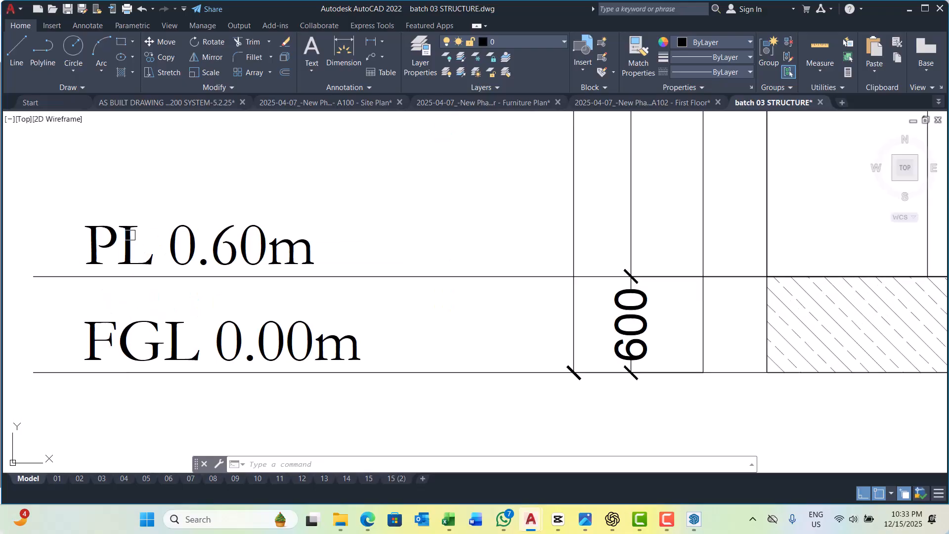
scroll(270, 225, down, 5)
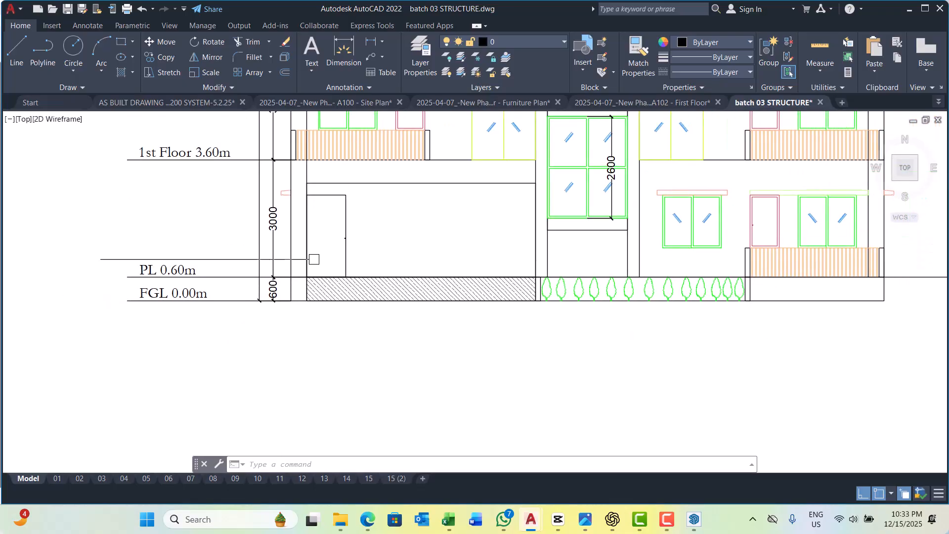
scroll(311, 257, down, 2)
Return to the SketchUp model and examine the frame building's plinth where its corner column meets the ground.
click(909, 9)
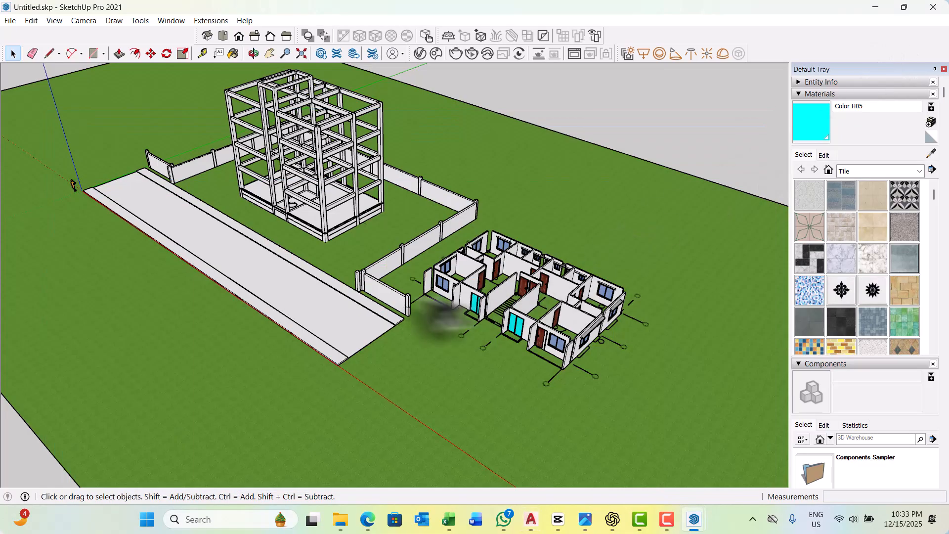
scroll(326, 244, up, 6)
scroll(346, 262, down, 3)
scroll(327, 297, up, 6)
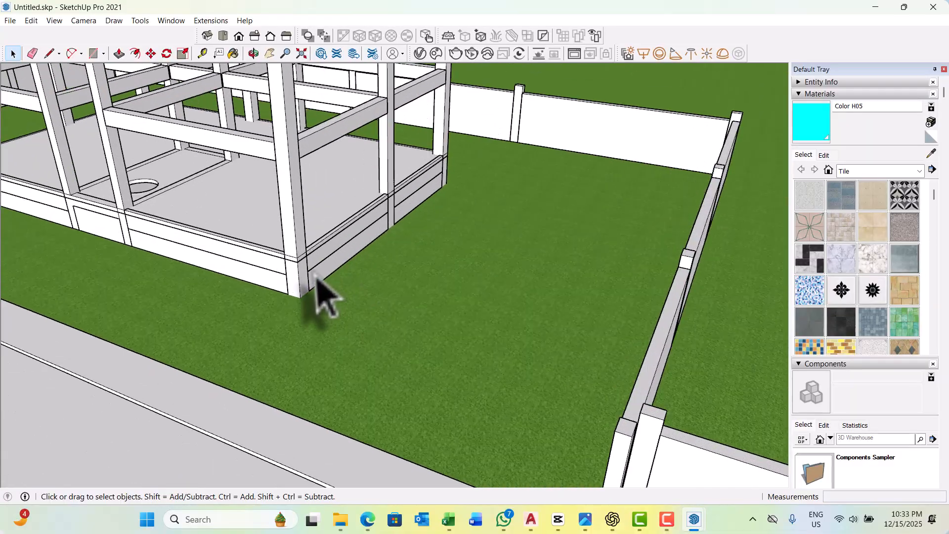
scroll(431, 292, down, 2)
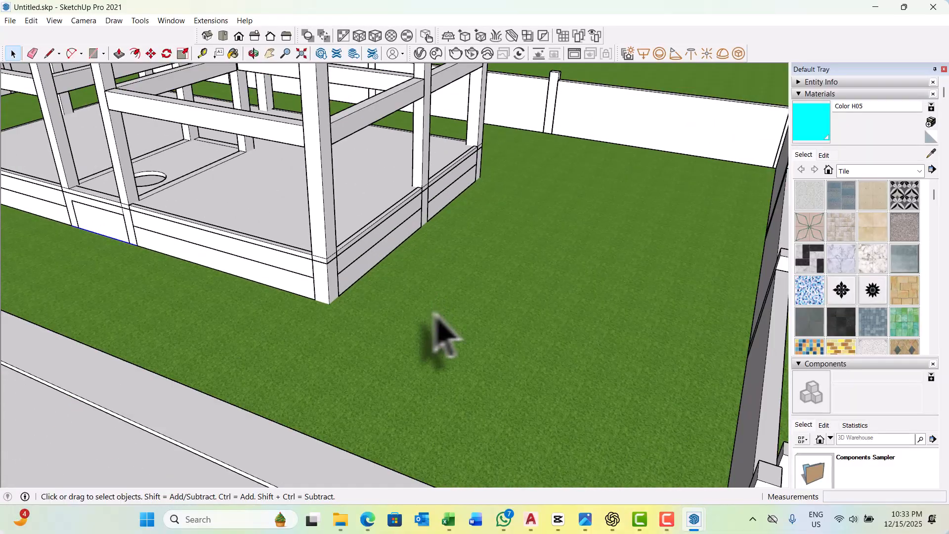
scroll(435, 326, down, 5)
mouse_move(377, 313)
middle_down()
mouse_move(451, 282)
mouse_move(383, 316)
middle_up()
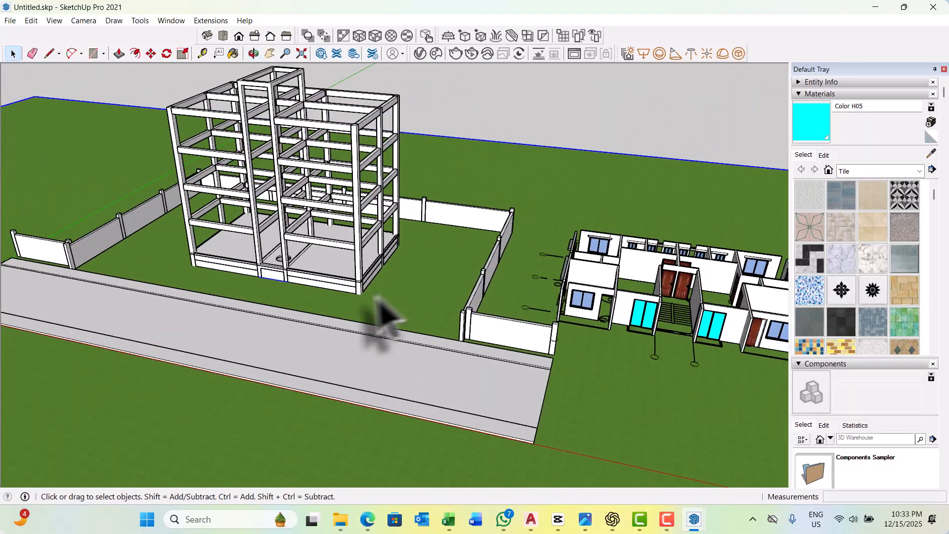
Examine the frame building's plinth, boundary wall and surrounding ground from several angles and distances.
scroll(254, 346, up, 2)
middle_drag(401, 348, 346, 316)
scroll(426, 316, down, 3)
middle_drag(413, 267, 388, 310)
scroll(388, 310, down, 1)
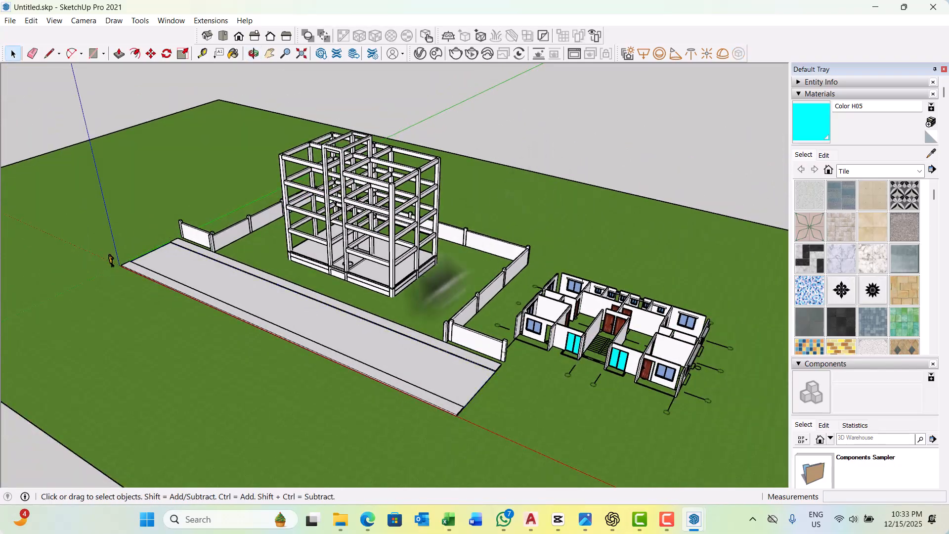
scroll(361, 319, up, 6)
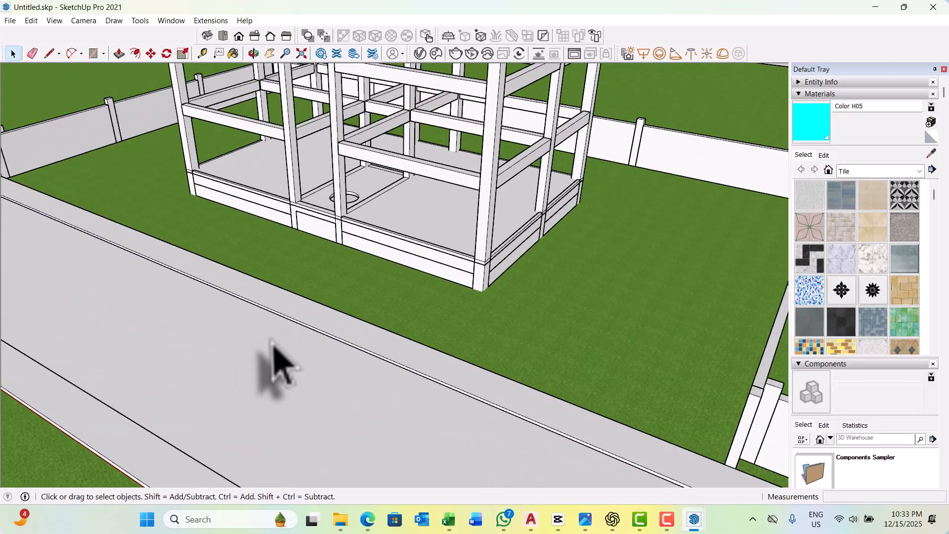
mouse_move(273, 341)
middle_down()
mouse_move(237, 318)
mouse_move(293, 321)
middle_up()
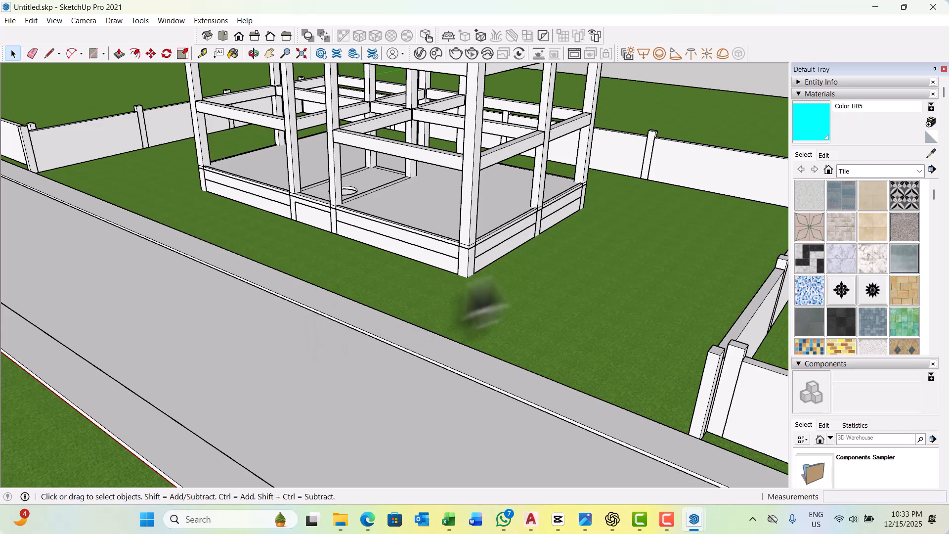
mouse_move(473, 290)
middle_down()
mouse_move(445, 265)
mouse_move(421, 298)
mouse_move(377, 281)
mouse_move(461, 339)
middle_up()
scroll(421, 319, down, 2)
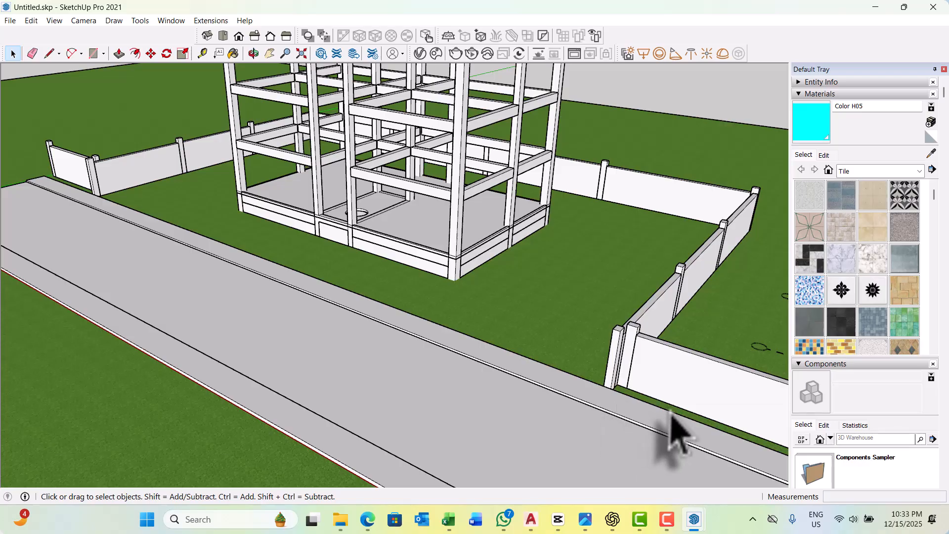
Switch to the batch 03 STRUCTURE drawing in AutoCAD and look over its floor plans and the front elevation's level marks.
mouse_move(538, 523)
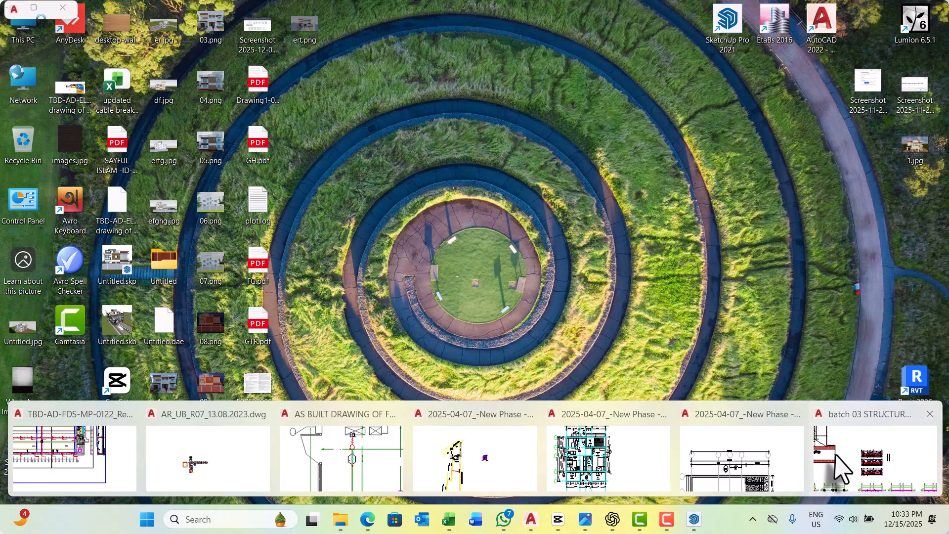
click(842, 469)
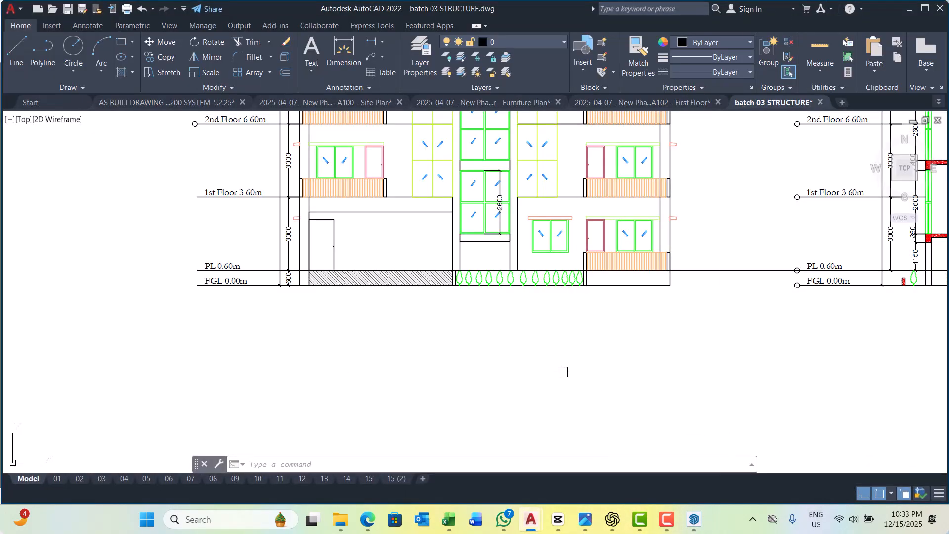
scroll(544, 365, down, 4)
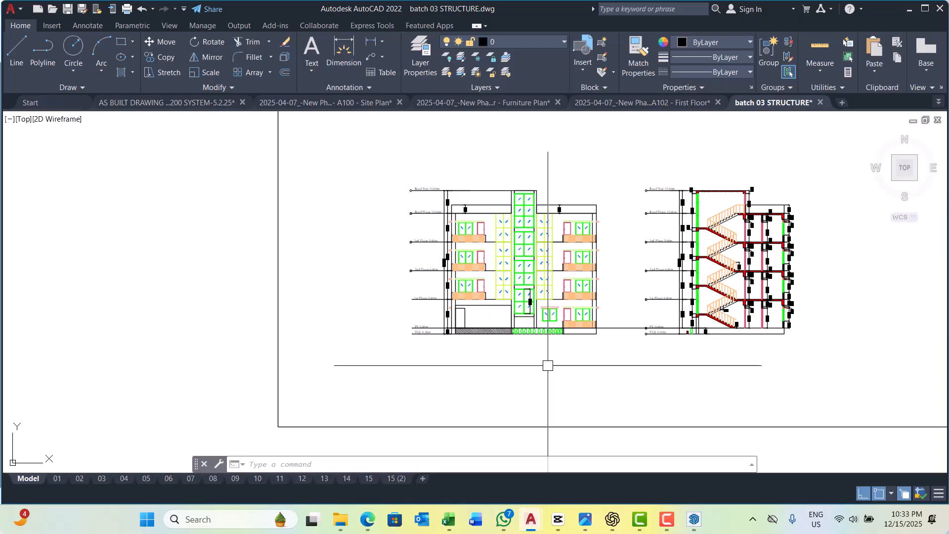
scroll(547, 365, down, 6)
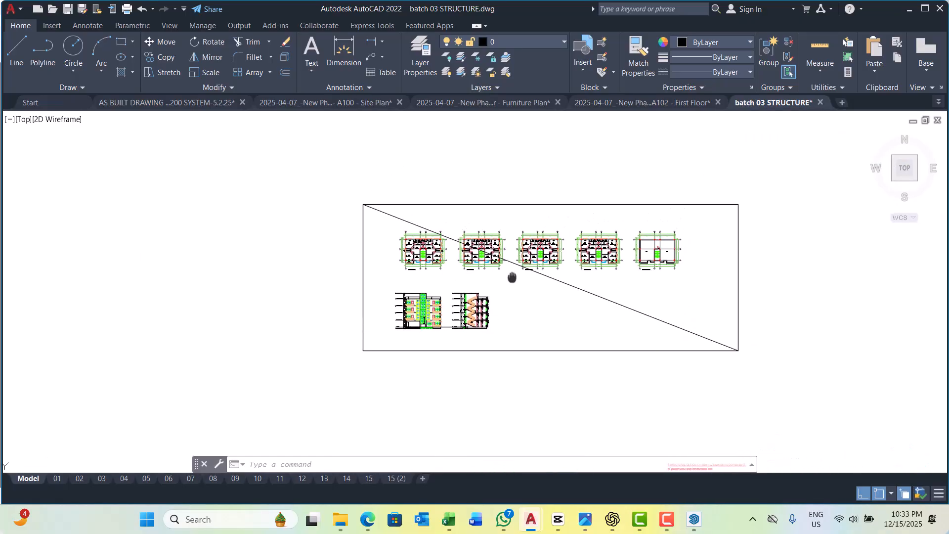
scroll(494, 270, up, 5)
scroll(445, 297, up, 4)
middle_drag(487, 272, 483, 297)
scroll(479, 296, down, 4)
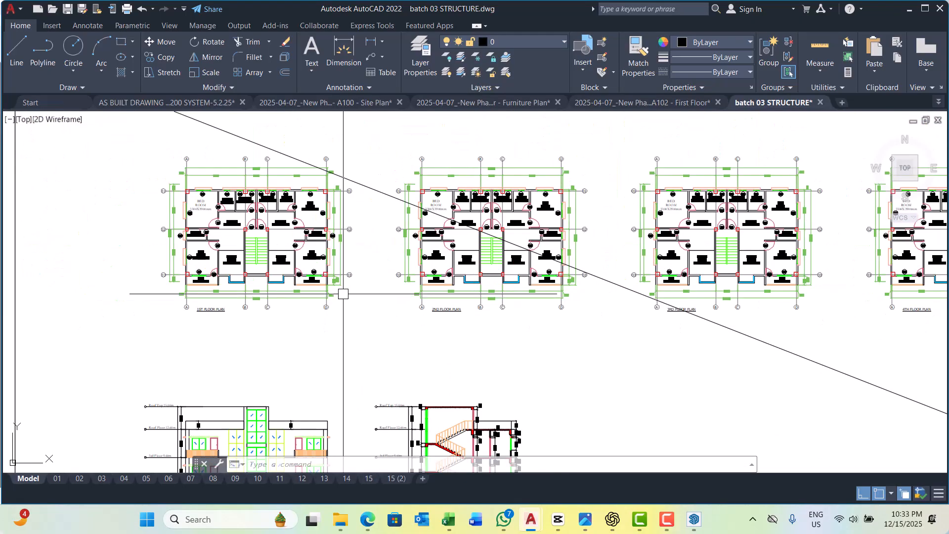
middle_drag(282, 223, 374, 218)
scroll(376, 277, down, 2)
scroll(571, 336, up, 8)
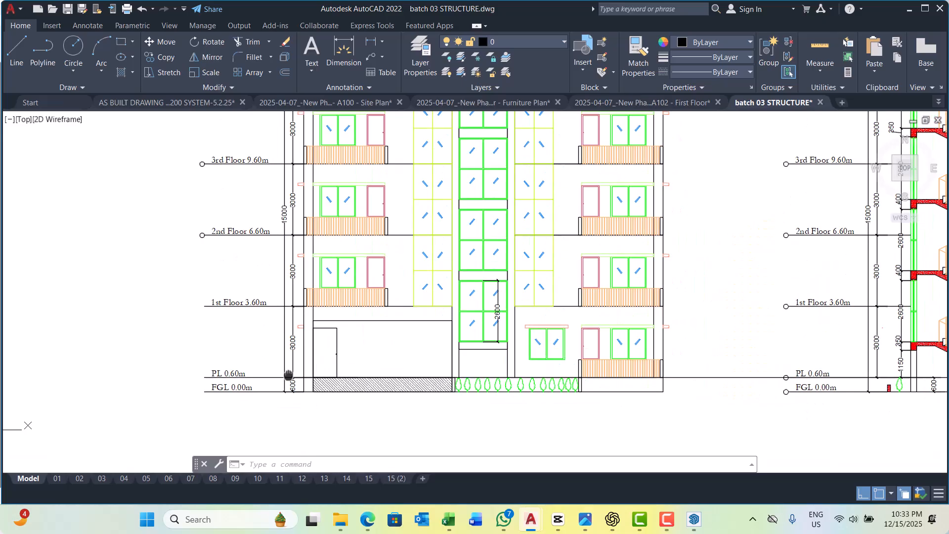
Examine the stair section's base and its level dimensions alongside the front elevation.
scroll(576, 341, up, 2)
middle_drag(538, 320, 388, 301)
scroll(388, 302, down, 4)
middle_drag(496, 308, 371, 294)
scroll(549, 282, up, 2)
scroll(549, 283, up, 4)
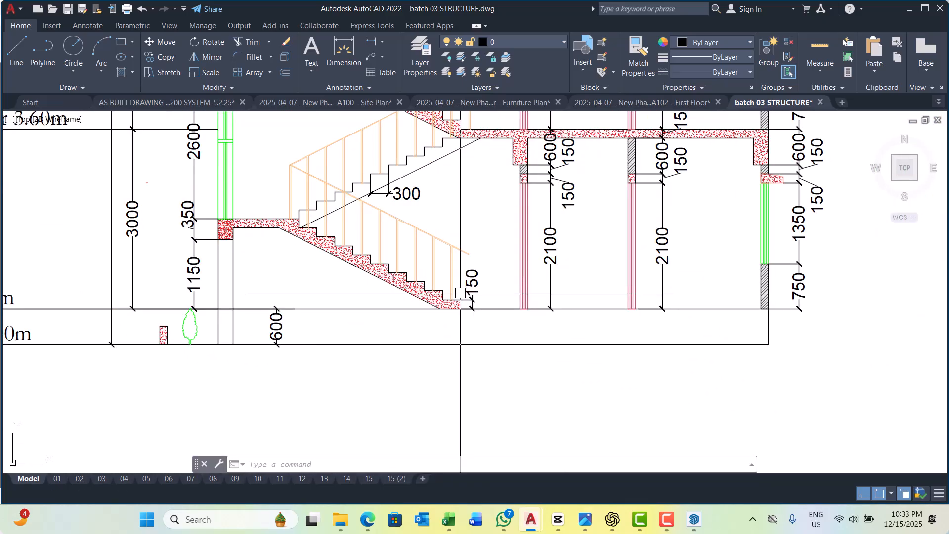
scroll(461, 293, down, 6)
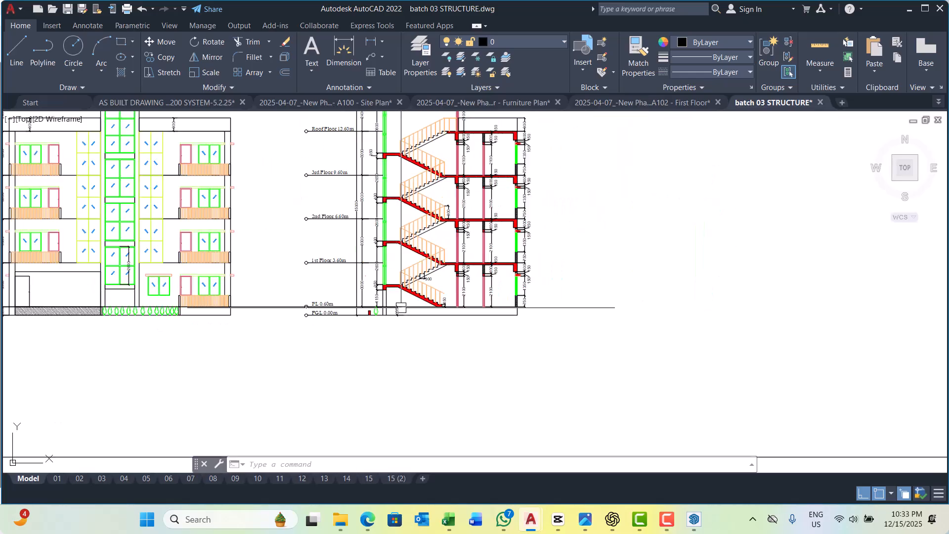
scroll(400, 307, down, 2)
middle_drag(409, 322, 504, 321)
scroll(325, 315, up, 4)
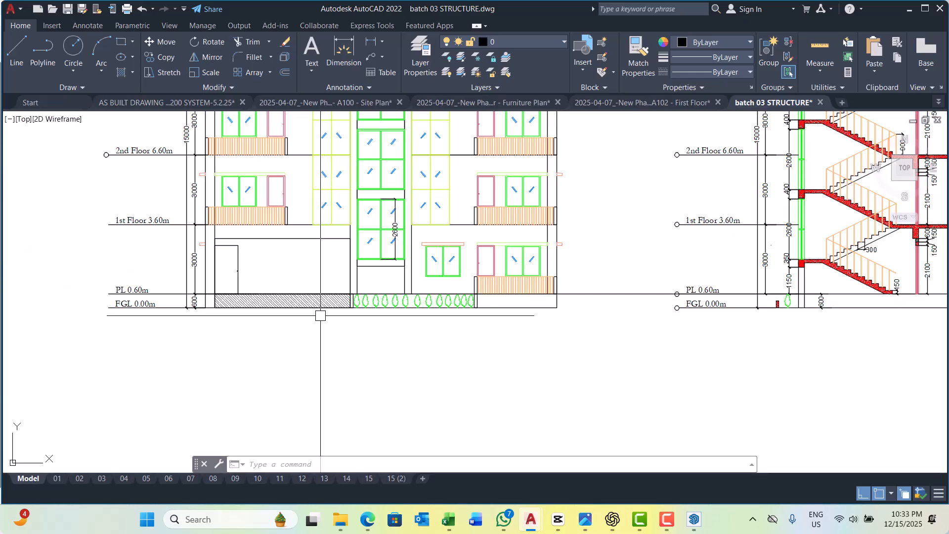
Locate the site plan with the road and the structural layout plans in the drawing.
scroll(320, 316, down, 1)
scroll(270, 322, up, 5)
scroll(356, 286, down, 10)
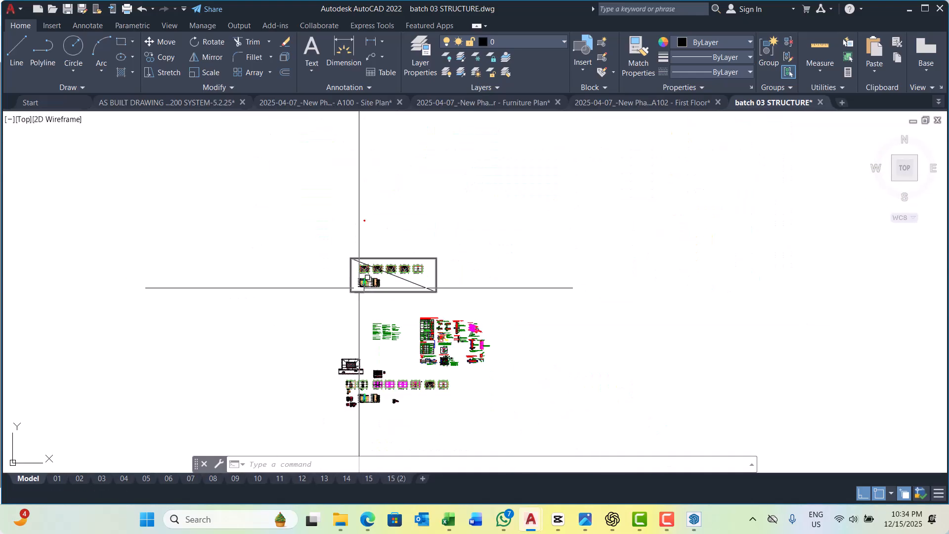
scroll(365, 407, up, 10)
scroll(331, 263, down, 2)
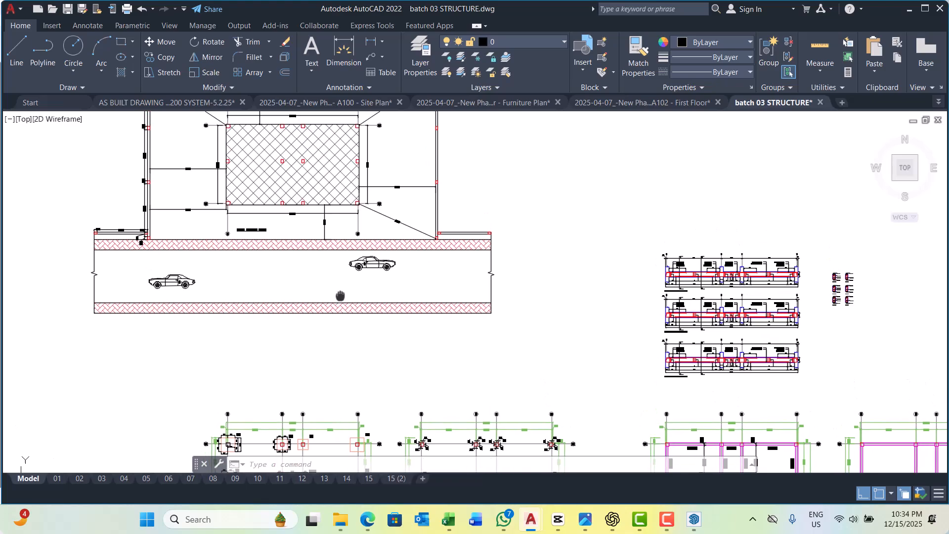
middle_drag(460, 278, 417, 281)
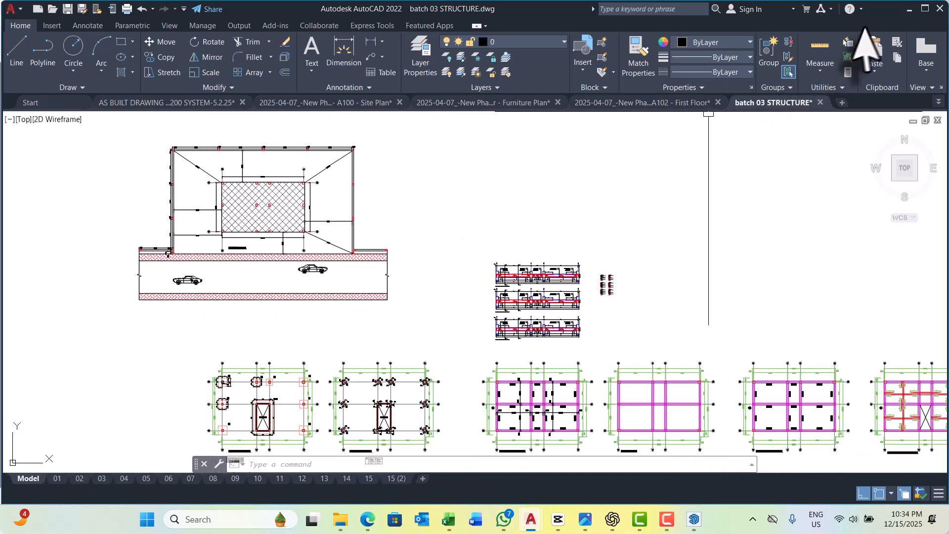
Return to the SketchUp model and examine the frame building's base in relation to the road and boundary wall.
click(910, 8)
middle_drag(477, 326, 435, 312)
scroll(411, 314, down, 3)
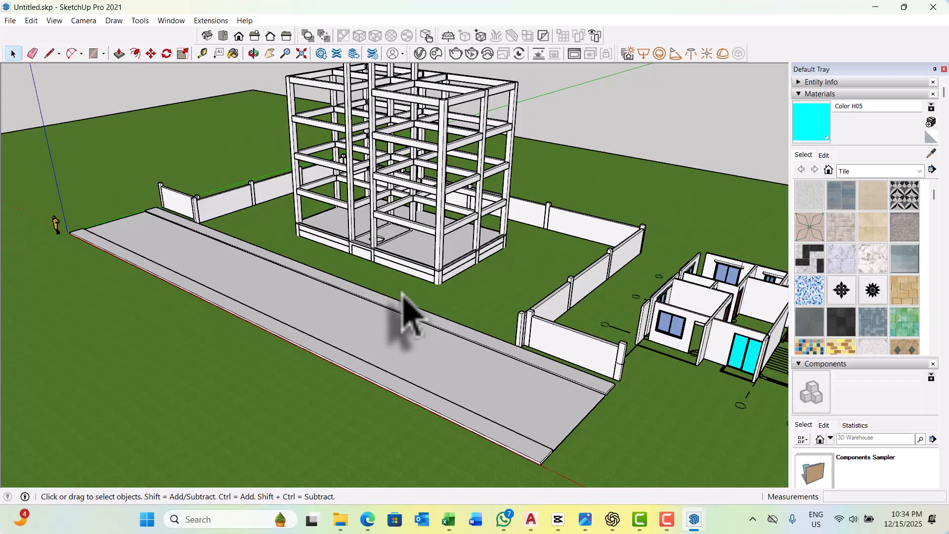
middle_drag(424, 238, 398, 262)
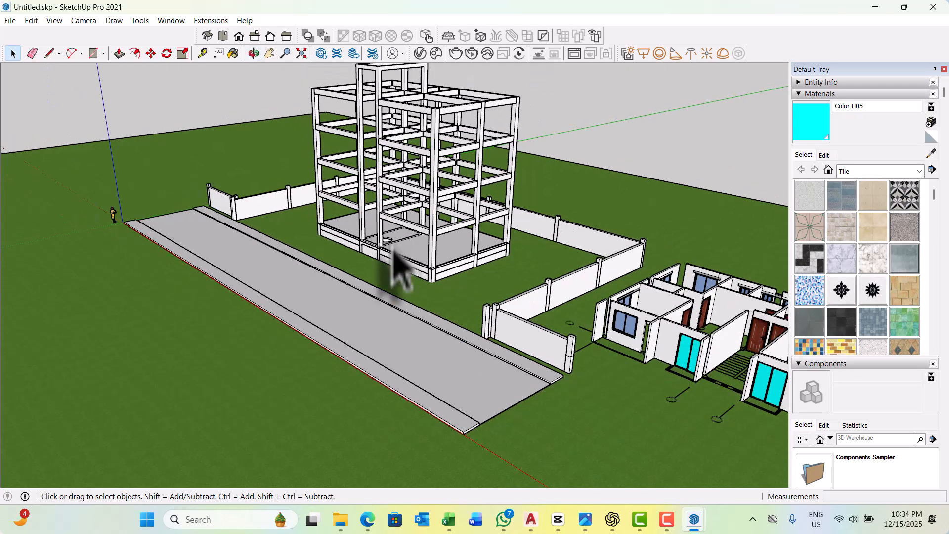
scroll(376, 269, down, 2)
scroll(378, 307, up, 4)
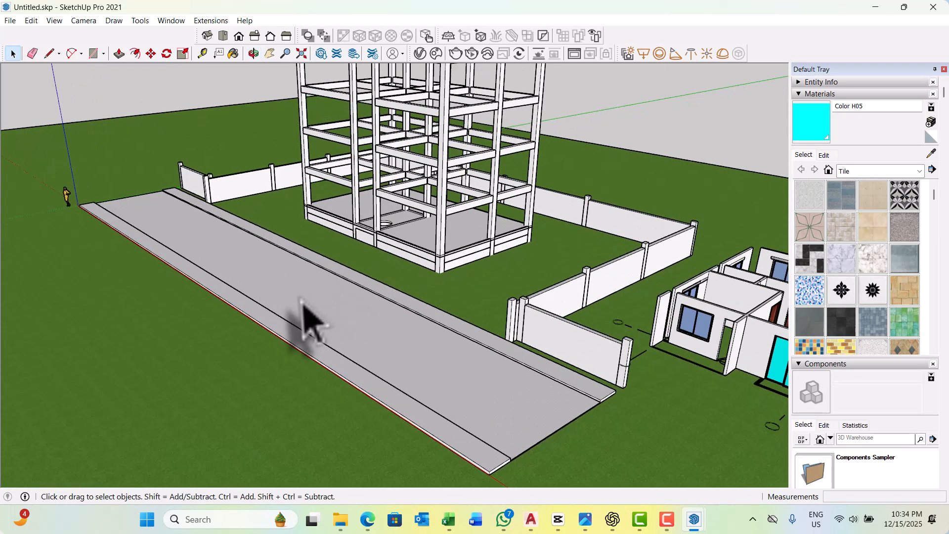
scroll(403, 292, up, 2)
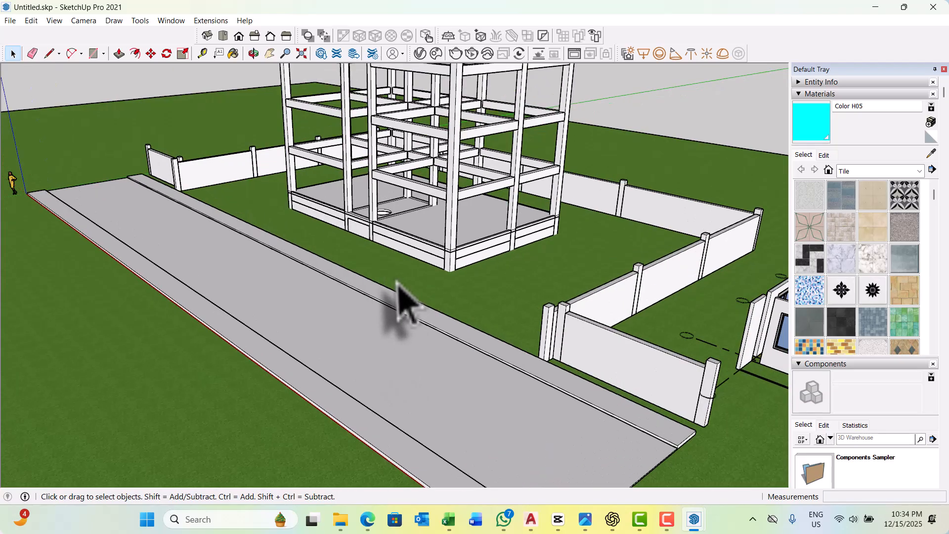
Switch to the batch 03 STRUCTURE drawing in AutoCAD and examine the PL-to-FGL height dimension at the front elevation's base.
mouse_move(538, 525)
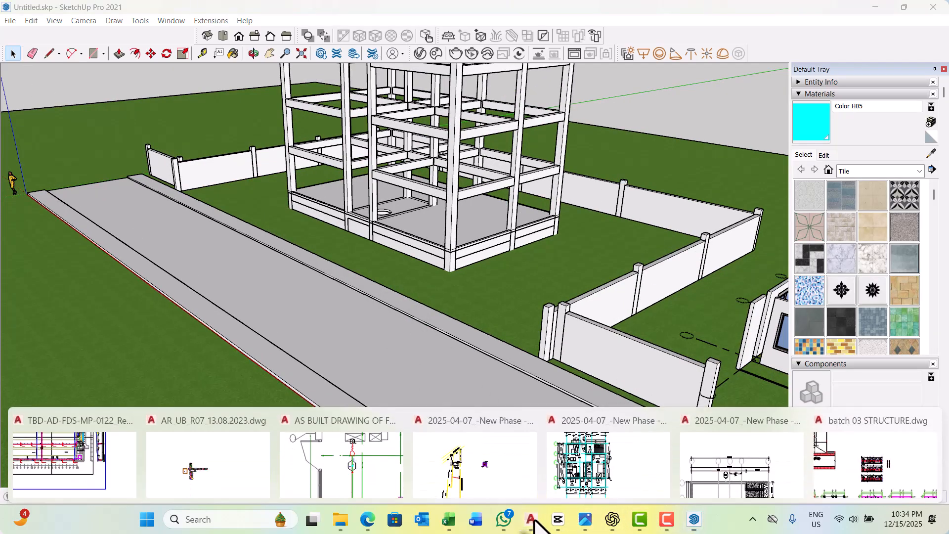
click(847, 484)
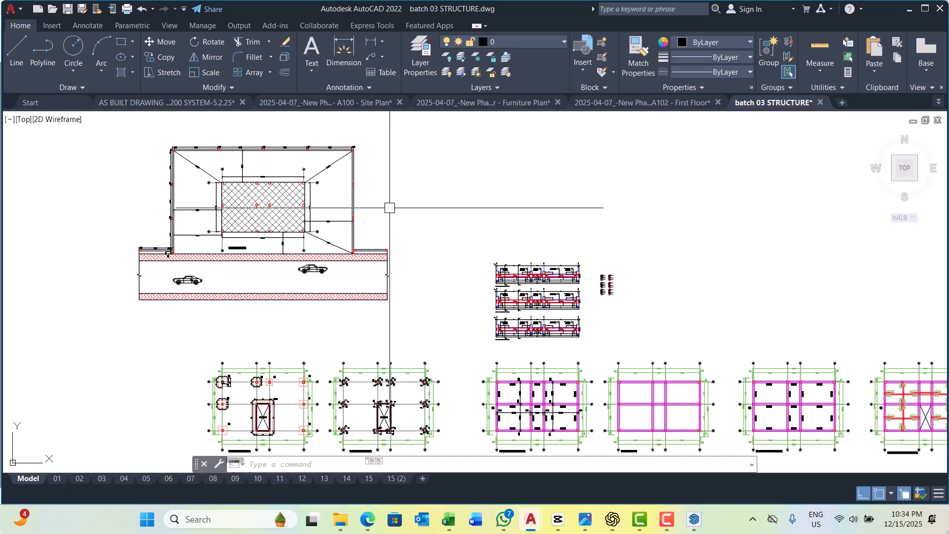
mouse_move(322, 360)
middle_down()
mouse_move(310, 245)
mouse_move(298, 234)
middle_up()
scroll(298, 234, down, 4)
scroll(312, 316, up, 12)
scroll(224, 285, up, 4)
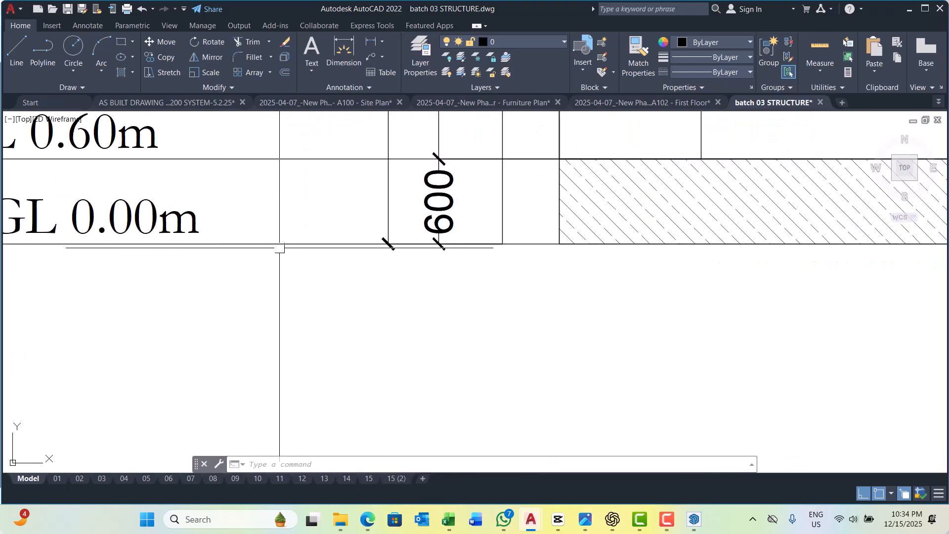
scroll(287, 252, down, 2)
key(Escape)
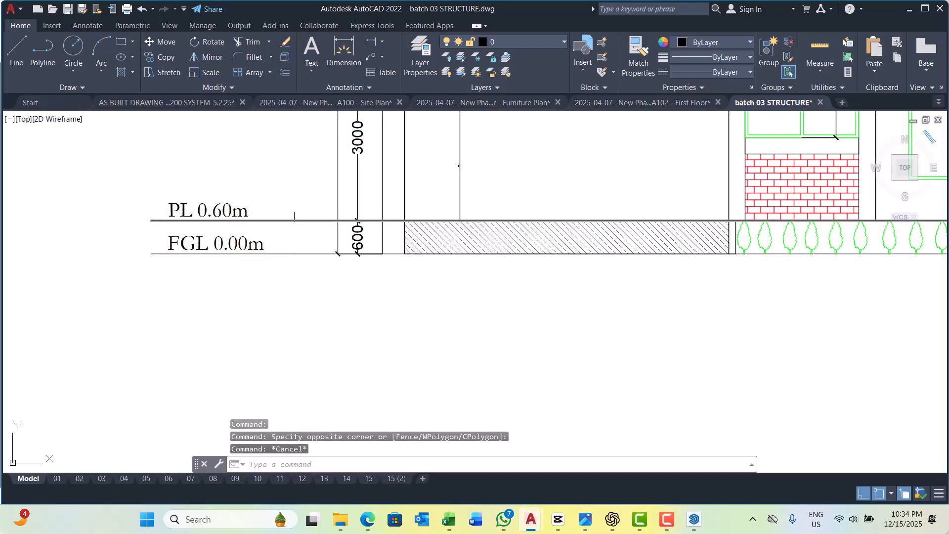
Locate the footing F1 section detail and examine the grade beam's position below the F.G.L line.
scroll(384, 256, down, 10)
scroll(302, 256, up, 6)
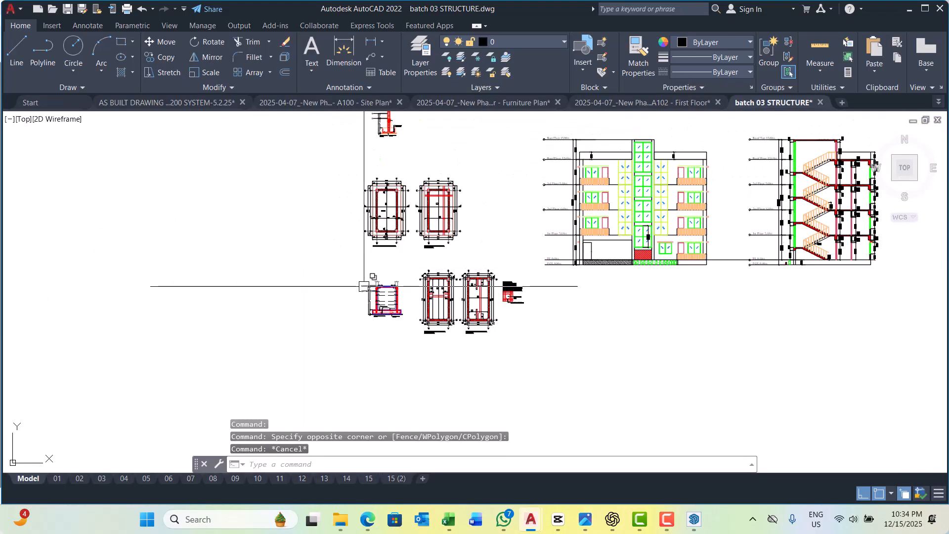
scroll(371, 282, down, 3)
scroll(352, 282, down, 2)
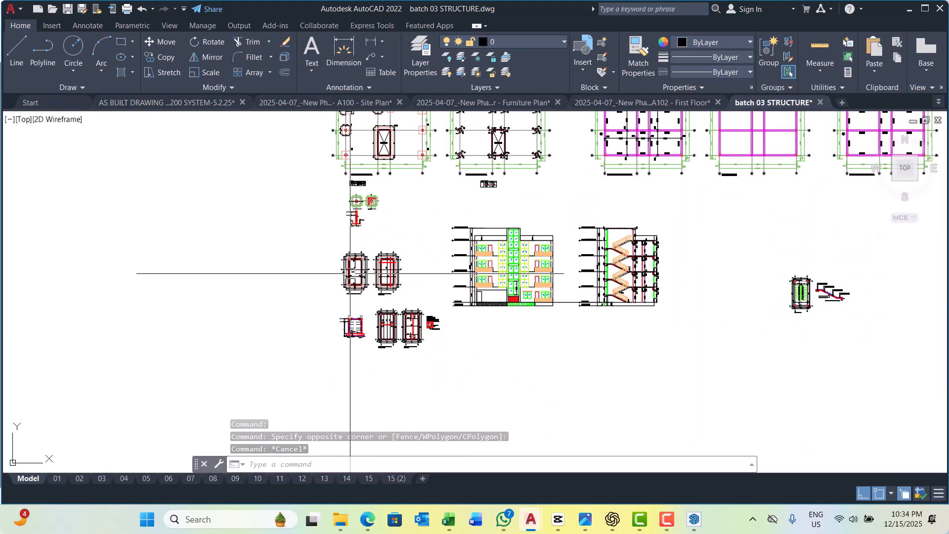
scroll(395, 277, up, 9)
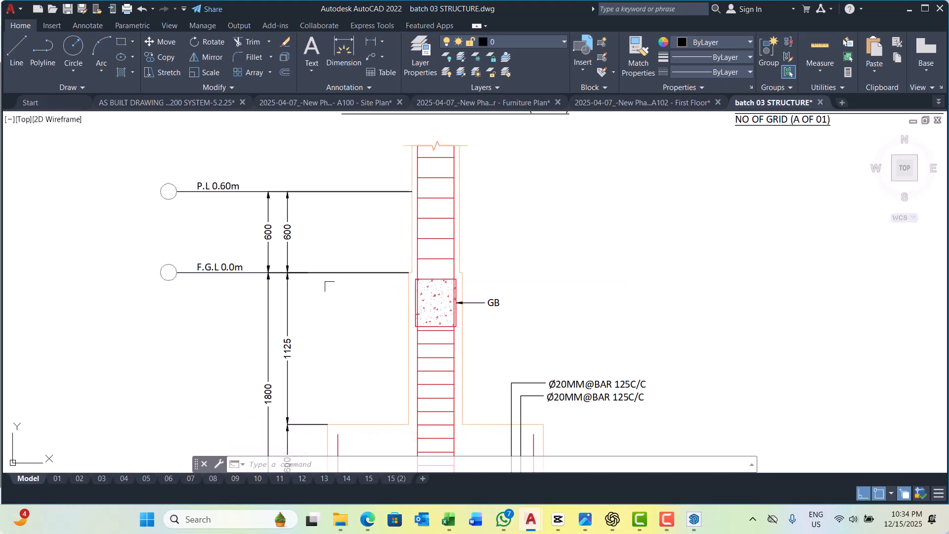
scroll(429, 289, up, 2)
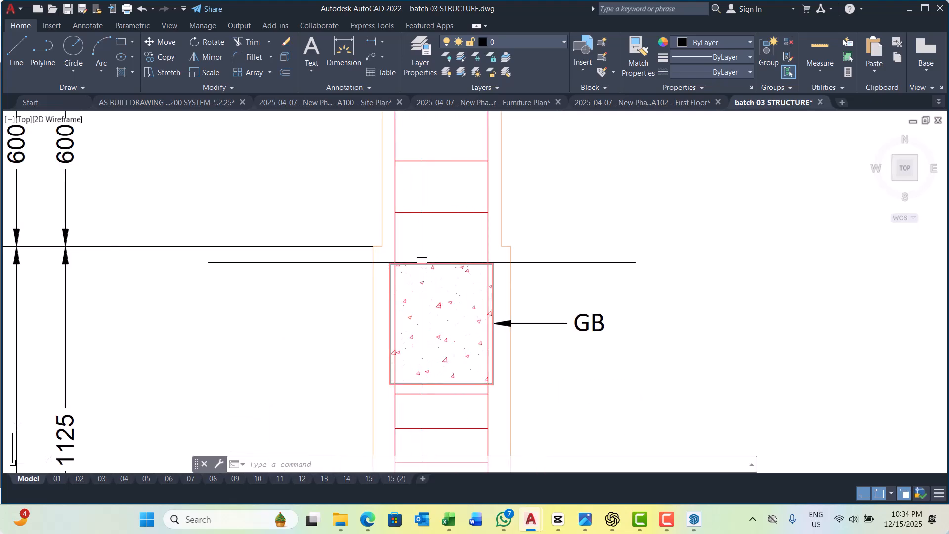
click(422, 263)
scroll(422, 262, down, 2)
key(Escape)
key(Escape)
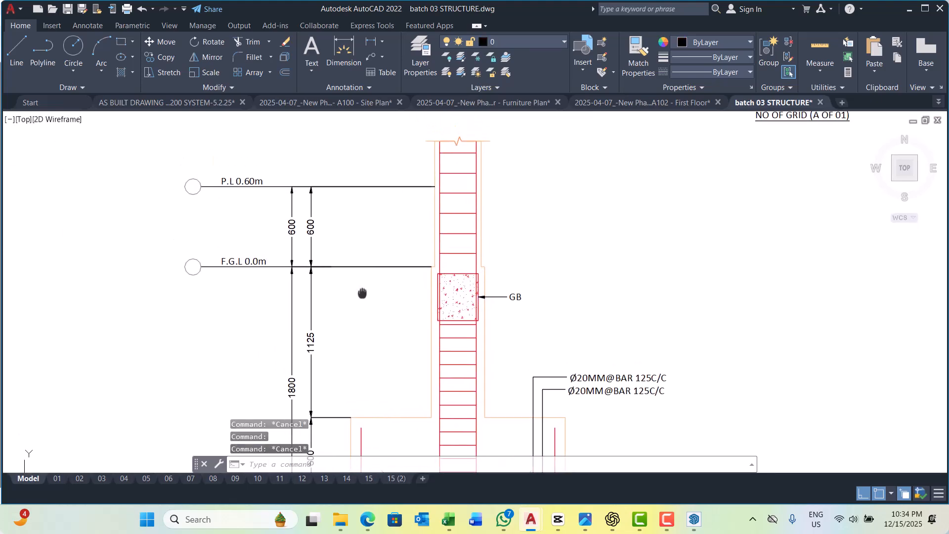
scroll(415, 243, up, 2)
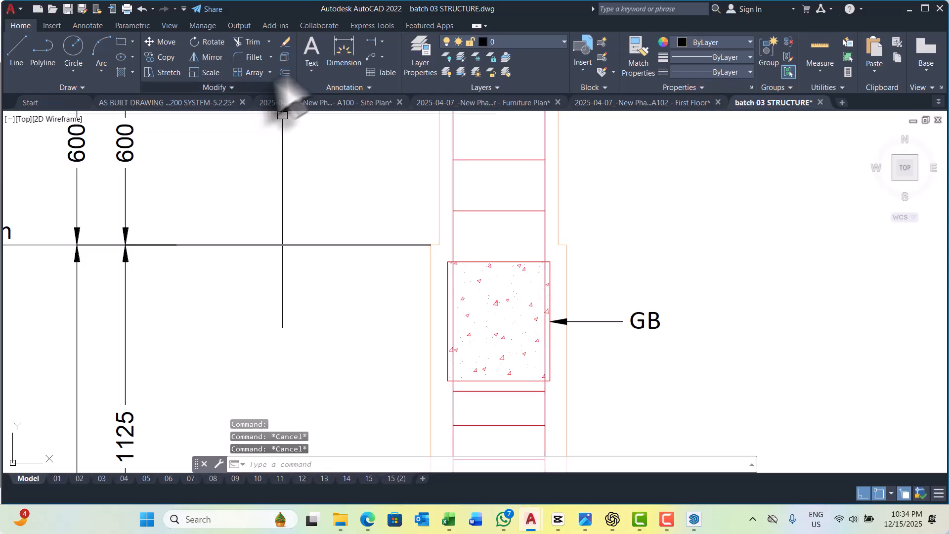
click(371, 41)
scroll(443, 263, up, 2)
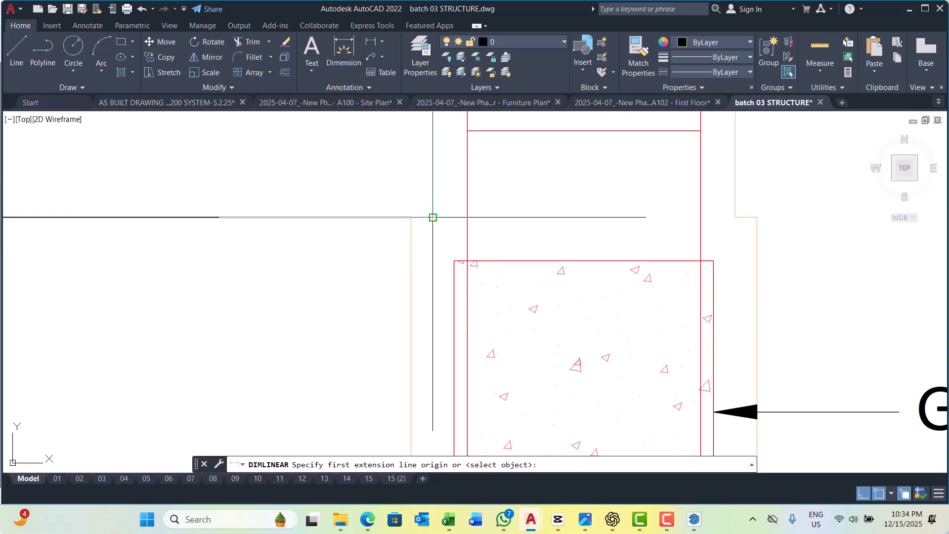
scroll(434, 218, down, 3)
key(Escape)
Examine the P.L and F.G.L level marks in the footing section, and return to the SketchUp model.
scroll(396, 267, down, 5)
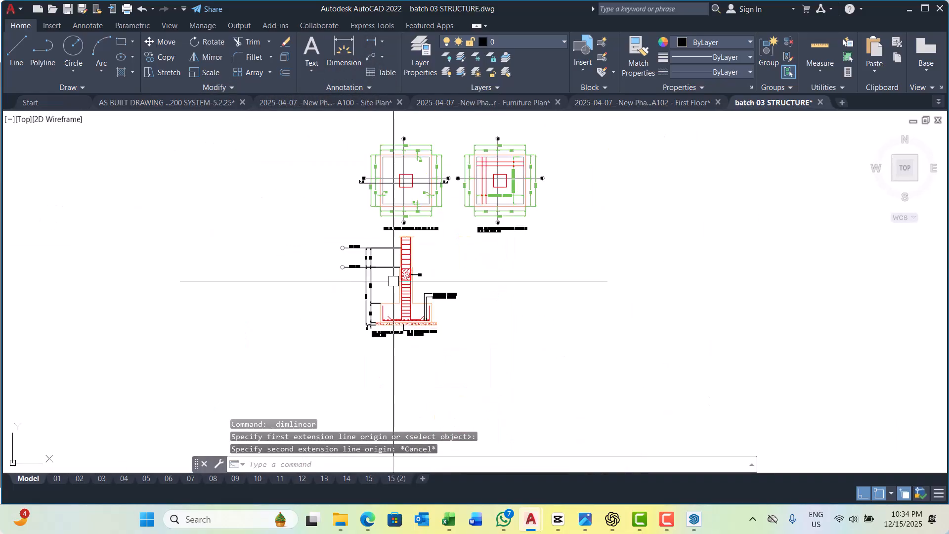
scroll(368, 268, up, 4)
middle_drag(367, 273, 366, 279)
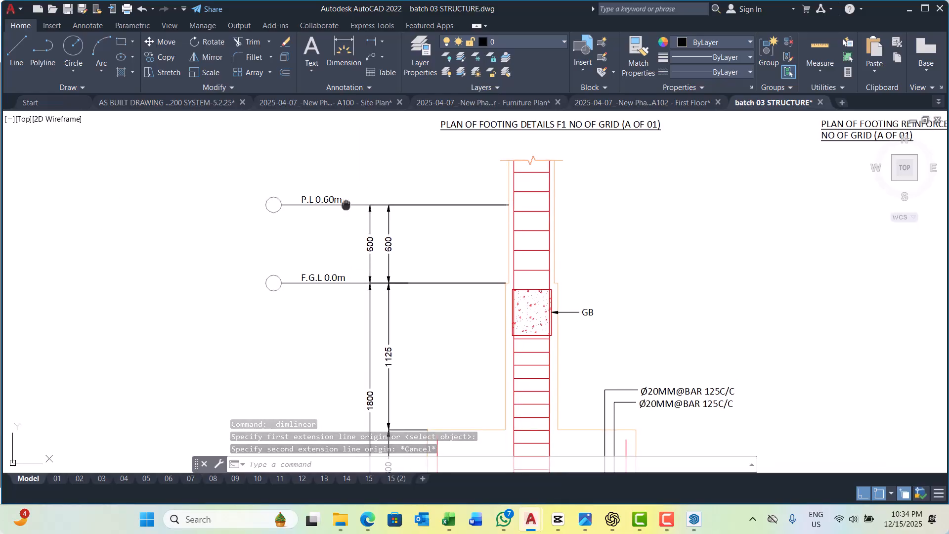
middle_drag(346, 204, 345, 212)
scroll(294, 248, up, 2)
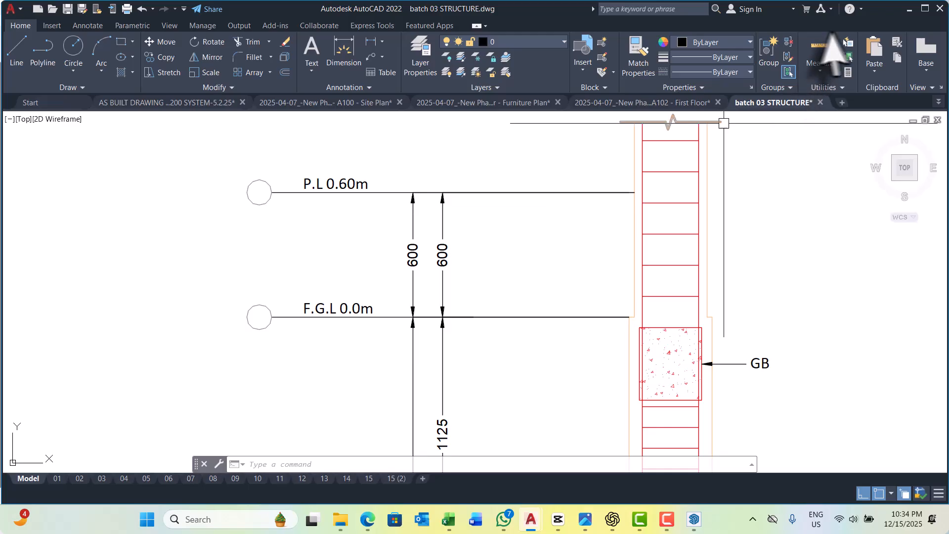
click(910, 9)
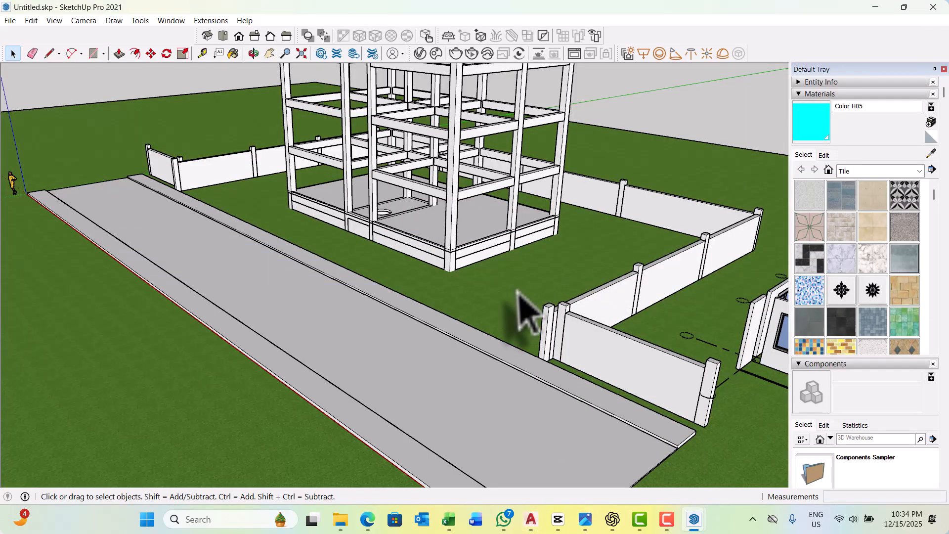
Hide the green ground plane, examine the footings beneath the frame building, and undo the hiding.
scroll(487, 270, up, 5)
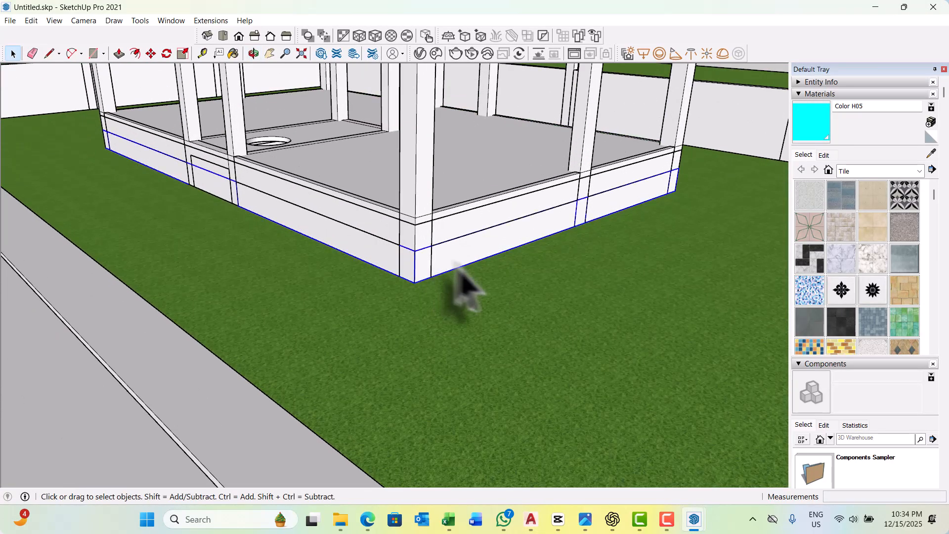
middle_drag(454, 264, 417, 287)
scroll(416, 288, down, 4)
middle_drag(314, 323, 342, 348)
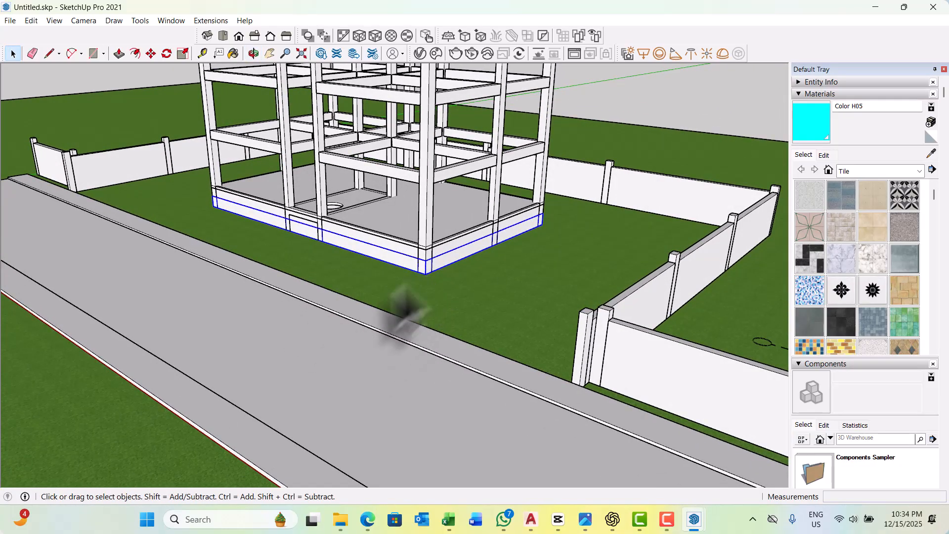
middle_drag(403, 314, 457, 274)
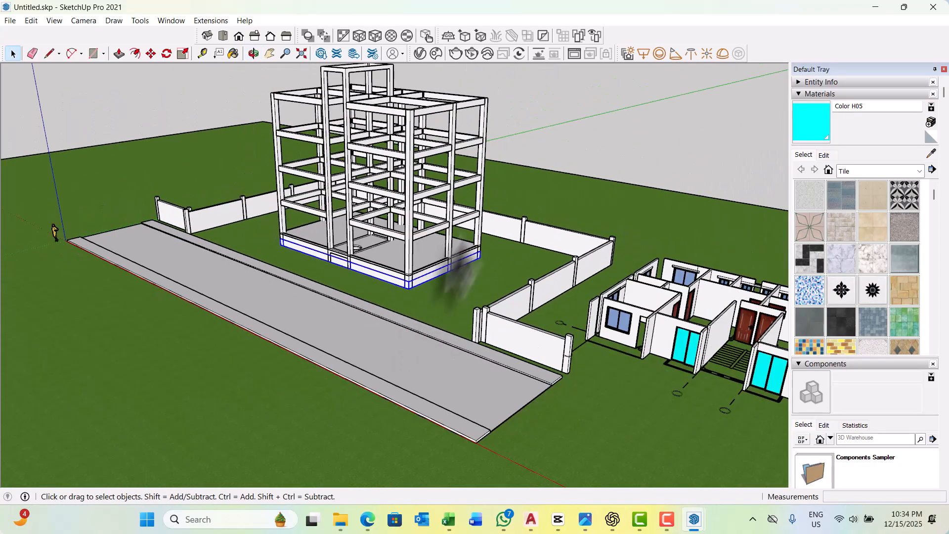
right_click(604, 200)
click(640, 238)
scroll(397, 297, up, 5)
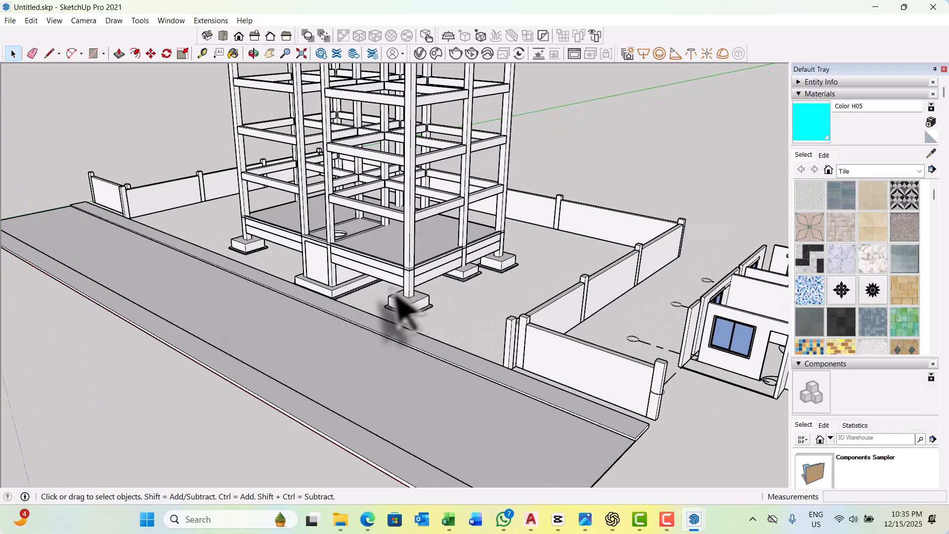
middle_drag(384, 297, 297, 273)
scroll(297, 285, down, 5)
middle_drag(365, 290, 452, 294)
scroll(391, 299, down, 4)
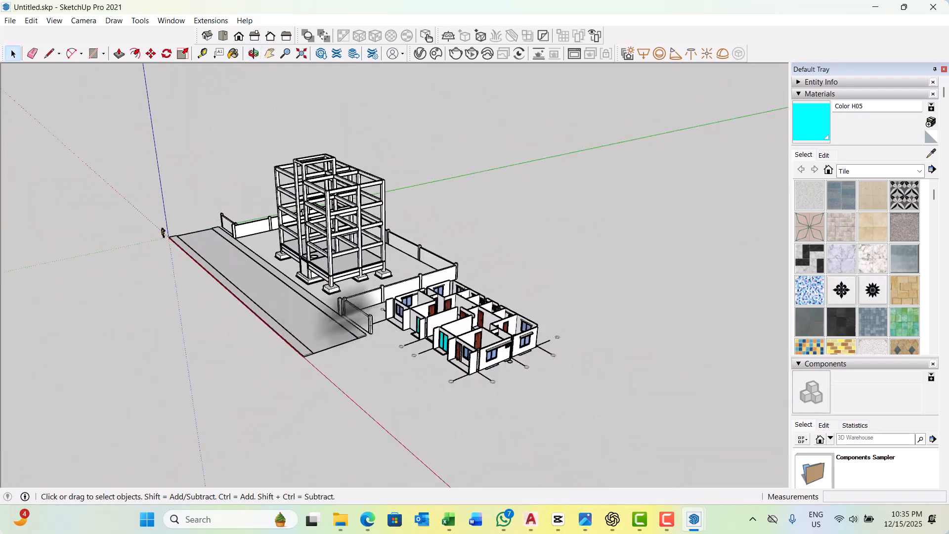
key(ctrl+z)
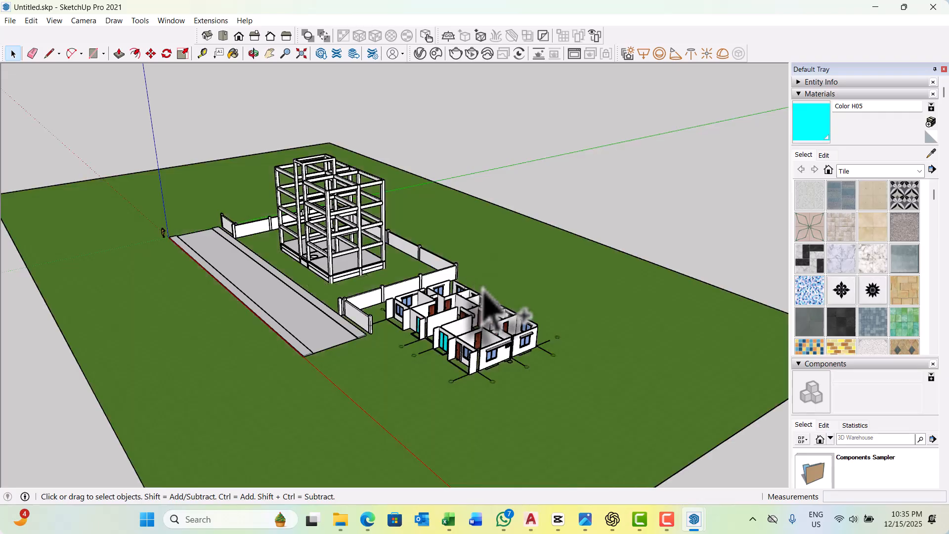
Select the entire site model, including the ground, road, boundary walls and buildings, and make it one group.
scroll(482, 290, down, 4)
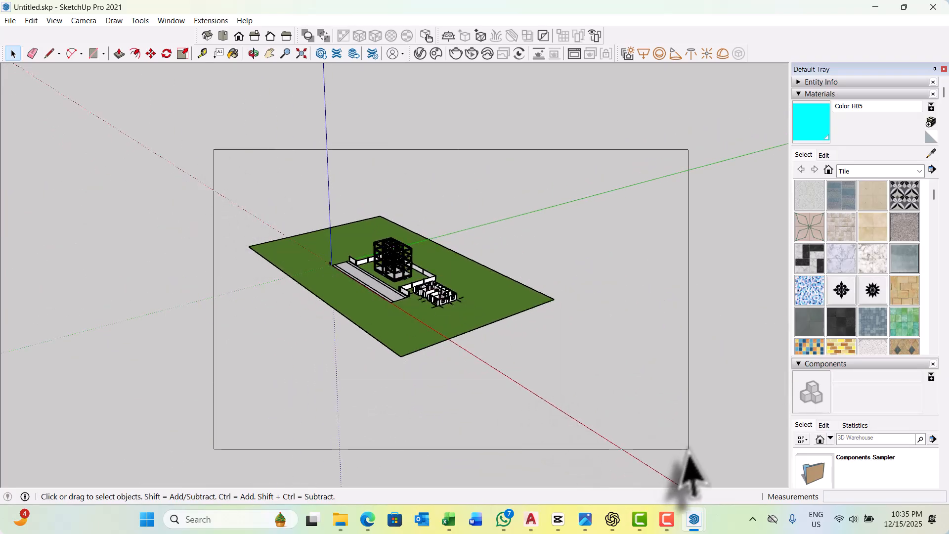
scroll(387, 322, up, 3)
right_click(388, 322)
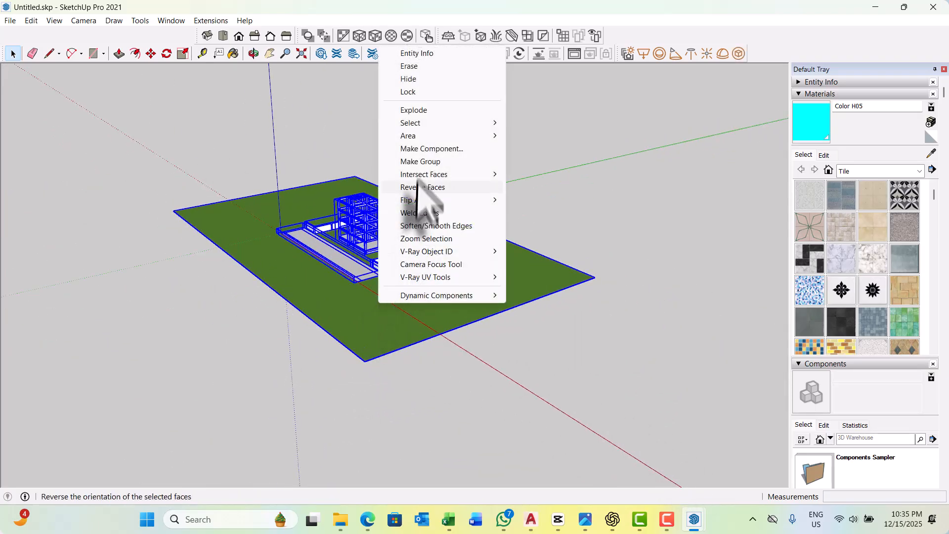
click(414, 162)
scroll(297, 252, up, 8)
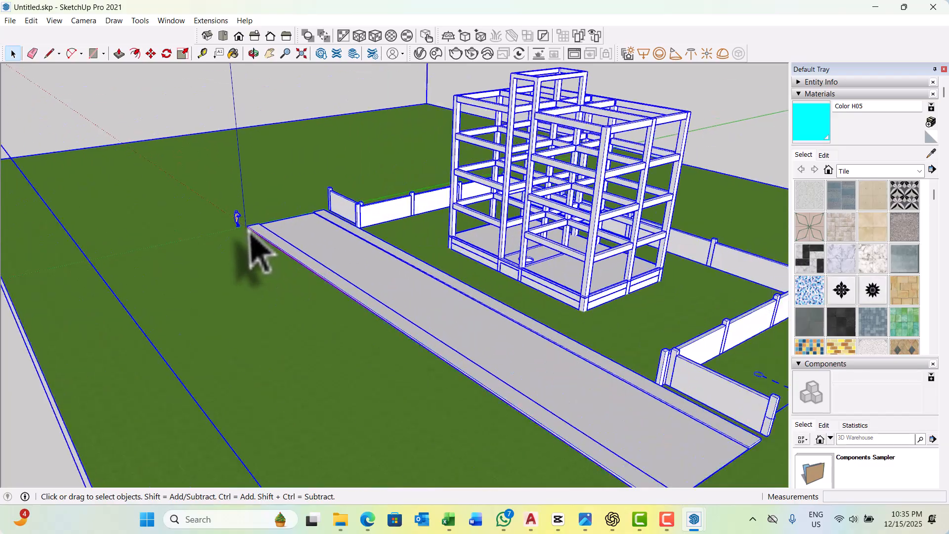
middle_drag(254, 250, 289, 269)
scroll(267, 258, up, 8)
scroll(212, 394, up, 2)
middle_drag(247, 418, 198, 382)
scroll(261, 379, up, 3)
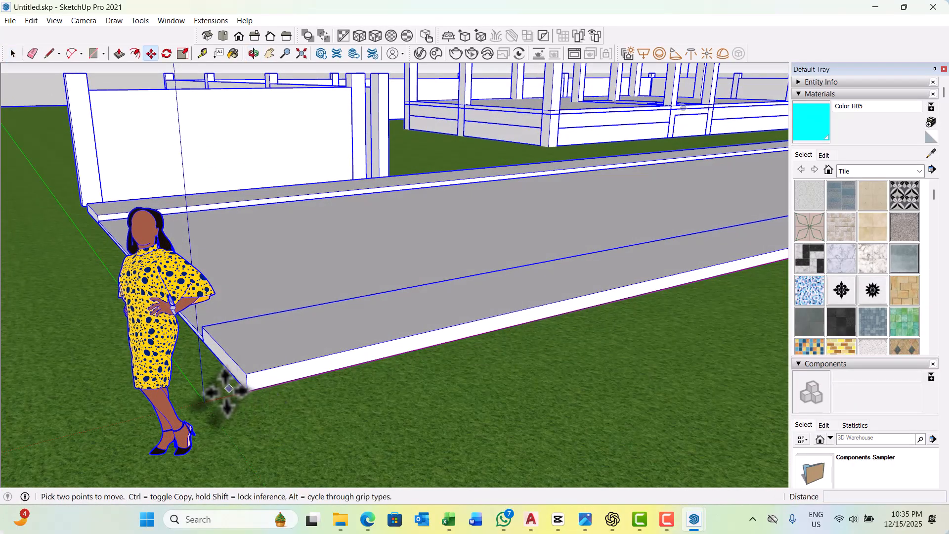
scroll(229, 388, up, 2)
click(255, 391)
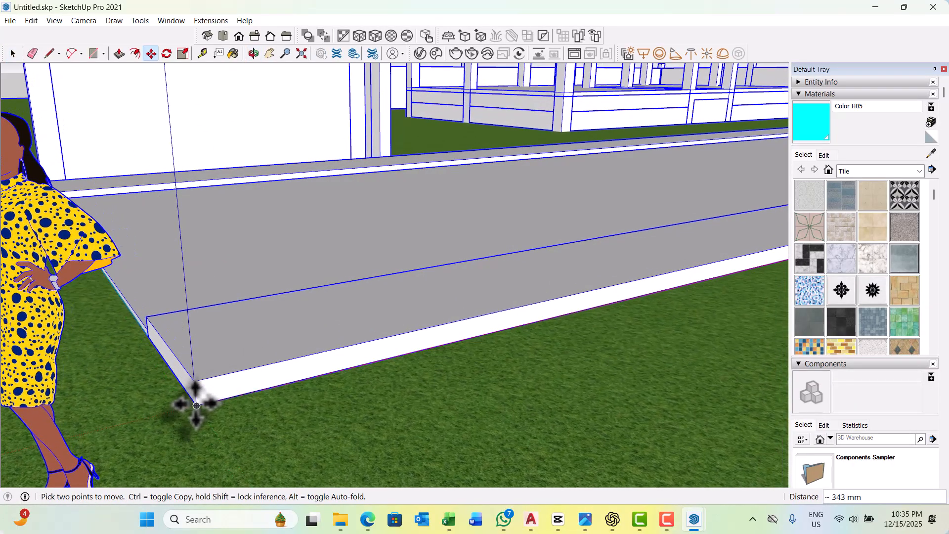
key(space)
scroll(235, 403, down, 7)
scroll(331, 408, down, 3)
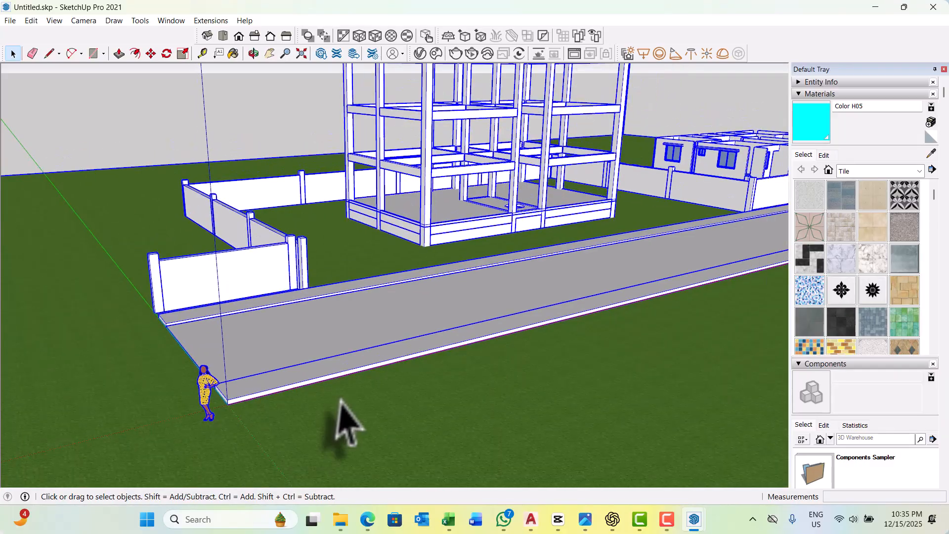
Explode the group holding the whole site model and clear the selection of everything.
middle_drag(339, 402, 262, 408)
scroll(225, 388, up, 2)
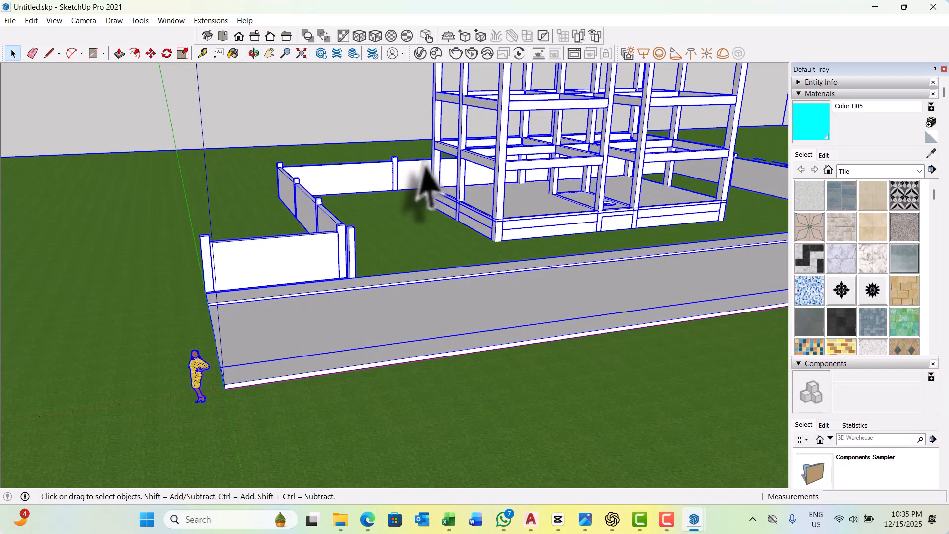
right_click(498, 173)
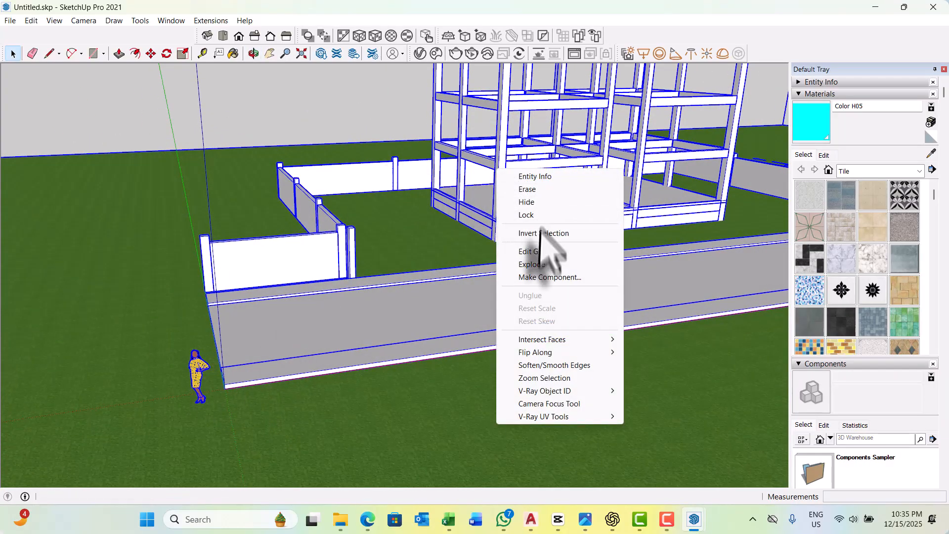
click(542, 264)
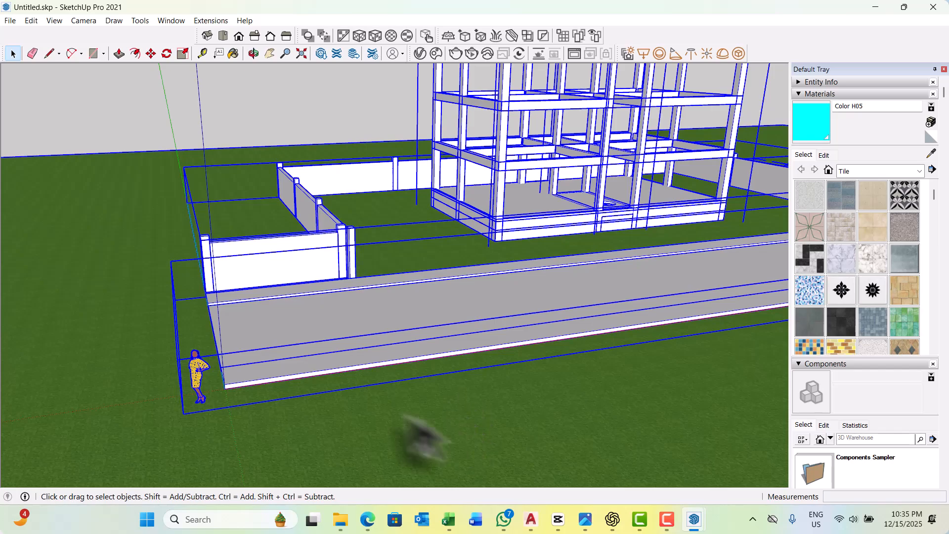
click(397, 419)
Examine the road's end corner beside the scale figure in relation to the ground surface.
scroll(275, 365, up, 3)
middle_drag(236, 348, 376, 354)
scroll(420, 366, up, 4)
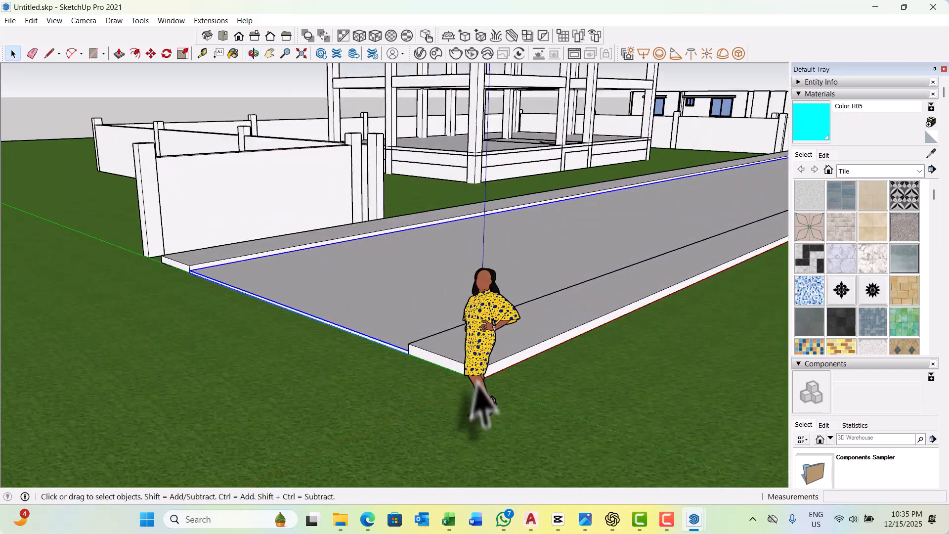
middle_drag(464, 373, 557, 364)
scroll(573, 370, up, 3)
scroll(371, 402, down, 4)
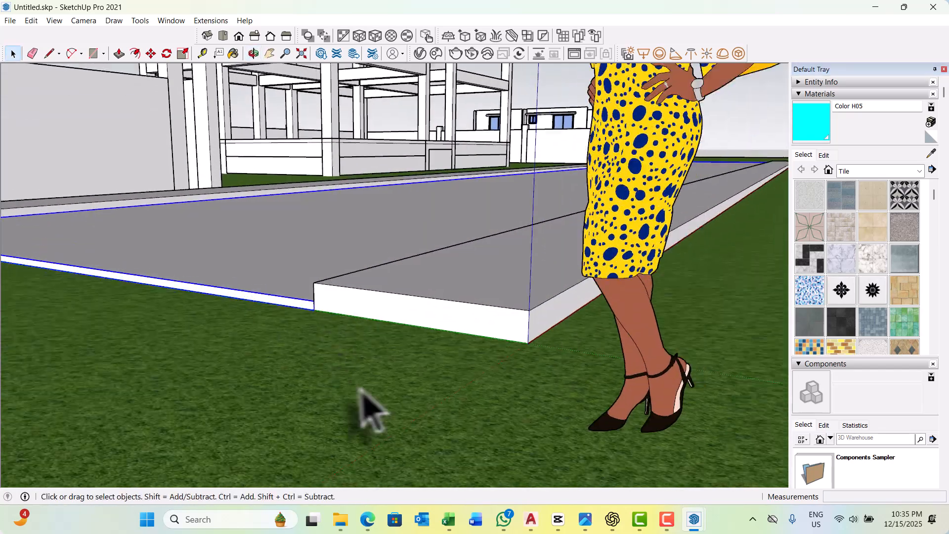
middle_drag(378, 413, 307, 406)
scroll(148, 341, down, 4)
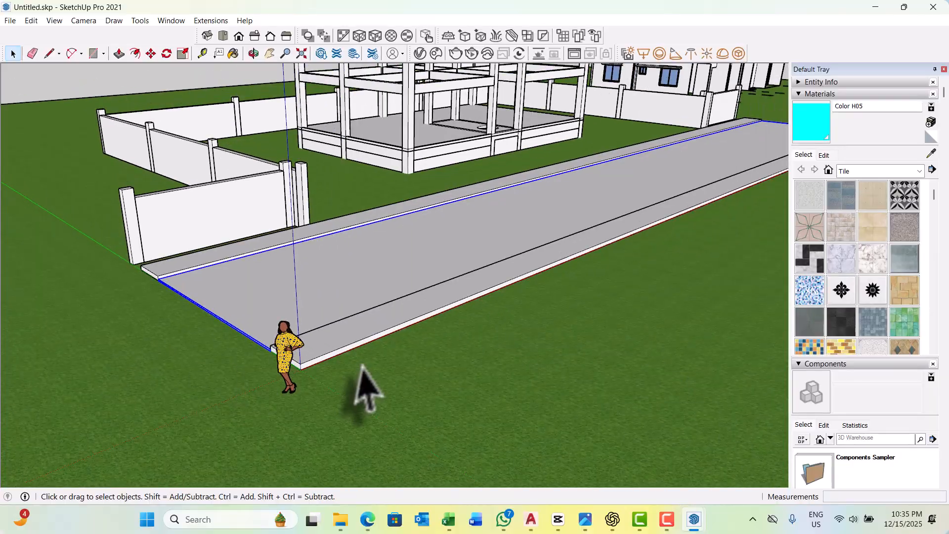
middle_drag(342, 368, 269, 379)
scroll(239, 352, down, 3)
scroll(247, 373, down, 3)
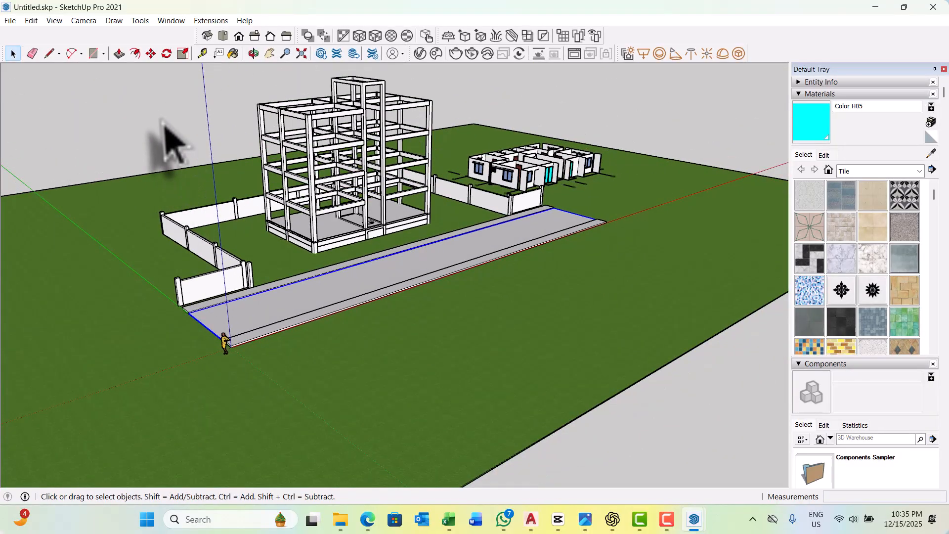
Examine the road's end edge from the scale figure to the boundary wall against the ground level.
scroll(249, 337, up, 5)
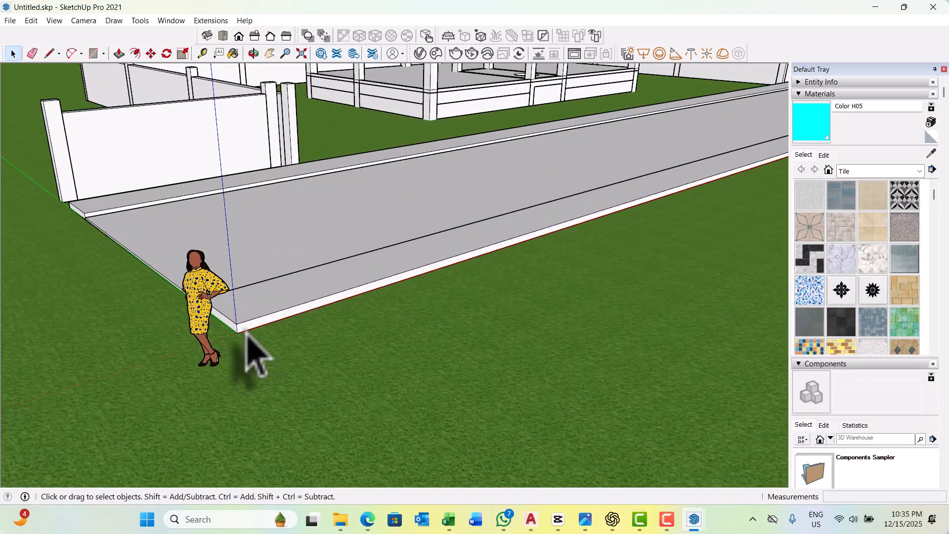
scroll(249, 356, down, 5)
middle_drag(349, 339, 198, 318)
scroll(148, 242, up, 3)
middle_drag(148, 243, 333, 286)
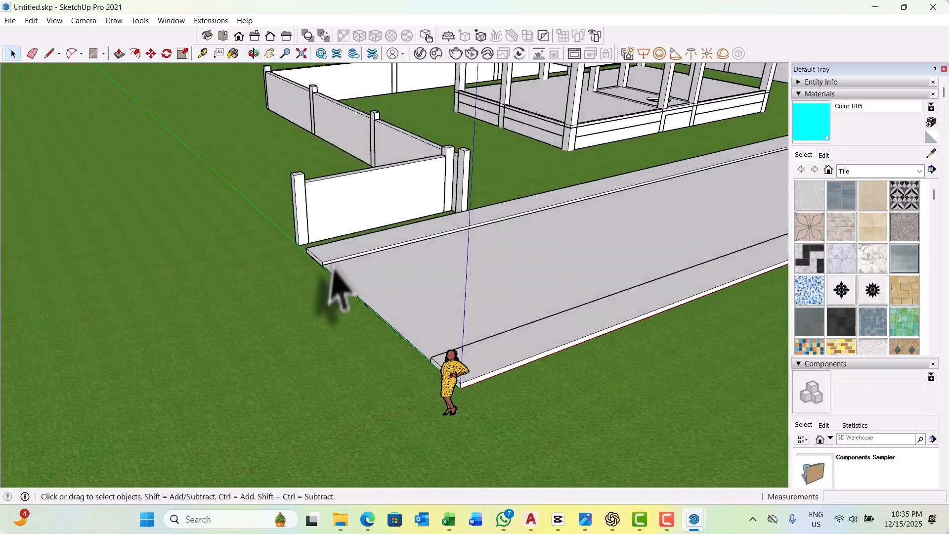
scroll(339, 312, up, 5)
scroll(279, 329, down, 8)
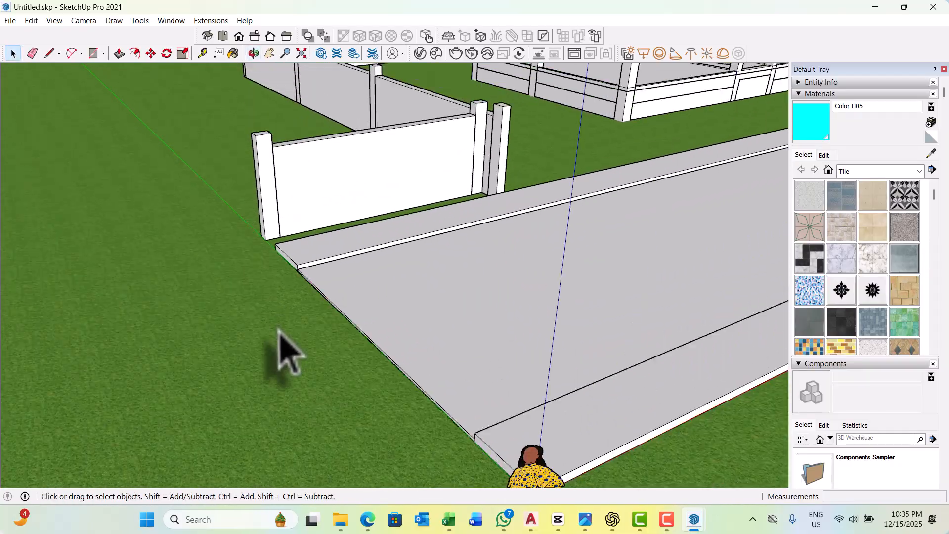
Hide the upper beam group running around the frame building's base, directly under the floor slab.
middle_drag(317, 317, 163, 276)
scroll(378, 255, up, 3)
scroll(378, 237, up, 4)
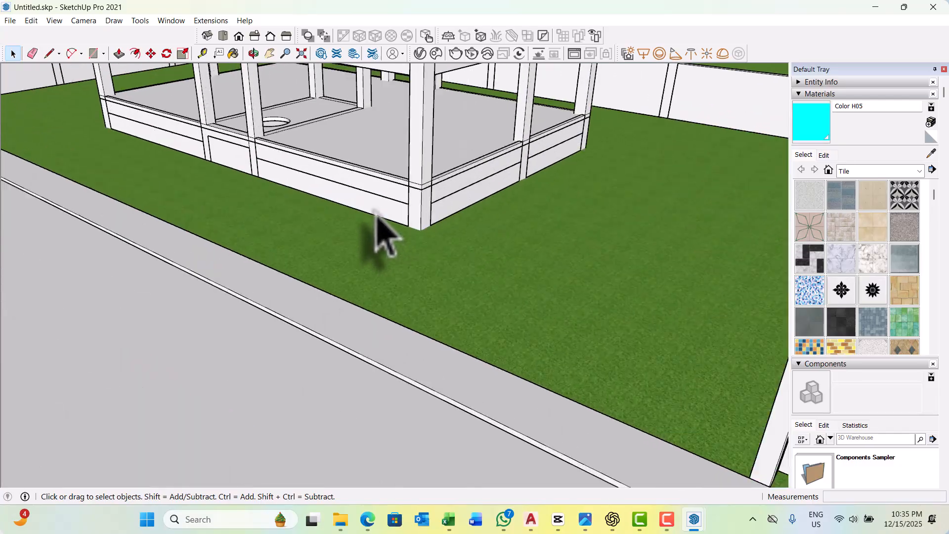
scroll(383, 185, up, 2)
right_click(382, 177)
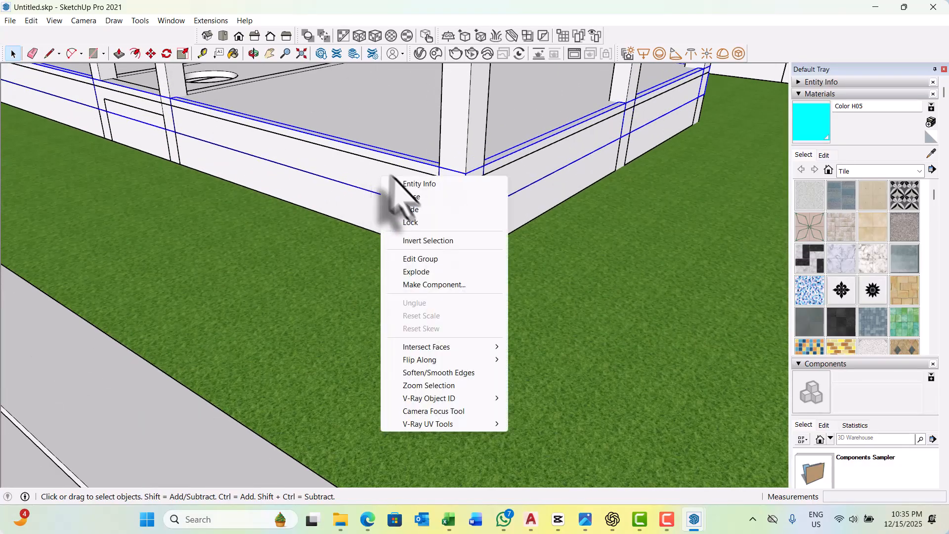
click(419, 210)
scroll(500, 318, down, 5)
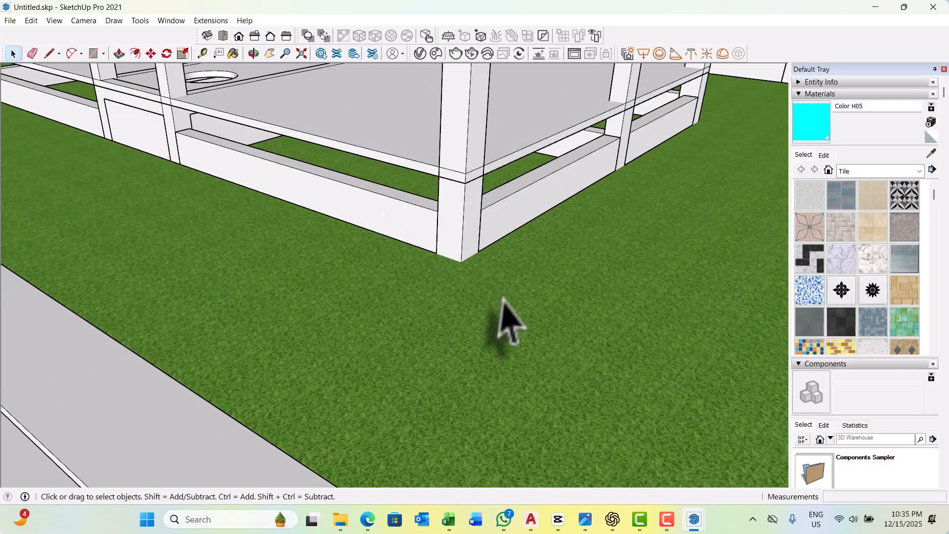
Move the lower base beam group down 600 mm from its top corner to the column's visible foot at ground level.
middle_drag(536, 329, 361, 250)
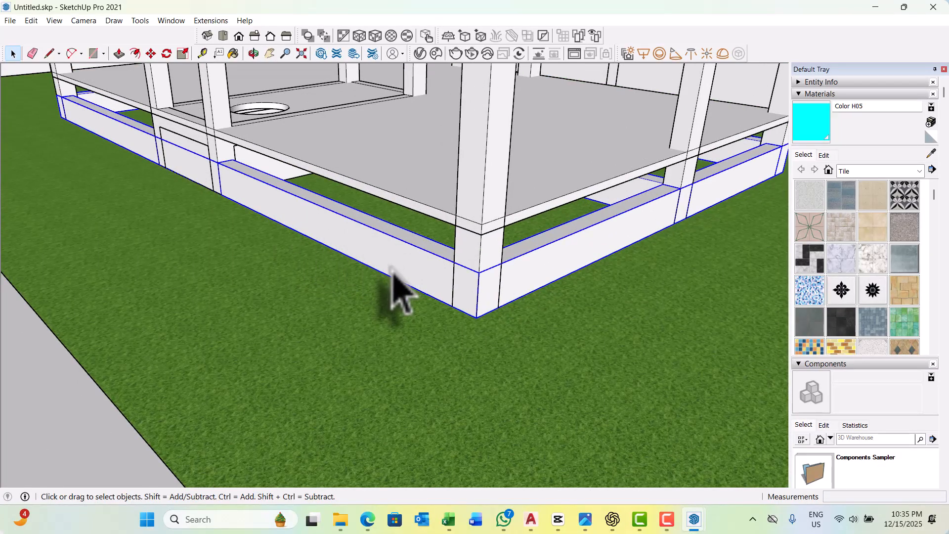
scroll(487, 277, up, 2)
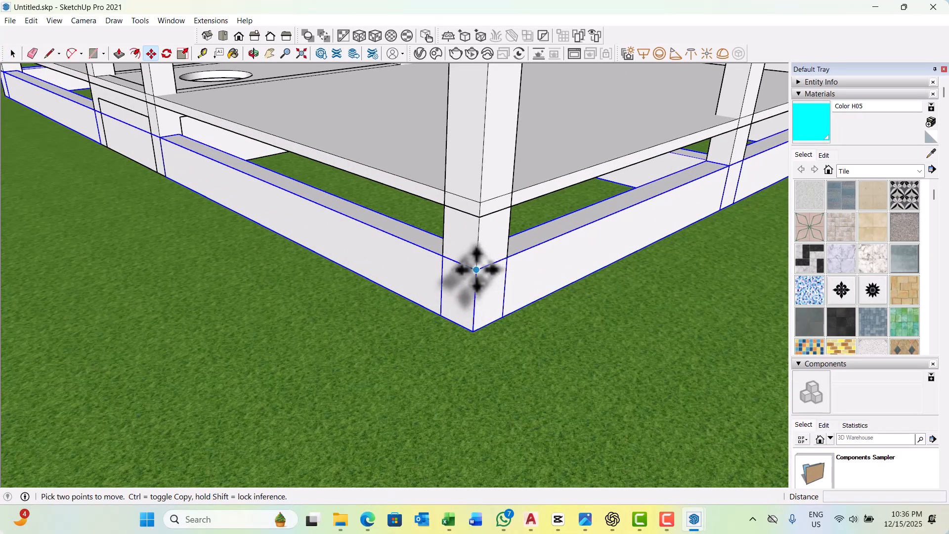
click(477, 269)
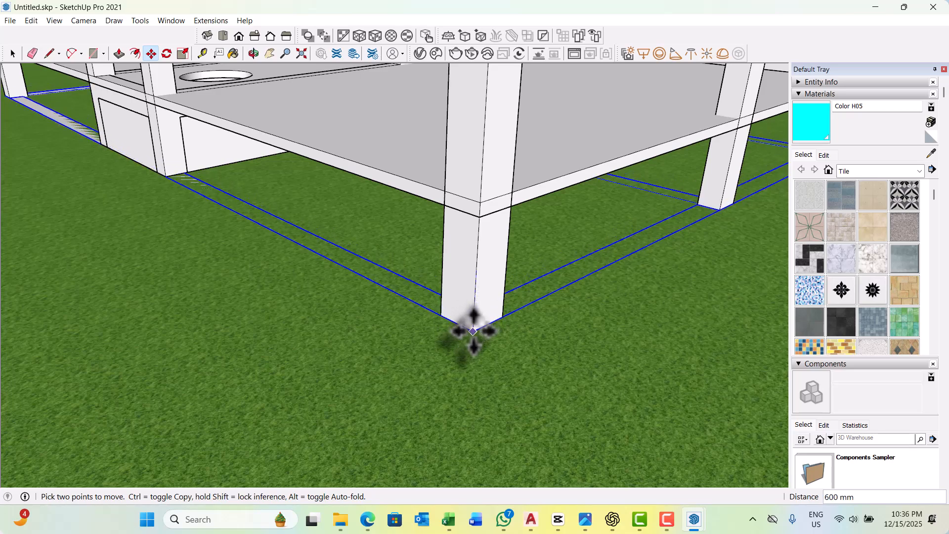
click(474, 331)
scroll(455, 360, down, 3)
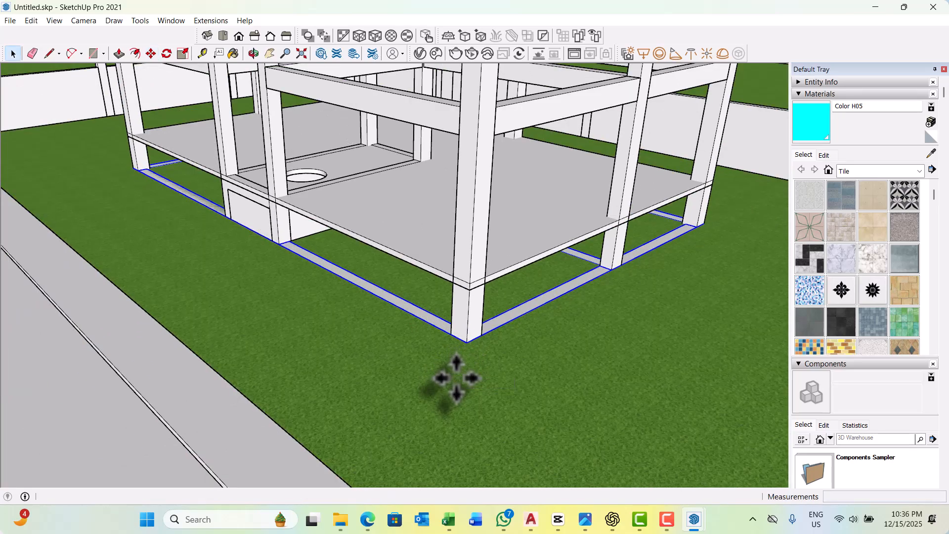
key(space)
Unhide all hidden geometry so the upper base beam is restored under the slab.
scroll(440, 378, down, 3)
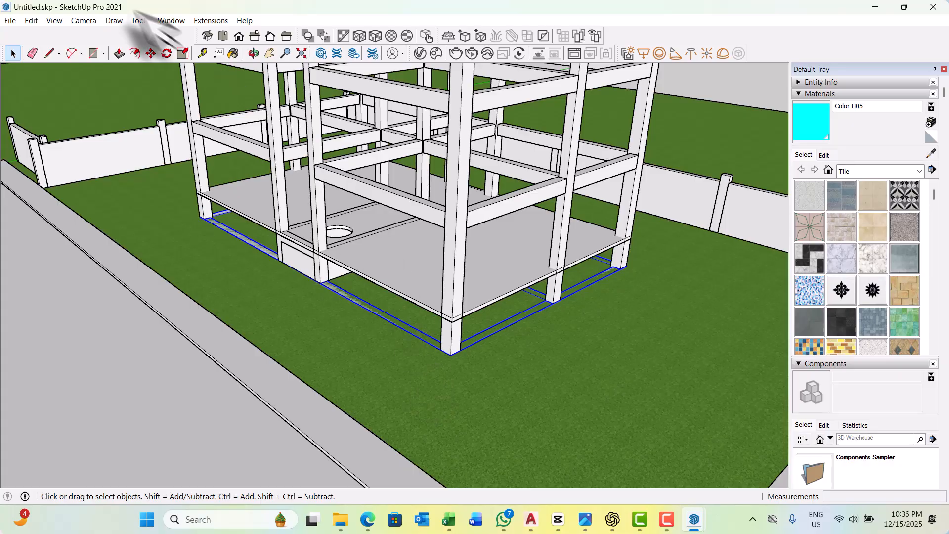
click(33, 20)
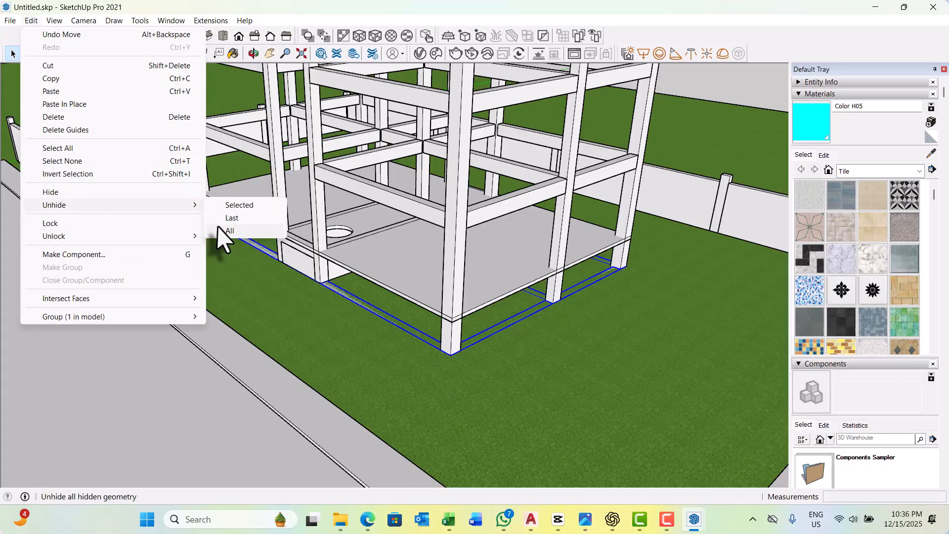
click(221, 231)
Open the upper base beam group and extend the corner bay's beam on the road-facing side down 600 mm to ground level.
middle_drag(477, 378, 403, 233)
scroll(458, 313, up, 5)
scroll(403, 284, up, 4)
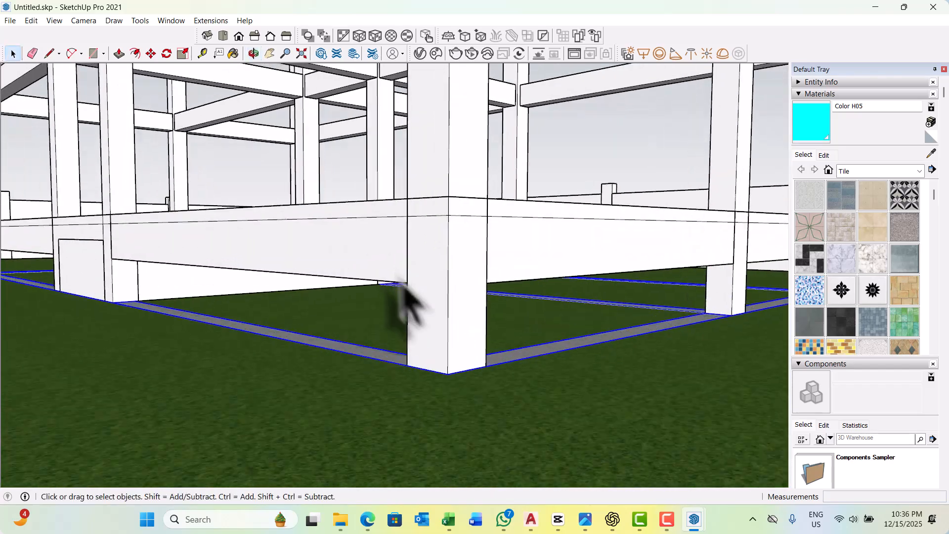
middle_drag(416, 289, 349, 318)
scroll(339, 346, up, 6)
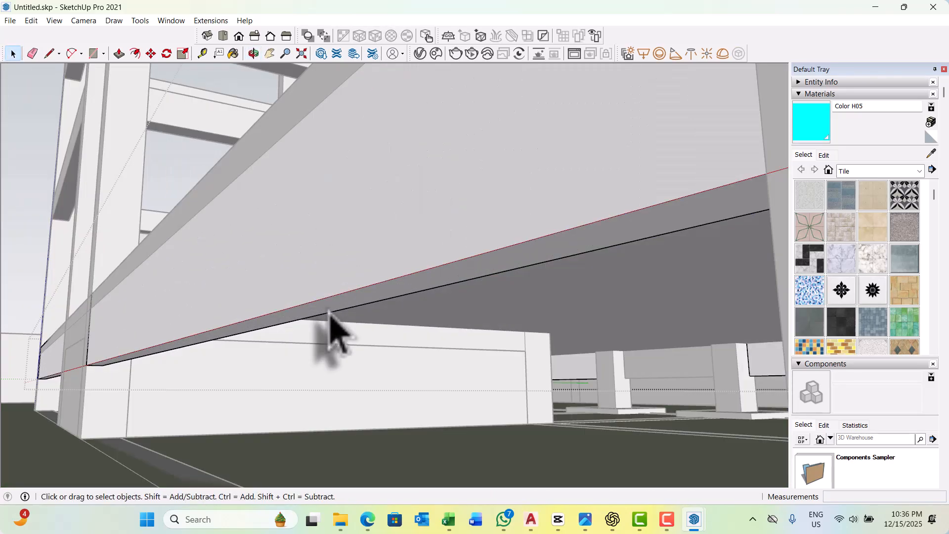
double_click(329, 312)
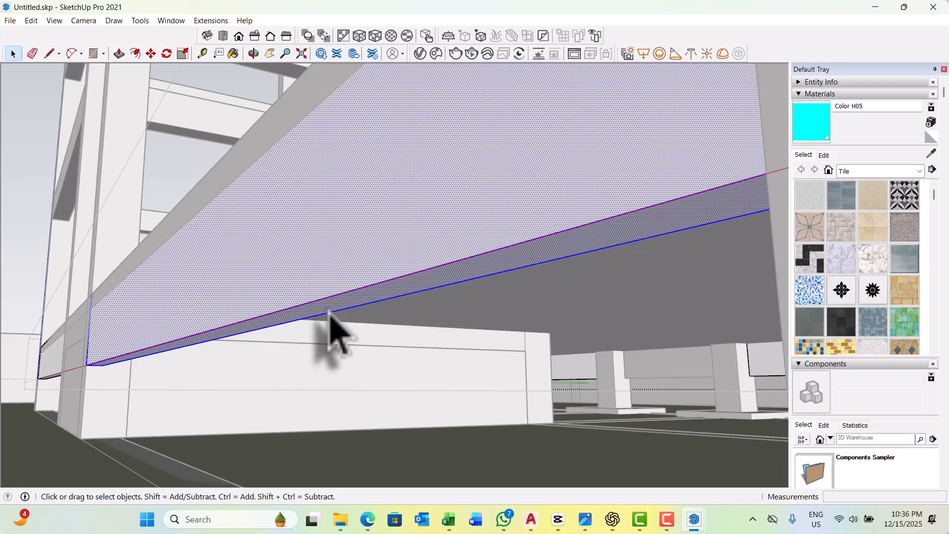
key(p)
scroll(329, 316, down, 4)
click(329, 319)
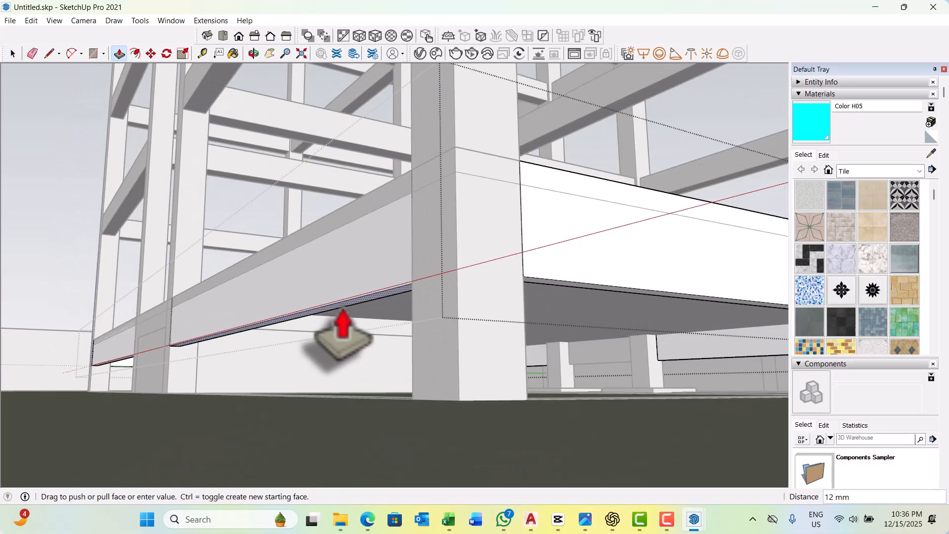
middle_drag(363, 360, 388, 382)
scroll(388, 381, down, 5)
scroll(333, 381, up, 2)
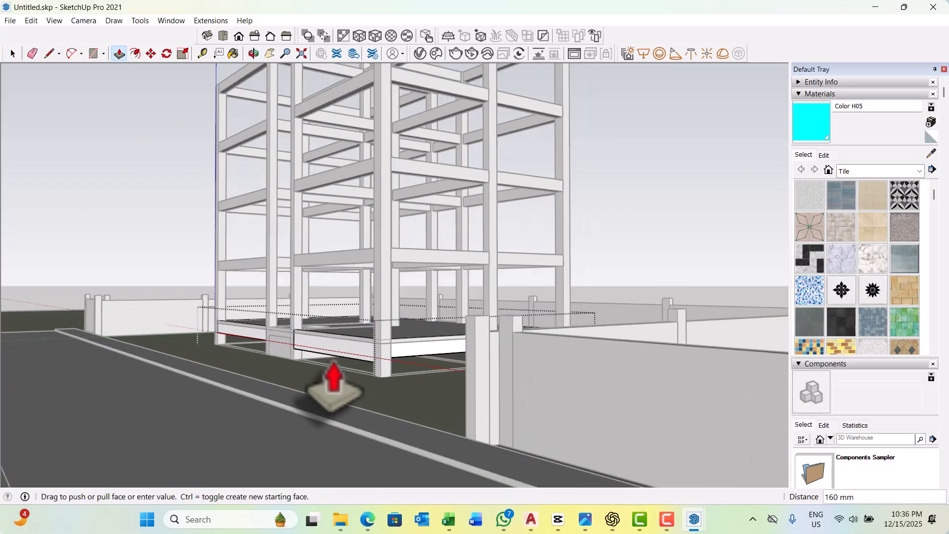
scroll(393, 387, up, 2)
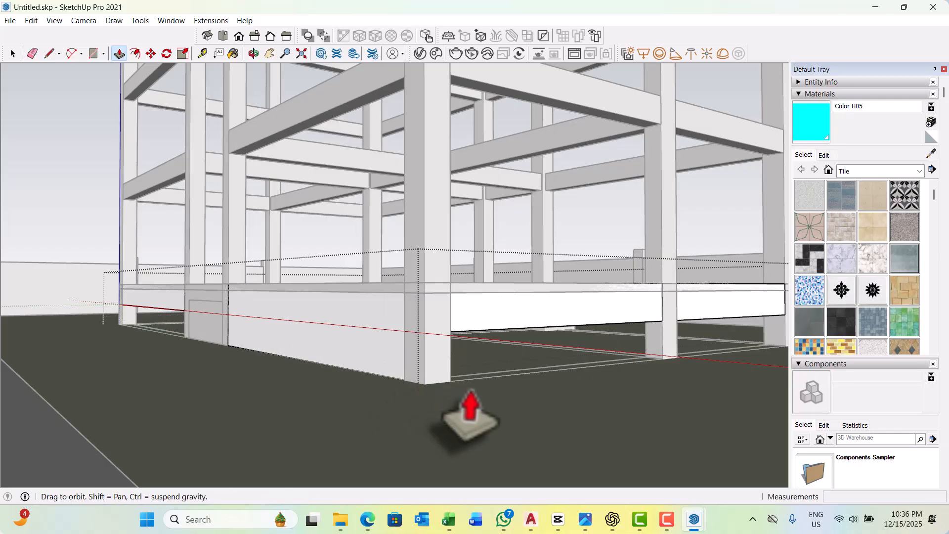
Extend both base beams on the adjoining short side down 600 mm to meet the ground.
middle_drag(469, 403, 546, 395)
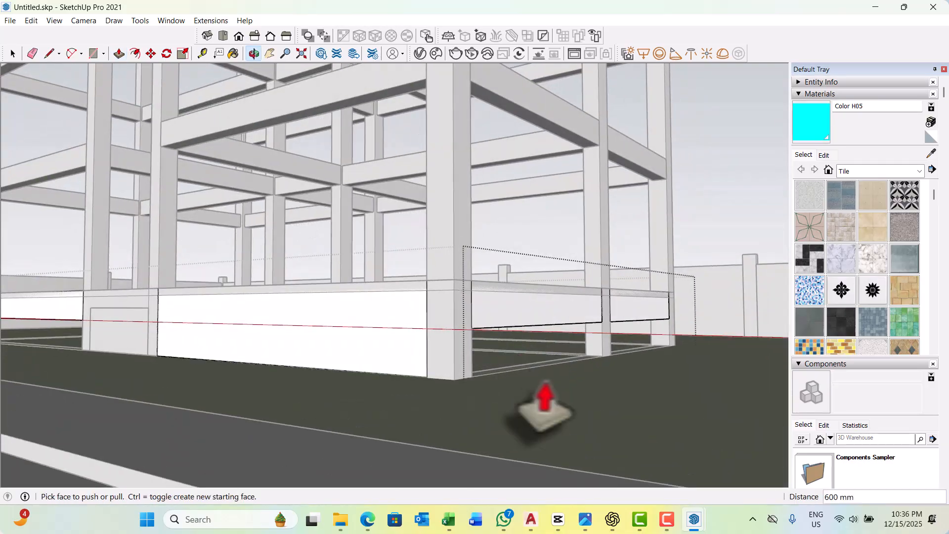
scroll(483, 350, up, 2)
middle_drag(484, 350, 507, 279)
scroll(477, 371, up, 3)
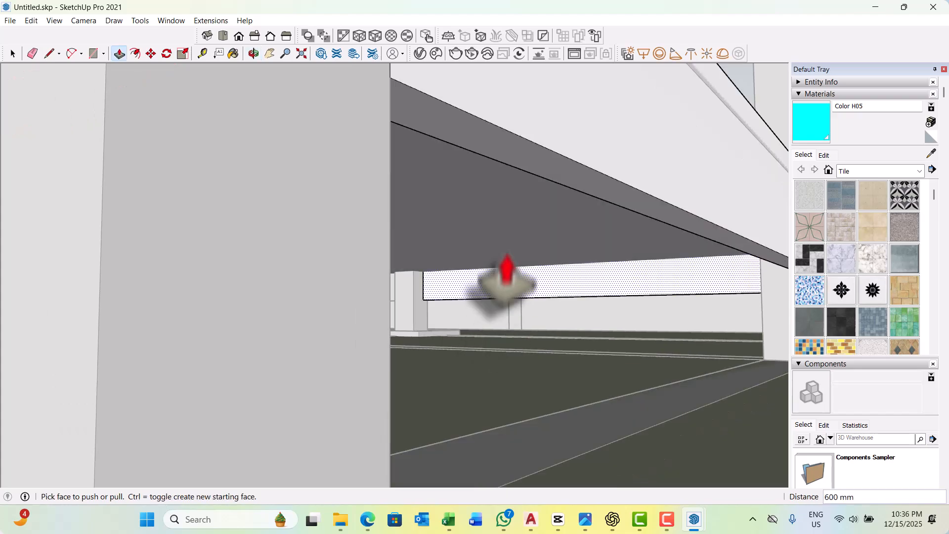
scroll(542, 195, down, 3)
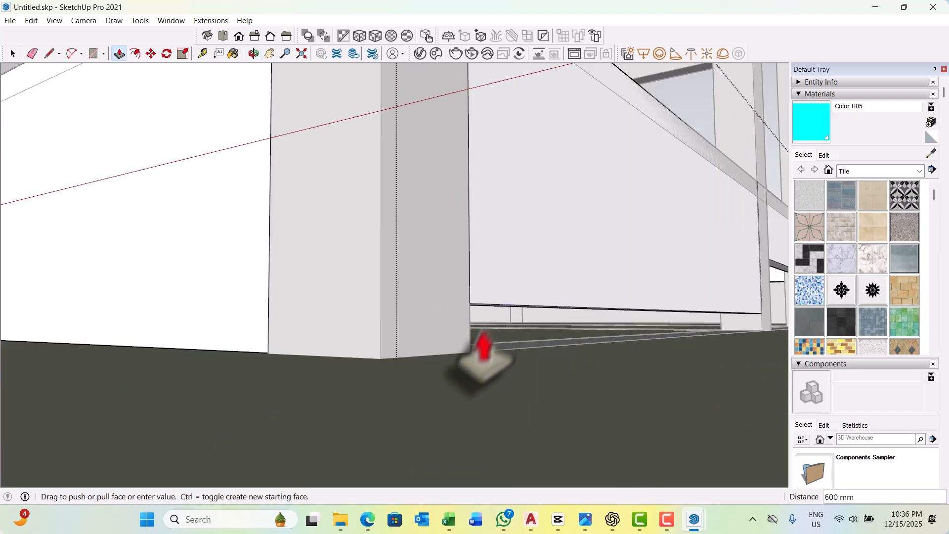
middle_drag(307, 376, 676, 288)
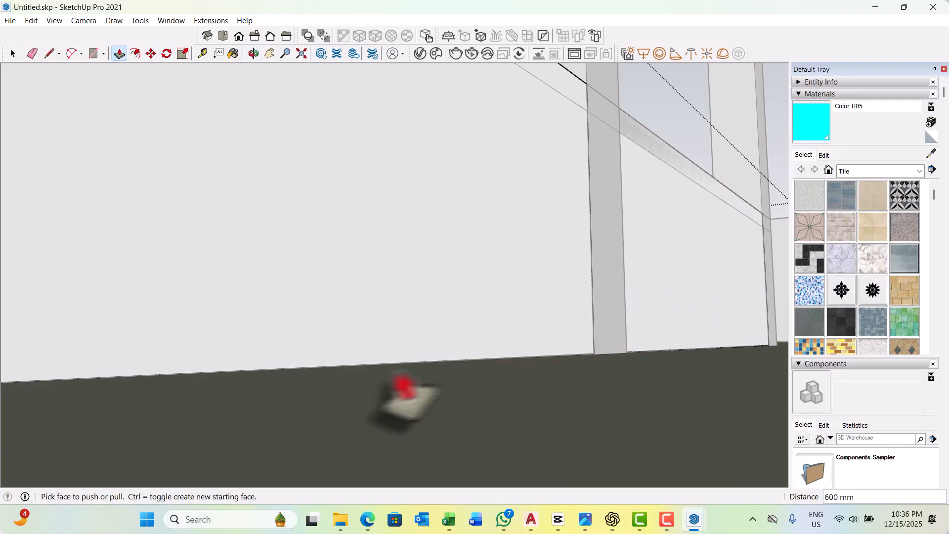
Extend the first base beam on the long side with the exposed footings down 600 mm to ground level.
scroll(375, 366, down, 3)
middle_drag(349, 350, 436, 359)
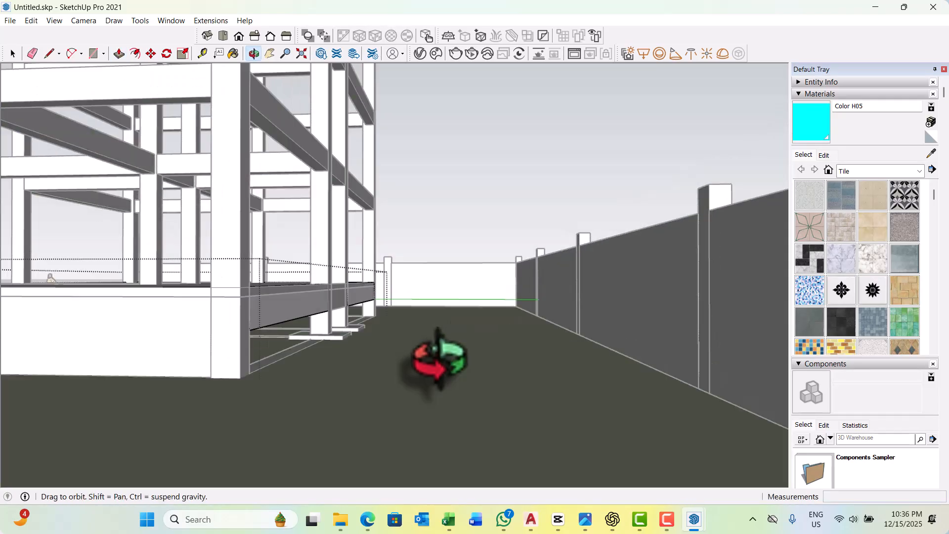
scroll(276, 350, up, 6)
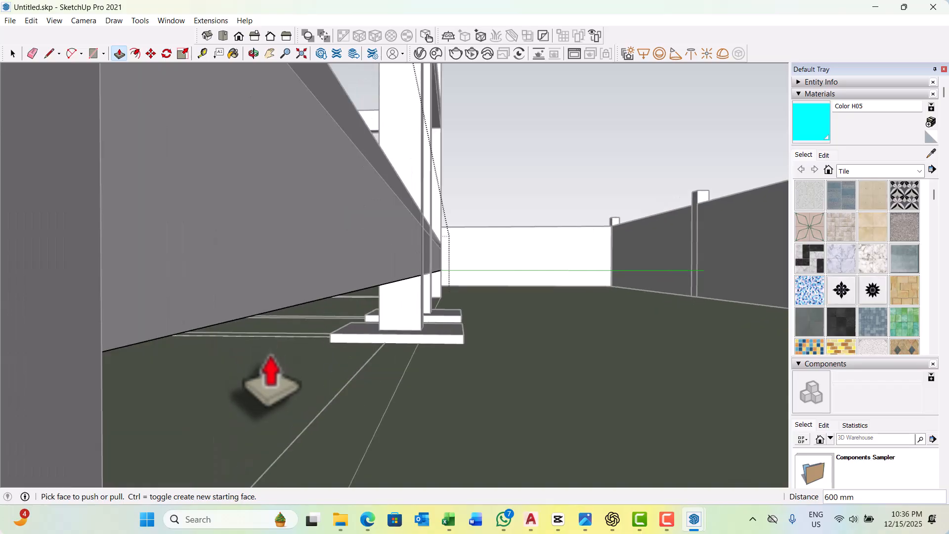
middle_drag(270, 375, 262, 335)
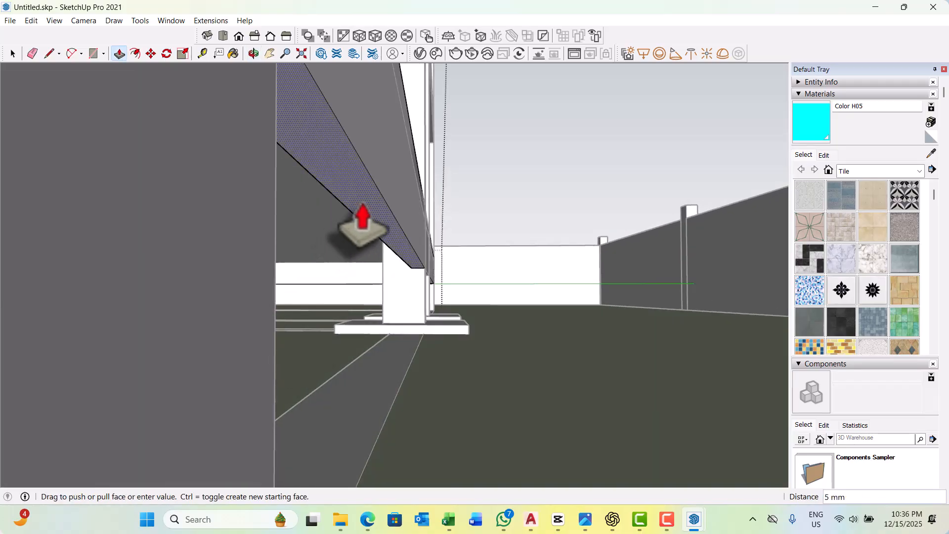
scroll(363, 217, down, 2)
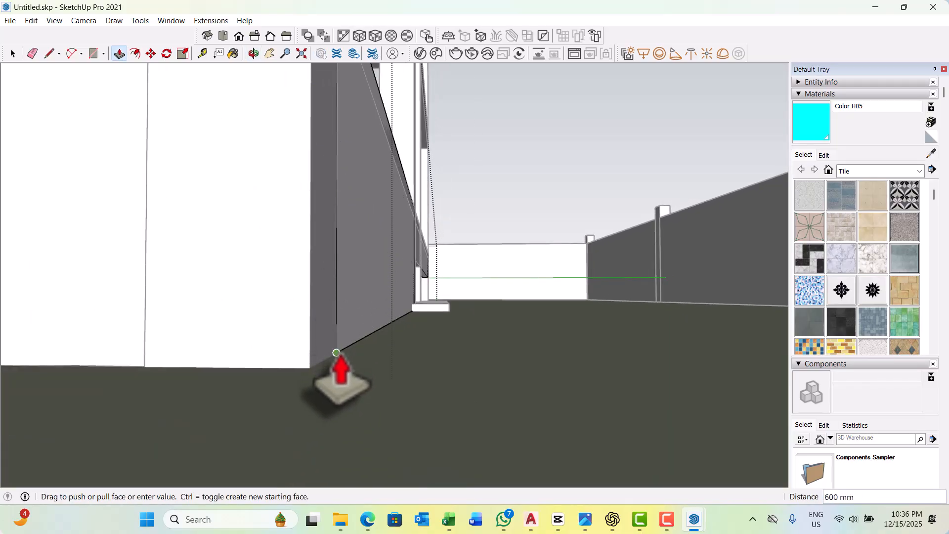
click(337, 353)
Extend the base beam beyond the exposed footings, at the far end of the same long side, down 600 mm.
scroll(319, 378, down, 2)
middle_drag(455, 328, 436, 292)
scroll(421, 277, up, 4)
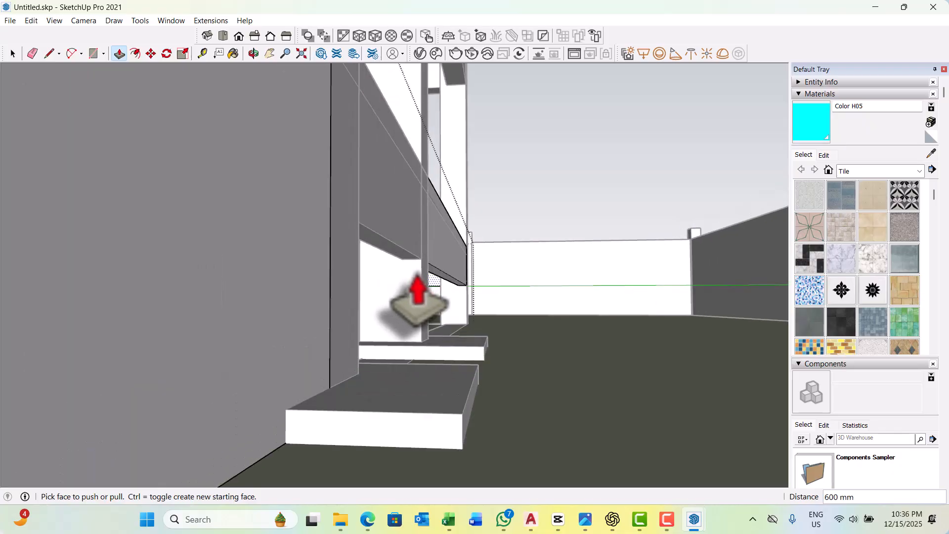
scroll(391, 284, up, 1)
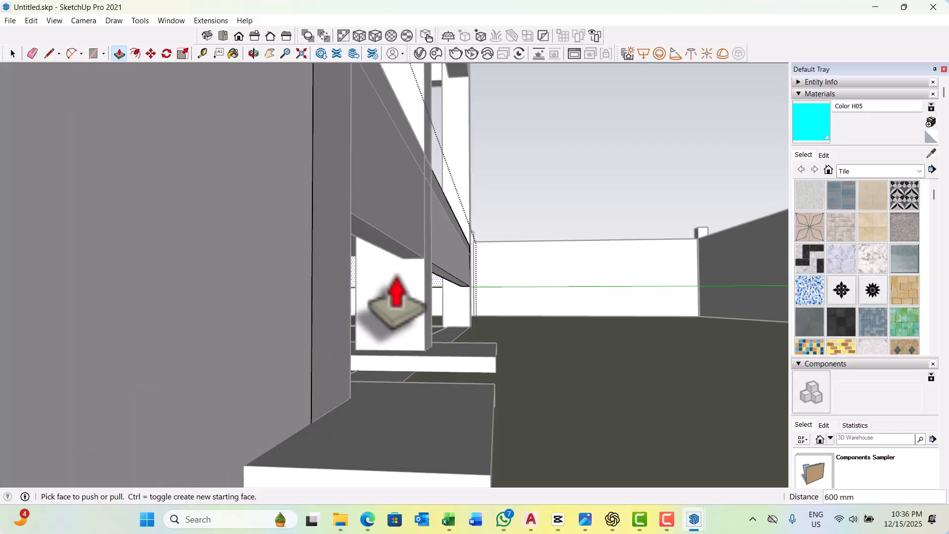
middle_drag(395, 297, 327, 250)
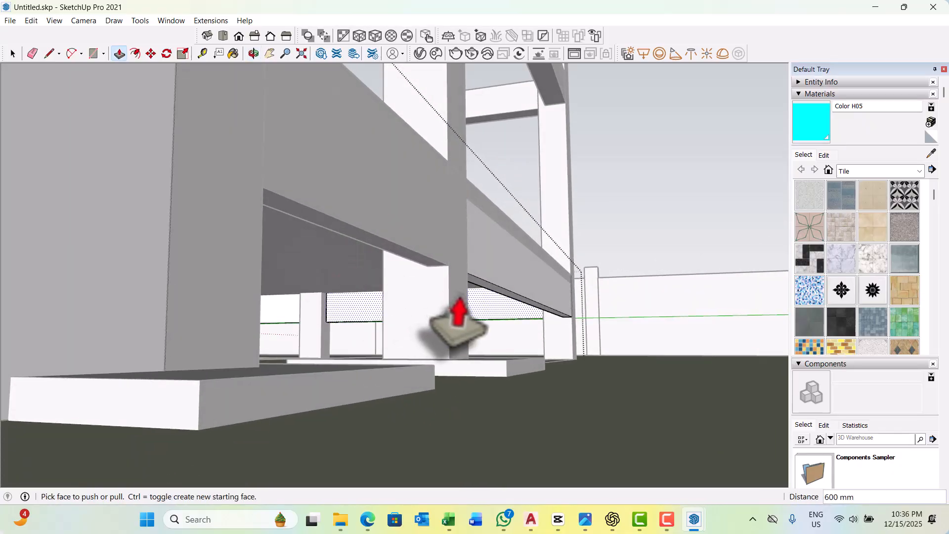
middle_drag(459, 319, 227, 328)
scroll(494, 313, up, 2)
scroll(502, 302, down, 3)
scroll(394, 393, down, 2)
scroll(228, 329, down, 2)
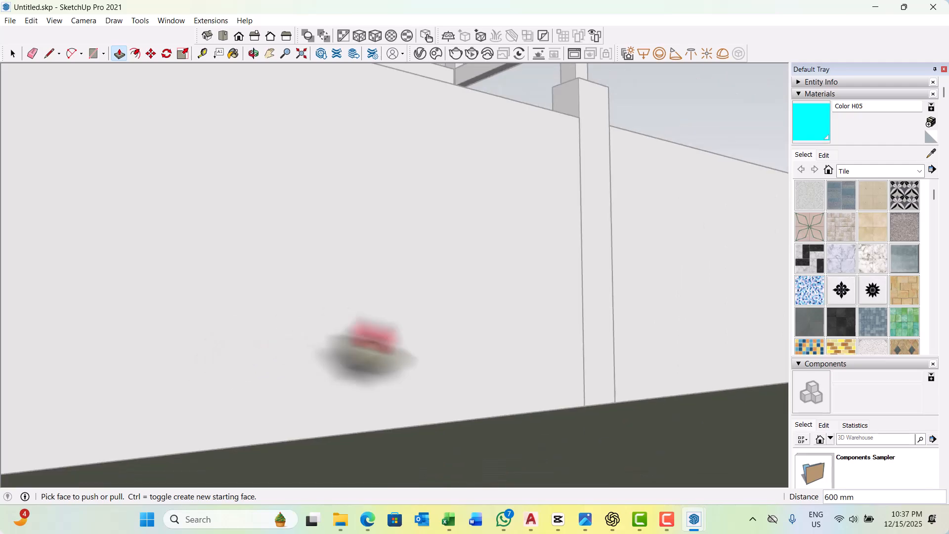
scroll(370, 346, down, 4)
mouse_move(388, 360)
middle_down()
mouse_move(508, 381)
mouse_move(407, 349)
mouse_move(398, 335)
mouse_move(382, 358)
middle_up()
scroll(407, 347, up, 4)
scroll(382, 358, up, 4)
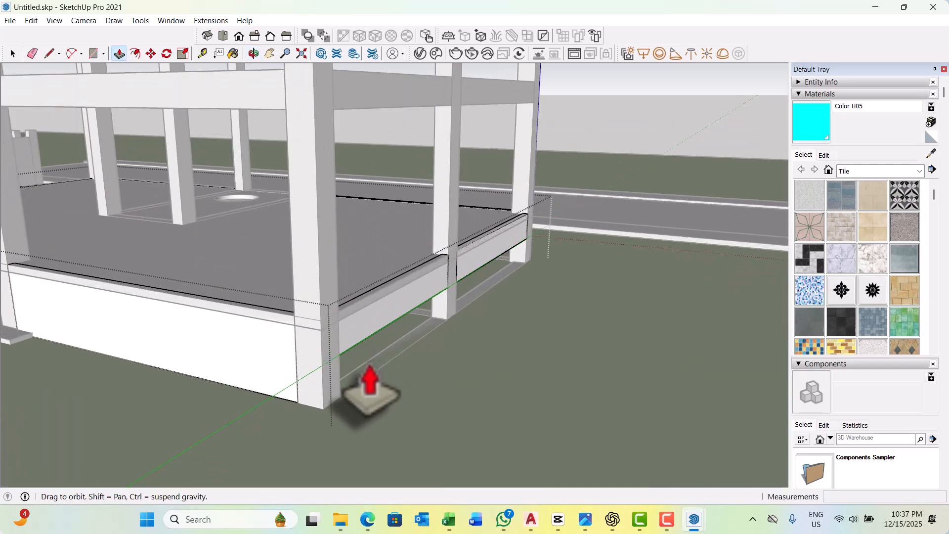
Extend both base beams on the opposite short side down 600 mm to the columns' feet.
middle_drag(370, 391, 361, 333)
scroll(356, 381, up, 3)
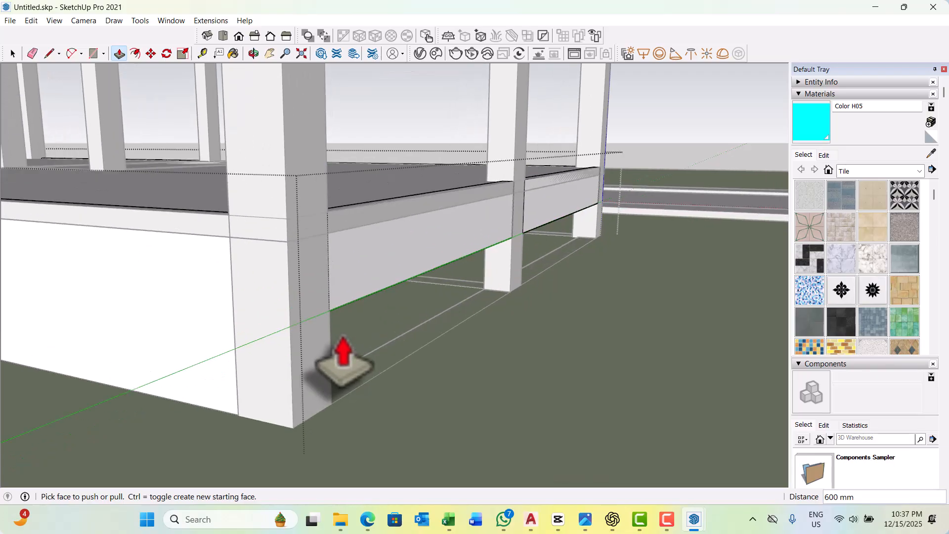
middle_drag(345, 365, 370, 275)
scroll(351, 299, up, 3)
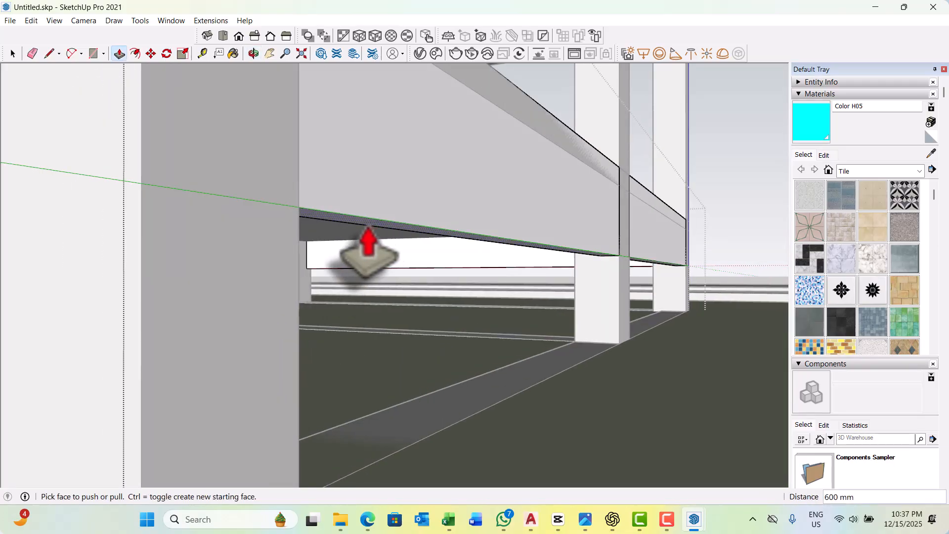
scroll(372, 234, down, 3)
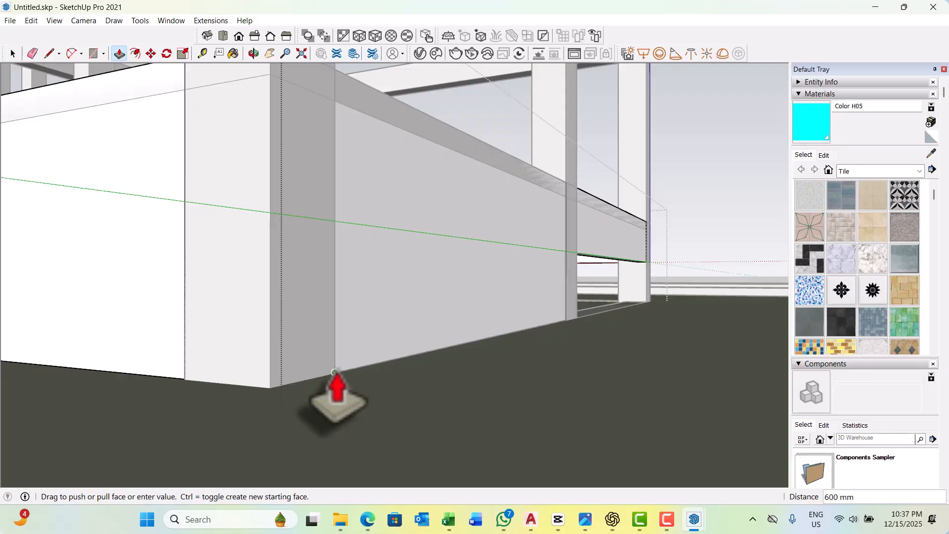
middle_drag(546, 361, 604, 316)
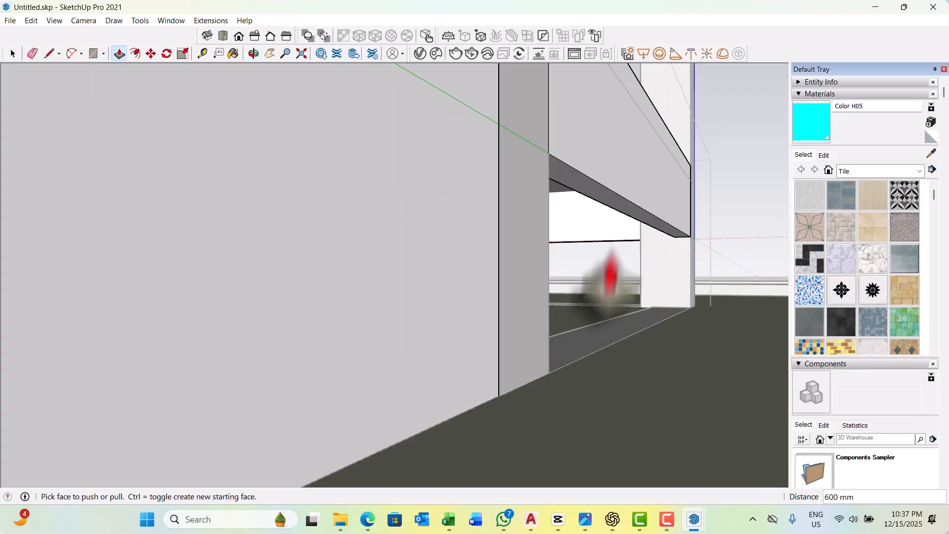
click(552, 383)
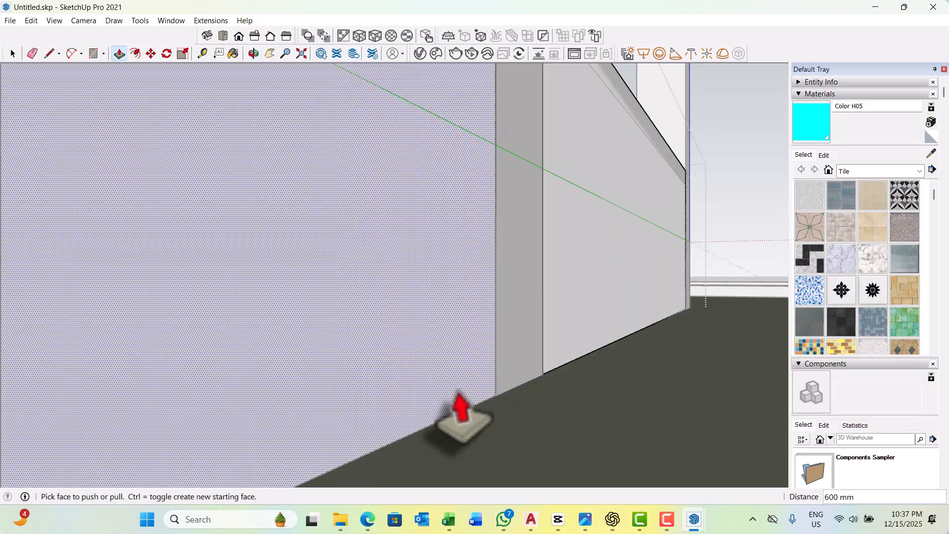
Extend the remaining end base beam on the road-facing side, beside the model origin, down 600 mm.
scroll(456, 414, down, 6)
middle_drag(613, 396, 310, 234)
scroll(297, 356, up, 3)
scroll(297, 252, up, 2)
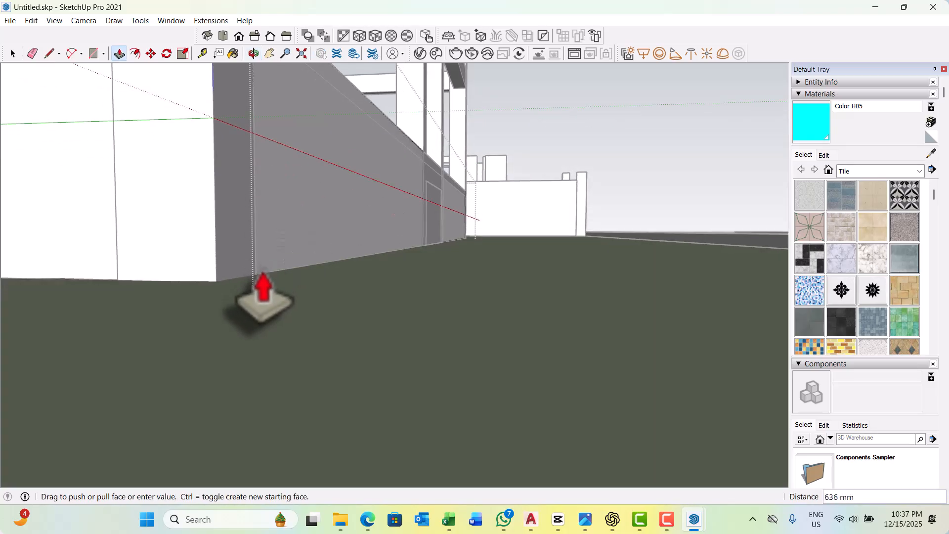
click(256, 273)
Extend the base beam between the two exposed column footings down 600 mm to ground level.
middle_drag(427, 343, 255, 313)
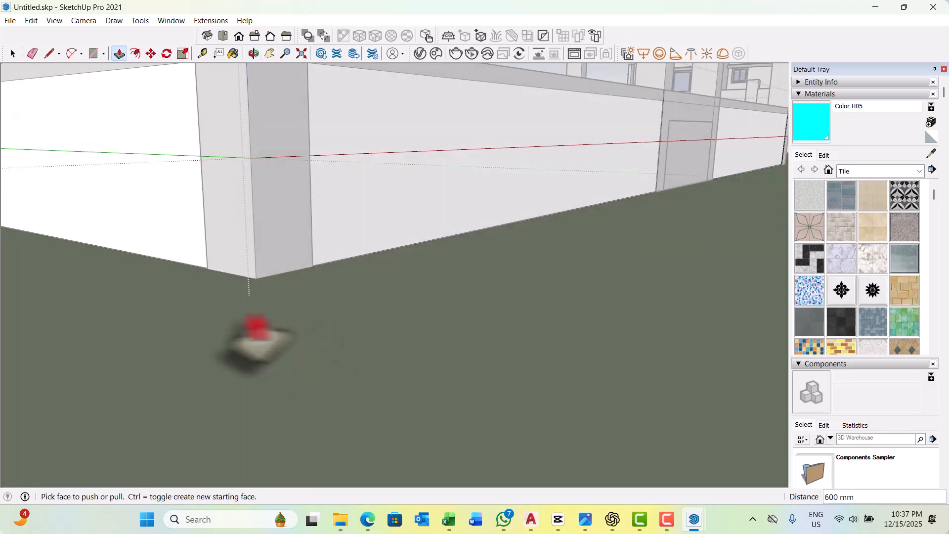
scroll(255, 313, down, 3)
key(space)
scroll(348, 378, down, 5)
middle_drag(371, 377, 336, 316)
scroll(398, 233, up, 8)
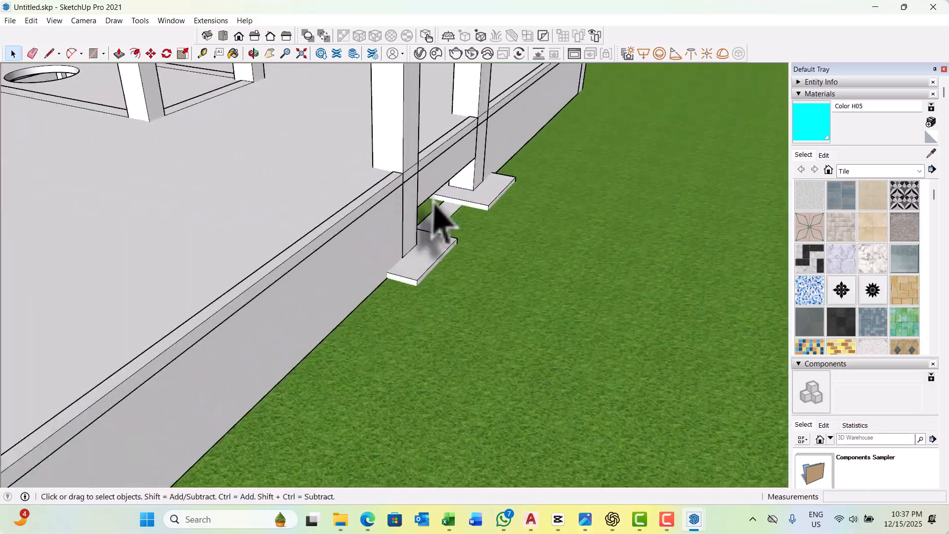
middle_drag(435, 222, 470, 143)
scroll(410, 180, up, 2)
scroll(447, 187, up, 2)
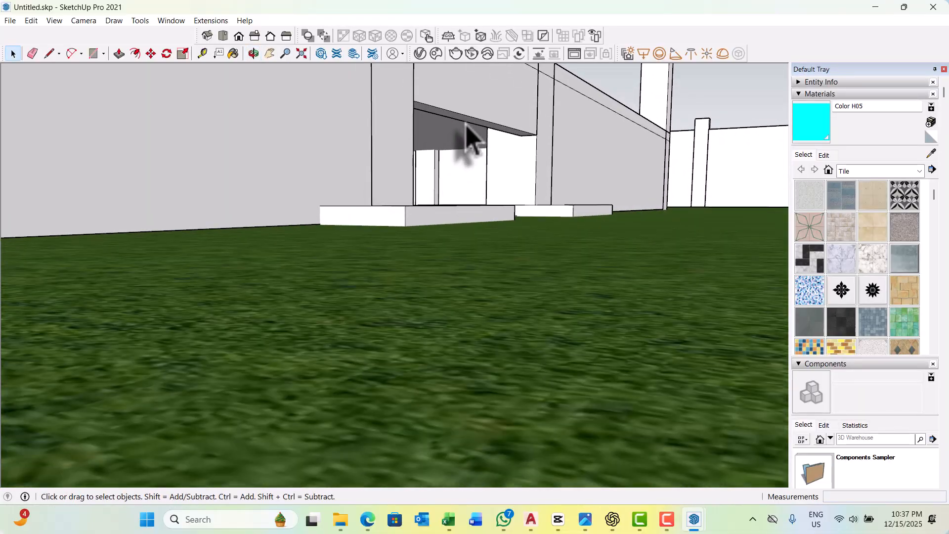
key(p)
scroll(467, 136, down, 2)
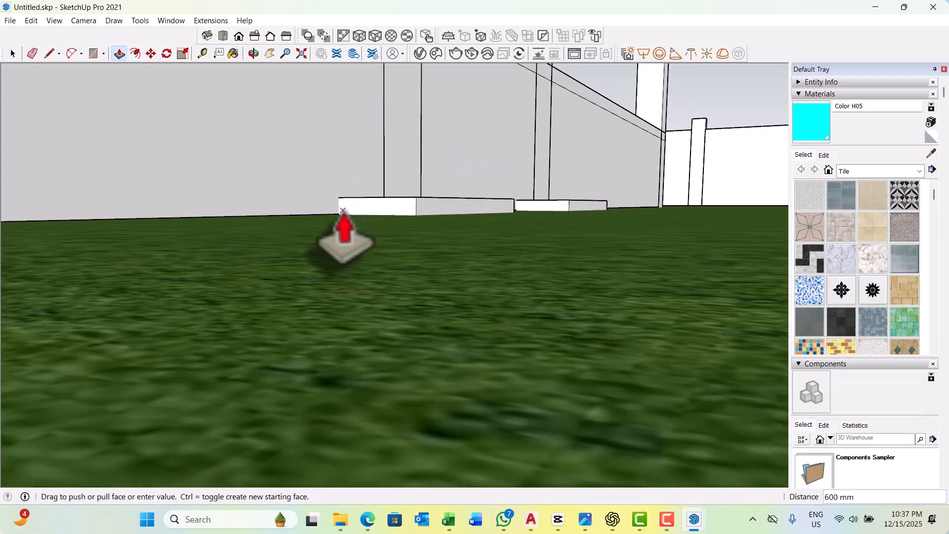
key(space)
Measure the height of the extended plinth beam on the short side near the corner column.
scroll(414, 266, down, 4)
middle_drag(604, 168, 463, 327)
scroll(568, 272, down, 4)
scroll(557, 247, down, 5)
scroll(477, 364, up, 3)
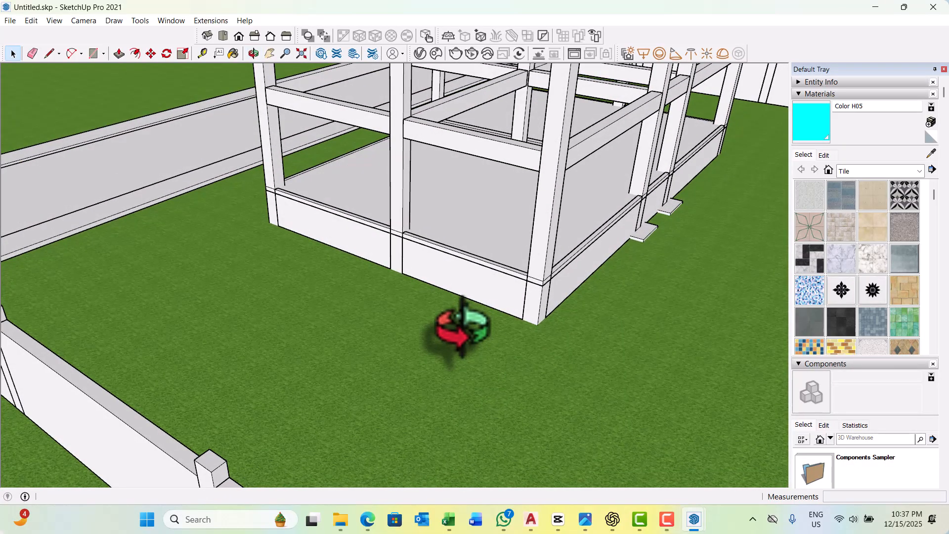
scroll(534, 250, up, 2)
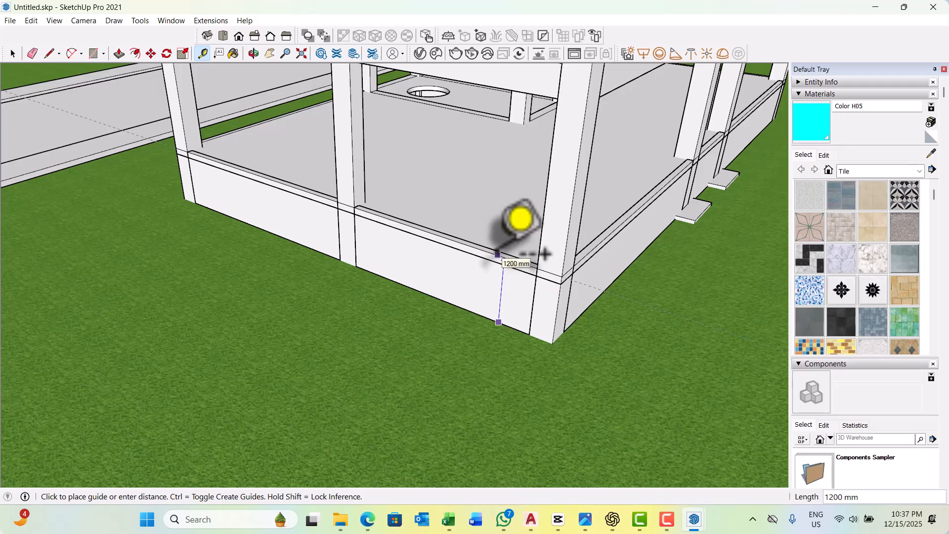
key(space)
scroll(493, 294, down, 3)
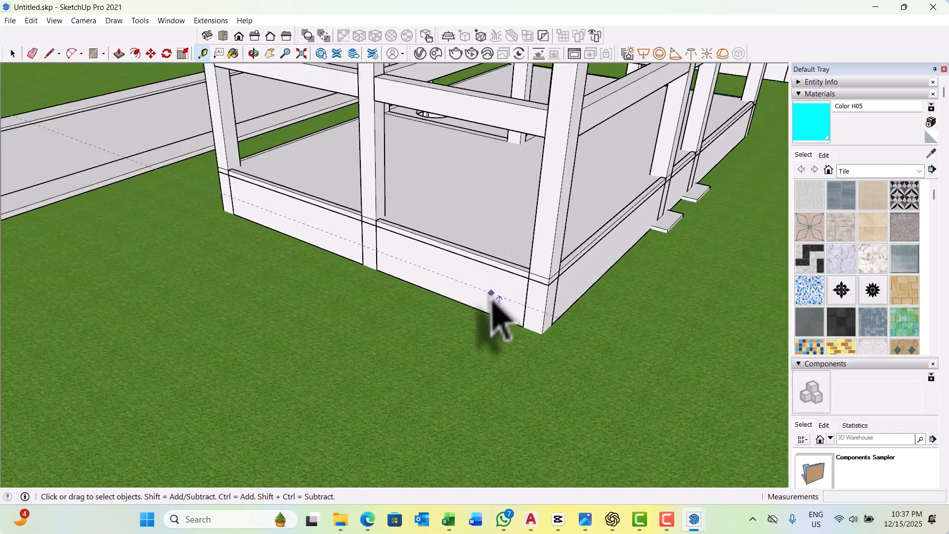
Examine the frame building from several sides, including its closed plinth, the exposed footings and the boundary wall.
middle_drag(582, 339, 542, 322)
scroll(538, 329, down, 2)
scroll(549, 344, down, 2)
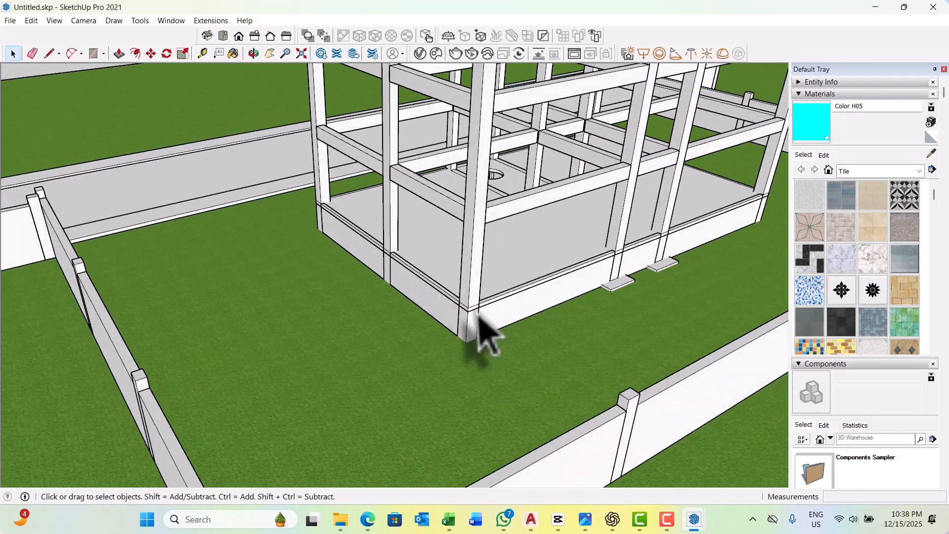
middle_drag(483, 333, 413, 275)
scroll(467, 327, down, 3)
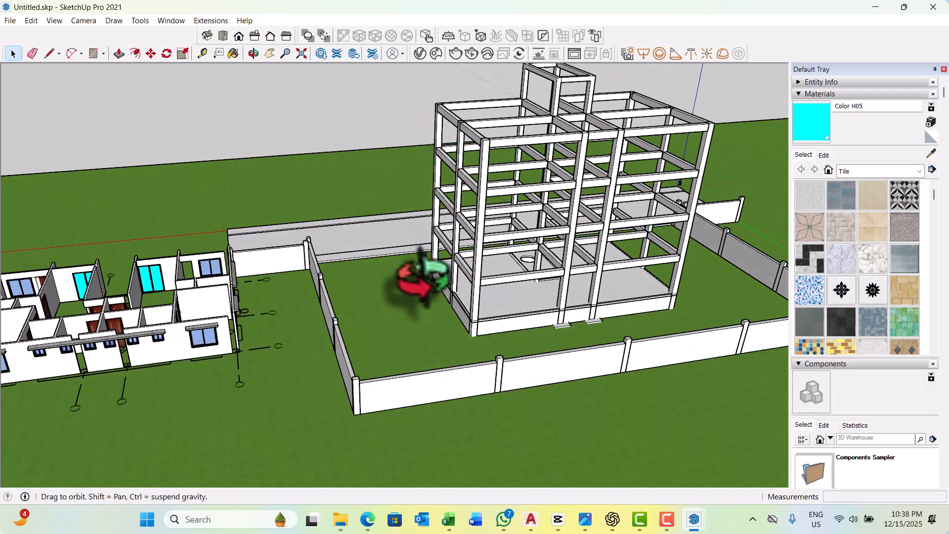
scroll(562, 324, down, 2)
middle_drag(562, 324, 371, 257)
middle_drag(467, 306, 378, 331)
scroll(480, 316, up, 5)
scroll(350, 272, down, 4)
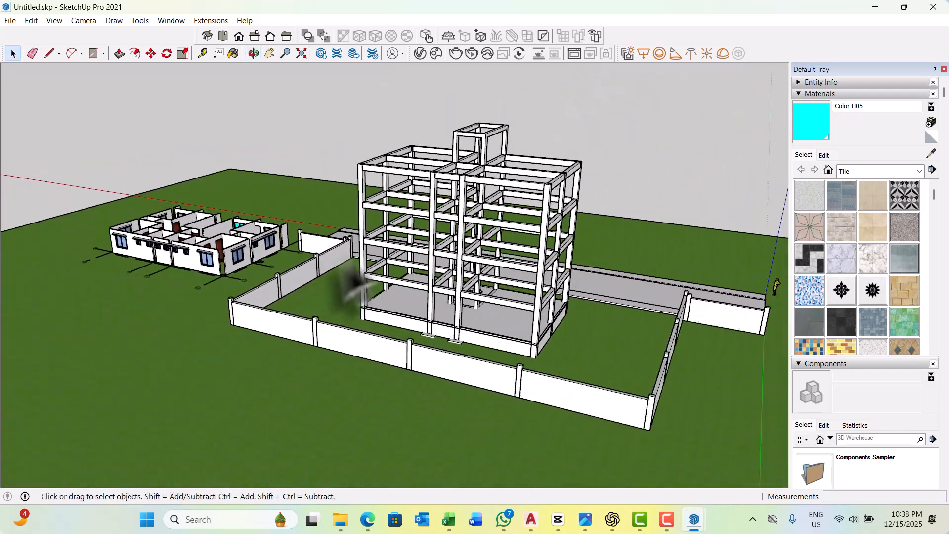
Check the frame building's base and its beam levels floor by floor, from the first storey up to the roof.
middle_drag(512, 294, 478, 332)
scroll(474, 332, up, 4)
scroll(442, 334, up, 6)
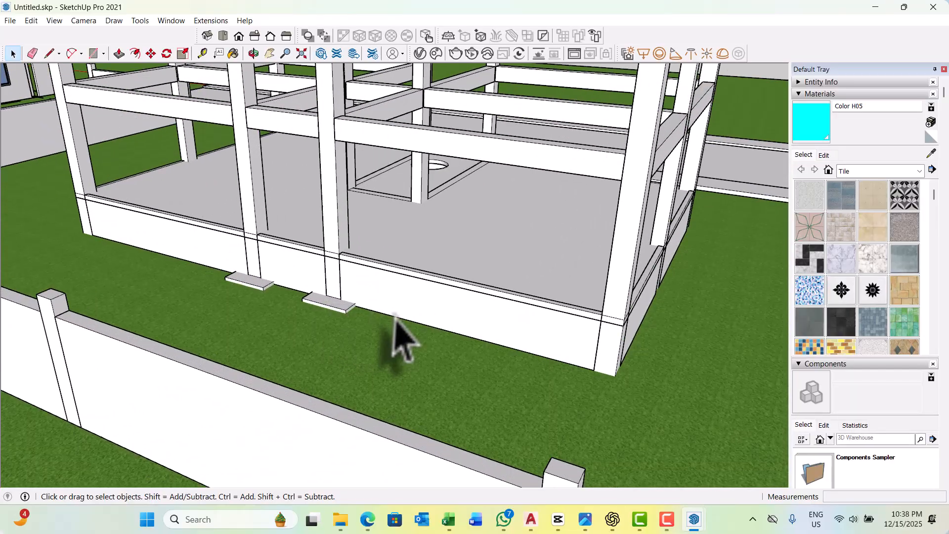
middle_drag(396, 317, 384, 311)
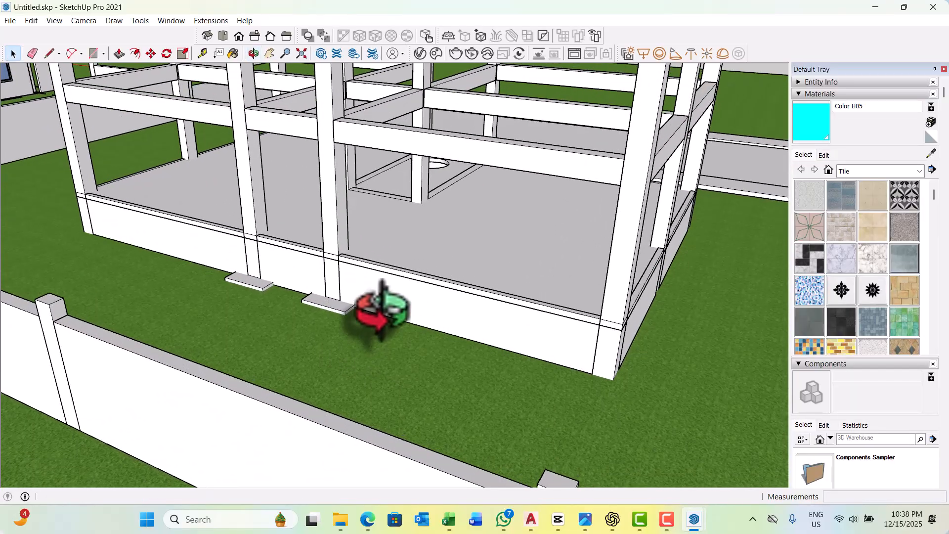
scroll(339, 303, down, 5)
middle_drag(454, 311, 473, 332)
scroll(450, 326, up, 3)
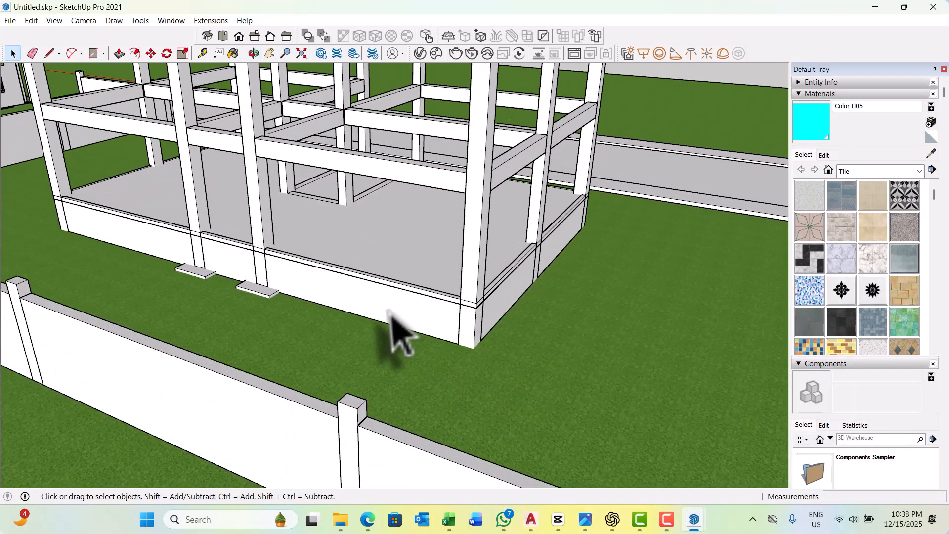
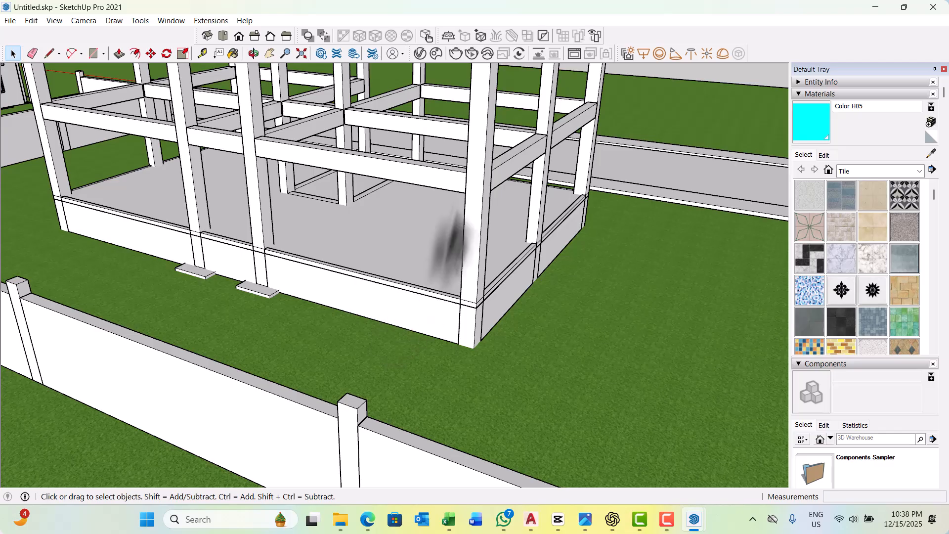
click(450, 182)
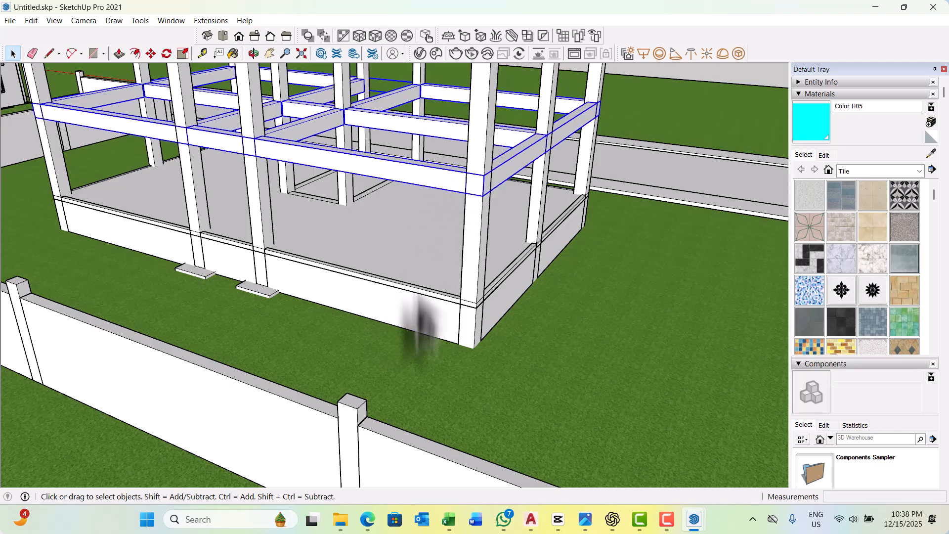
scroll(417, 322, down, 4)
click(388, 134)
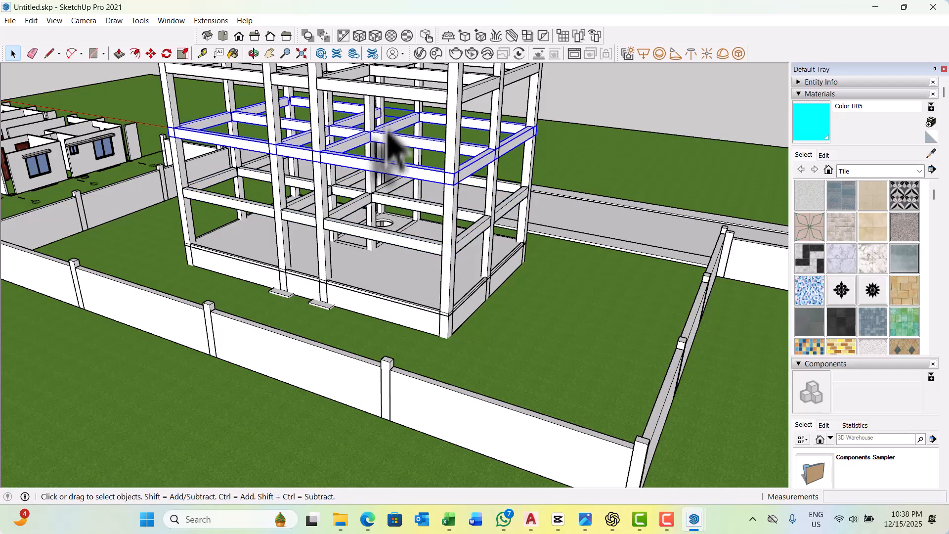
click(398, 95)
scroll(408, 282, down, 3)
middle_drag(436, 260, 435, 291)
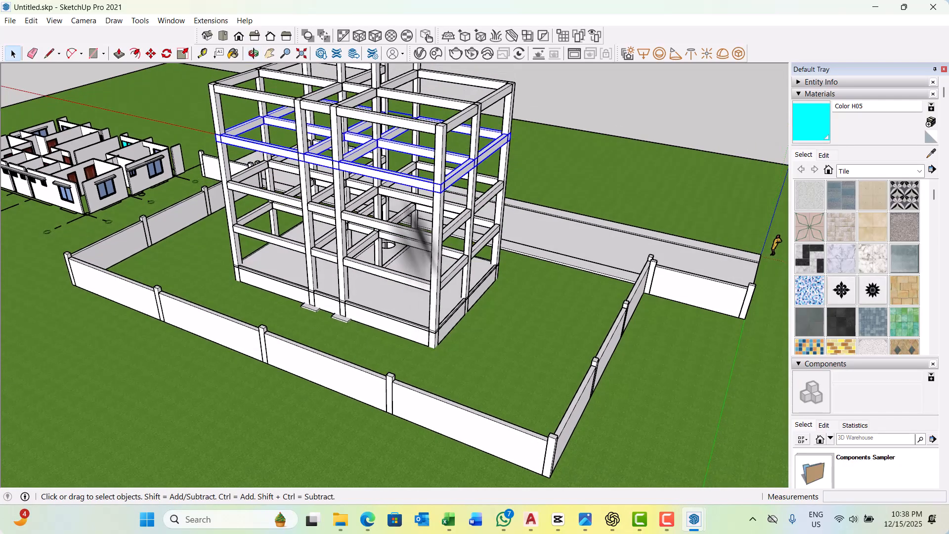
click(376, 119)
scroll(391, 281, down, 3)
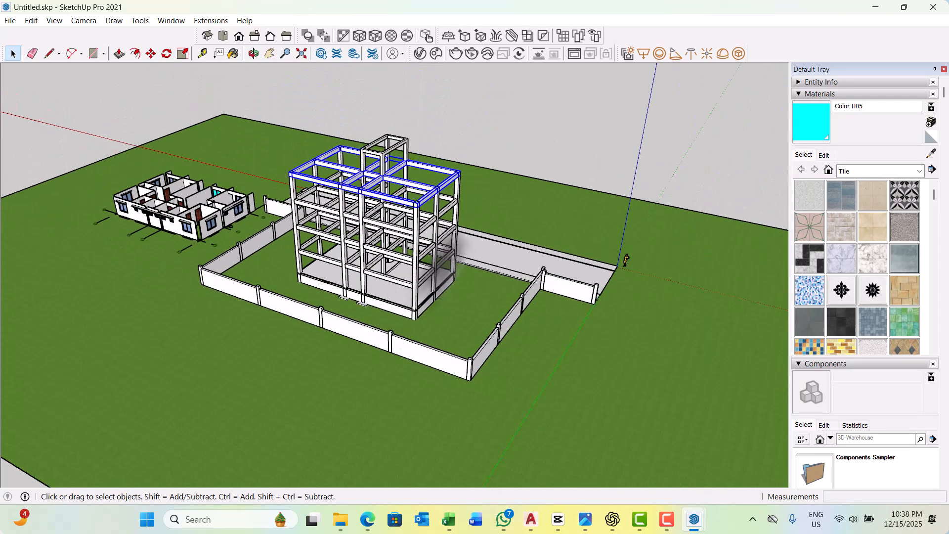
Remove the 600 mm downward extensions from the base beams around the building's perimeter.
scroll(445, 297, up, 6)
middle_drag(371, 361, 371, 329)
scroll(370, 331, up, 5)
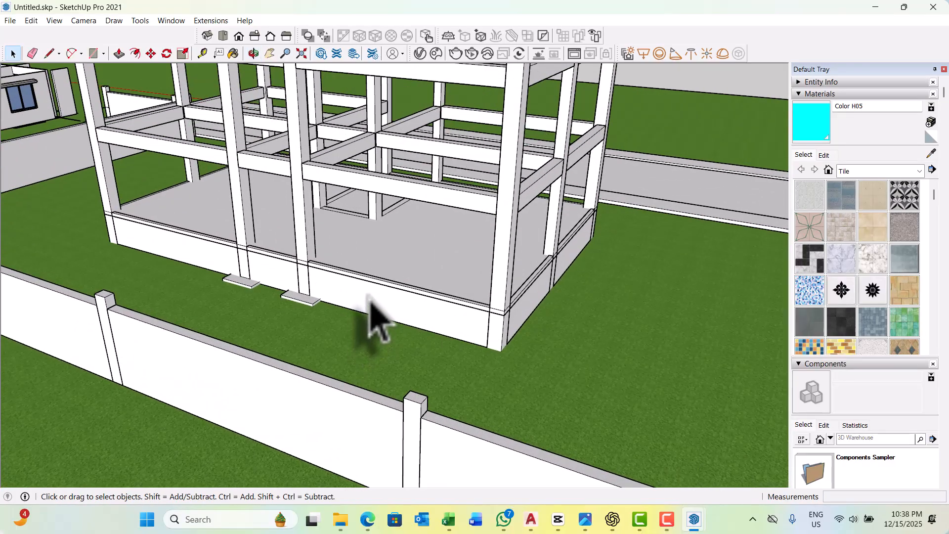
double_click(370, 296)
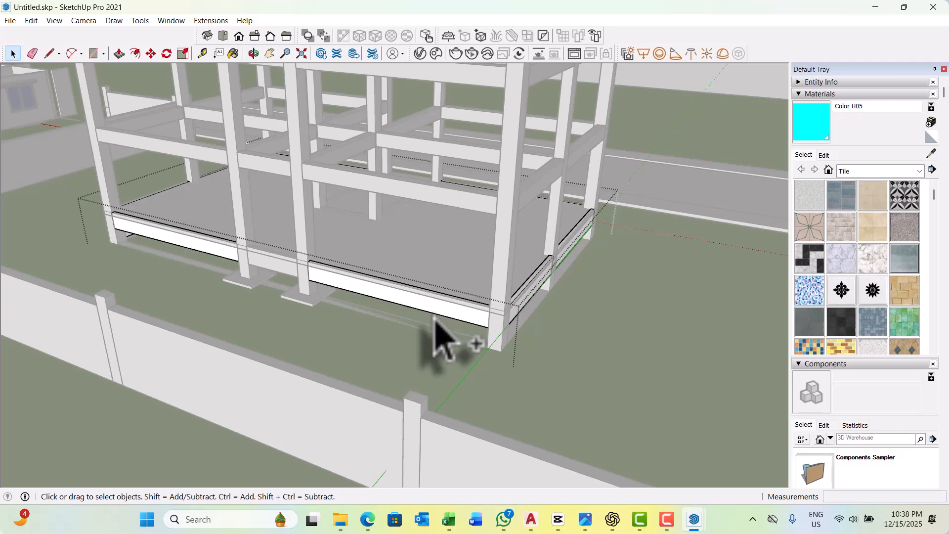
middle_drag(417, 322, 243, 358)
scroll(237, 306, up, 4)
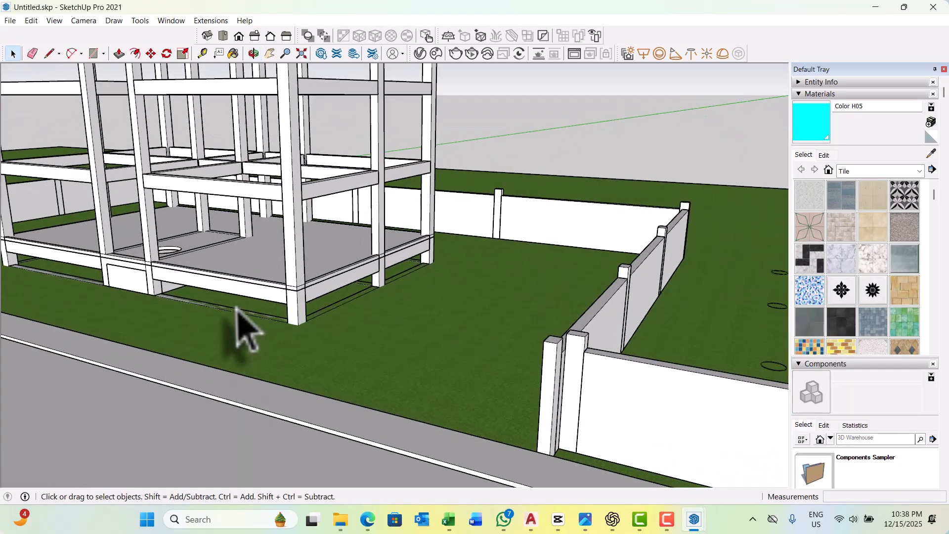
Try to measure from the underside of the road-facing base beam near the corner column.
click(254, 286)
scroll(269, 294, down, 3)
scroll(329, 343, up, 2)
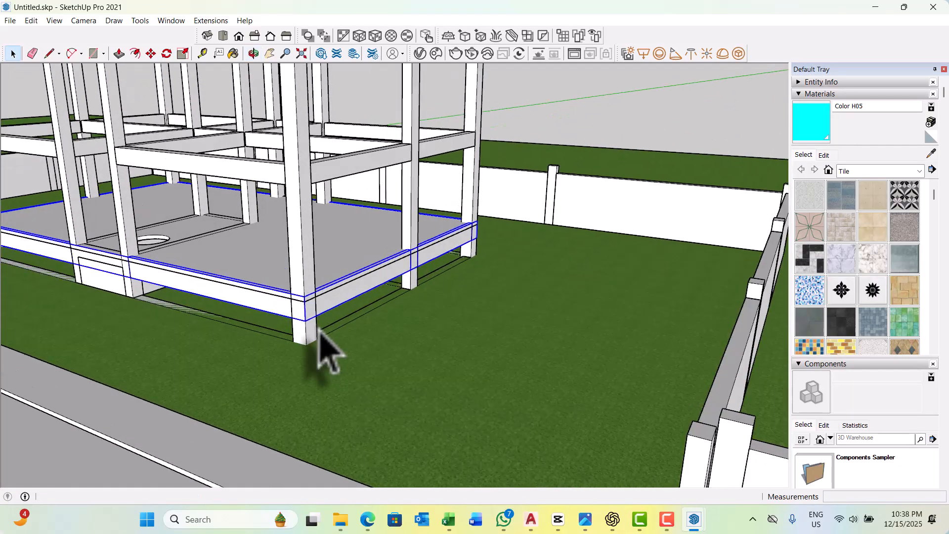
scroll(329, 318, up, 2)
middle_drag(328, 318, 290, 303)
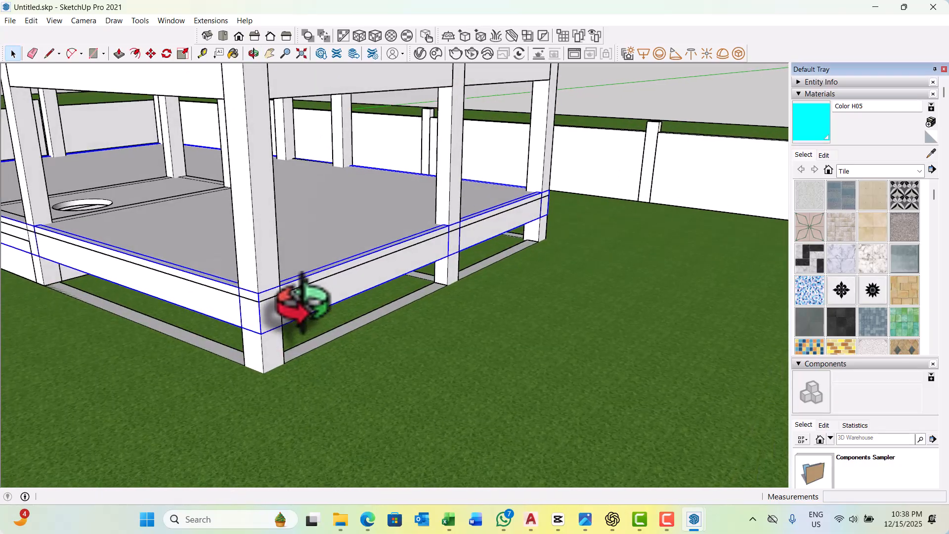
key(t)
scroll(314, 309, up, 2)
click(322, 311)
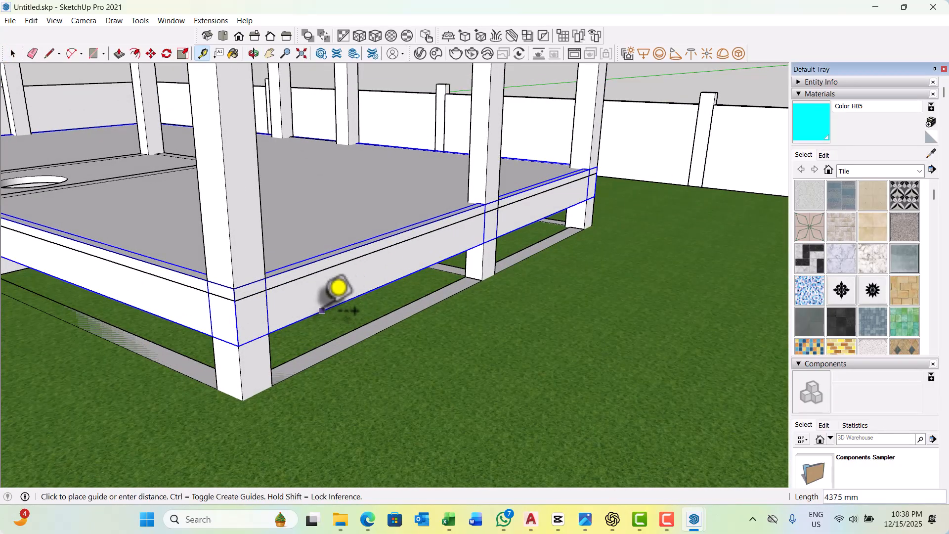
key(space)
scroll(320, 281, down, 2)
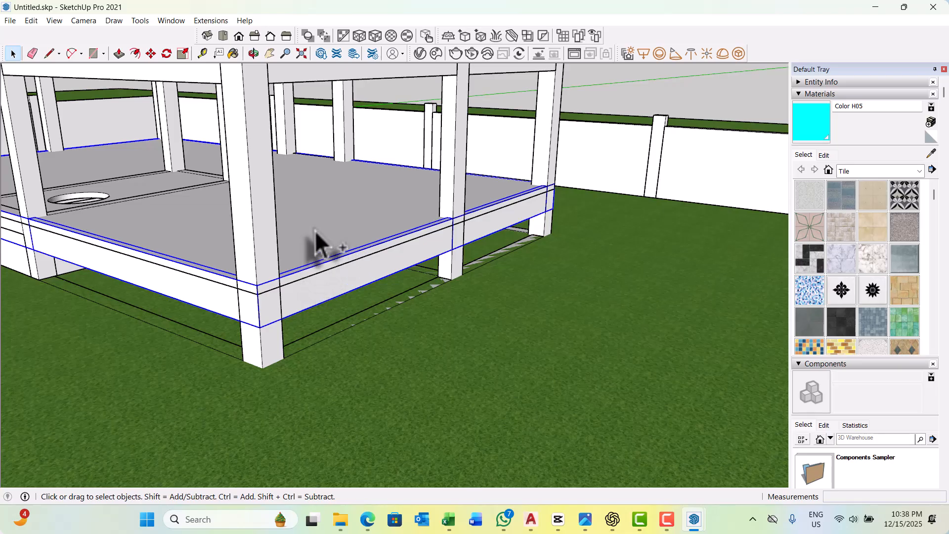
Move the ground slab and its base beams down 600 mm so their corner meets the column at ground level.
scroll(334, 356, down, 4)
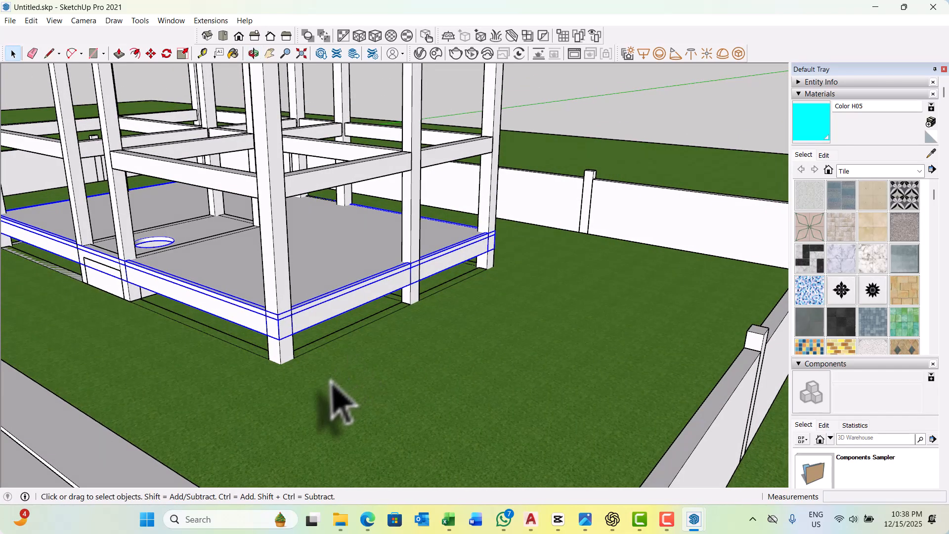
scroll(277, 391, up, 3)
key(m)
scroll(311, 361, up, 2)
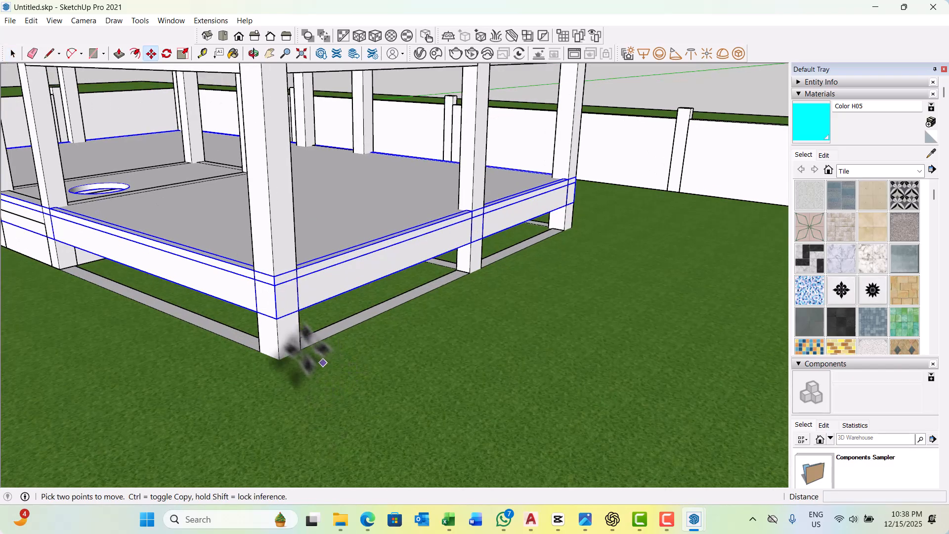
click(279, 318)
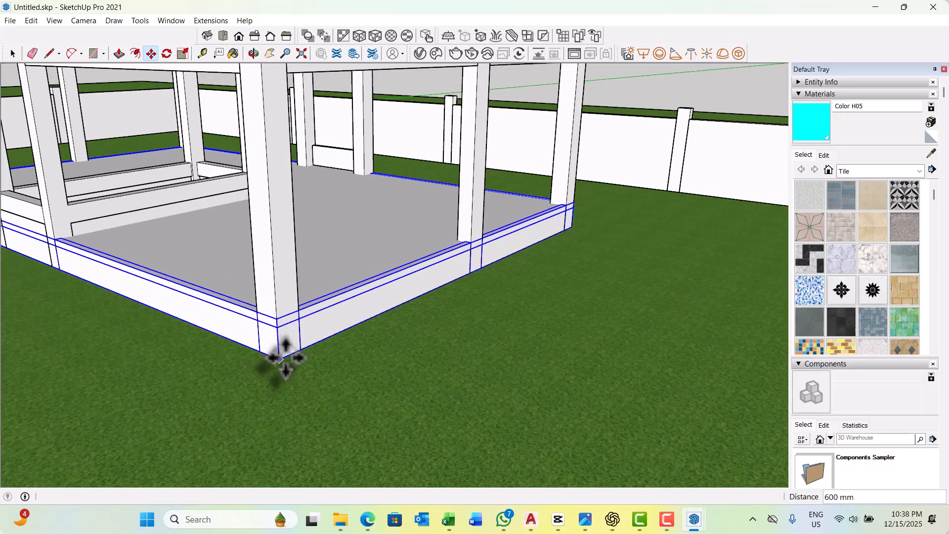
click(280, 359)
scroll(304, 386, down, 4)
key(space)
scroll(294, 387, down, 2)
click(548, 164)
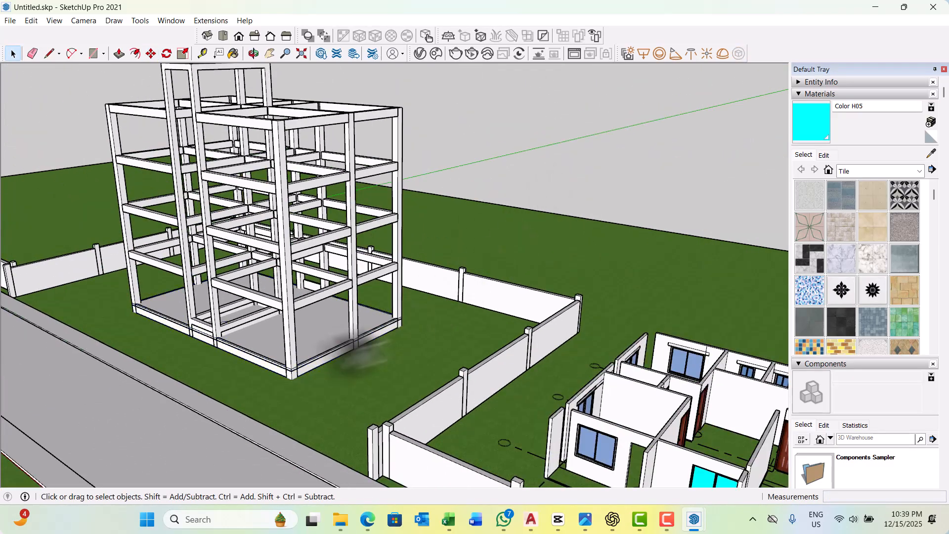
Hide the grass ground surface to expose the column and core footings beneath the building.
scroll(232, 335, up, 5)
middle_drag(218, 346, 201, 387)
scroll(198, 381, up, 3)
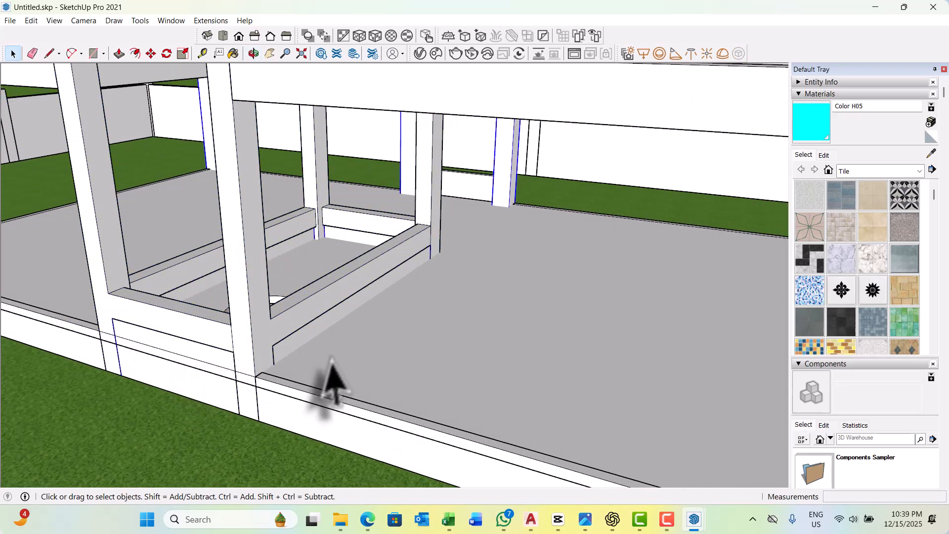
scroll(309, 341, down, 5)
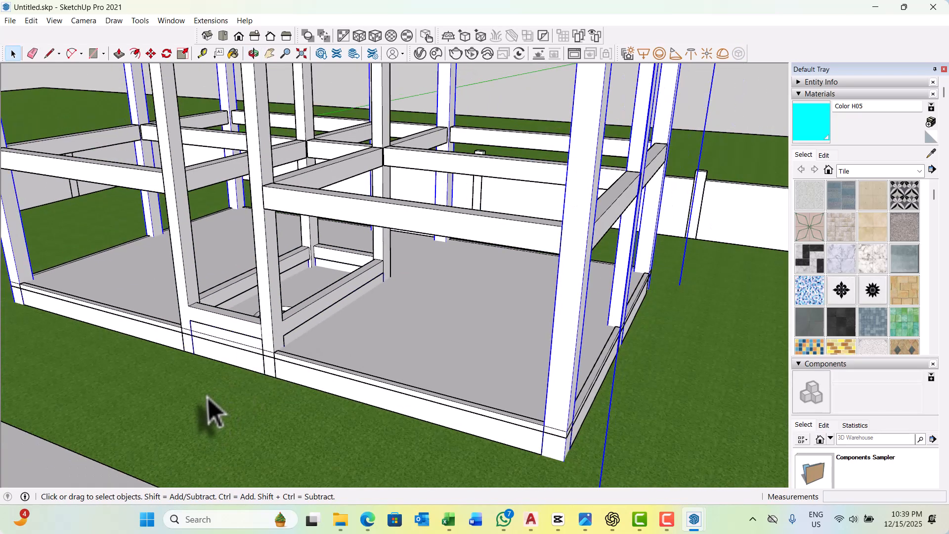
right_click(213, 412)
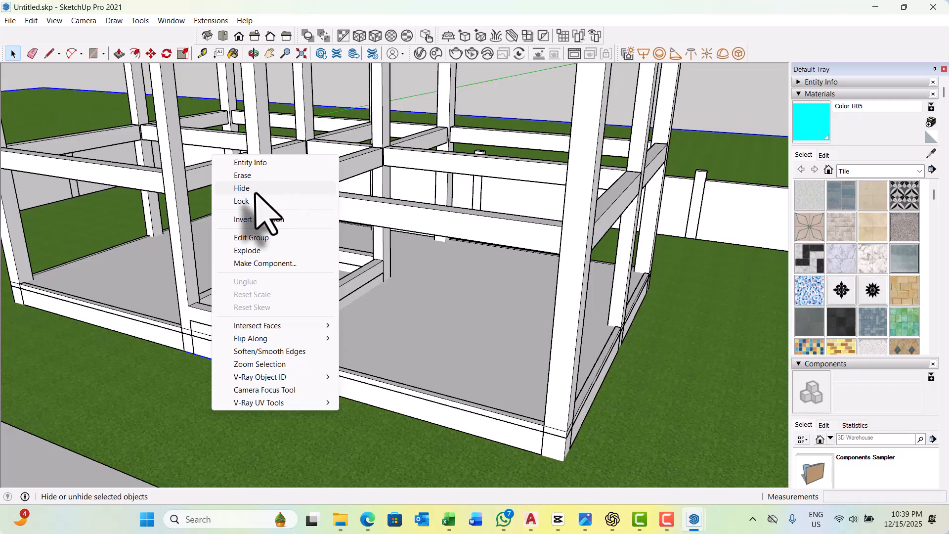
scroll(307, 343, up, 10)
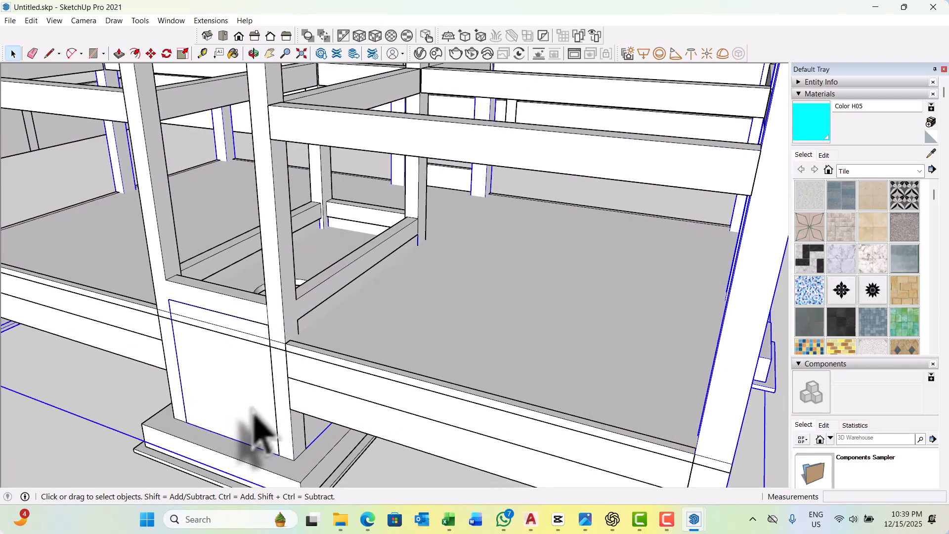
Examine the central core's footing and thin base pad, checking which core members are grouped with them.
middle_drag(253, 415, 257, 320)
scroll(277, 346, down, 4)
scroll(285, 357, up, 3)
middle_drag(297, 359, 268, 429)
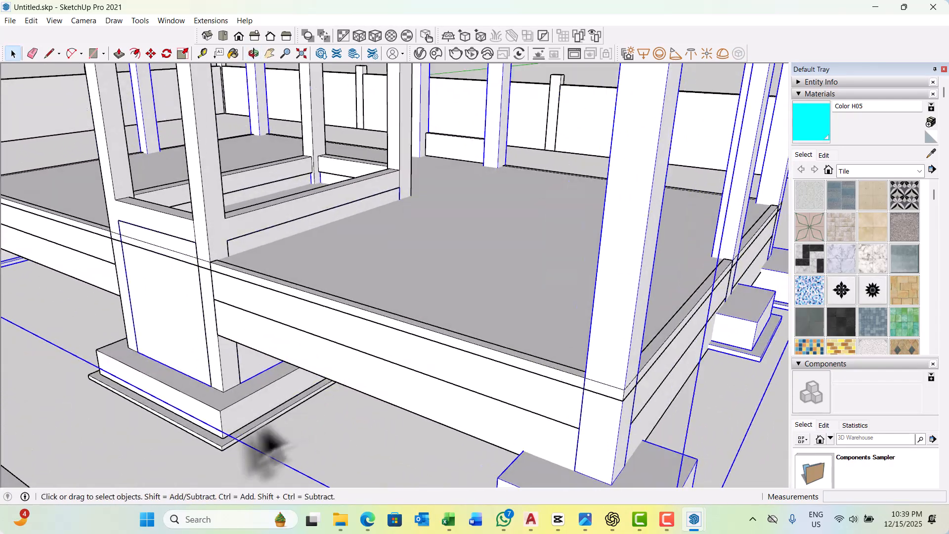
scroll(267, 445, up, 3)
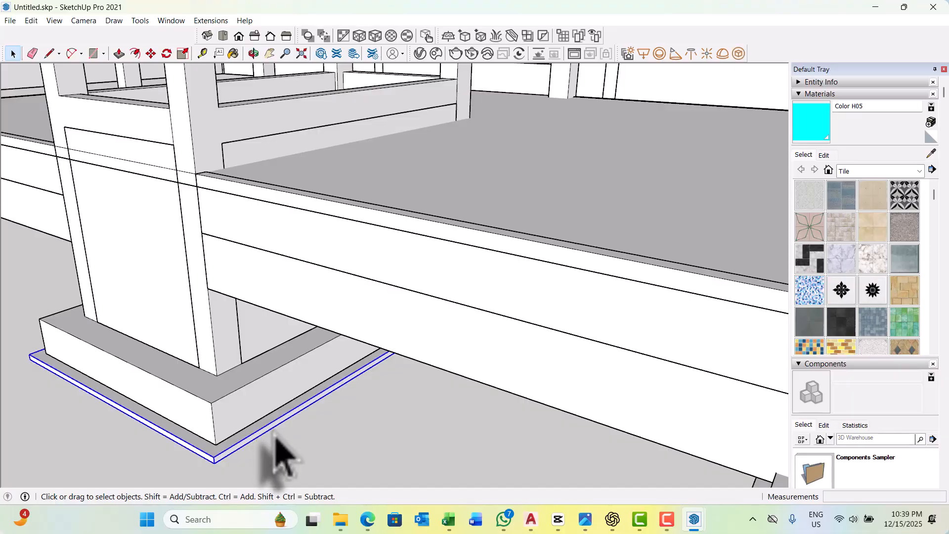
ctrl+click(260, 414)
scroll(260, 415, down, 4)
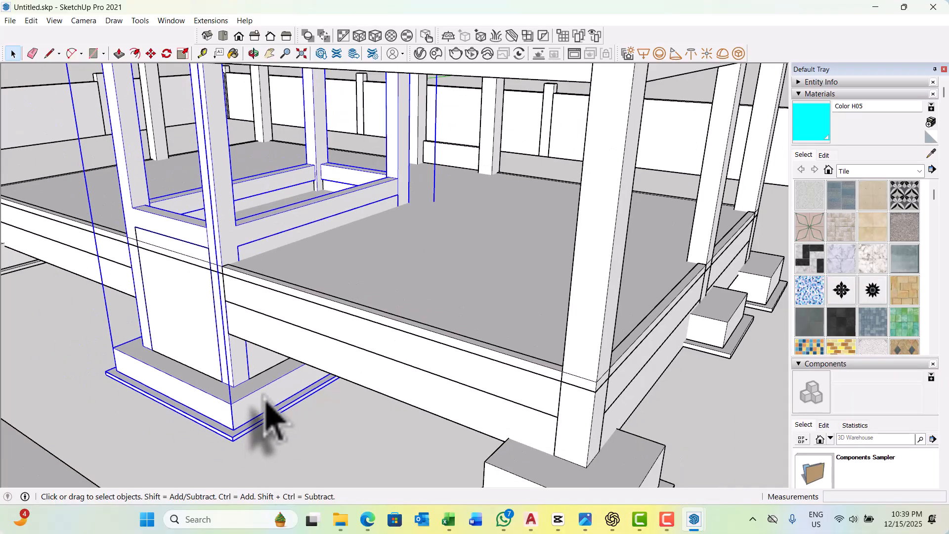
scroll(186, 329, up, 1)
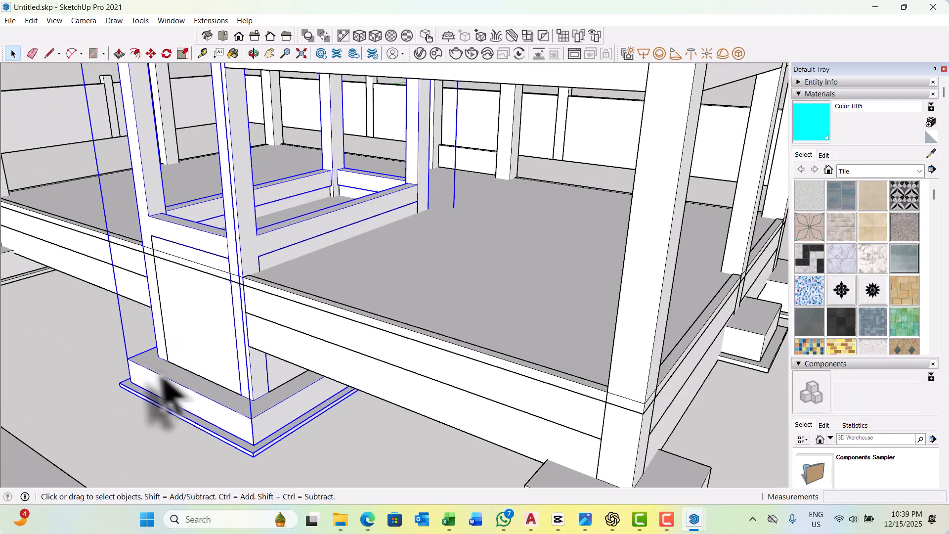
scroll(198, 376, down, 3)
middle_drag(249, 361, 334, 345)
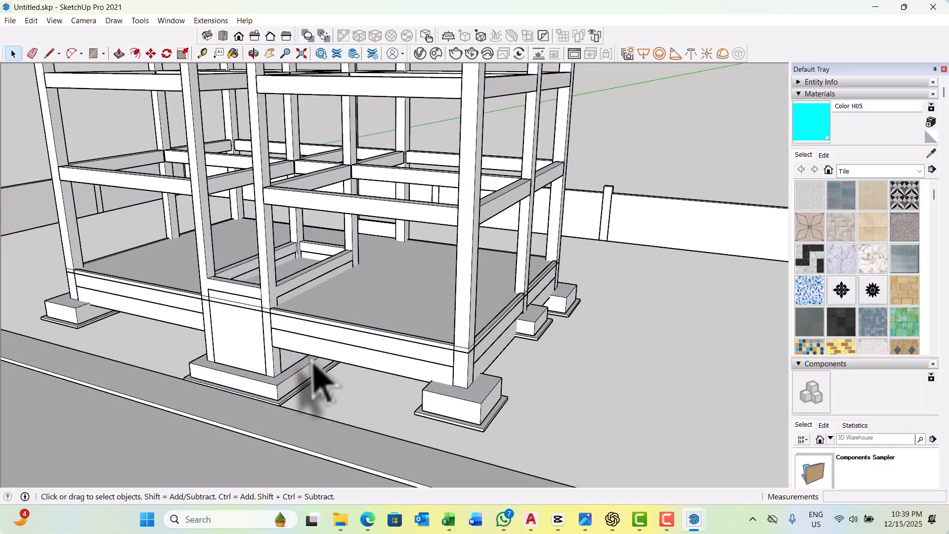
Compare the core's base with the outer columns and their footings, checking which columns are grouped together.
middle_drag(303, 368, 287, 339)
scroll(296, 307, up, 4)
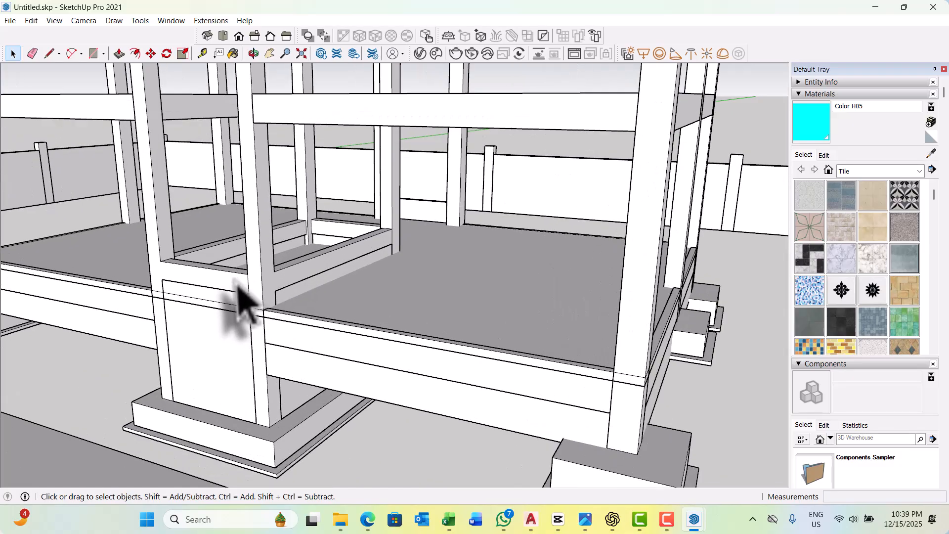
scroll(303, 307, down, 6)
middle_drag(333, 322, 296, 356)
scroll(294, 326, up, 3)
shift+click(294, 269)
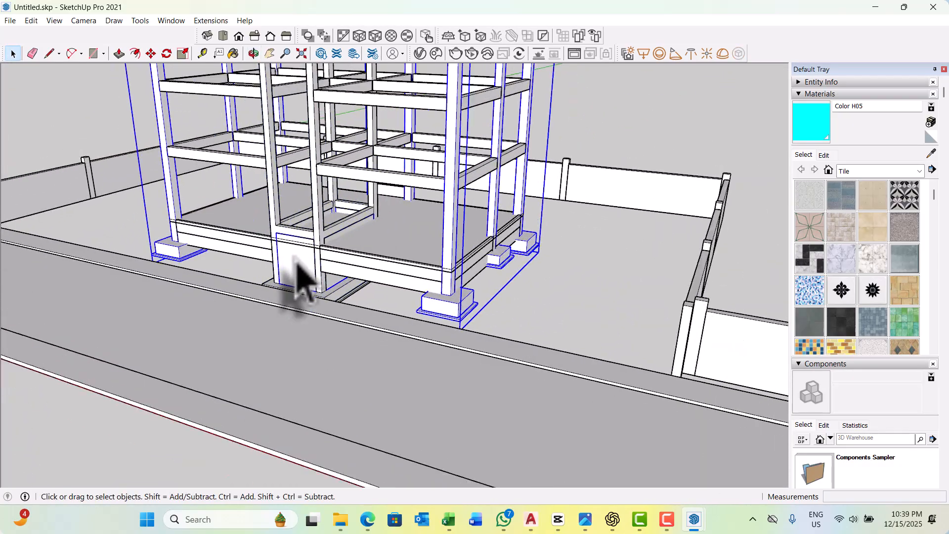
scroll(307, 279, down, 3)
scroll(312, 292, down, 3)
click(523, 205)
Move the central core's columns, footing and thin base pad down together to match the lowered ground slab.
scroll(403, 282, up, 7)
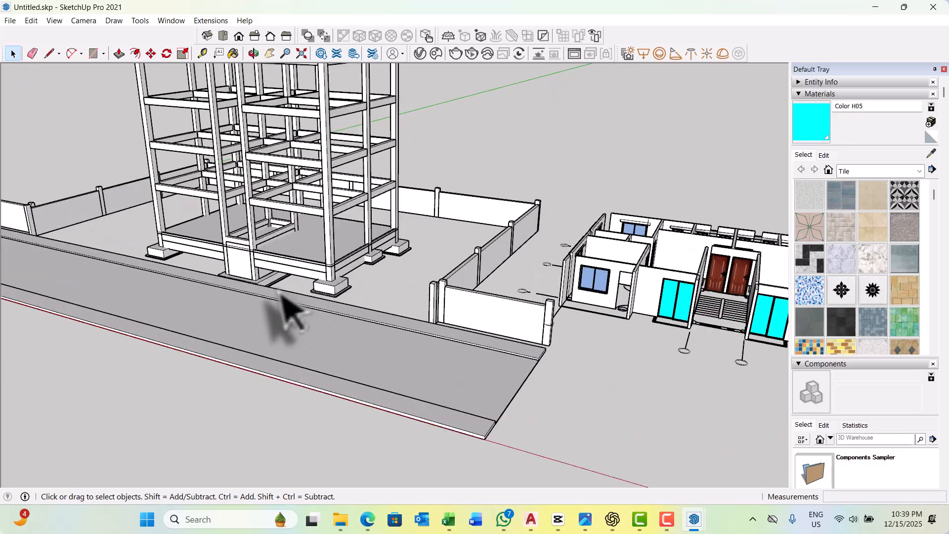
scroll(307, 280, up, 5)
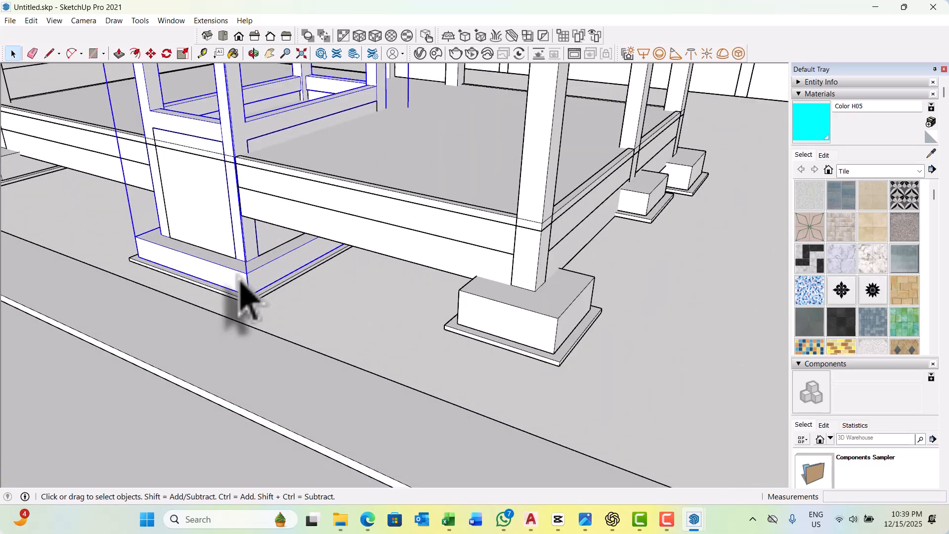
scroll(243, 291, down, 2)
scroll(262, 326, up, 5)
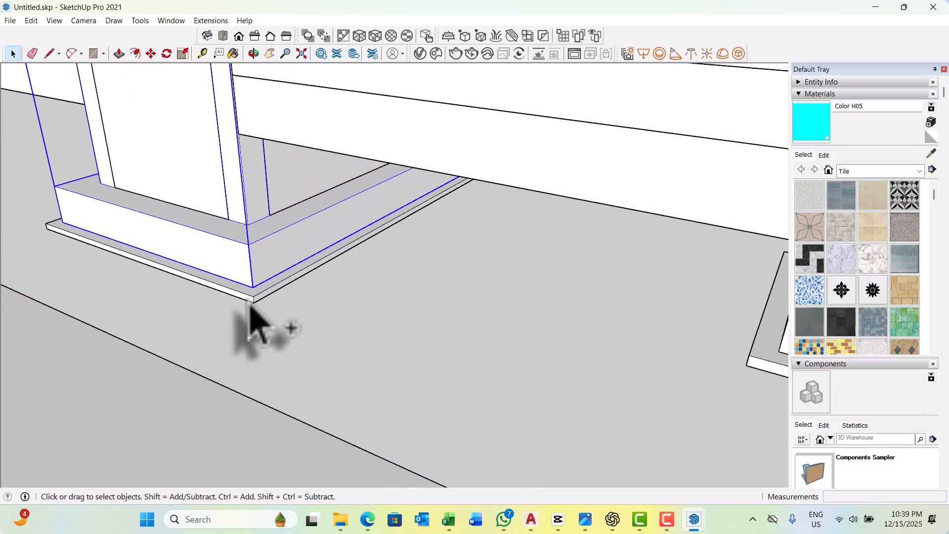
scroll(262, 321, down, 6)
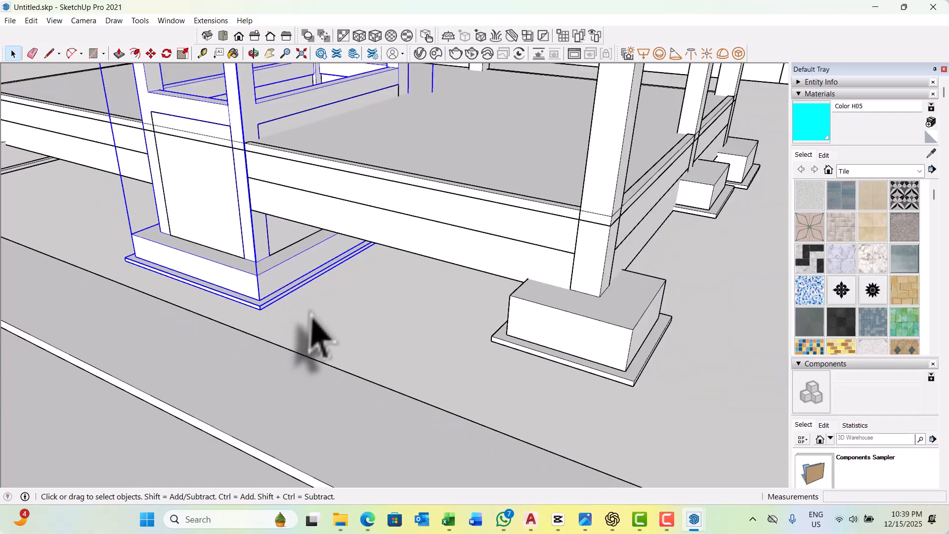
scroll(284, 351, down, 6)
middle_drag(336, 317, 837, 318)
scroll(424, 322, up, 6)
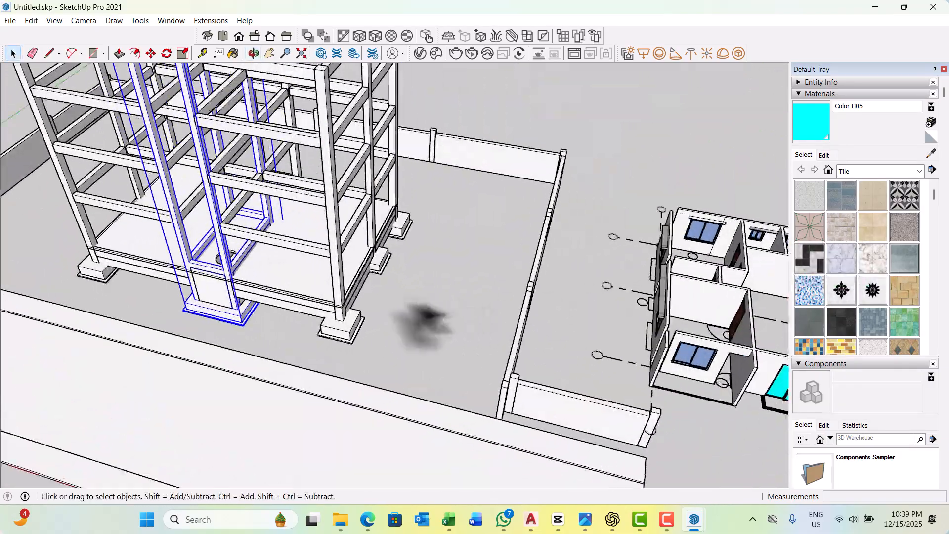
scroll(186, 303, up, 3)
middle_drag(187, 304, 180, 250)
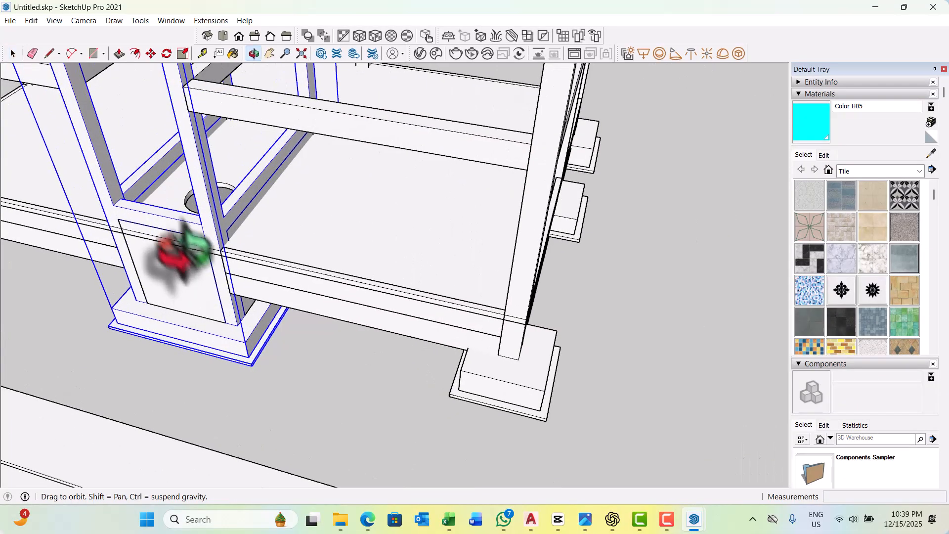
scroll(212, 230, up, 4)
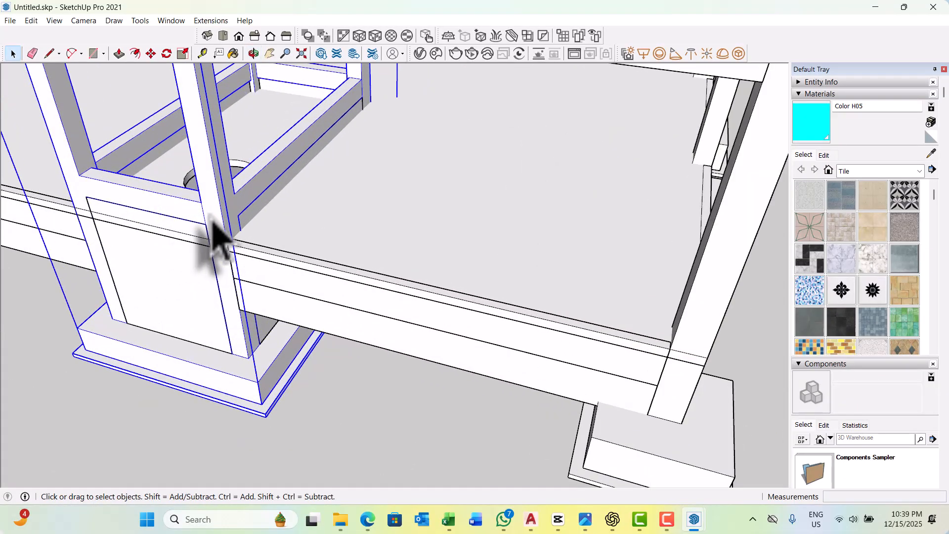
scroll(232, 202, up, 2)
click(238, 191)
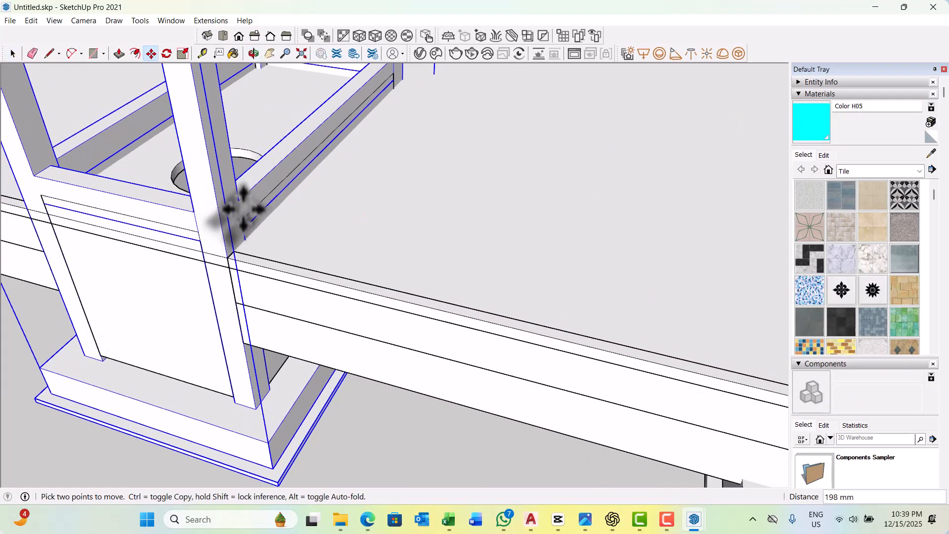
scroll(262, 257, down, 3)
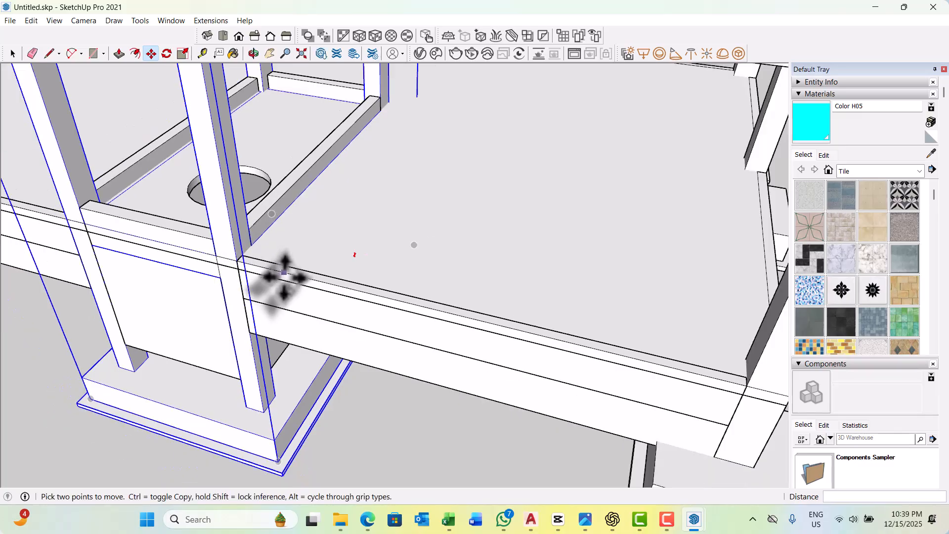
key(space)
Inside the outer column group, move the core's walls and beam frame down 600 mm so they rest on the core footing.
scroll(213, 277, up, 1)
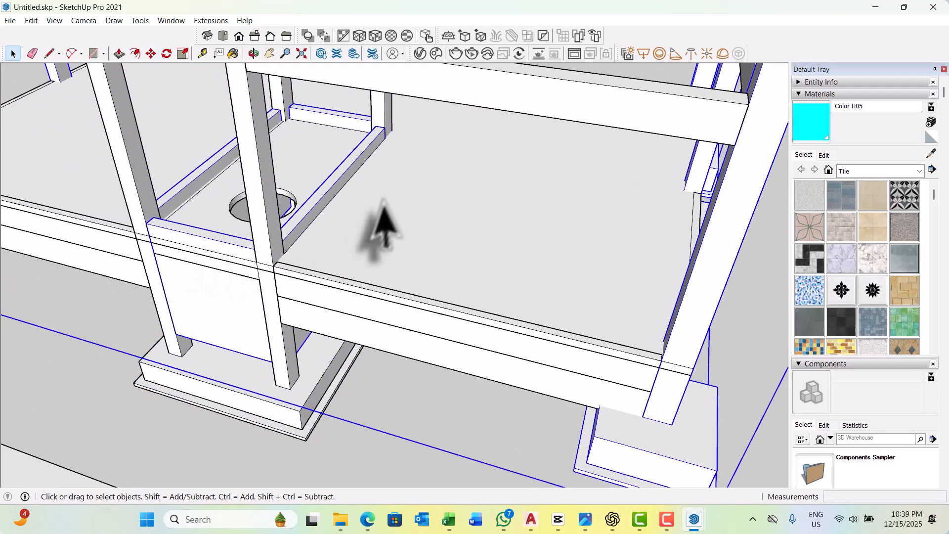
scroll(297, 311, down, 3)
scroll(250, 276, up, 3)
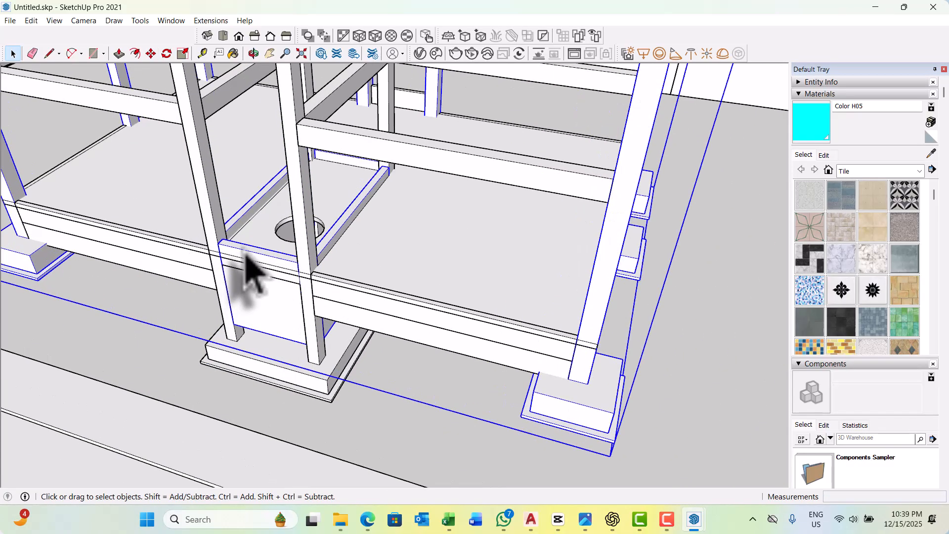
double_click(253, 276)
scroll(248, 259, up, 1)
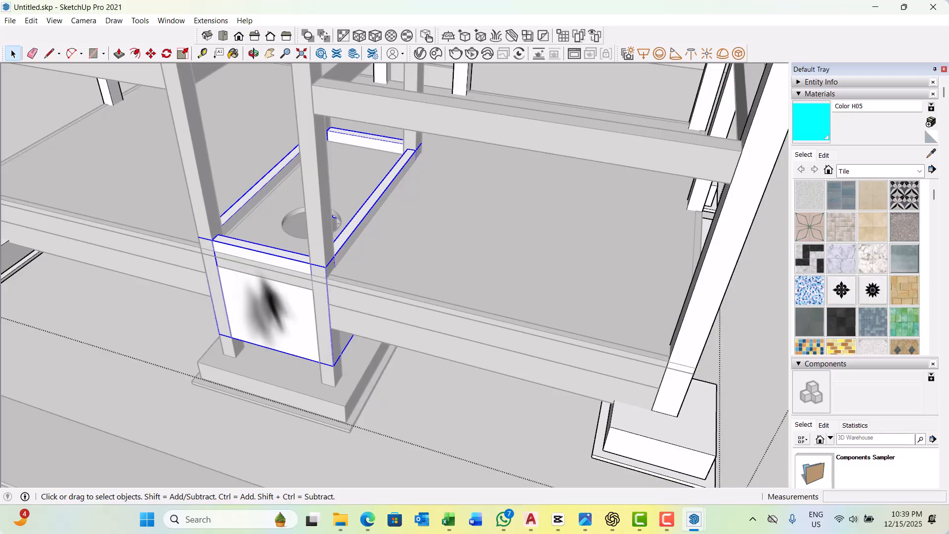
scroll(327, 376, up, 1)
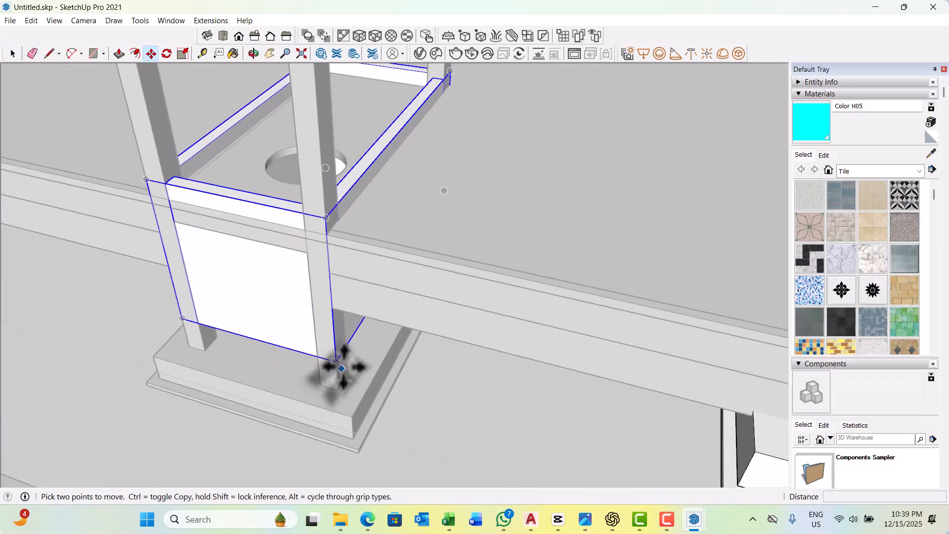
click(336, 362)
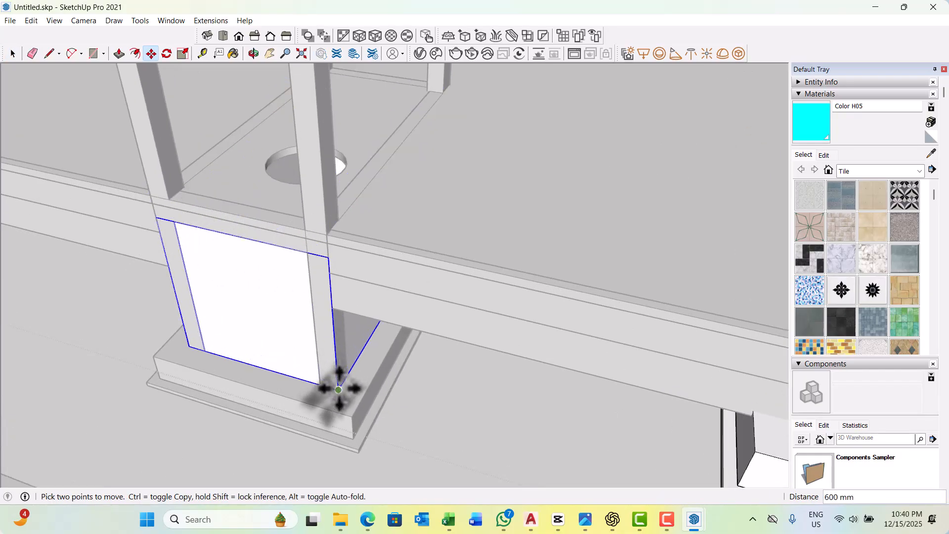
click(339, 389)
key(space)
scroll(369, 384, down, 3)
click(431, 426)
Inspect the lowered core, its wall panels and floor opening against the ground slab and surrounding beams.
middle_drag(395, 410, 358, 383)
scroll(326, 256, up, 4)
middle_drag(329, 254, 424, 318)
scroll(381, 318, down, 8)
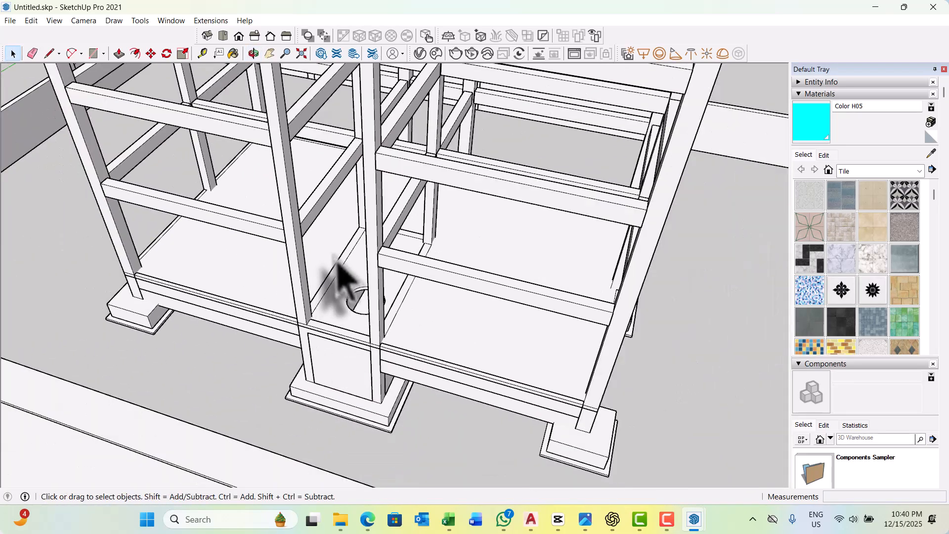
middle_drag(341, 277, 349, 259)
scroll(483, 383, up, 5)
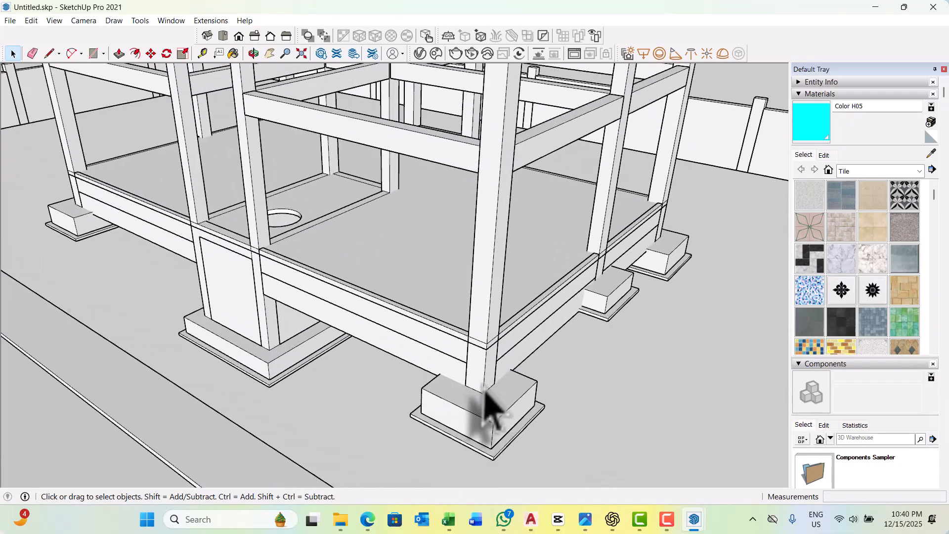
Examine the front corner column's footing and thin base pad, checking which columns and footings are grouped with them.
middle_drag(487, 403, 435, 409)
scroll(426, 395, up, 4)
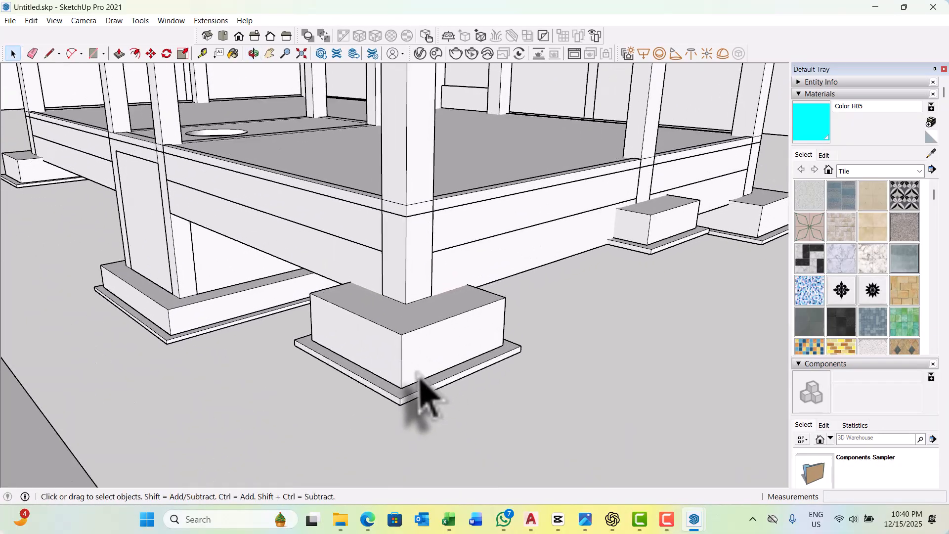
click(408, 366)
scroll(408, 366, down, 2)
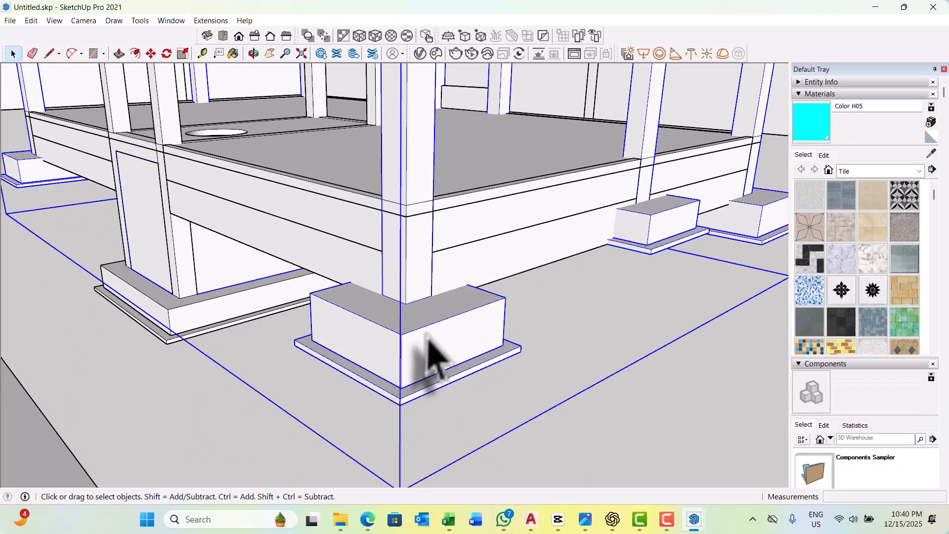
middle_drag(435, 360, 499, 368)
click(544, 336)
scroll(450, 301, up, 2)
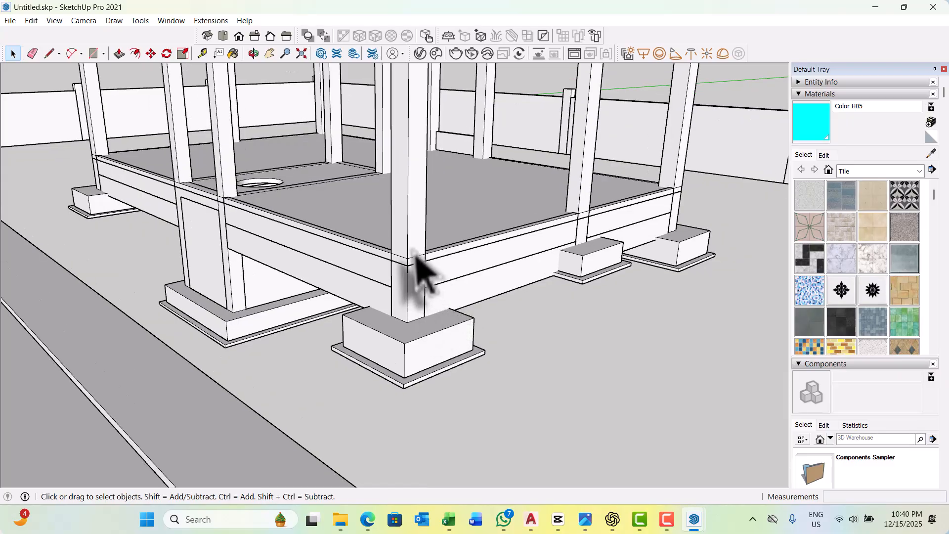
scroll(412, 330, up, 4)
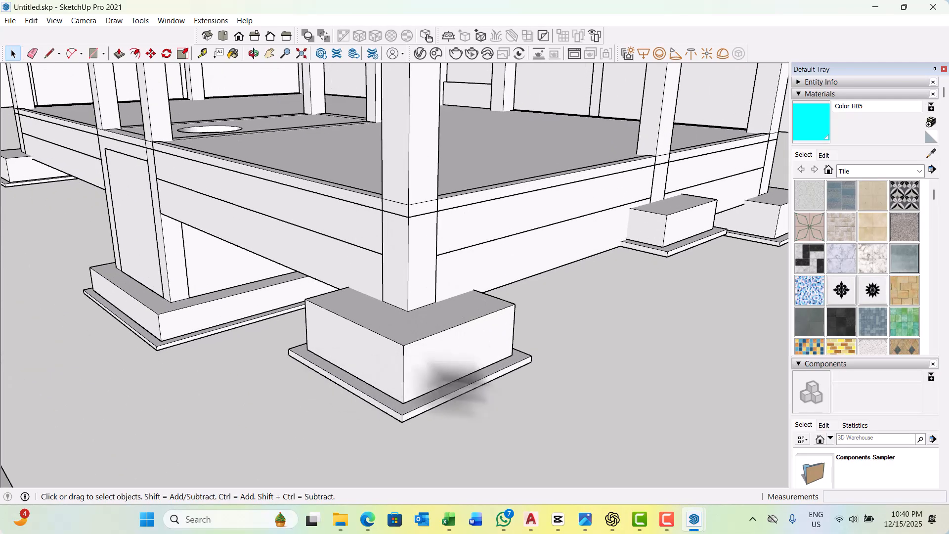
click(447, 381)
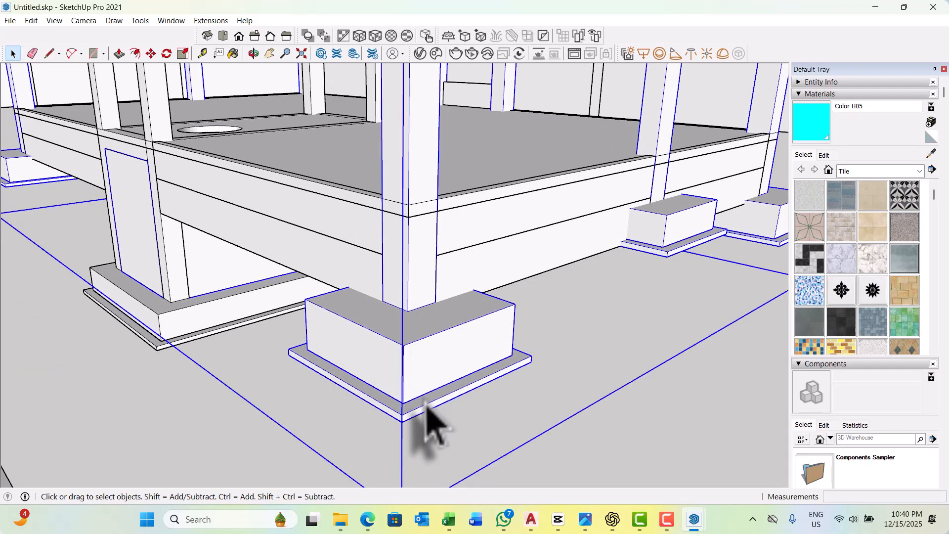
Move the thin base slab under the first corner column's footing down 600 mm along the vertical axis.
click(451, 421)
double_click(429, 410)
click(430, 409)
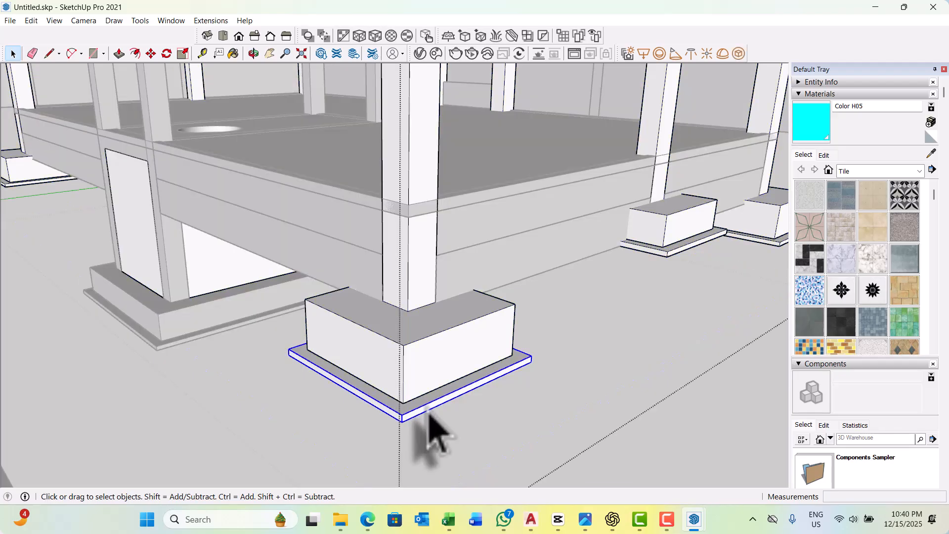
mouse_move(412, 414)
middle_down()
mouse_move(405, 416)
mouse_move(416, 414)
middle_up()
scroll(475, 415, down, 2)
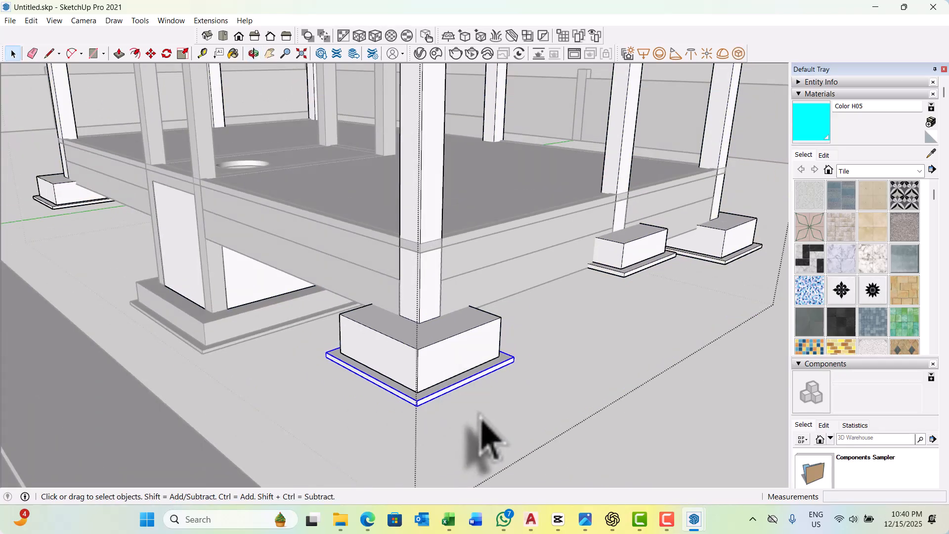
key(m)
scroll(418, 410, up, 2)
click(414, 397)
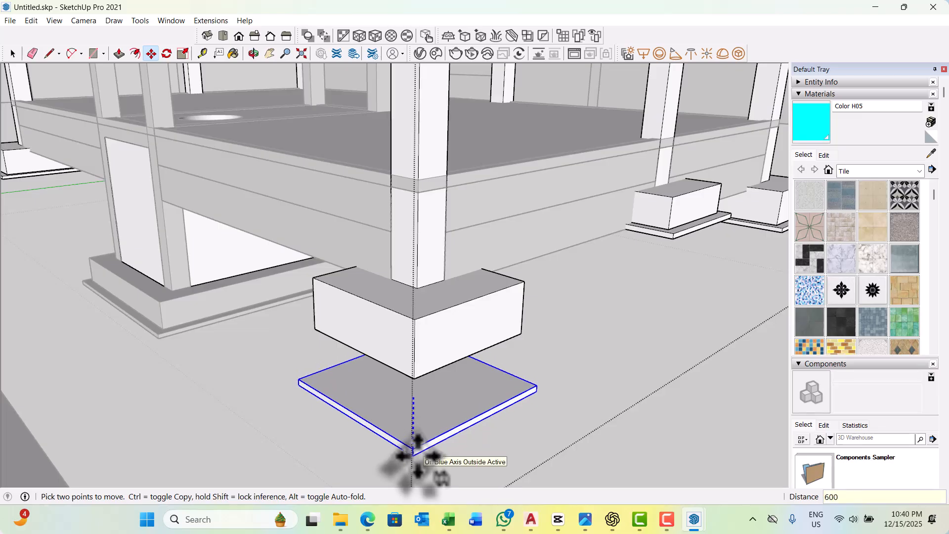
key(Return)
key(space)
scroll(486, 371, down, 3)
key(Escape)
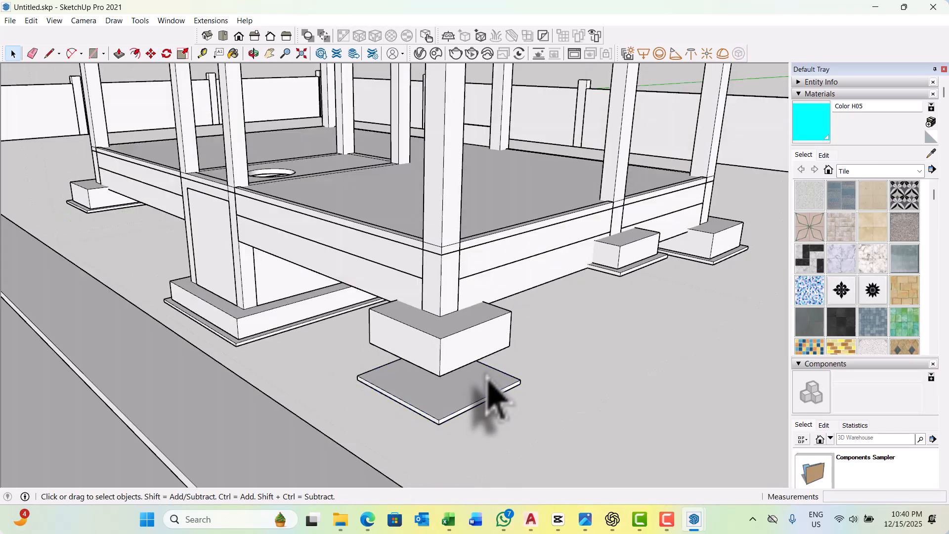
Lower the first corner column's footing block 600 mm so it rests on the lowered base slab, stretching the column with it.
middle_drag(489, 377, 586, 359)
double_click(586, 358)
double_click(586, 358)
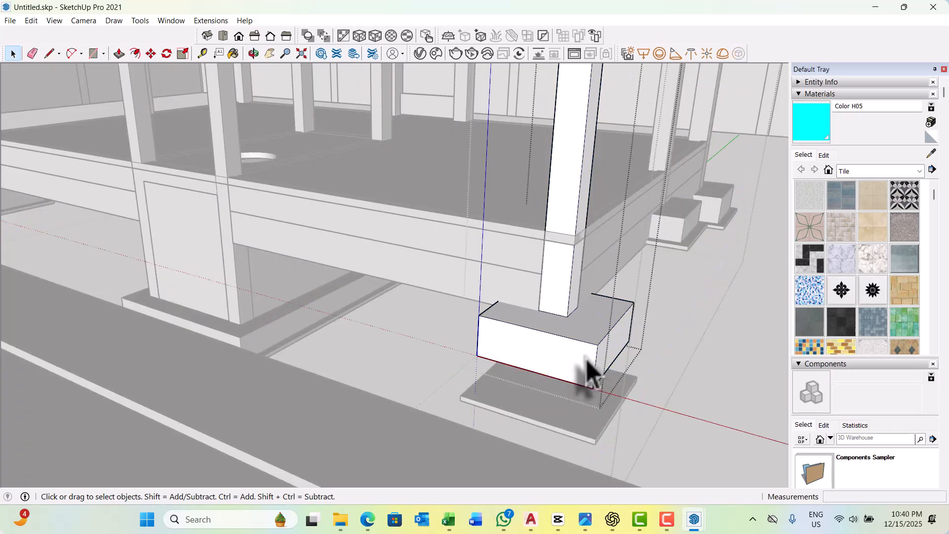
triple_click(585, 359)
middle_drag(504, 360, 517, 316)
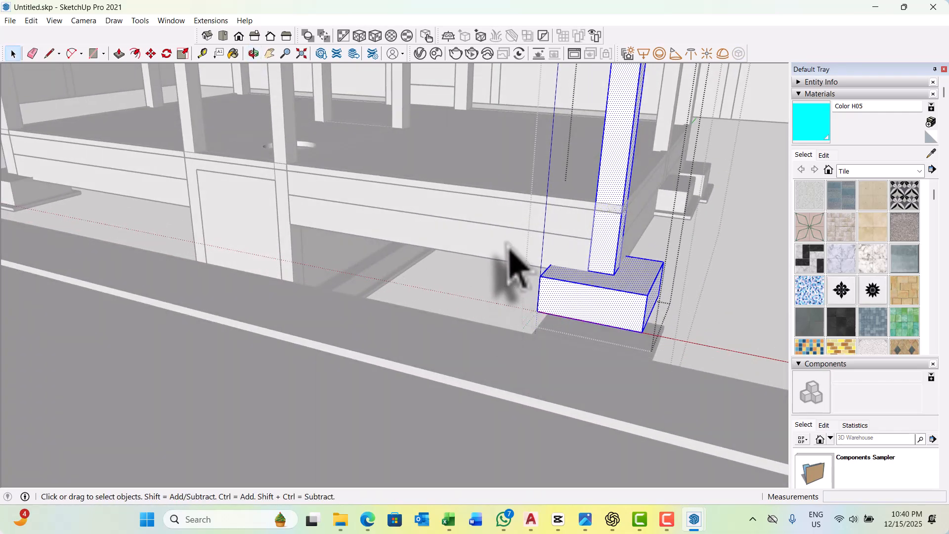
middle_drag(721, 378, 544, 361)
key(m)
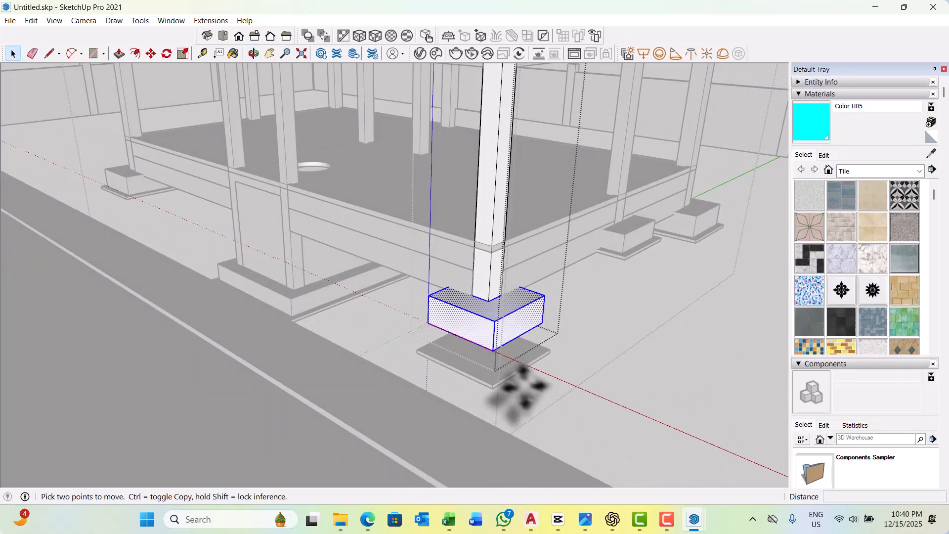
scroll(496, 360, up, 5)
click(486, 331)
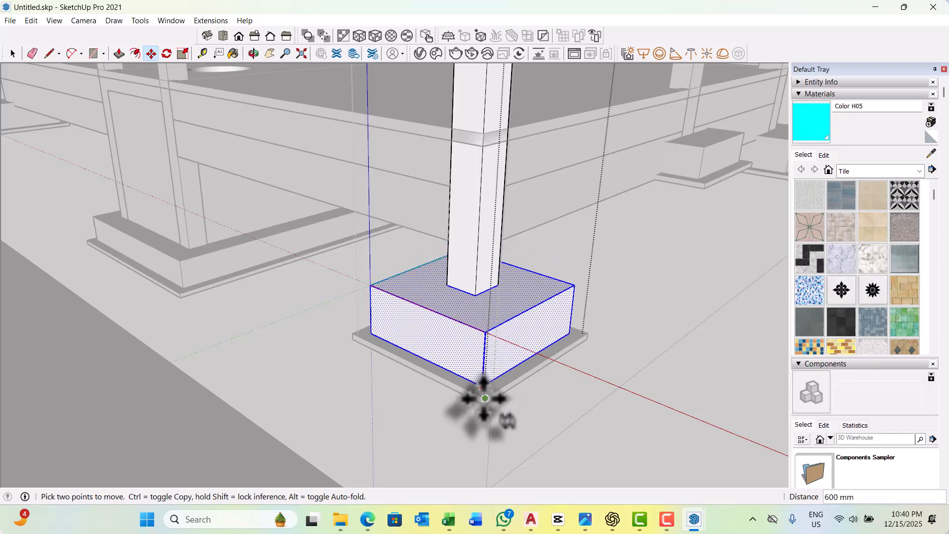
click(484, 386)
scroll(484, 388, down, 4)
key(space)
click(507, 380)
Move the thin base slab under the next corner column's footing down 600 mm.
middle_drag(508, 378, 435, 312)
scroll(267, 310, up, 2)
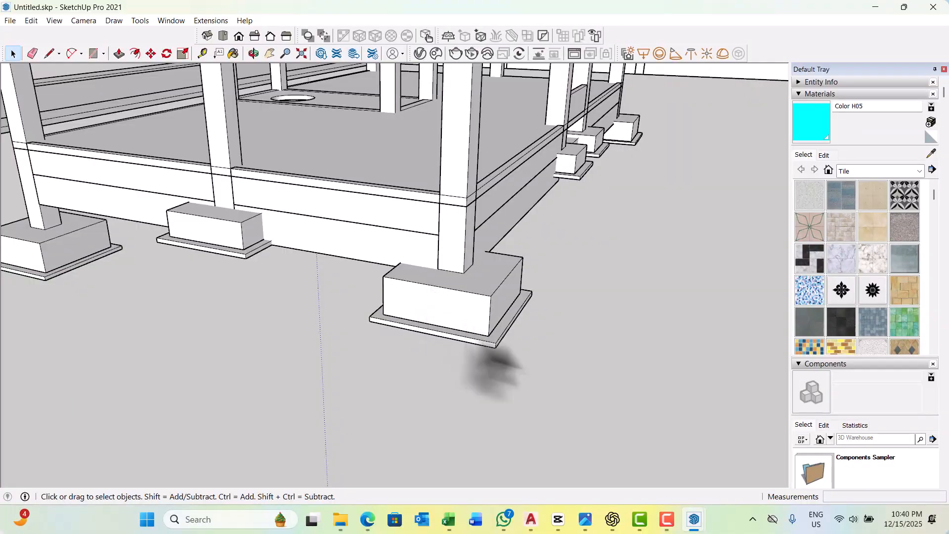
middle_drag(497, 381, 467, 366)
scroll(402, 290, down, 4)
middle_drag(402, 292, 373, 365)
scroll(370, 367, up, 4)
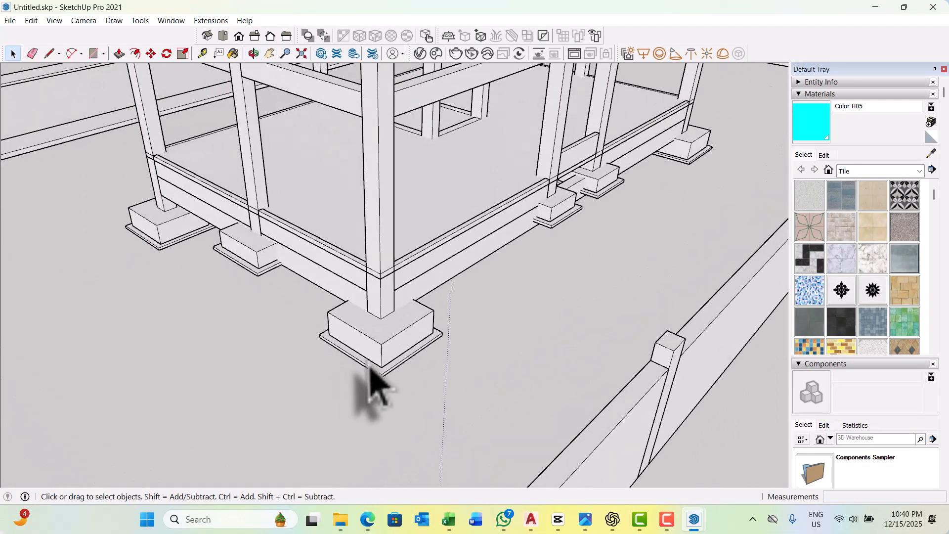
double_click(371, 370)
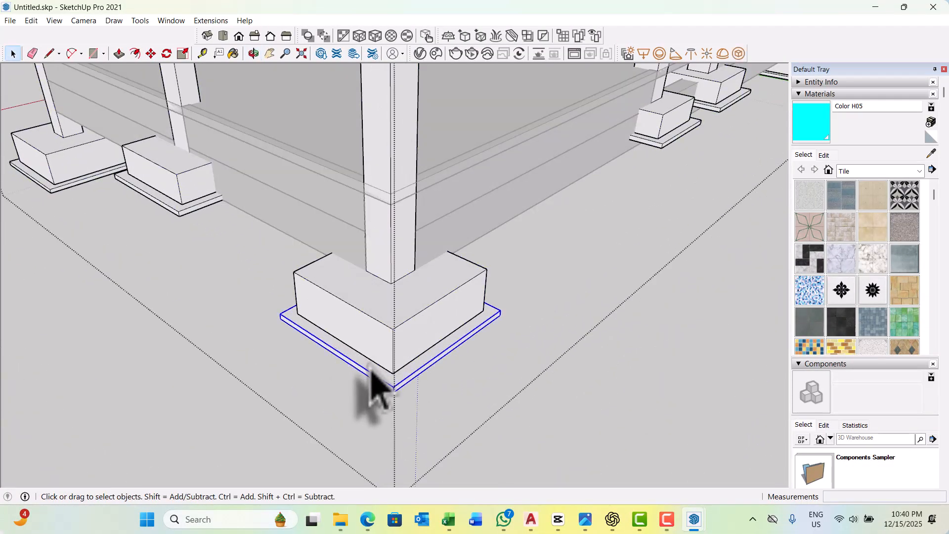
key(m)
scroll(390, 391, up, 3)
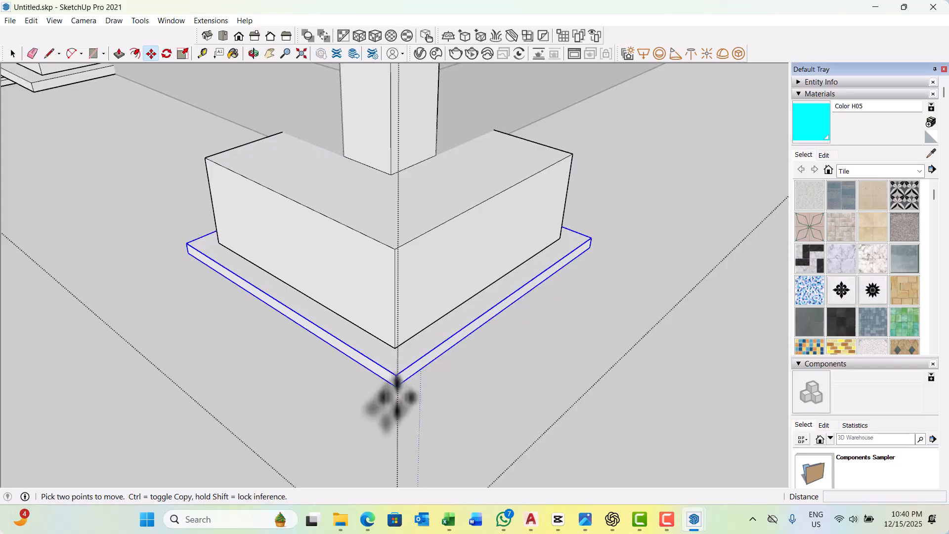
click(397, 379)
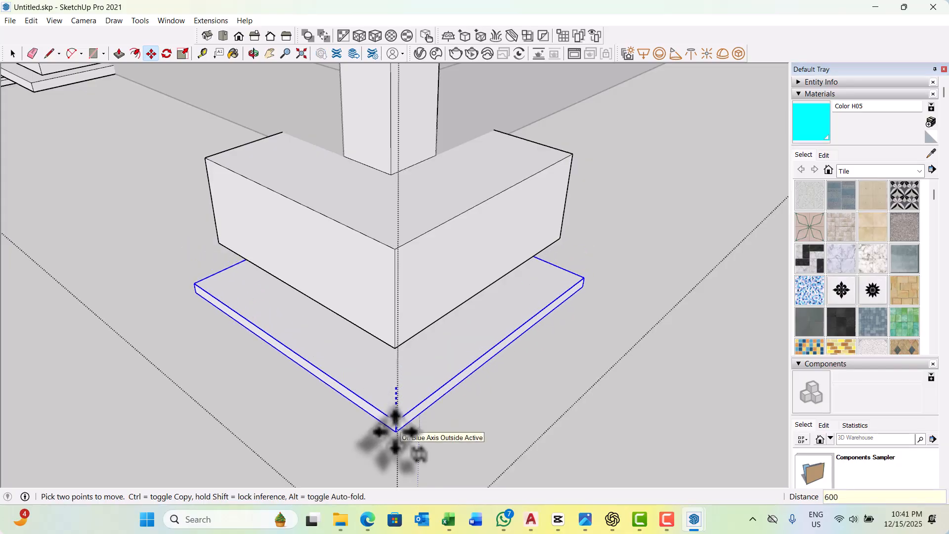
text(600)
key(Return)
key(space)
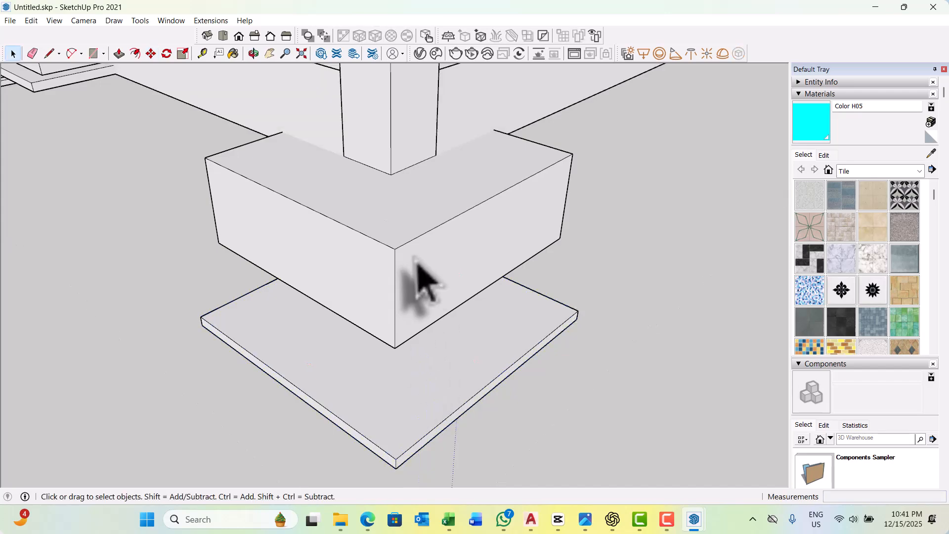
Lower the footing block of this second corner column 600 mm onto its base slab and leave the group.
triple_click(424, 283)
scroll(419, 271, down, 6)
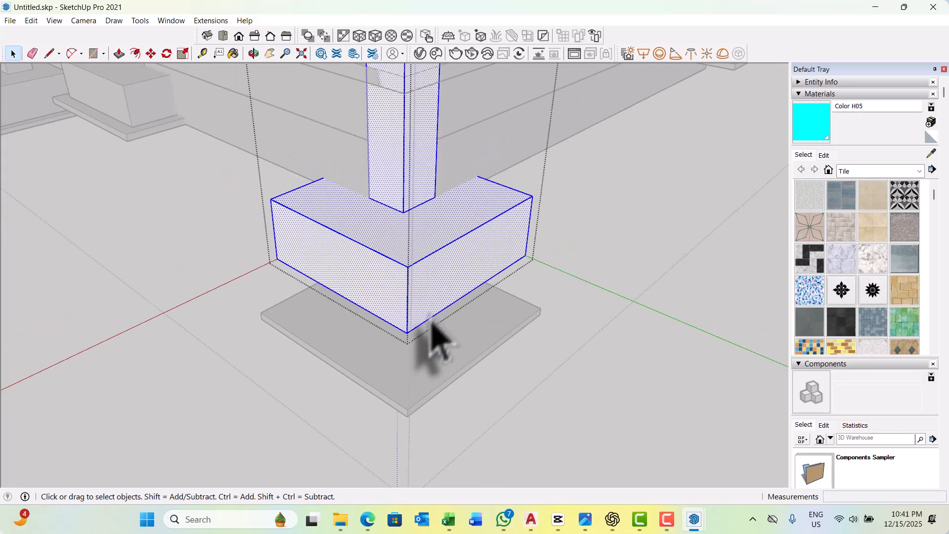
middle_drag(405, 341, 356, 232)
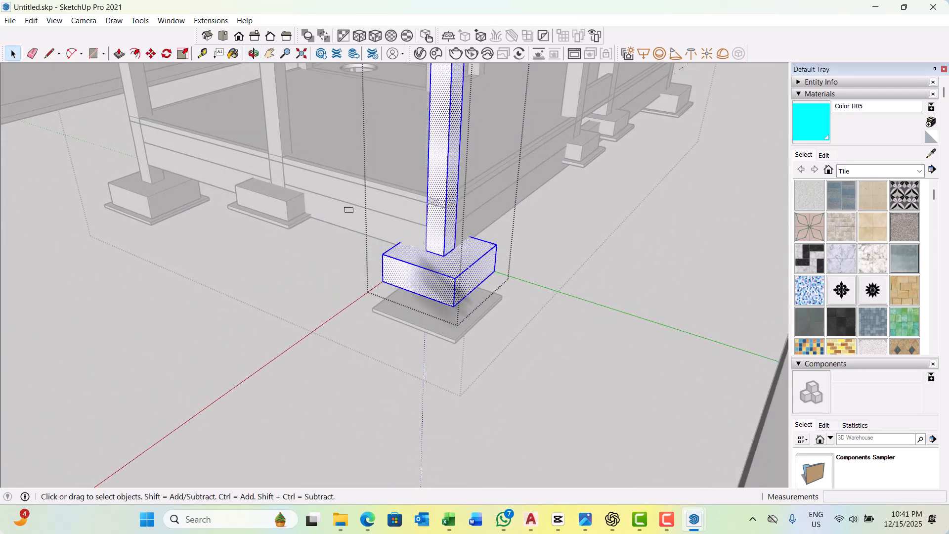
drag(345, 206, 544, 400)
middle_drag(594, 332, 598, 346)
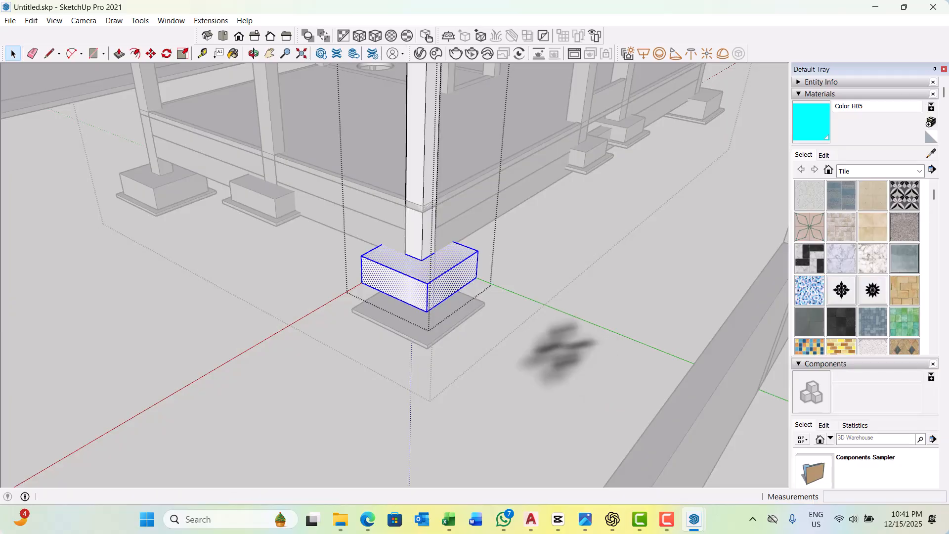
key(m)
scroll(396, 326, up, 5)
click(432, 275)
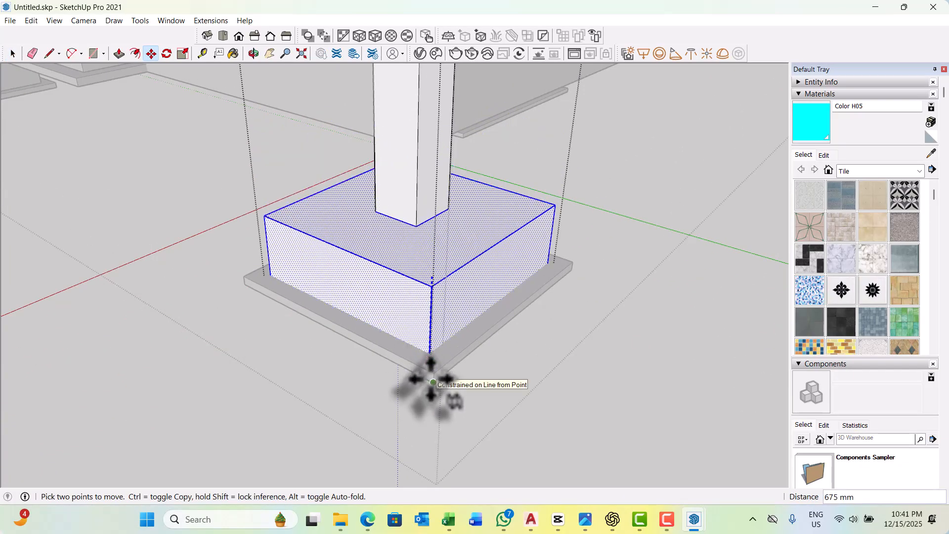
text(600)
key(Return)
key(space)
scroll(411, 385, down, 5)
key(Escape)
key(Escape)
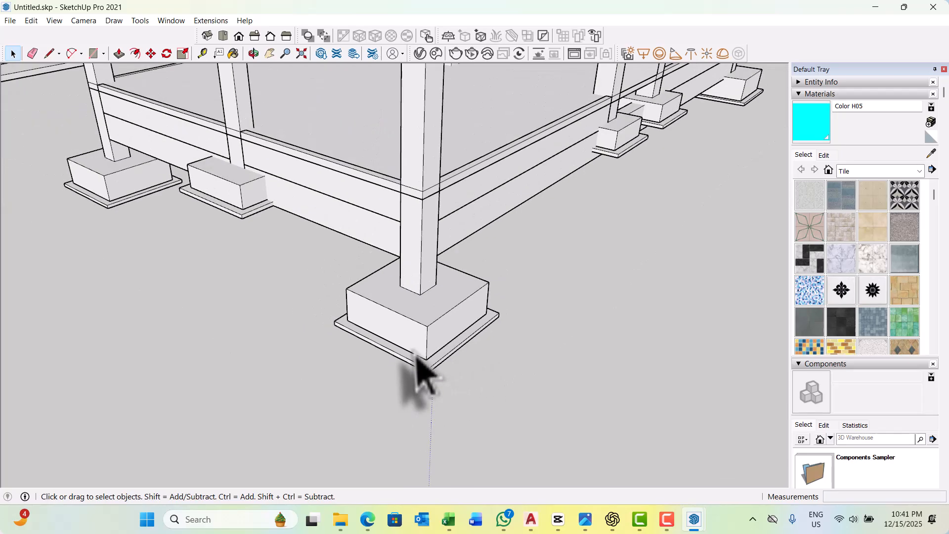
Move the thin base slab under the adjacent intermediate column's footing straight down, by the same distance as the corner slabs.
middle_drag(417, 366, 481, 321)
scroll(533, 341, up, 3)
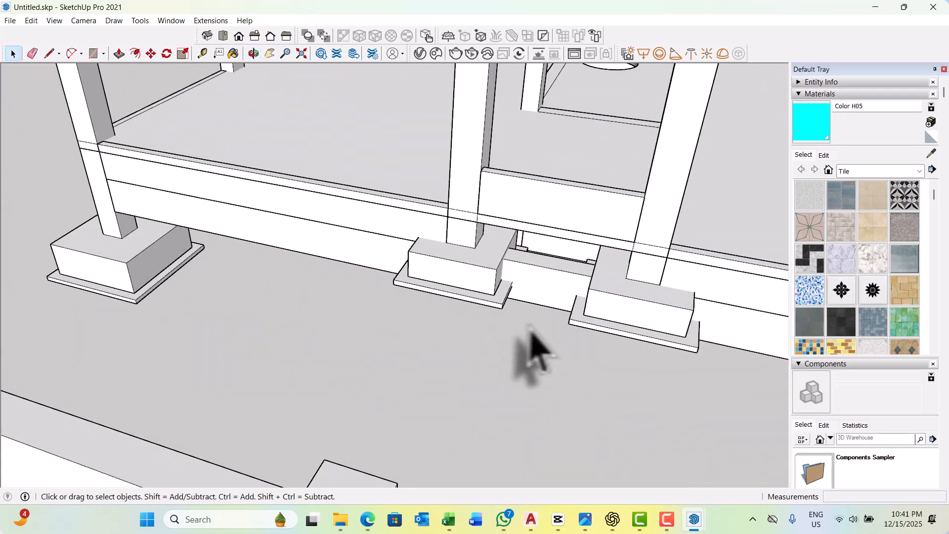
scroll(500, 326, up, 2)
double_click(451, 262)
double_click(450, 262)
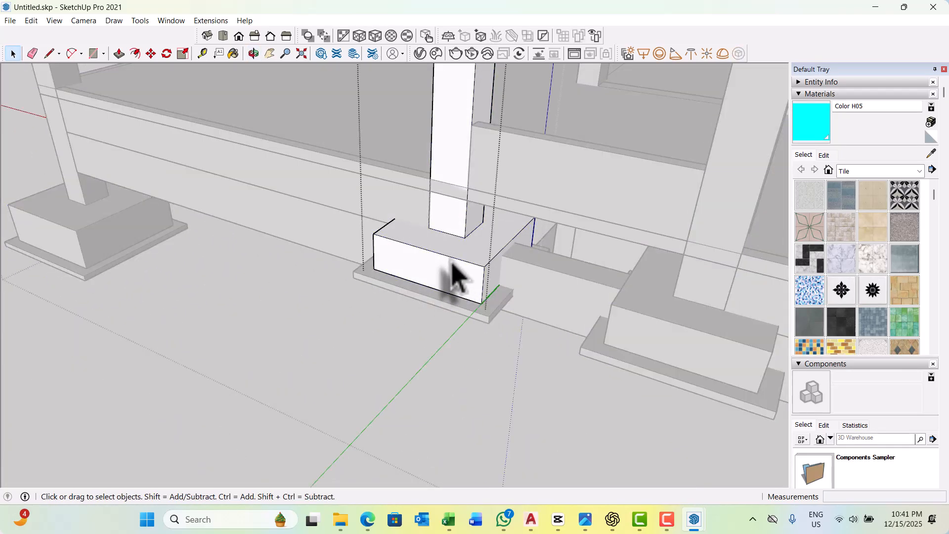
click(459, 311)
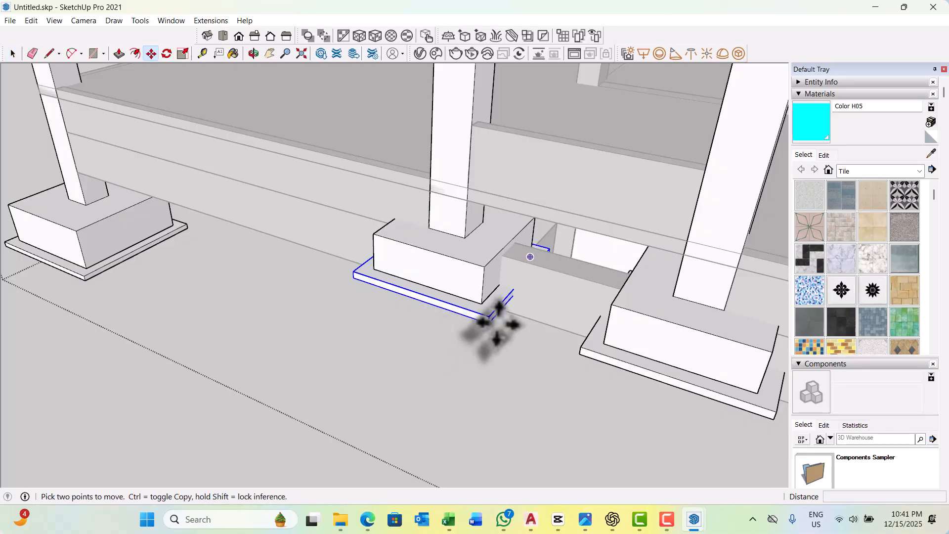
scroll(497, 324, up, 2)
click(483, 311)
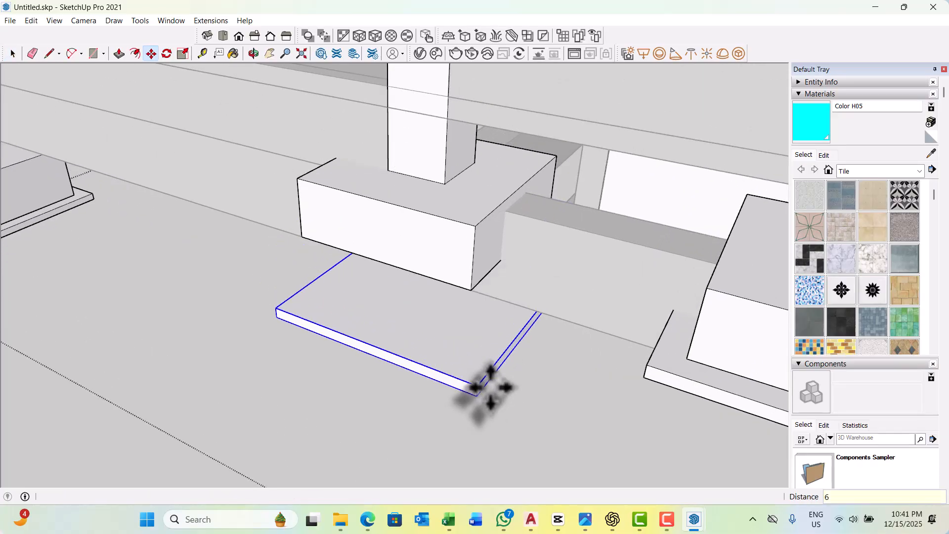
key(space)
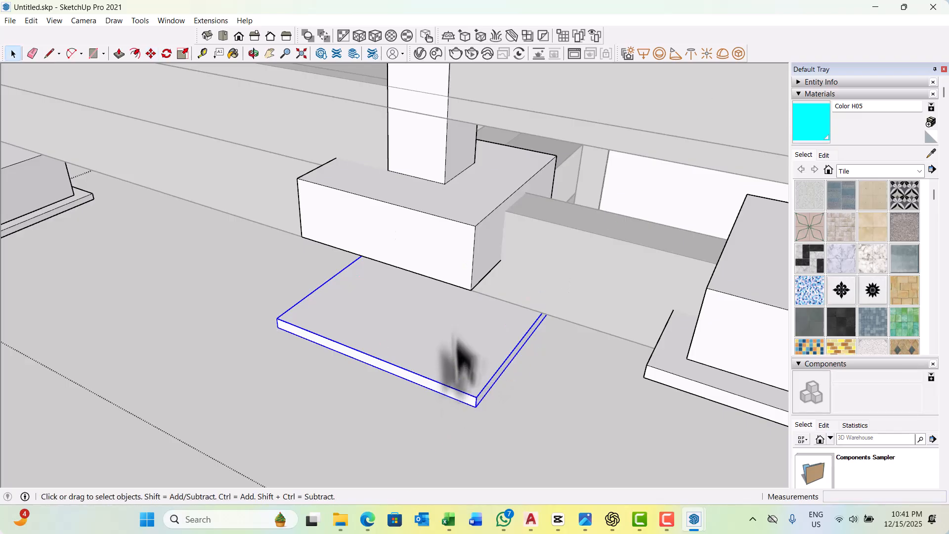
Lower the intermediate column's footing block onto its moved base slab, stretching the column down with it.
click(429, 216)
double_click(429, 214)
triple_click(428, 224)
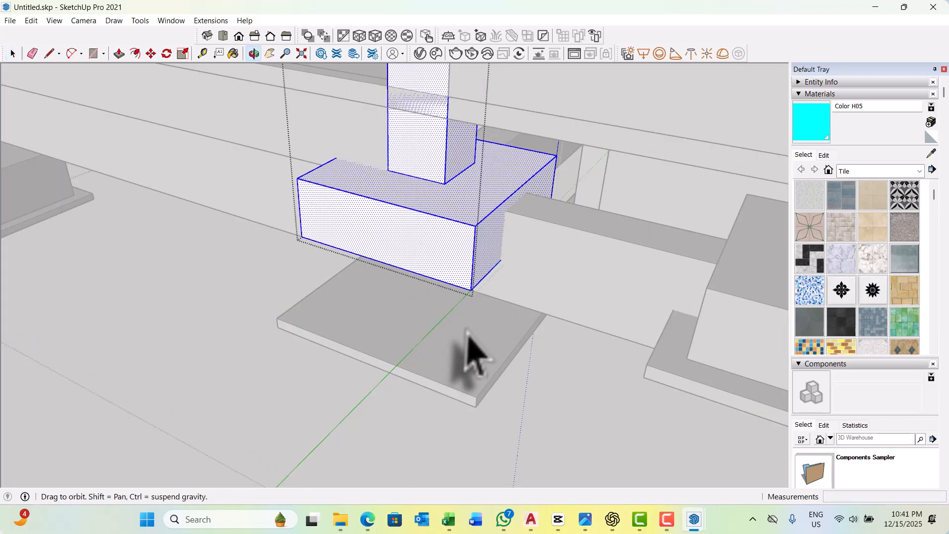
middle_drag(466, 333, 467, 315)
drag(561, 327, 604, 339)
key(m)
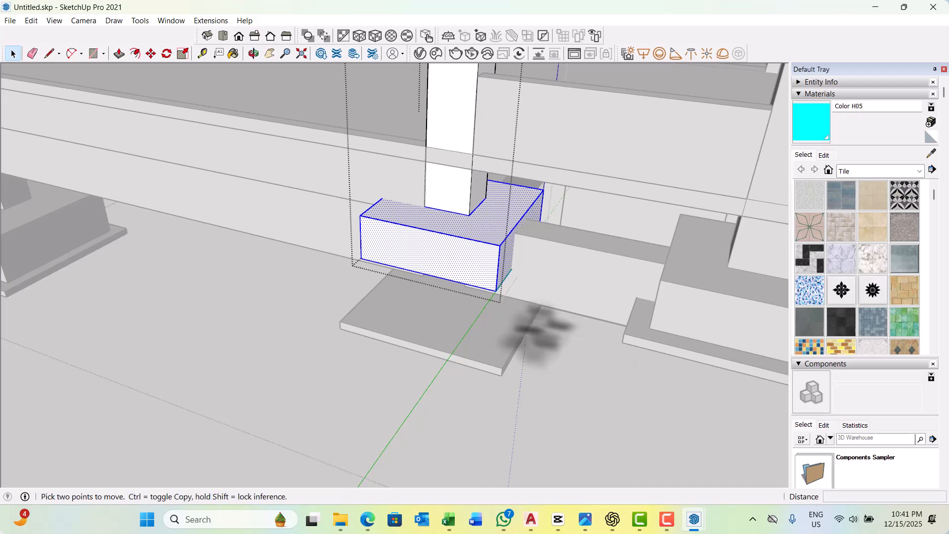
scroll(519, 326, up, 4)
click(485, 272)
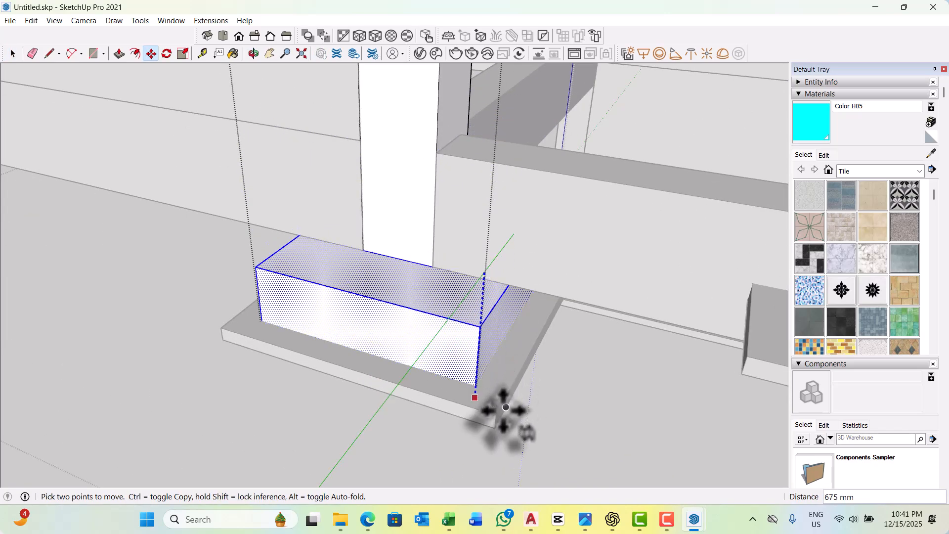
click(496, 420)
key(space)
scroll(517, 396, down, 1)
scroll(553, 430, down, 3)
Examine the footings and ground beams around the building frame from several sides, comparing their depths.
middle_drag(583, 441, 510, 331)
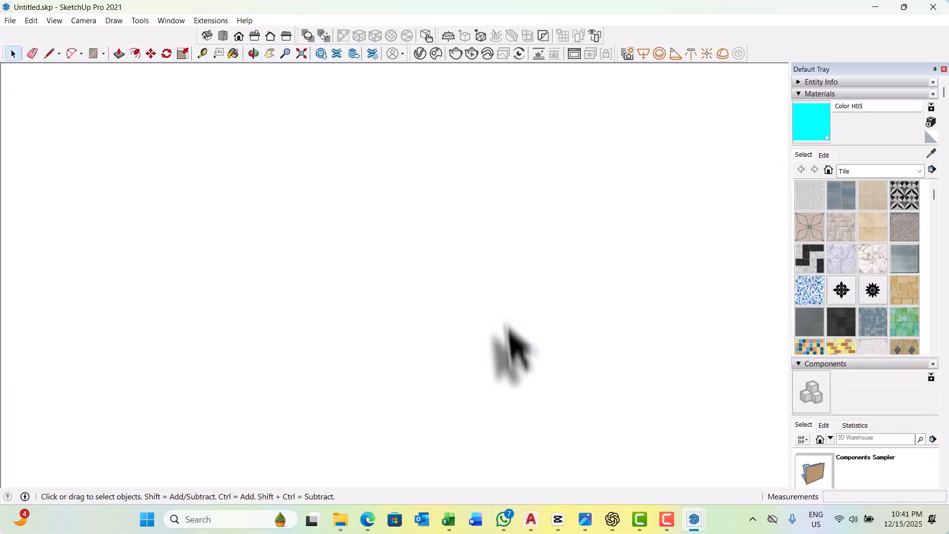
scroll(386, 356, down, 10)
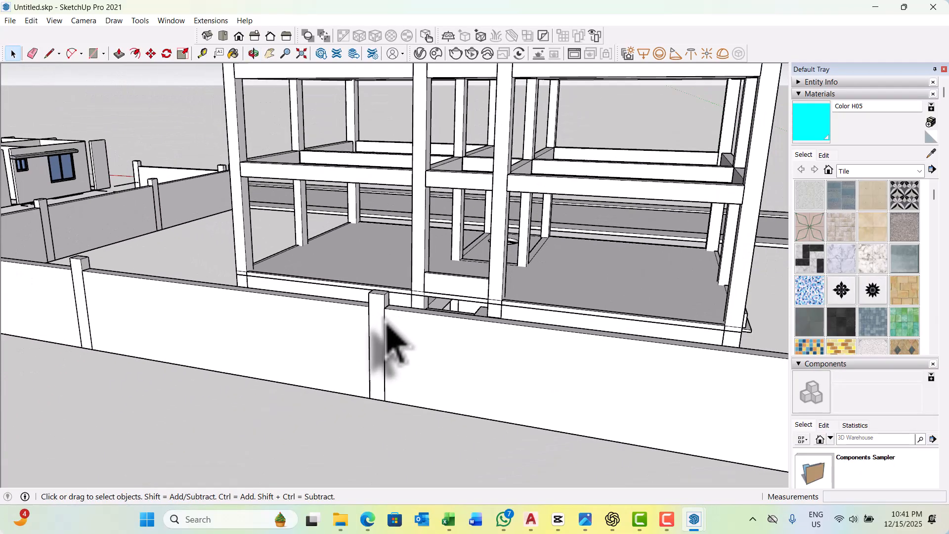
mouse_move(392, 339)
middle_down()
mouse_move(438, 356)
mouse_move(384, 339)
middle_up()
scroll(383, 336, down, 2)
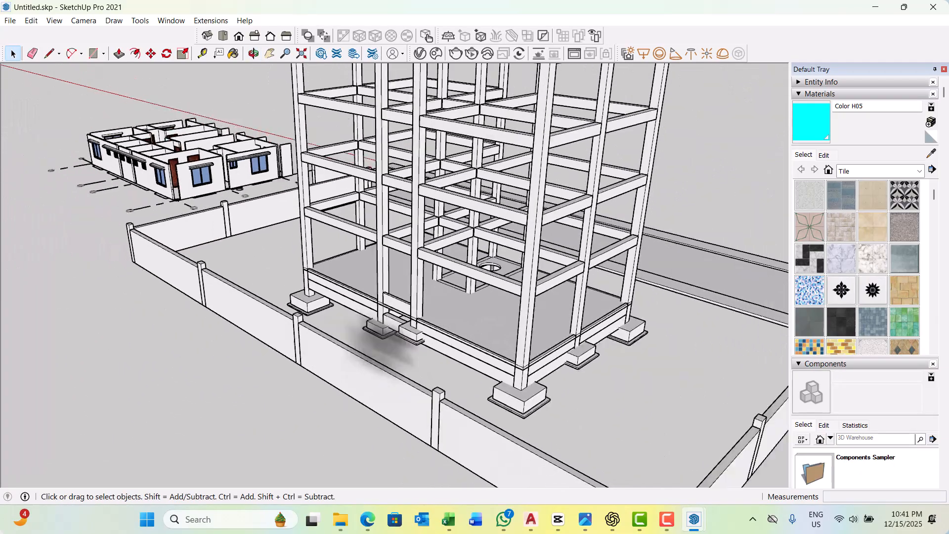
middle_drag(475, 346, 430, 336)
scroll(374, 352, up, 3)
mouse_move(470, 381)
middle_down()
mouse_move(430, 375)
mouse_move(455, 377)
middle_up()
scroll(322, 350, up, 5)
middle_drag(324, 316, 237, 419)
middle_drag(277, 396, 395, 329)
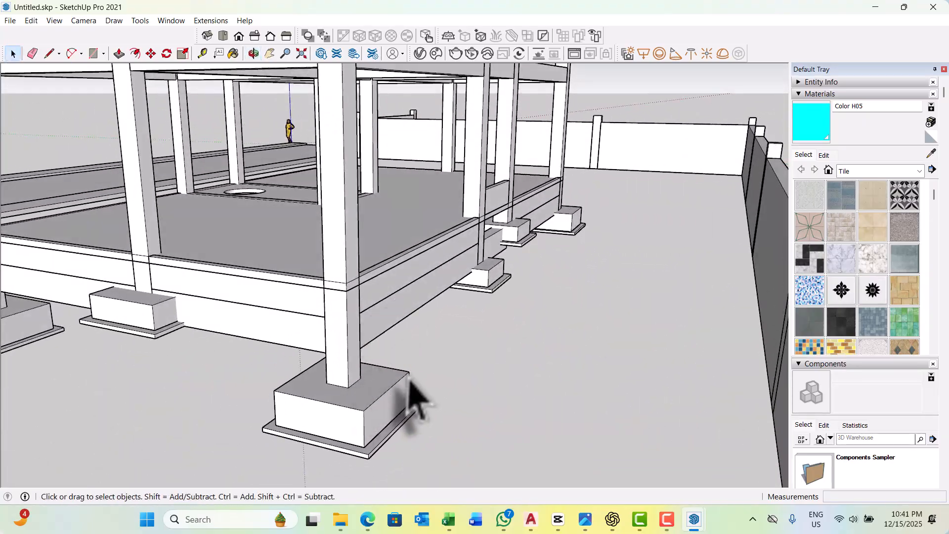
middle_drag(410, 390, 300, 376)
scroll(414, 361, up, 8)
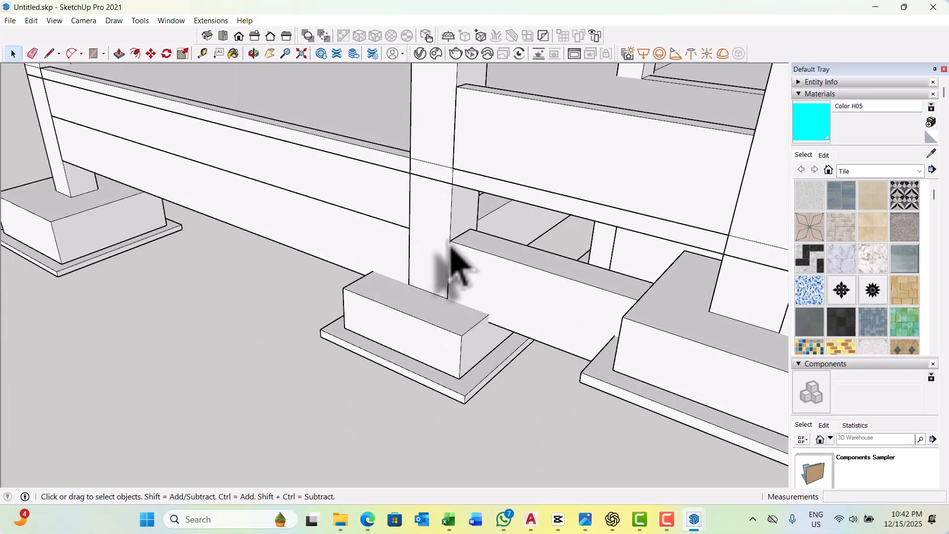
Measure down the side face of the ground beam beside the lowered intermediate column from its upper edge.
scroll(458, 255, up, 2)
key(t)
scroll(495, 257, up, 3)
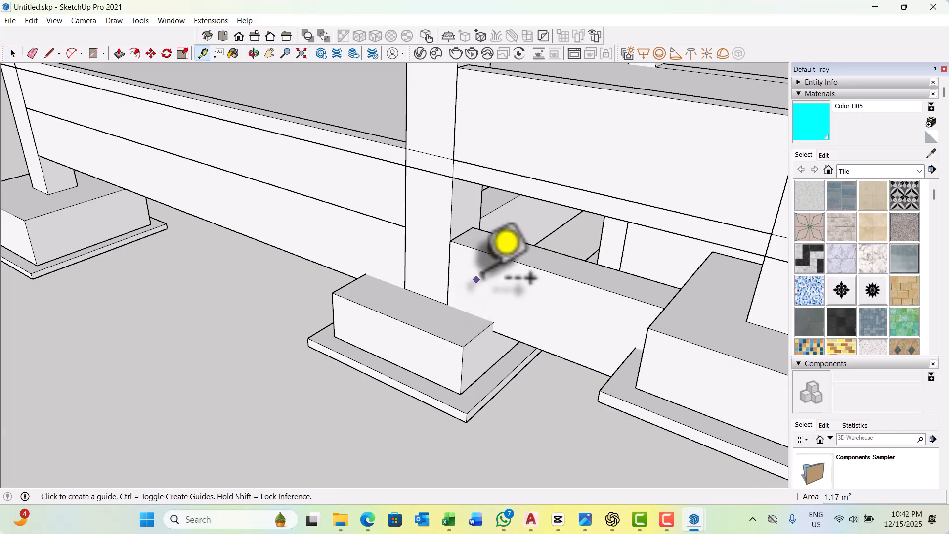
click(565, 264)
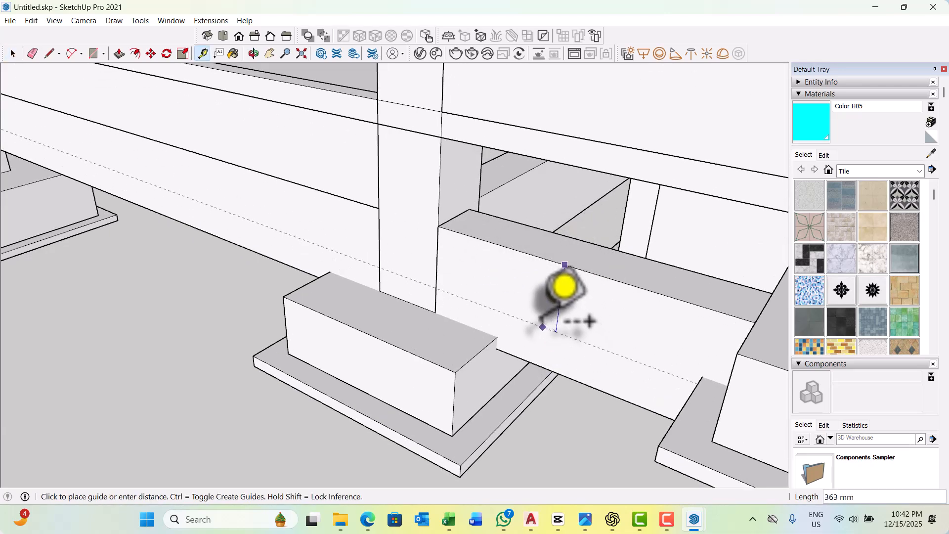
key(space)
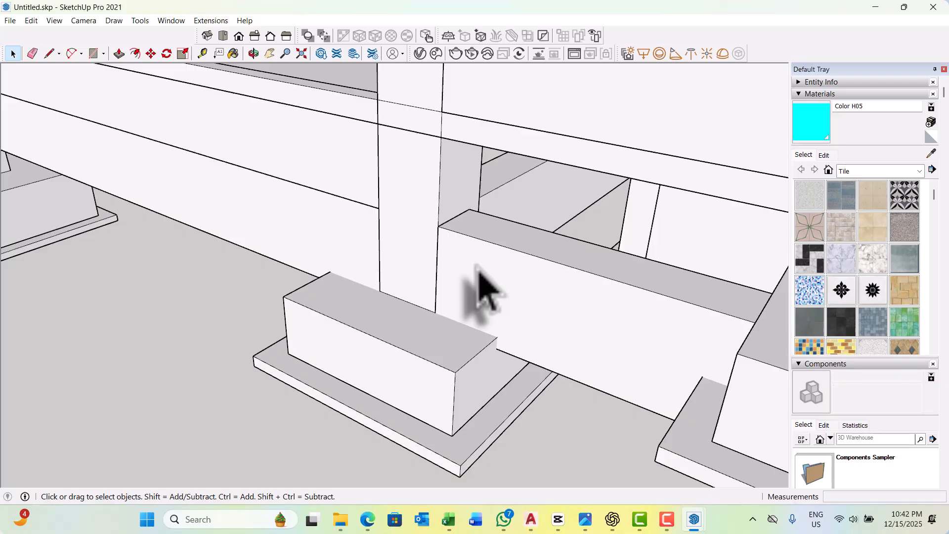
Measure from the ground beam's upper edge down to the base slab's lower corner at the intermediate column.
key(t)
scroll(507, 233, up, 3)
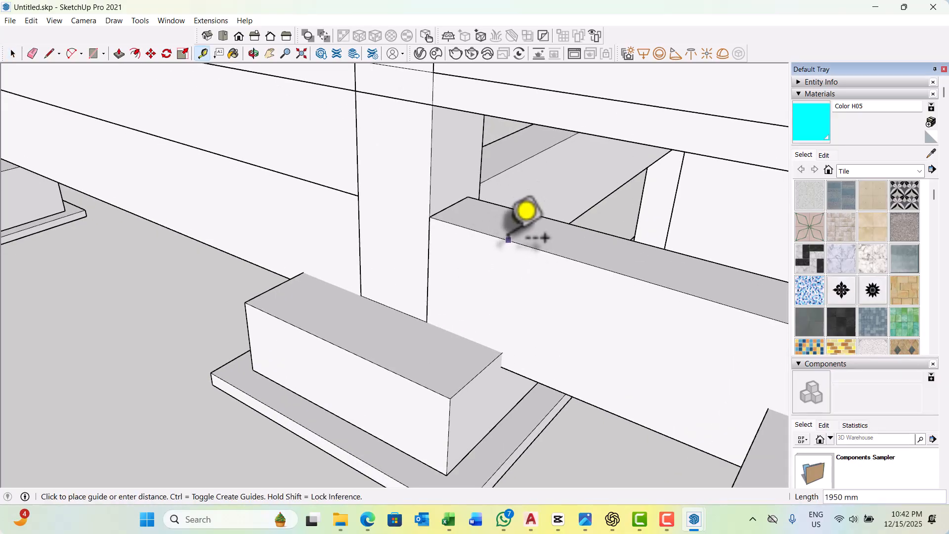
scroll(508, 240, down, 4)
click(509, 239)
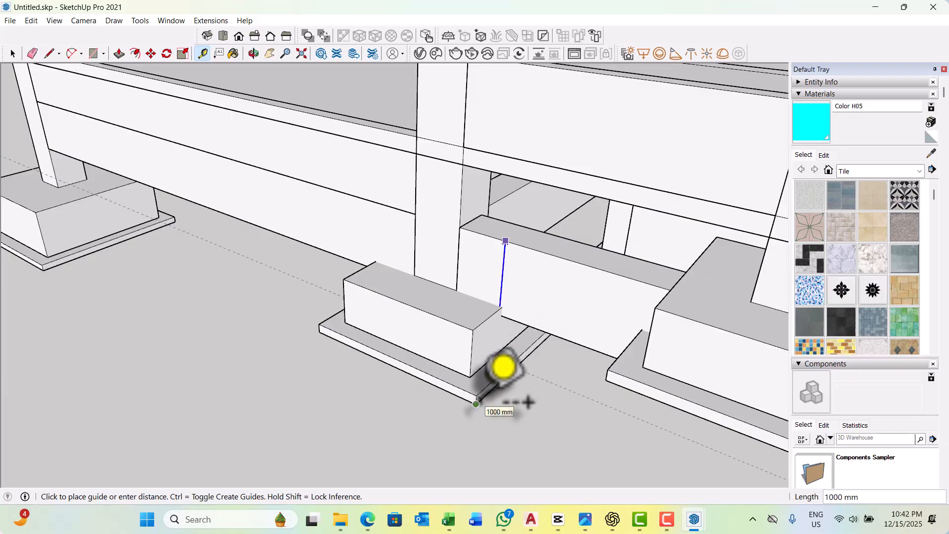
key(space)
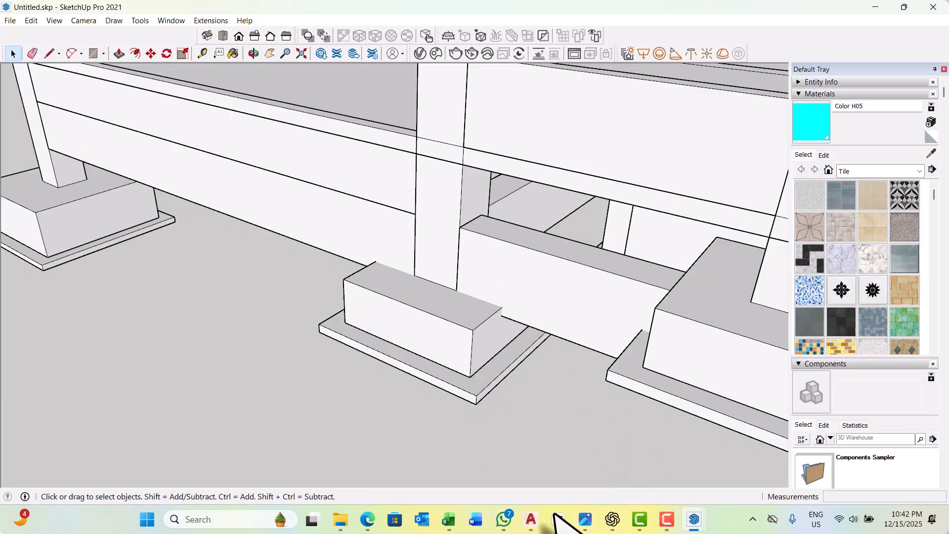
Switch to batch 03 STRUCTURE.dwg in AutoCAD and examine the depths and thicknesses in the footing schedule, especially type F3.
mouse_move(531, 522)
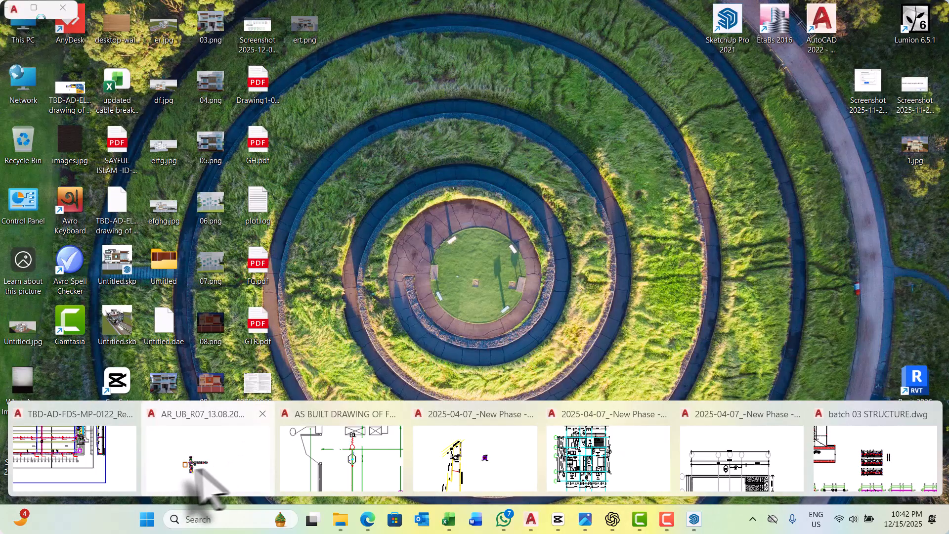
click(859, 477)
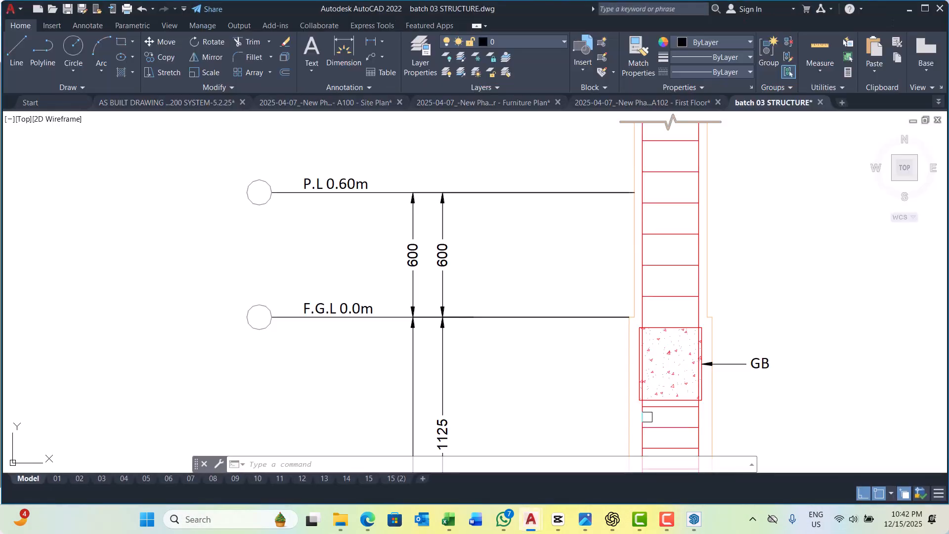
scroll(455, 221, down, 8)
scroll(430, 232, down, 4)
middle_drag(494, 233, 490, 306)
scroll(468, 233, up, 6)
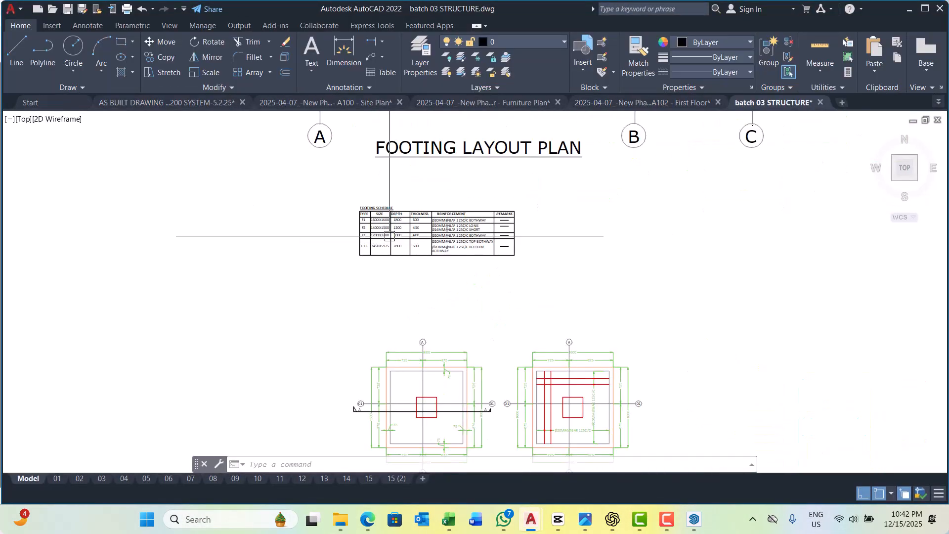
scroll(390, 232, up, 3)
middle_drag(390, 233, 396, 273)
scroll(390, 262, up, 2)
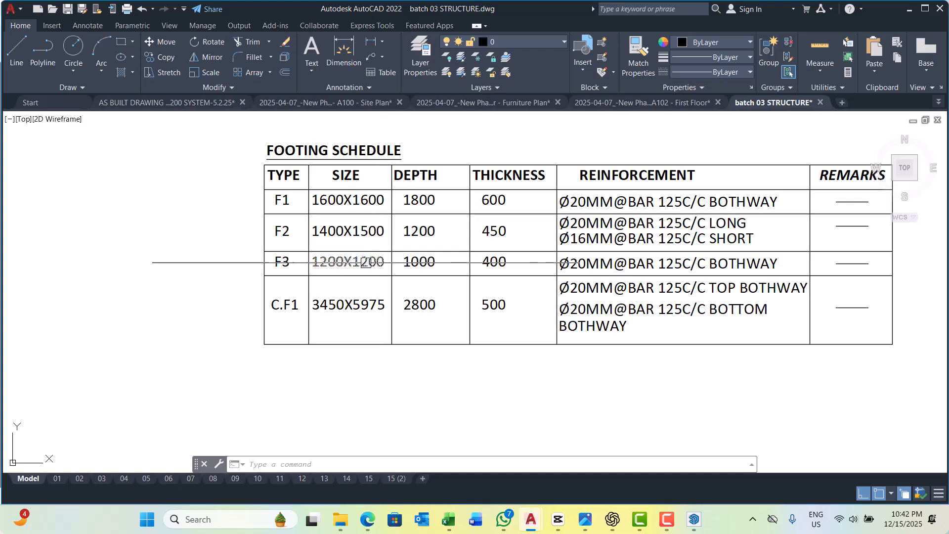
scroll(402, 257, up, 2)
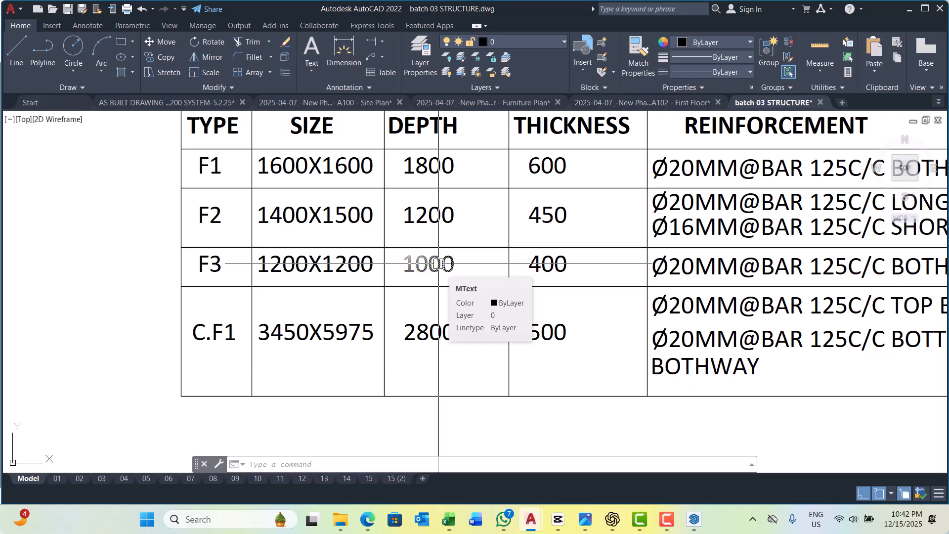
middle_drag(464, 300, 431, 295)
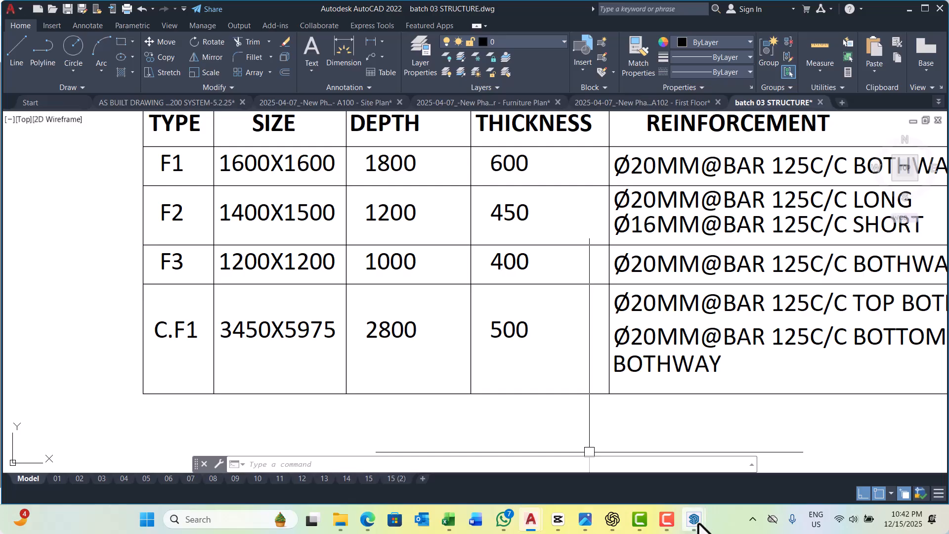
Return to the SketchUp model and measure how far the intermediate column's footing top rises above the ground beam's lower edge.
mouse_move(699, 528)
click(620, 467)
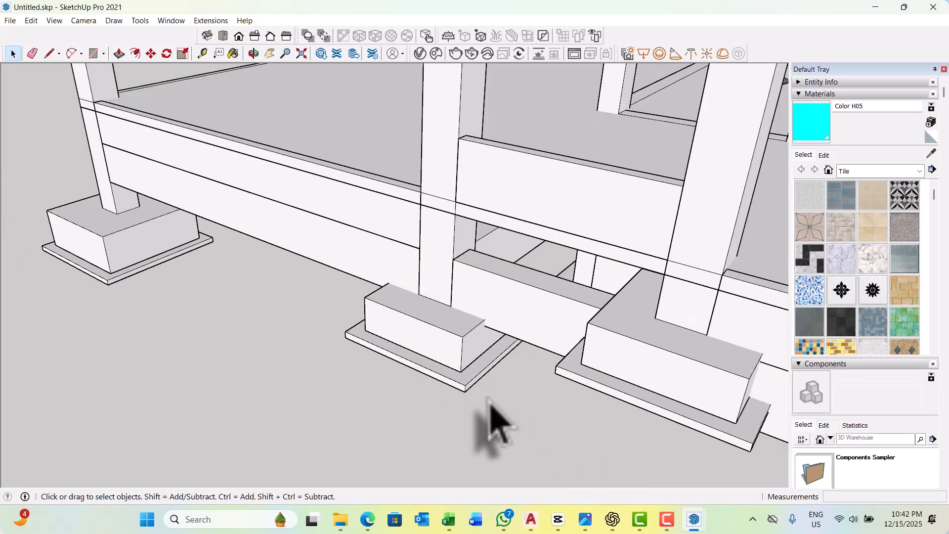
middle_drag(492, 405, 483, 318)
scroll(578, 381, up, 3)
scroll(483, 343, up, 5)
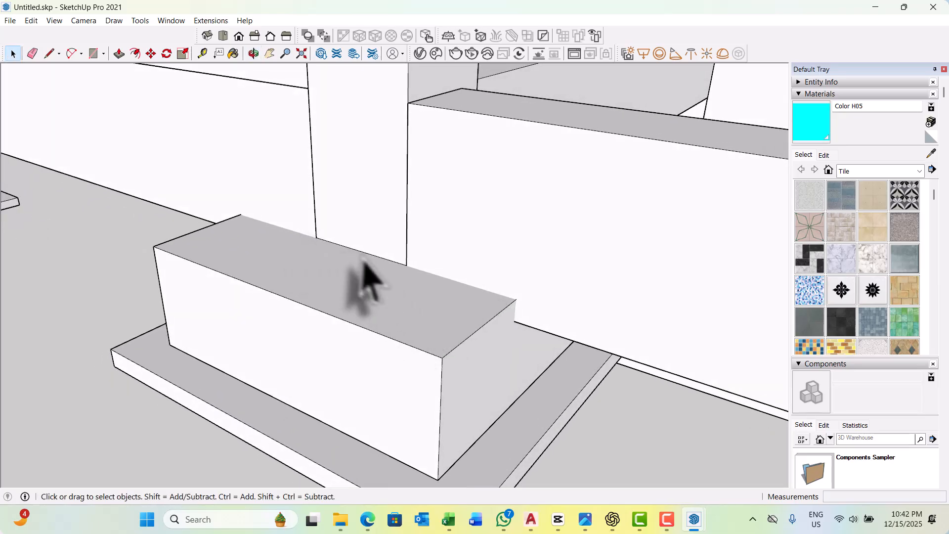
key(t)
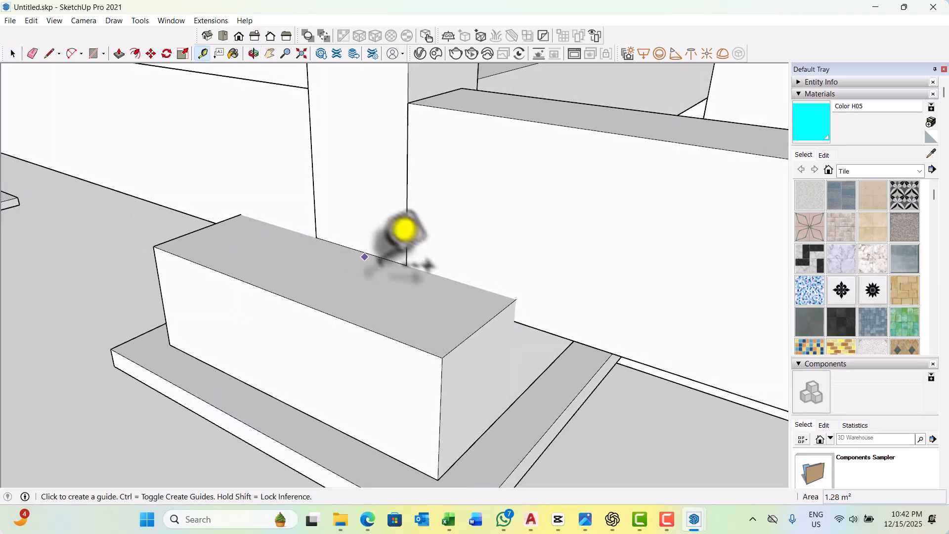
scroll(515, 319, up, 4)
click(519, 315)
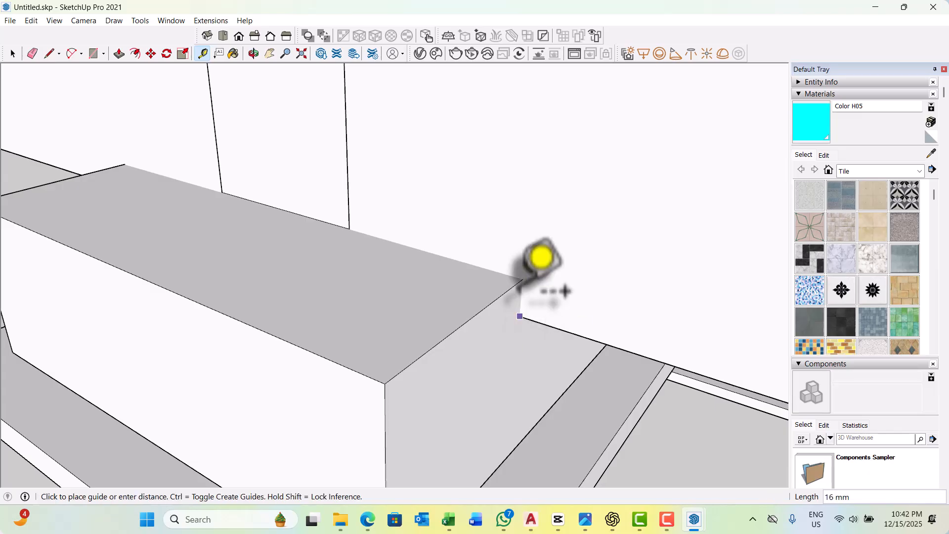
key(space)
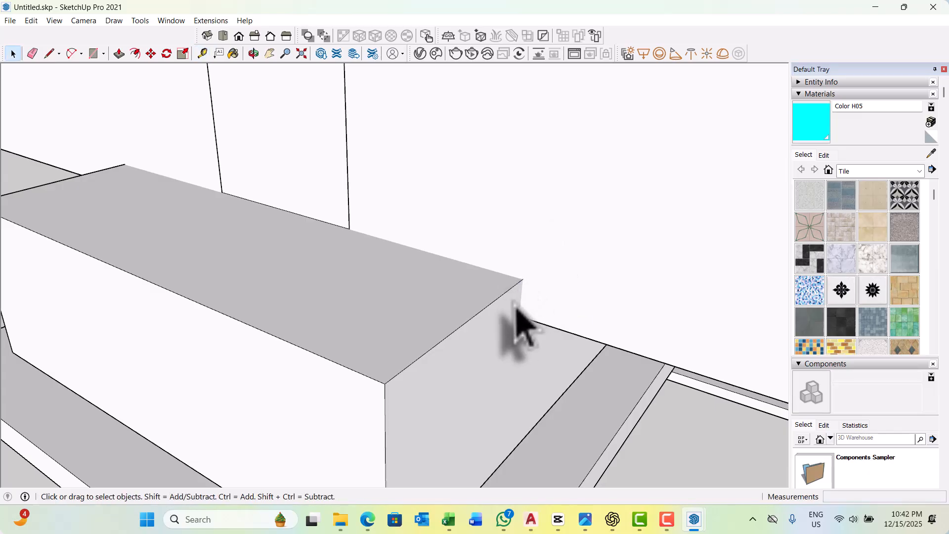
scroll(519, 329, down, 3)
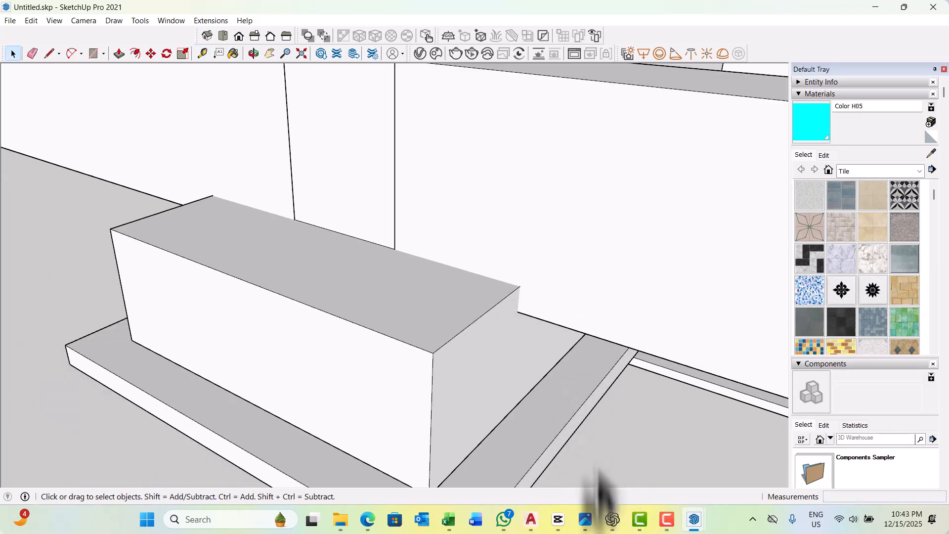
Switch to batch 03 STRUCTURE.dwg in AutoCAD and change the F3 depth in the footing schedule to 1100.
mouse_move(531, 519)
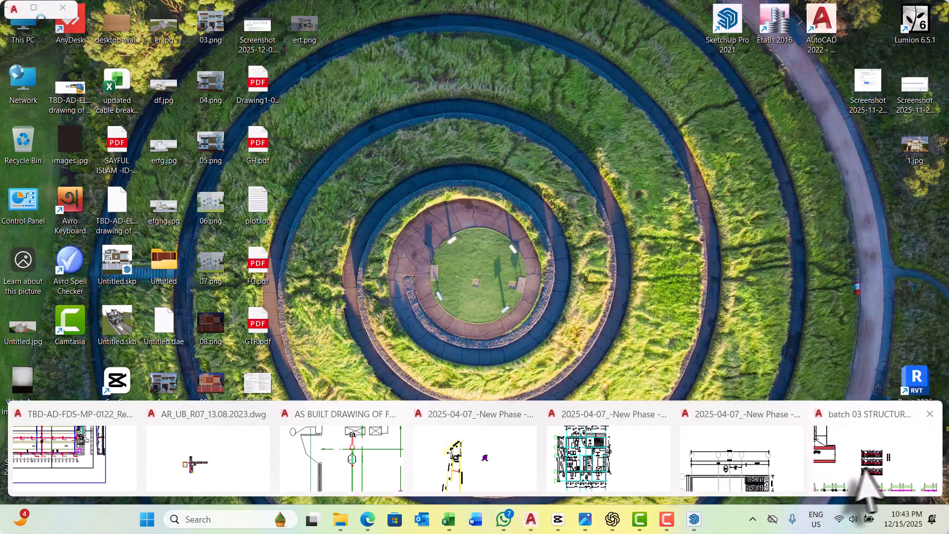
click(848, 461)
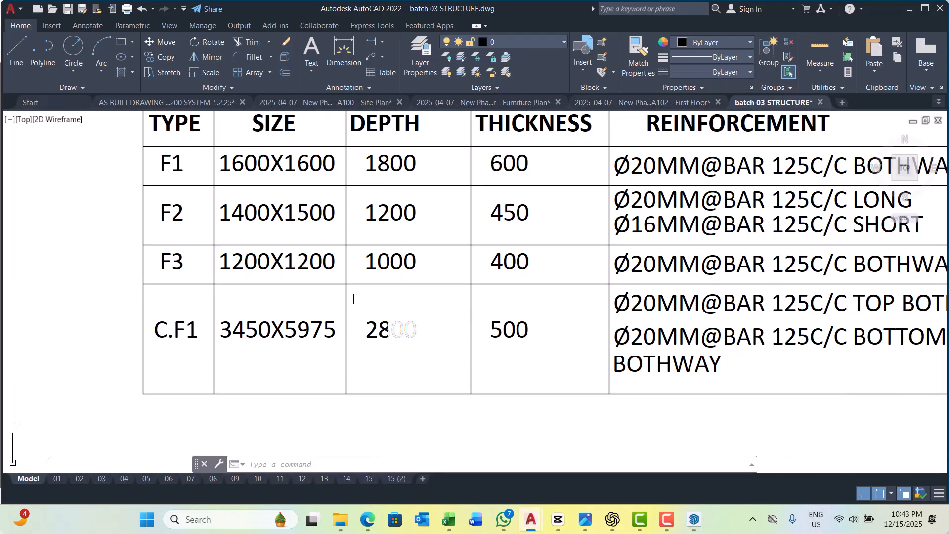
scroll(425, 248, up, 4)
click(318, 275)
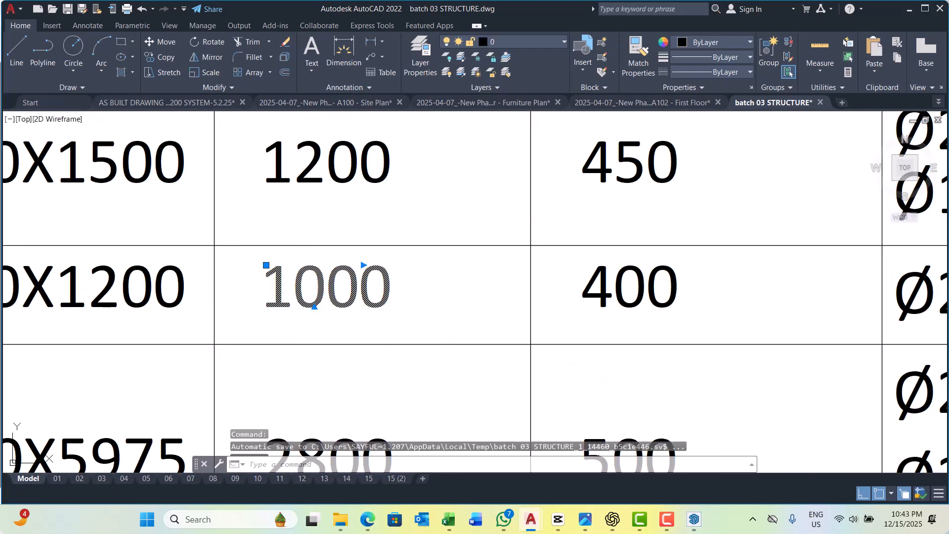
double_click(318, 282)
drag(293, 287, 374, 287)
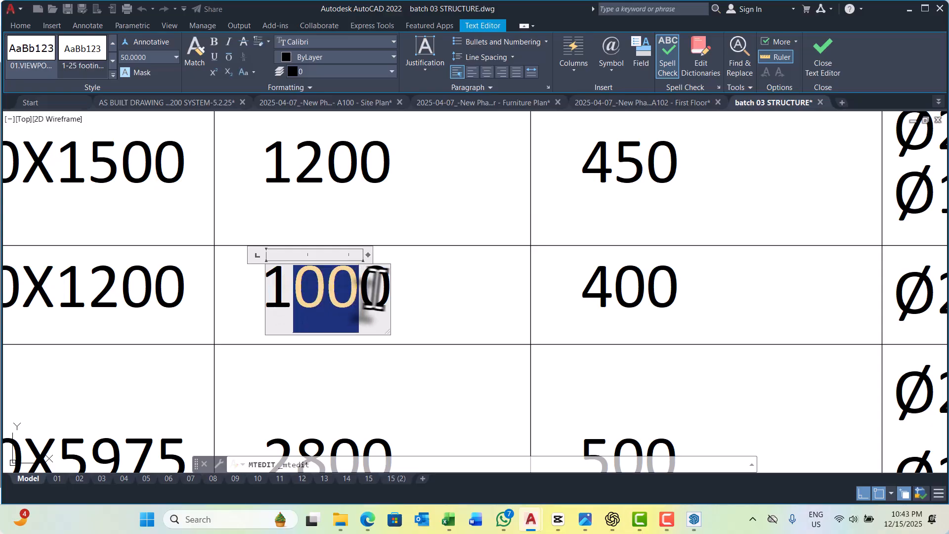
click(331, 292)
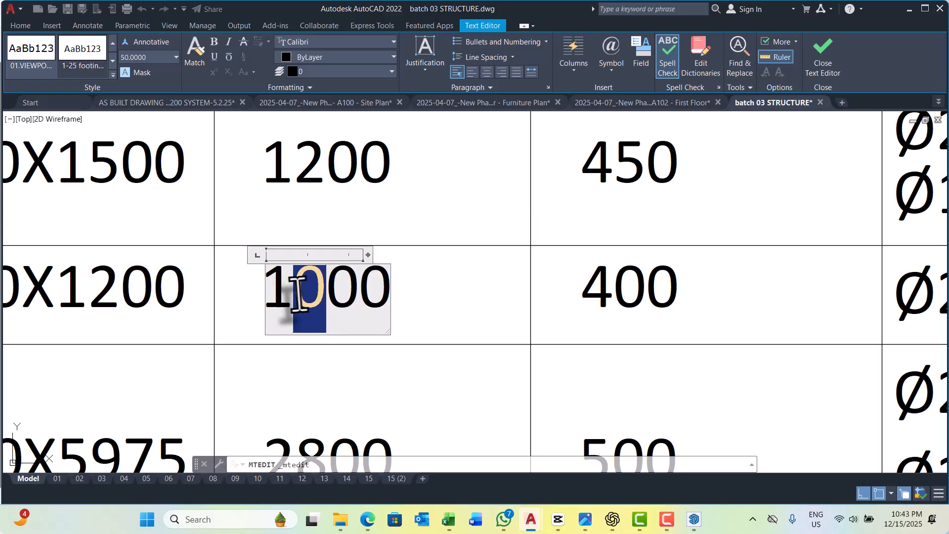
text(1)
click(402, 391)
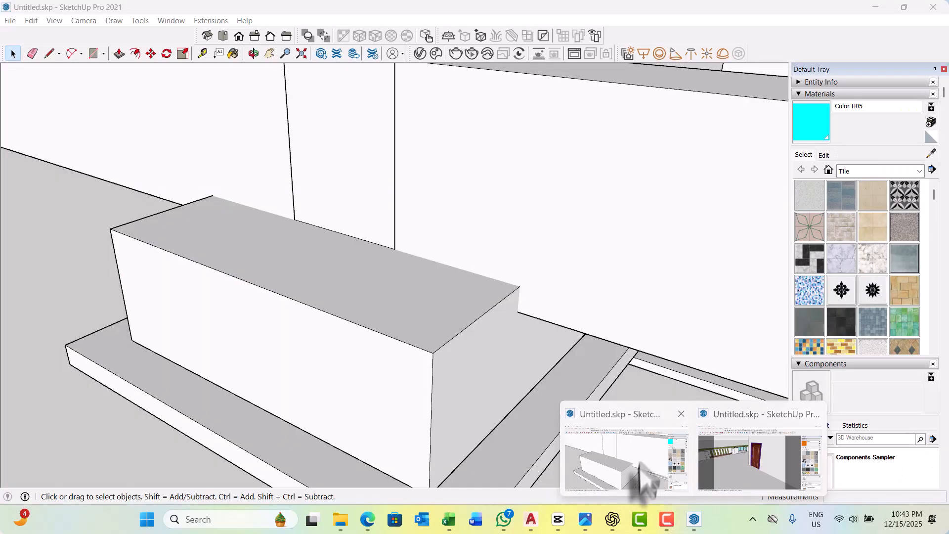
Back in the SketchUp model, move the thin base slab under the intermediate column's footing straight down by 100 mm.
click(635, 482)
click(442, 346)
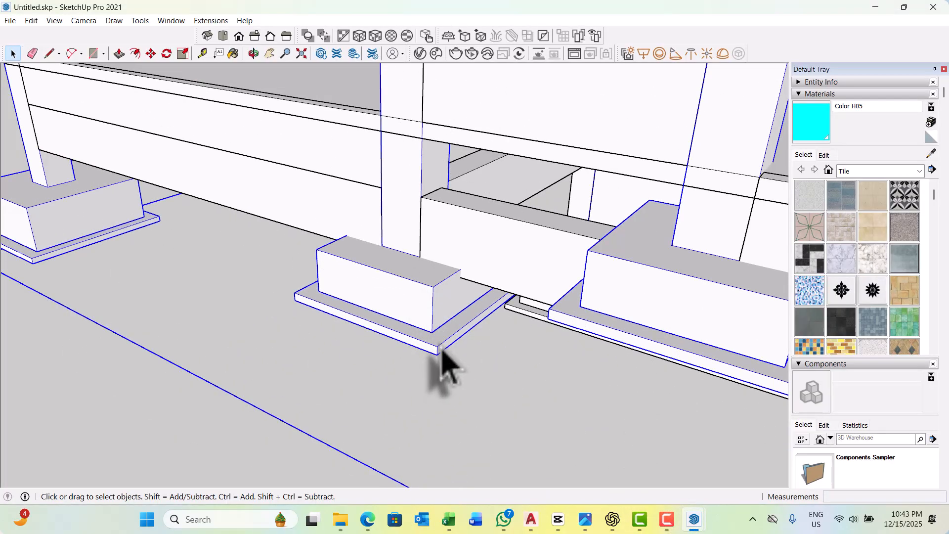
double_click(442, 350)
key(m)
scroll(435, 351, up, 4)
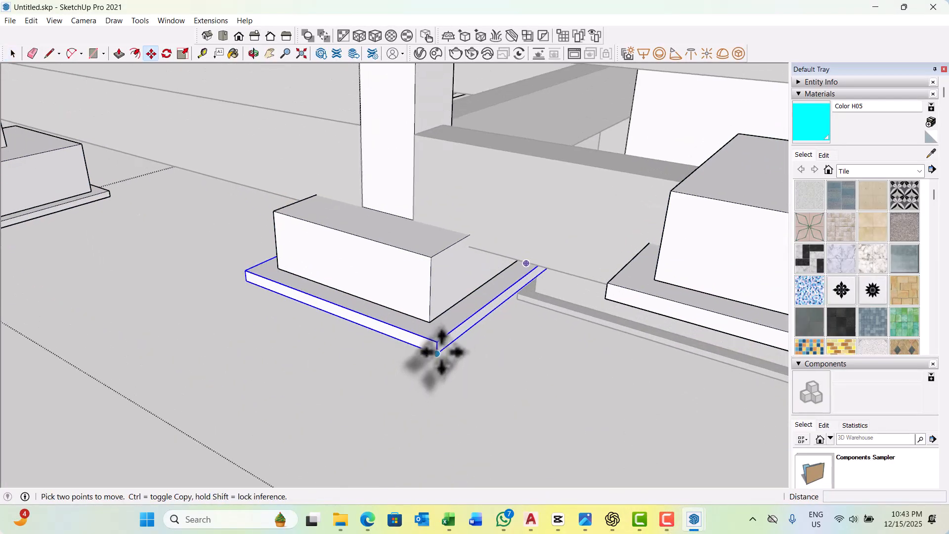
click(437, 368)
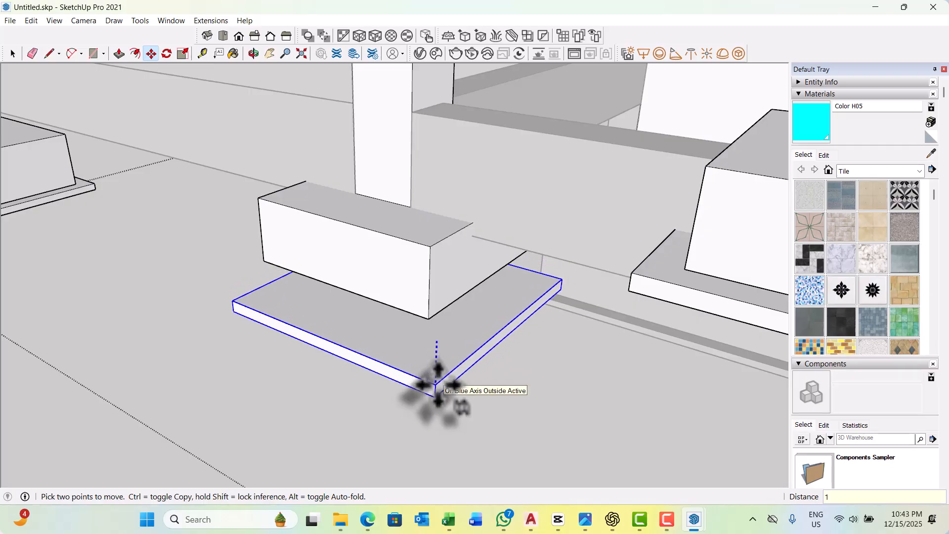
key(Return)
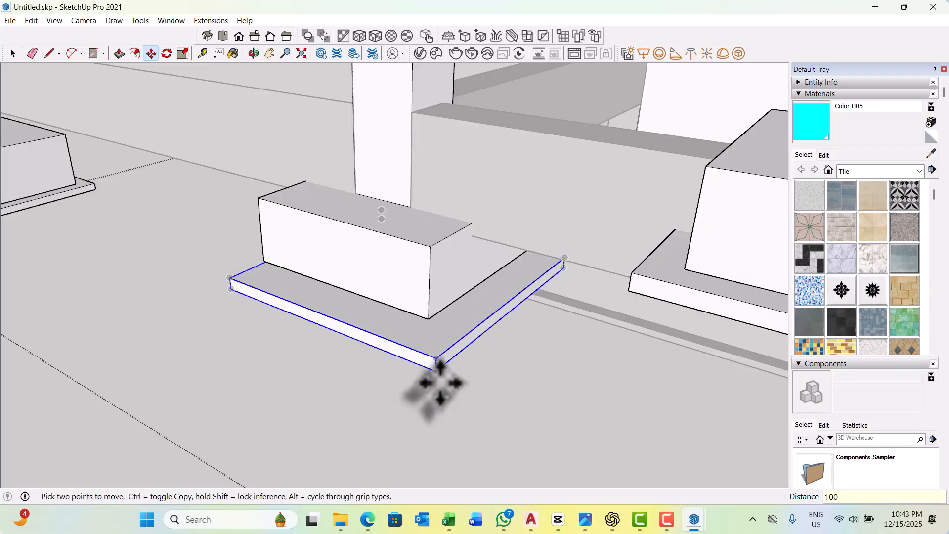
Move the intermediate column's footing block down 100 mm within its group, stretching the column along with it.
key(space)
key(Escape)
double_click(427, 247)
triple_click(427, 247)
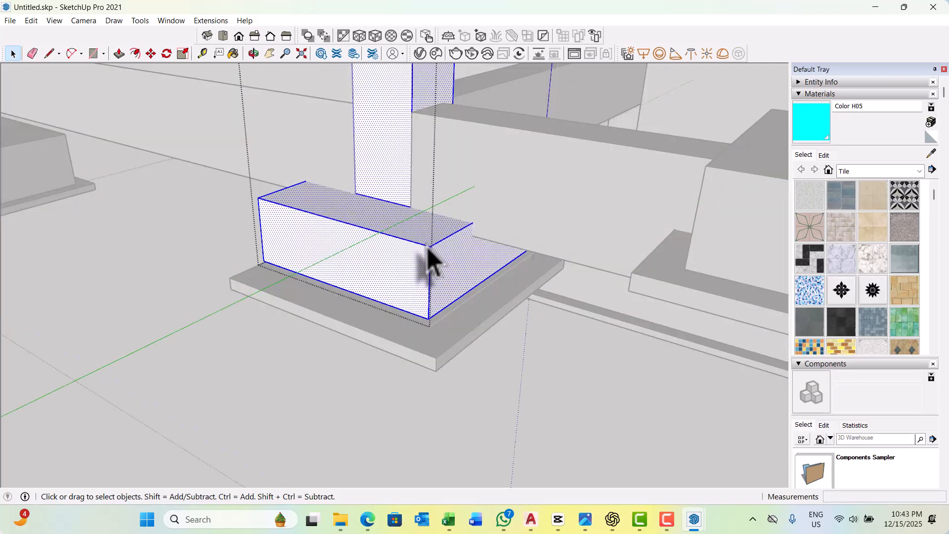
scroll(428, 247, down, 2)
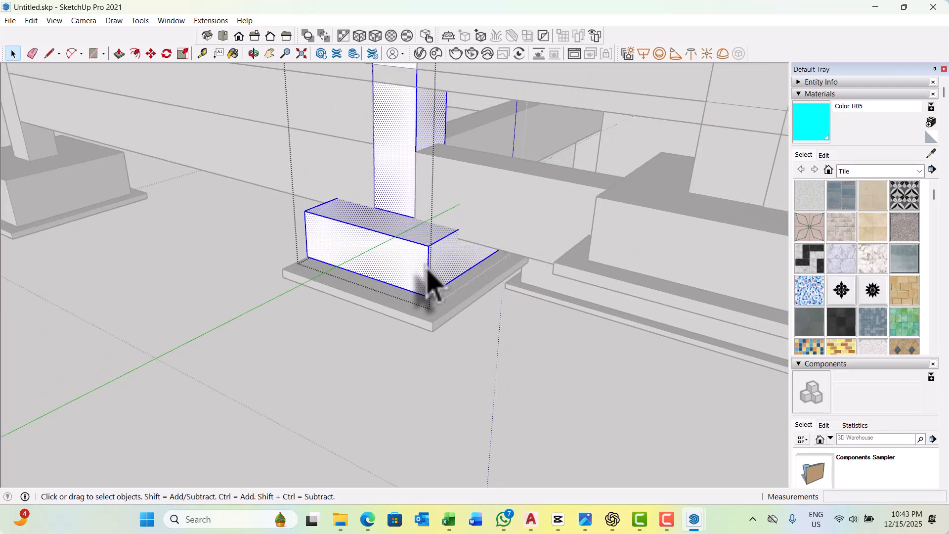
drag(237, 147, 600, 376)
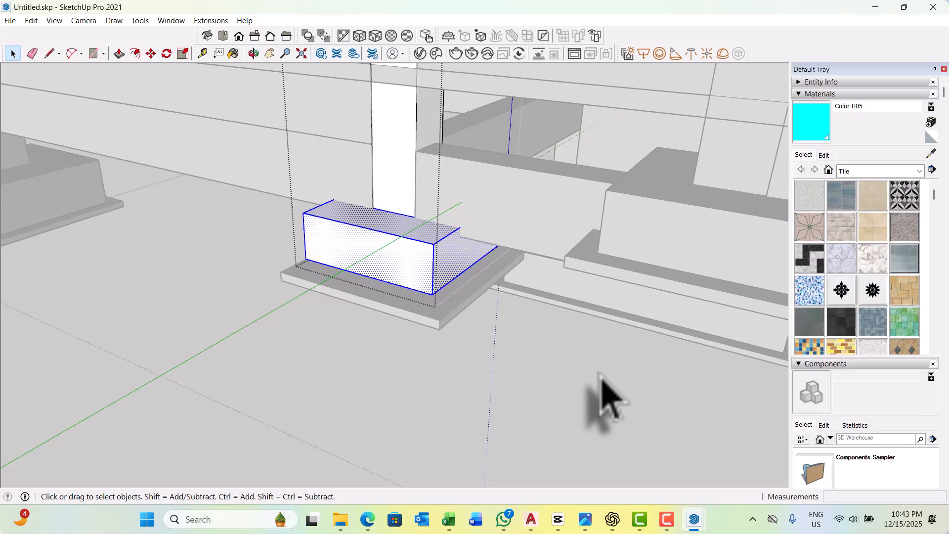
key(m)
scroll(407, 303, up, 3)
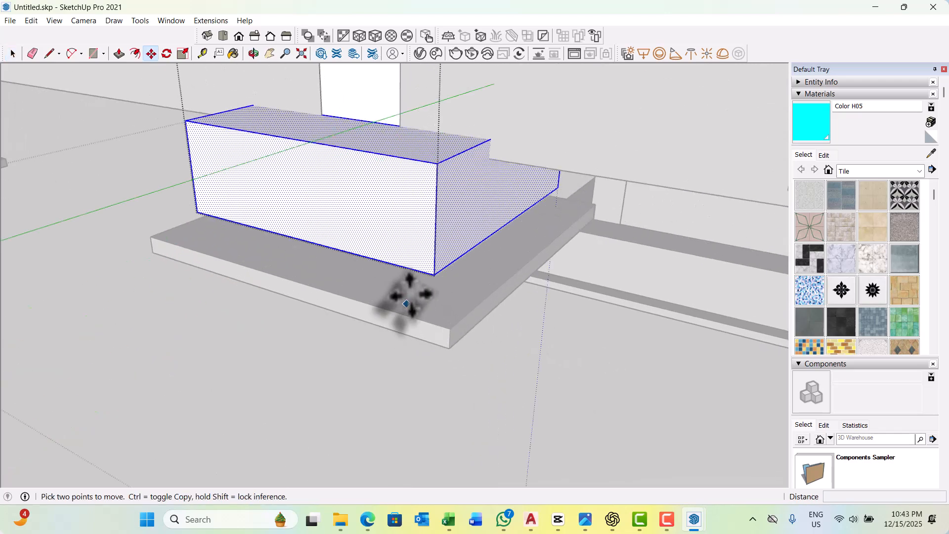
click(434, 272)
text(100)
key(Return)
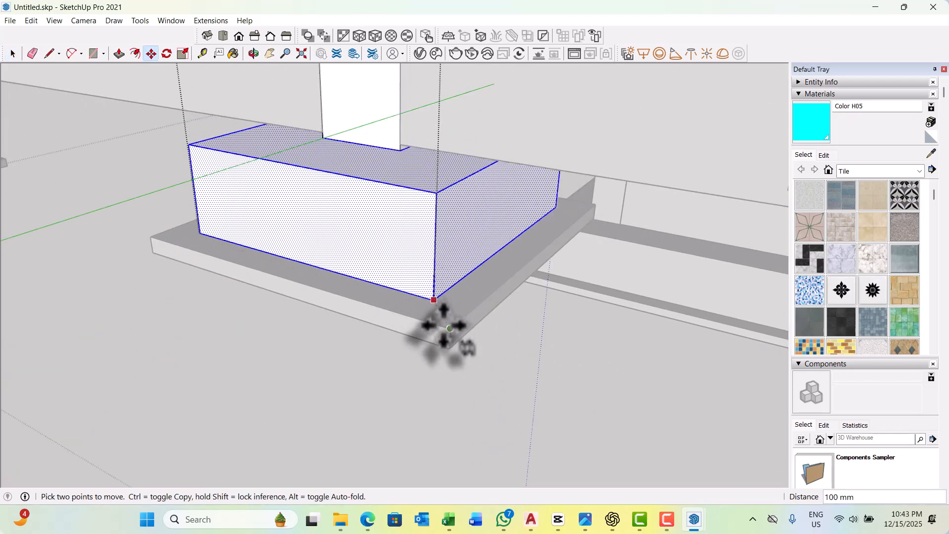
key(space)
click(510, 385)
Measure the clearance between the ground beam's lower edge and the top of the intermediate column's footing.
middle_drag(561, 352, 482, 258)
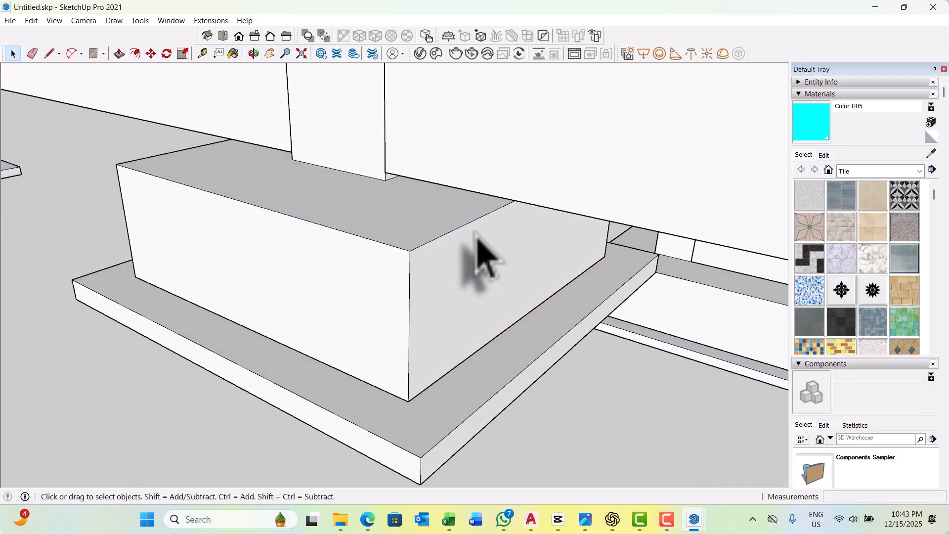
key(t)
scroll(462, 168, up, 2)
click(453, 187)
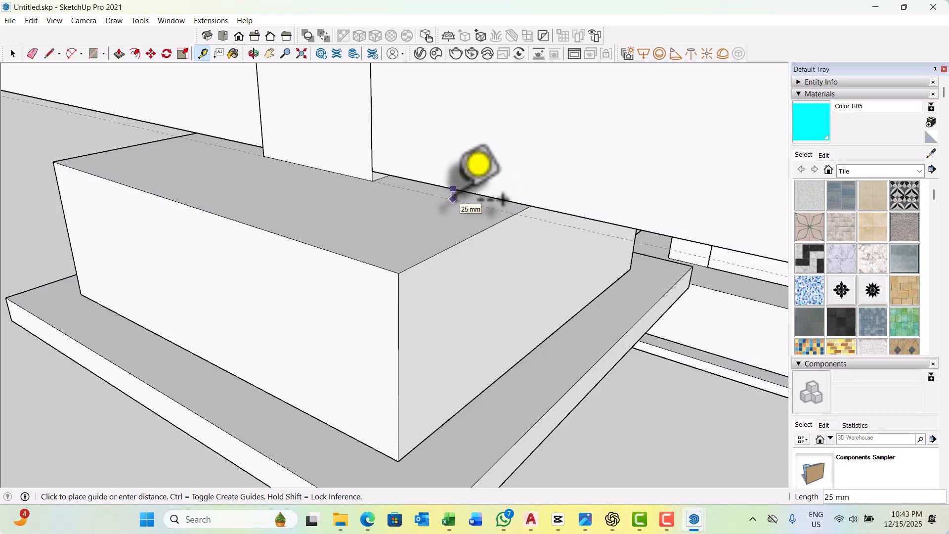
key(space)
scroll(475, 257, down, 2)
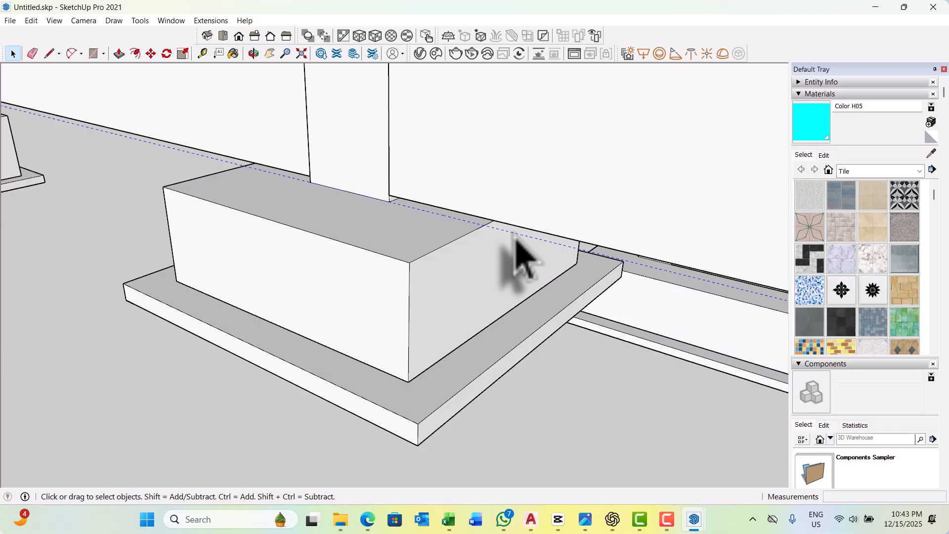
Move the base slab beside the intermediate column's footing straight down 700 mm, level with the neighbouring base slab's lower corner.
scroll(515, 240, down, 6)
middle_drag(405, 290, 479, 318)
scroll(478, 318, up, 5)
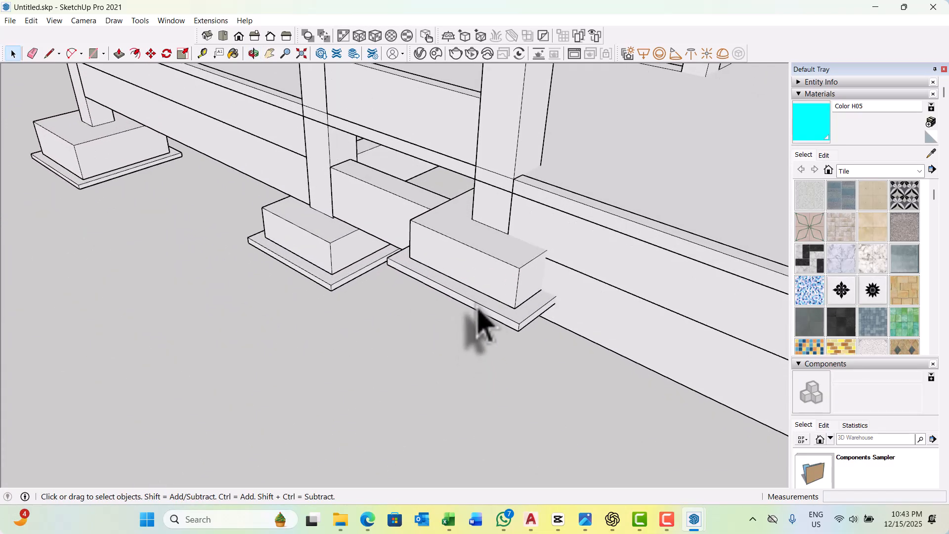
double_click(478, 309)
key(m)
scroll(435, 313, up, 5)
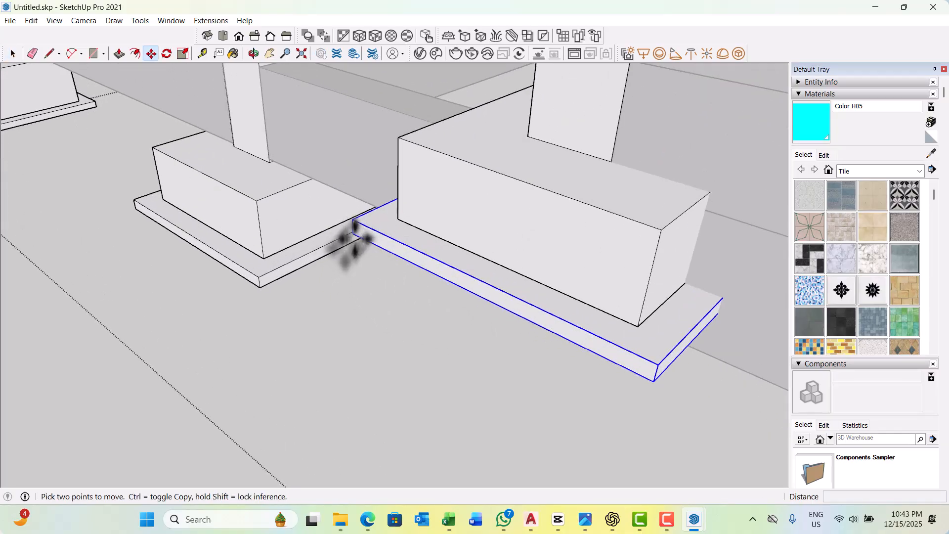
click(355, 228)
click(265, 286)
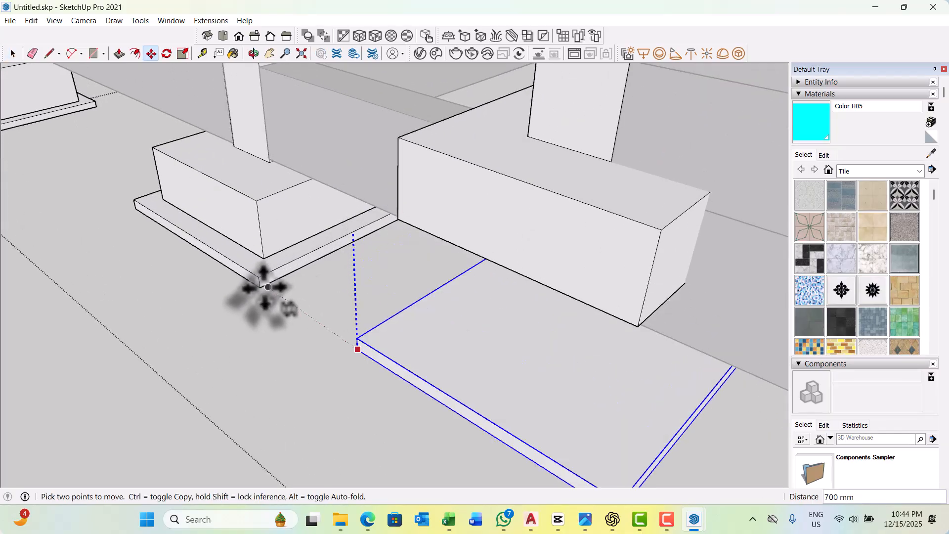
Lower that column's footing block 700 mm within its group onto the moved base slab, stretching the column with it.
key(space)
click(507, 232)
double_click(506, 218)
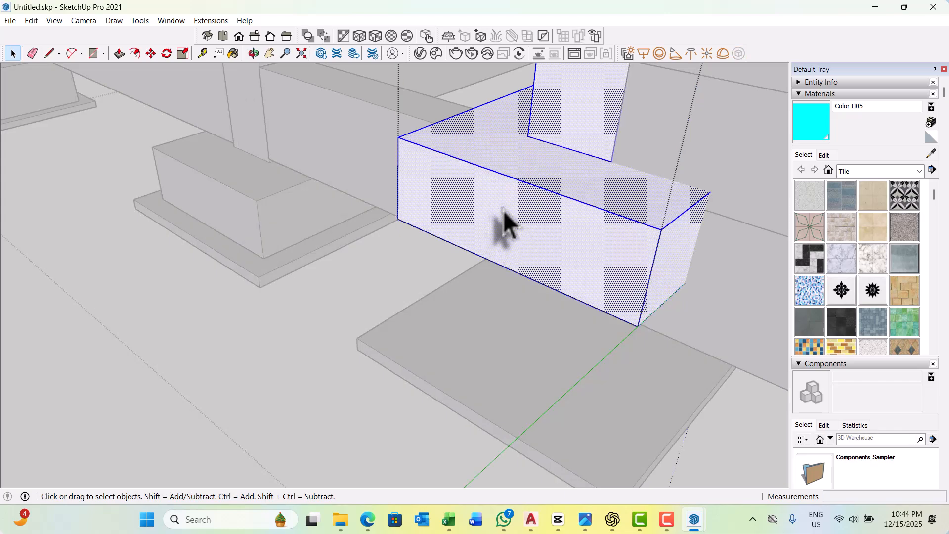
scroll(509, 229, down, 3)
middle_drag(458, 318, 435, 316)
scroll(270, 290, down, 4)
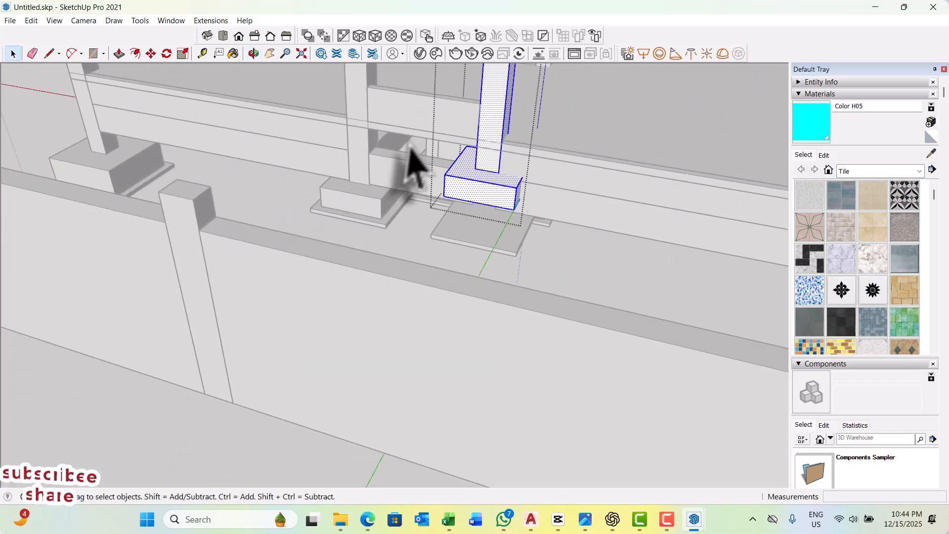
scroll(409, 127, up, 4)
drag(411, 112, 680, 318)
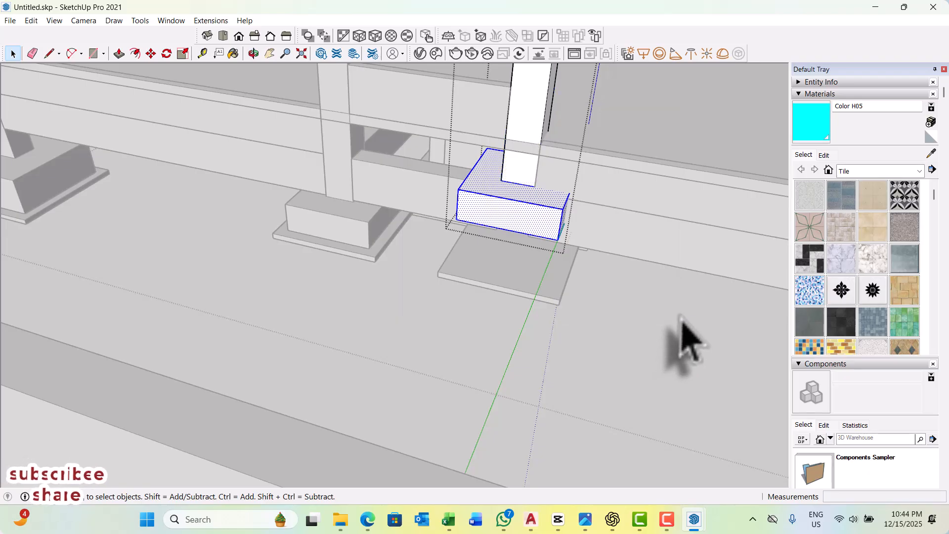
key(m)
middle_drag(668, 317, 476, 293)
scroll(480, 277, up, 3)
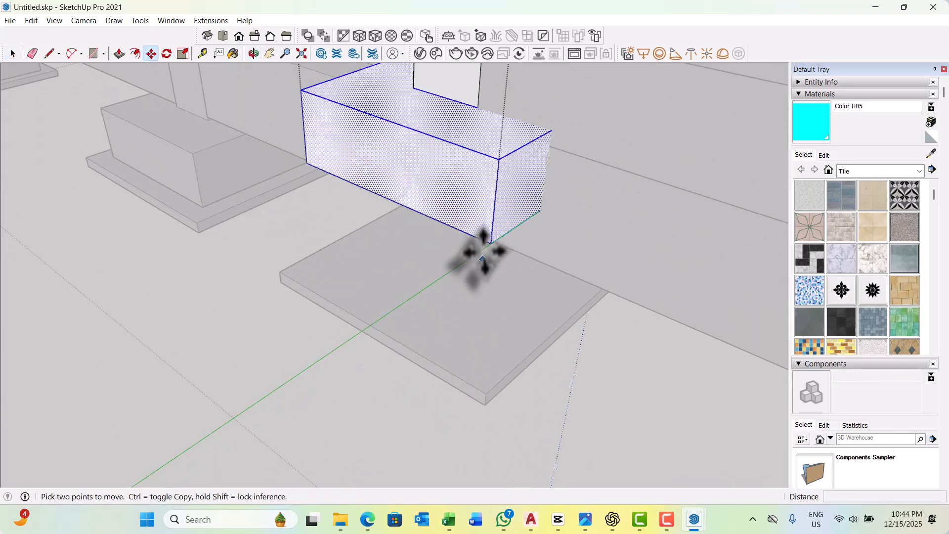
click(491, 243)
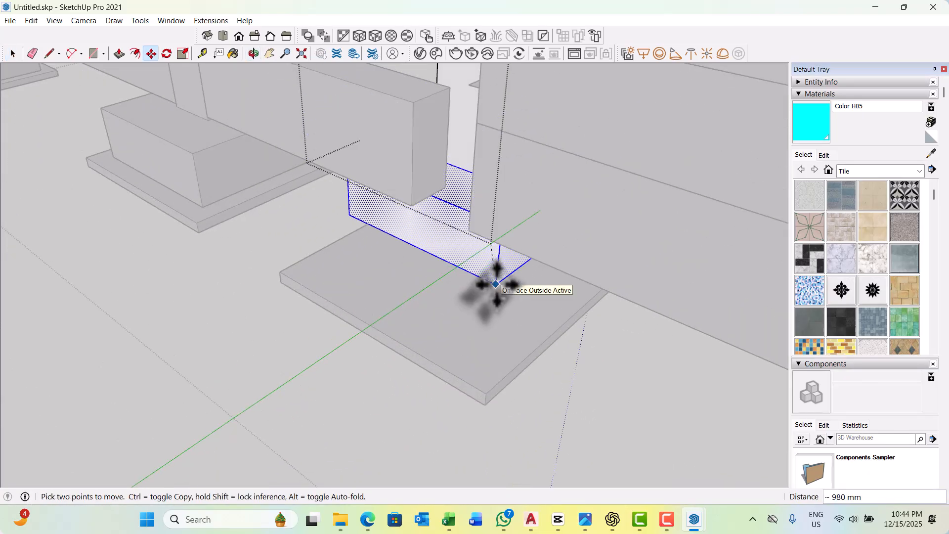
click(482, 395)
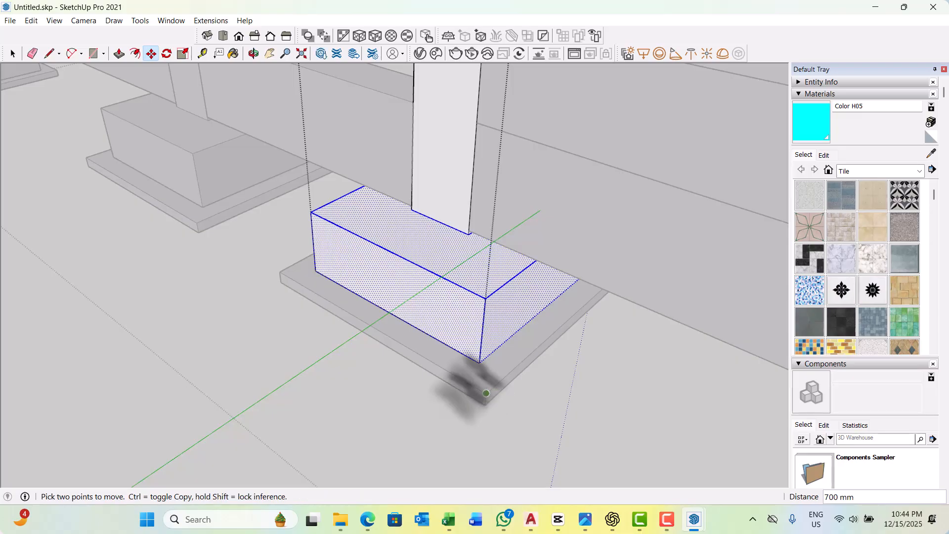
key(space)
Examine the row of lowered footings and base slabs along the ground beam for matching depths.
scroll(336, 308, down, 5)
click(350, 315)
scroll(352, 316, down, 2)
middle_drag(354, 316, 341, 240)
scroll(373, 316, up, 7)
scroll(336, 255, down, 4)
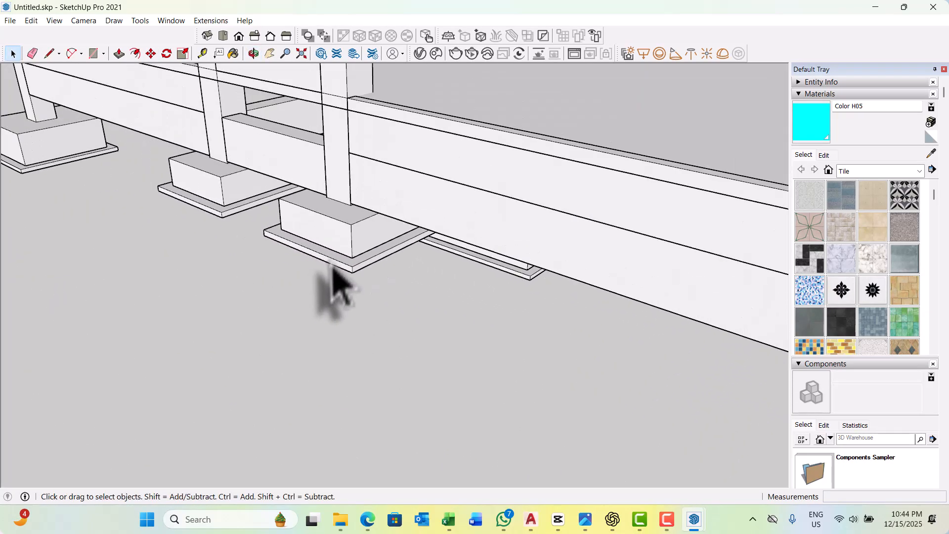
scroll(323, 225, up, 6)
middle_drag(374, 195, 365, 228)
scroll(356, 228, down, 8)
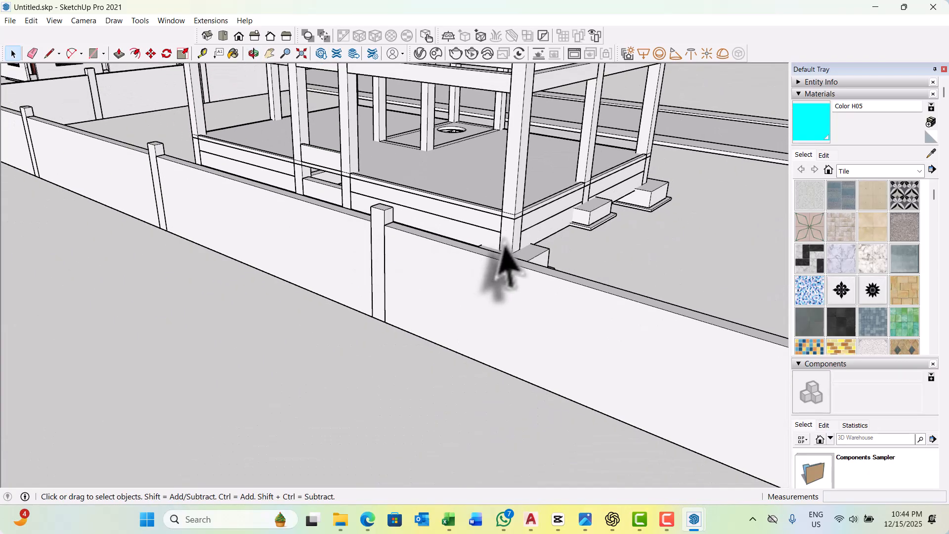
Move the thin base slab under the building's corner column straight down by 600 mm.
middle_drag(504, 245, 463, 295)
scroll(445, 360, up, 3)
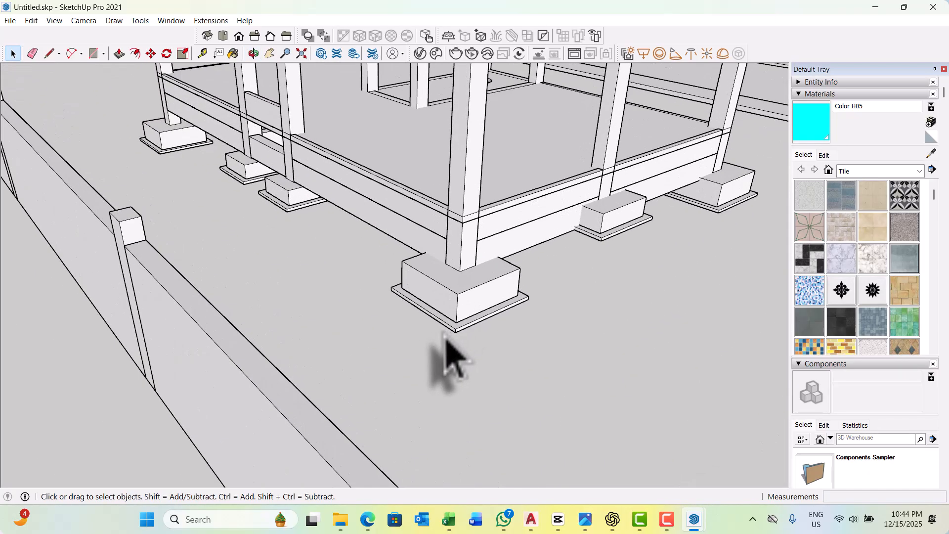
scroll(458, 311, up, 5)
click(466, 331)
scroll(464, 333, up, 1)
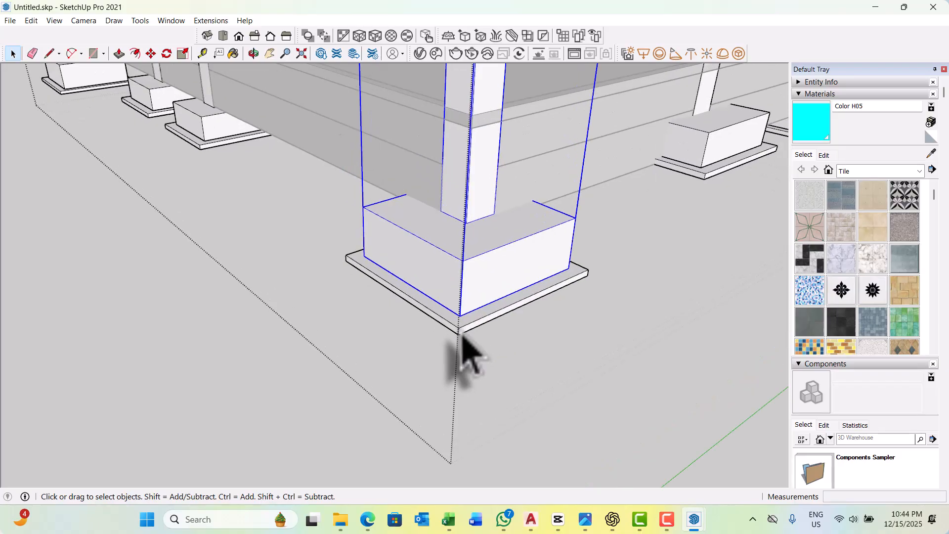
key(m)
scroll(455, 339, up, 2)
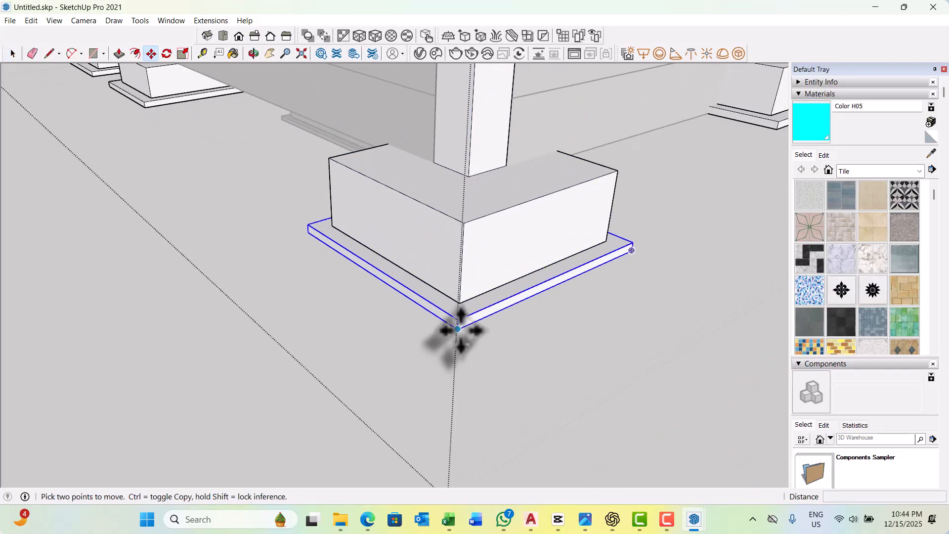
click(457, 333)
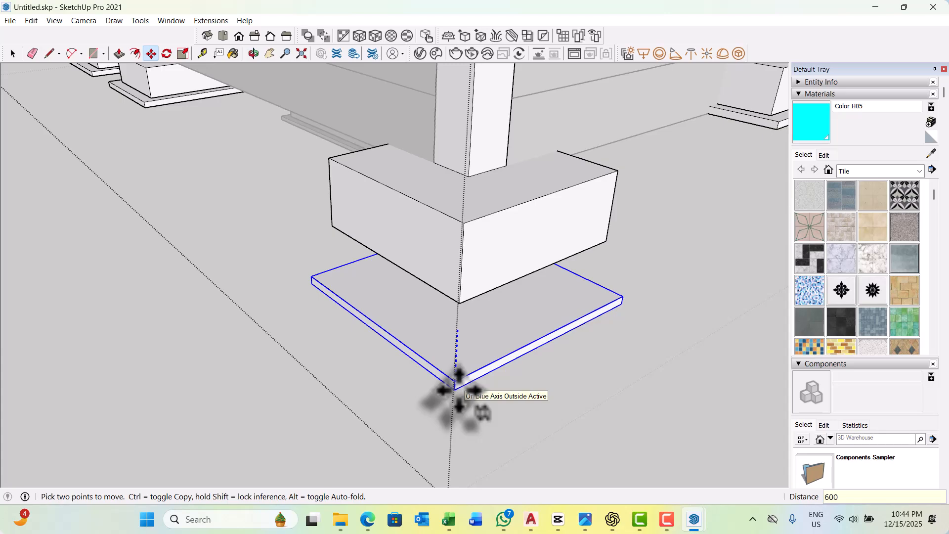
key(Return)
key(space)
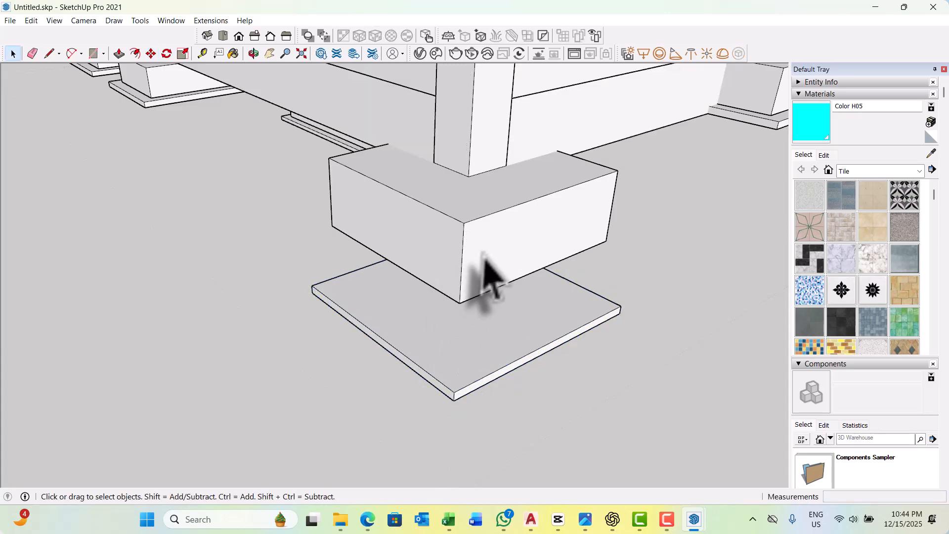
Move the corner column's footing block down 600 mm within its group, stretching the column along with it.
triple_click(486, 256)
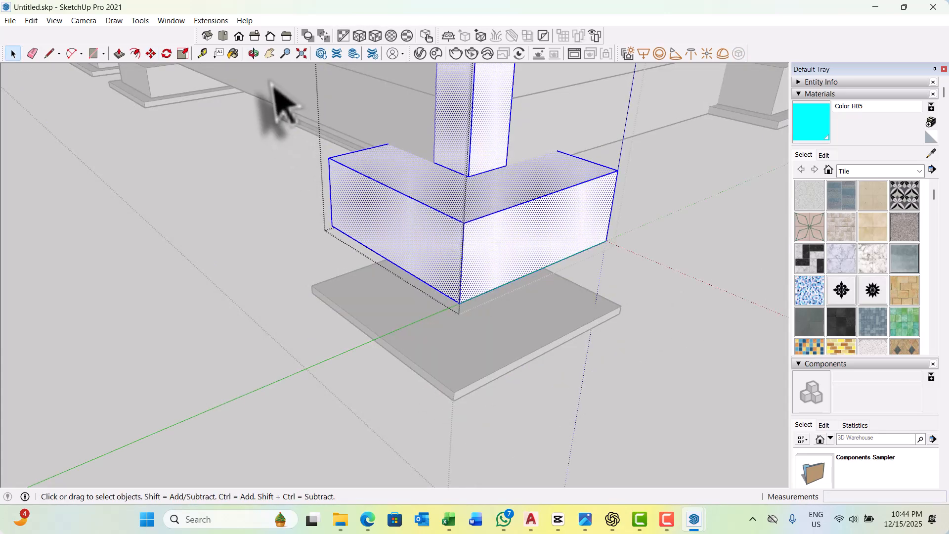
drag(272, 69, 699, 377)
key(m)
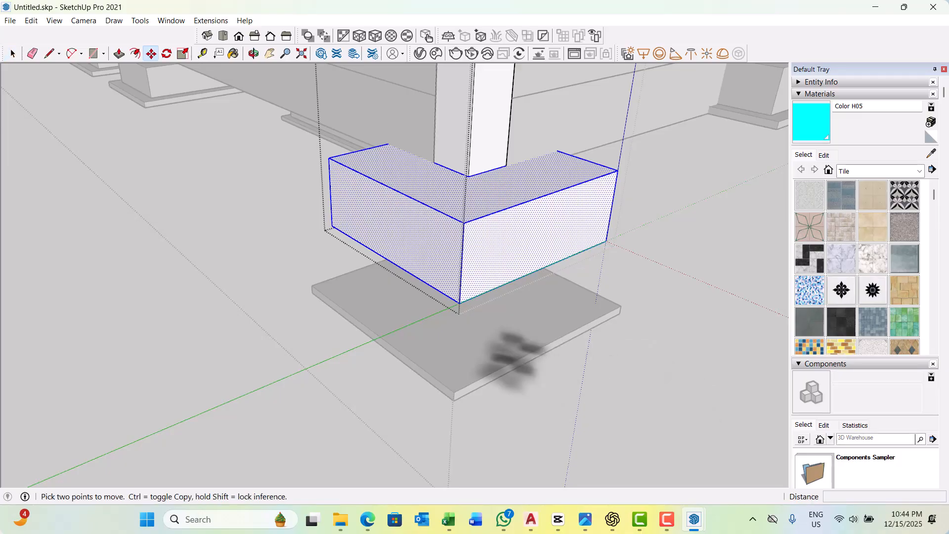
scroll(465, 309, up, 2)
click(450, 289)
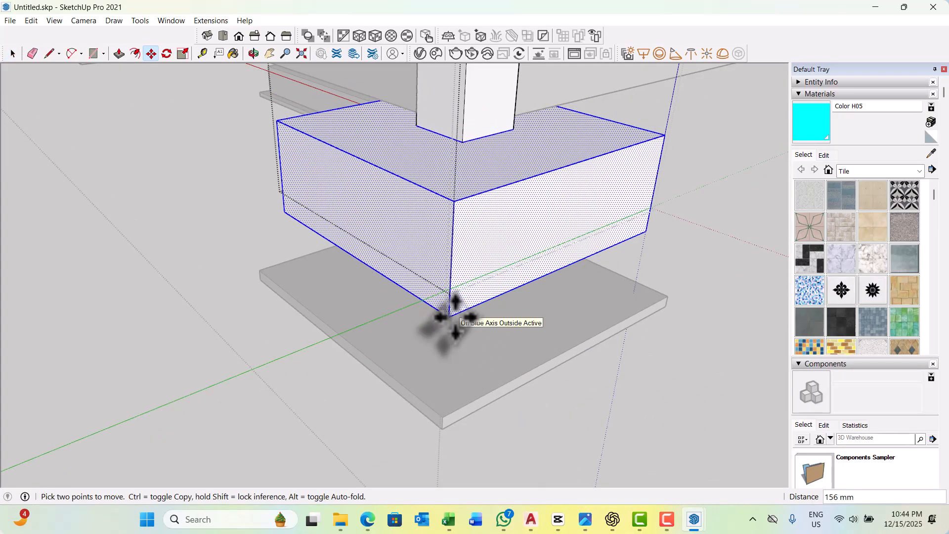
text(600)
key(Return)
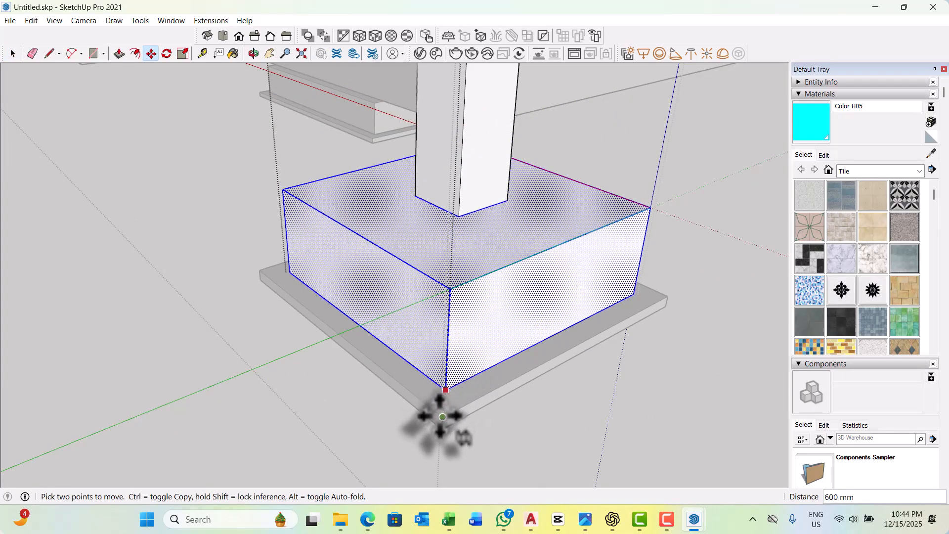
key(space)
Lower the footing block of the next column beyond the corner by 600 mm within its group, extending the column.
scroll(448, 430, down, 2)
middle_drag(494, 417, 514, 361)
scroll(515, 341, up, 5)
click(512, 295)
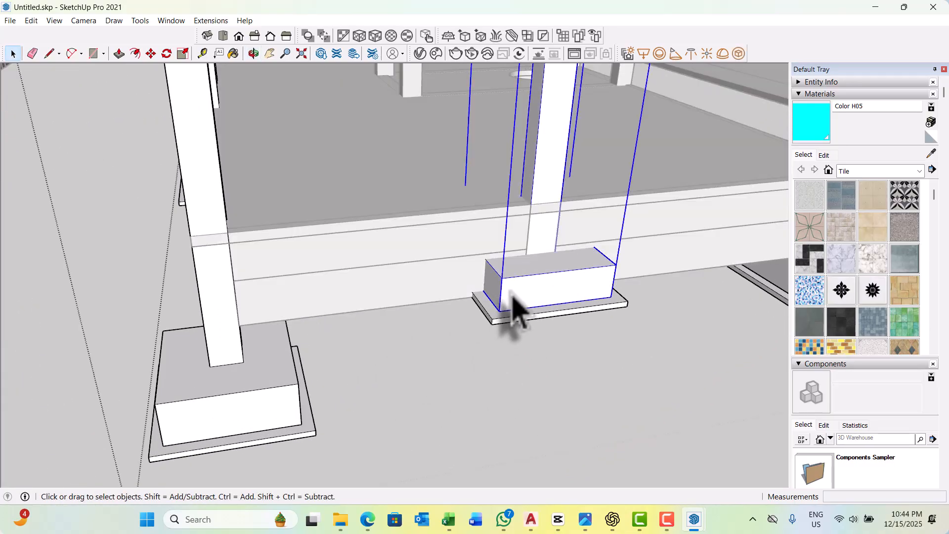
scroll(507, 322, up, 4)
middle_drag(486, 337, 392, 303)
drag(318, 212, 665, 386)
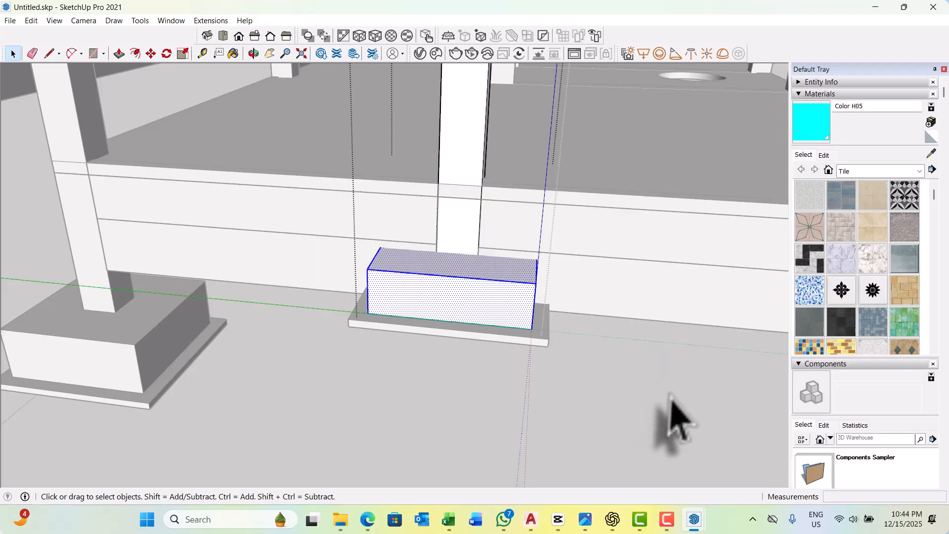
drag(295, 132, 644, 383)
drag(671, 431, 689, 422)
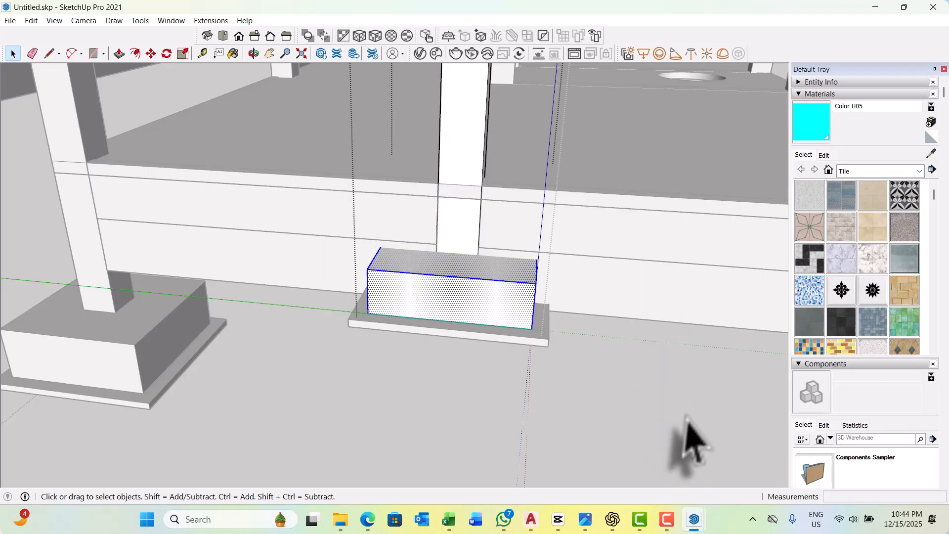
key(m)
scroll(533, 339, up, 2)
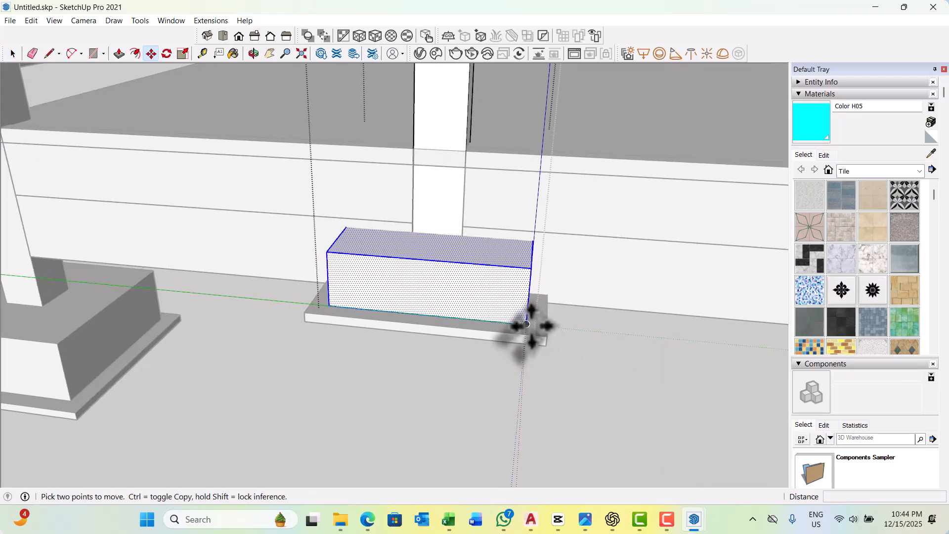
click(527, 324)
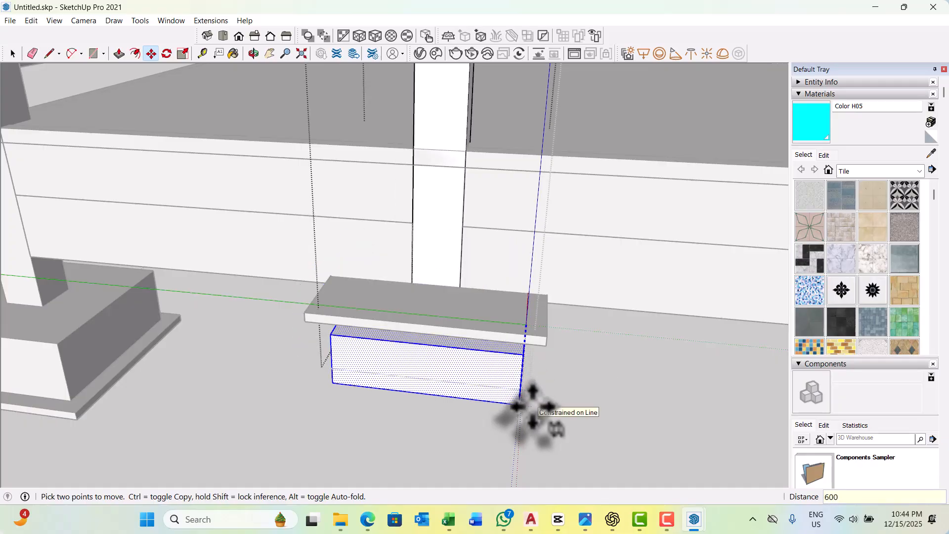
key(Return)
key(space)
Move that column's base slab straight down so it sits directly beneath the lowered footing block.
click(536, 354)
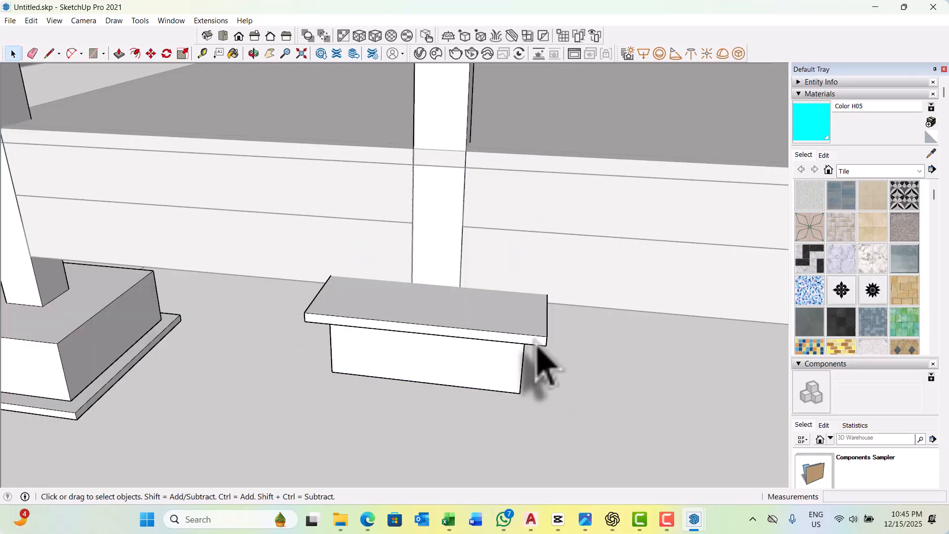
scroll(539, 347, up, 2)
key(m)
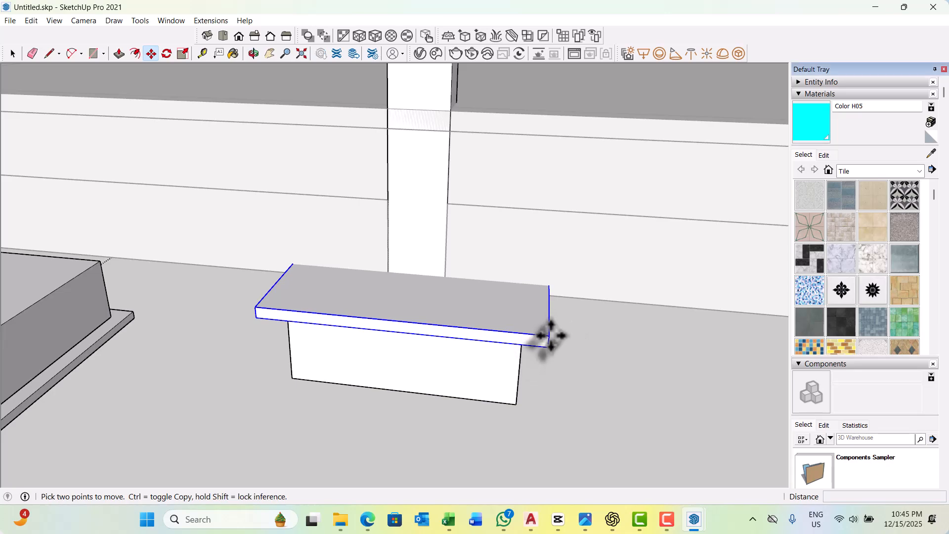
click(546, 339)
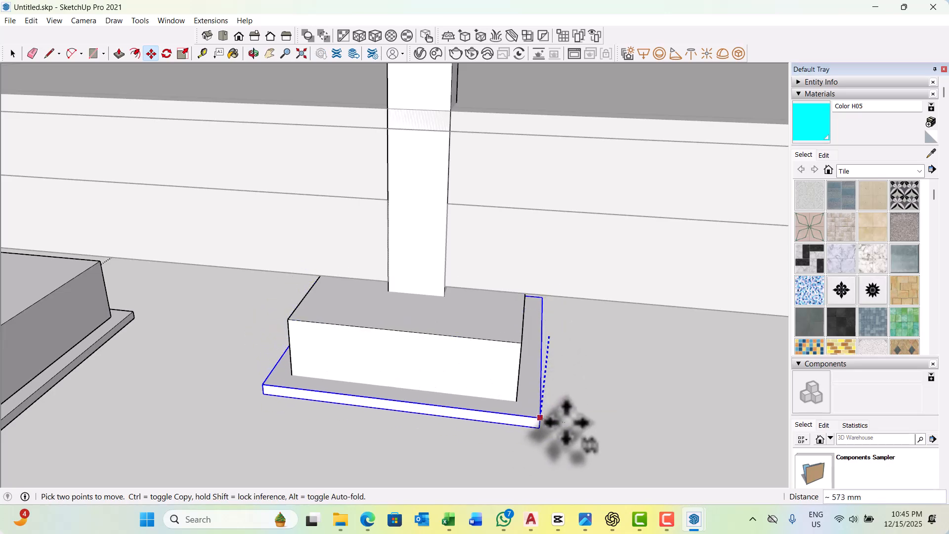
middle_drag(567, 426, 546, 440)
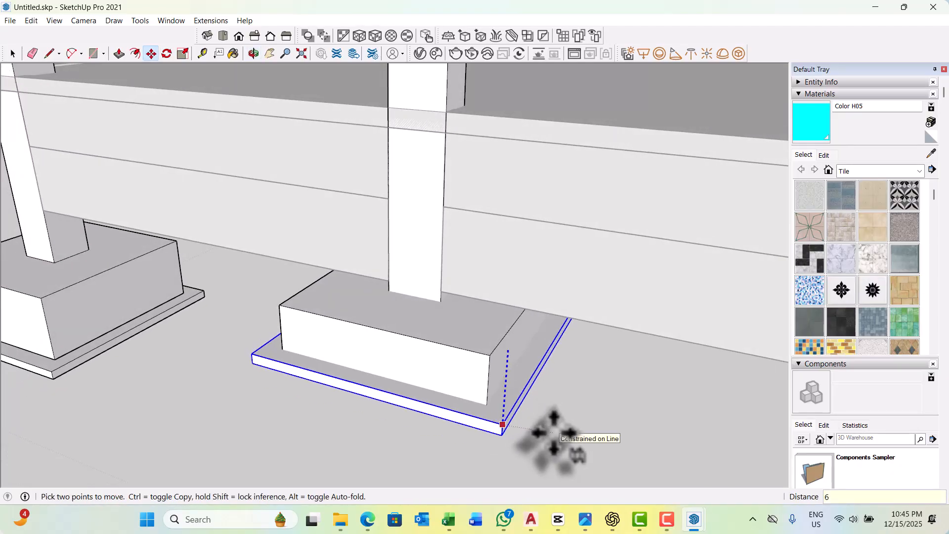
key(Return)
scroll(440, 341, down, 2)
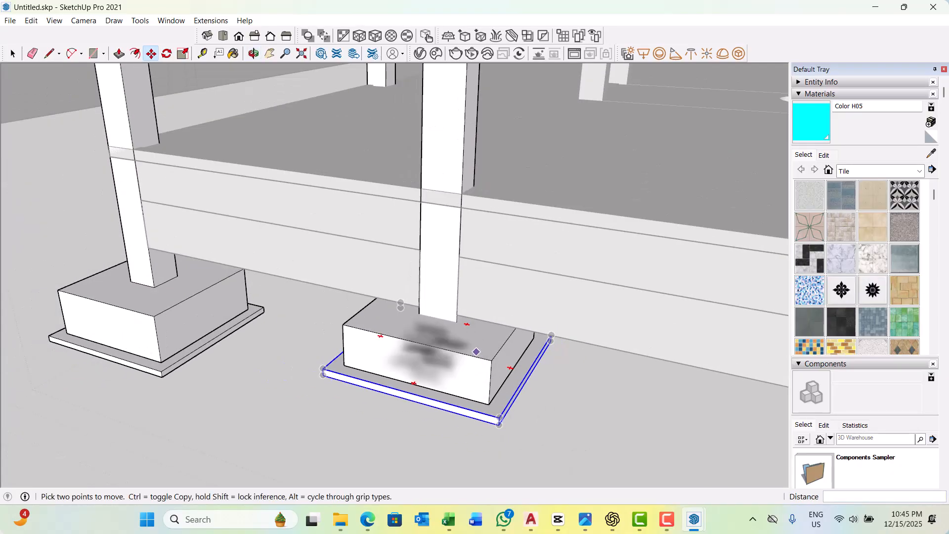
key(space)
key(Escape)
Open the column group at the building's other front corner and select its footing block.
scroll(362, 348, down, 5)
scroll(494, 391, down, 3)
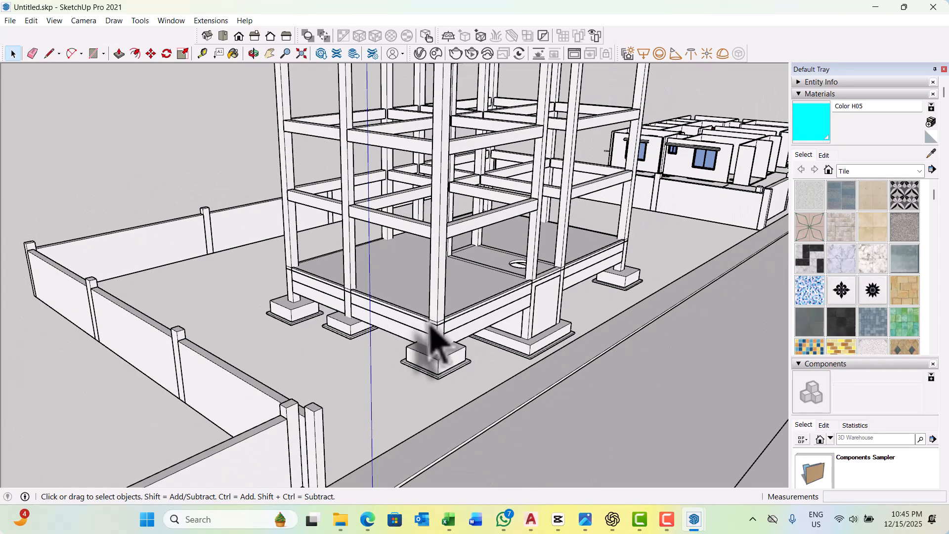
scroll(500, 435, up, 5)
scroll(510, 415, up, 2)
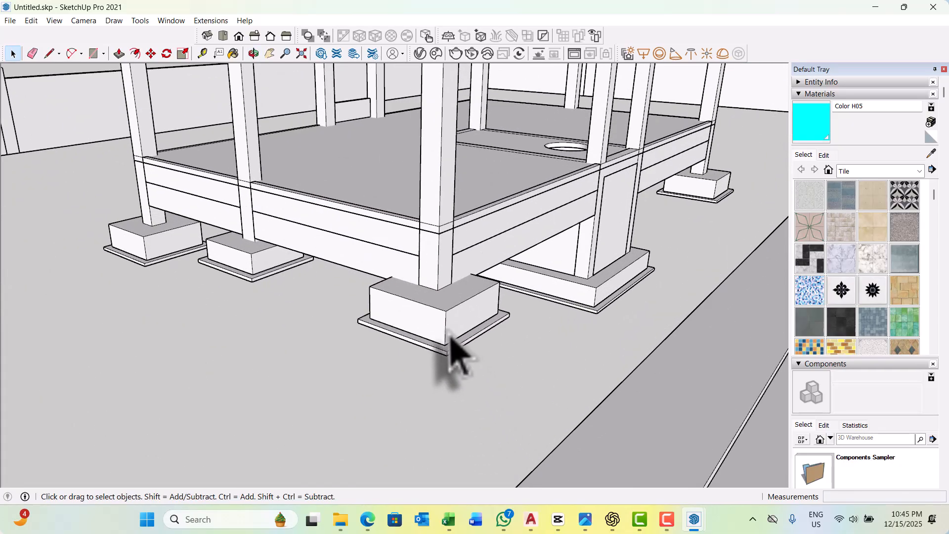
click(449, 341)
double_click(450, 342)
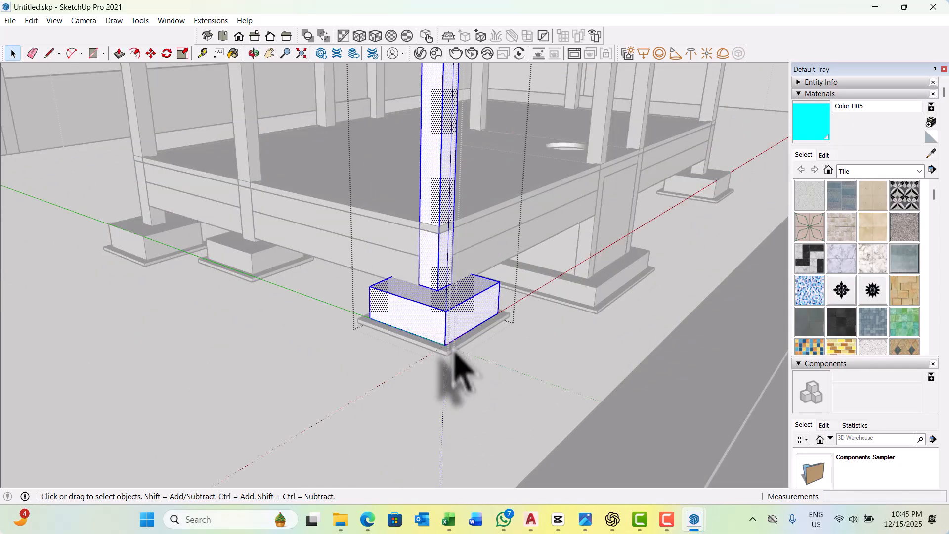
scroll(435, 356, up, 2)
drag(303, 217, 613, 411)
key(m)
scroll(514, 375, up, 2)
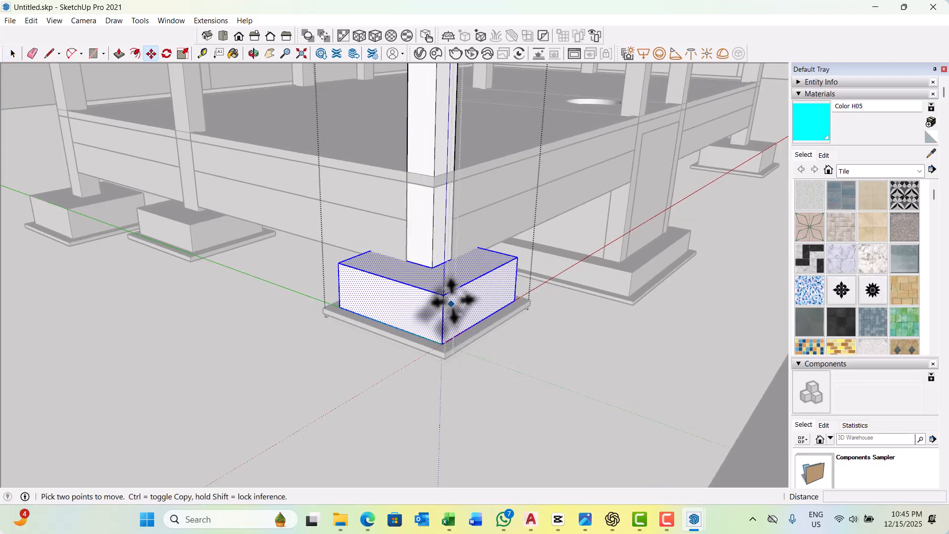
click(443, 294)
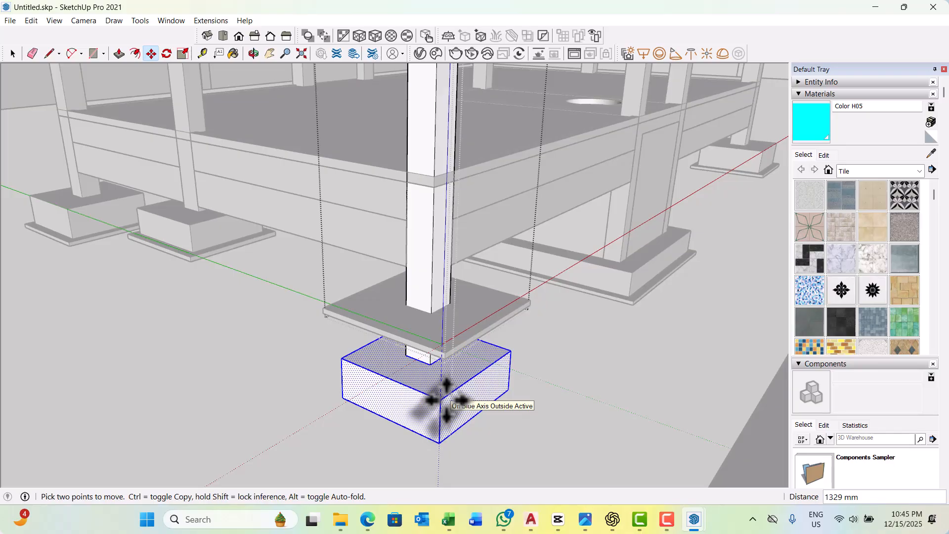
text(6)
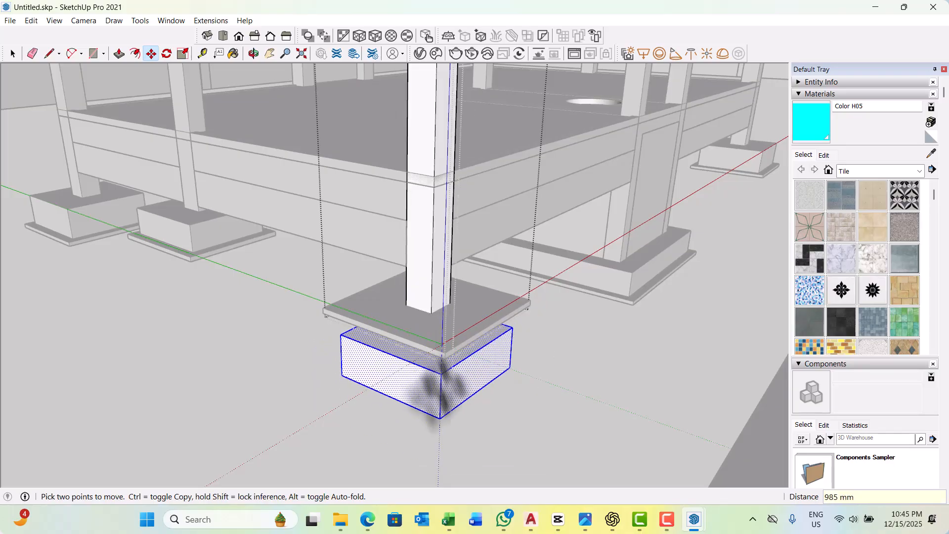
key(Escape)
key(space)
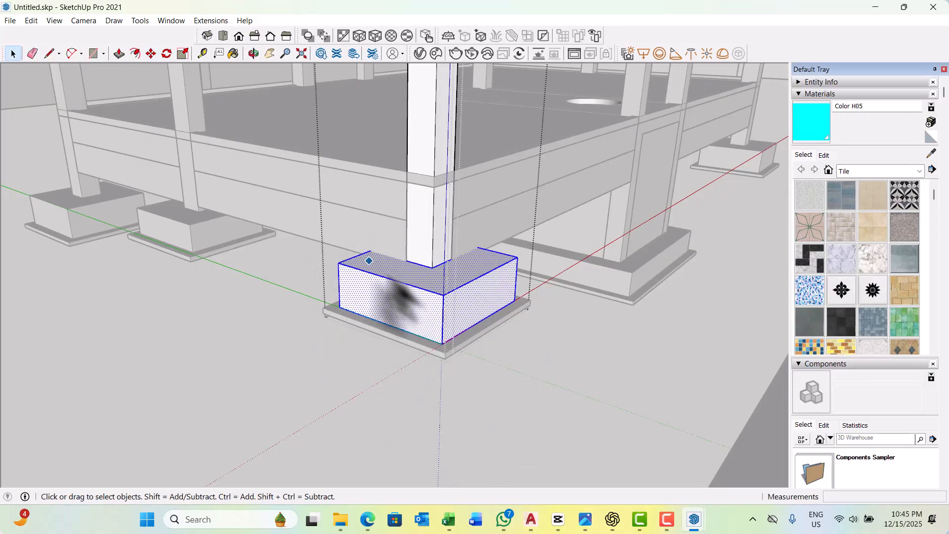
Move the selected footing block straight down 600 mm, stretching its column, and leave the group.
key(m)
click(444, 294)
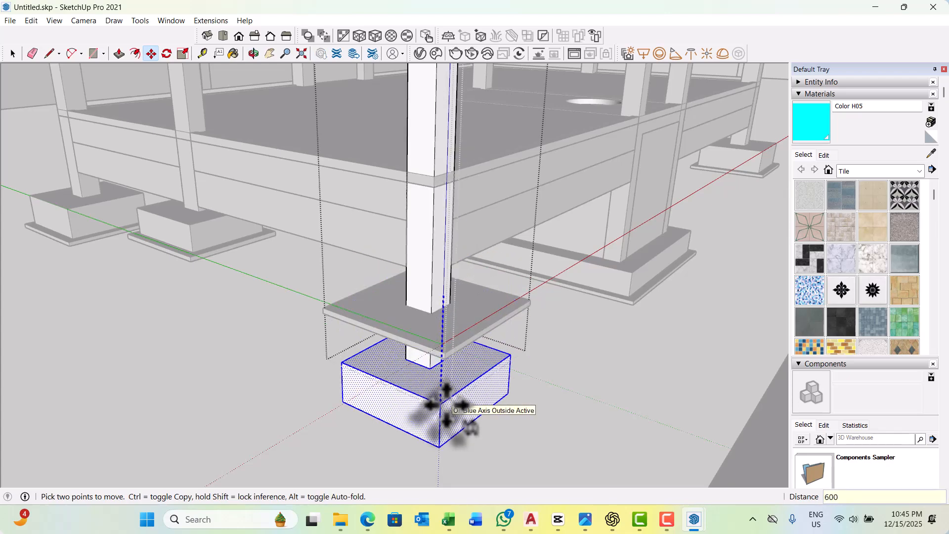
key(Return)
key(space)
key(Escape)
key(Escape)
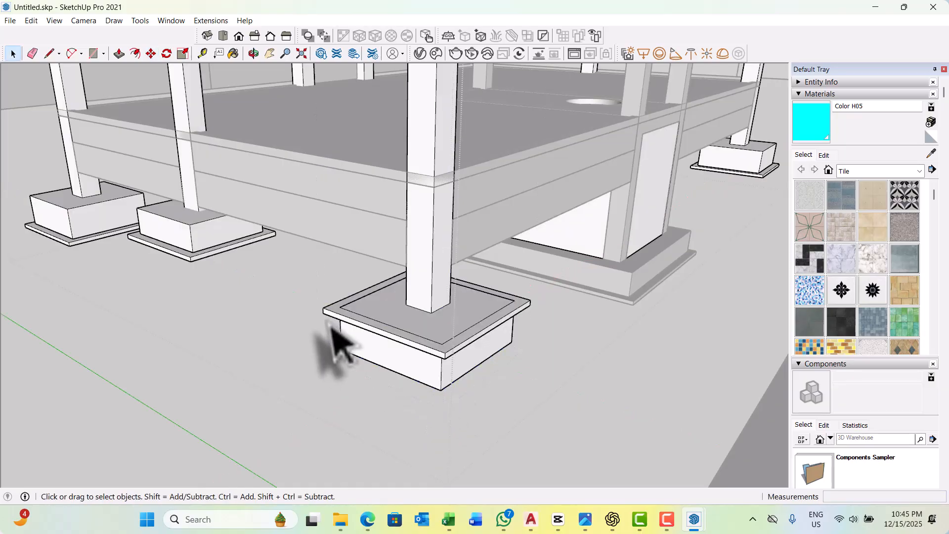
Move the base slab of this corner column straight down 600 mm so it sits beneath the lowered footing block.
click(335, 316)
double_click(334, 316)
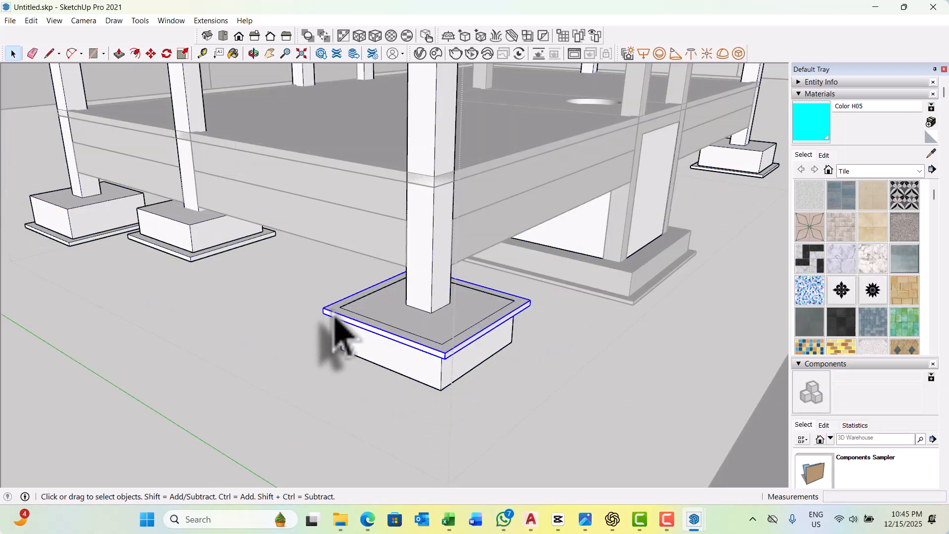
key(m)
scroll(393, 354, up, 2)
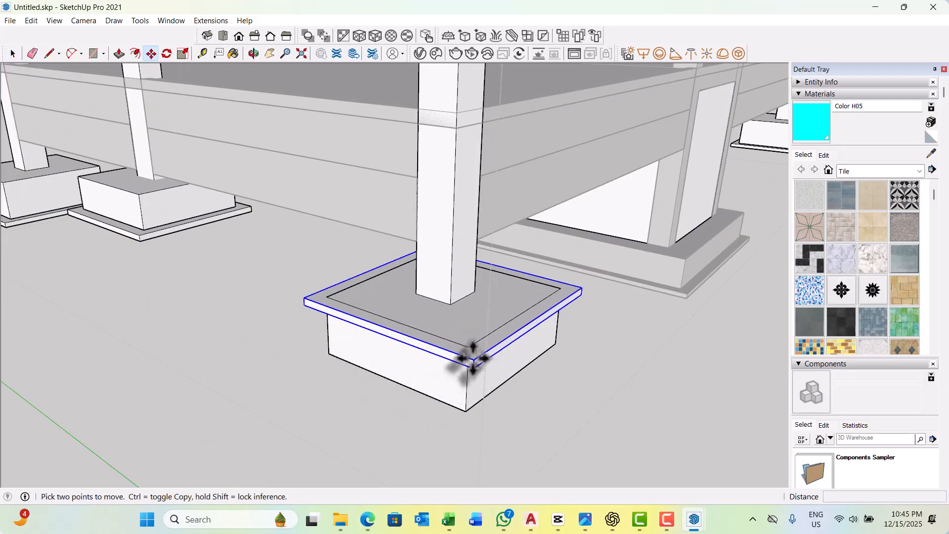
click(473, 356)
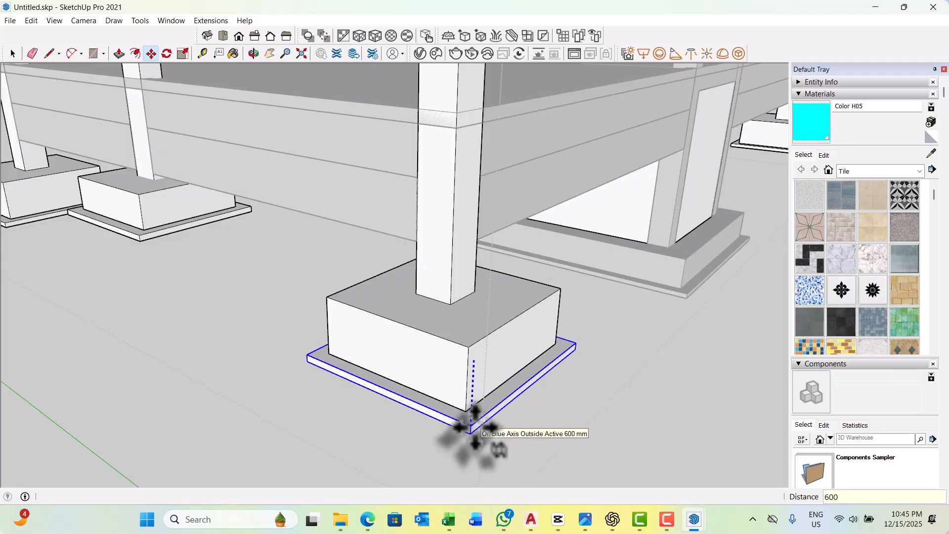
key(Return)
key(space)
Hide the boundary wall group around the building to clear the view of the remaining footings.
scroll(459, 378, down, 5)
click(600, 351)
middle_drag(600, 351, 371, 367)
mouse_move(524, 306)
middle_down()
mouse_move(476, 292)
mouse_move(522, 316)
middle_up()
scroll(514, 393, up, 1)
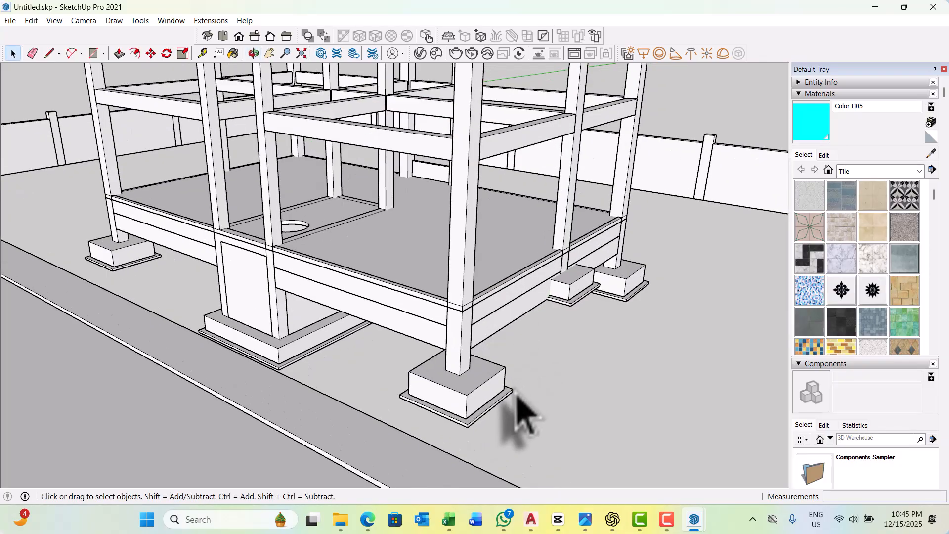
middle_drag(515, 394, 376, 370)
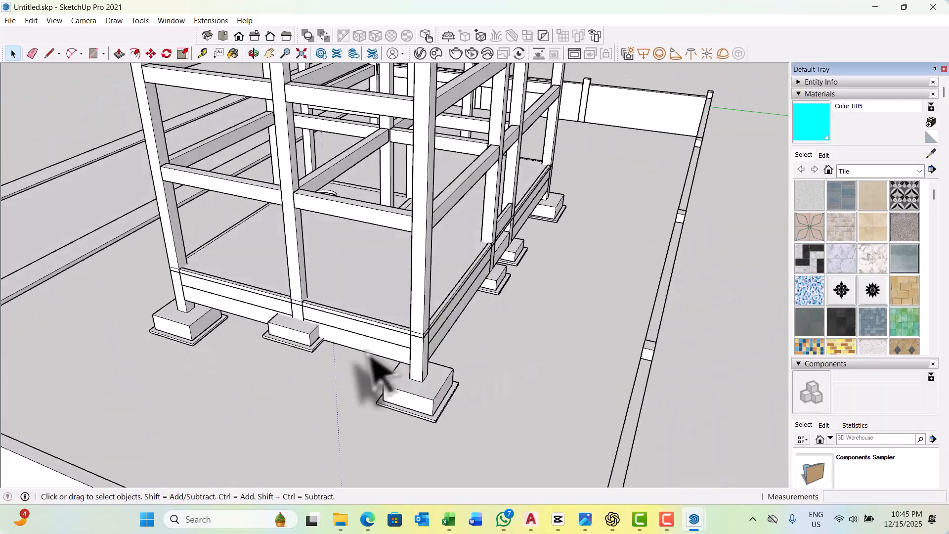
scroll(375, 370, up, 2)
scroll(388, 286, down, 4)
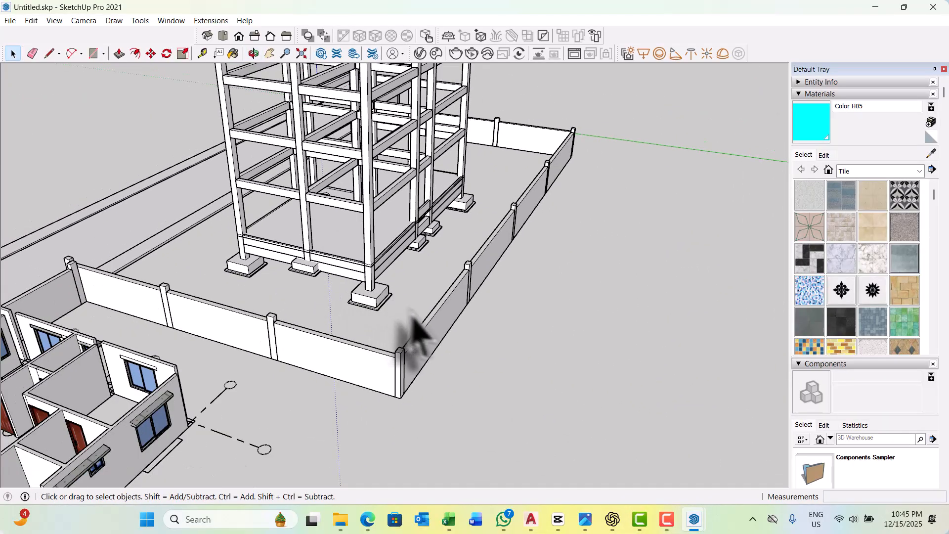
right_click(426, 326)
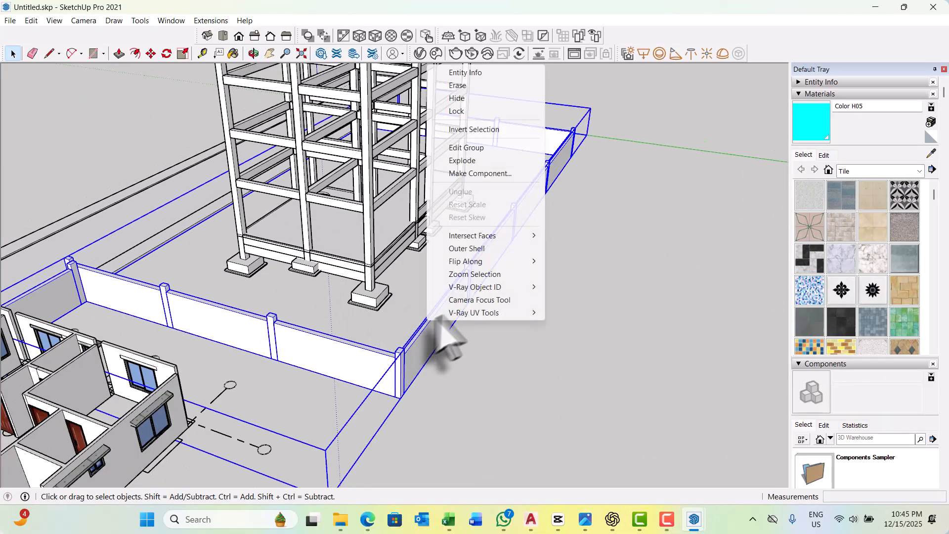
click(462, 99)
Move the base slab under the intermediate column between the two corner columns straight down 600 mm.
scroll(328, 286, up, 2)
middle_drag(329, 285, 350, 265)
scroll(275, 265, up, 5)
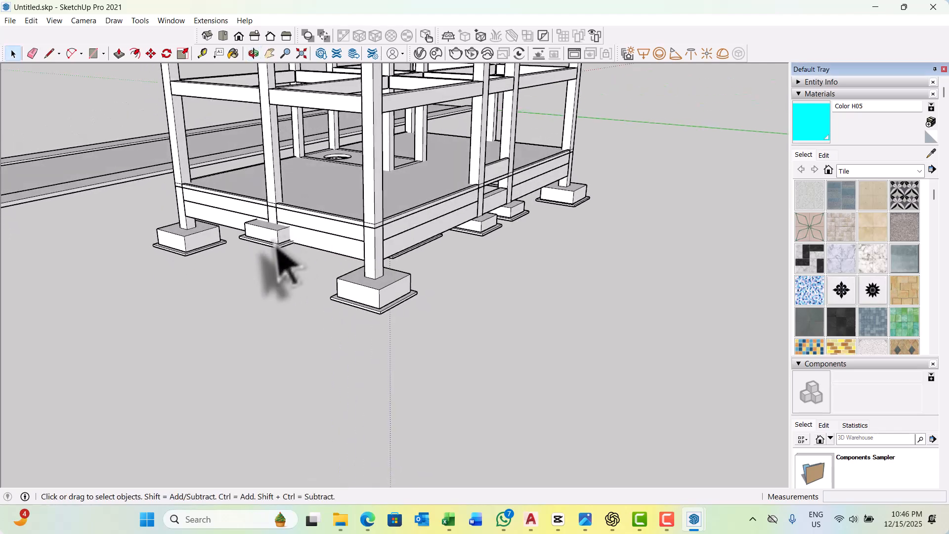
triple_click(276, 241)
scroll(281, 271, up, 4)
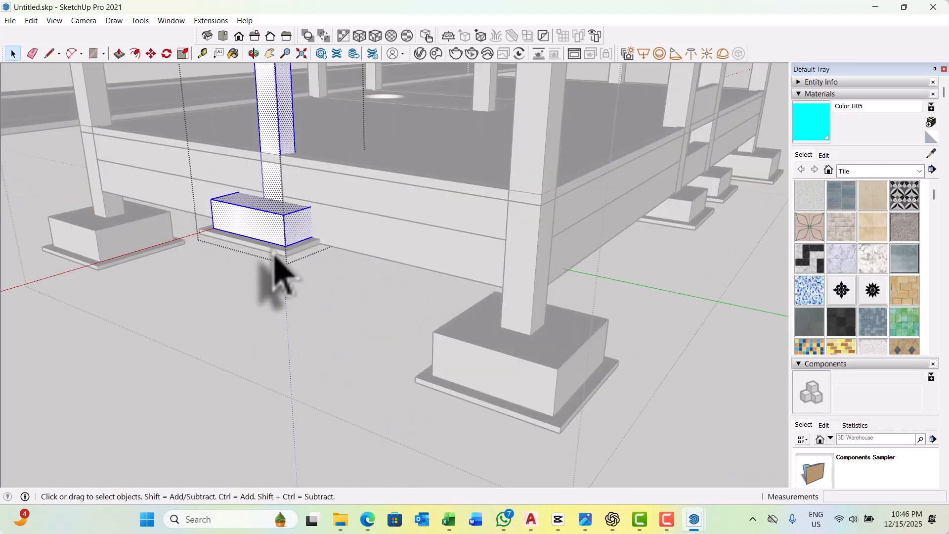
double_click(292, 286)
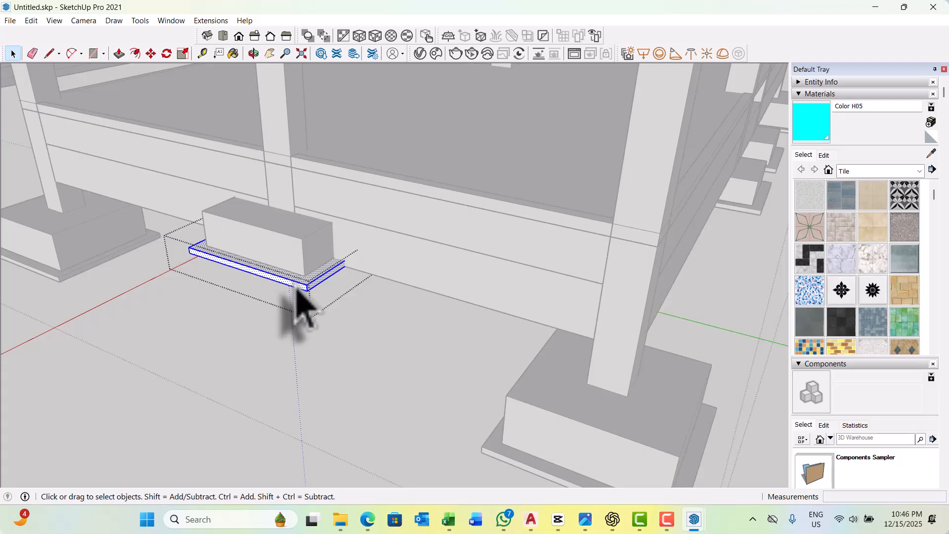
click(309, 300)
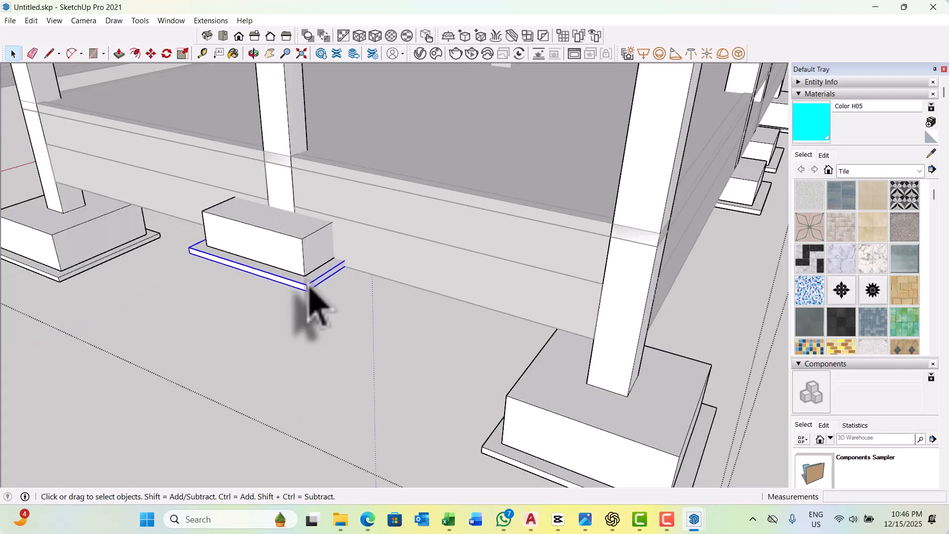
key(m)
scroll(306, 286, up, 3)
click(305, 285)
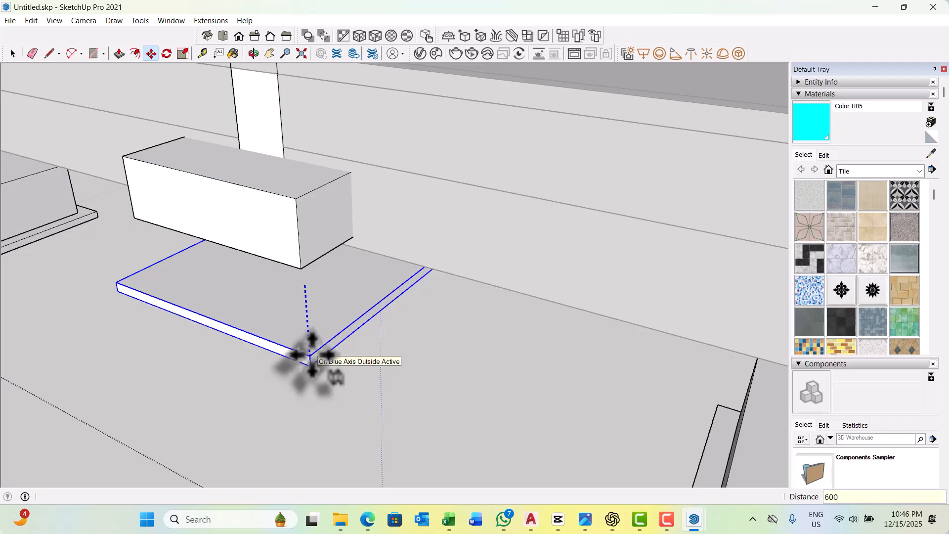
text(600)
key(Return)
key(space)
Lower the intermediate column's footing block within its group onto the moved base slab, extending the column.
scroll(290, 222, down, 4)
middle_drag(402, 275, 366, 233)
click(368, 232)
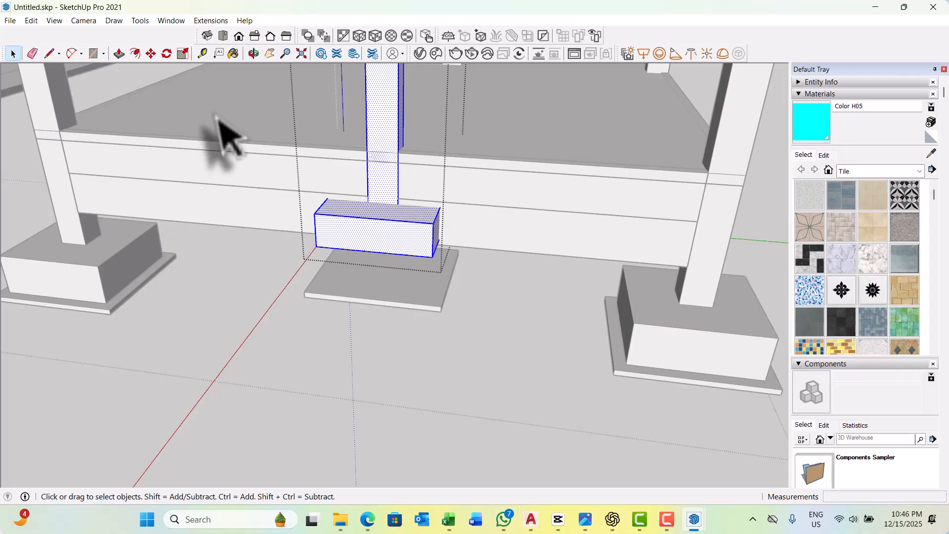
drag(215, 112, 514, 327)
middle_drag(514, 327, 434, 308)
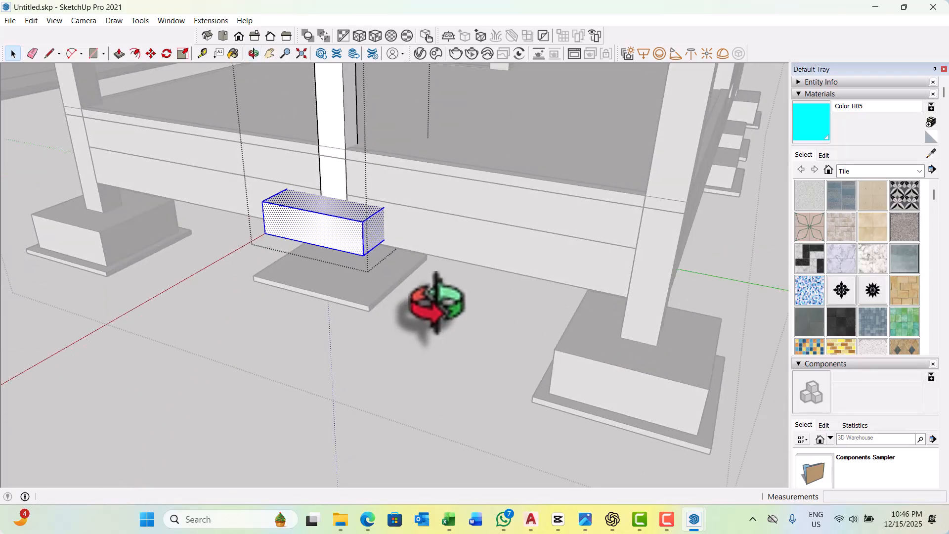
key(m)
scroll(351, 257, up, 3)
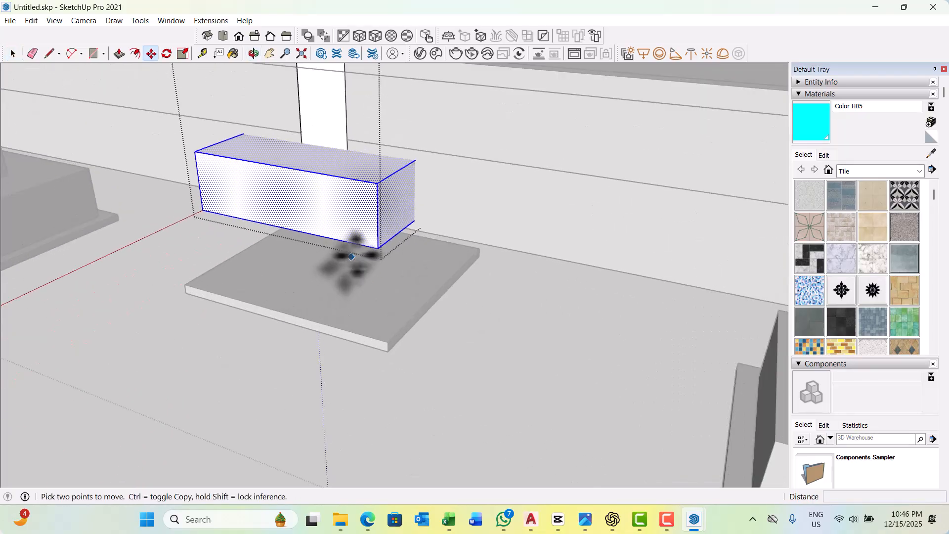
click(378, 248)
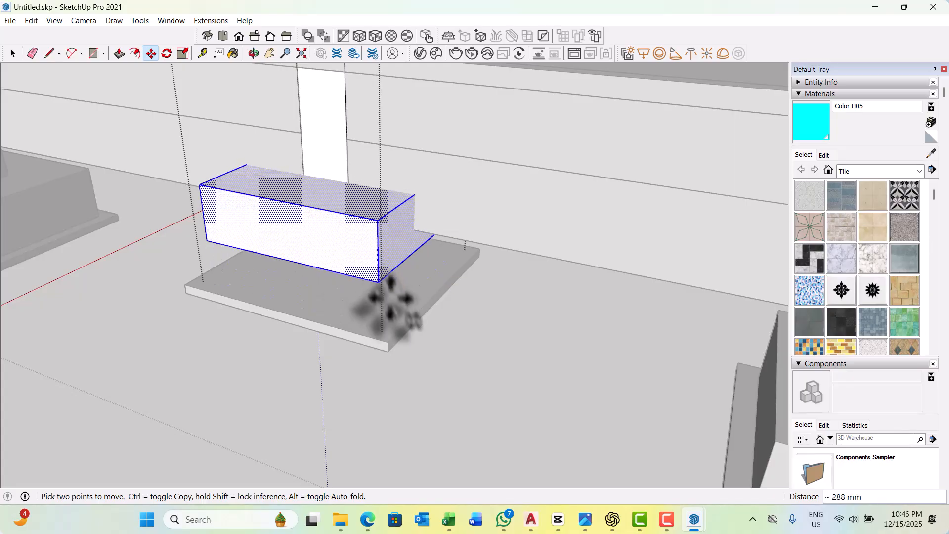
key(space)
scroll(368, 328, down, 5)
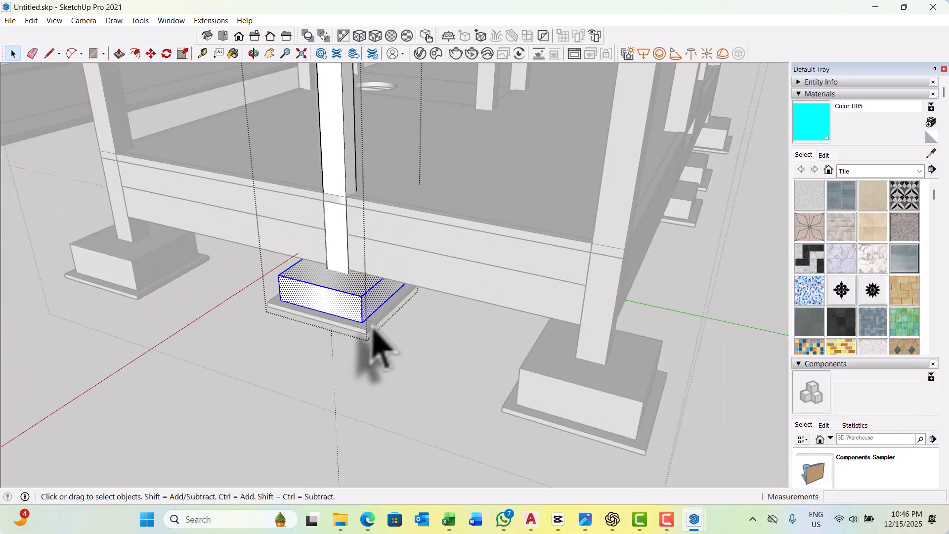
click(395, 346)
Inspect the footing levels around and beneath the frame, comparing the column footings with the large walled footing.
middle_drag(519, 332, 621, 228)
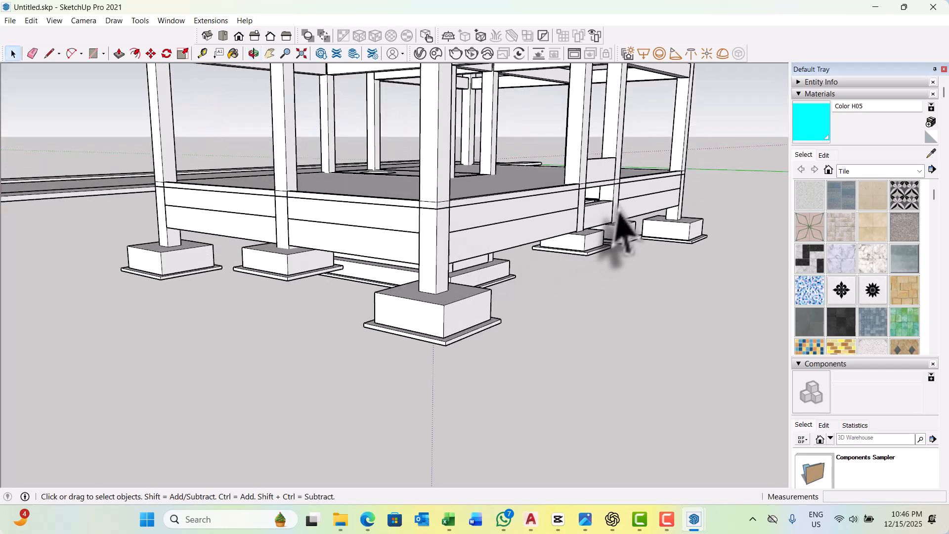
scroll(621, 229, up, 8)
scroll(544, 287, down, 6)
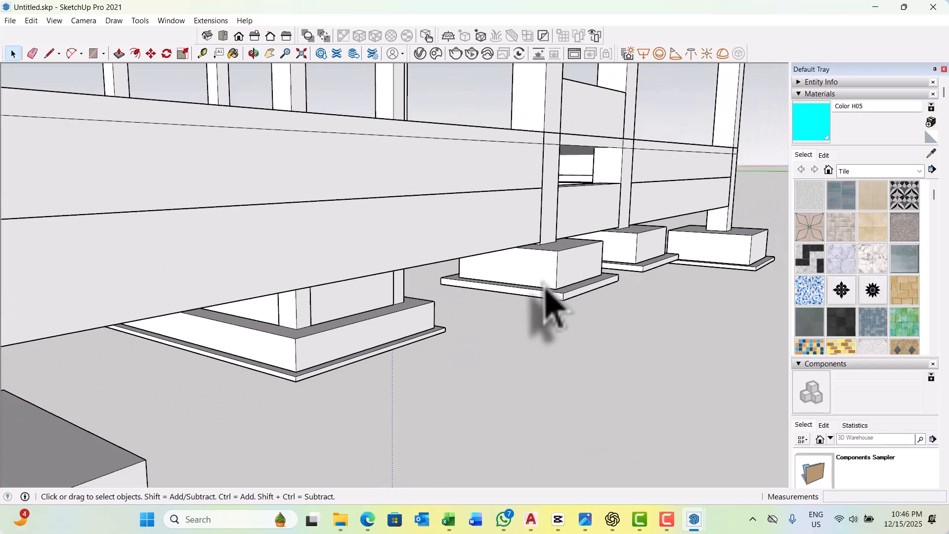
middle_drag(498, 328, 395, 371)
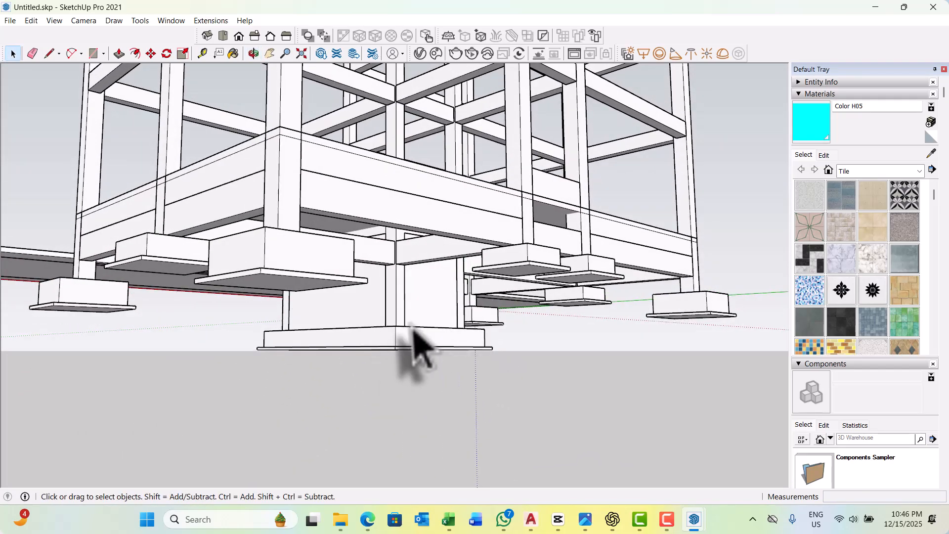
middle_drag(356, 328, 424, 292)
scroll(322, 307, up, 3)
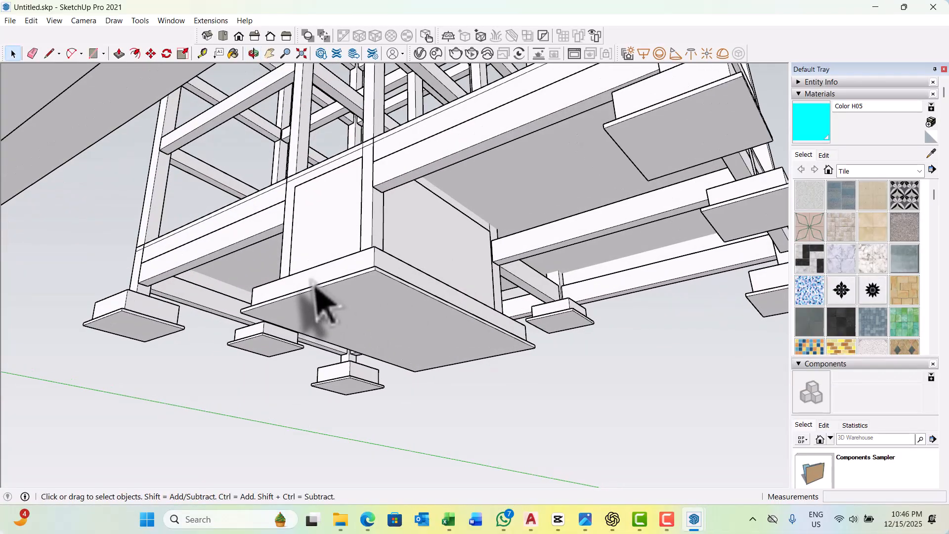
middle_drag(322, 307, 323, 425)
scroll(272, 322, down, 3)
scroll(322, 426, up, 3)
scroll(315, 452, up, 2)
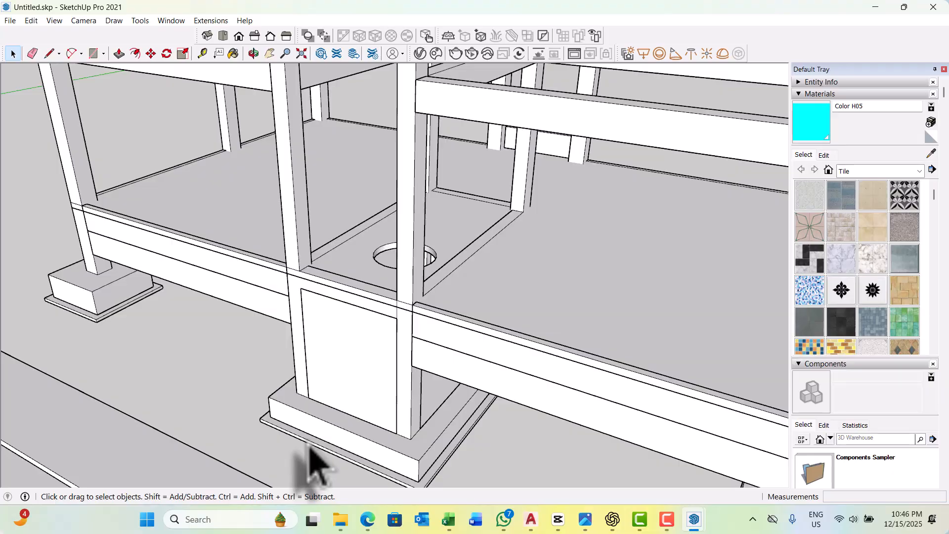
Measure the vertical distance from the large walled footing's base slab edge up to the ground beam.
scroll(333, 414, up, 4)
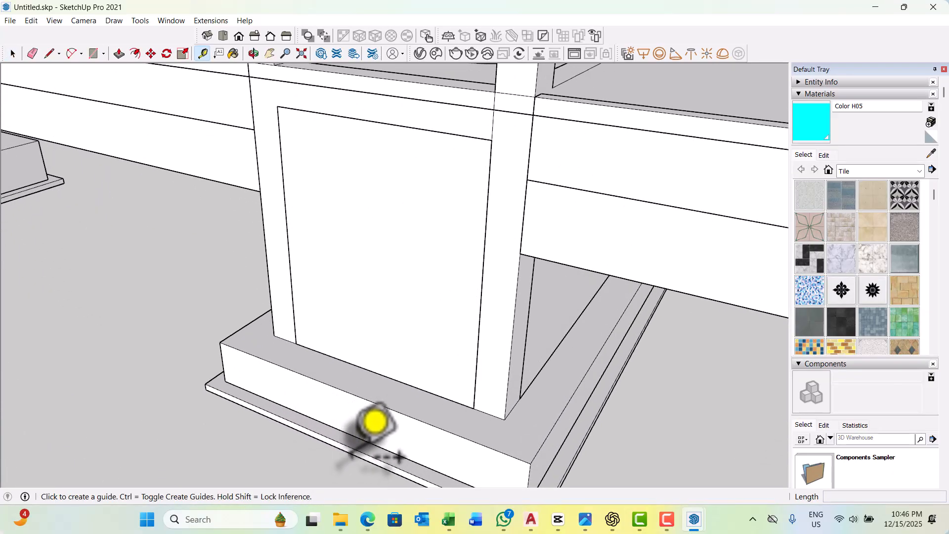
click(348, 452)
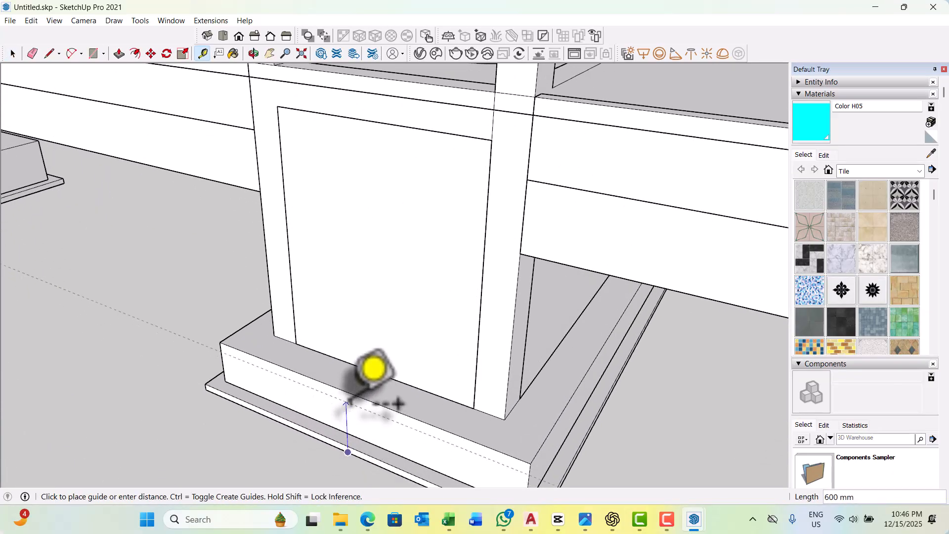
scroll(375, 364, down, 3)
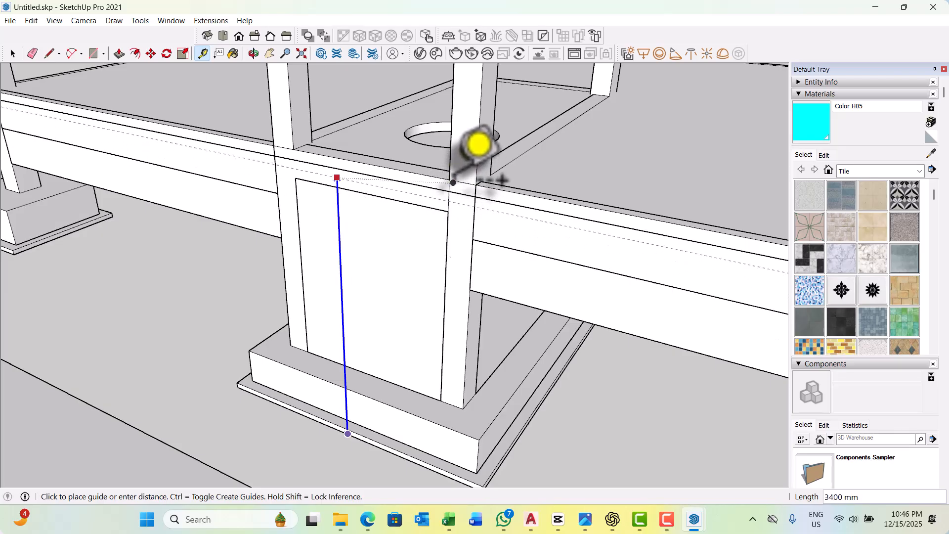
key(space)
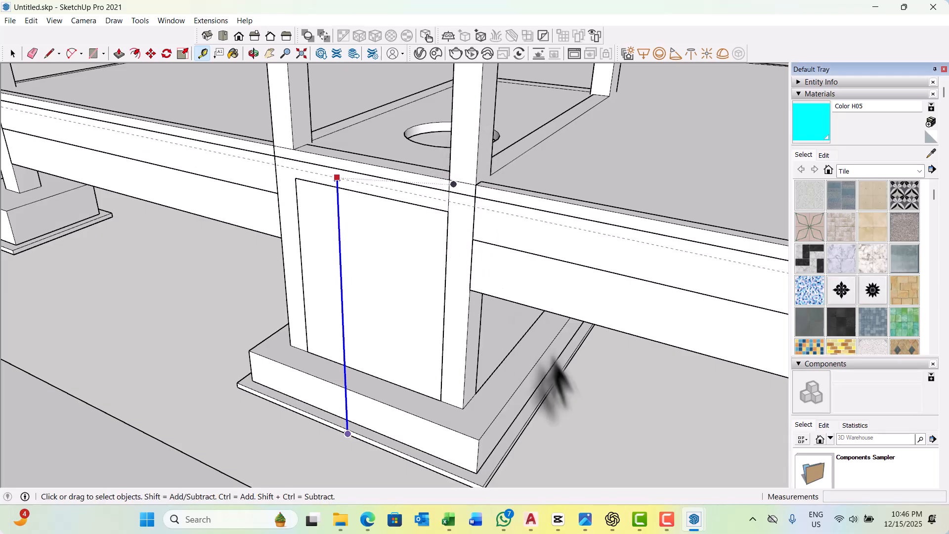
Switch to AutoCAD and check the depth given for footing C.F1 in the footing schedule of batch 03 STRUCTURE.dwg.
mouse_move(531, 527)
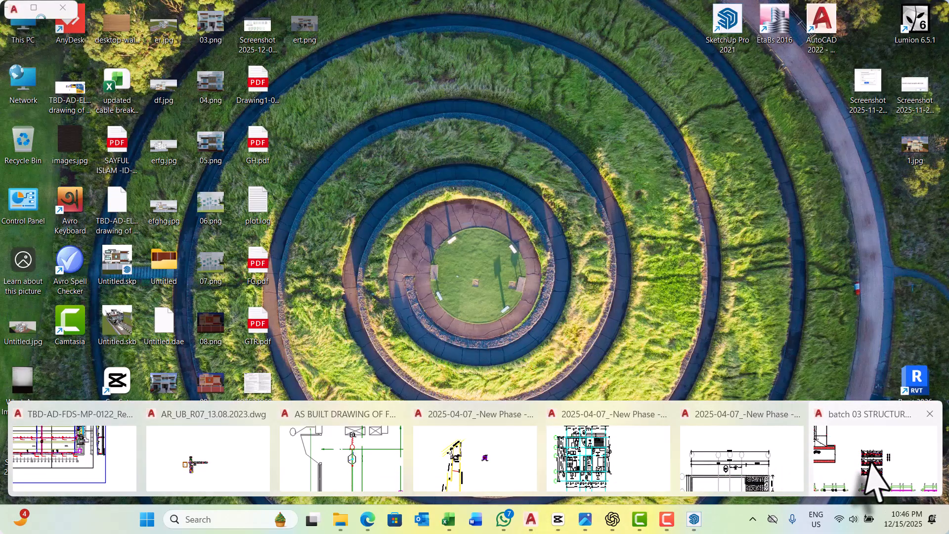
click(871, 475)
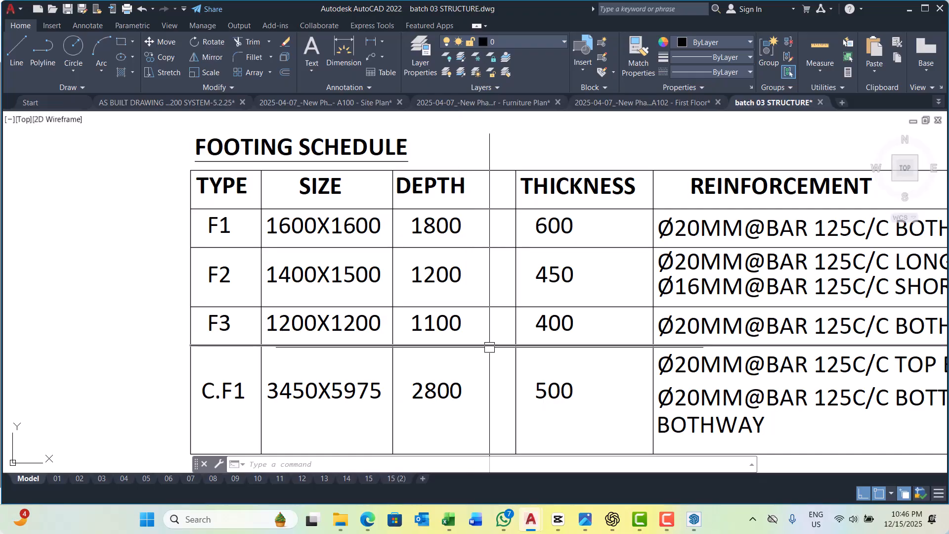
middle_drag(489, 346, 467, 307)
scroll(356, 328, down, 2)
scroll(399, 355, up, 4)
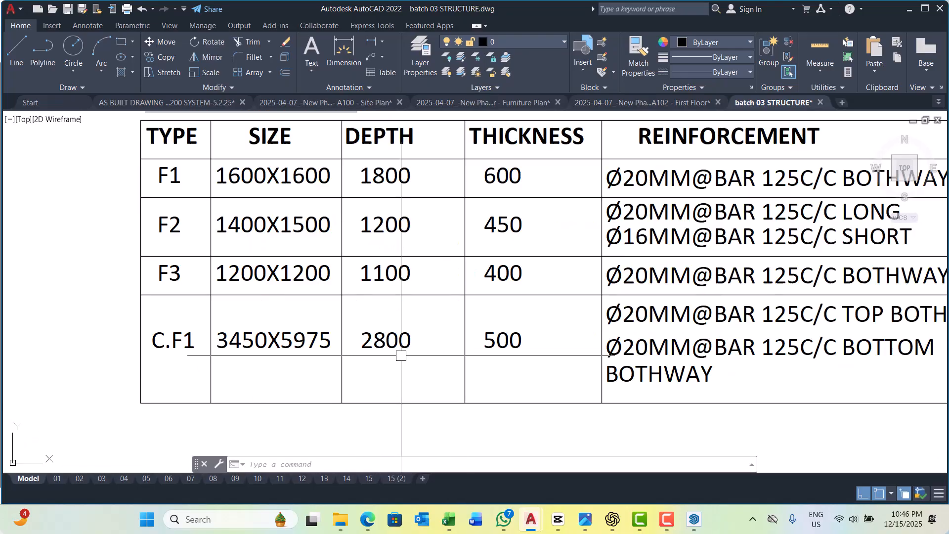
middle_drag(431, 346, 378, 364)
scroll(355, 324, down, 4)
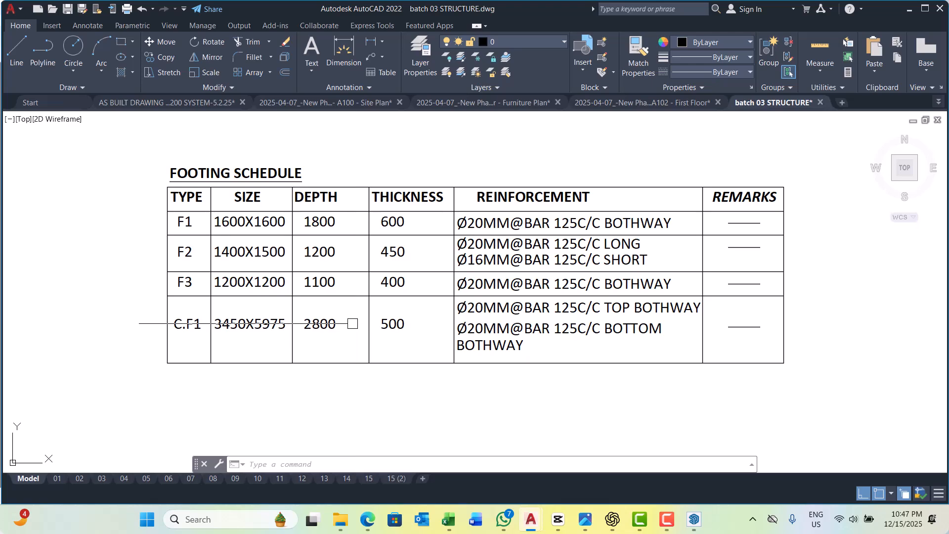
middle_drag(353, 324, 338, 323)
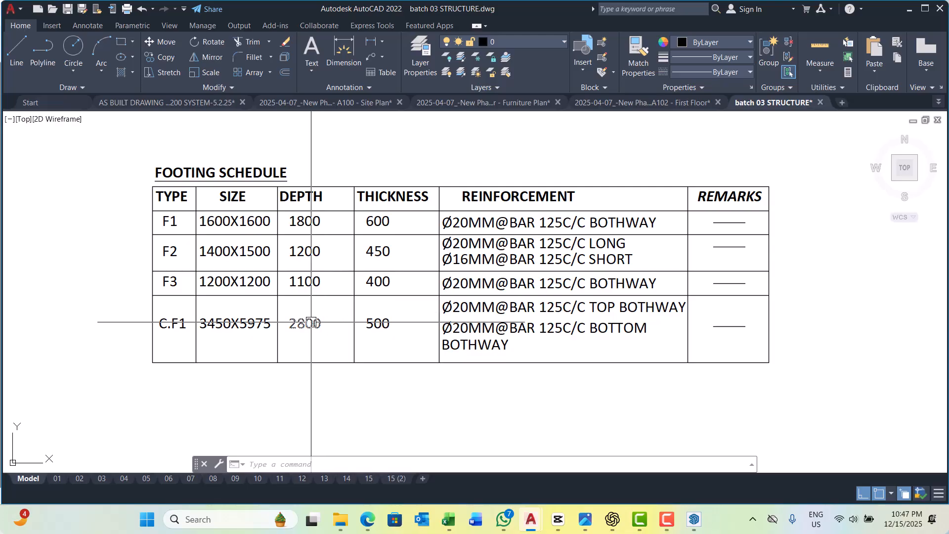
scroll(311, 319, up, 4)
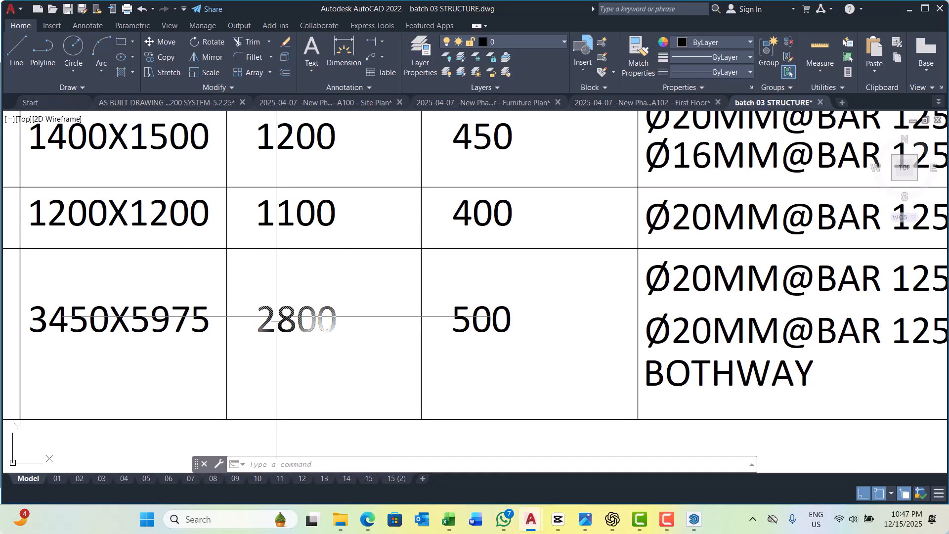
key(Escape)
key(Escape)
key(Escape)
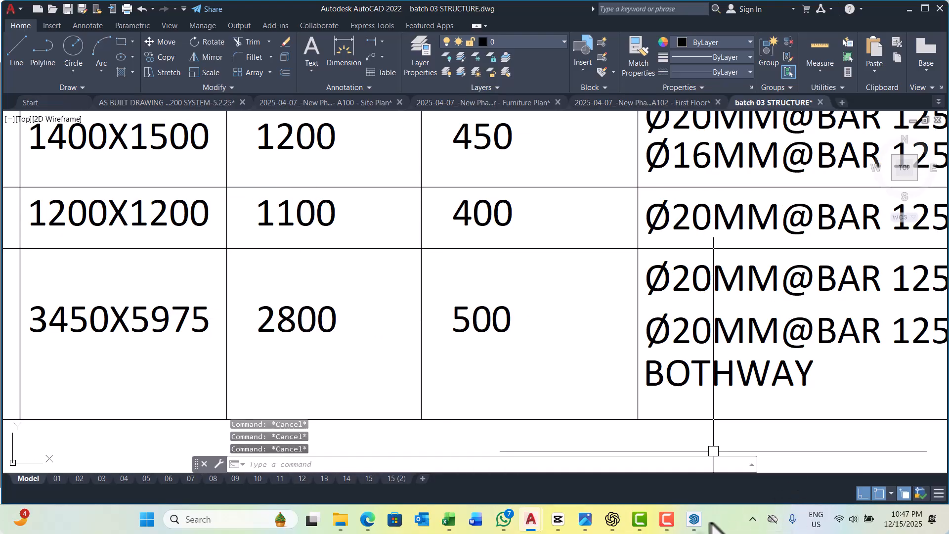
Switch back to SketchUp and hide the road surface group and the group of long strips along its edges.
mouse_move(693, 520)
click(636, 455)
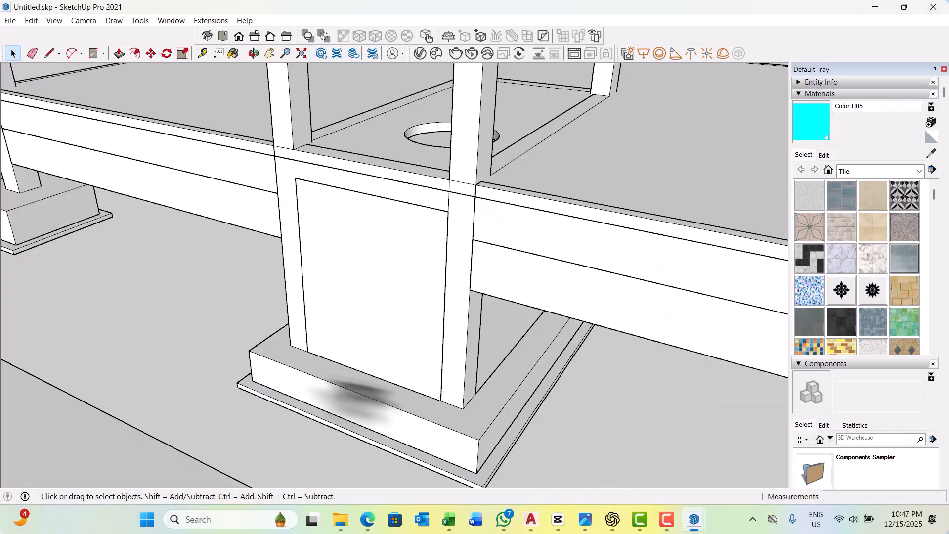
middle_drag(358, 343, 480, 335)
scroll(415, 327, down, 1)
middle_drag(557, 296, 303, 257)
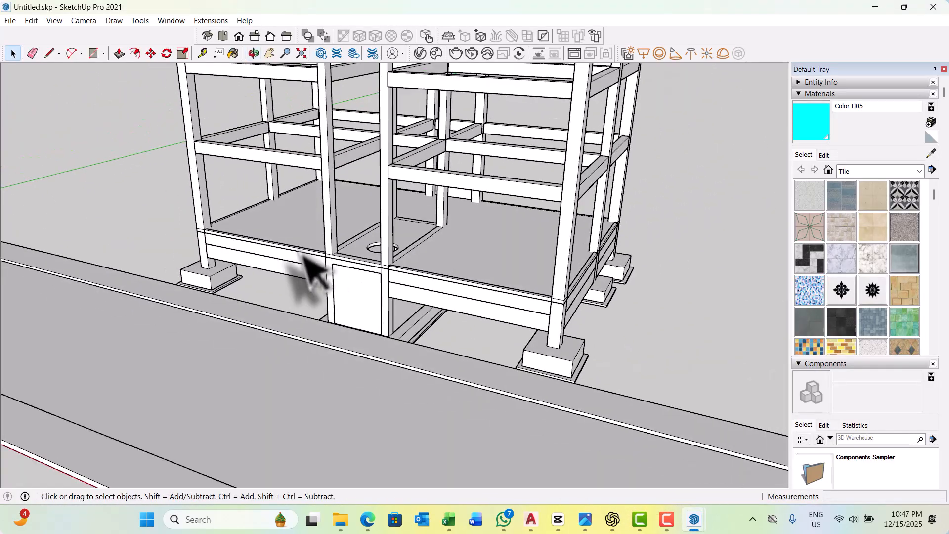
scroll(303, 257, down, 3)
middle_drag(339, 294, 411, 352)
scroll(410, 352, up, 2)
right_click(414, 348)
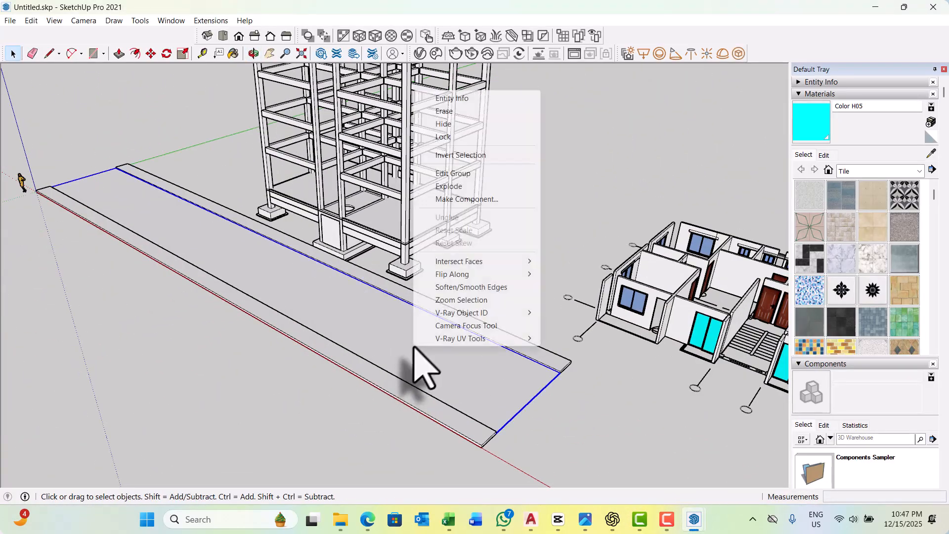
click(445, 124)
scroll(426, 297, up, 1)
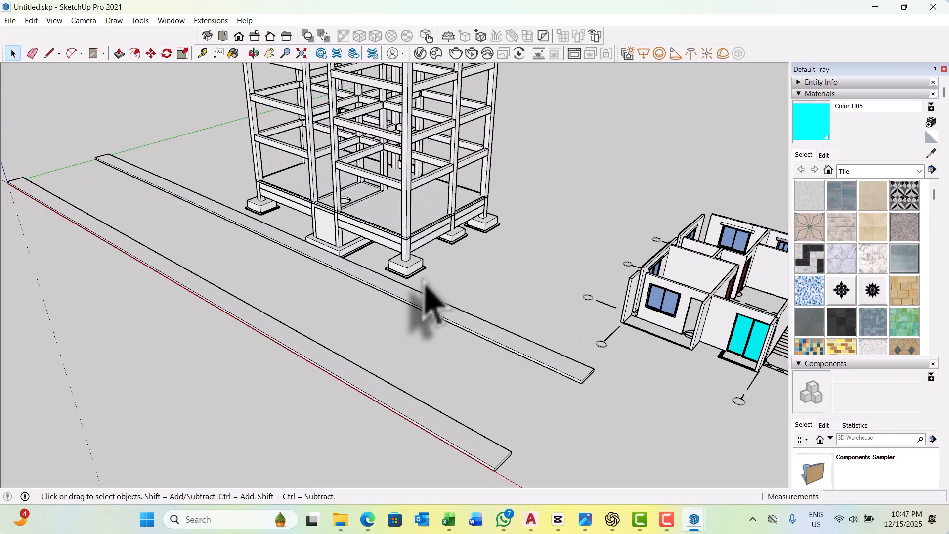
right_click(431, 315)
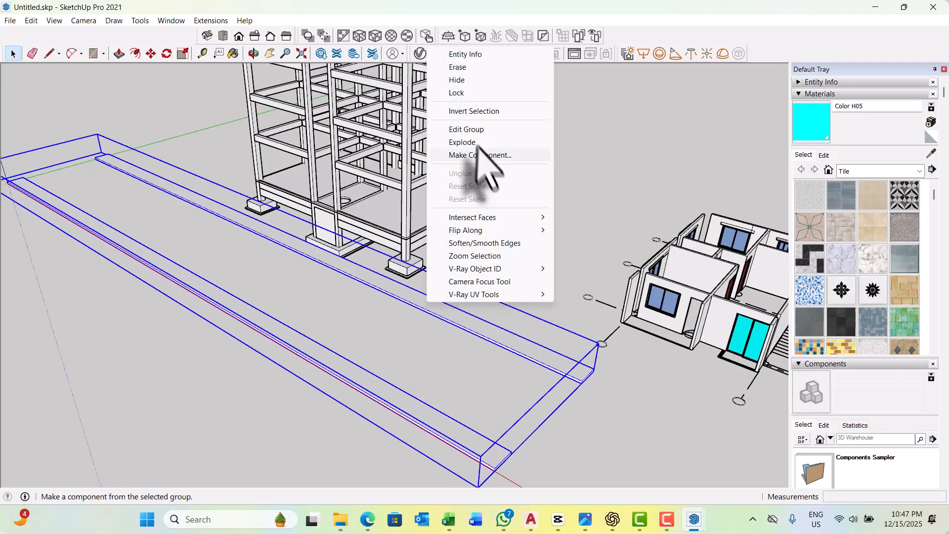
click(460, 82)
Raise the large walled footing's block 600 mm straight up within its group, shortening the attached columns.
scroll(366, 257, up, 2)
middle_drag(355, 284, 417, 223)
scroll(311, 282, up, 5)
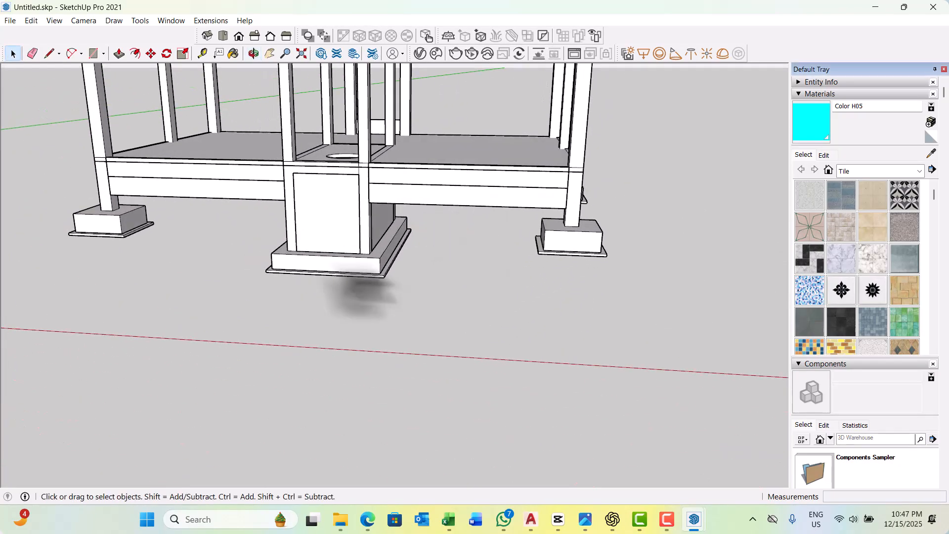
triple_click(284, 222)
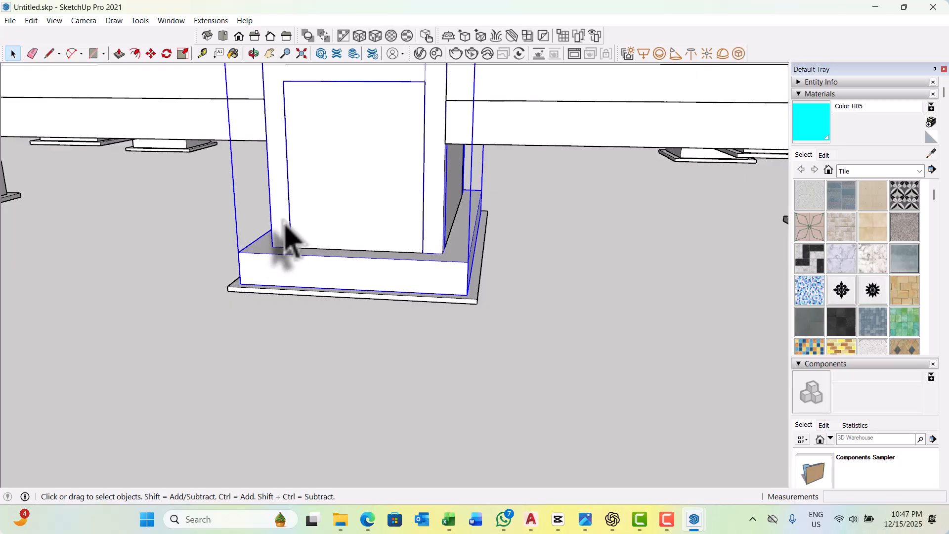
middle_drag(288, 228, 326, 222)
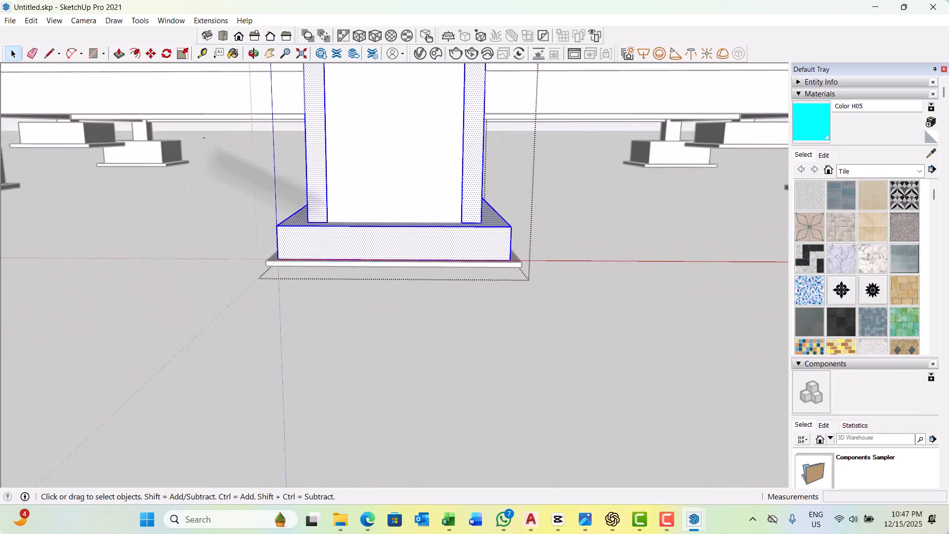
drag(203, 139, 643, 356)
middle_drag(655, 381, 576, 391)
key(m)
scroll(391, 295, up, 5)
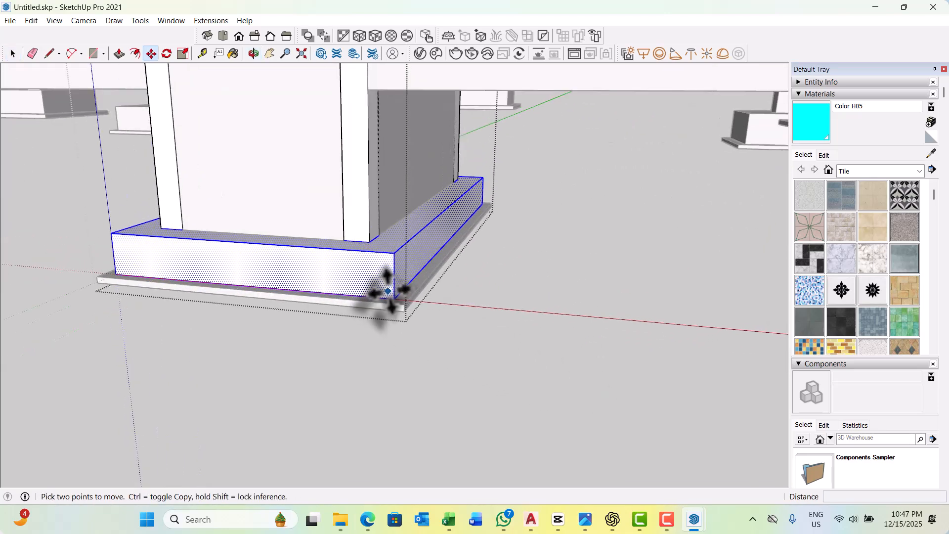
click(398, 299)
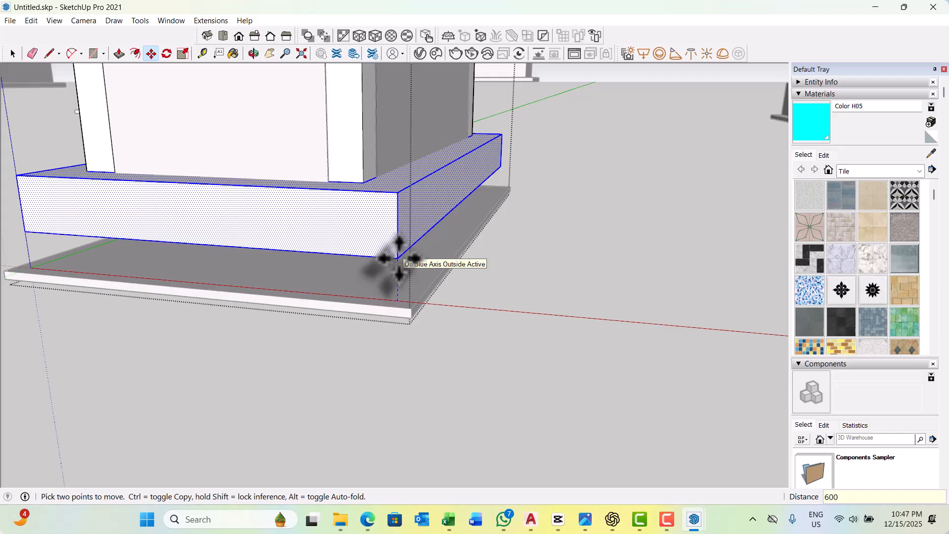
key(Return)
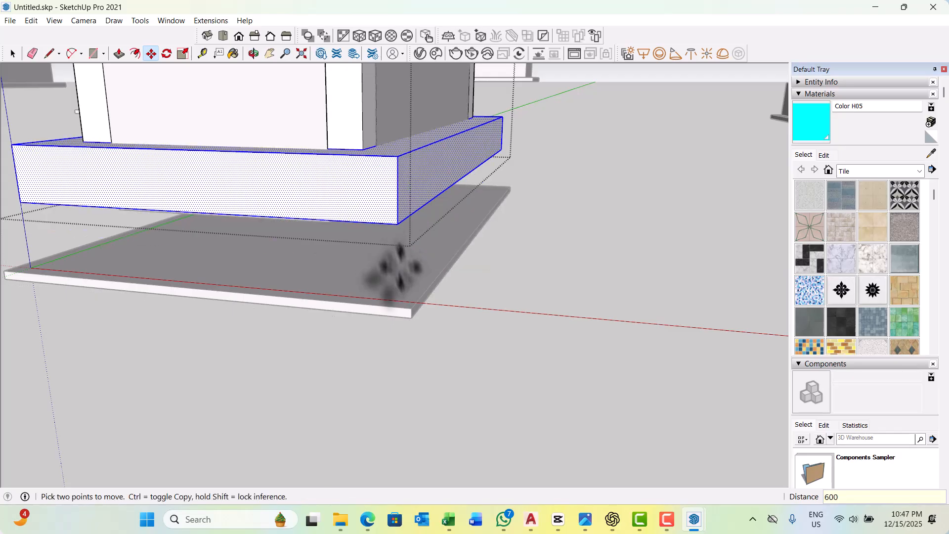
scroll(395, 274, down, 3)
scroll(437, 284, up, 2)
key(space)
click(389, 284)
click(397, 293)
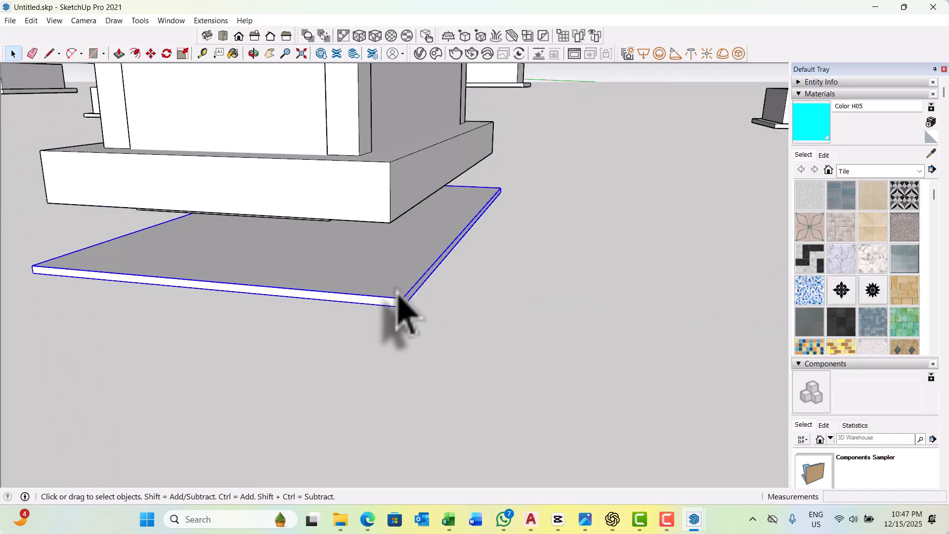
key(m)
scroll(398, 294, up, 1)
click(405, 303)
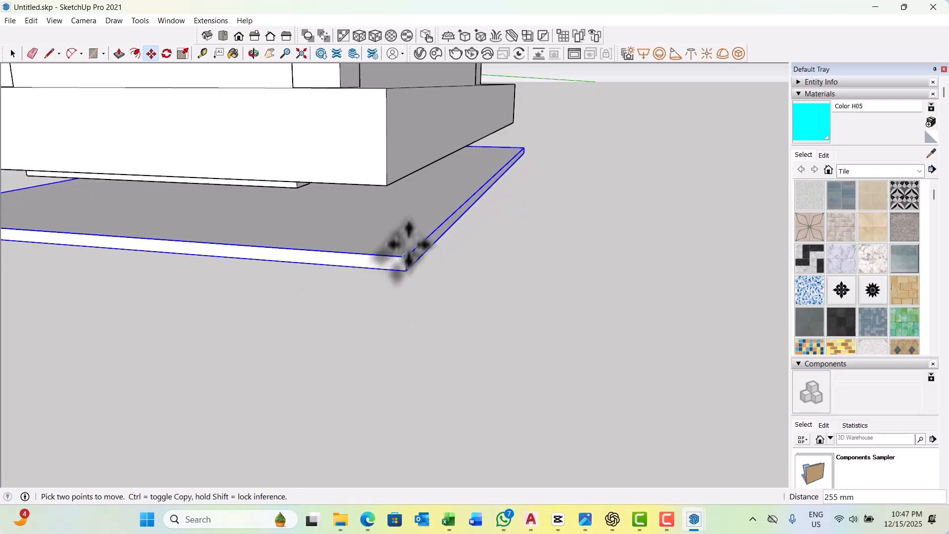
click(406, 262)
key(space)
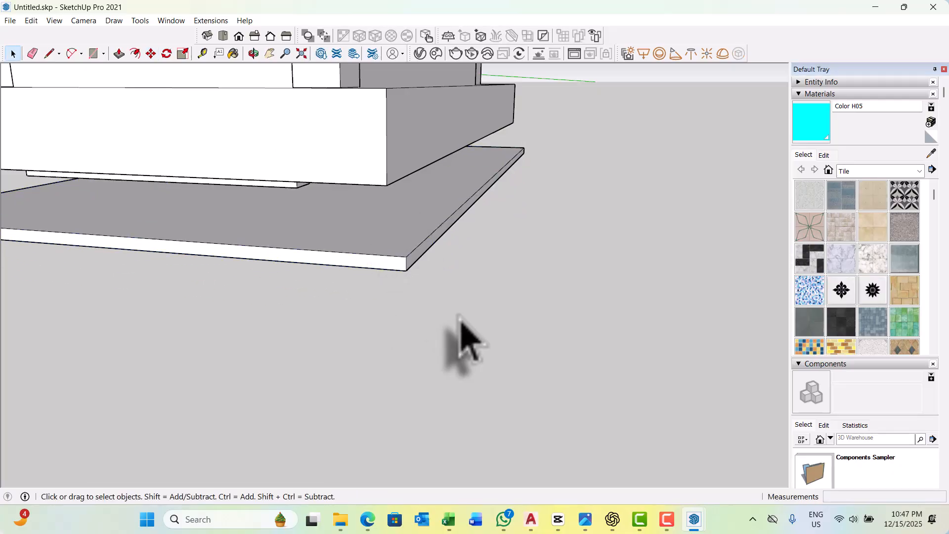
key(ctrl+z)
Move the base slab under the large walled footing straight up 600 mm to meet the raised block.
triple_click(407, 303)
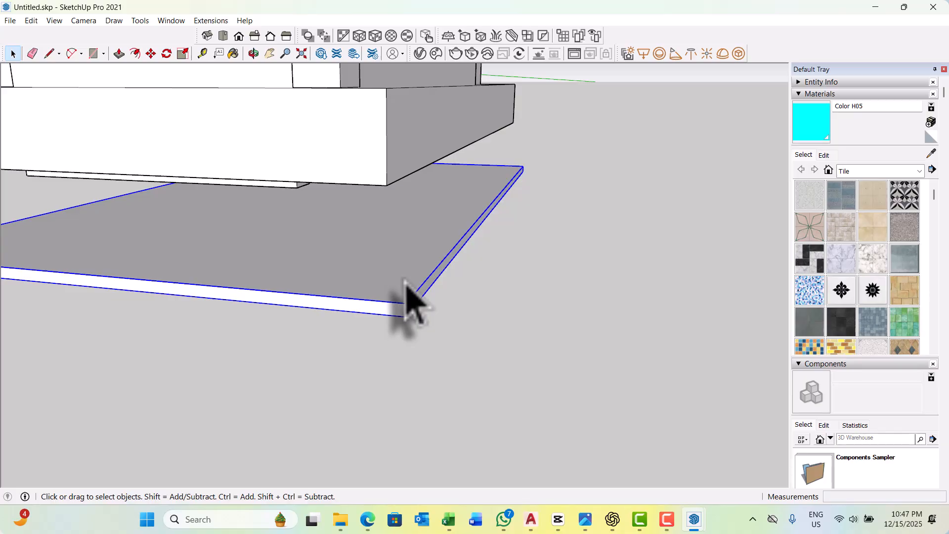
key(m)
click(407, 303)
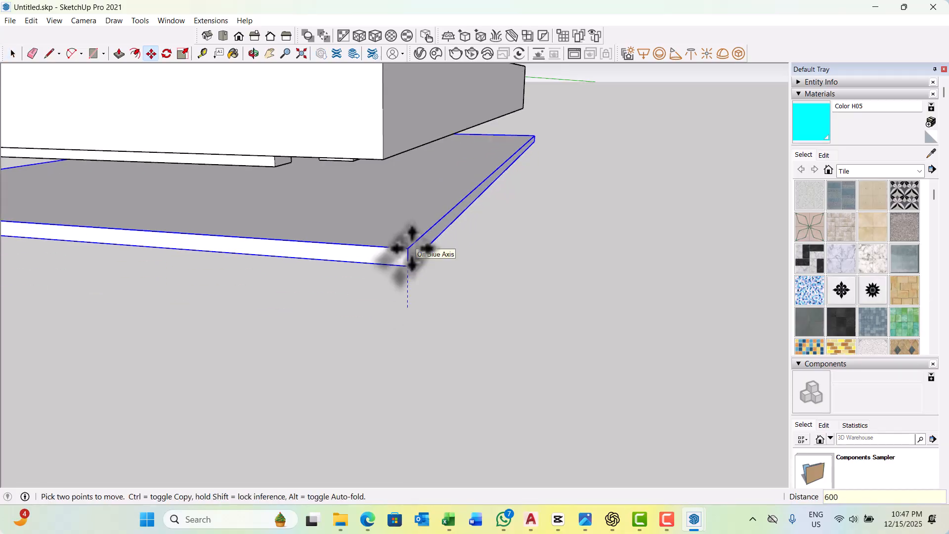
key(Return)
scroll(418, 252, down, 5)
middle_drag(426, 259, 556, 342)
key(space)
Push the underside of the front wall panel protruding beneath the large footing's base slab up 600 mm.
middle_drag(510, 384, 525, 127)
scroll(434, 144, up, 6)
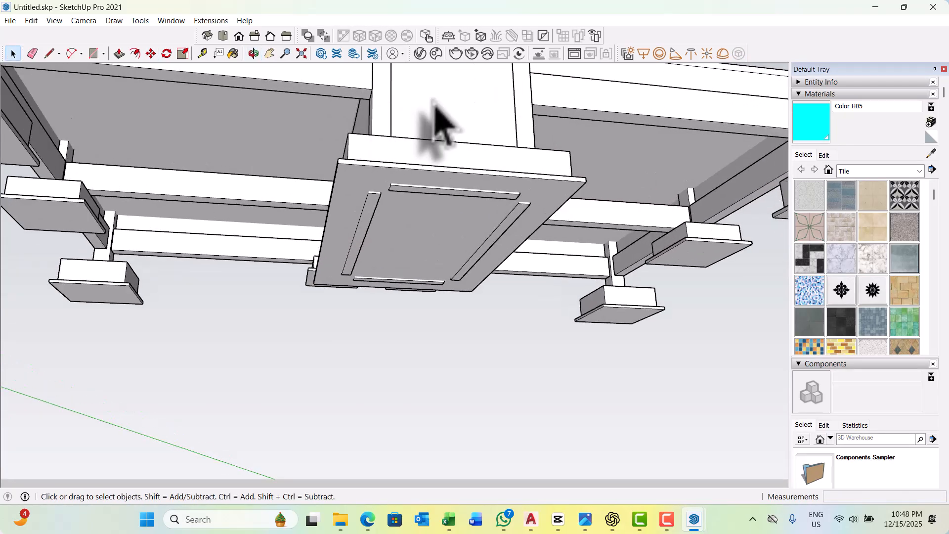
click(435, 115)
double_click(434, 101)
double_click(433, 101)
triple_click(426, 111)
middle_drag(378, 136, 460, 178)
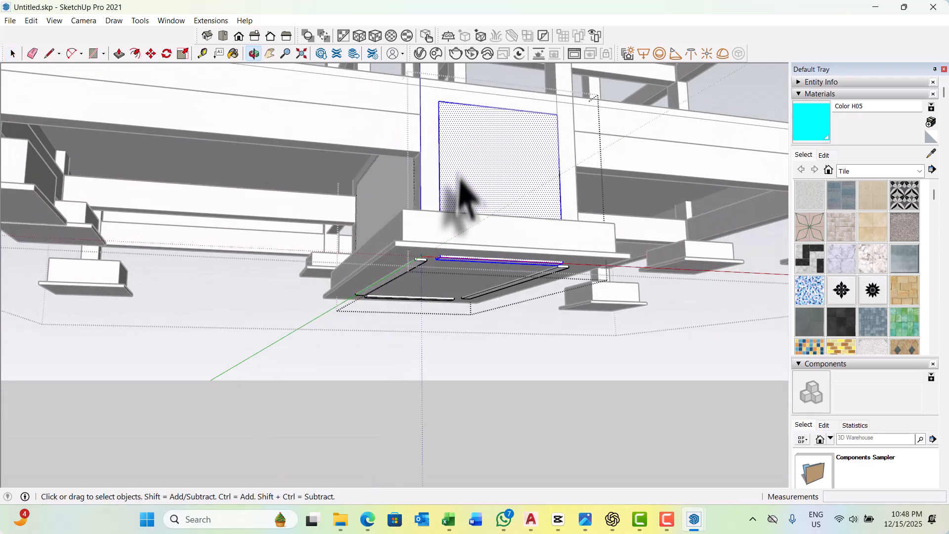
scroll(459, 252, up, 2)
scroll(467, 282, up, 2)
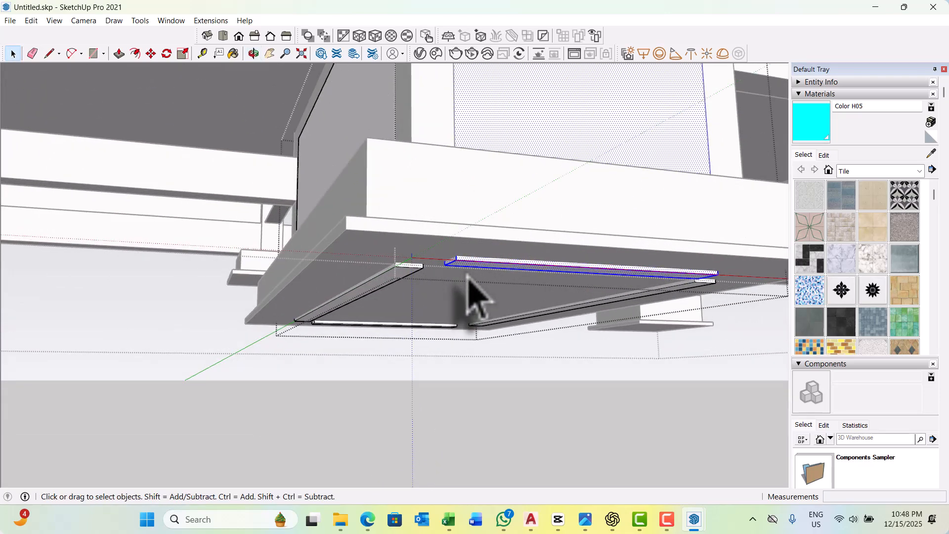
key(p)
scroll(467, 279, up, 1)
click(465, 282)
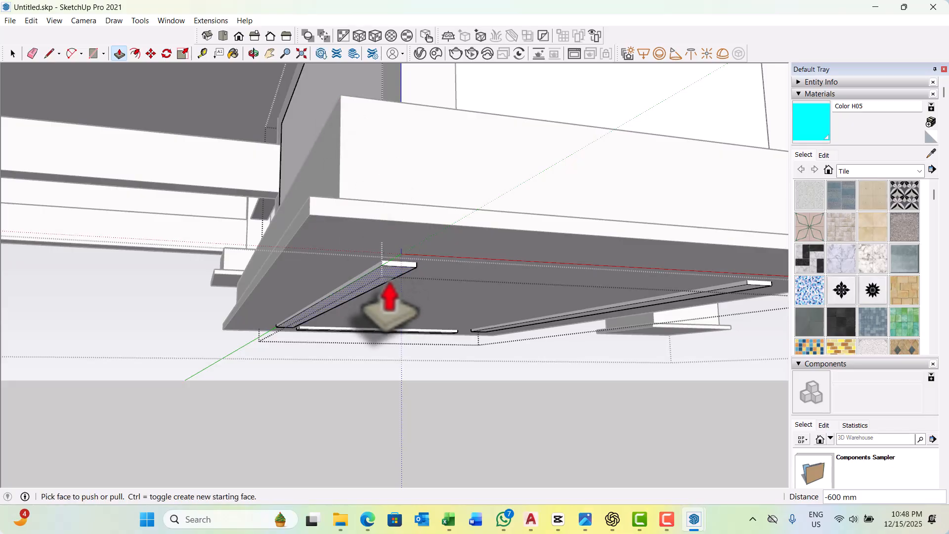
Shorten the remaining wall panels protruding beneath the base slab by the same 600 mm with Push/Pull.
scroll(482, 342, up, 2)
middle_drag(491, 349, 475, 262)
double_click(539, 404)
scroll(466, 438, up, 4)
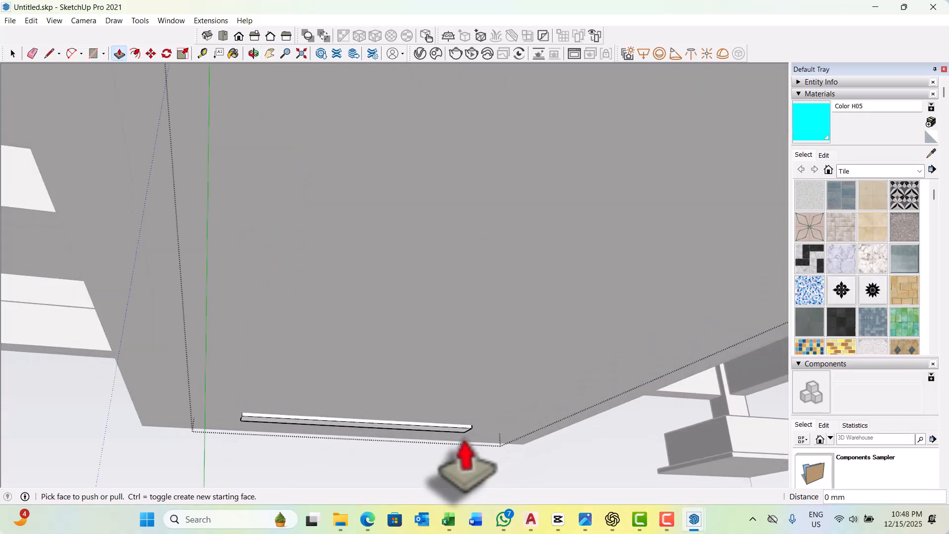
double_click(453, 426)
key(space)
scroll(448, 433, down, 6)
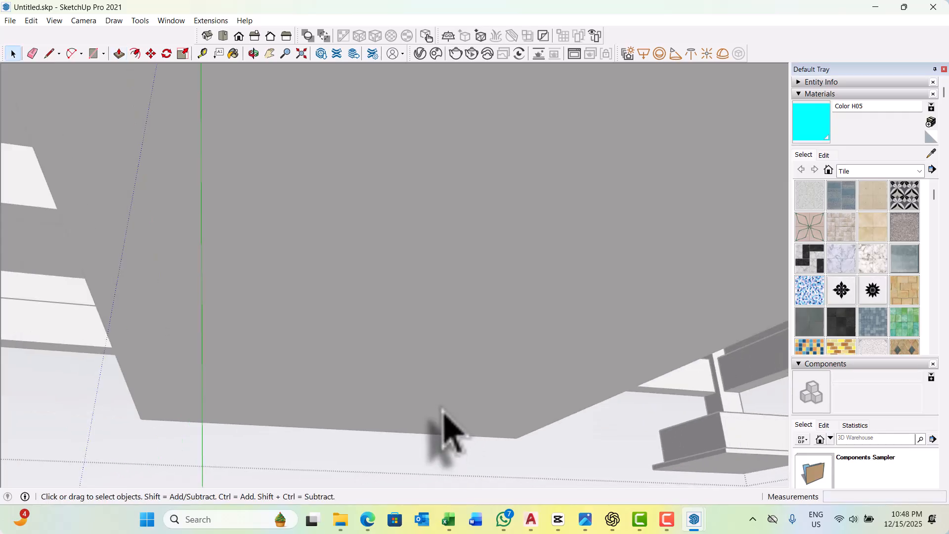
Inspect the raised walled footing, the circular opening in the floor slab above it and the whole building frame.
middle_drag(456, 417, 329, 470)
scroll(317, 445, up, 3)
click(309, 426)
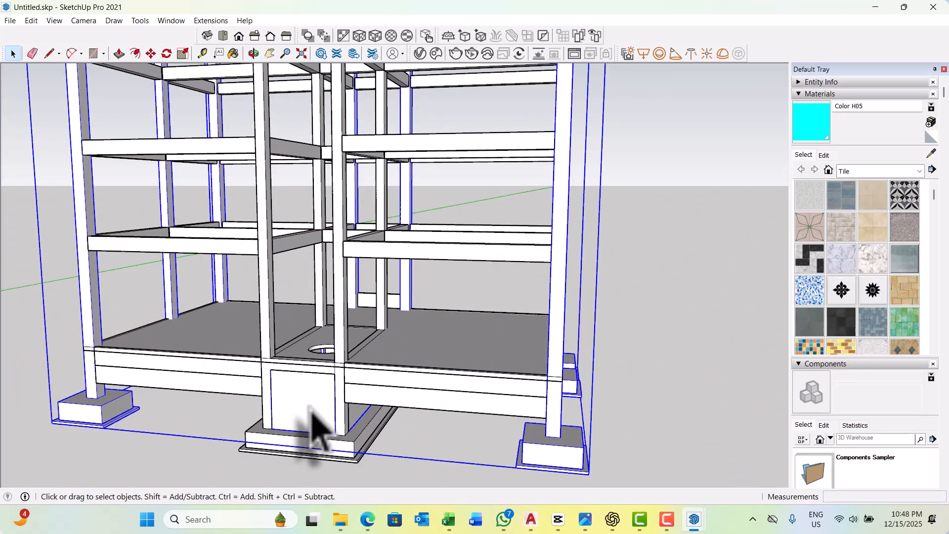
middle_drag(311, 419, 317, 390)
scroll(289, 420, up, 5)
scroll(294, 390, up, 1)
scroll(300, 352, down, 2)
middle_drag(301, 352, 459, 406)
scroll(460, 405, up, 4)
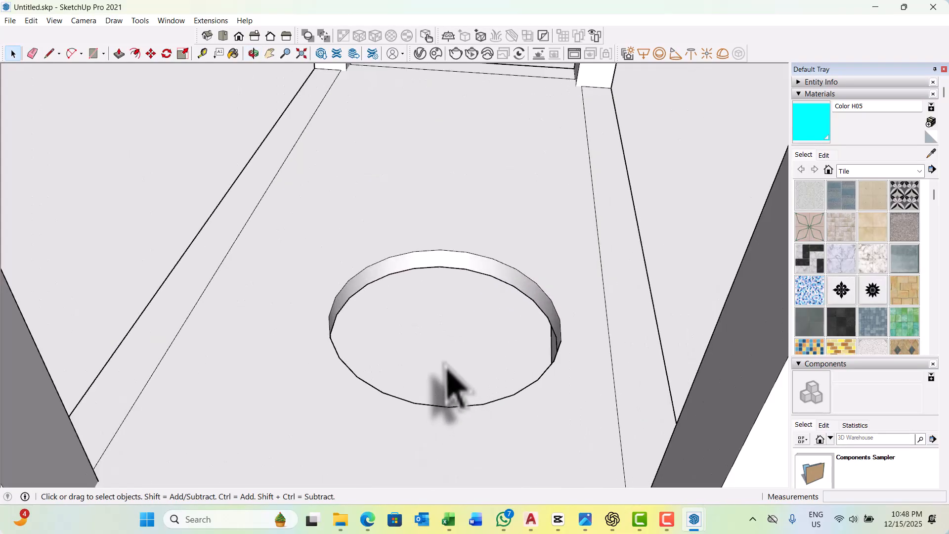
scroll(444, 356, up, 5)
middle_drag(443, 349, 387, 322)
scroll(388, 322, down, 5)
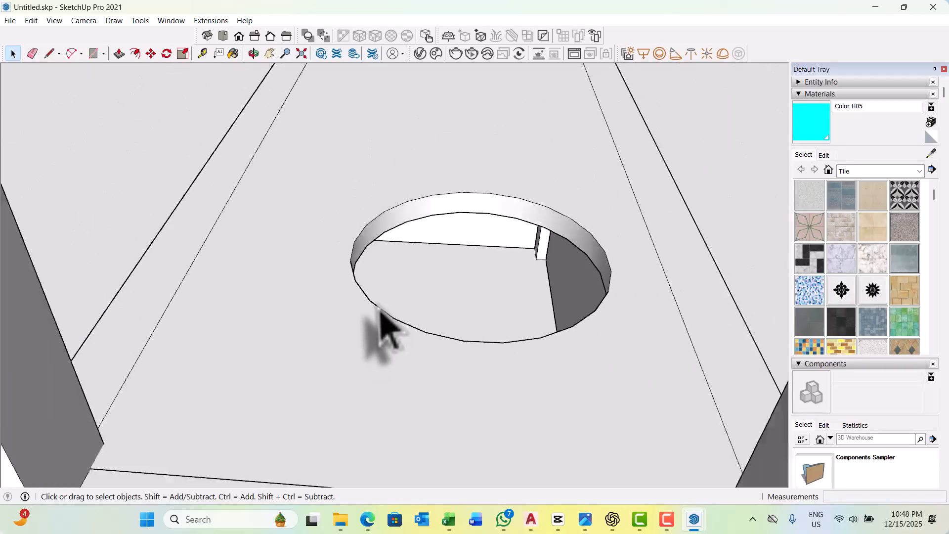
scroll(381, 316, down, 6)
middle_drag(396, 282, 393, 243)
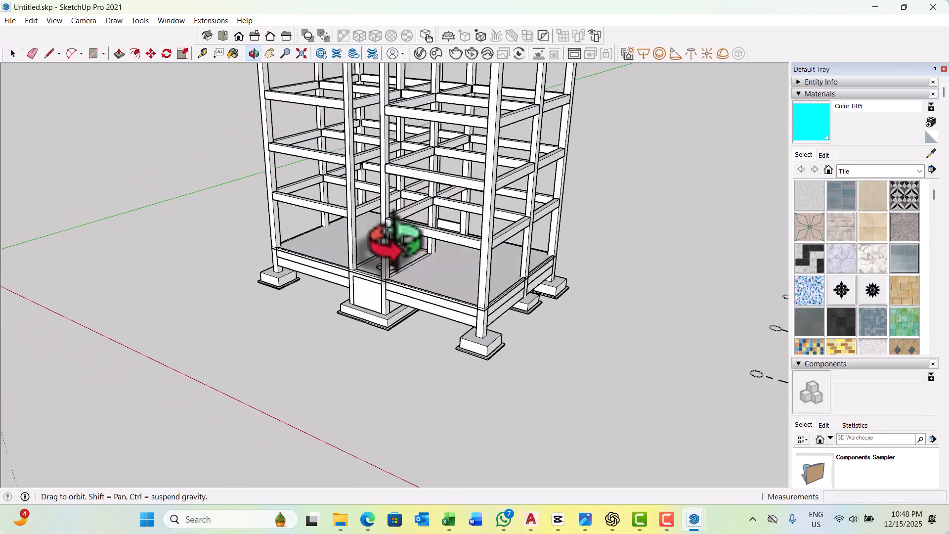
scroll(488, 350, down, 10)
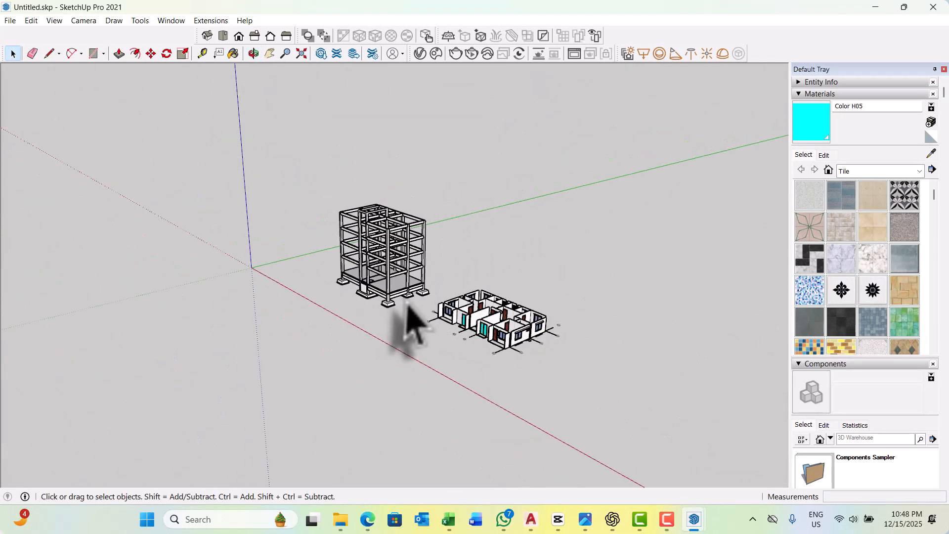
scroll(401, 301, up, 3)
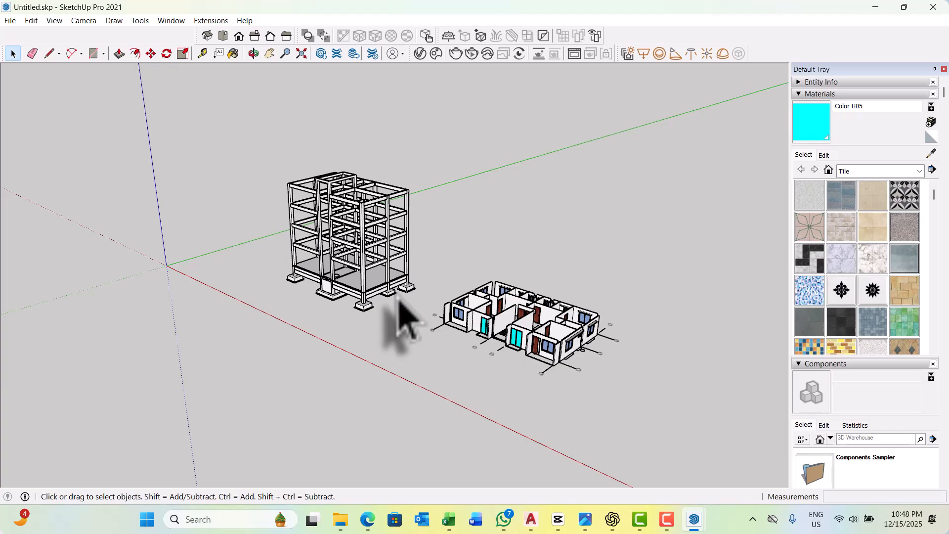
Measure the height between the ground beam and the first-floor beam at the front of the frame.
middle_drag(398, 301, 426, 299)
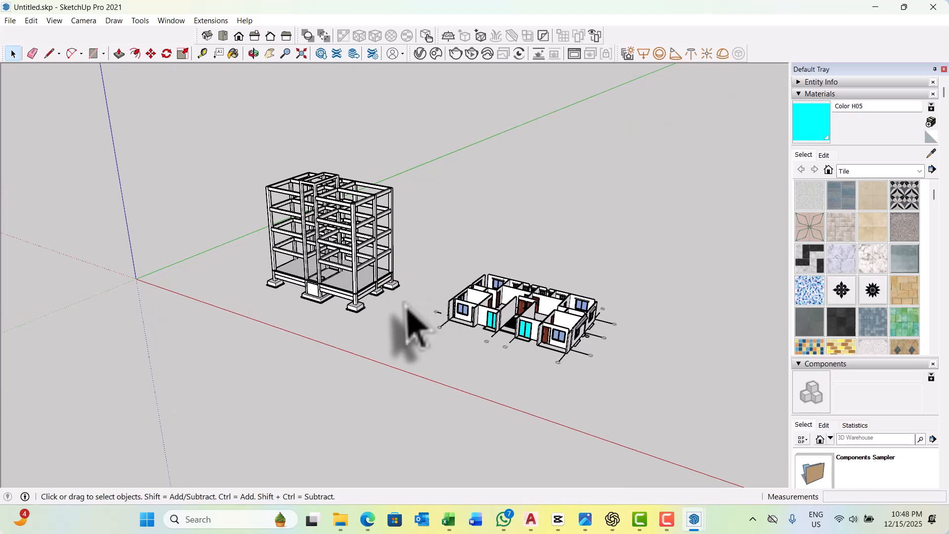
scroll(316, 263, up, 8)
mouse_move(352, 274)
middle_down()
mouse_move(341, 271)
mouse_move(358, 268)
middle_up()
scroll(358, 267, up, 1)
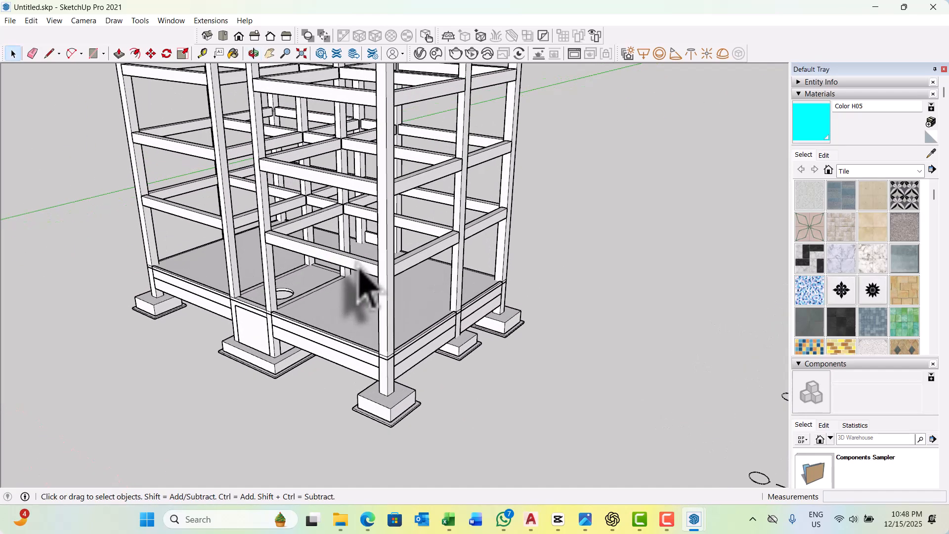
scroll(359, 269, up, 2)
key(t)
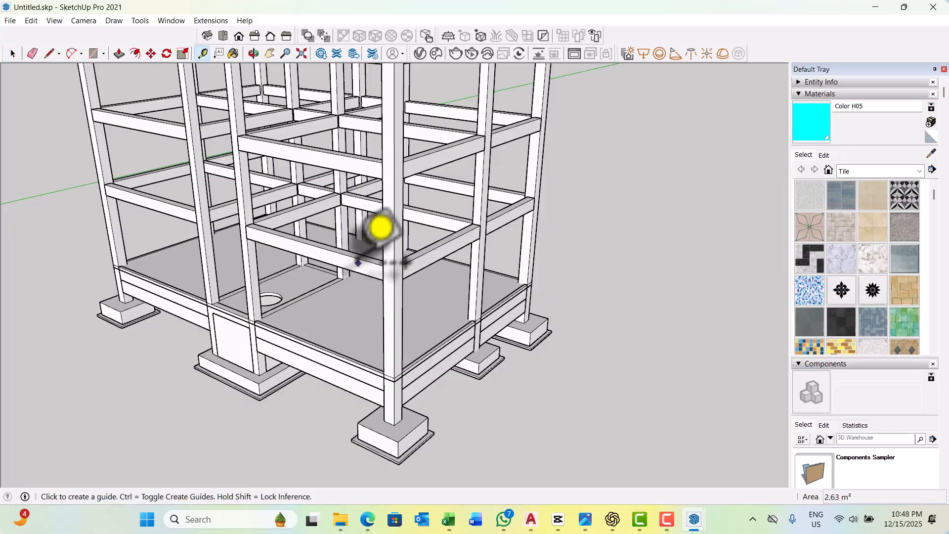
scroll(327, 341, up, 4)
click(328, 364)
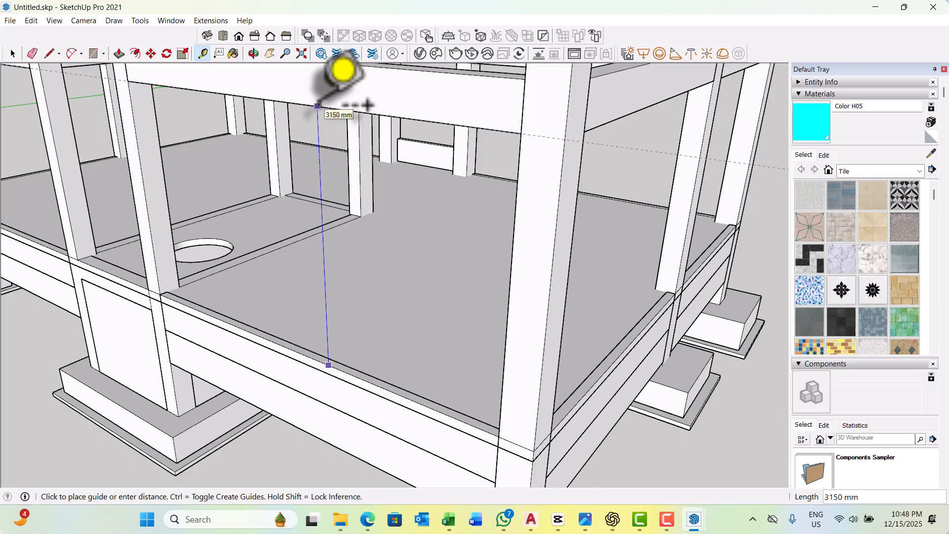
scroll(353, 148, down, 3)
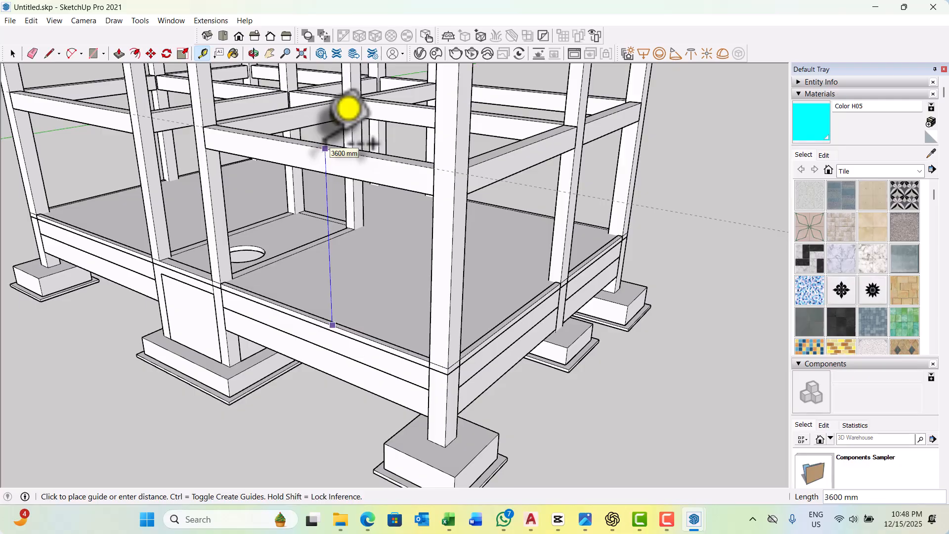
scroll(371, 370, down, 6)
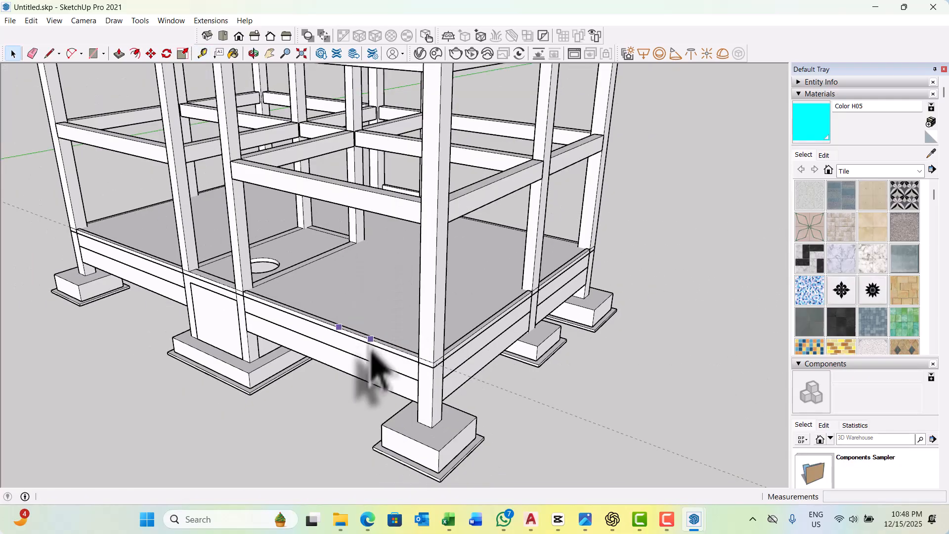
key(space)
Move the four upper floor levels of beams straight down 600 mm along the columns.
scroll(360, 317, up, 2)
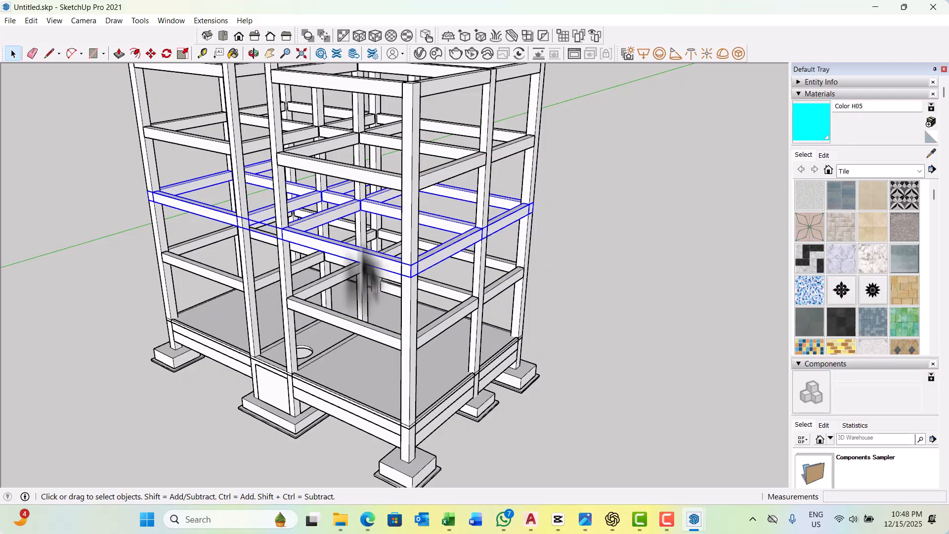
ctrl+click(360, 332)
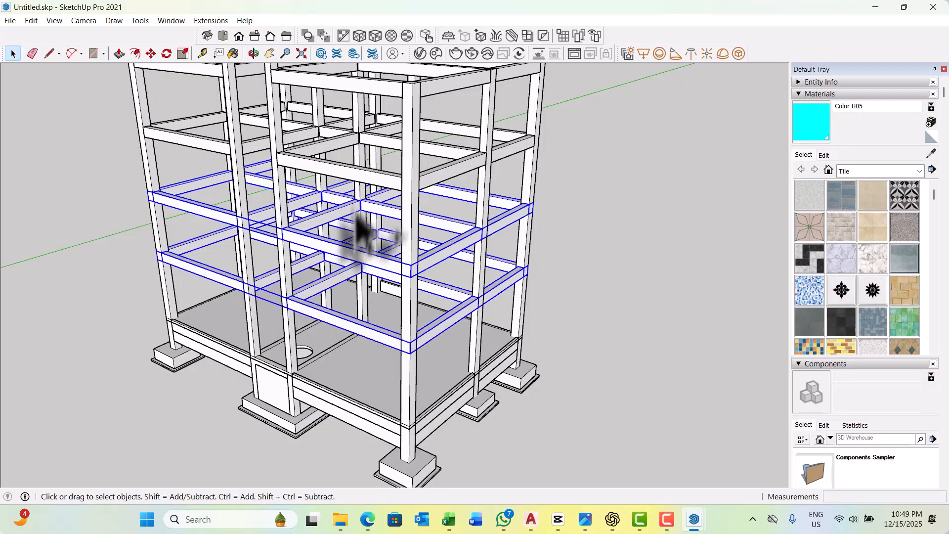
ctrl+click(366, 178)
scroll(364, 365, down, 2)
scroll(378, 184, up, 2)
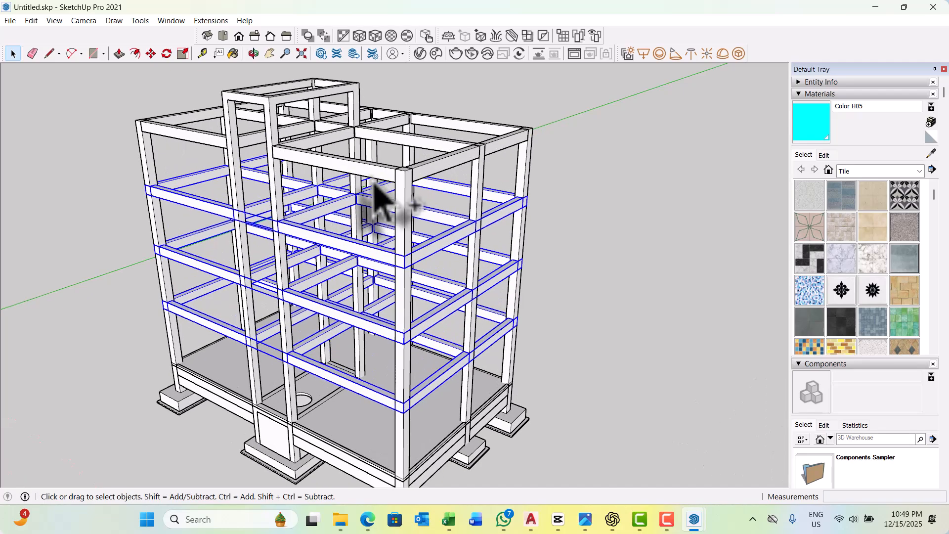
scroll(381, 265, down, 3)
mouse_move(381, 265)
middle_down()
mouse_move(381, 275)
mouse_move(390, 272)
middle_up()
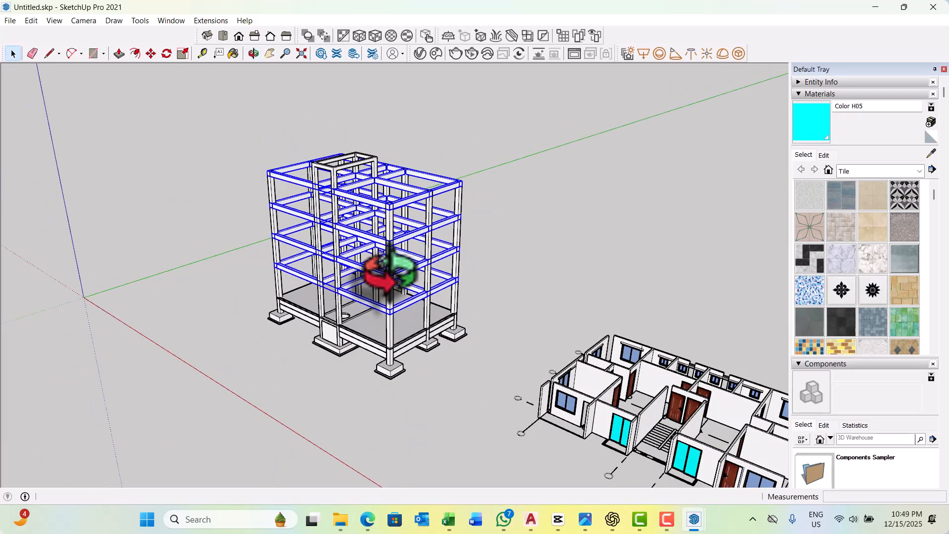
scroll(390, 210, up, 6)
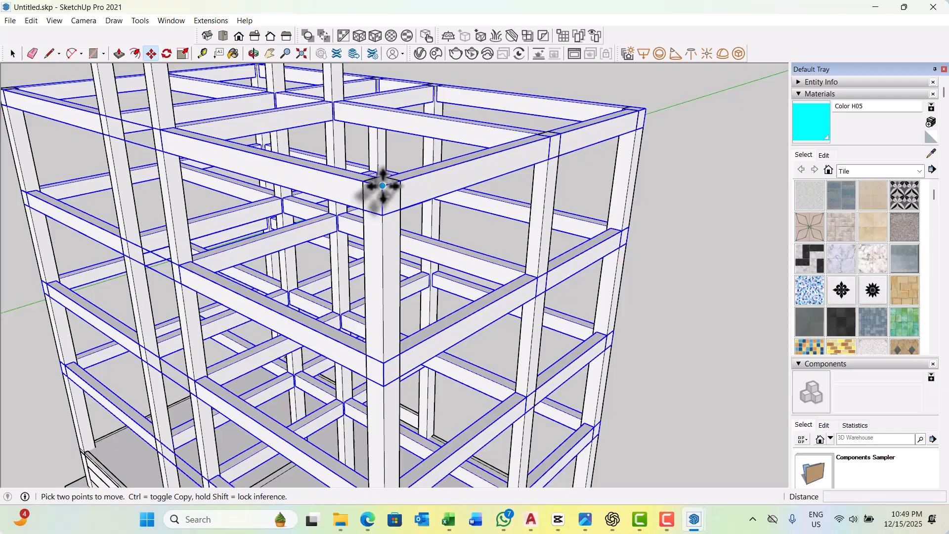
click(382, 185)
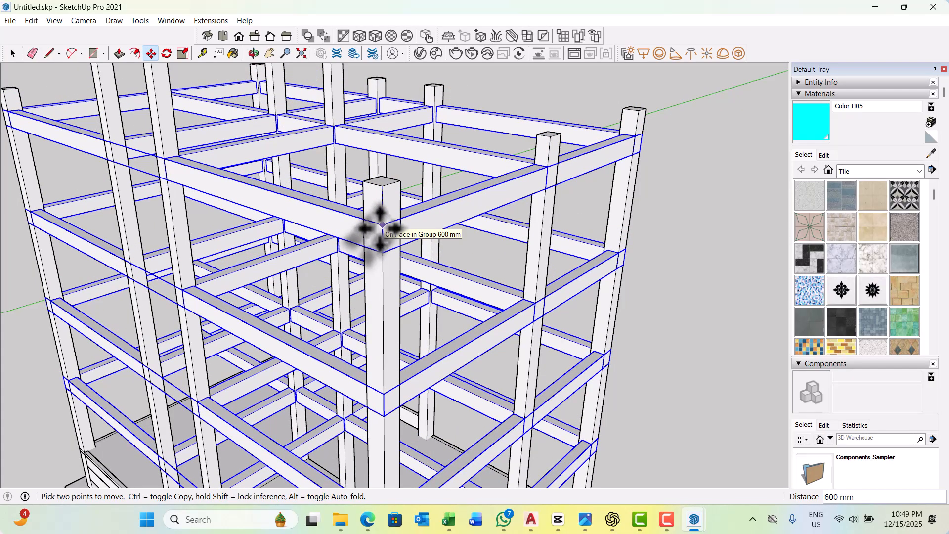
scroll(430, 277, down, 5)
key(space)
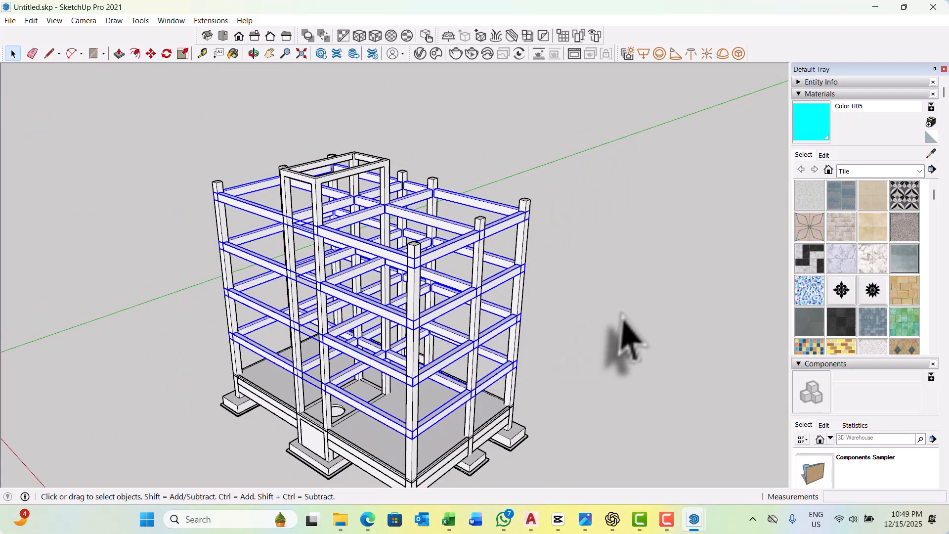
click(624, 341)
Lower the top beam ring of the tall central tower frame by 600 mm, shortening its columns with it.
scroll(313, 186, up, 5)
key(o)
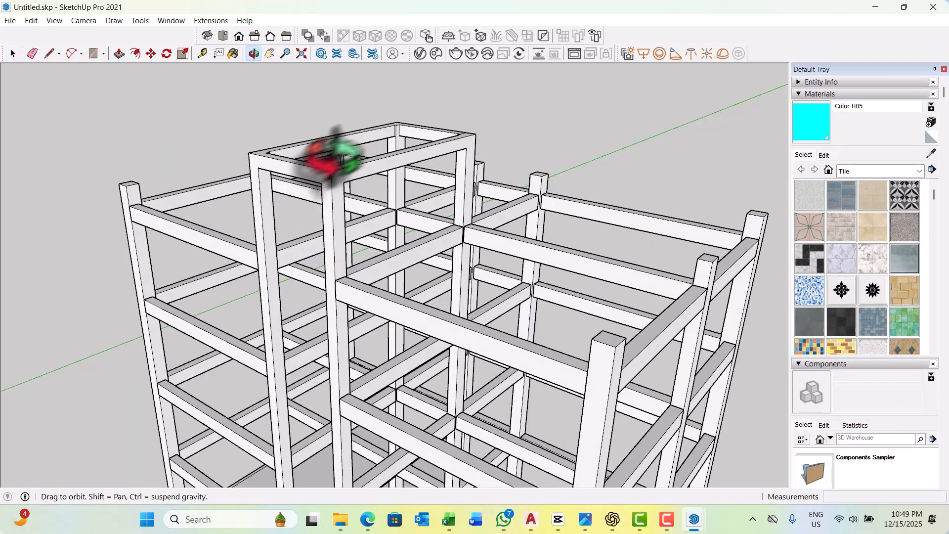
middle_drag(334, 158, 386, 123)
scroll(318, 292, down, 5)
middle_drag(319, 282, 395, 213)
scroll(293, 266, up, 1)
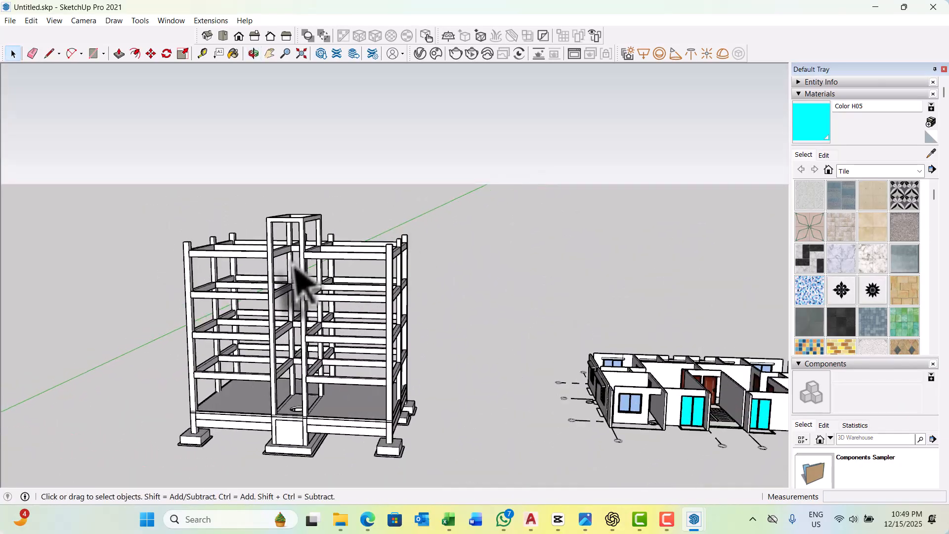
middle_drag(297, 269, 242, 166)
scroll(304, 232, up, 2)
triple_click(296, 217)
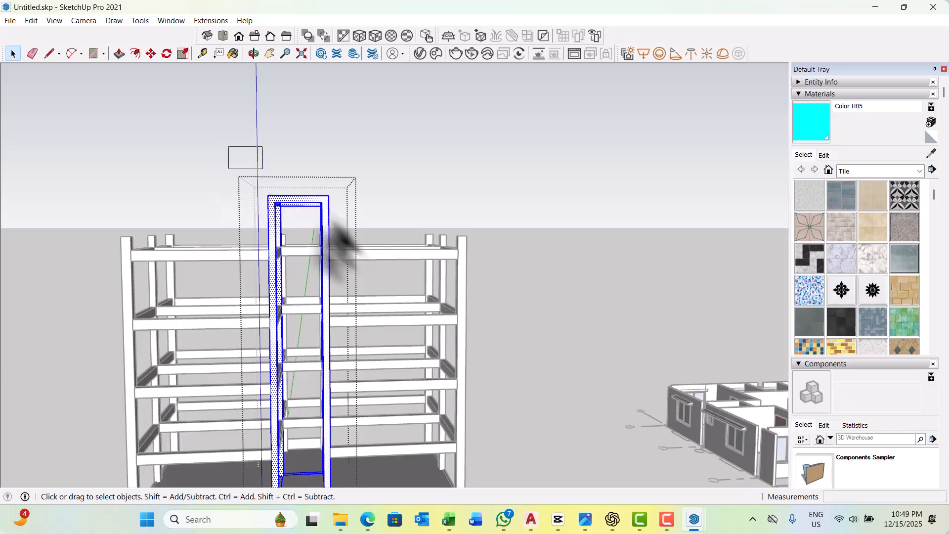
middle_drag(387, 242, 256, 345)
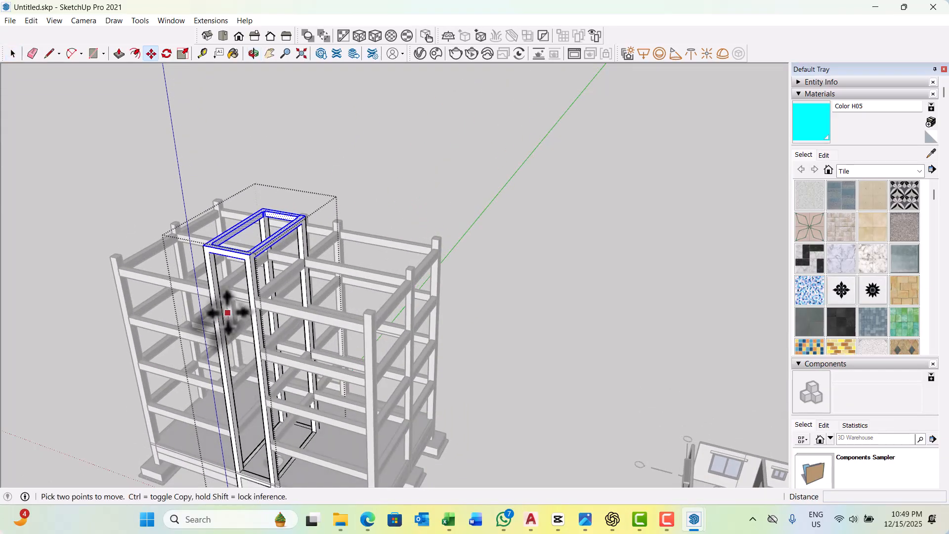
scroll(227, 312, up, 6)
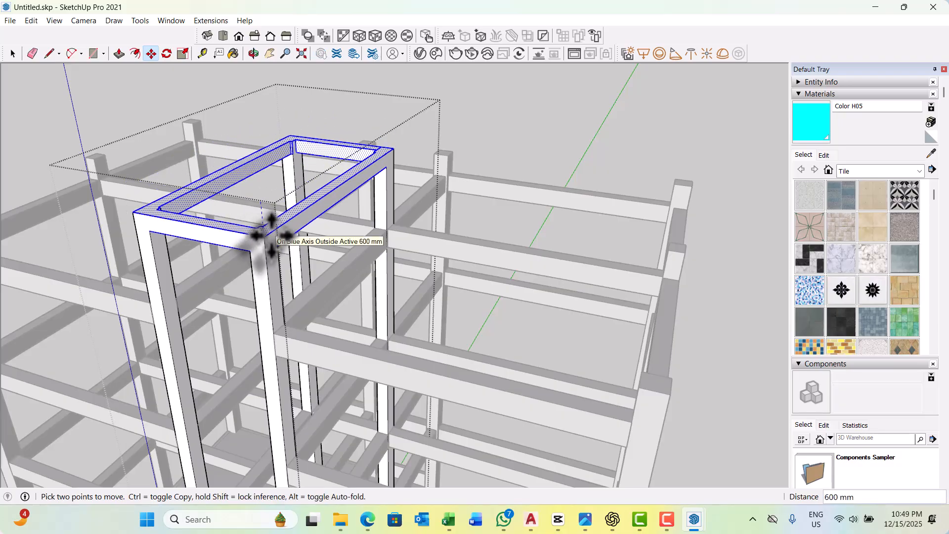
click(269, 235)
key(space)
scroll(349, 297, down, 3)
middle_drag(350, 297, 465, 353)
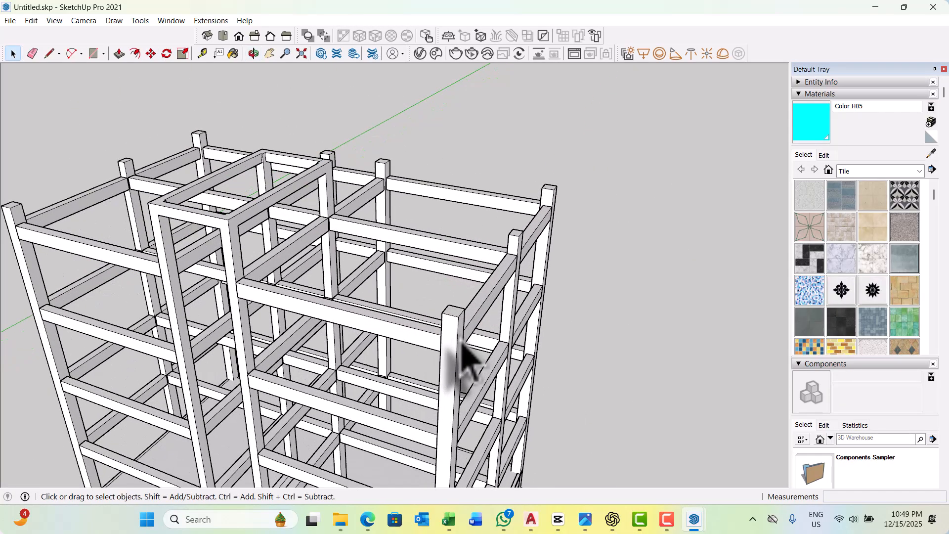
Examine the whole frame from several sides, checking the beam levels and the column ends projecting above the roof beams.
scroll(464, 354, down, 5)
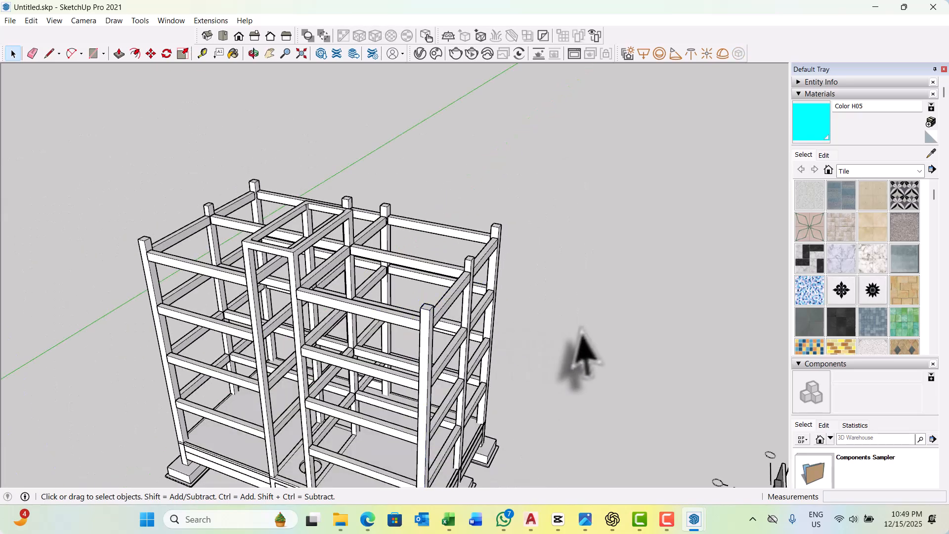
middle_drag(582, 329, 350, 313)
scroll(350, 313, down, 3)
middle_drag(490, 331, 322, 233)
scroll(254, 238, up, 3)
scroll(322, 233, down, 3)
middle_drag(438, 317, 611, 304)
scroll(217, 215, up, 3)
scroll(325, 280, down, 2)
scroll(461, 240, up, 2)
middle_drag(416, 262, 435, 229)
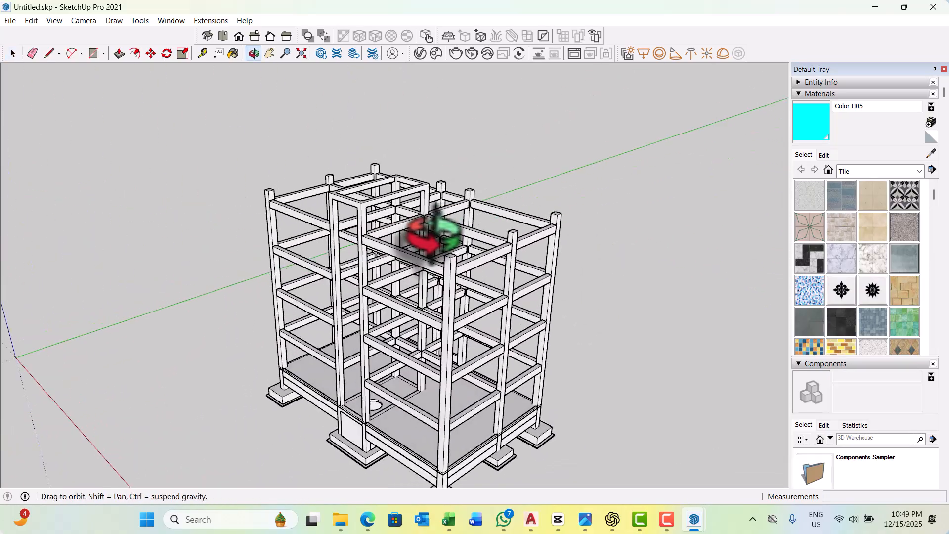
scroll(470, 257, up, 2)
scroll(233, 213, up, 2)
middle_drag(234, 220, 278, 207)
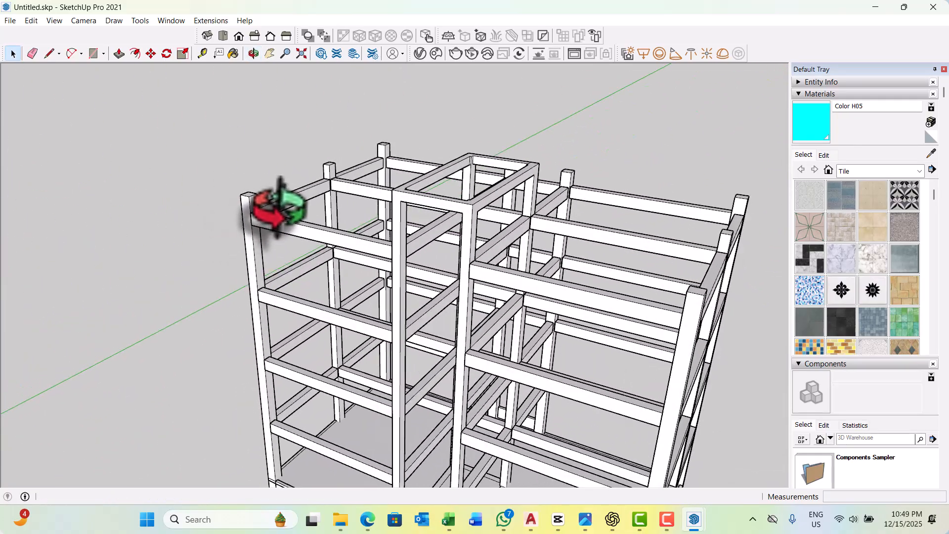
scroll(270, 218, down, 4)
mouse_move(400, 279)
middle_down()
mouse_move(412, 250)
mouse_move(391, 286)
middle_up()
Extend the top of the front corner column upward by 300 mm with Push/Pull.
scroll(409, 245, up, 5)
scroll(392, 287, up, 2)
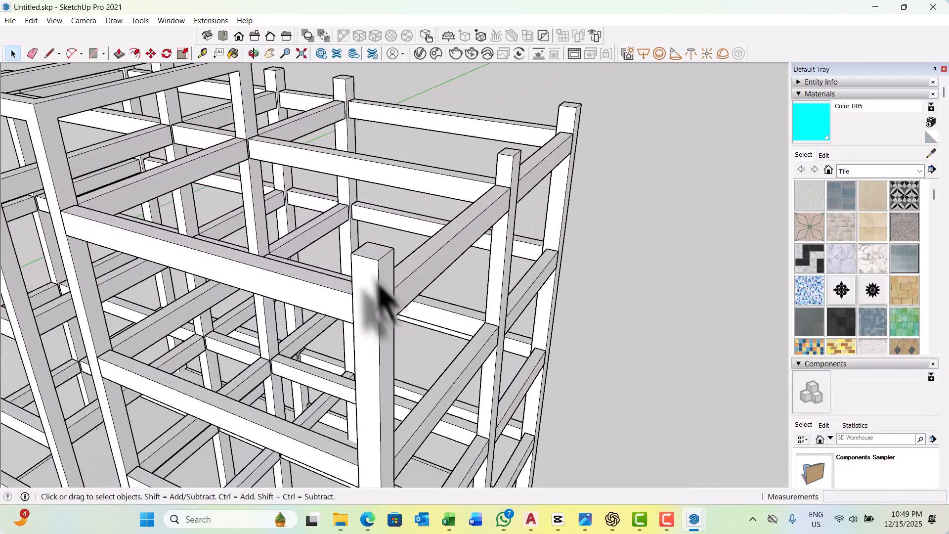
double_click(372, 257)
scroll(371, 262, down, 4)
scroll(370, 257, up, 5)
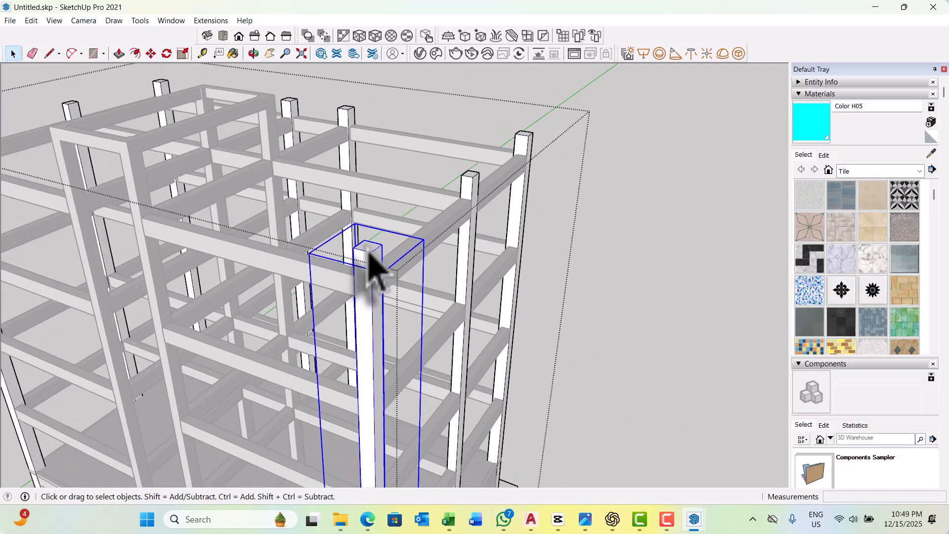
scroll(370, 260, down, 8)
middle_drag(378, 236, 368, 277)
key(p)
scroll(364, 250, up, 5)
scroll(376, 302, up, 3)
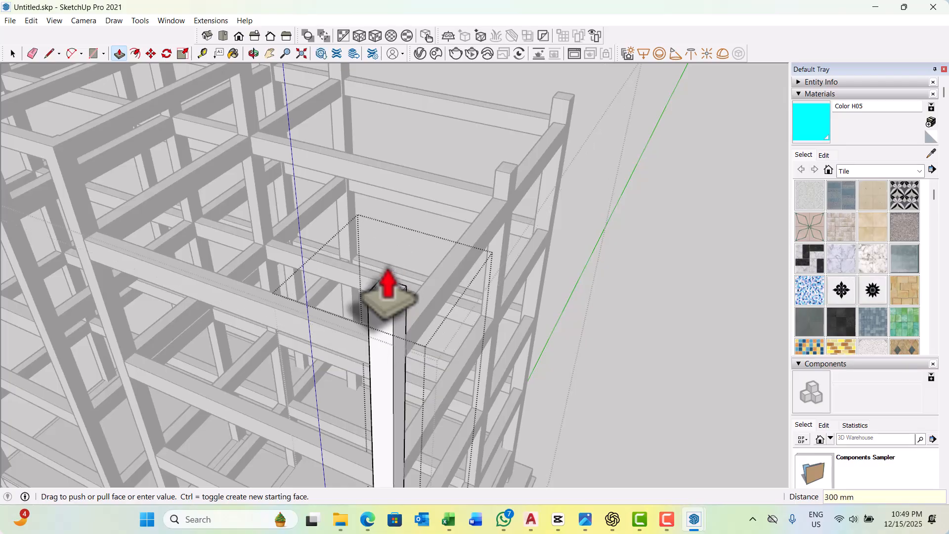
scroll(424, 339, down, 2)
key(space)
key(Escape)
middle_drag(451, 294, 386, 295)
key(Escape)
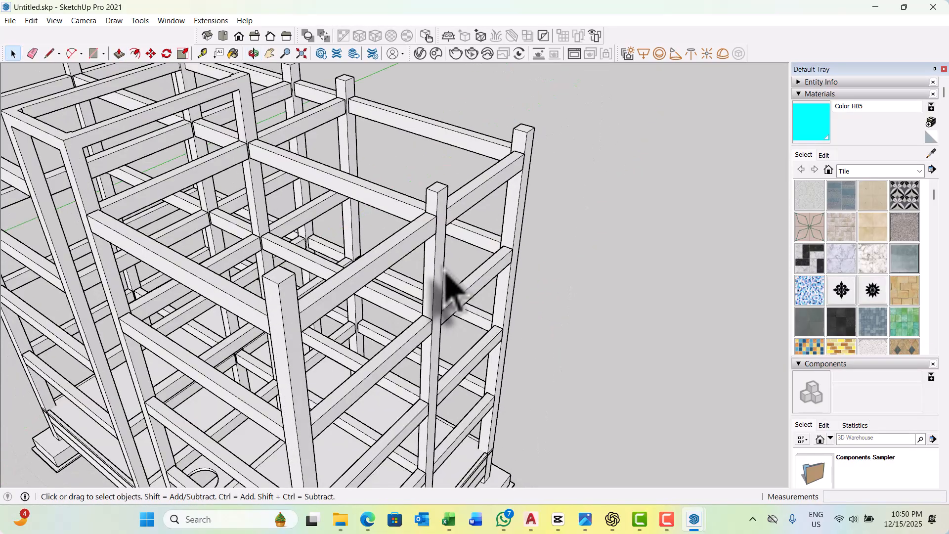
Push/Pull the top of the intermediate column beside the front corner column to the corner column's height.
scroll(426, 195, up, 4)
scroll(465, 186, up, 1)
double_click(465, 186)
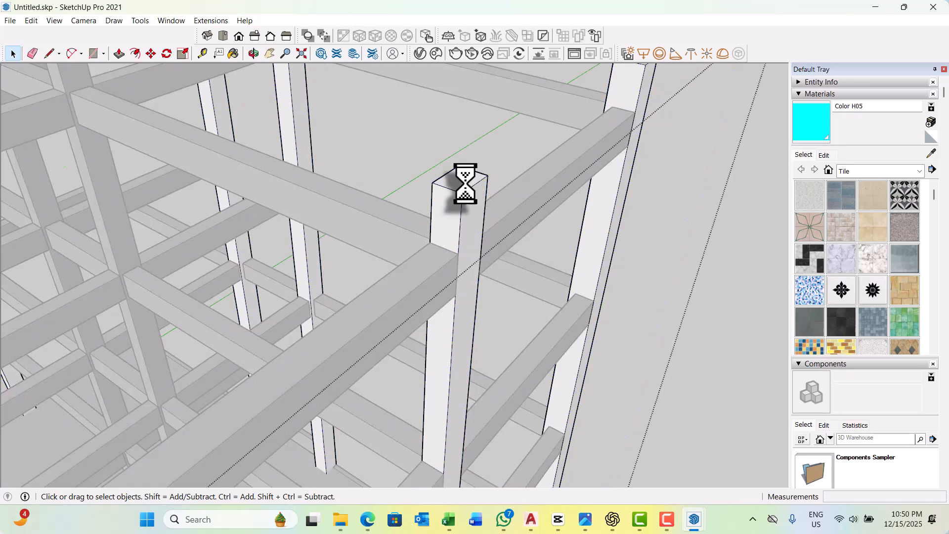
triple_click(465, 185)
key(p)
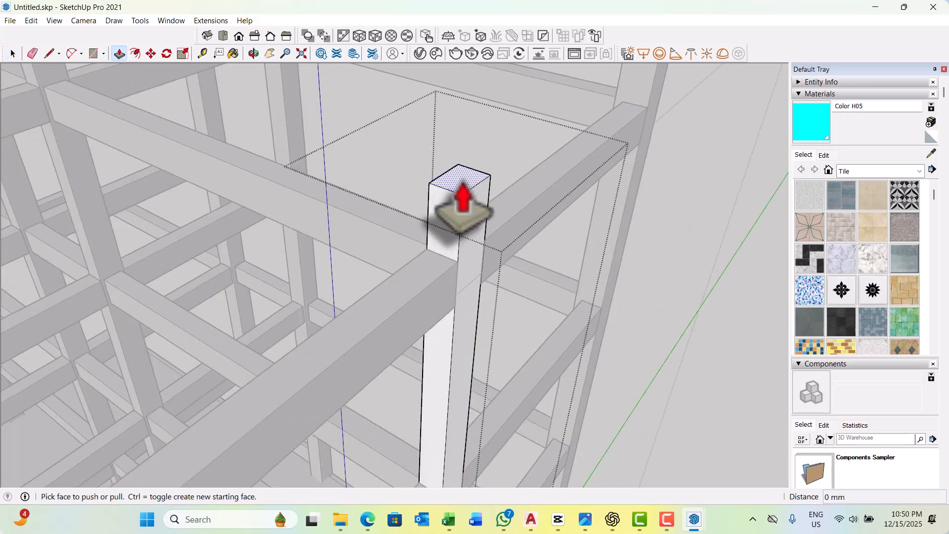
click(464, 183)
scroll(433, 180, down, 4)
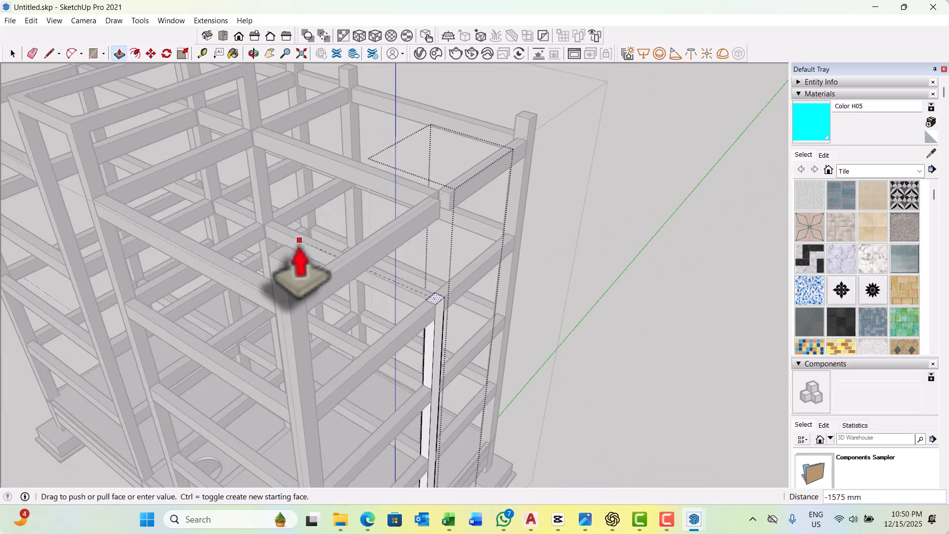
click(298, 270)
key(space)
scroll(308, 277, down, 3)
key(Escape)
middle_drag(426, 274, 439, 270)
scroll(392, 258, up, 2)
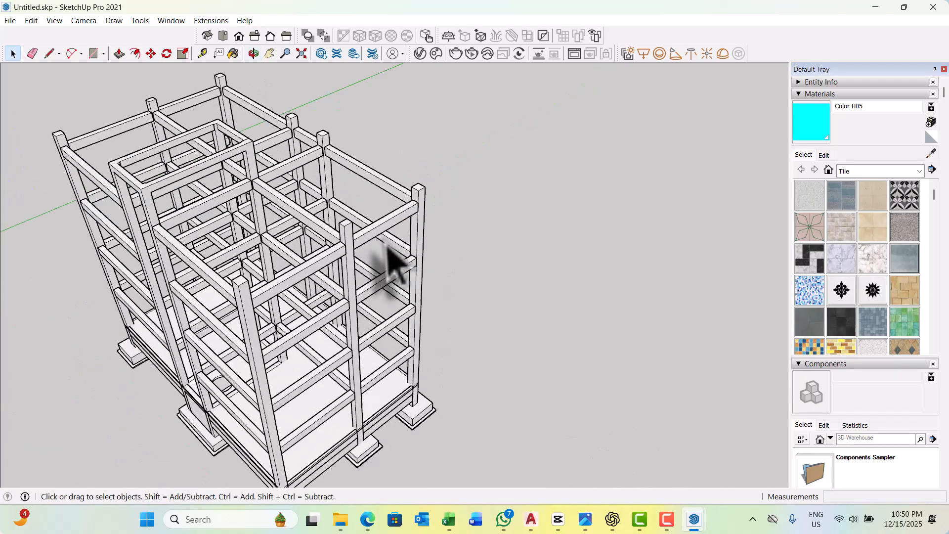
Raise the top of the next corner column 300 mm, level with the neighbouring intermediate column.
scroll(418, 212, up, 2)
scroll(447, 189, up, 2)
scroll(444, 168, up, 1)
double_click(444, 167)
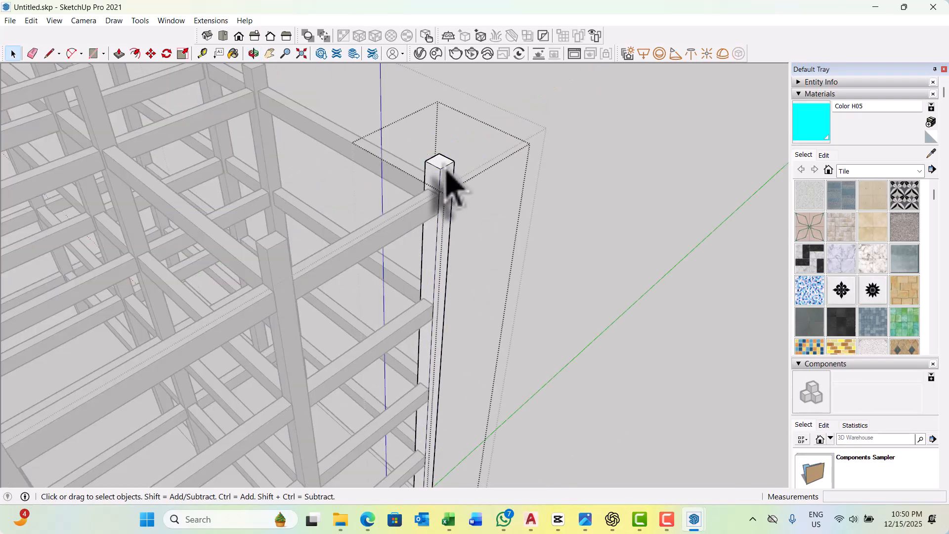
triple_click(444, 168)
scroll(447, 168, down, 2)
key(p)
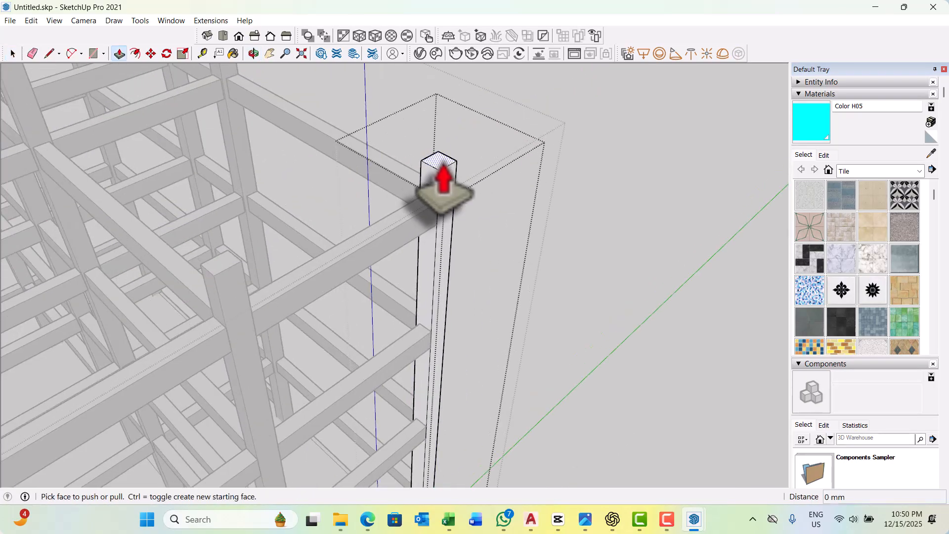
click(440, 174)
click(242, 261)
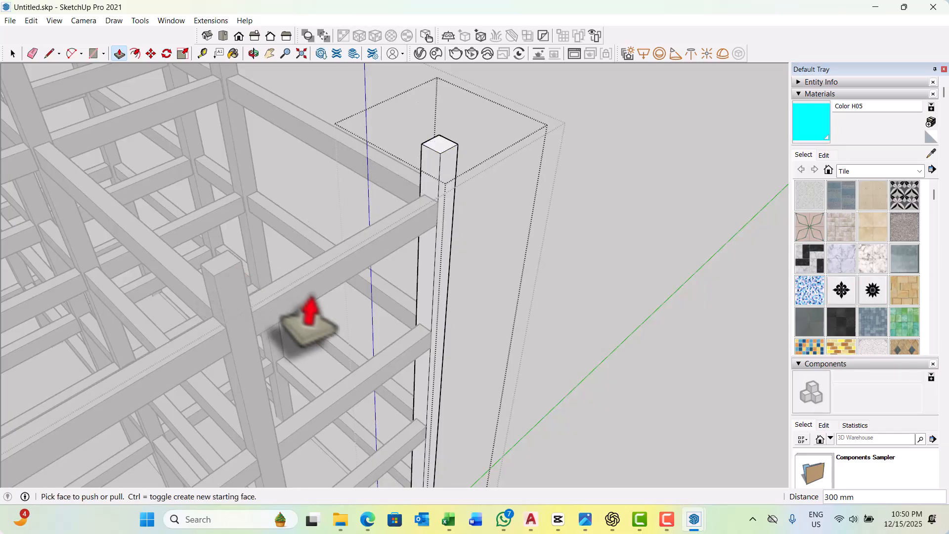
scroll(326, 294, down, 4)
key(space)
click(350, 313)
Push/Pull the top of the first intermediate column on the long side up to the height of the adjacent raised corner column.
scroll(284, 184, up, 5)
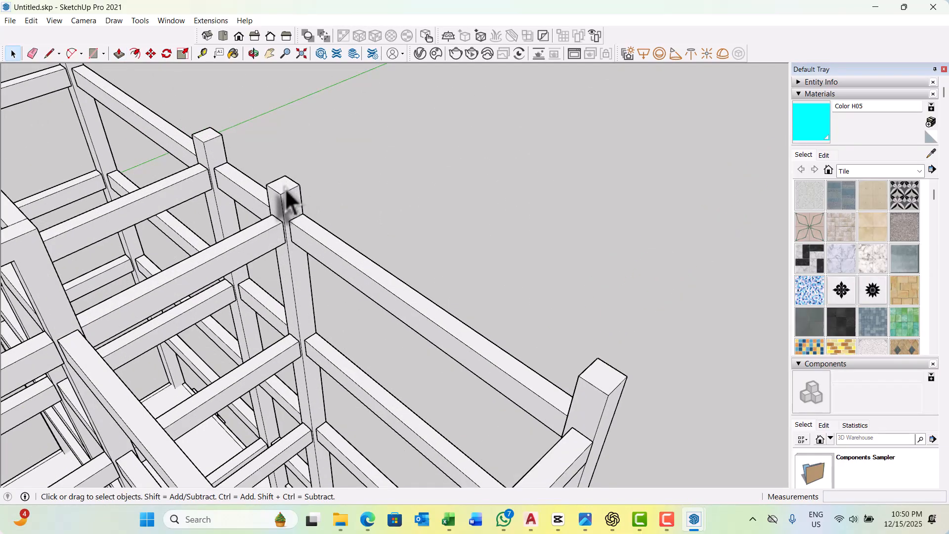
double_click(286, 189)
triple_click(287, 190)
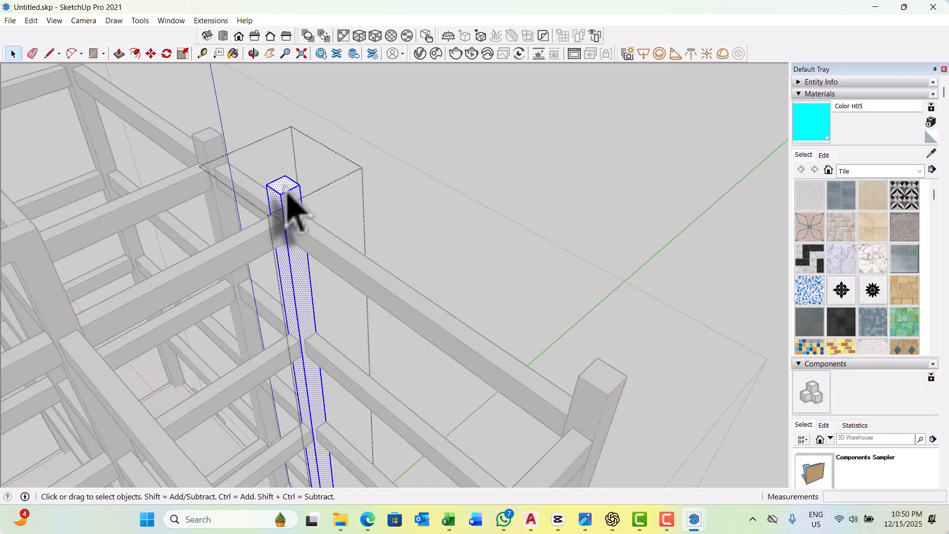
key(p)
scroll(288, 198, up, 1)
click(287, 198)
scroll(286, 198, down, 2)
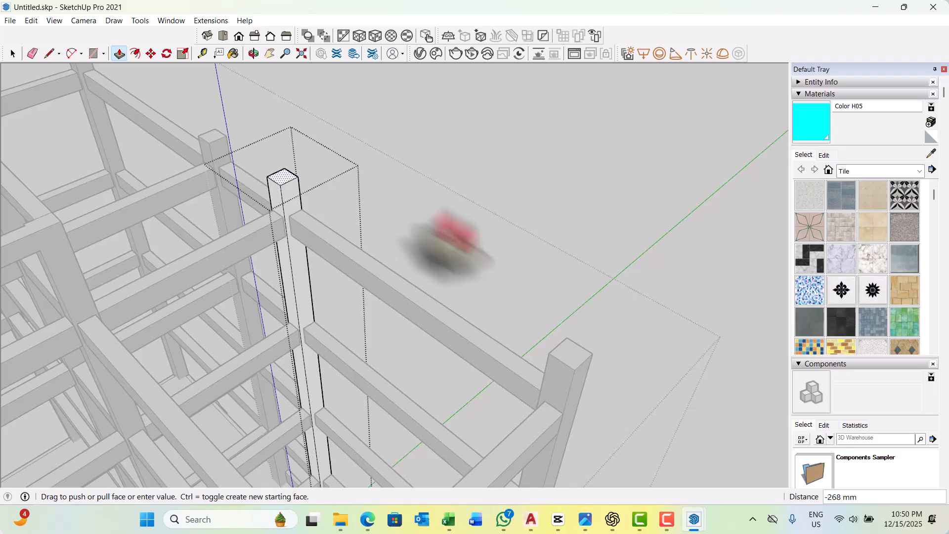
click(566, 338)
key(space)
scroll(544, 338, down, 2)
key(Escape)
key(Escape)
Raise the top of the second intermediate column on the long side to match the neighbouring extended column.
scroll(313, 198, up, 4)
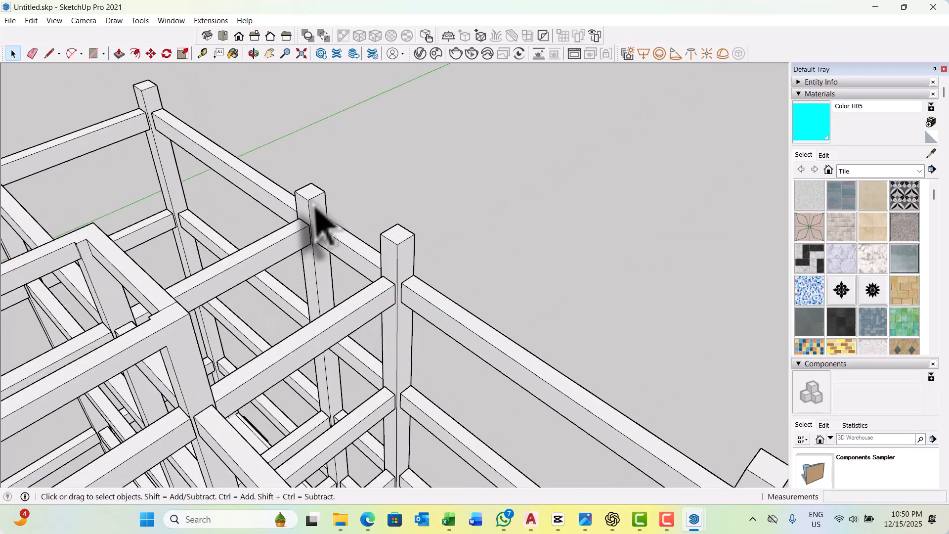
triple_click(314, 206)
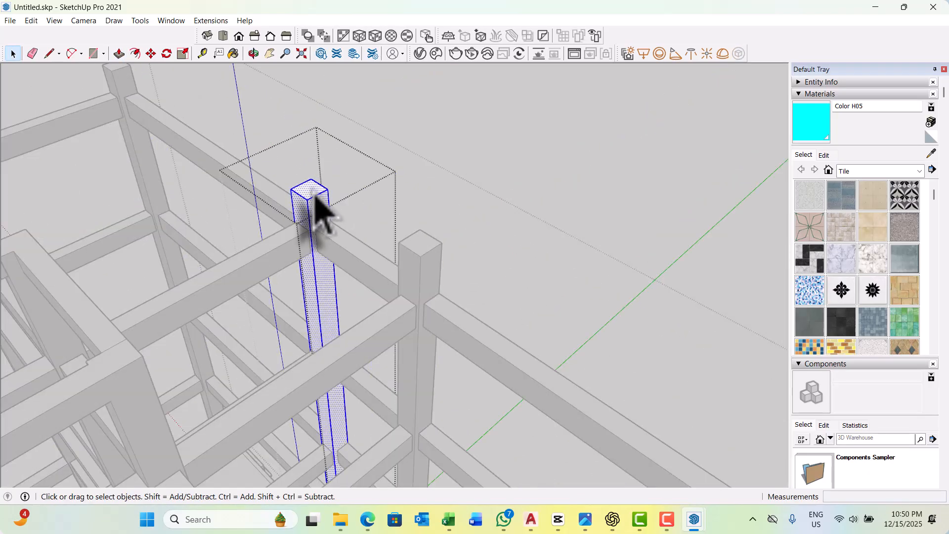
key(p)
scroll(314, 202, up, 1)
click(313, 205)
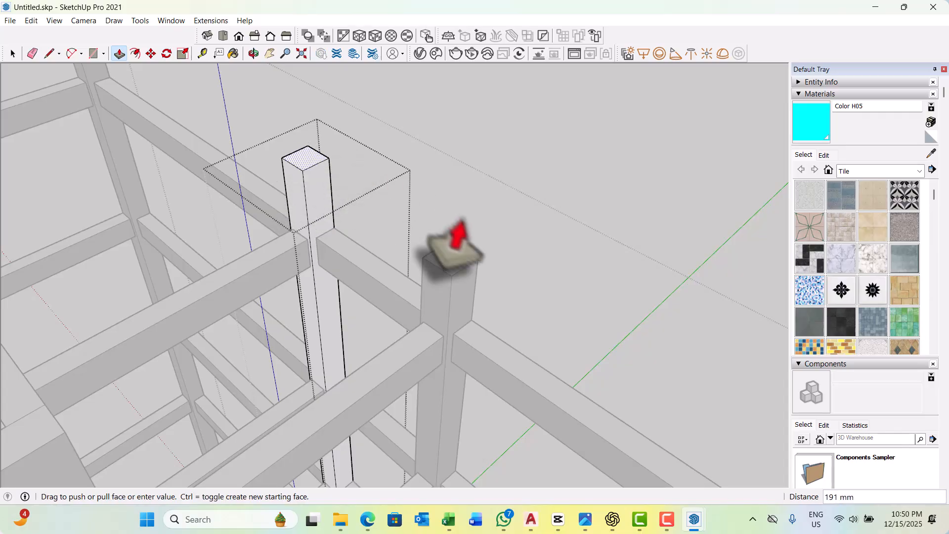
click(449, 259)
key(space)
scroll(492, 302, down, 3)
key(Escape)
Push/Pull the top of the far corner column to the height of the raised intermediate column on the long side.
scroll(318, 201, up, 5)
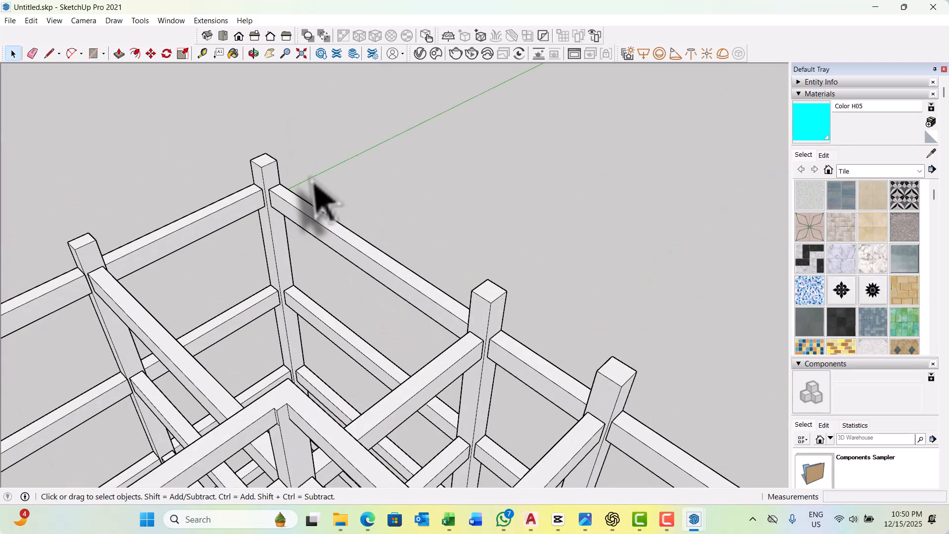
double_click(267, 163)
click(266, 163)
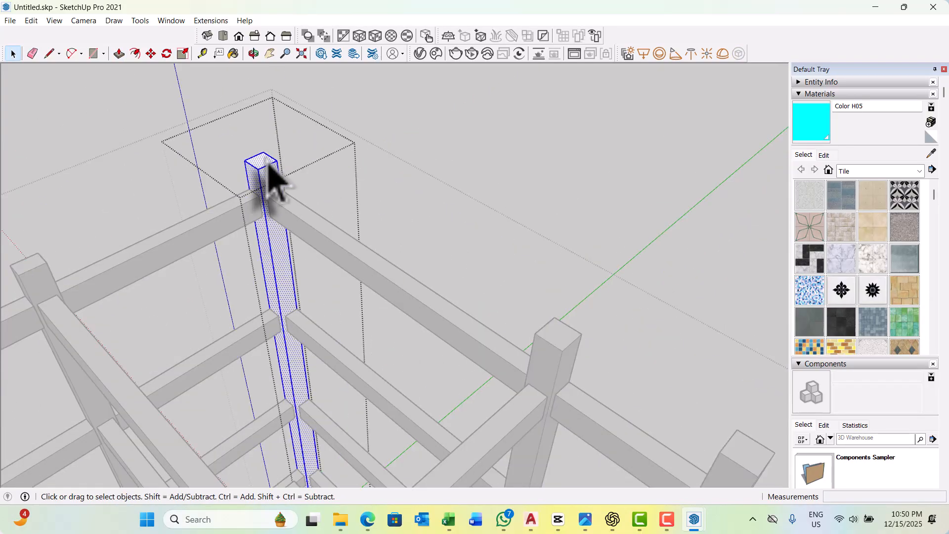
key(p)
click(257, 156)
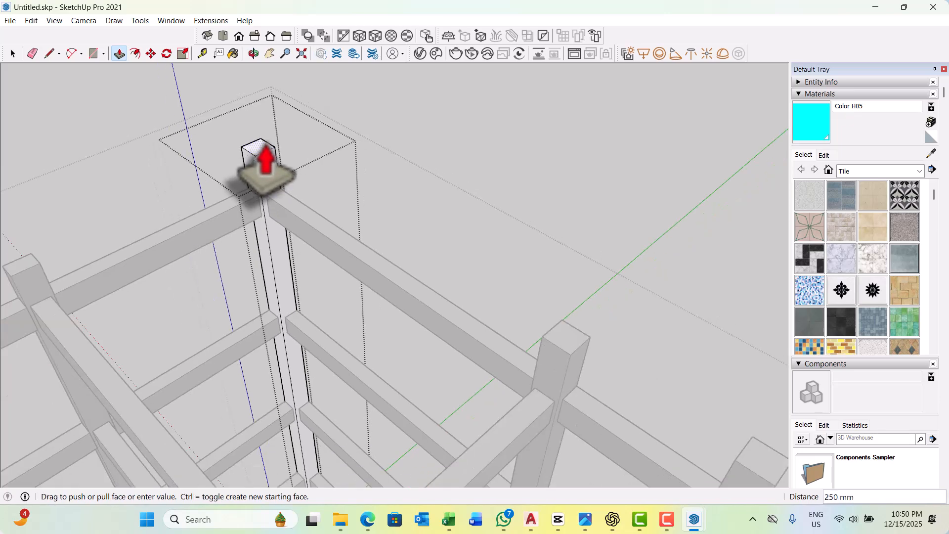
click(527, 298)
scroll(510, 265, down, 5)
key(space)
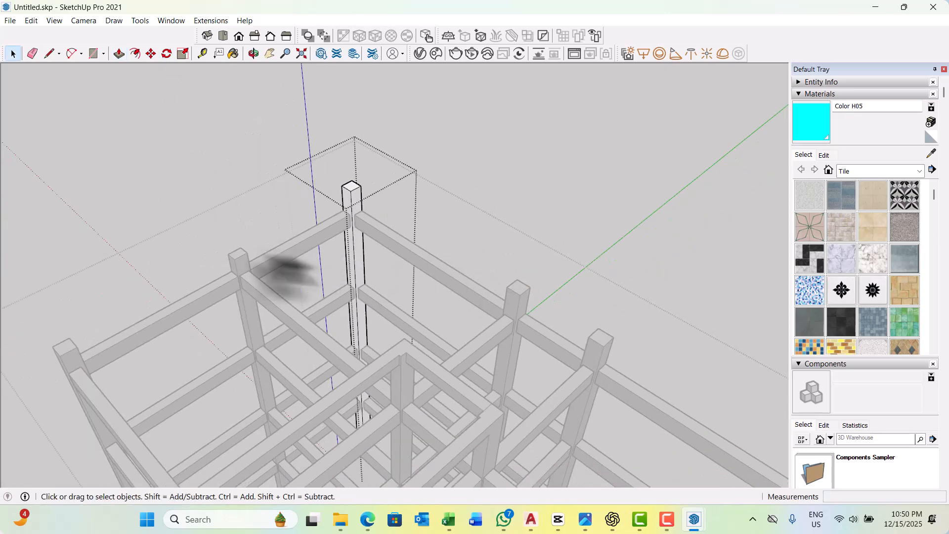
Extend the intermediate column on the far short side upward by 300 mm, level with the far corner column.
scroll(242, 260, up, 5)
click(240, 262)
click(239, 265)
double_click(238, 262)
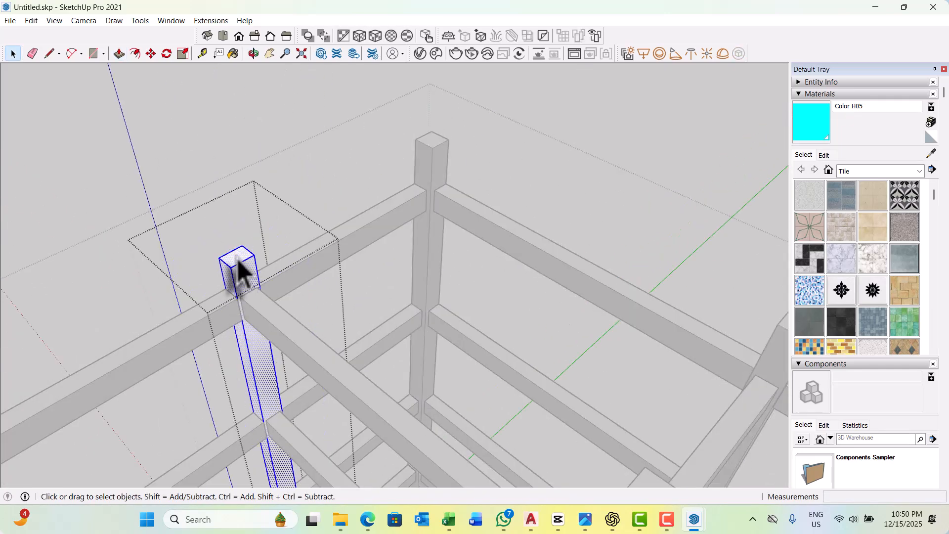
key(p)
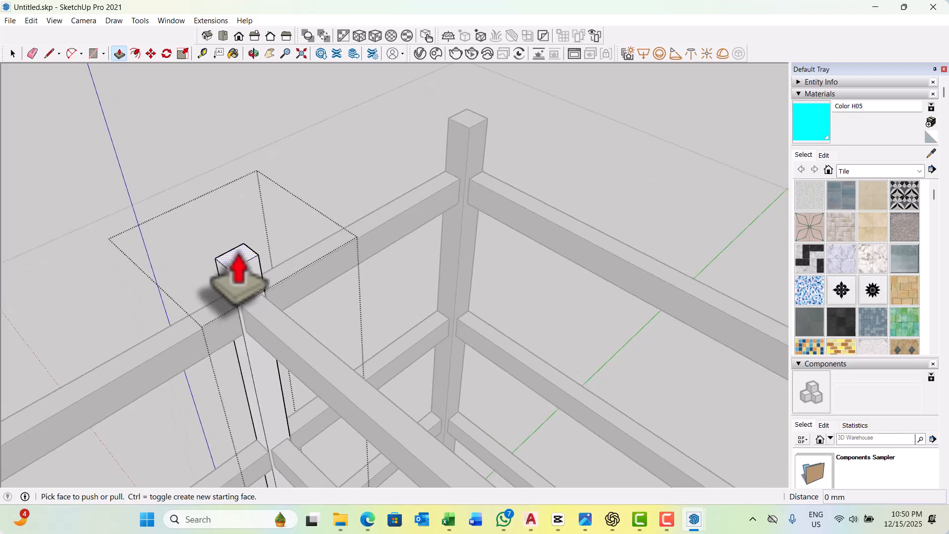
click(238, 257)
click(419, 149)
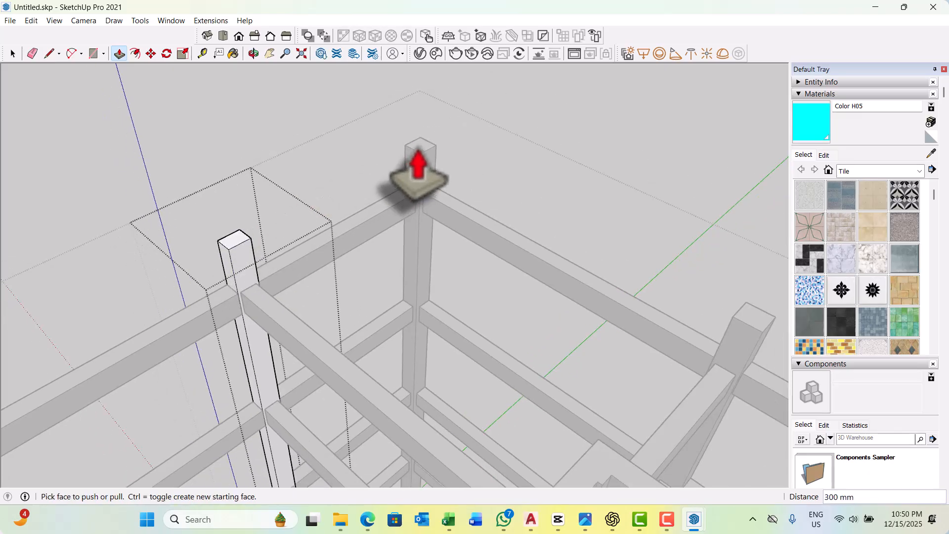
scroll(420, 150, down, 5)
key(space)
Raise the last corner column's top 300 mm to align with the intermediate column on the far short side.
scroll(187, 262, up, 3)
click(182, 260)
scroll(187, 266, up, 3)
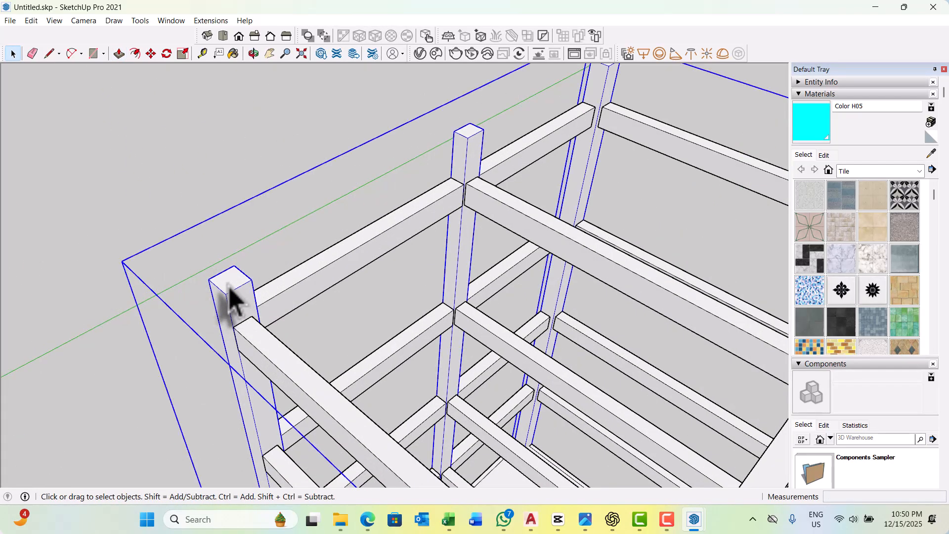
double_click(230, 297)
double_click(231, 299)
key(p)
scroll(230, 299, up, 1)
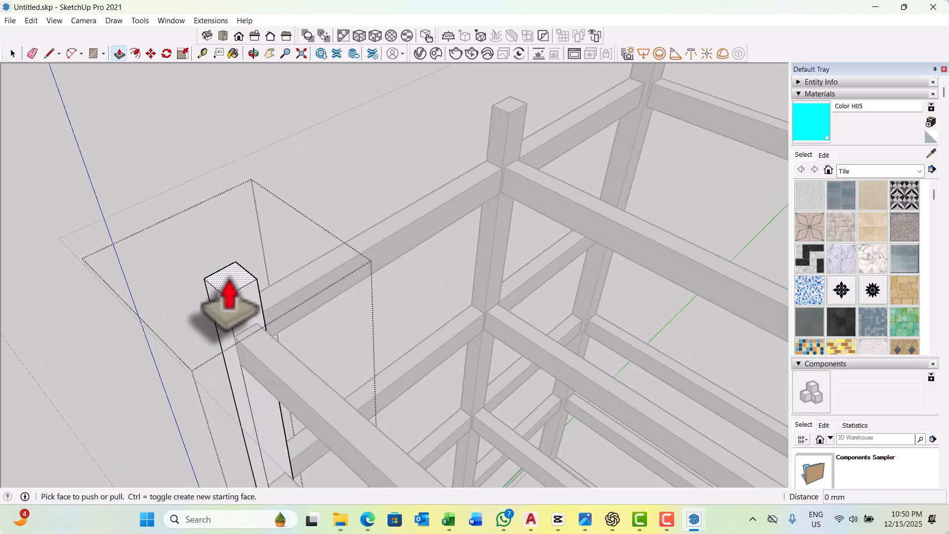
scroll(229, 275, down, 3)
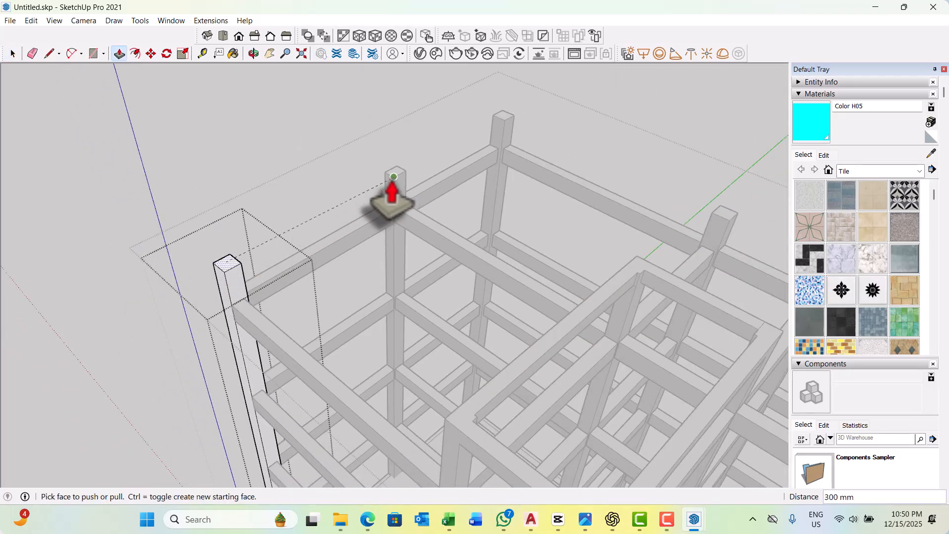
click(394, 176)
key(space)
scroll(297, 172, down, 3)
key(Escape)
key(Escape)
Examine the entire frame from several sides, comparing the heights of the extended column tops and the roof beams.
middle_drag(367, 314, 404, 240)
scroll(357, 293, down, 3)
scroll(522, 336, up, 2)
middle_drag(499, 308, 492, 299)
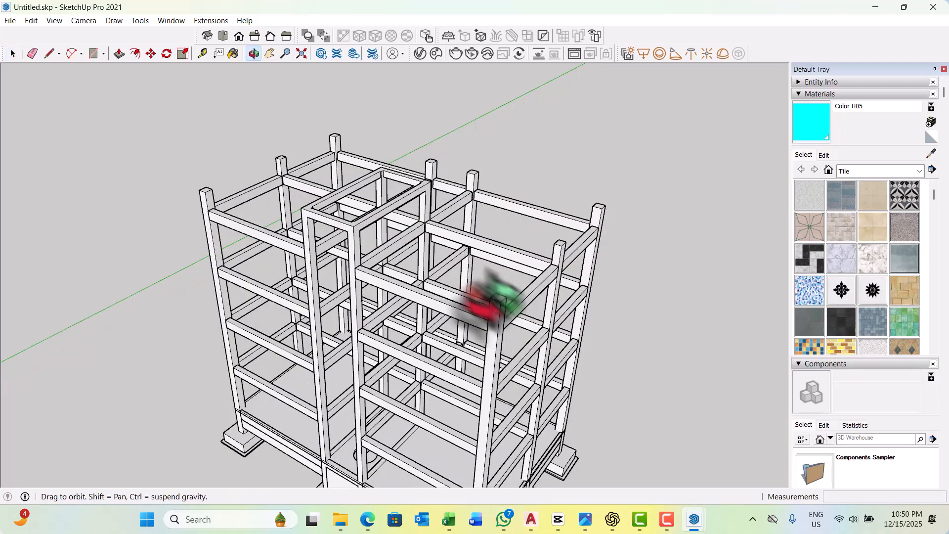
scroll(492, 299, down, 3)
middle_drag(417, 296, 444, 286)
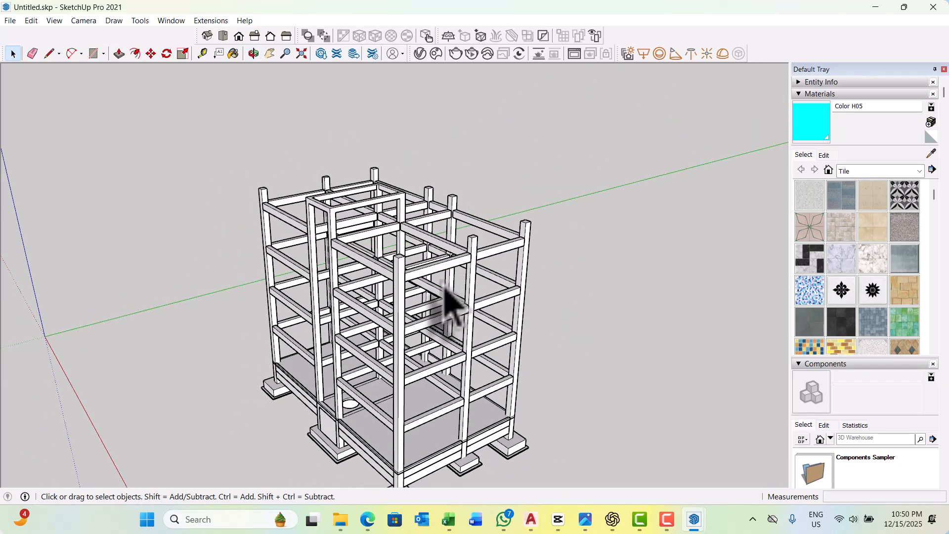
middle_drag(482, 276, 277, 297)
scroll(390, 290, down, 3)
scroll(324, 210, up, 4)
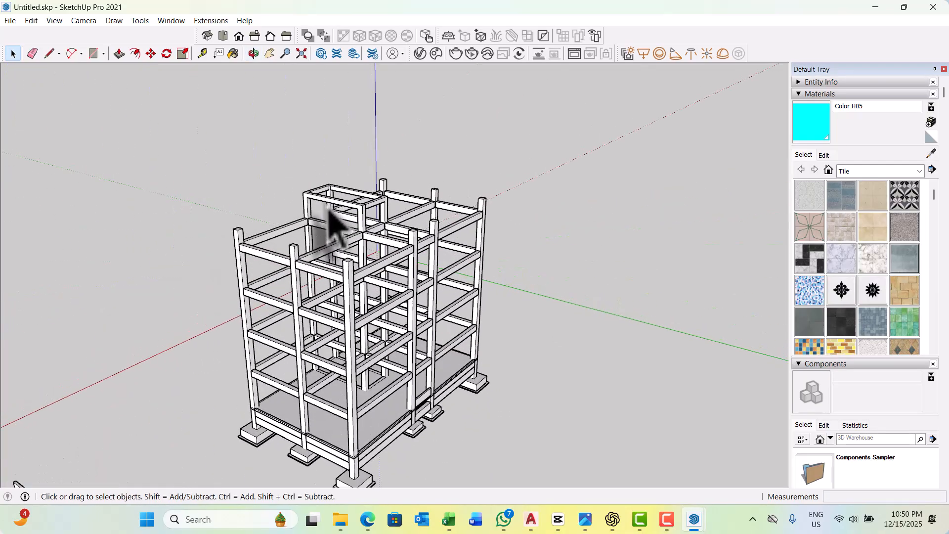
scroll(254, 339, up, 6)
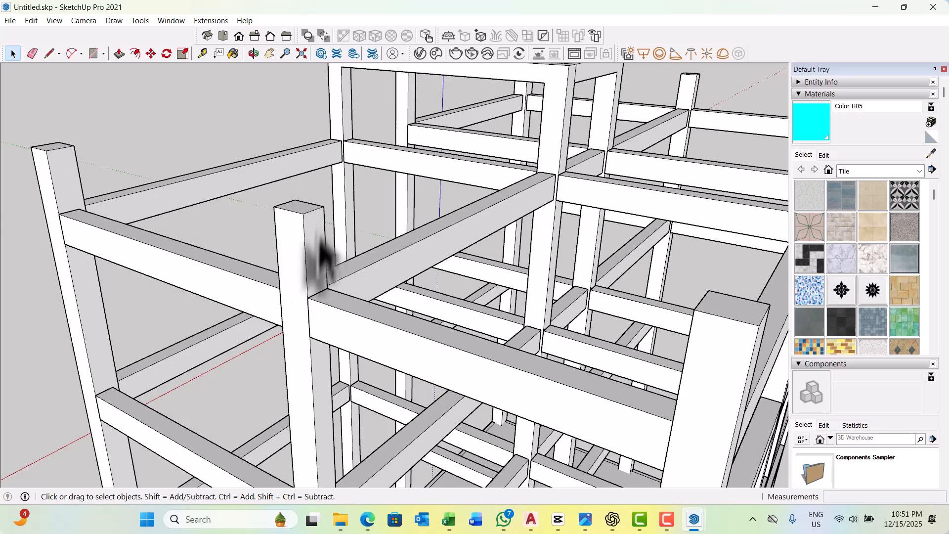
scroll(320, 282, down, 4)
middle_drag(318, 307, 448, 348)
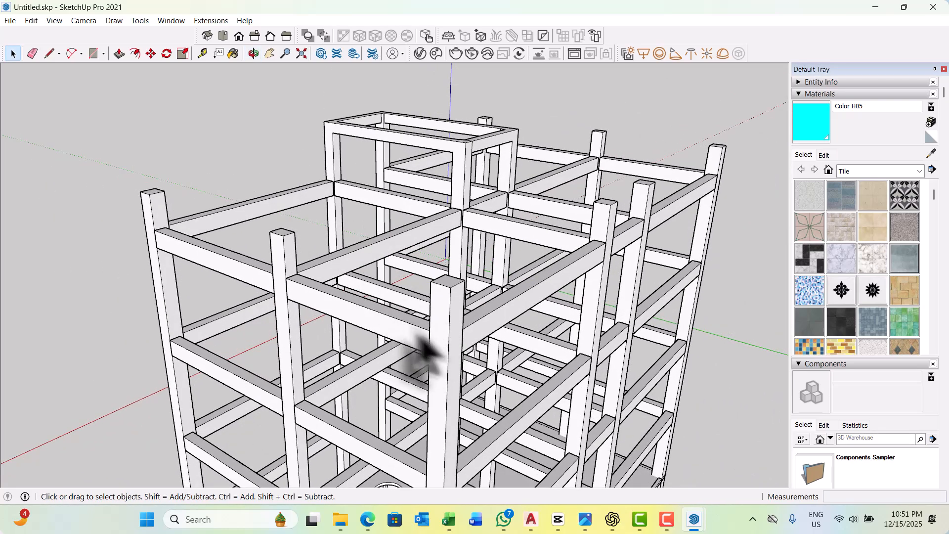
scroll(613, 255, up, 2)
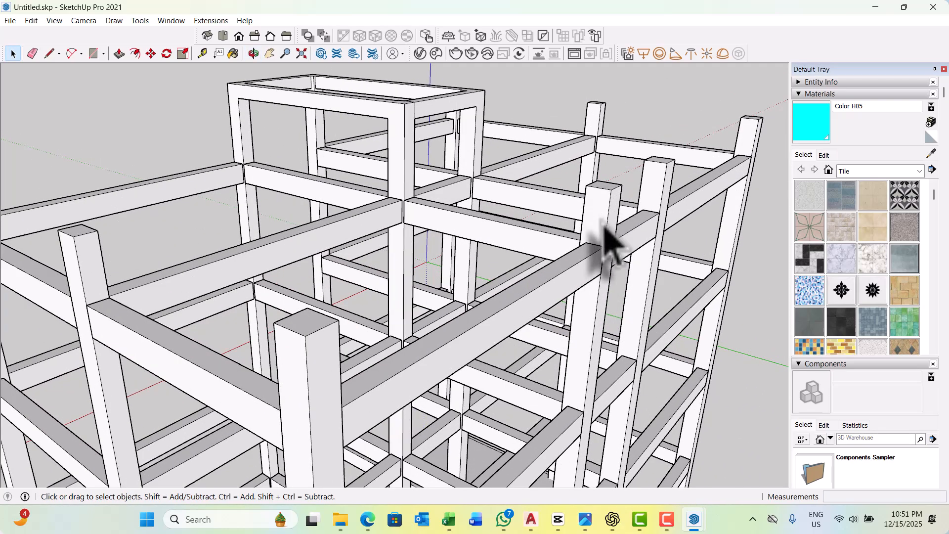
scroll(425, 290, down, 5)
mouse_move(424, 290)
middle_down()
mouse_move(276, 313)
mouse_move(198, 304)
middle_up()
mouse_move(451, 286)
middle_down()
mouse_move(364, 291)
mouse_move(356, 313)
middle_up()
scroll(339, 287, down, 5)
mouse_move(187, 307)
middle_down()
mouse_move(386, 293)
mouse_move(413, 305)
mouse_move(548, 298)
middle_up()
Select the house model's walls, doors and windows without the floor plan linework and make them one group.
scroll(430, 367, up, 4)
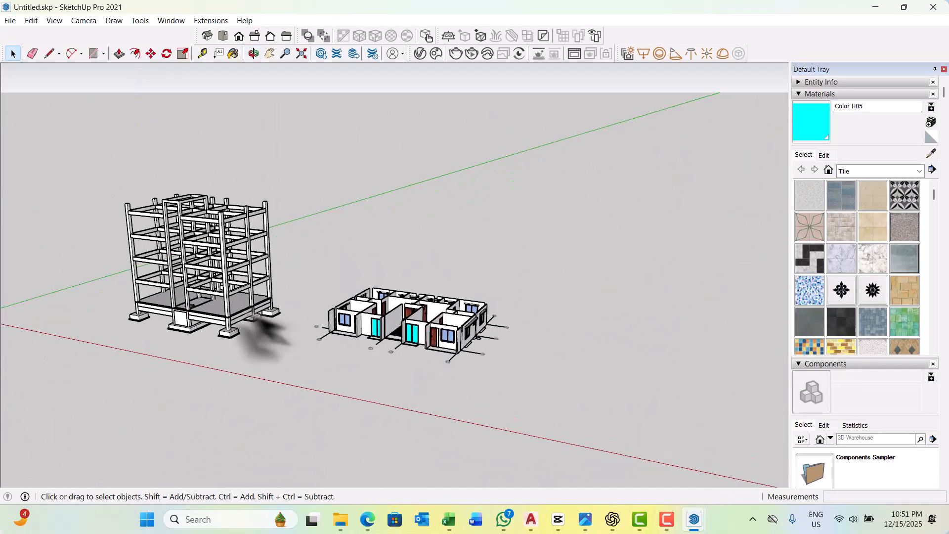
scroll(233, 329, up, 3)
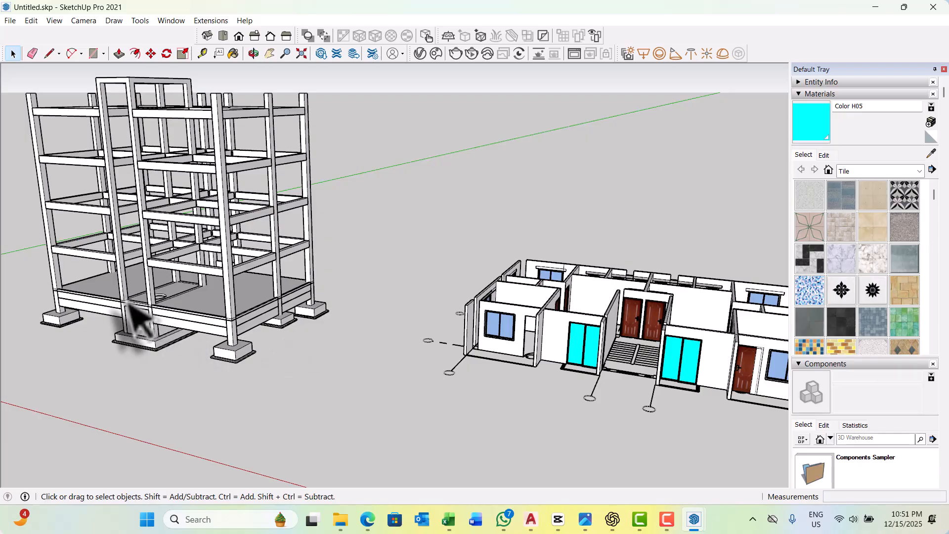
scroll(129, 303, down, 3)
middle_drag(450, 313, 421, 318)
scroll(527, 360, up, 3)
middle_drag(495, 346, 525, 345)
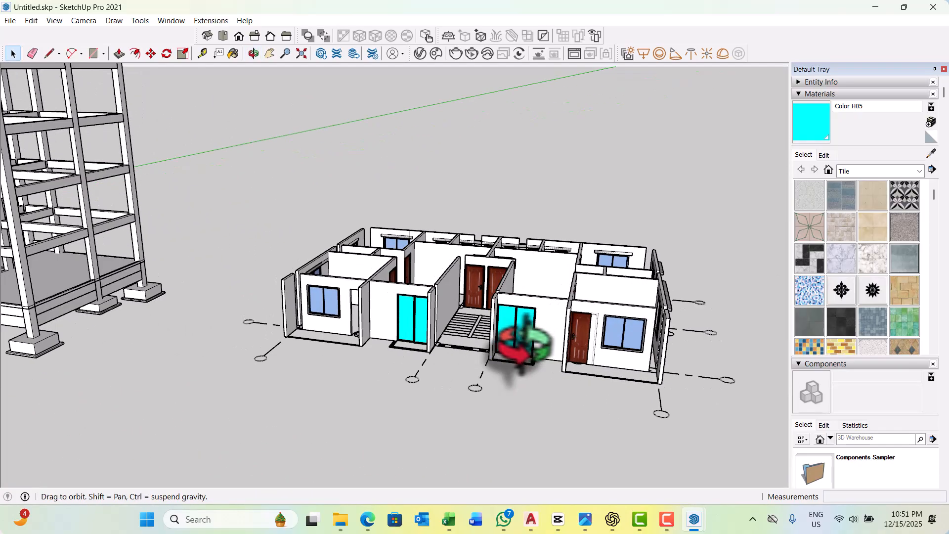
scroll(524, 341, down, 2)
scroll(445, 339, down, 2)
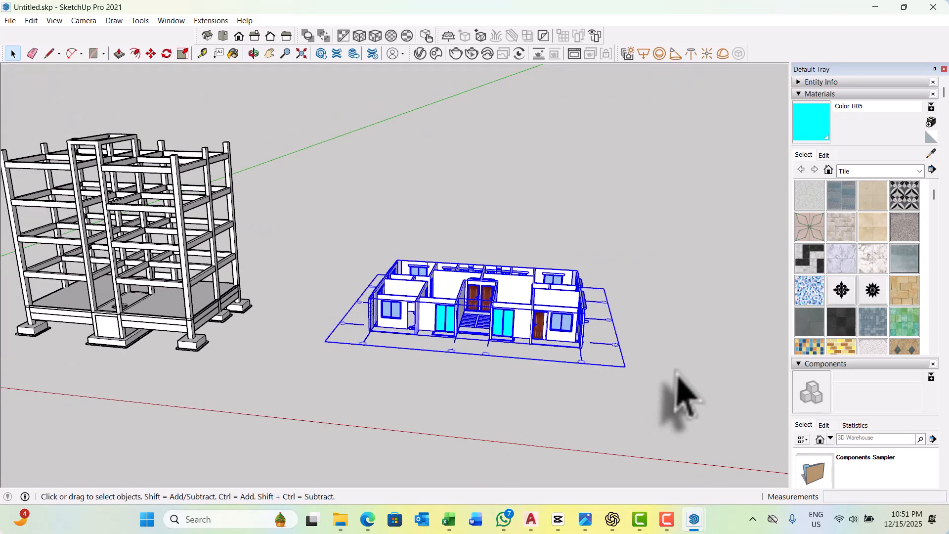
middle_drag(679, 391, 615, 365)
scroll(614, 388, up, 4)
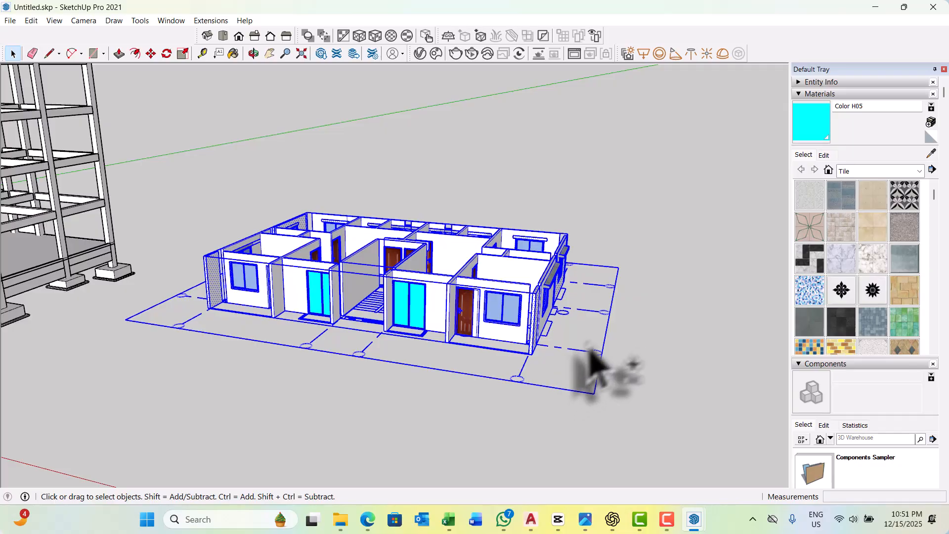
scroll(519, 360, up, 5)
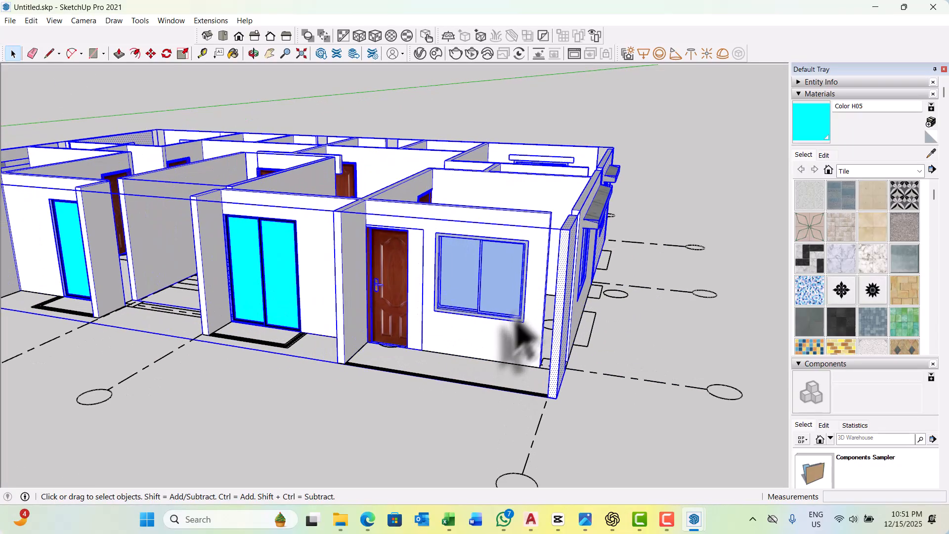
right_click(528, 271)
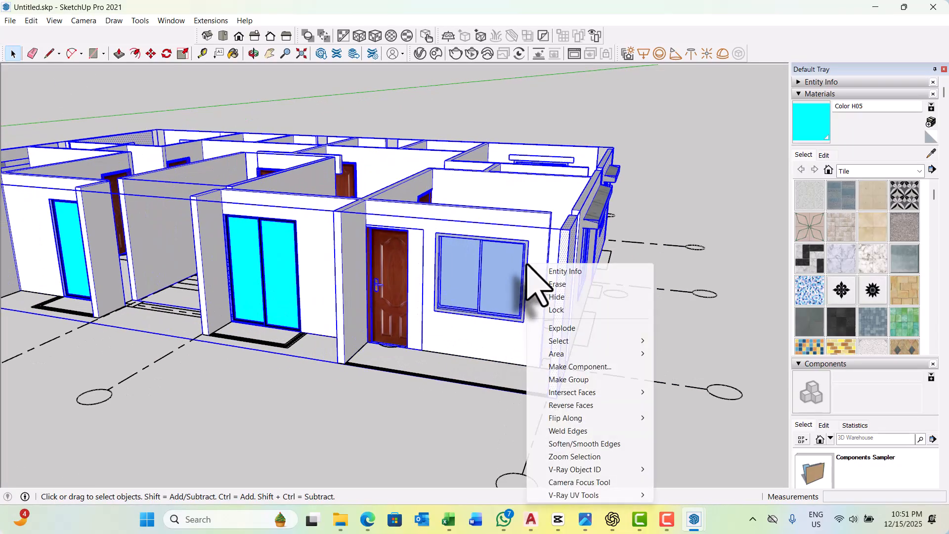
click(569, 379)
Inspect the grouped house's front walls and the floor plan lines at their base around the stair entrance.
scroll(562, 391, down, 5)
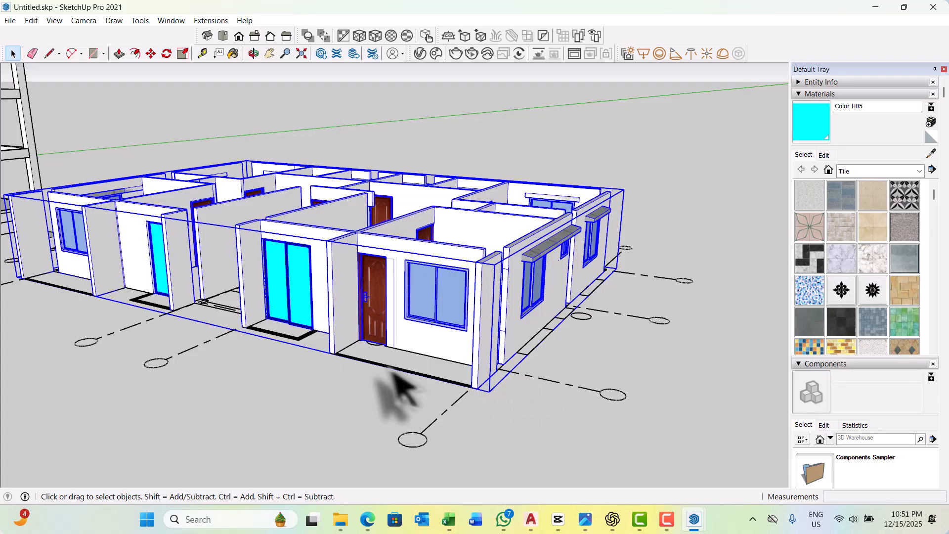
middle_drag(396, 388, 424, 424)
scroll(218, 365, up, 6)
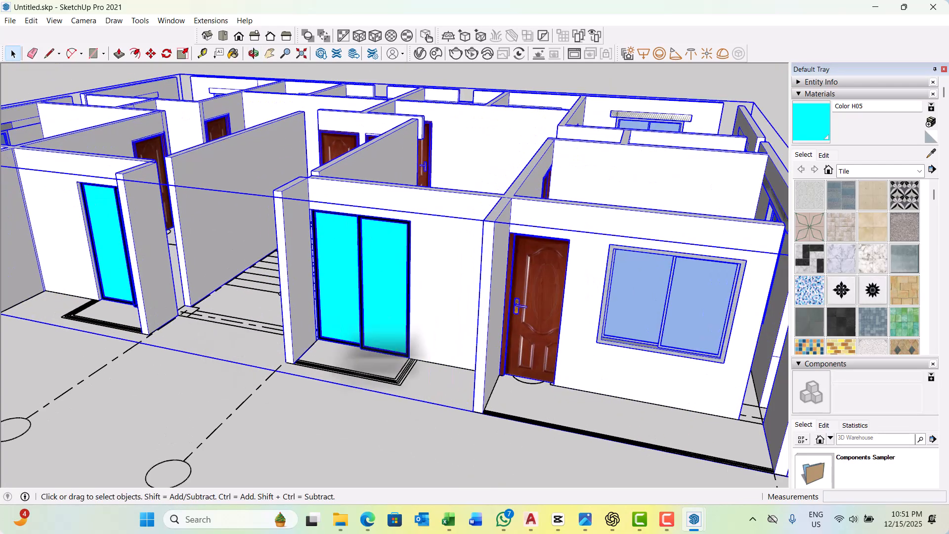
scroll(418, 348, down, 6)
scroll(522, 343, down, 4)
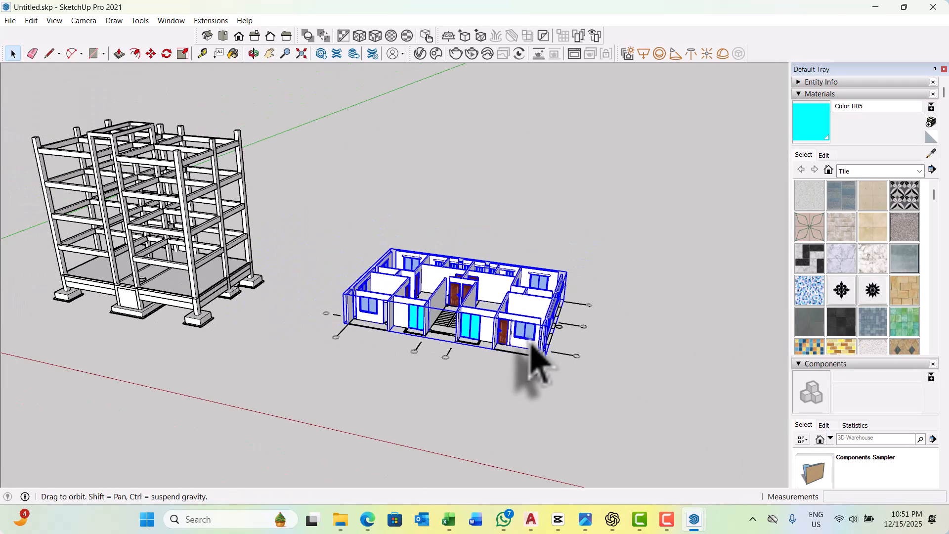
scroll(392, 370, up, 8)
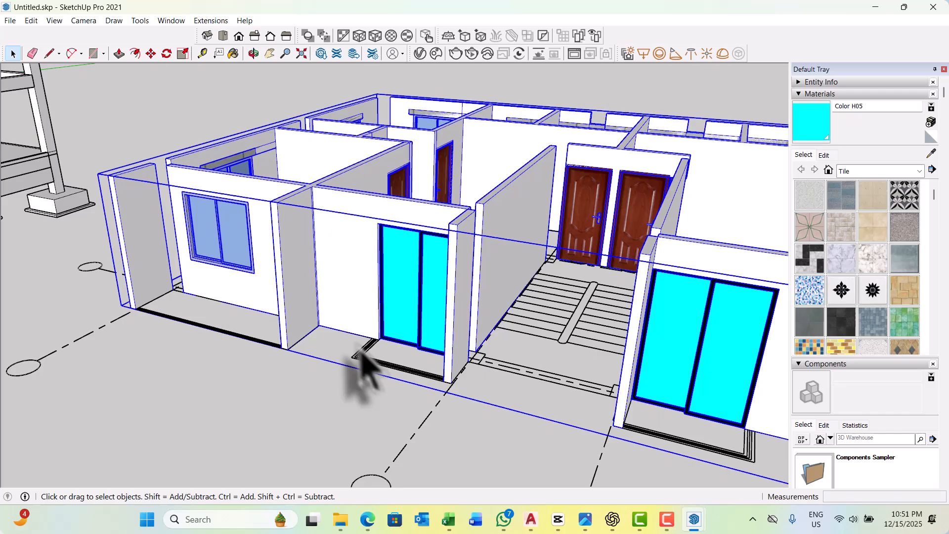
middle_drag(364, 364, 366, 341)
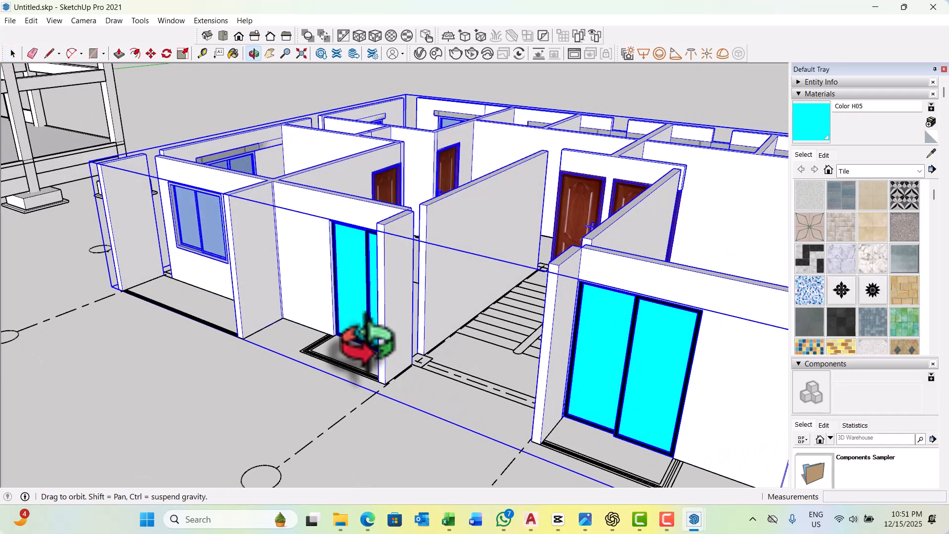
scroll(488, 371, down, 4)
scroll(445, 395, up, 8)
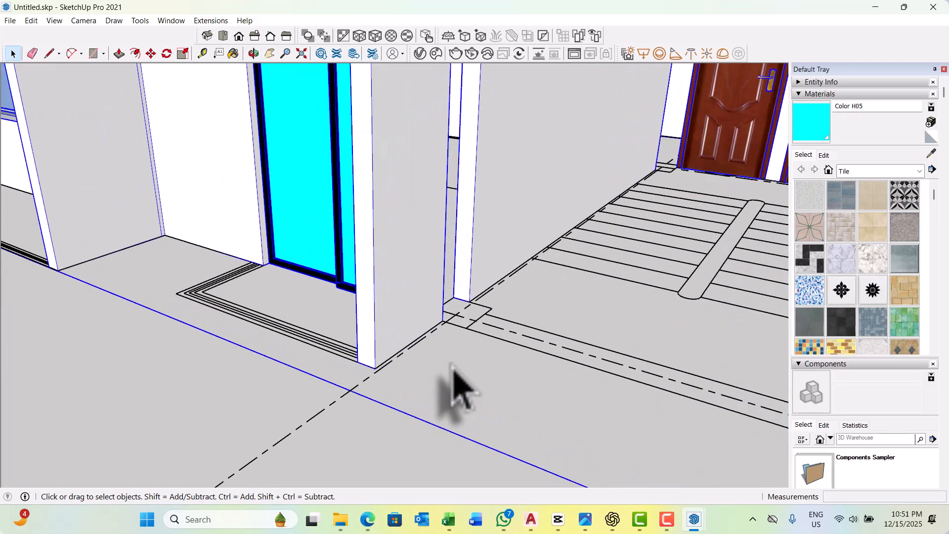
Copy the grouped house from its wall corner beside the stair entrance onto the matching column corner at the frame's ground level.
scroll(454, 390, up, 1)
key(m)
scroll(462, 328, up, 3)
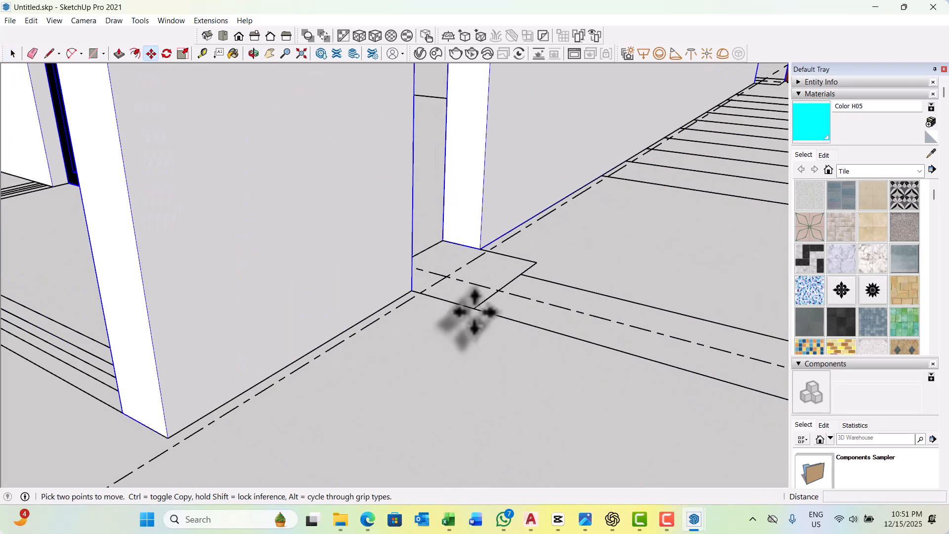
scroll(495, 269, down, 10)
key(ctrl)
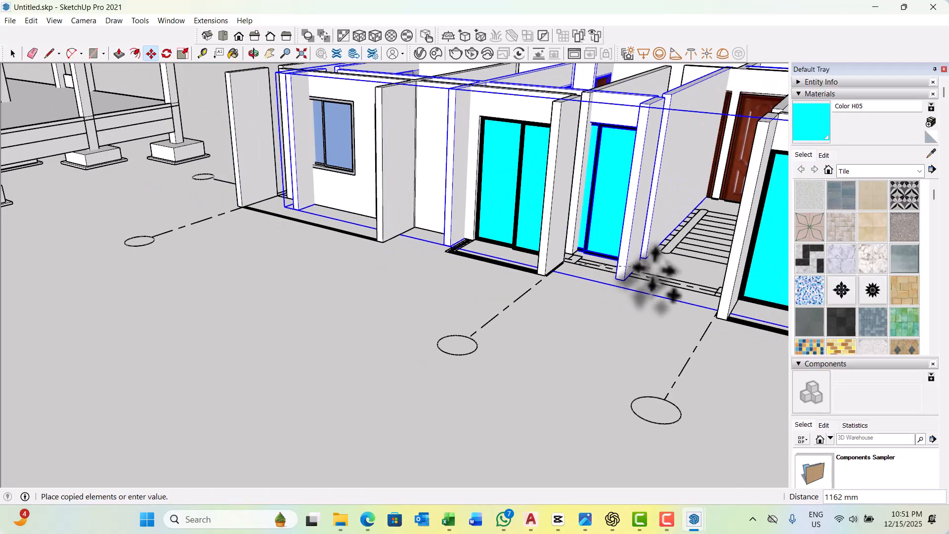
scroll(642, 321, down, 5)
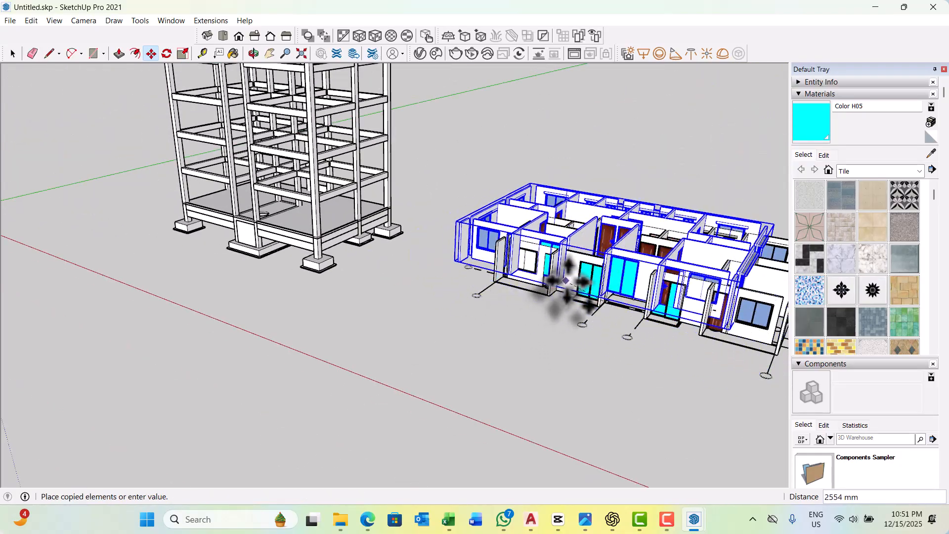
scroll(583, 289, up, 5)
scroll(687, 319, down, 2)
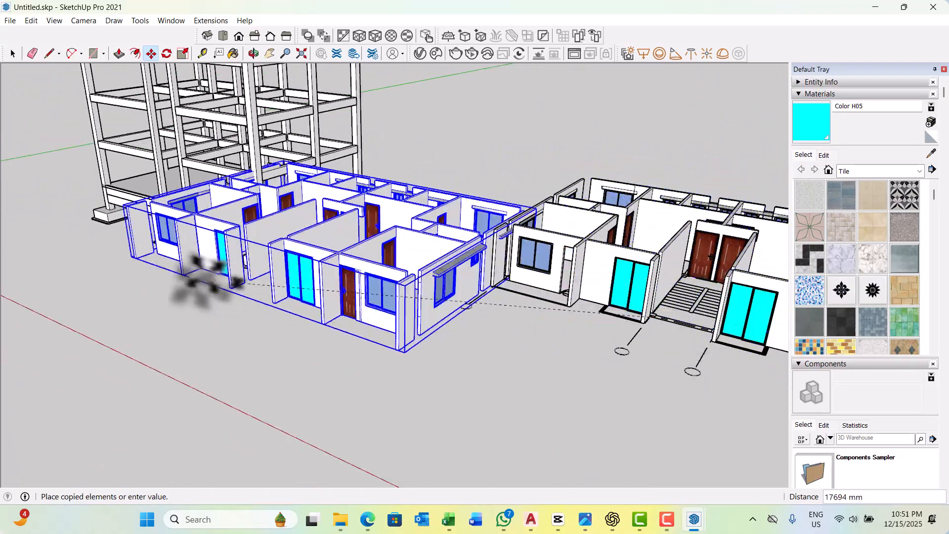
scroll(133, 220, up, 2)
scroll(134, 220, up, 8)
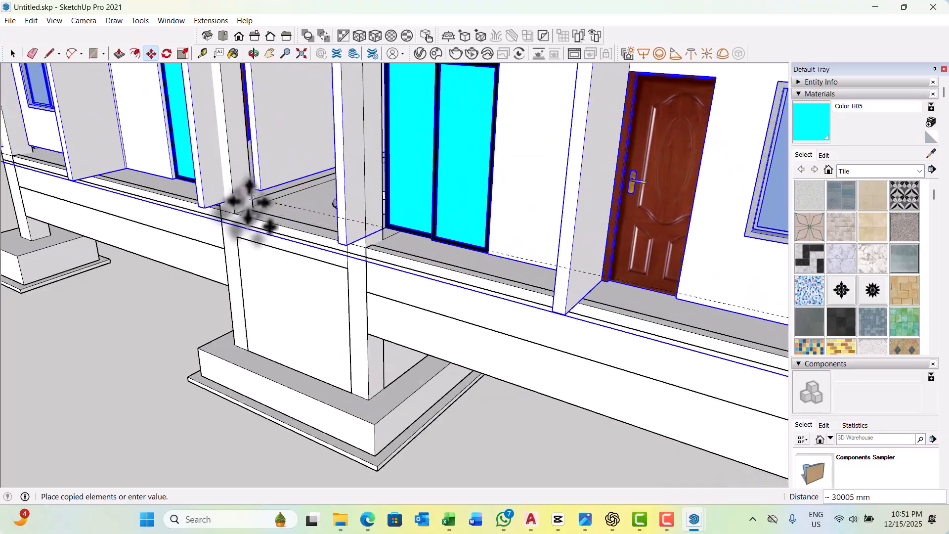
scroll(235, 213, down, 8)
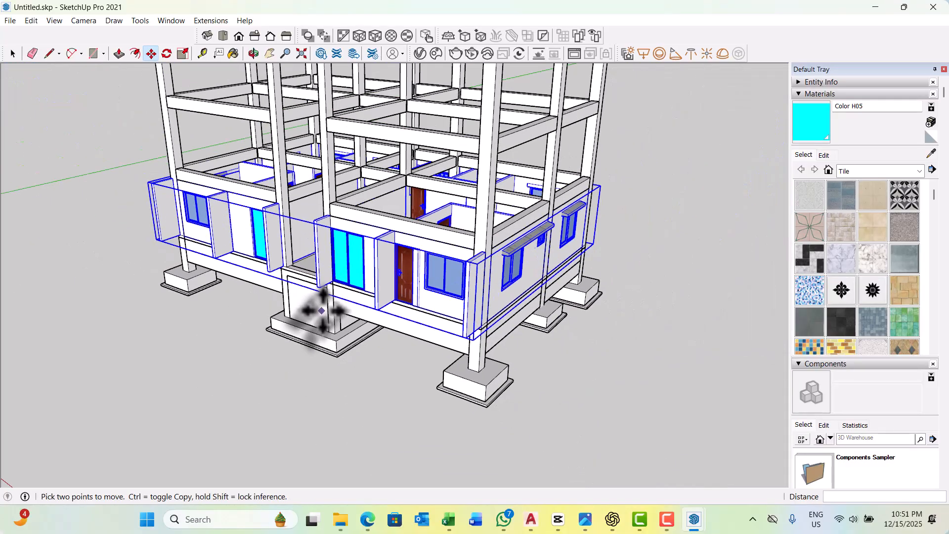
Move the copied house group 3000 mm straight up along the stair-side column of the frame.
scroll(287, 366, down, 4)
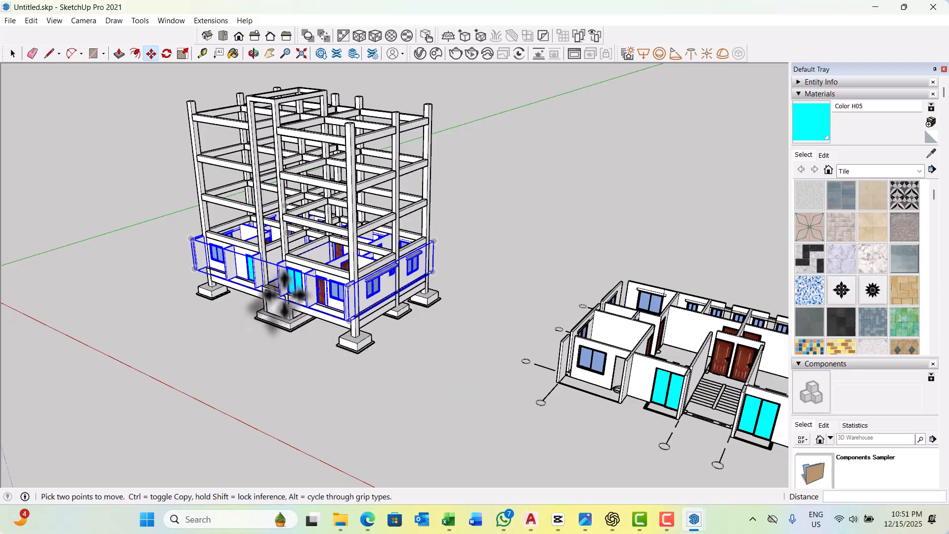
scroll(289, 292, up, 10)
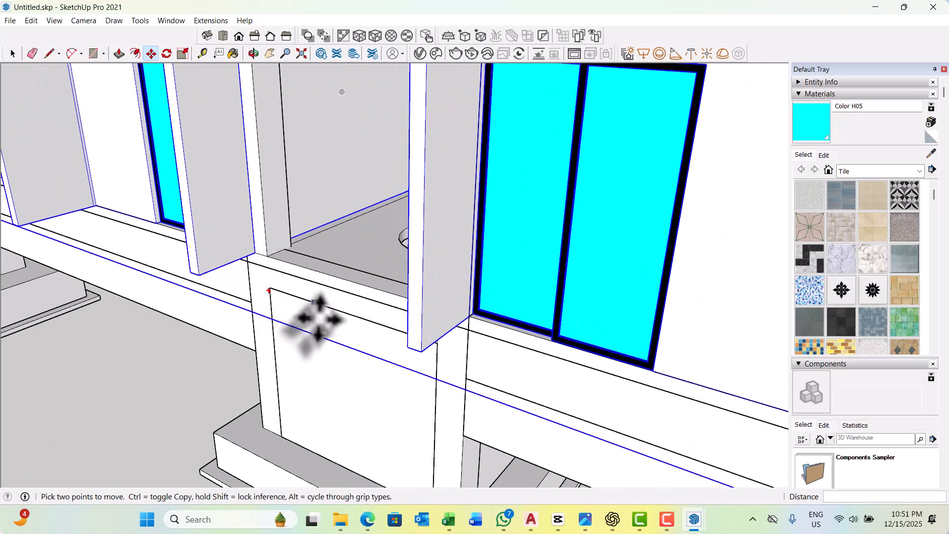
click(267, 256)
scroll(265, 212, down, 6)
scroll(259, 170, up, 5)
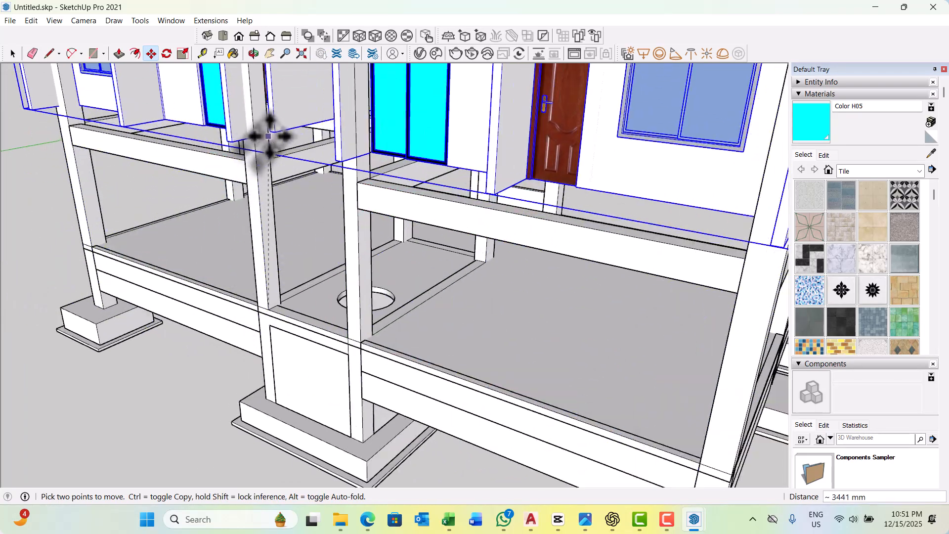
scroll(268, 136, up, 2)
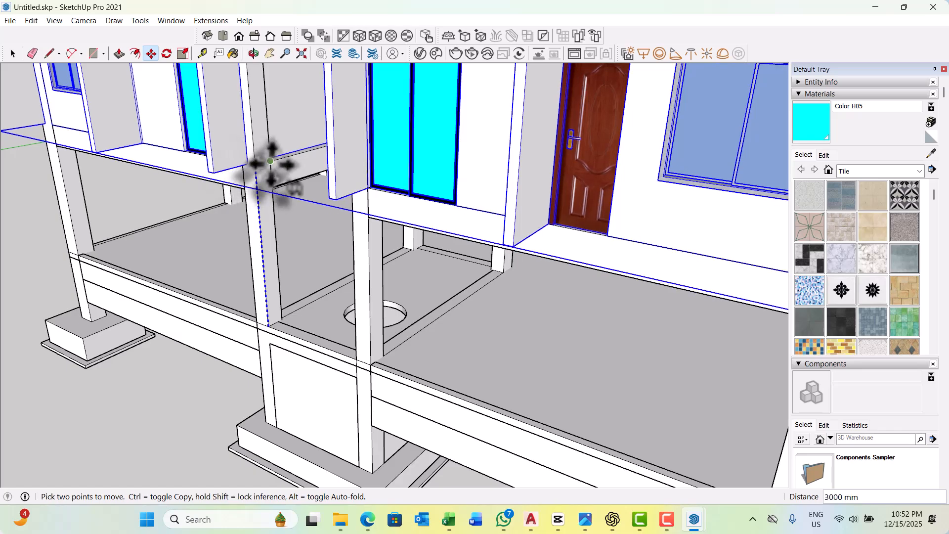
click(270, 161)
scroll(296, 205, down, 10)
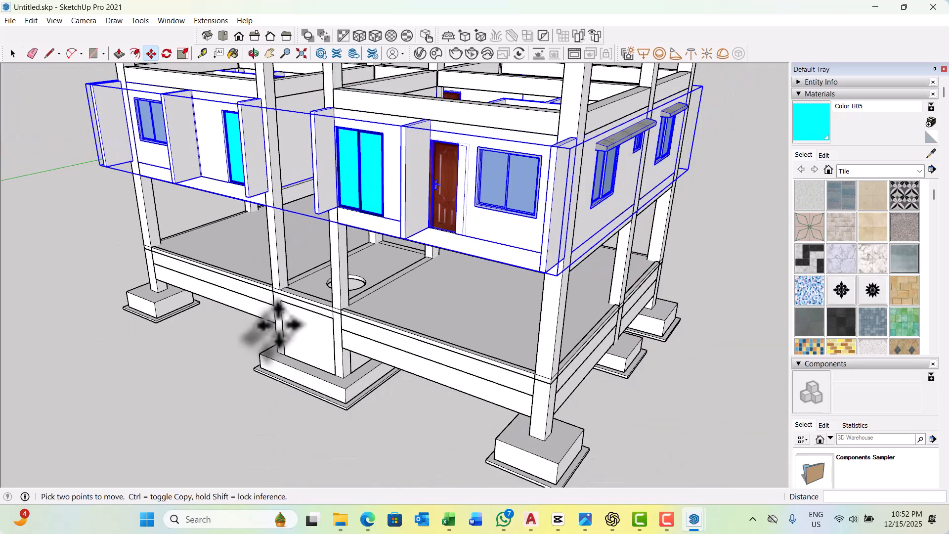
key(space)
Inspect the raised house copy within the frame and compare it with the original house beside it.
scroll(371, 346, up, 8)
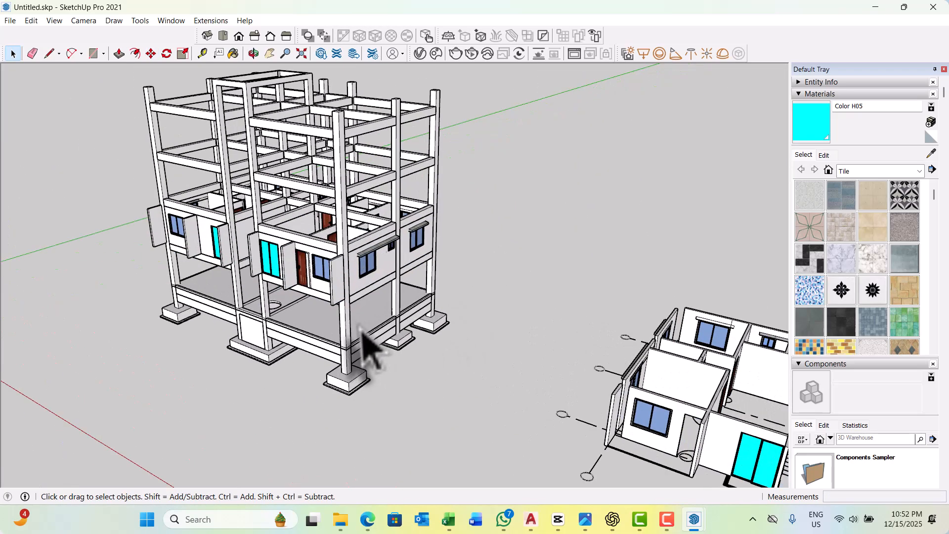
middle_drag(339, 307, 392, 250)
scroll(365, 364, down, 5)
middle_drag(420, 279, 394, 265)
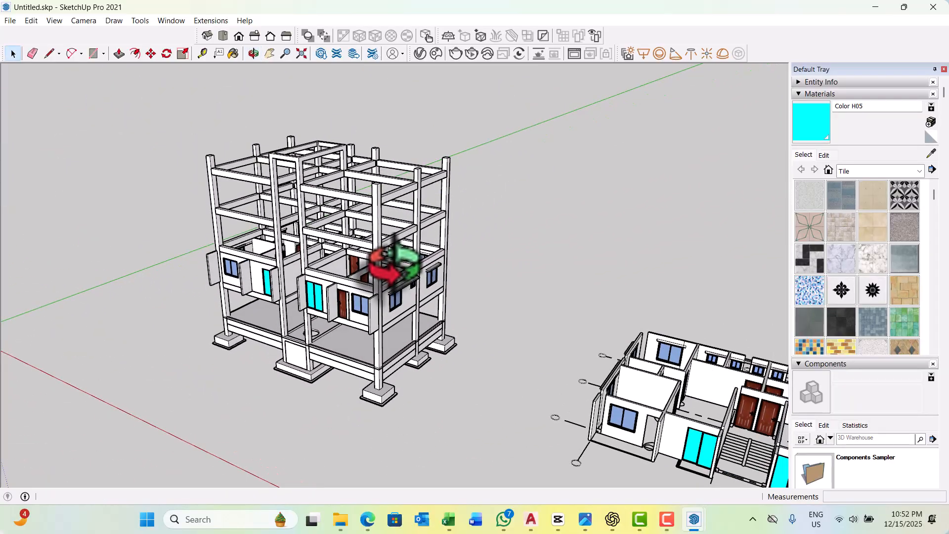
scroll(399, 314, up, 5)
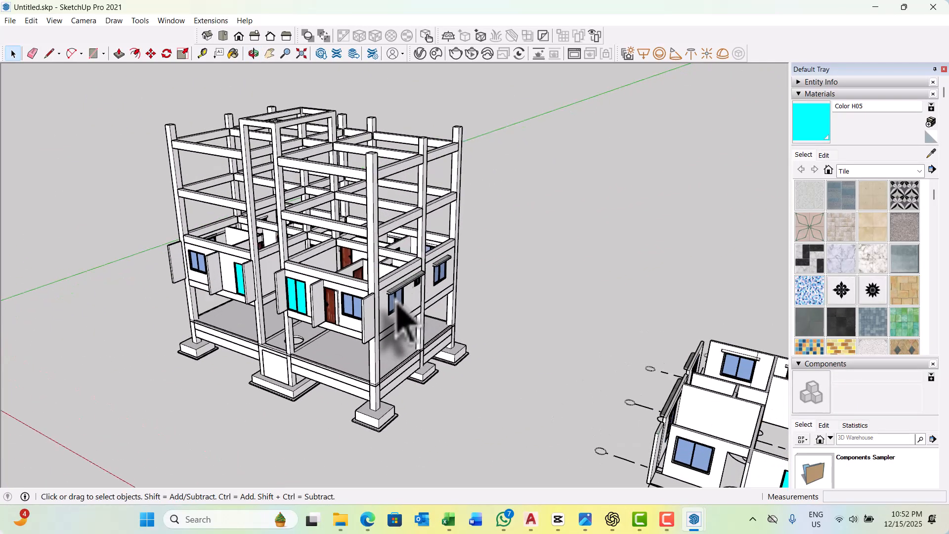
scroll(230, 213, down, 2)
scroll(230, 212, down, 3)
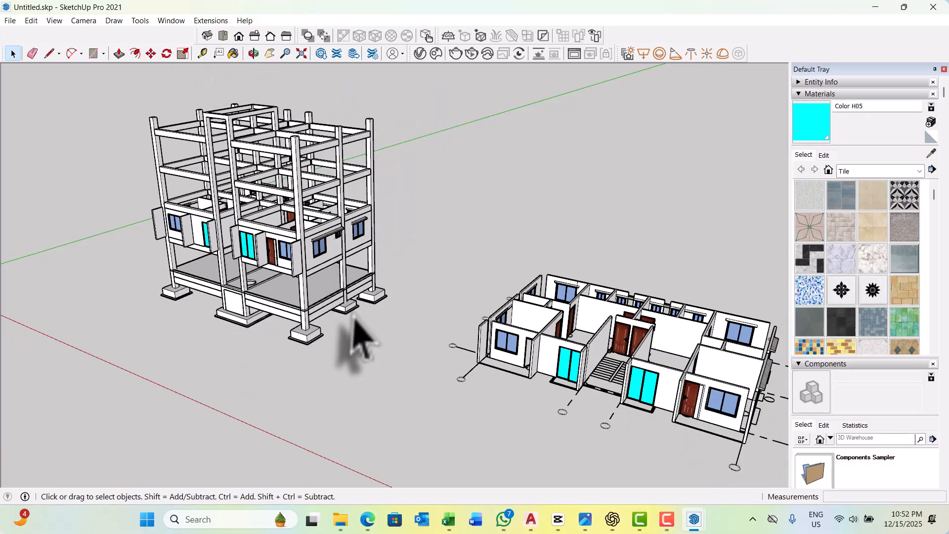
Undo the upward move and the placement of the house copy in the frame.
key(ctrl+z)
key(ctrl+z)
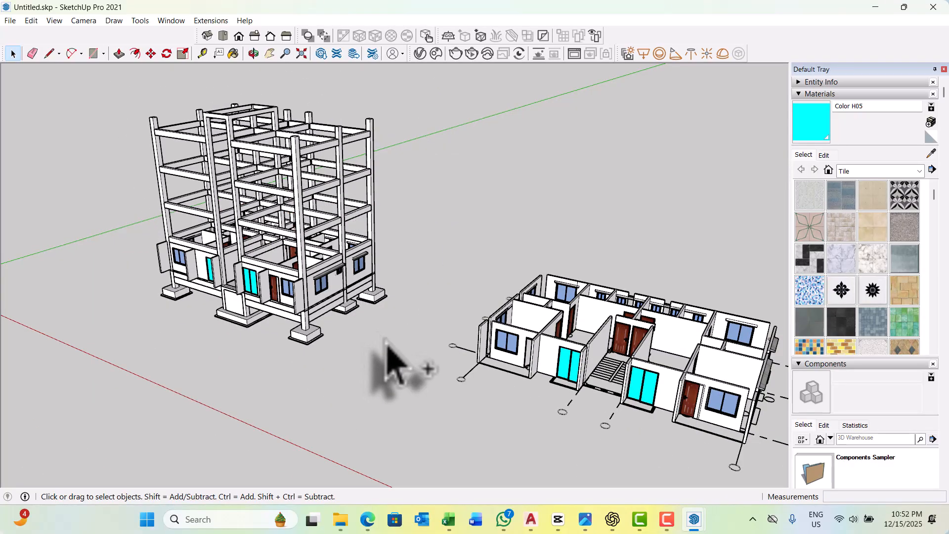
scroll(259, 265, up, 5)
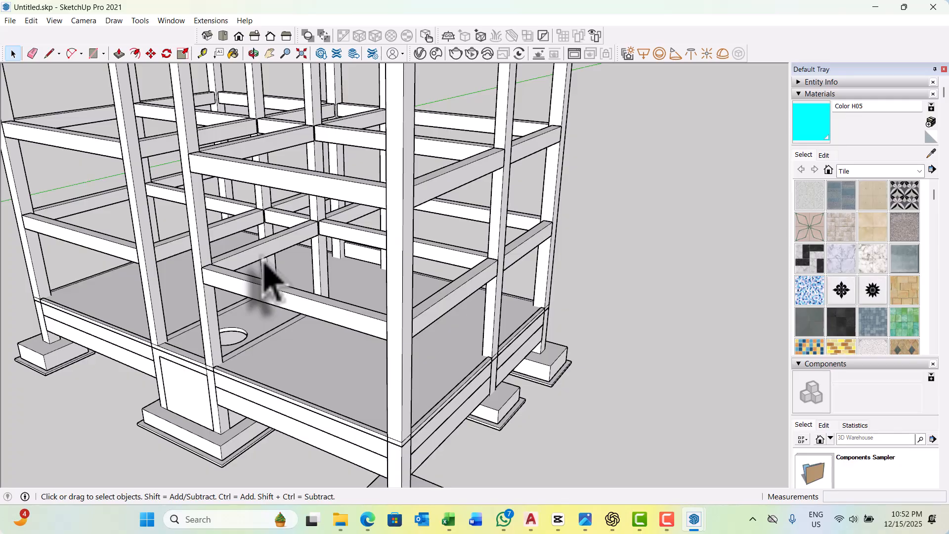
Examine the frame's beam levels from the lowest floor up to the roof beam group.
scroll(321, 262, up, 8)
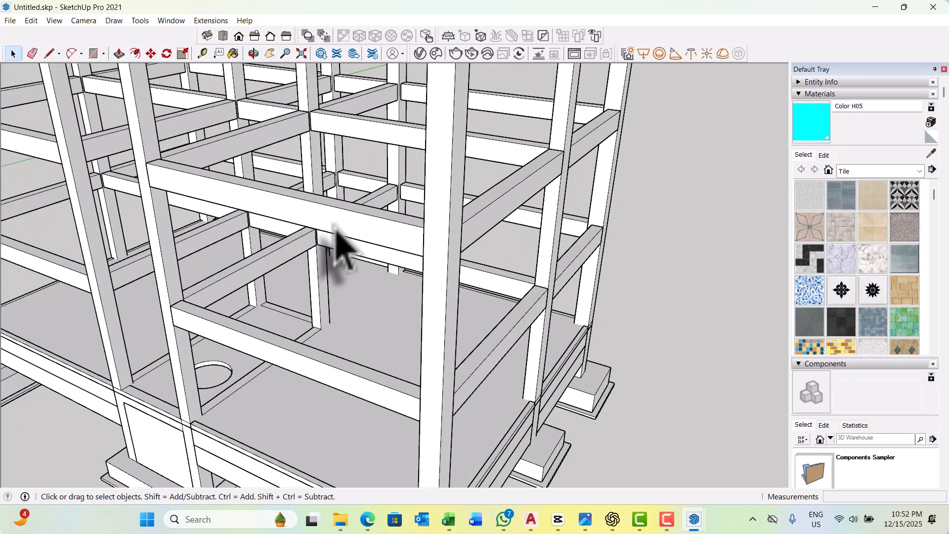
scroll(309, 252, up, 3)
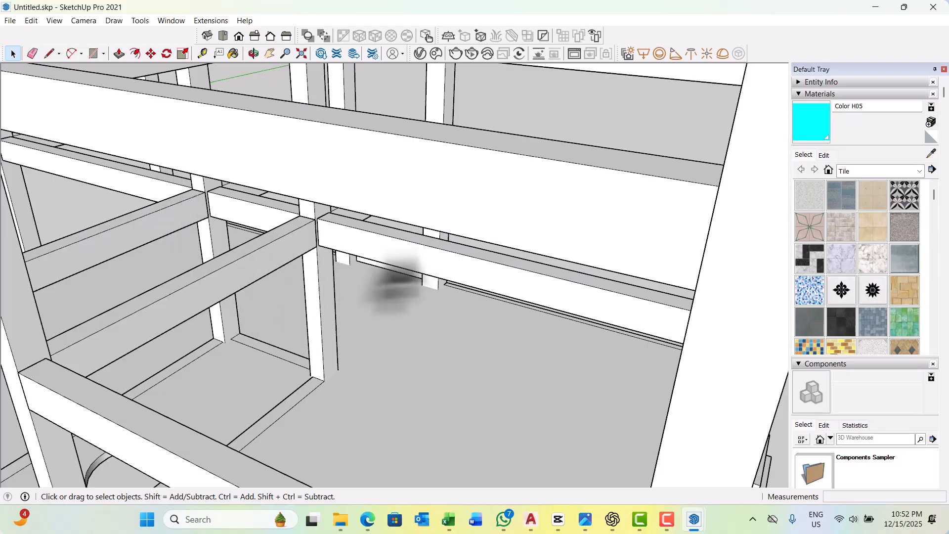
scroll(392, 322, down, 6)
scroll(483, 350, down, 5)
scroll(424, 332, up, 8)
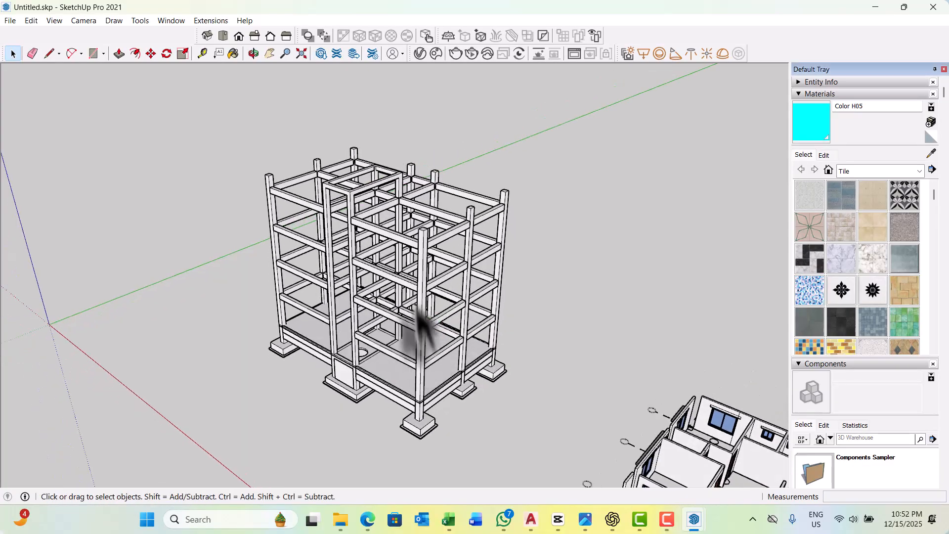
click(374, 257)
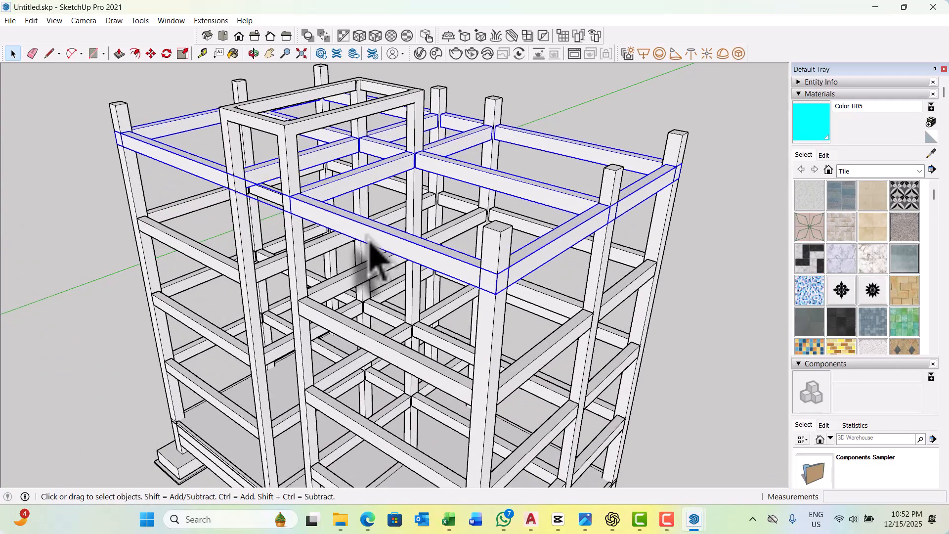
middle_drag(348, 237, 374, 222)
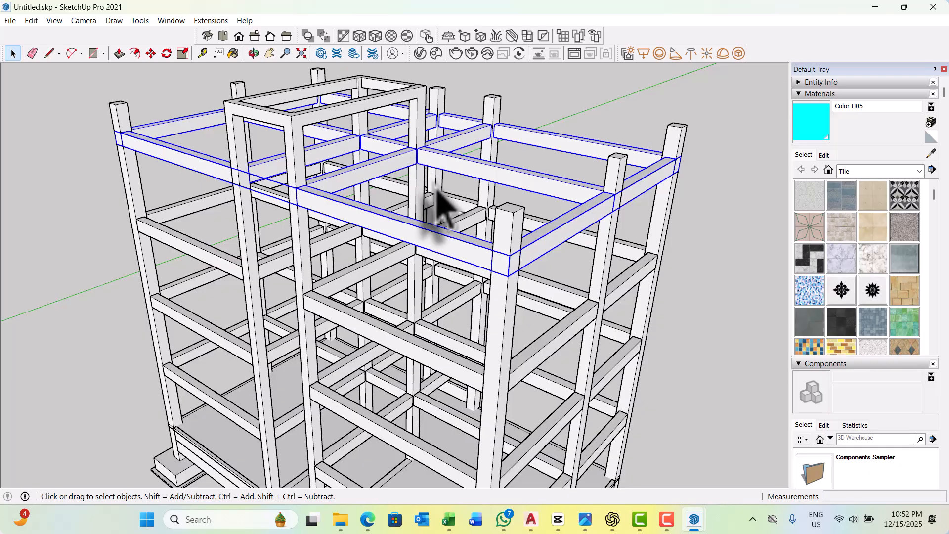
click(550, 96)
scroll(514, 187, down, 5)
scroll(509, 206, up, 5)
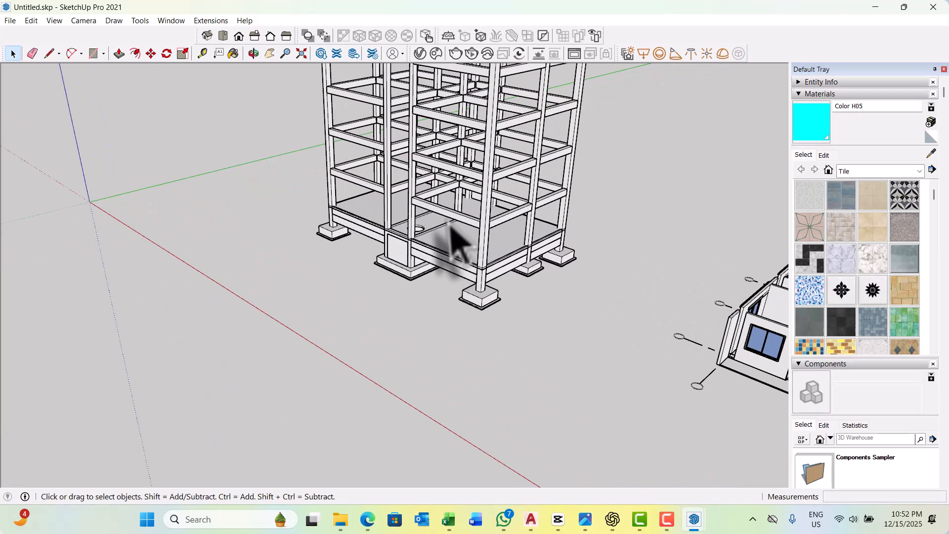
Open the first raised beam level's group for editing at the intermediate beam of the near end bay.
scroll(483, 218, up, 5)
middle_drag(534, 212, 494, 218)
scroll(482, 190, up, 4)
scroll(482, 191, up, 2)
scroll(598, 223, up, 3)
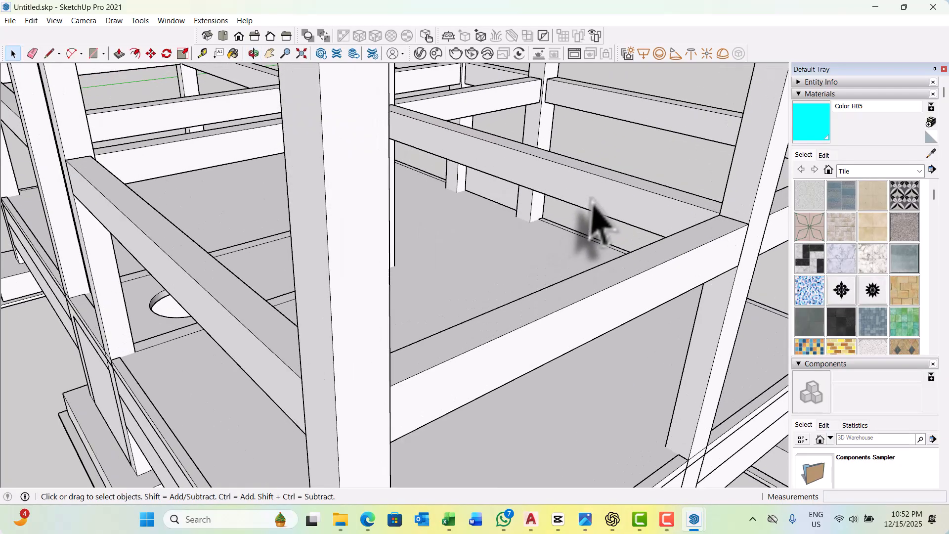
scroll(594, 215, down, 2)
click(587, 208)
scroll(574, 218, up, 2)
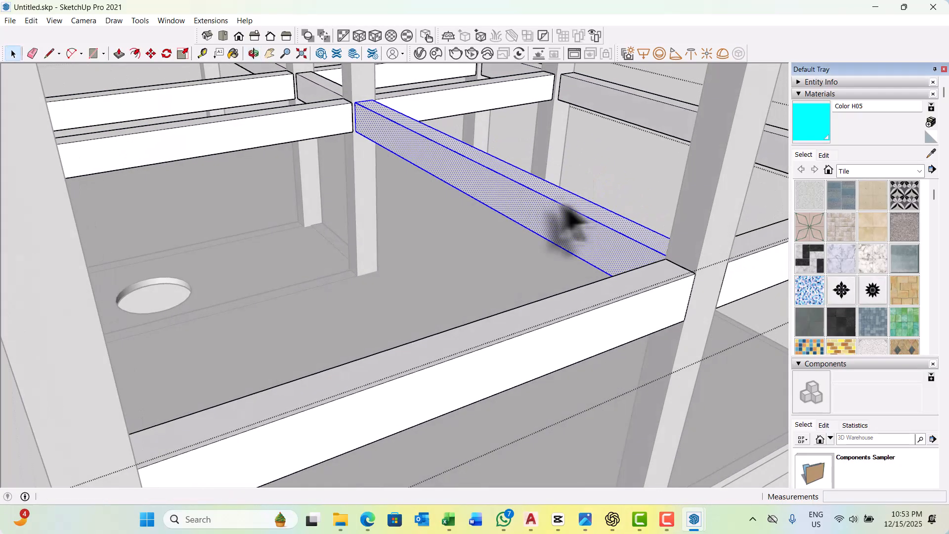
scroll(352, 119, up, 3)
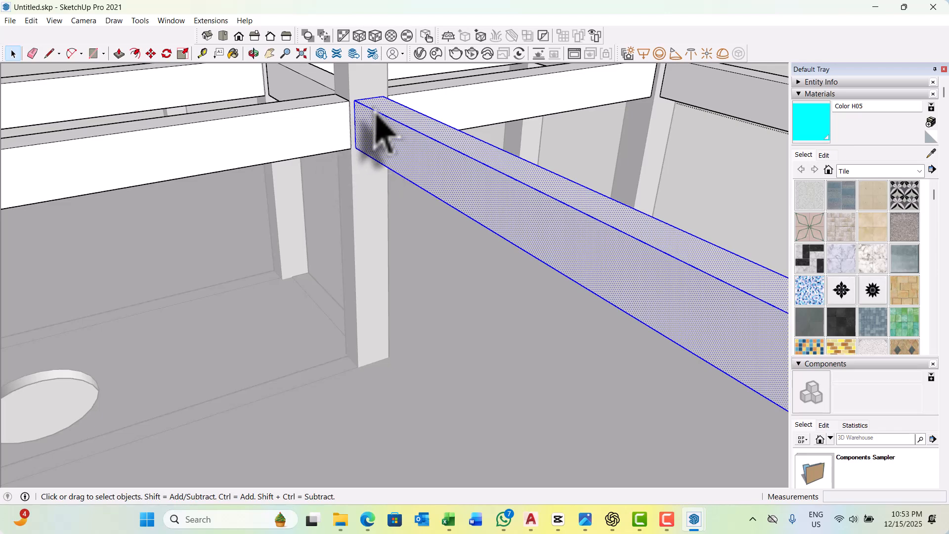
Copy the intermediate beam's upper inner edge 150 mm down its side face to mark the slab thickness.
click(379, 114)
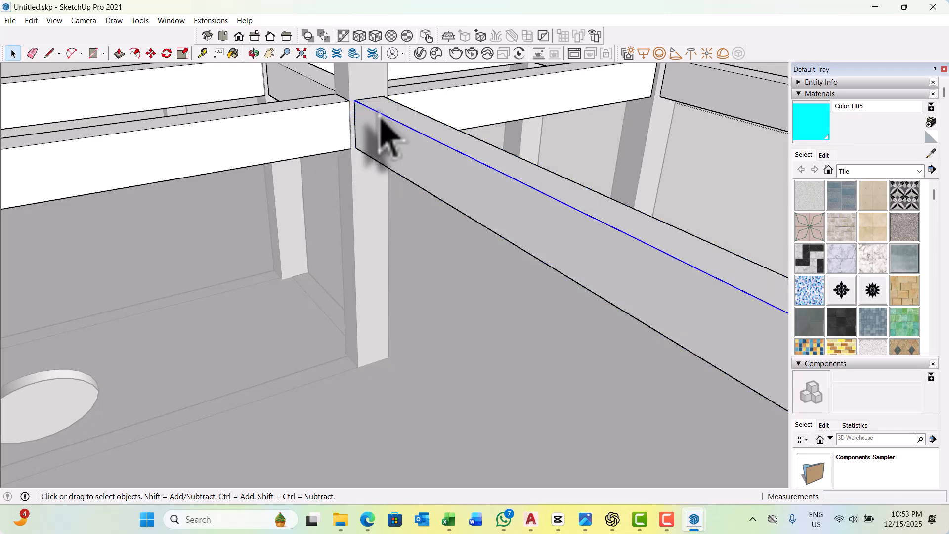
scroll(365, 104, up, 2)
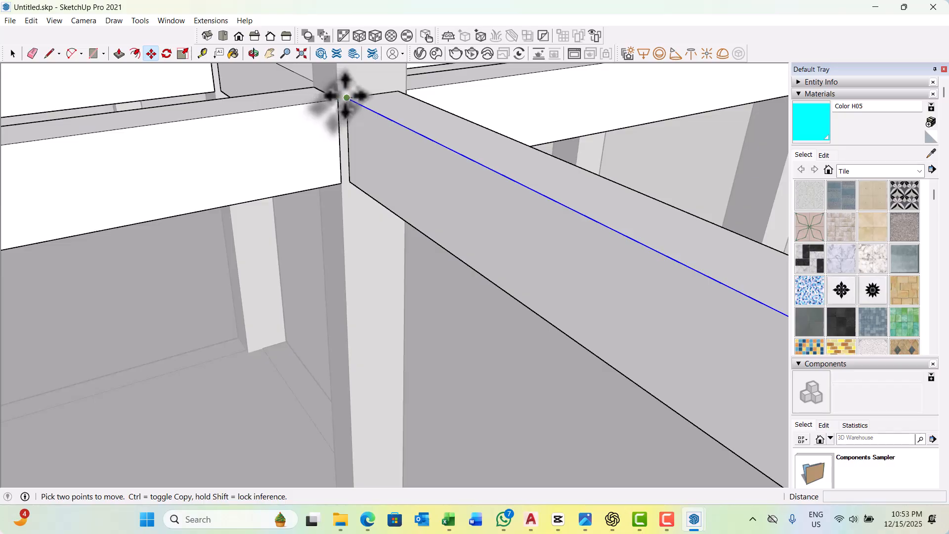
click(346, 98)
key(ctrl)
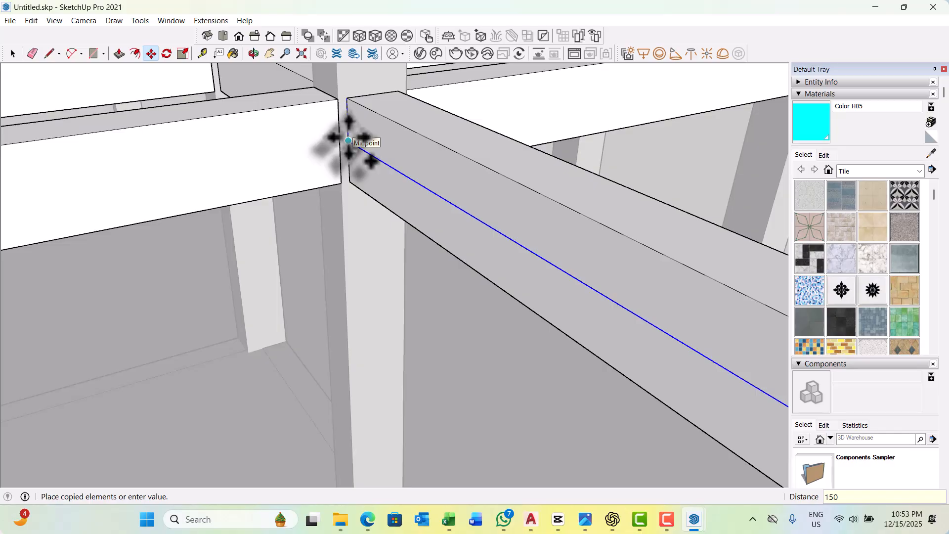
Extrude the narrow strip on the beam's side face 4525 mm across the bay to the opposite front beam as a floor slab.
key(p)
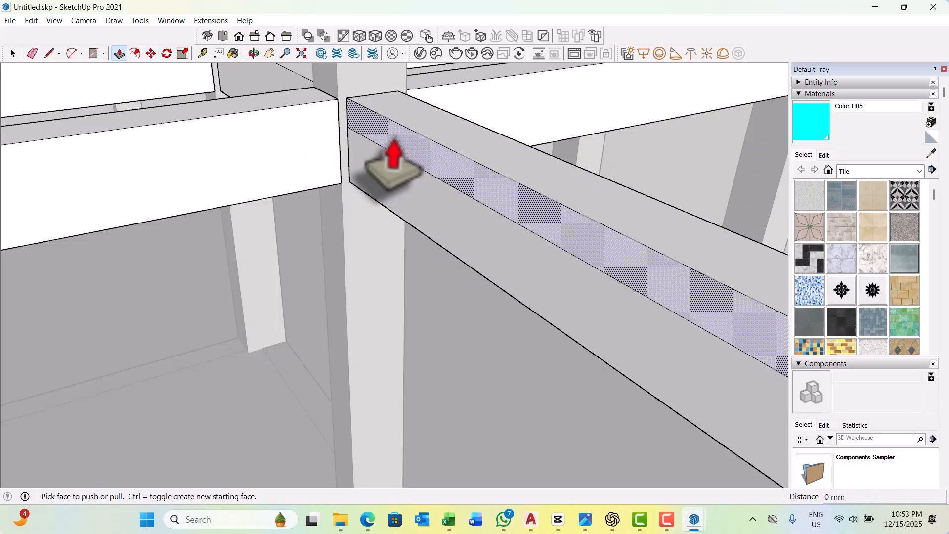
click(388, 156)
scroll(376, 168, down, 10)
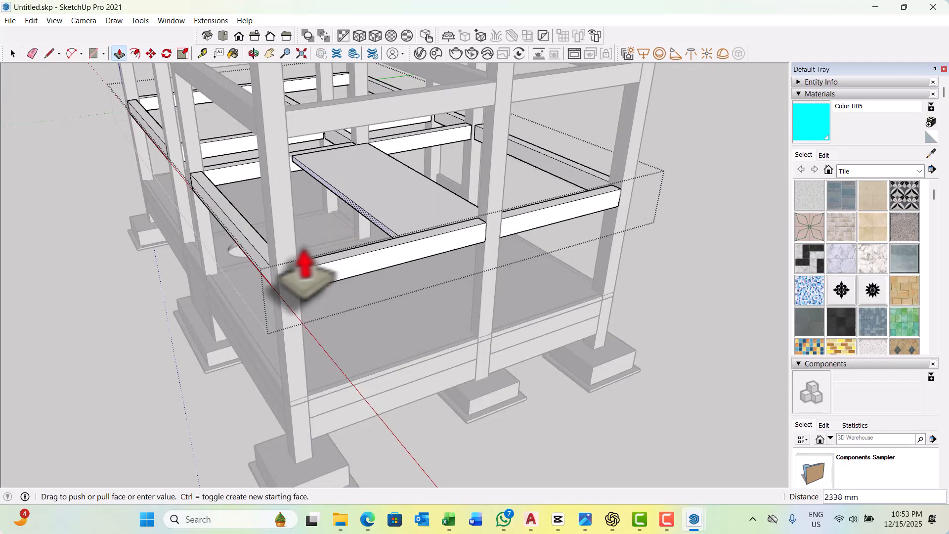
middle_drag(297, 265, 286, 250)
scroll(403, 282, up, 3)
middle_drag(403, 282, 475, 259)
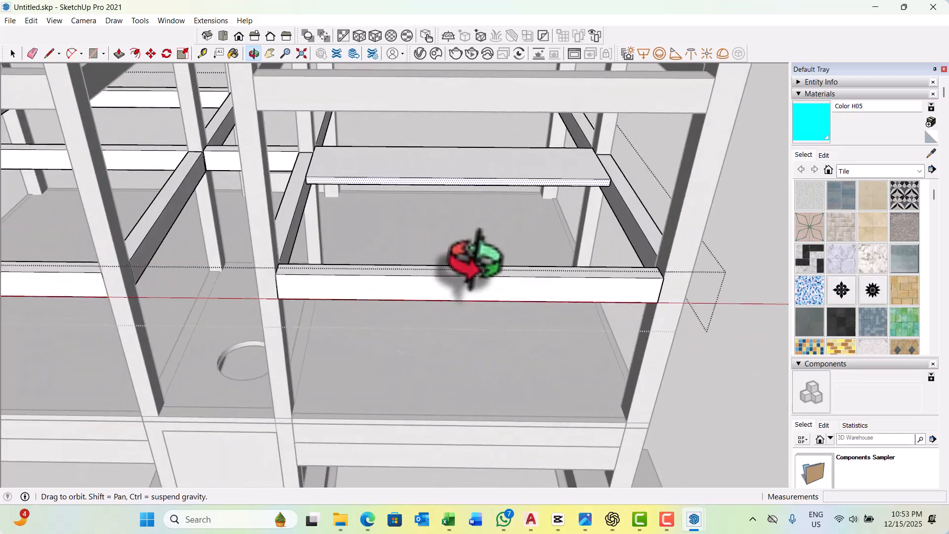
scroll(356, 265, up, 1)
middle_drag(356, 267, 121, 276)
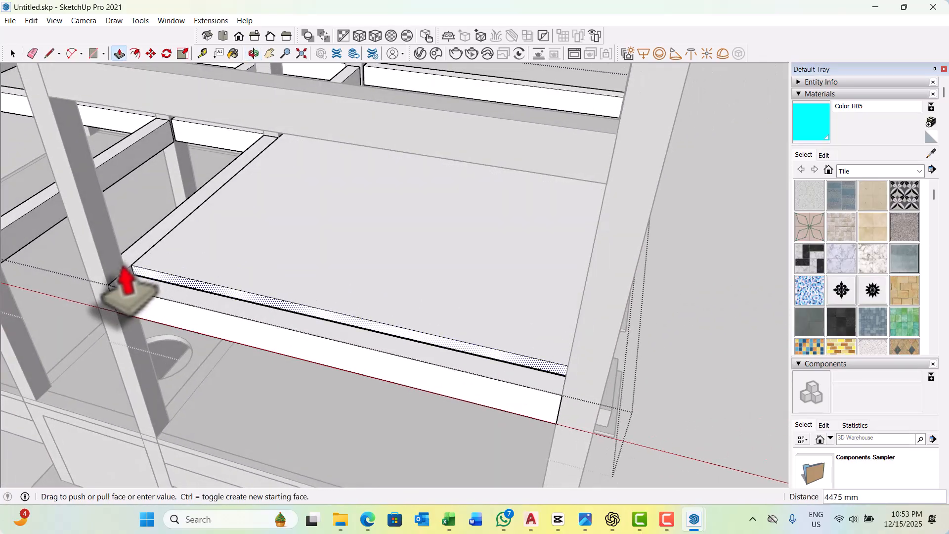
scroll(124, 275, up, 6)
scroll(148, 257, down, 4)
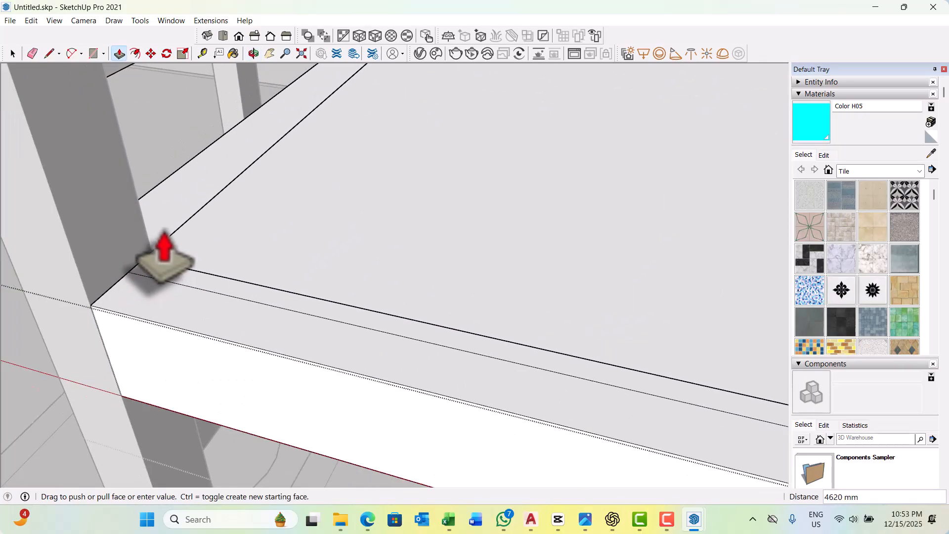
scroll(154, 252, up, 2)
click(151, 250)
scroll(128, 250, down, 3)
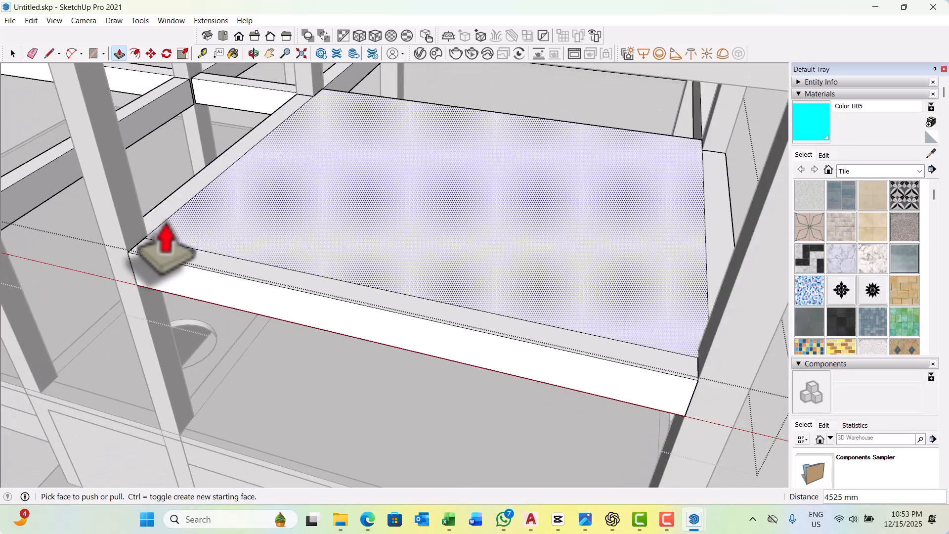
Examine the new floor slab along its surrounding beams and the neighbouring open bays of the same beam level.
middle_drag(159, 250, 346, 210)
scroll(346, 223, up, 2)
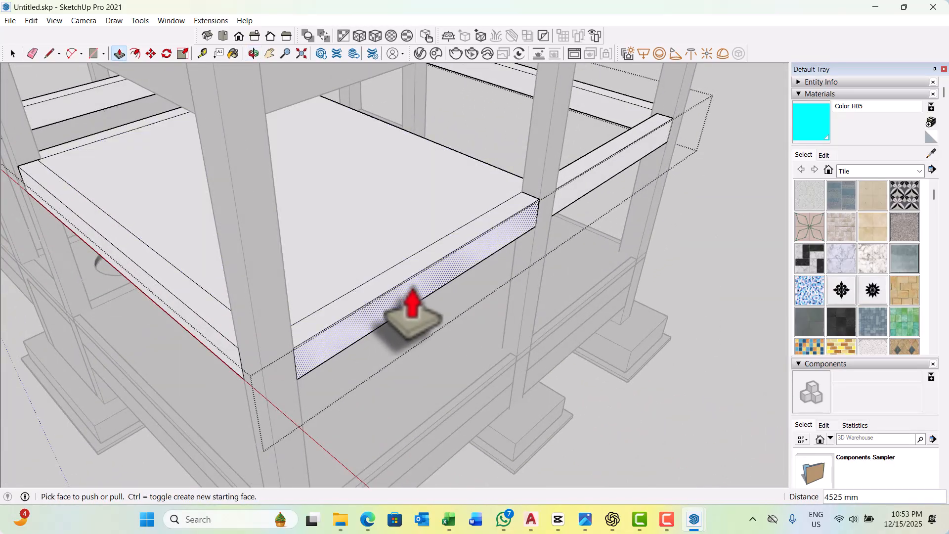
middle_drag(509, 251, 287, 271)
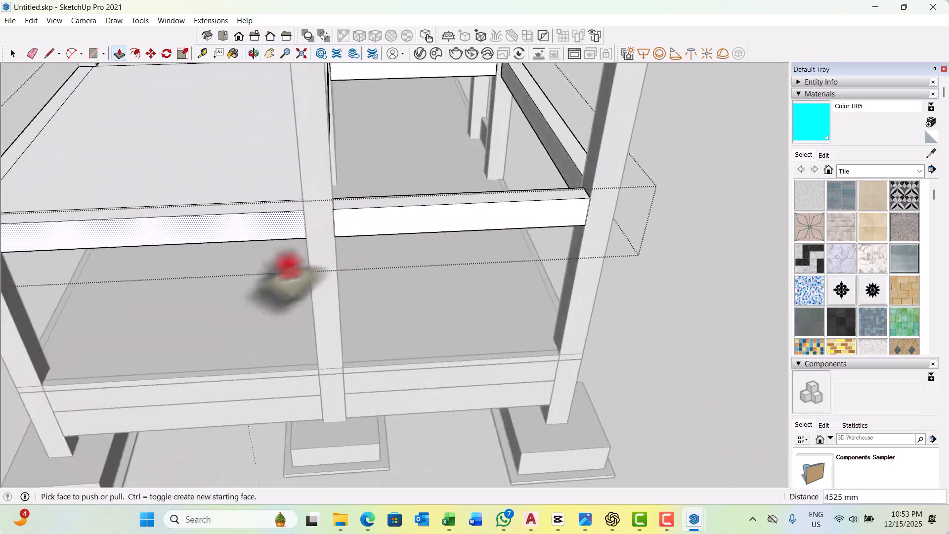
scroll(598, 277, up, 2)
key(space)
scroll(163, 222, up, 3)
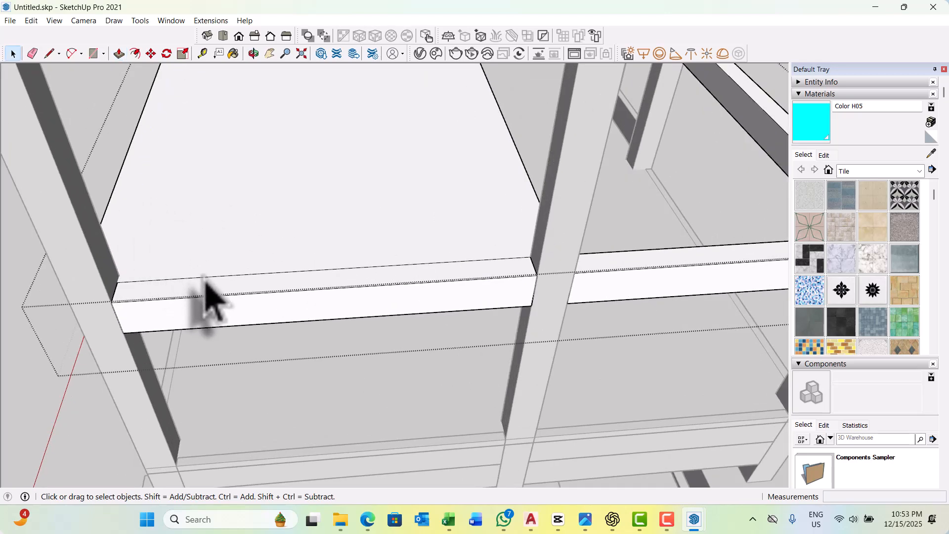
scroll(307, 303, down, 3)
middle_drag(414, 272, 222, 218)
scroll(233, 218, down, 3)
middle_drag(326, 213, 267, 237)
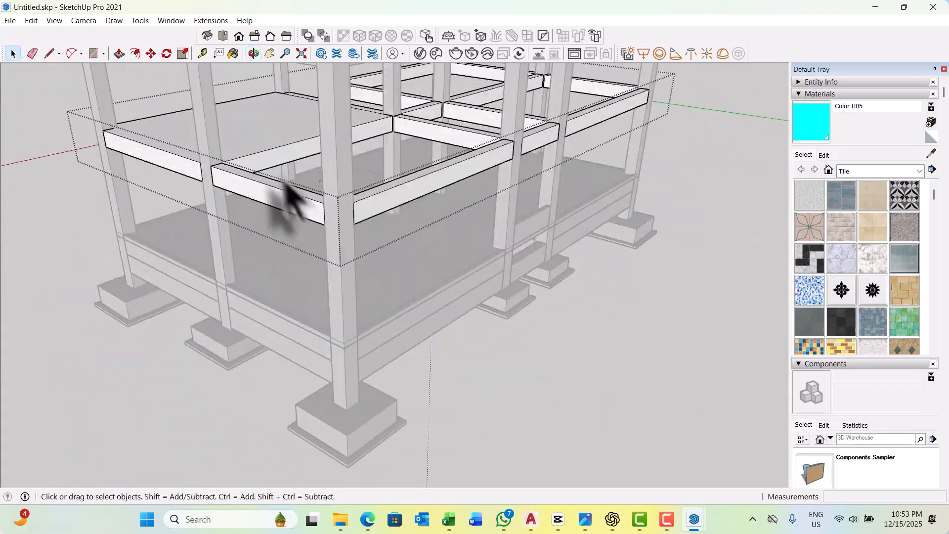
Copy the upper inner edge of the adjoining bay's intermediate beam 150 mm down its side face.
middle_drag(291, 197, 314, 169)
scroll(371, 159, up, 6)
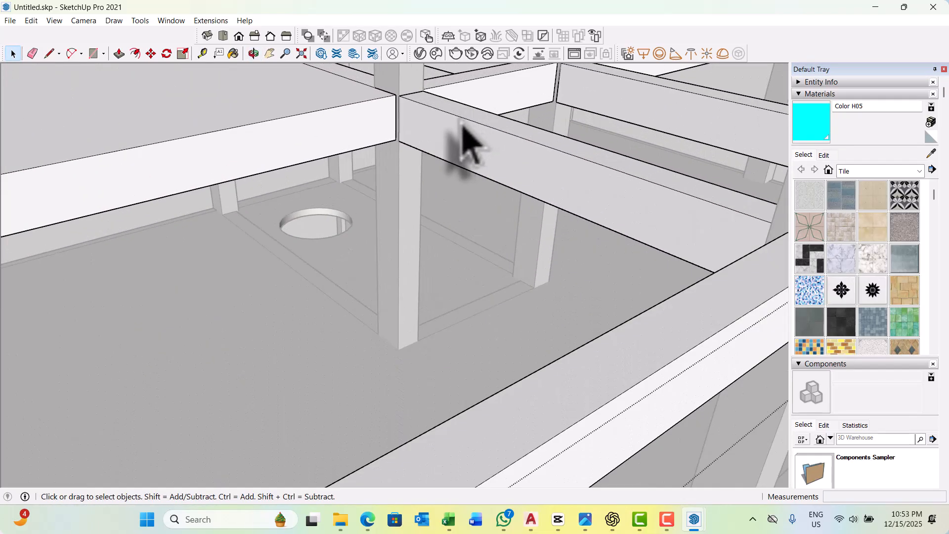
scroll(462, 126, up, 2)
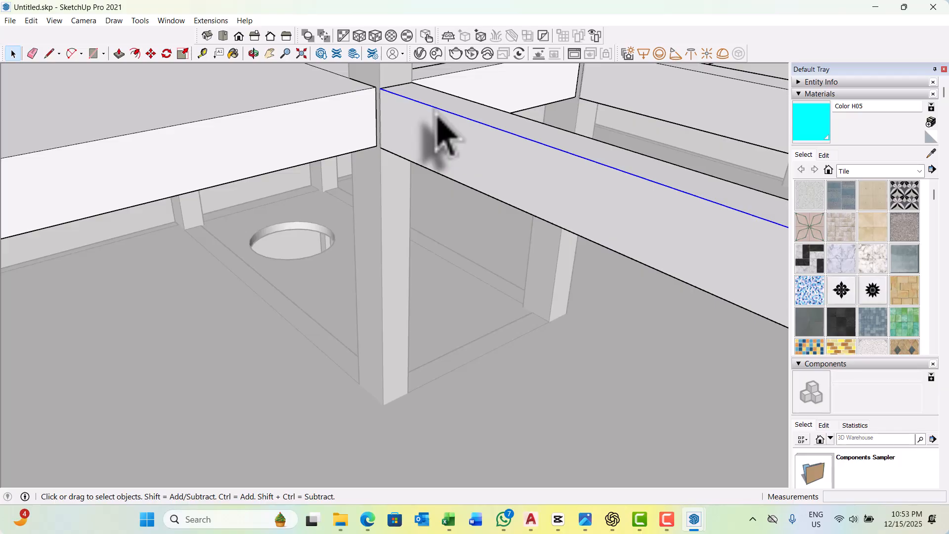
key(l)
scroll(402, 95, up, 1)
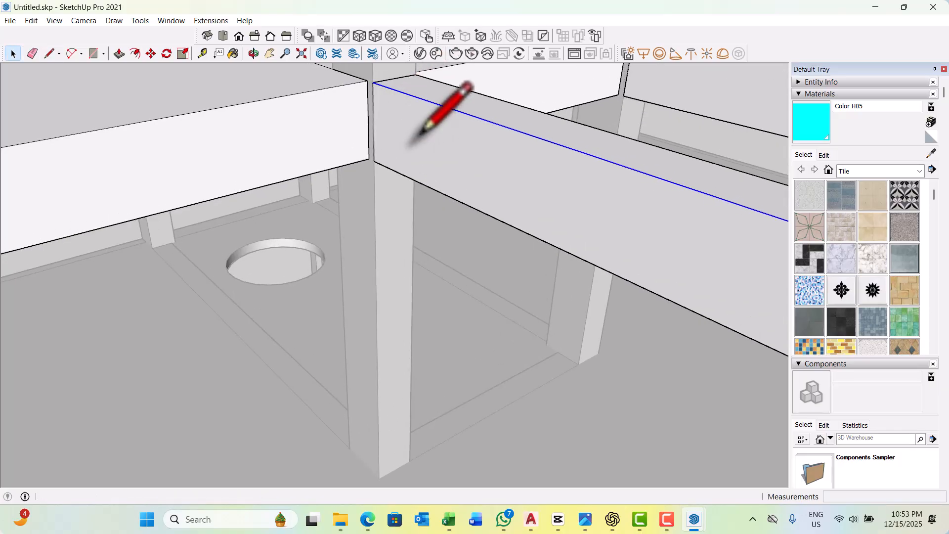
scroll(383, 91, up, 2)
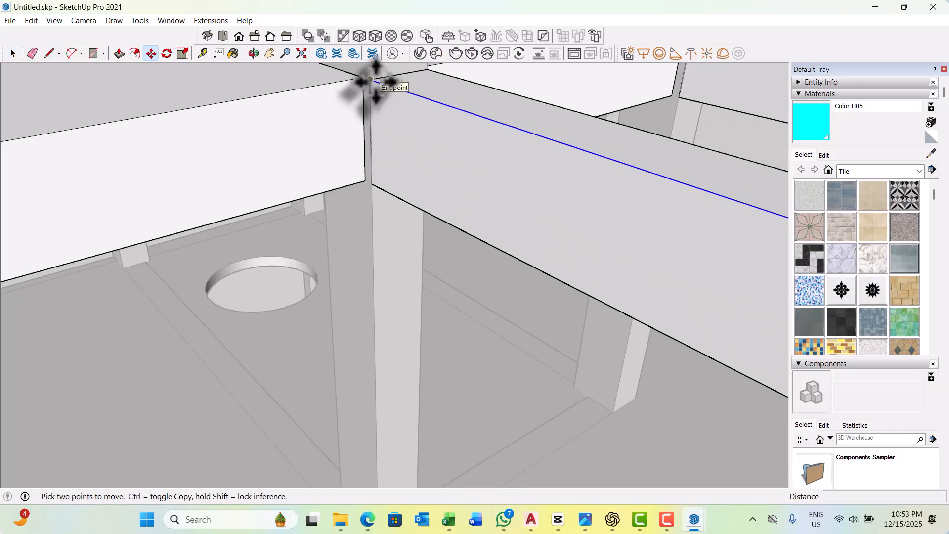
click(371, 79)
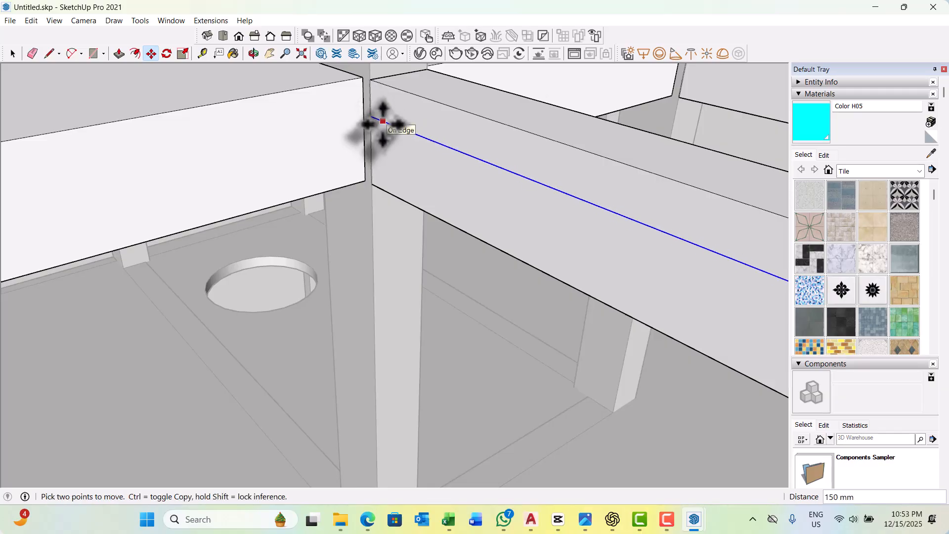
click(383, 121)
Extrude the 150 mm strip on the intermediate beam 5950 mm across the bay to the opposite outer beam as a slab.
key(p)
scroll(410, 131, down, 6)
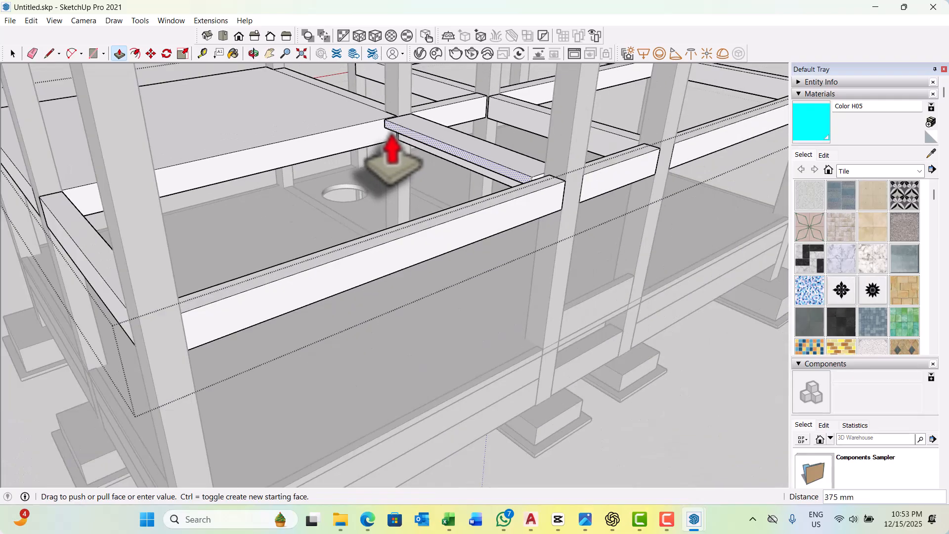
middle_drag(392, 148, 231, 203)
scroll(230, 202, up, 4)
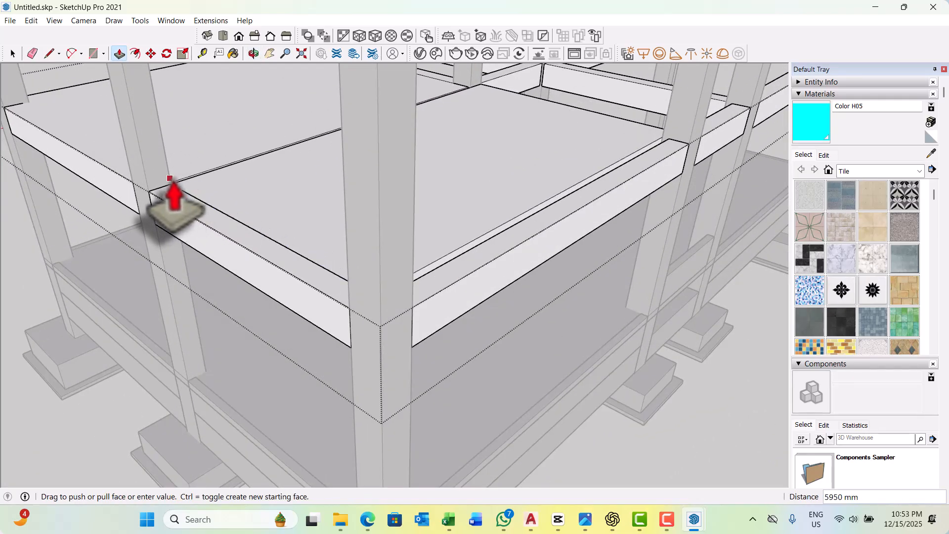
scroll(170, 203, up, 5)
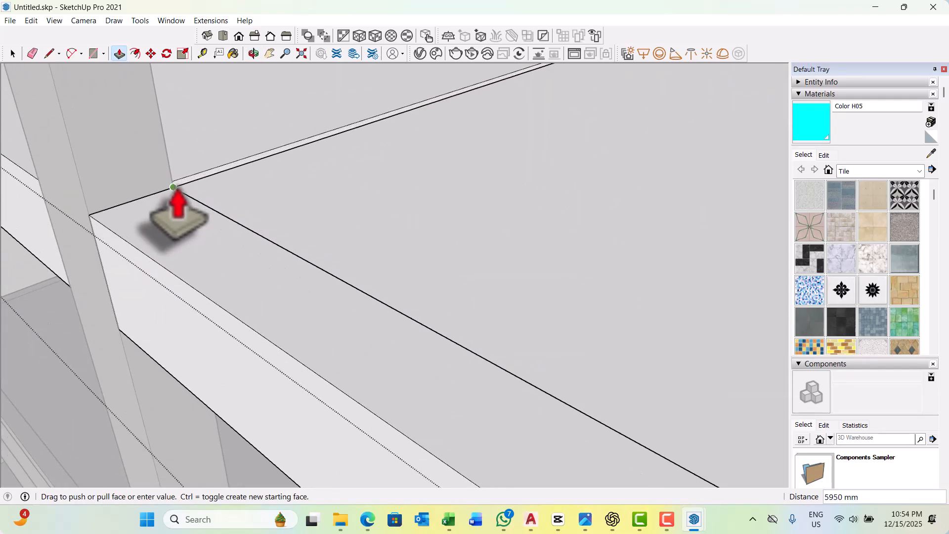
scroll(198, 208, down, 6)
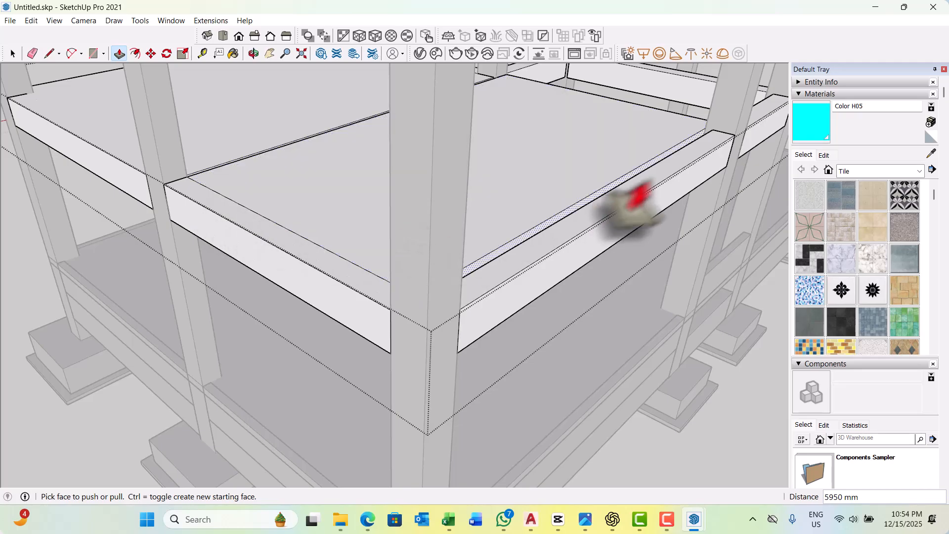
Extend the slab's side face 100 mm to close the gap along the adjacent outer beam.
scroll(702, 163, up, 3)
scroll(702, 163, up, 3)
click(703, 161)
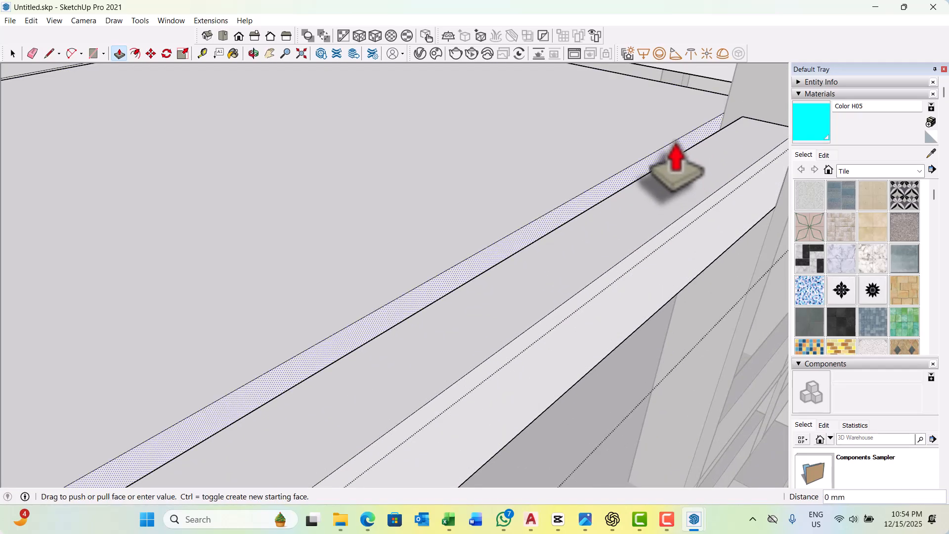
click(741, 118)
scroll(746, 165, down, 5)
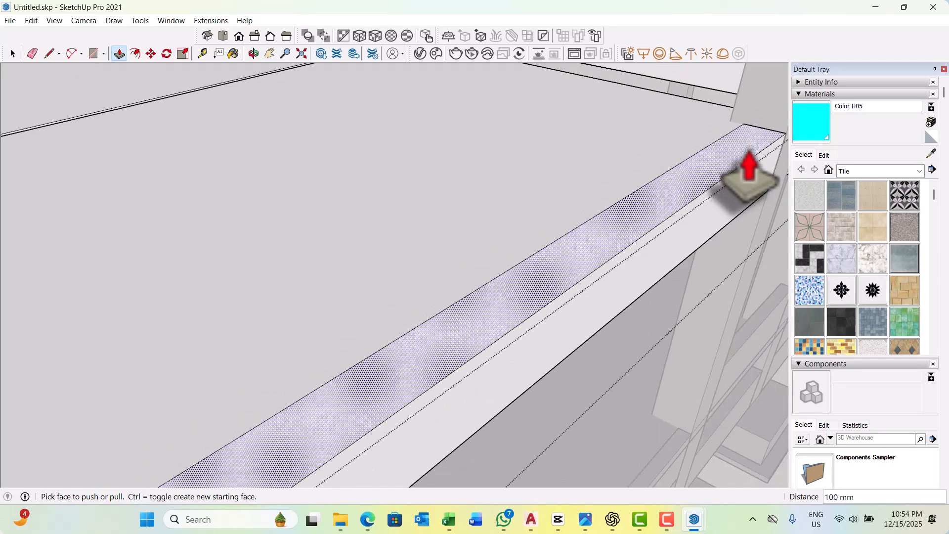
Extend the slab's opposite side face 50 mm to close the narrow gap beside the inner beam.
middle_drag(727, 206, 682, 257)
scroll(483, 180, up, 10)
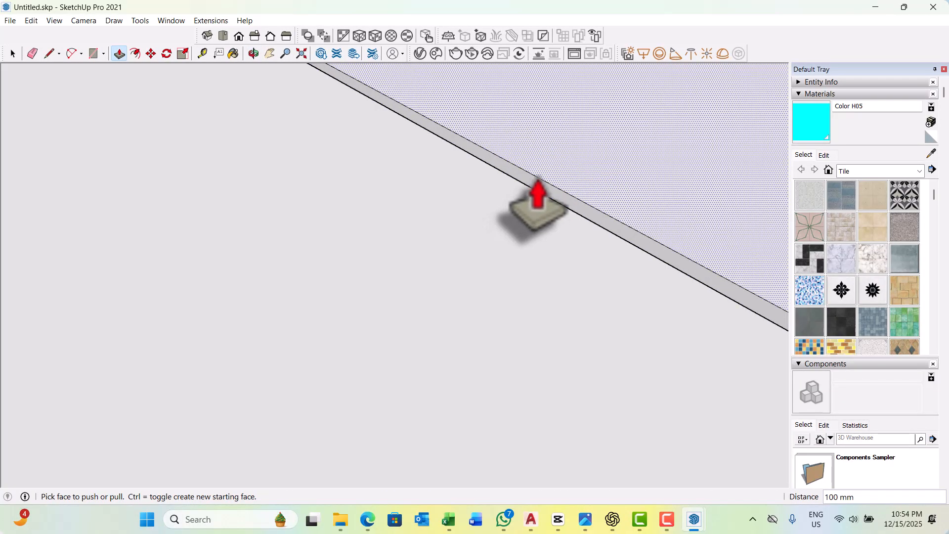
click(529, 186)
click(521, 182)
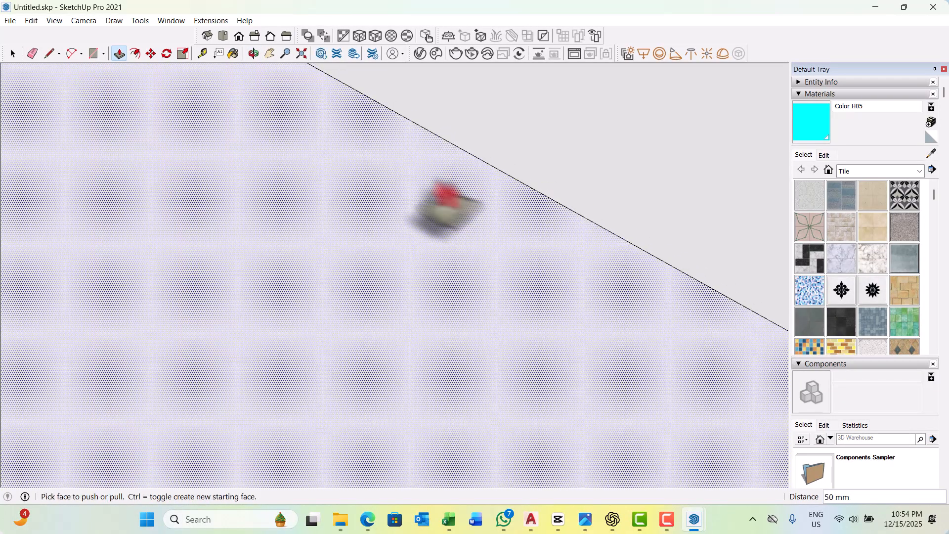
Delete the leftover edges where the slabs meet each other and the surrounding beams.
scroll(420, 197, down, 4)
key(space)
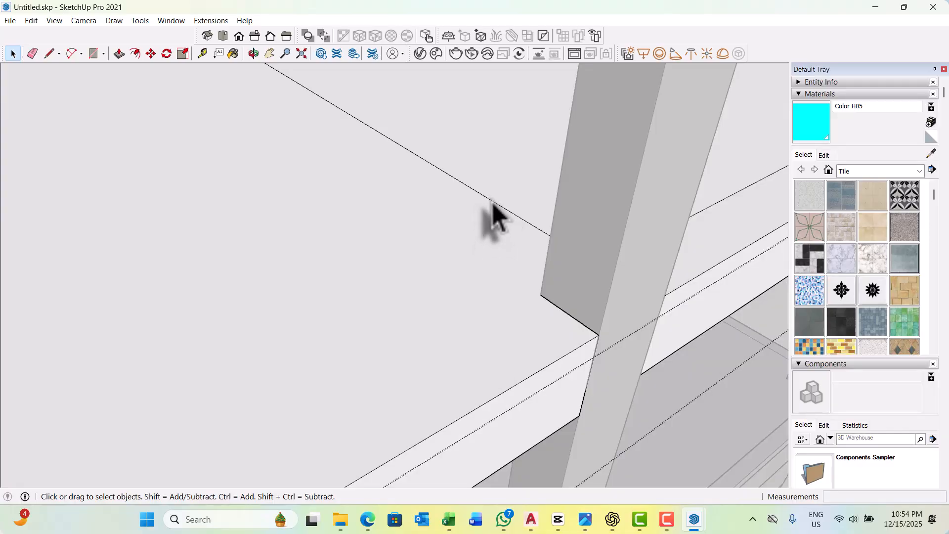
scroll(482, 213, down, 5)
middle_drag(533, 236, 452, 212)
scroll(413, 267, down, 4)
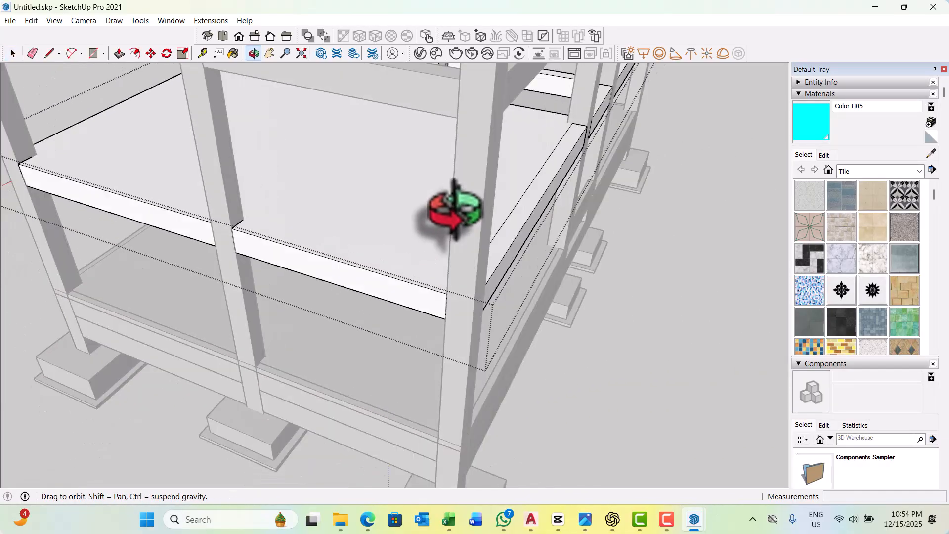
scroll(519, 207, up, 4)
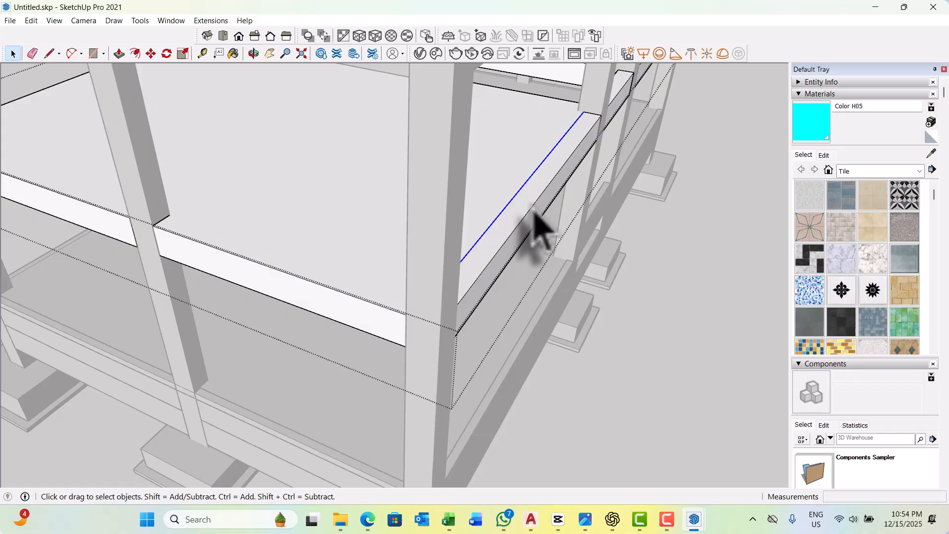
key(Delete)
middle_drag(535, 212, 487, 200)
middle_drag(582, 166, 381, 198)
scroll(474, 237, down, 3)
scroll(529, 222, down, 6)
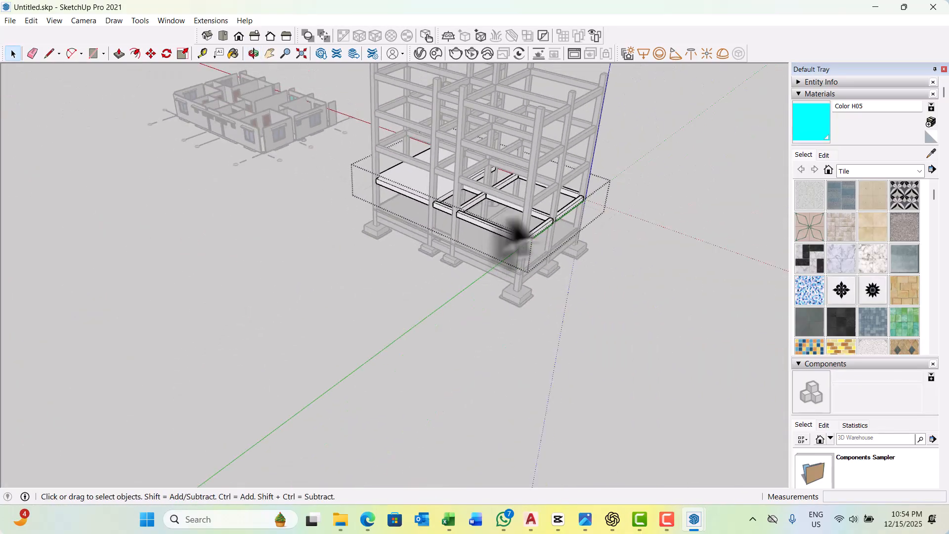
middle_drag(517, 232, 455, 249)
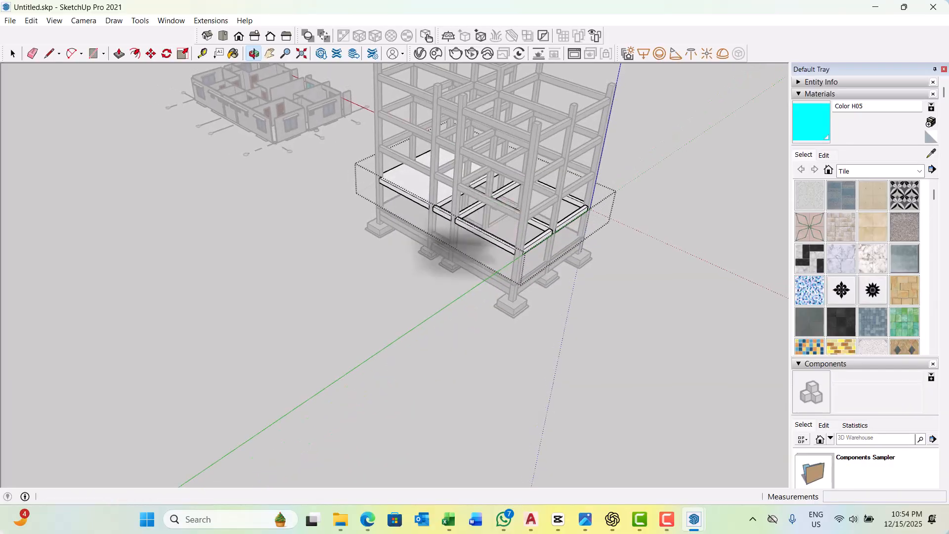
key(space)
scroll(423, 201, up, 5)
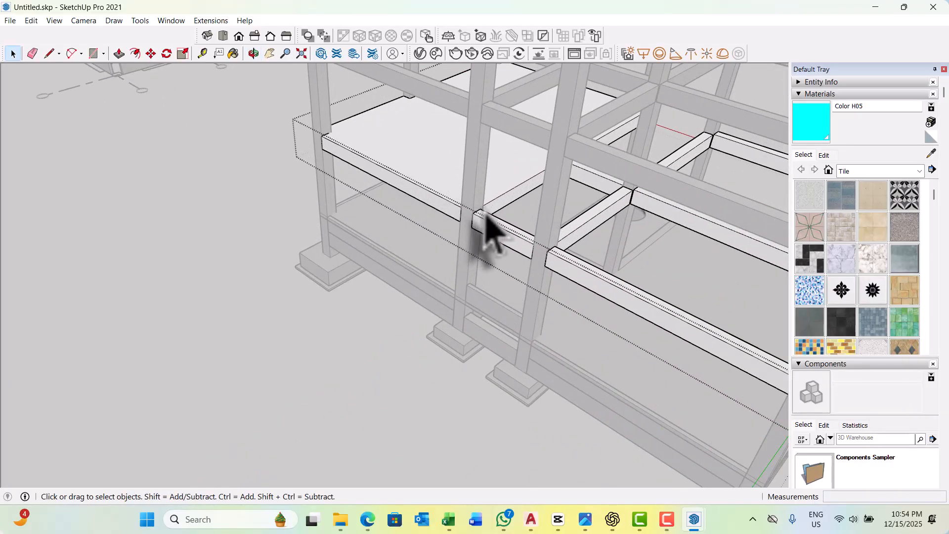
key(p)
scroll(487, 218, up, 5)
click(501, 208)
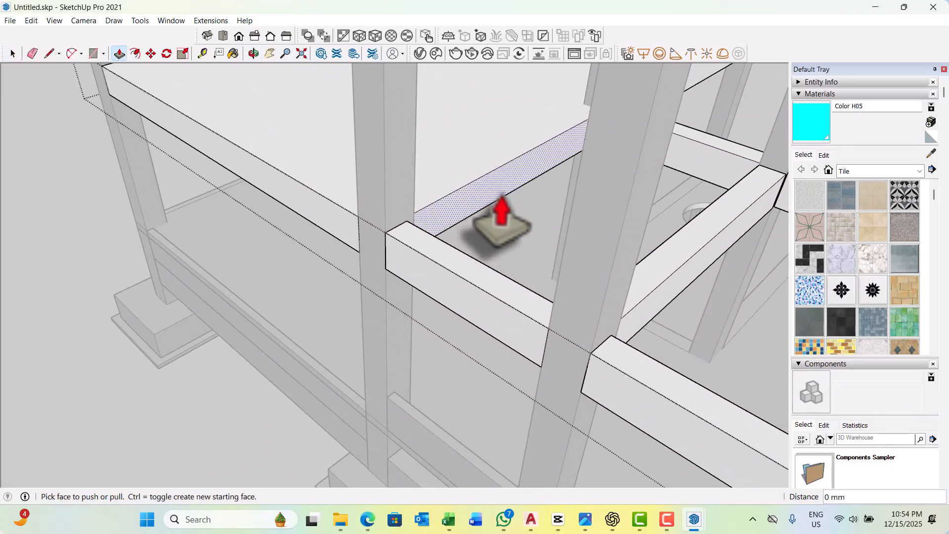
key(space)
middle_drag(536, 212, 551, 175)
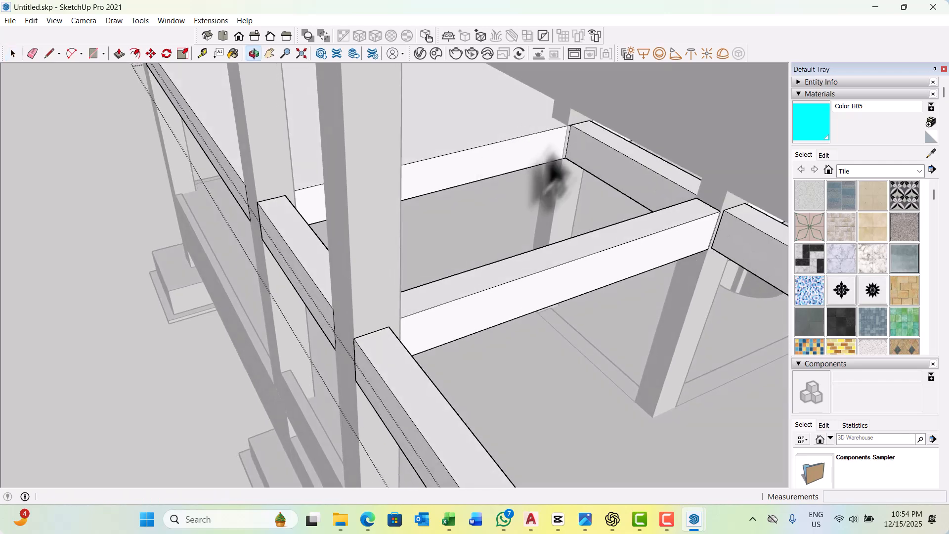
scroll(563, 166, up, 4)
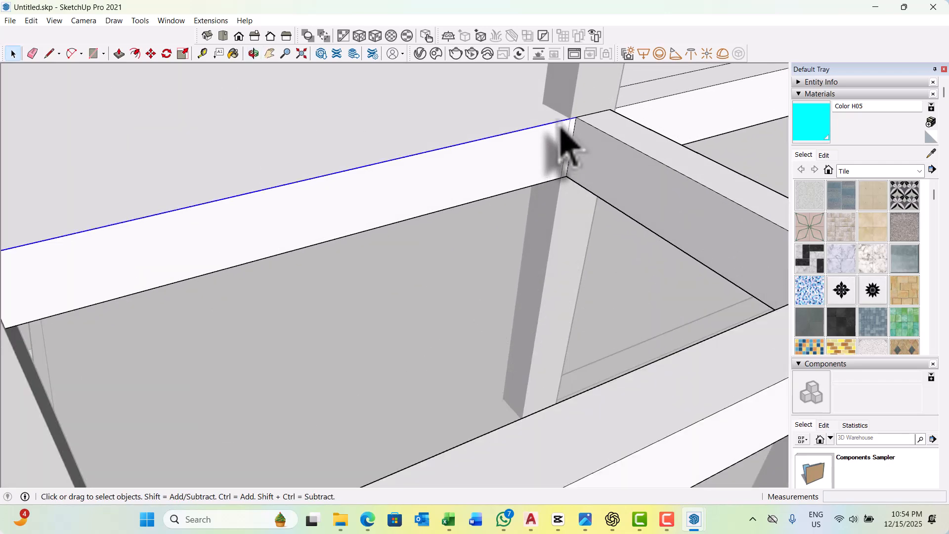
key(m)
scroll(571, 123, up, 3)
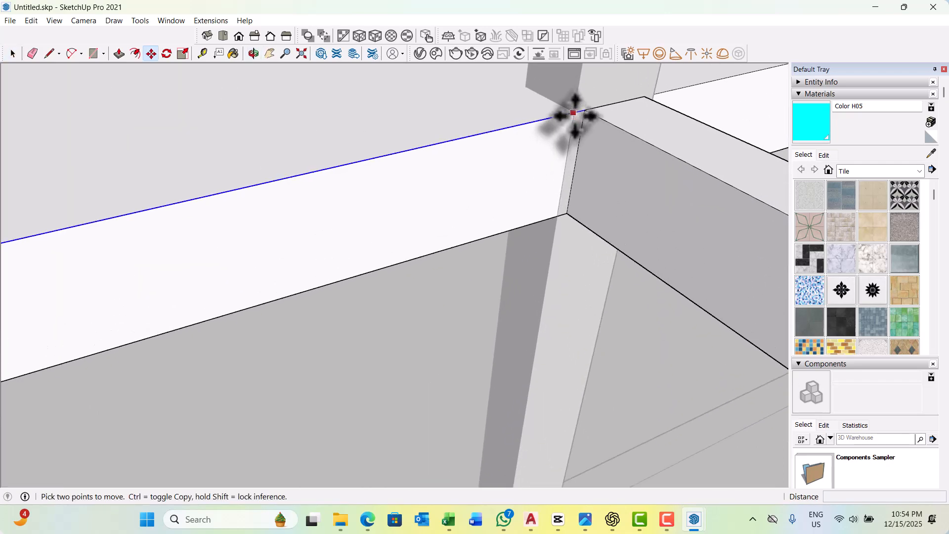
click(574, 114)
key(space)
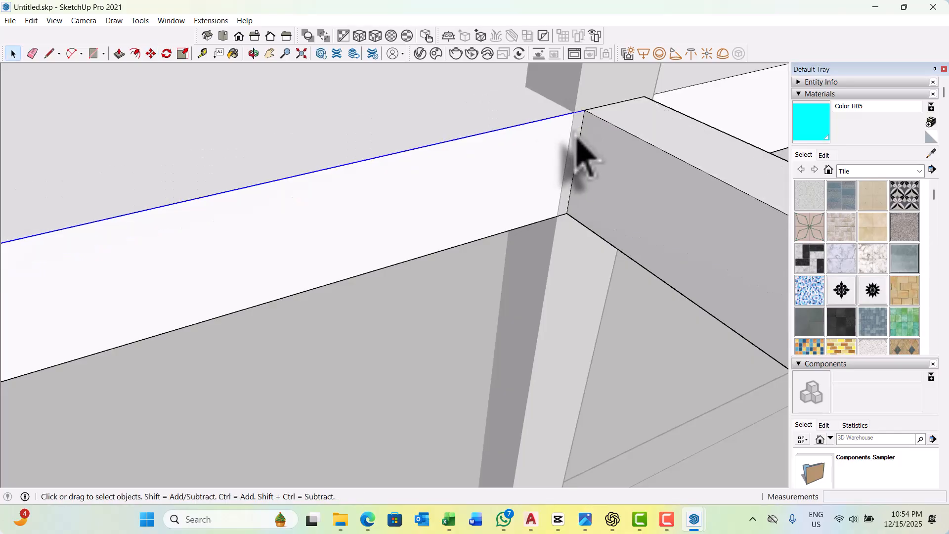
Copy the upper edge of the slab-side beam facing the narrow middle bay 150 mm down its side face.
scroll(574, 149, down, 5)
scroll(559, 178, down, 1)
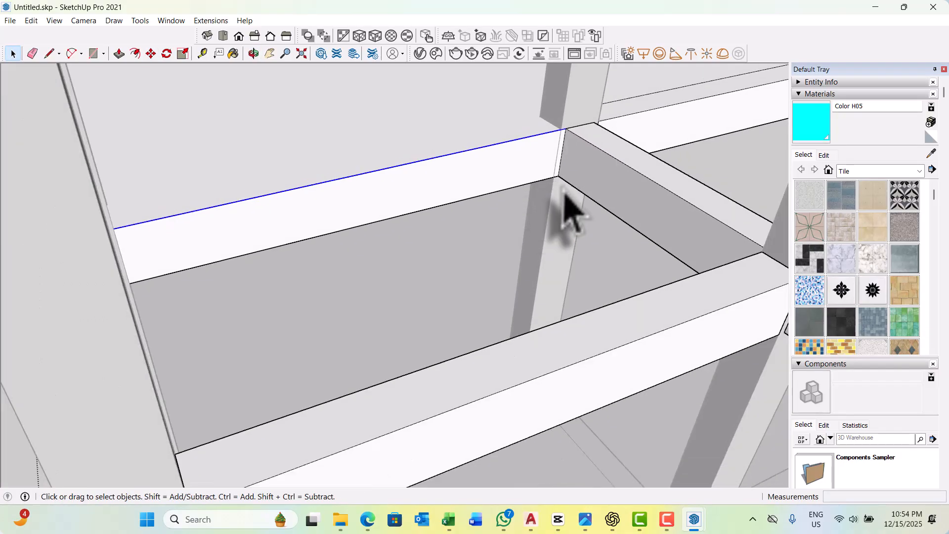
middle_drag(560, 180, 530, 180)
click(512, 152)
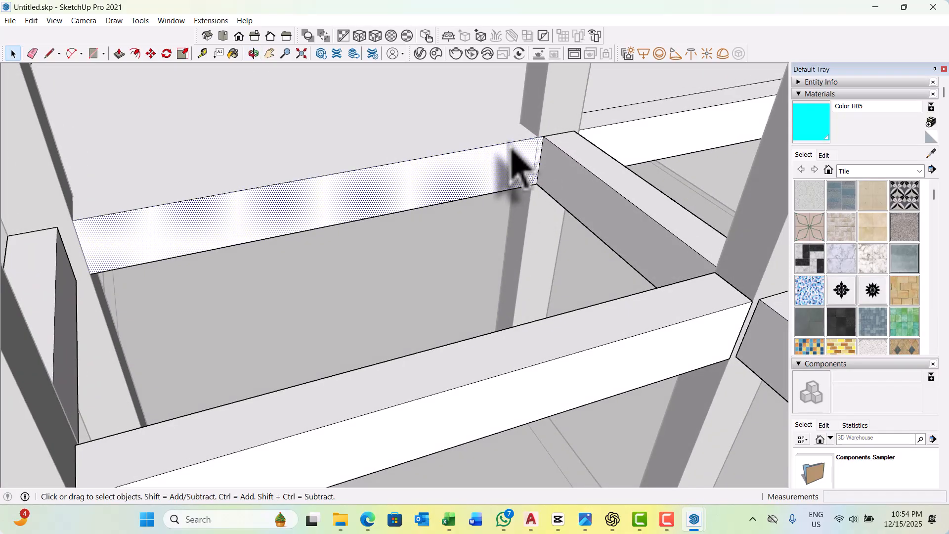
click(511, 143)
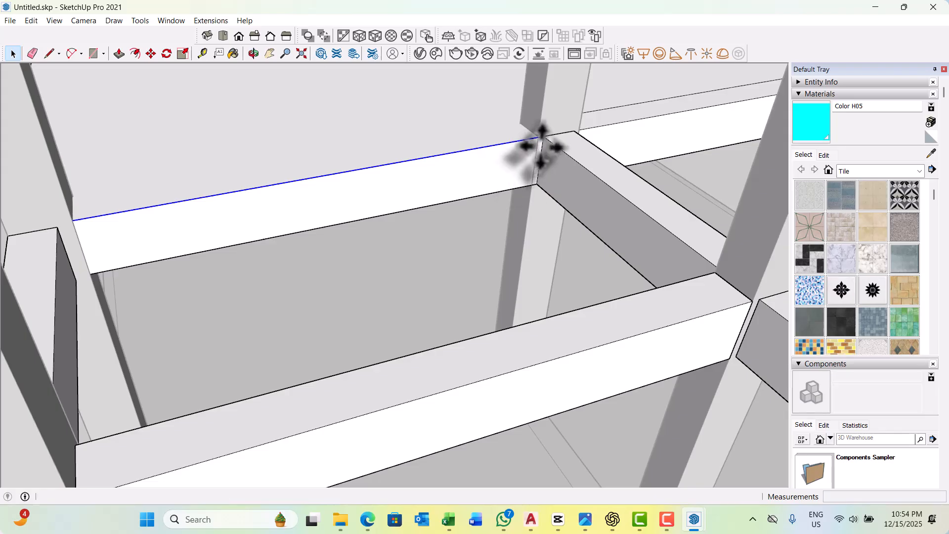
key(m)
scroll(542, 147, up, 2)
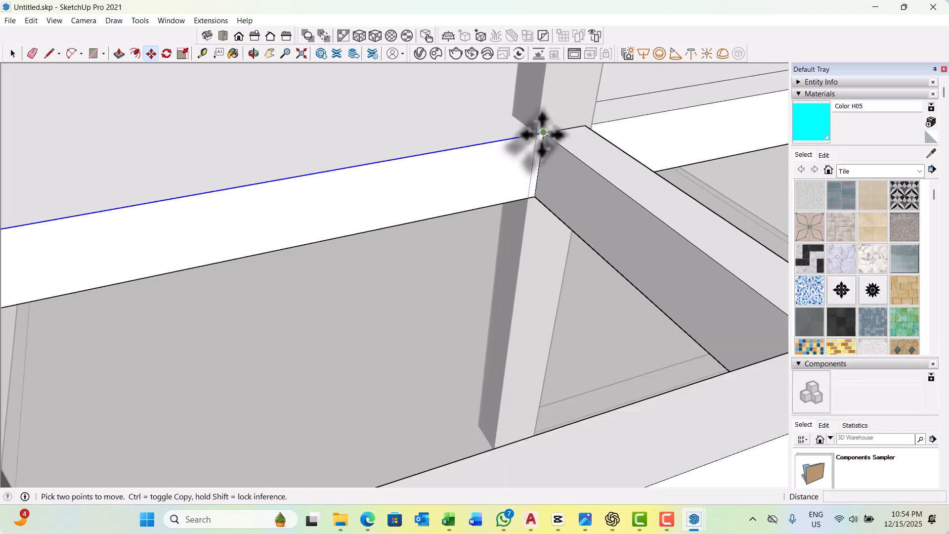
click(543, 136)
key(ctrl)
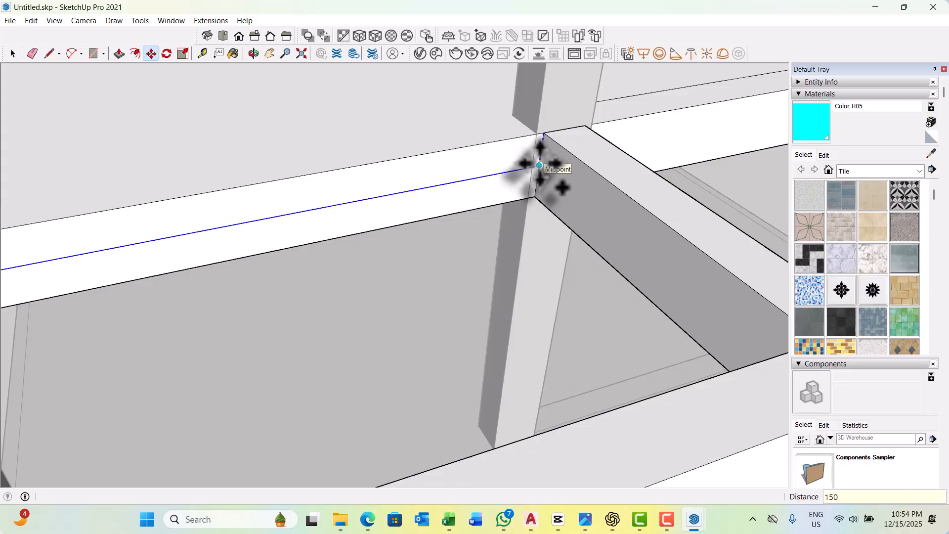
Extrude the 150 mm deep side strip 2050 mm across the narrow middle bay to the opposite beam, forming its floor slab.
key(p)
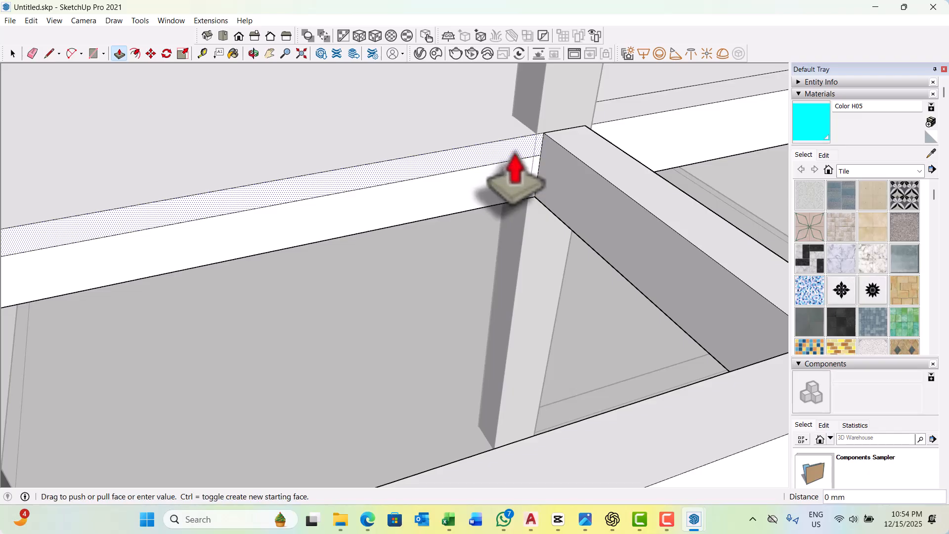
scroll(518, 157, down, 3)
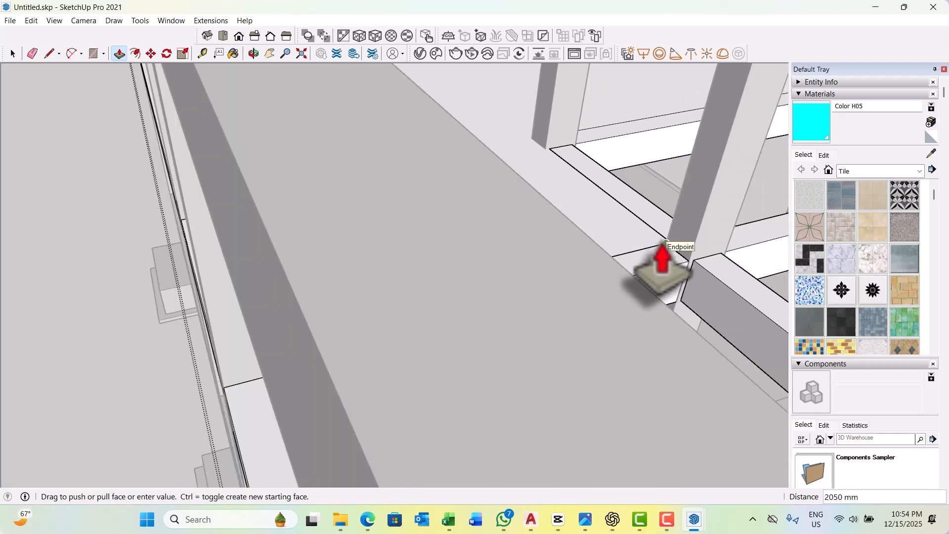
click(663, 245)
Delete the leftover seam edges where the middle bay's slab meets the beams on both sides.
scroll(666, 246, up, 4)
key(space)
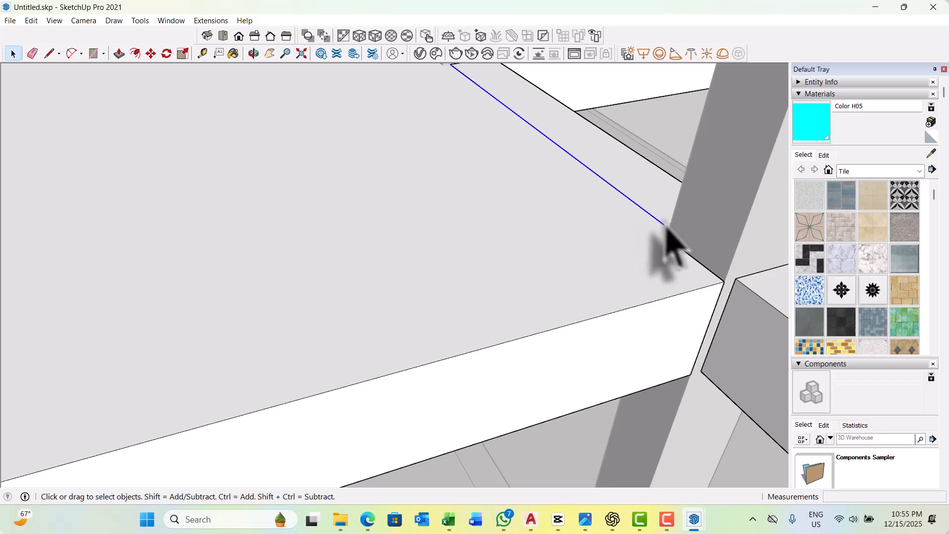
key(Delete)
scroll(698, 243, down, 5)
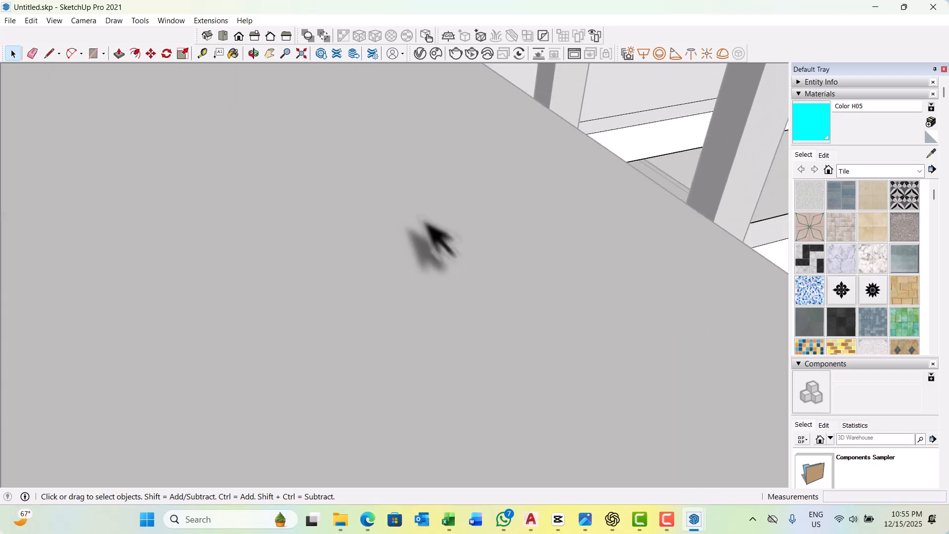
scroll(509, 208, up, 2)
mouse_move(522, 200)
middle_down()
mouse_move(534, 195)
mouse_move(509, 205)
middle_up()
scroll(494, 209, up, 5)
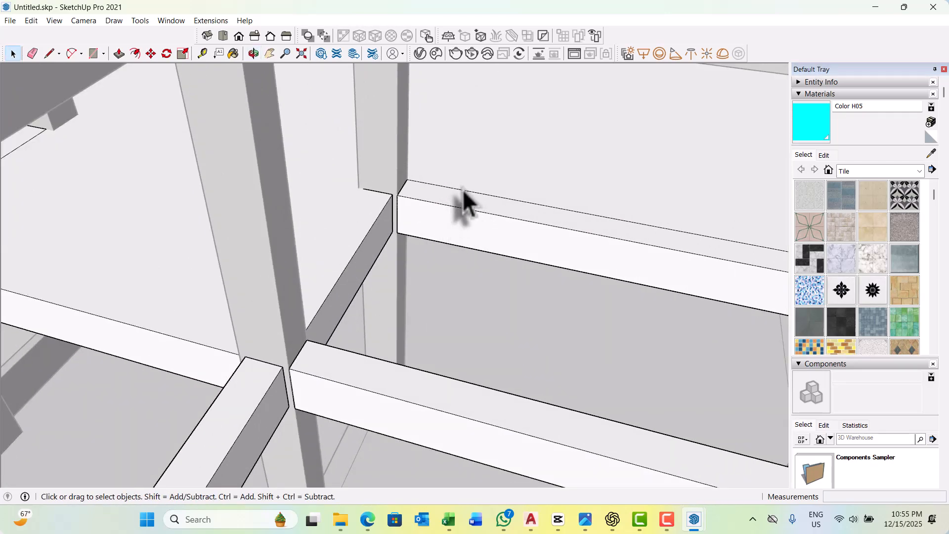
click(470, 193)
scroll(396, 212, down, 2)
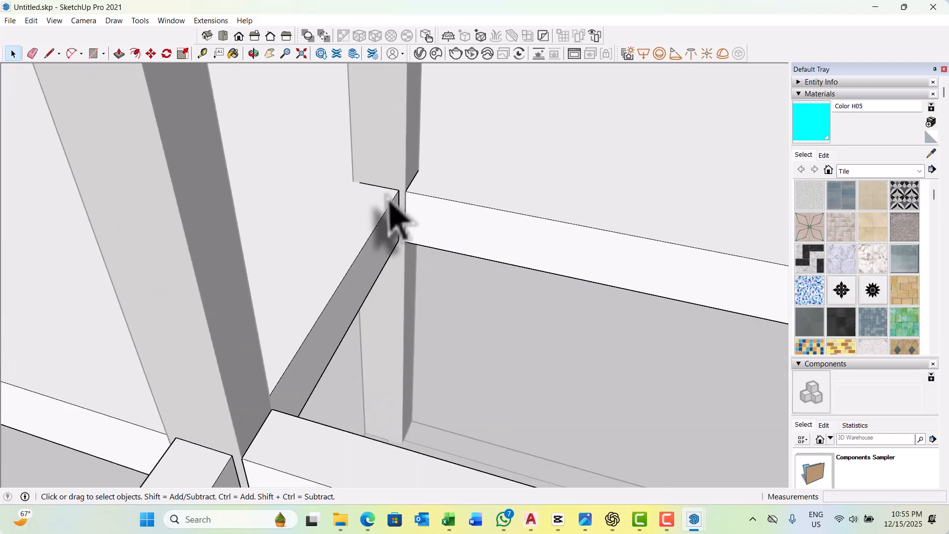
Inspect the slab corner at the column and the bays still open on the frame's lowest beam level.
scroll(392, 212, up, 2)
scroll(407, 205, down, 2)
scroll(410, 198, up, 3)
scroll(411, 198, down, 8)
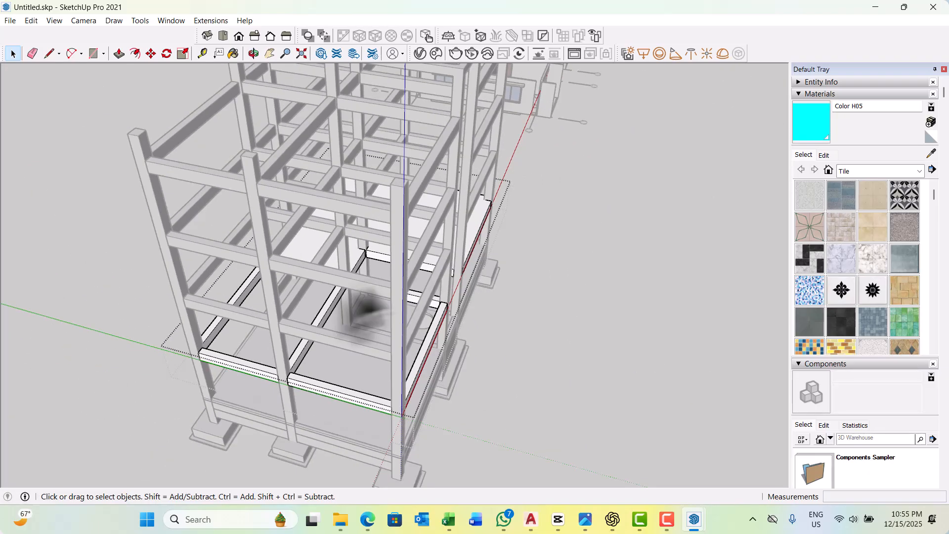
middle_drag(368, 309, 450, 341)
scroll(449, 322, down, 4)
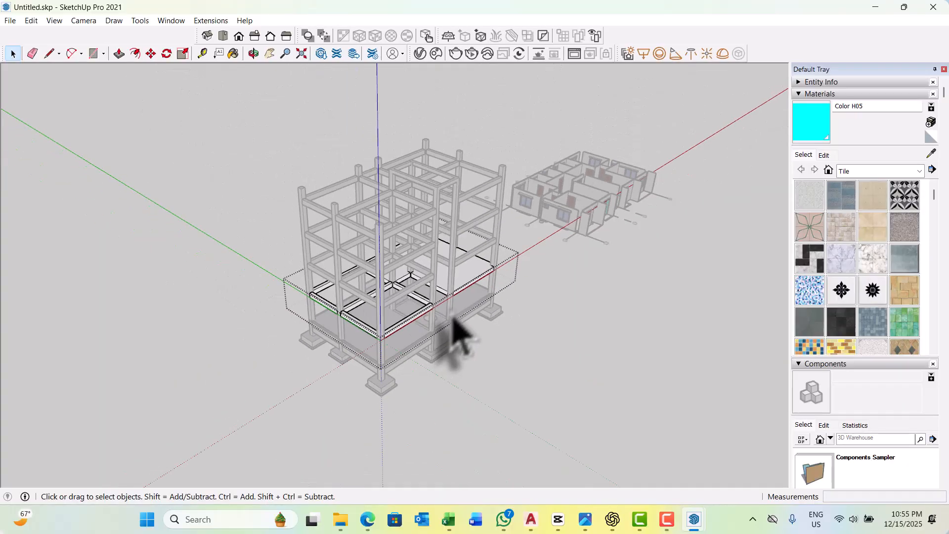
scroll(435, 277, up, 1)
middle_drag(429, 260, 457, 256)
scroll(376, 302, up, 2)
scroll(346, 302, up, 2)
scroll(350, 303, up, 2)
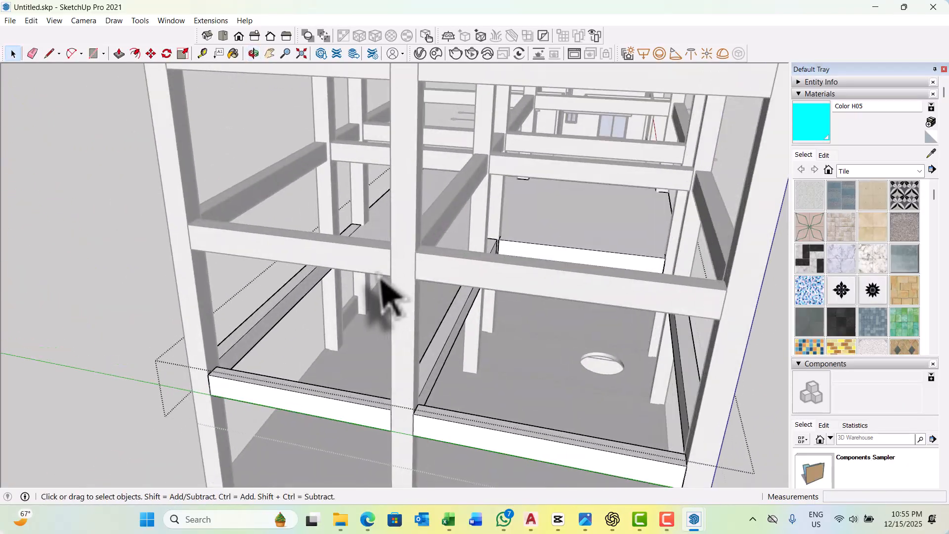
Copy the upper edge of the inner beam facing the open bay 150 mm down the beam's side face.
middle_drag(357, 275, 586, 252)
middle_drag(454, 272, 534, 259)
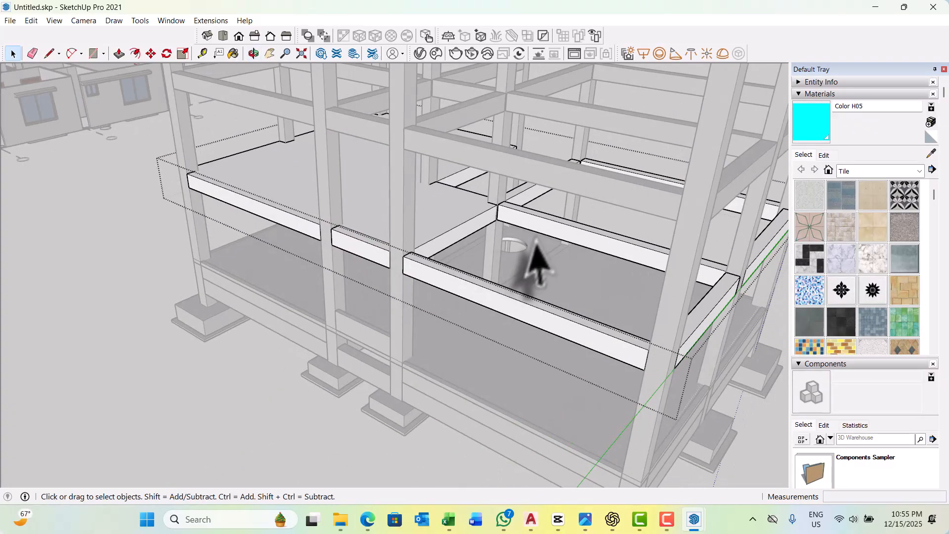
scroll(519, 233, up, 6)
scroll(482, 203, up, 2)
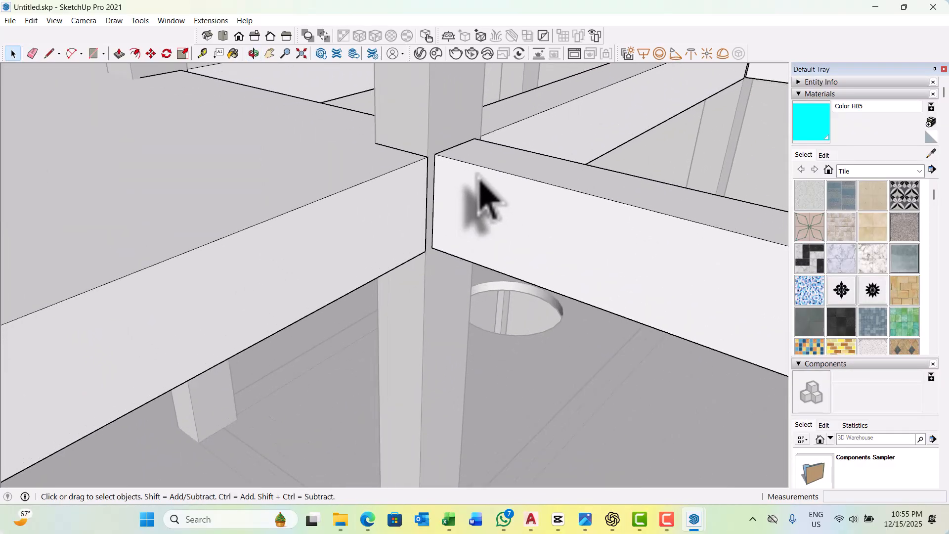
click(491, 190)
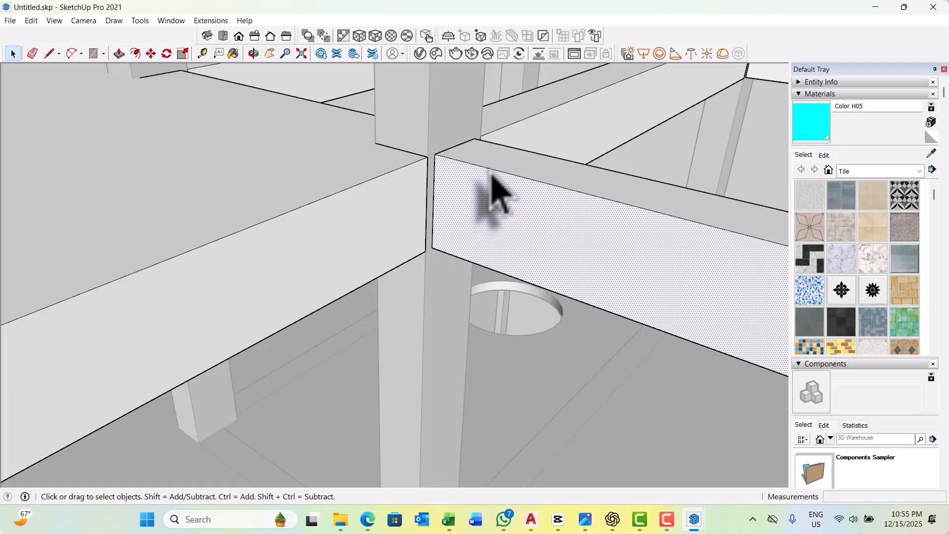
click(491, 171)
key(m)
scroll(446, 159, up, 3)
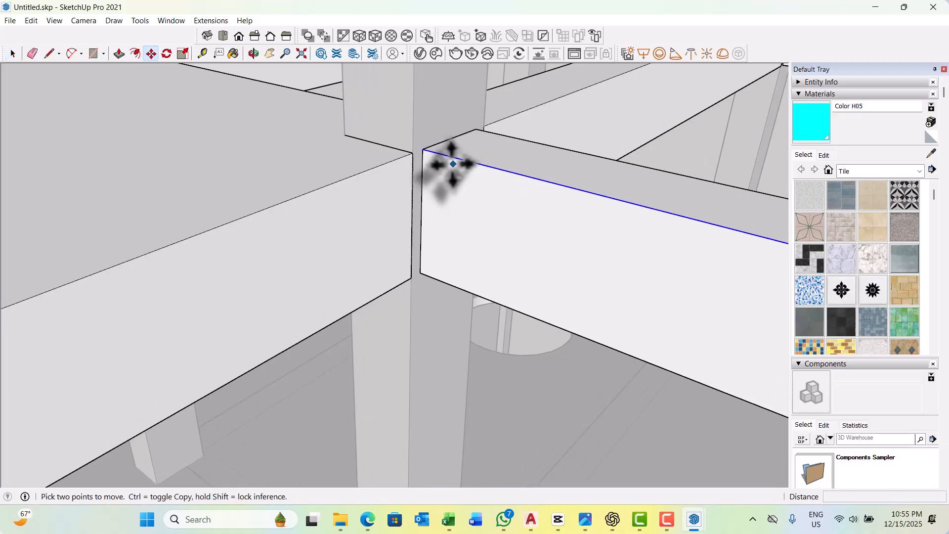
click(417, 146)
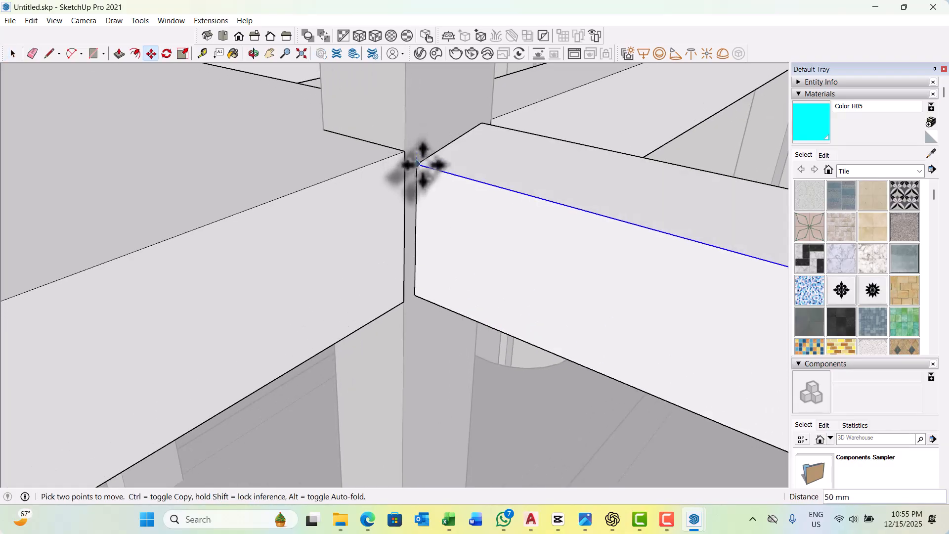
key(ctrl)
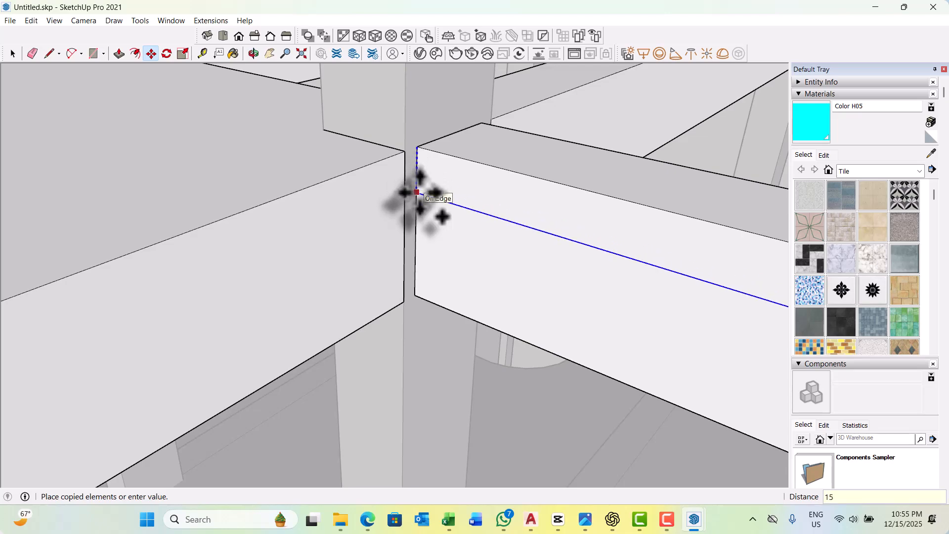
key(Return)
Push/Pull the upper strip of the beam face 3775 mm across the open bay to the opposite beam, forming a floor slab.
key(p)
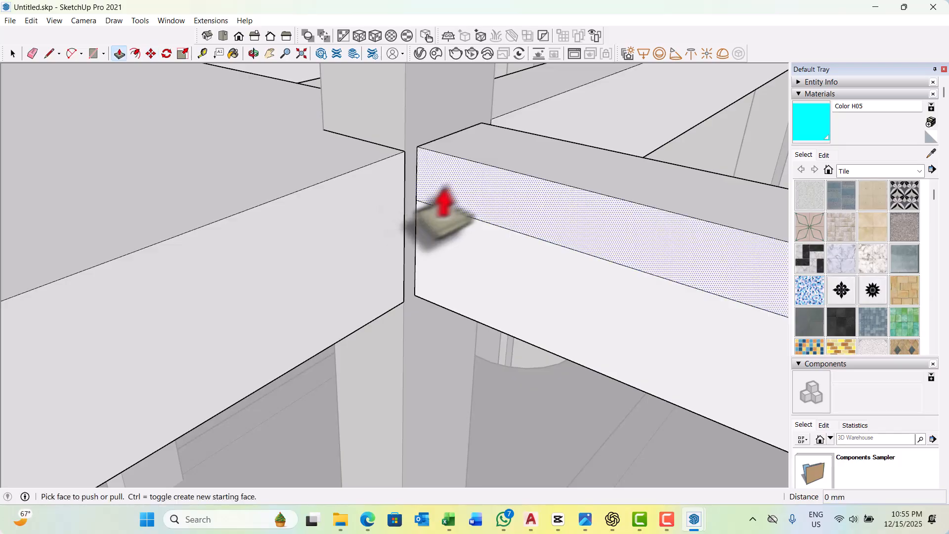
scroll(470, 196, down, 10)
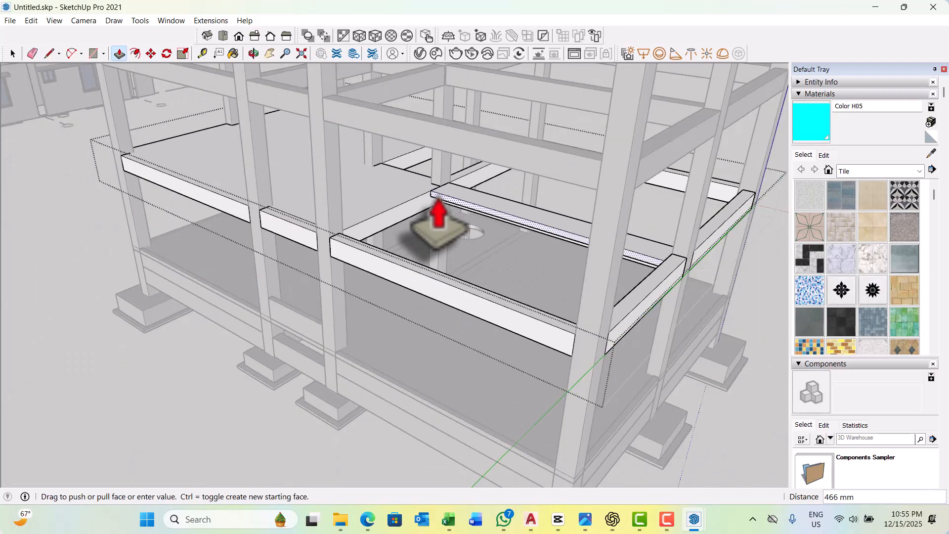
middle_drag(436, 217, 378, 219)
scroll(360, 255, up, 8)
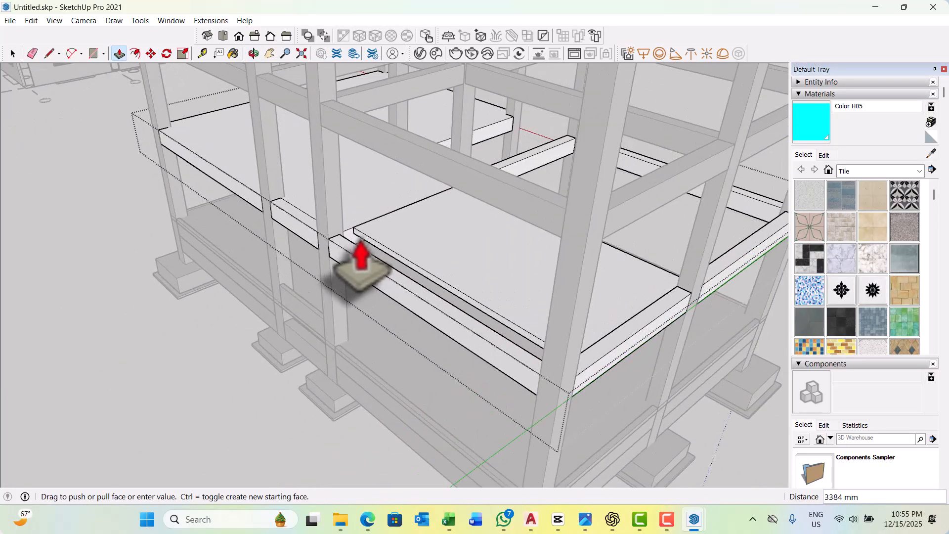
scroll(344, 238, up, 1)
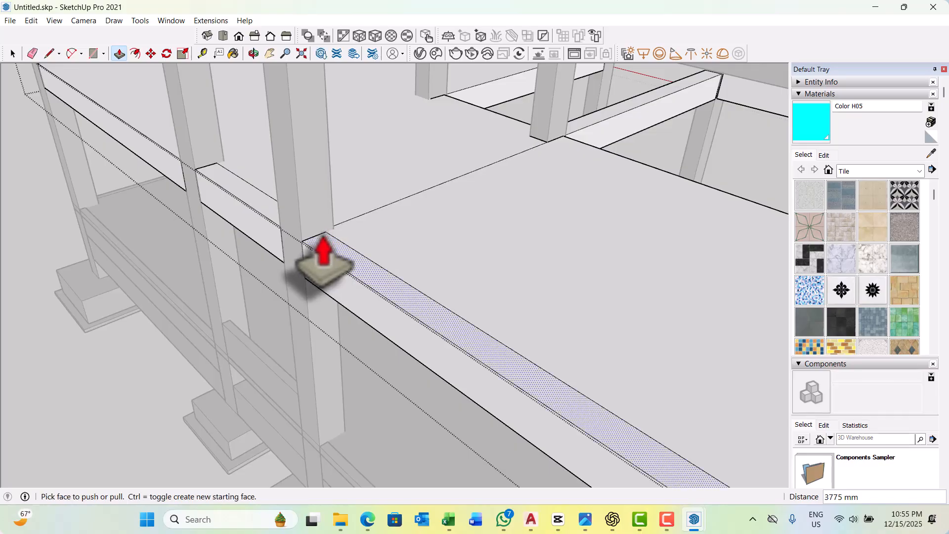
Delete the leftover seam edges between the floor slabs and the beams along the outer sides.
key(space)
scroll(349, 265, down, 1)
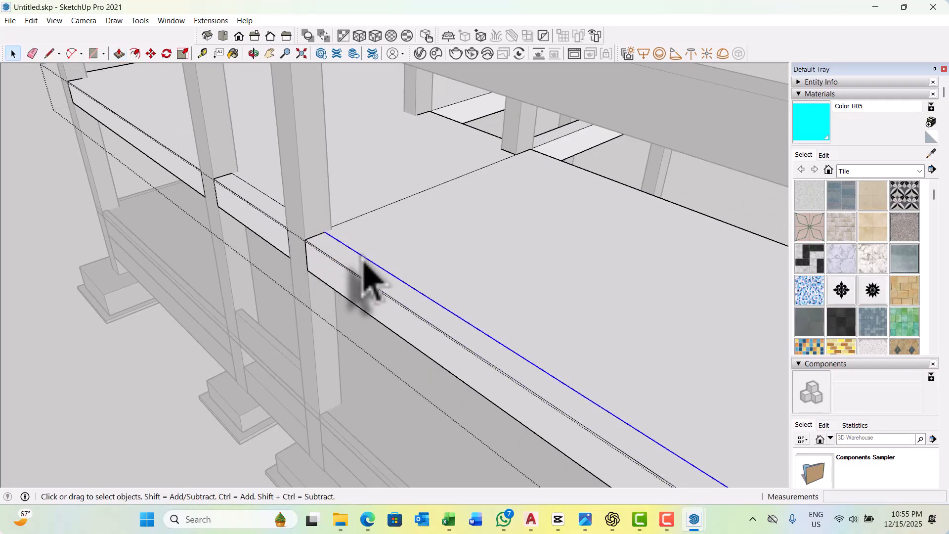
click(372, 212)
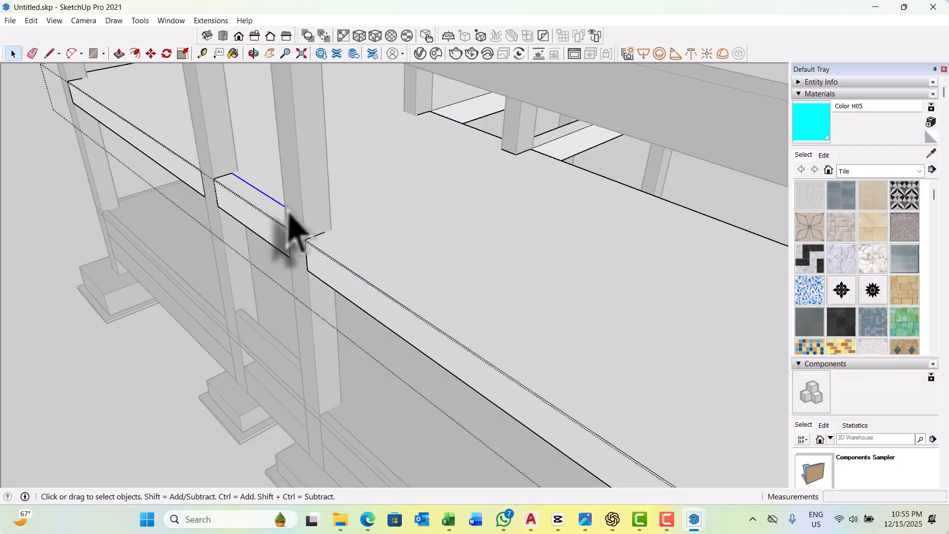
scroll(296, 241, down, 3)
middle_drag(290, 240, 261, 264)
scroll(307, 233, down, 2)
scroll(395, 257, up, 3)
scroll(265, 292, up, 3)
scroll(267, 272, up, 2)
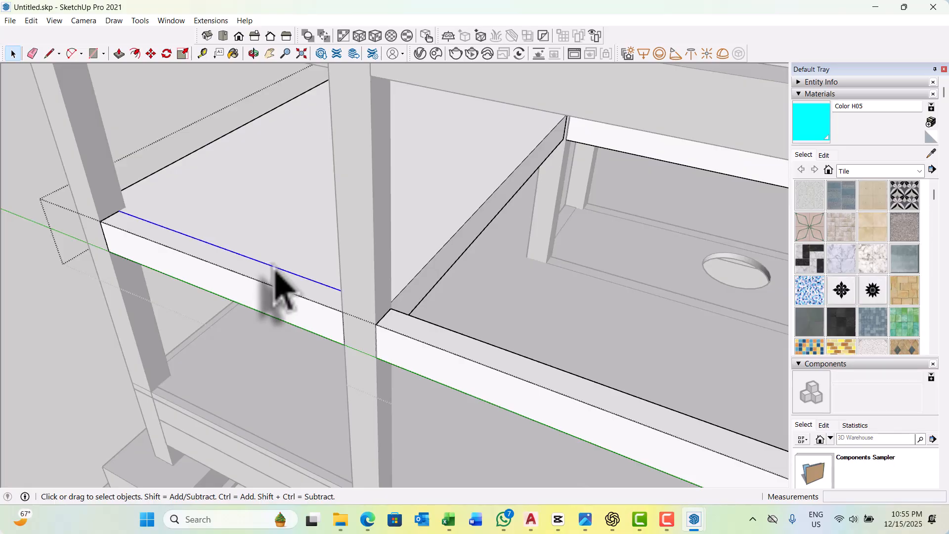
scroll(275, 285, down, 3)
middle_drag(296, 296, 322, 259)
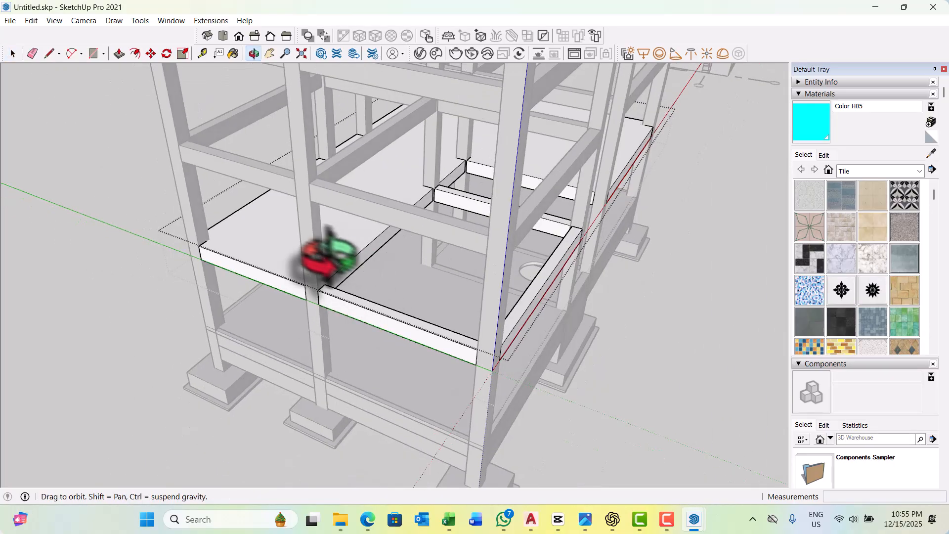
Copy the upper edge of the cross beam facing the remaining open corner bay 150 mm down its side face.
scroll(470, 335, down, 3)
middle_drag(471, 335, 418, 238)
scroll(408, 227, up, 7)
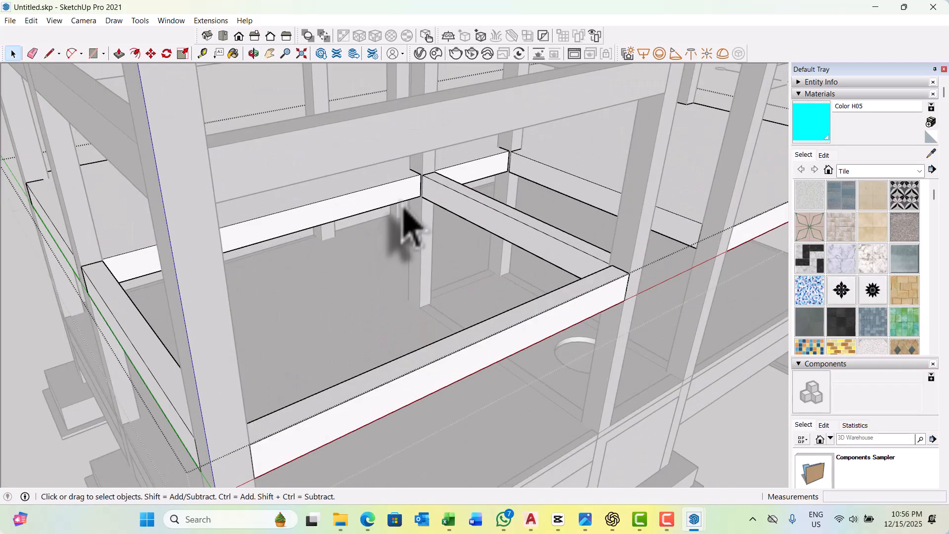
scroll(442, 178, up, 1)
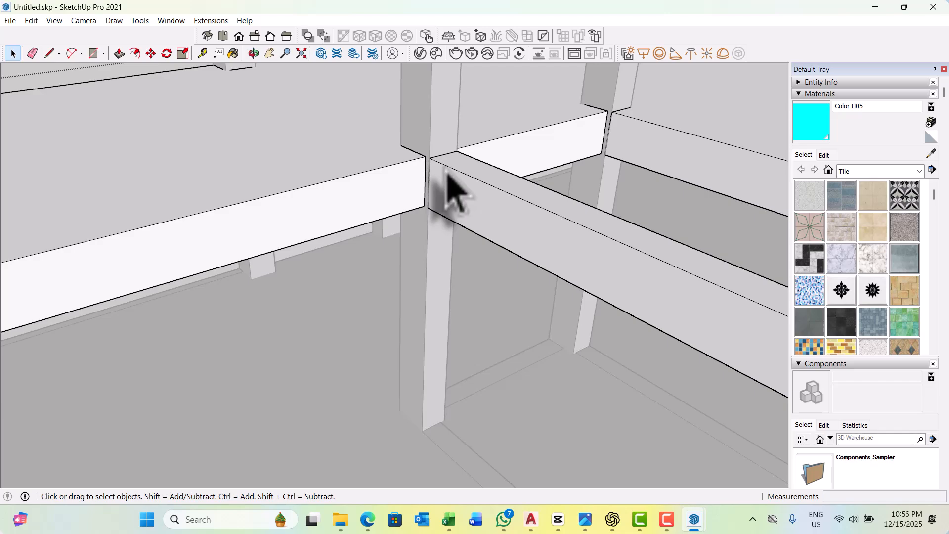
click(448, 174)
click(448, 168)
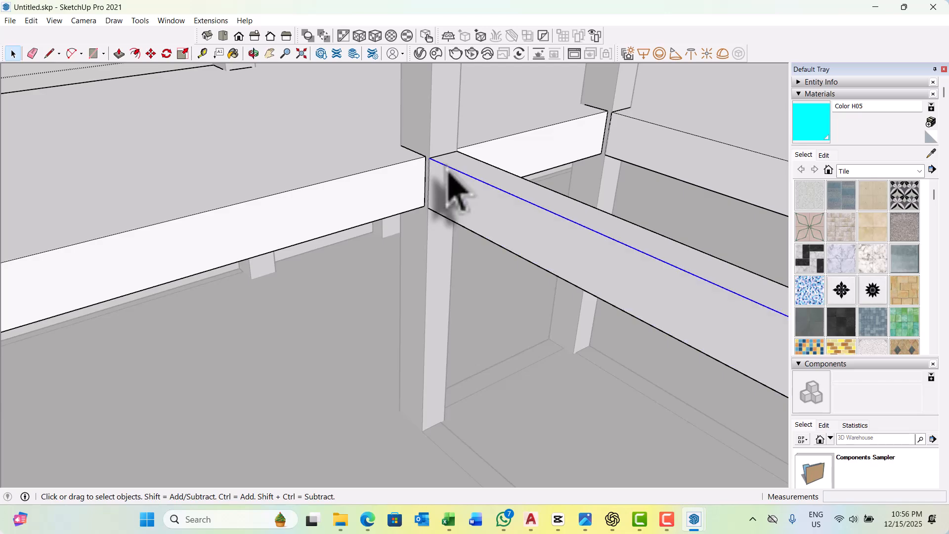
key(m)
scroll(435, 171, up, 2)
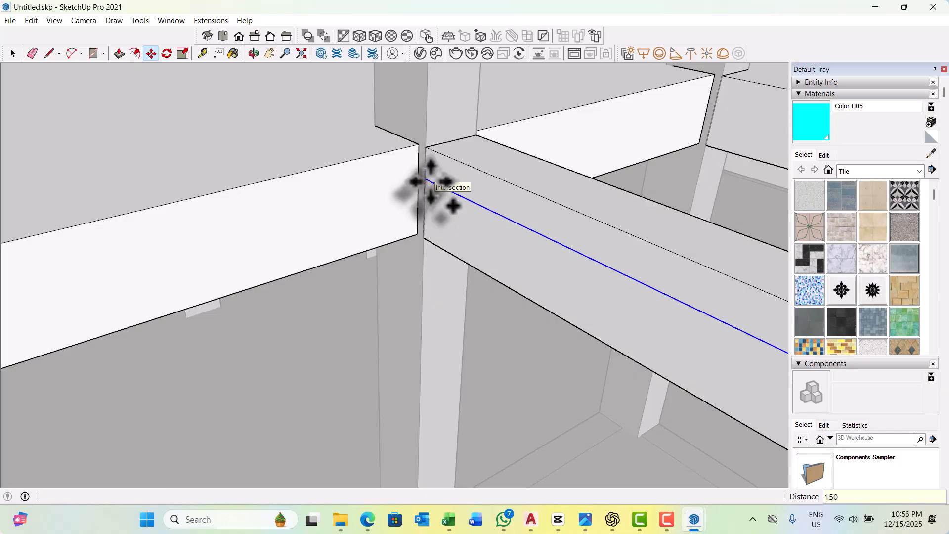
key(Return)
Push/Pull the cross beam's upper strip 5950 mm across the corner bay to the end beam, forming its floor slab.
key(p)
click(447, 198)
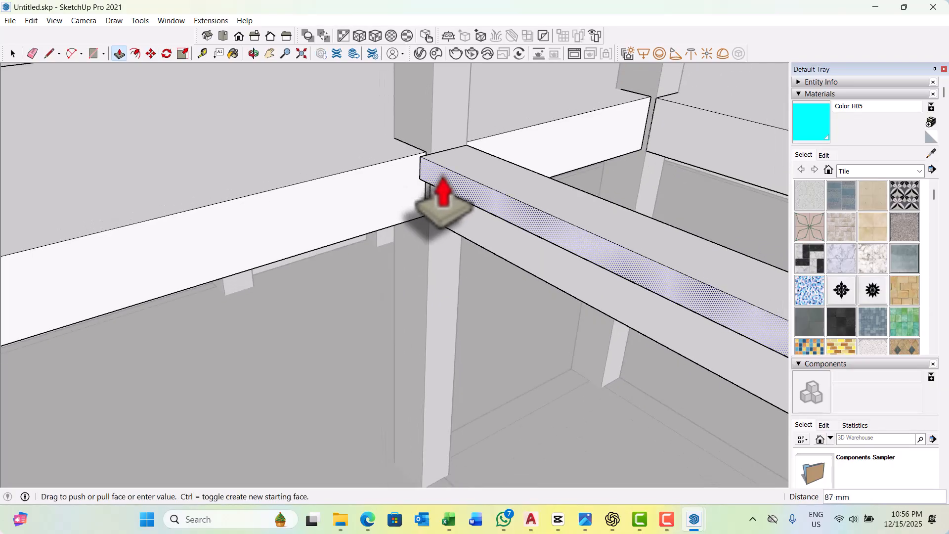
scroll(435, 197, down, 5)
scroll(421, 183, down, 1)
scroll(287, 244, up, 3)
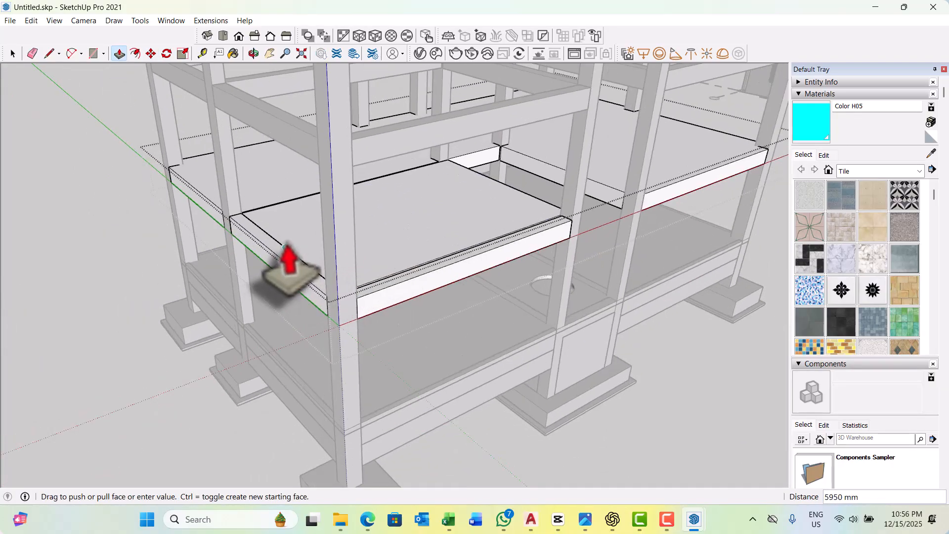
click(285, 246)
Extend the thin side face of the corner slab to close its gap against the long outer beam, and delete the seam edge.
scroll(399, 313, up, 6)
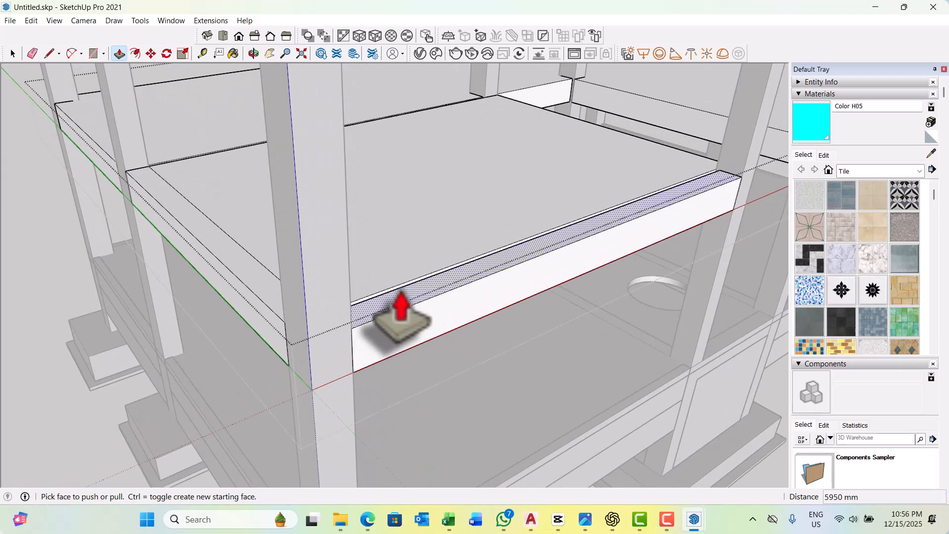
scroll(373, 297, up, 3)
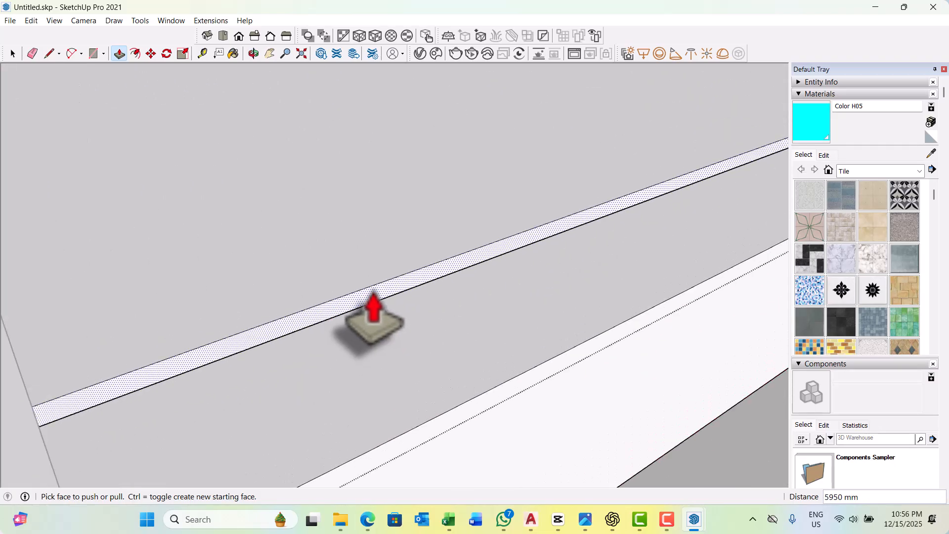
click(374, 298)
key(Escape)
key(space)
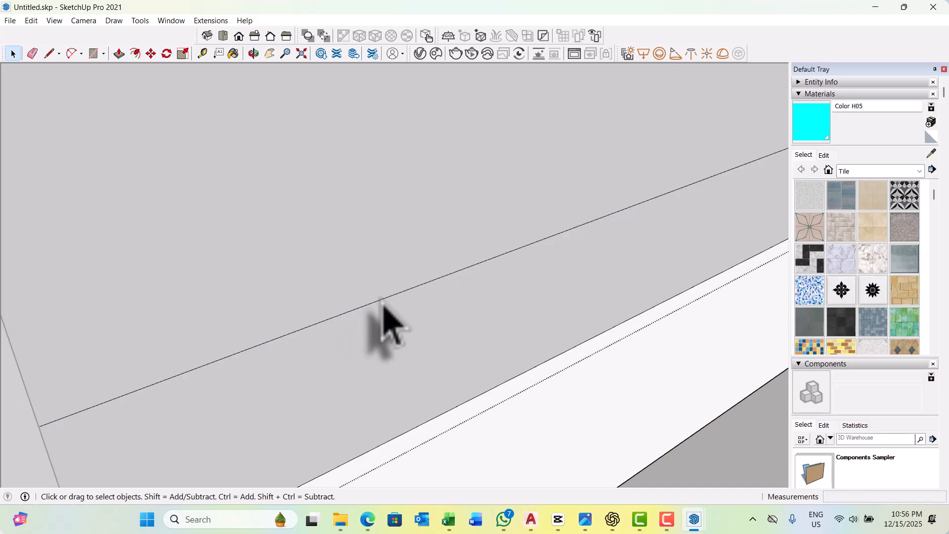
scroll(396, 321, down, 6)
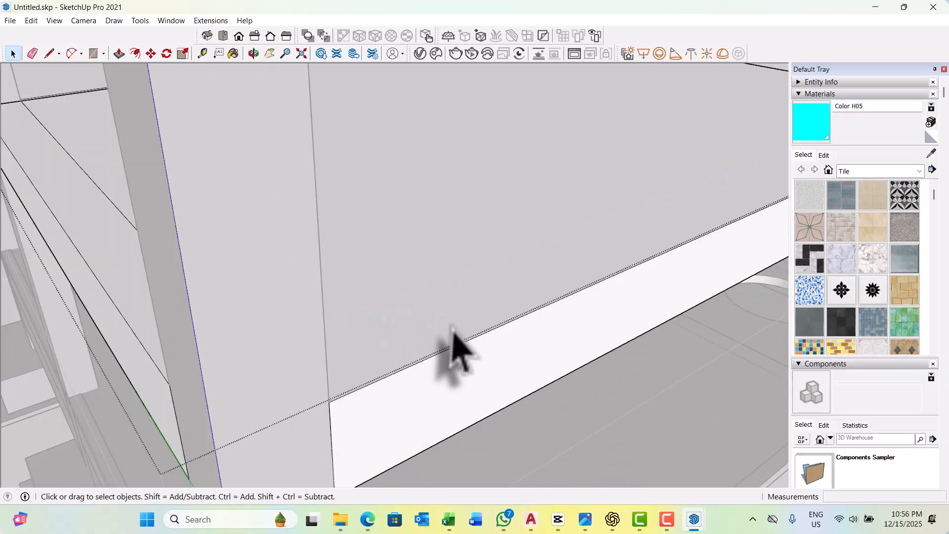
scroll(398, 287, down, 2)
scroll(445, 321, down, 6)
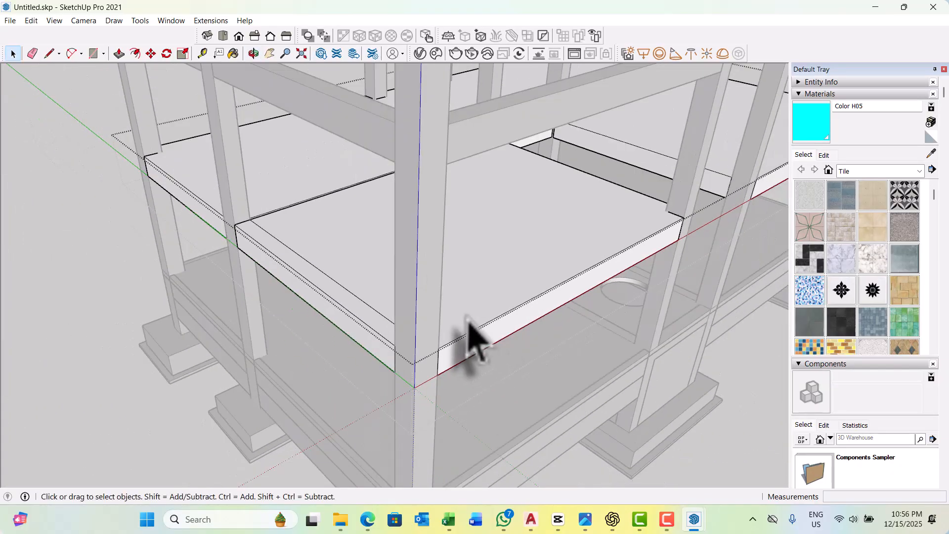
Close the narrow gap between the corner slab and the middle beam with Push/Pull, and delete the leftover edge.
scroll(341, 272, up, 5)
middle_drag(339, 272, 490, 259)
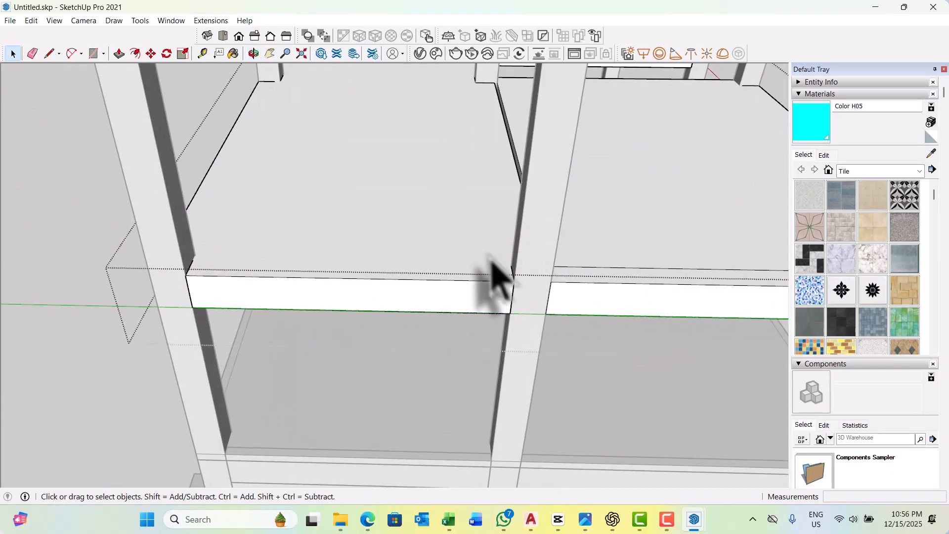
scroll(451, 197, up, 1)
middle_drag(452, 197, 593, 176)
scroll(600, 192, up, 5)
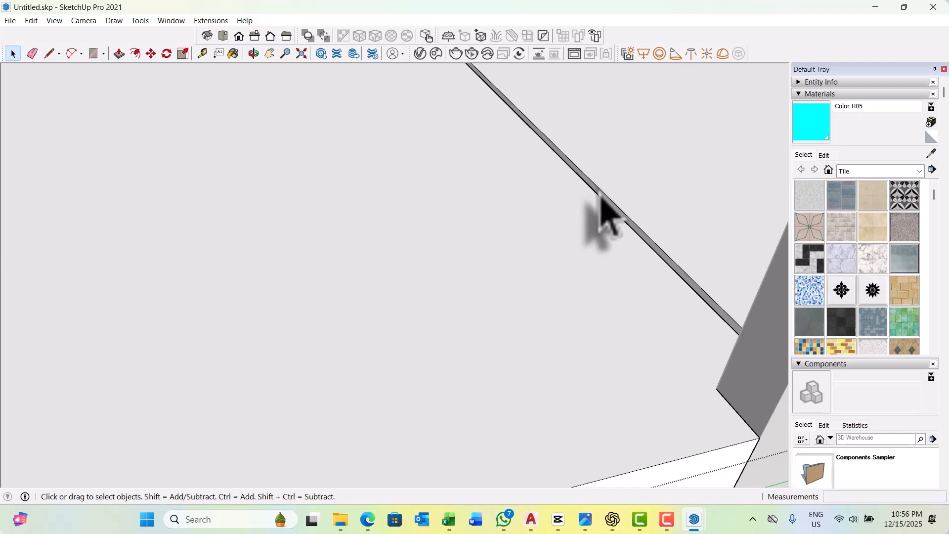
key(p)
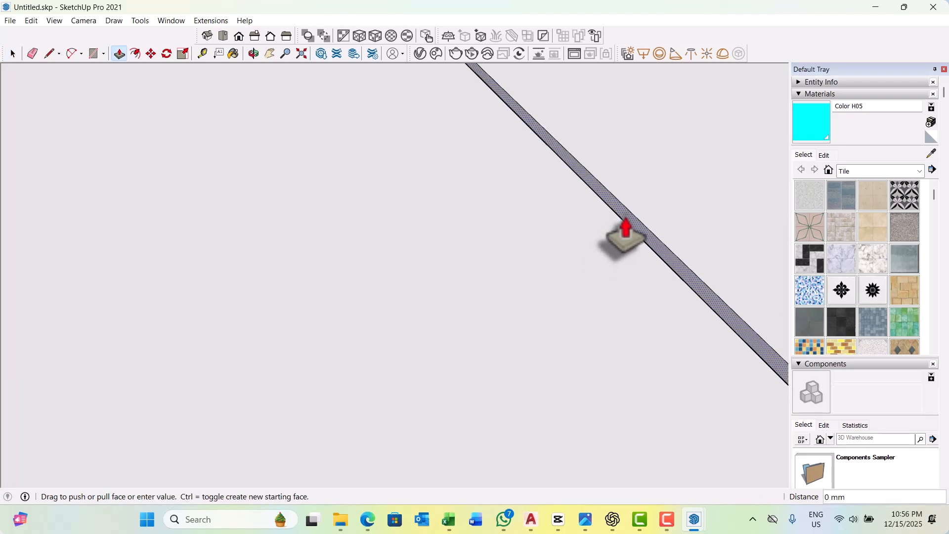
key(space)
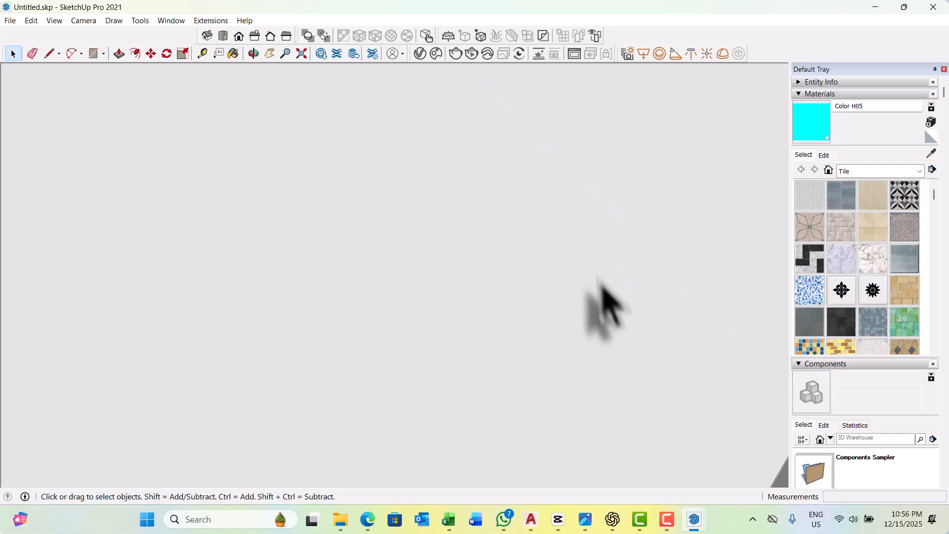
scroll(606, 307, down, 10)
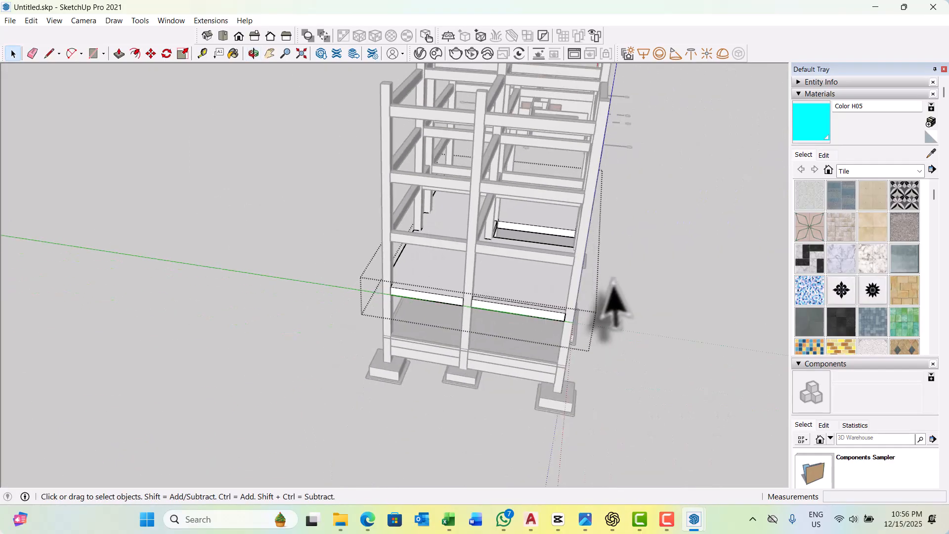
Leave the floor group and examine the new floor slabs within the building frame from several sides.
middle_drag(613, 281, 396, 271)
scroll(462, 286, up, 2)
scroll(514, 285, down, 2)
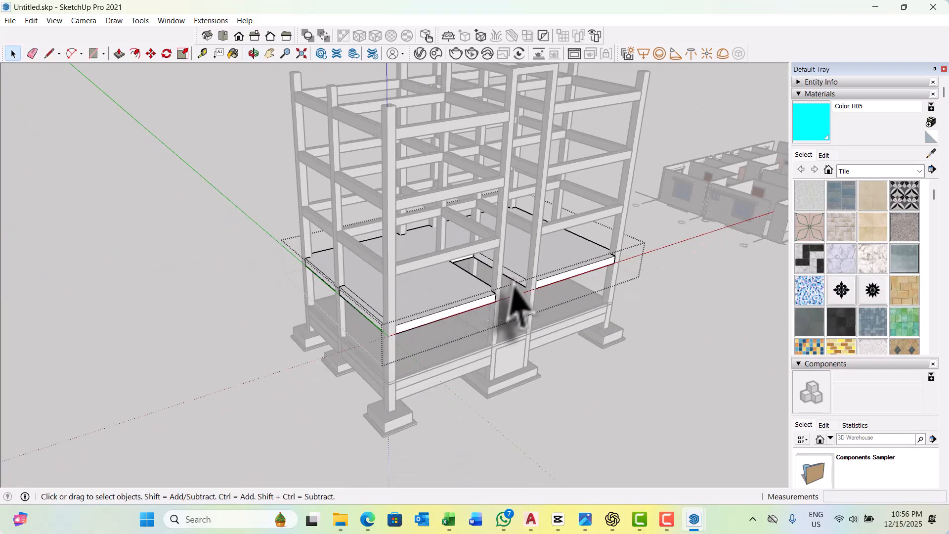
middle_drag(513, 287, 349, 276)
middle_drag(484, 336, 349, 307)
scroll(407, 321, up, 5)
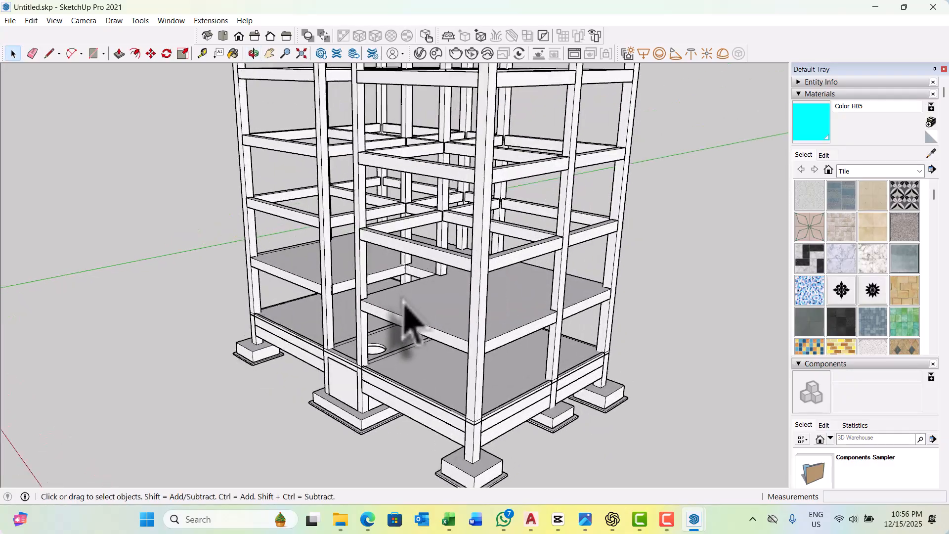
click(418, 322)
scroll(403, 316, down, 5)
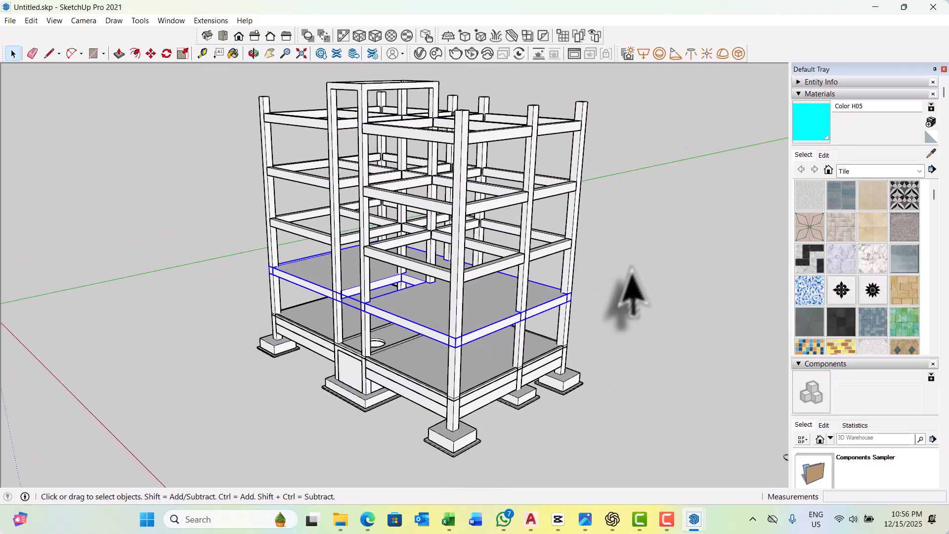
scroll(403, 350, up, 2)
middle_drag(402, 349, 350, 307)
scroll(350, 307, down, 5)
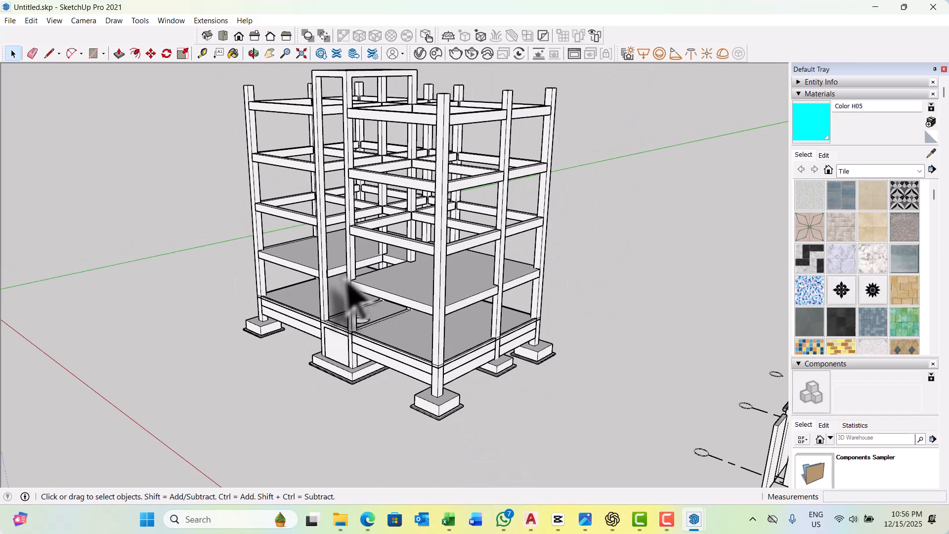
scroll(470, 314, down, 3)
scroll(430, 313, up, 4)
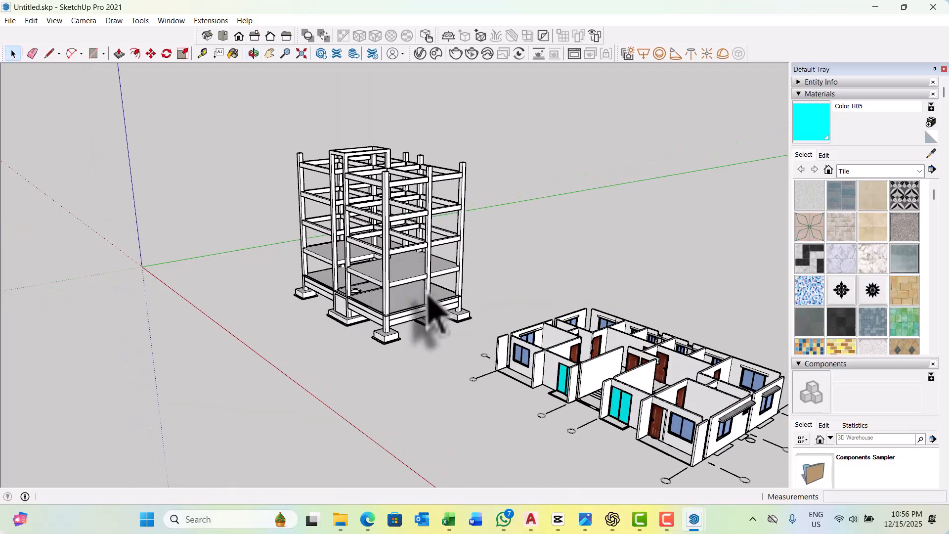
Copy the house's 2D floor plan vertically up from its corner reference point to the level of the frame's first upper slab.
scroll(402, 318, down, 3)
scroll(584, 395, up, 5)
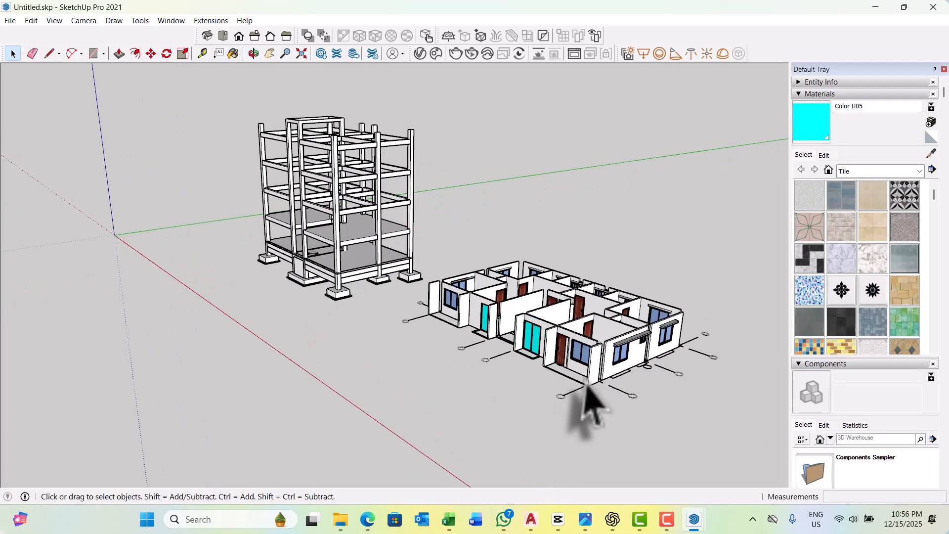
click(597, 397)
middle_drag(596, 396, 542, 385)
scroll(593, 414, up, 3)
key(m)
scroll(626, 403, up, 4)
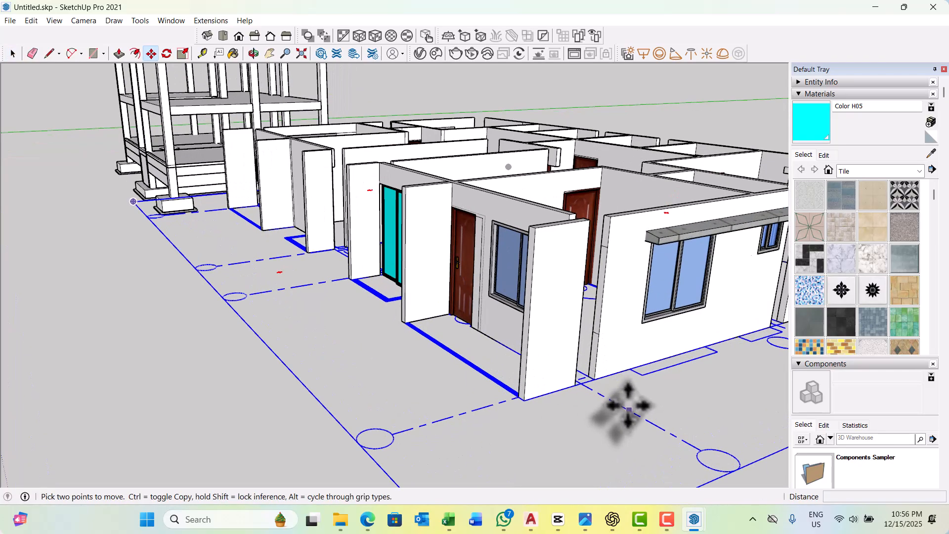
middle_drag(610, 390, 516, 394)
scroll(429, 384, down, 3)
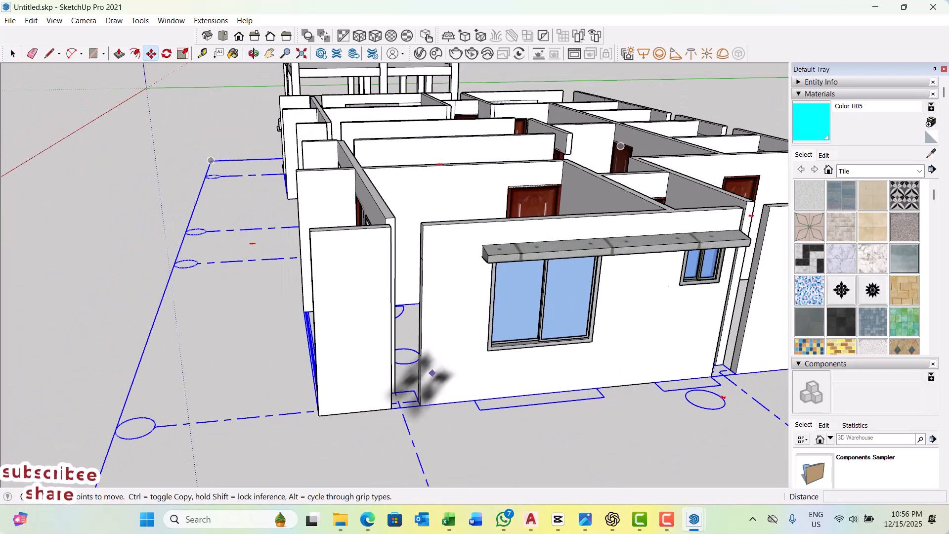
middle_drag(419, 390, 476, 385)
scroll(408, 424, up, 3)
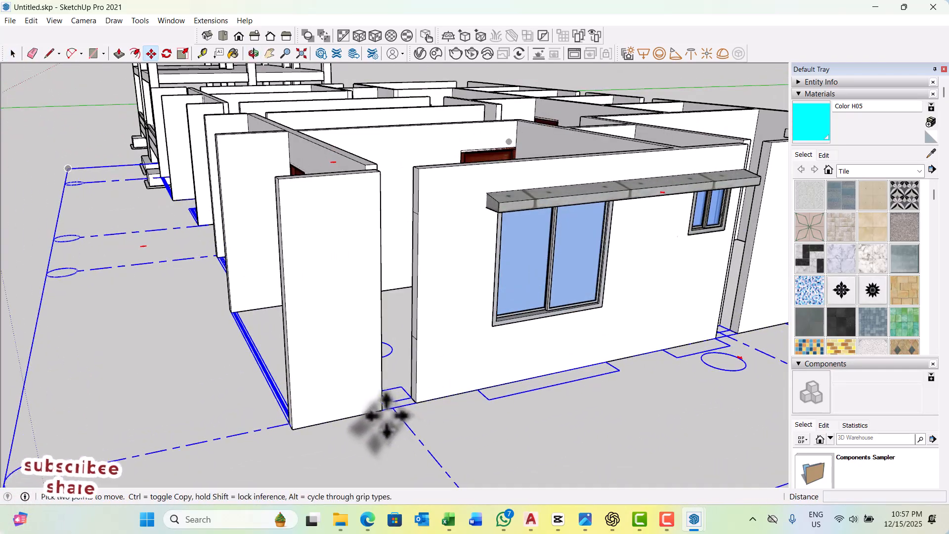
click(394, 419)
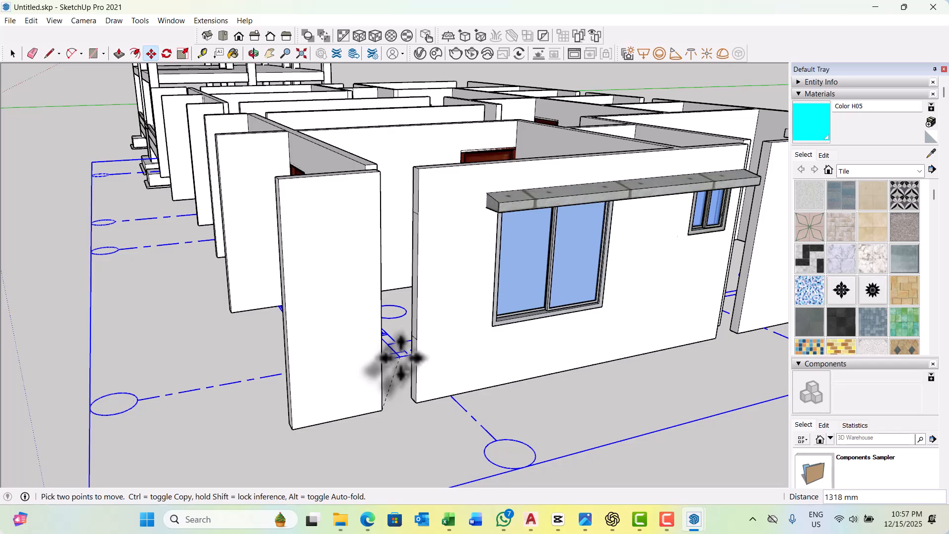
key(ctrl)
scroll(556, 376, down, 5)
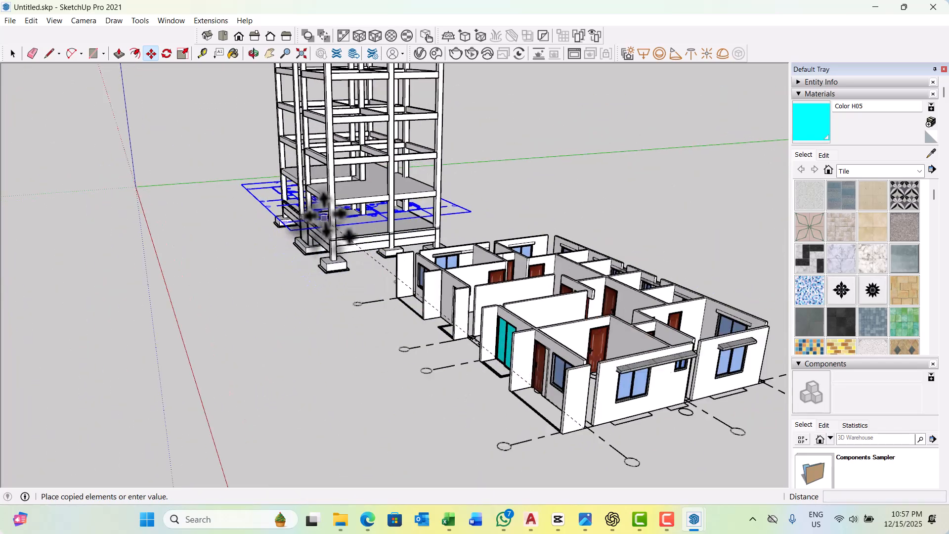
scroll(324, 217, up, 6)
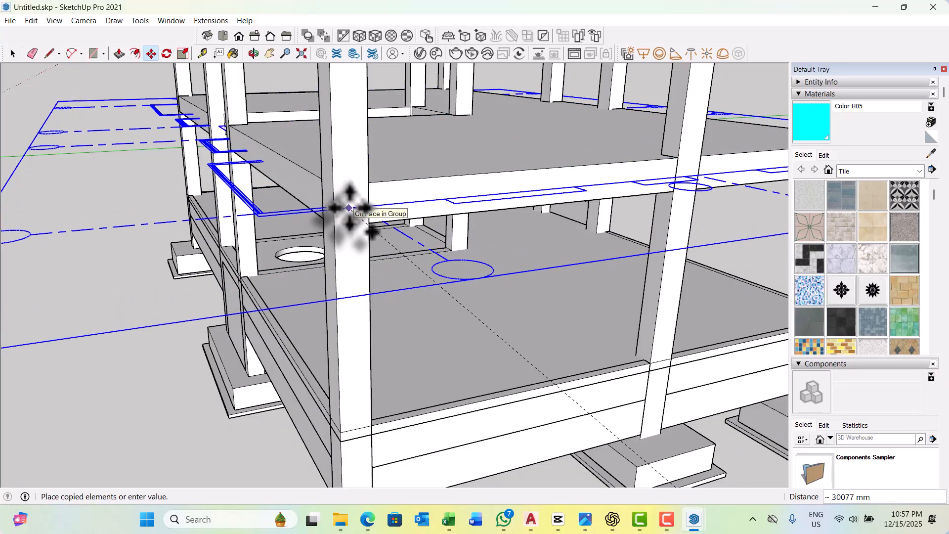
scroll(322, 187, down, 10)
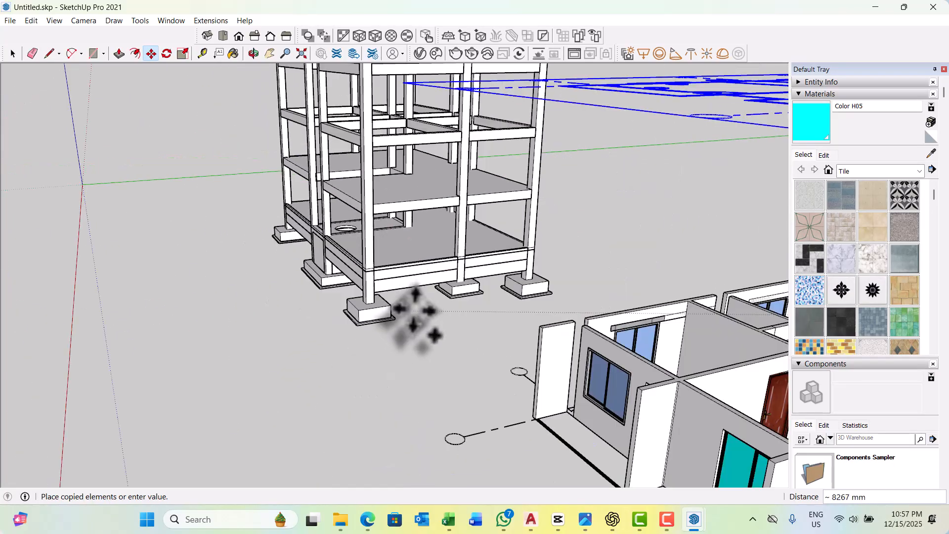
scroll(378, 250, up, 6)
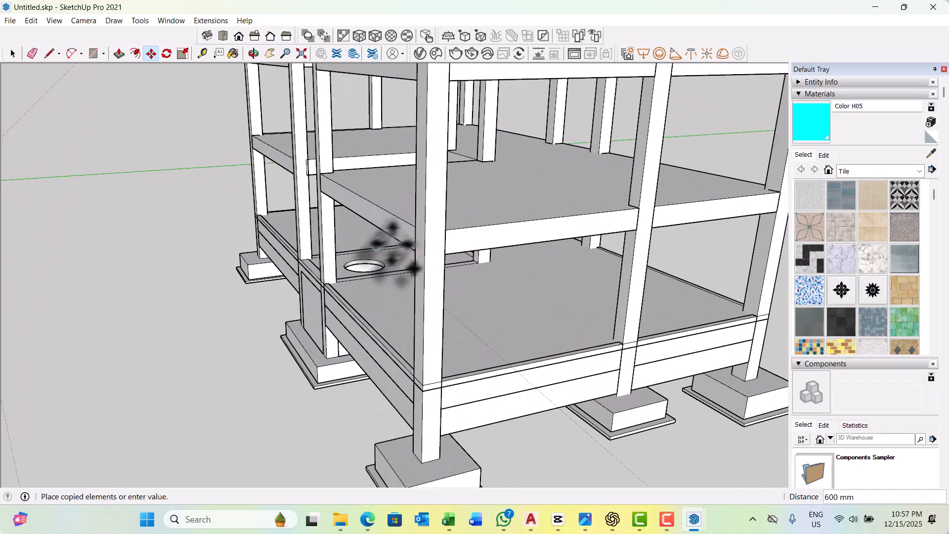
scroll(416, 230, down, 10)
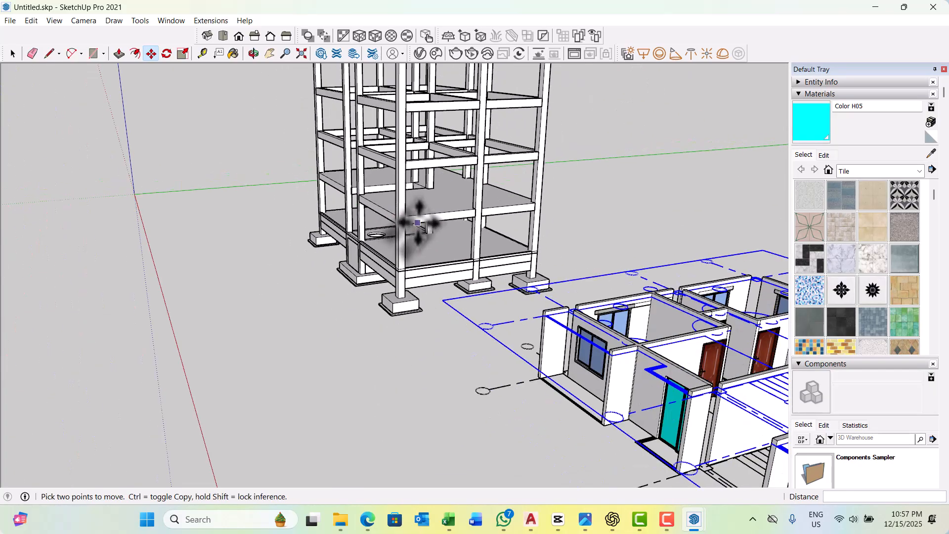
Move the raised floor plan copy 30000 mm along the red axis onto the building frame, aligning its reference point with the corner column.
key(space)
scroll(576, 368, up, 5)
middle_drag(572, 361, 549, 324)
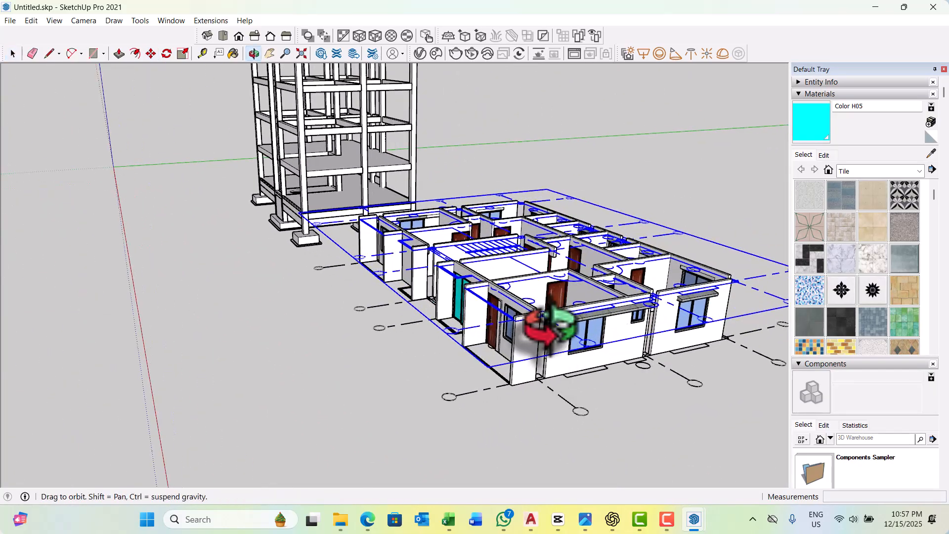
key(m)
scroll(544, 322, up, 8)
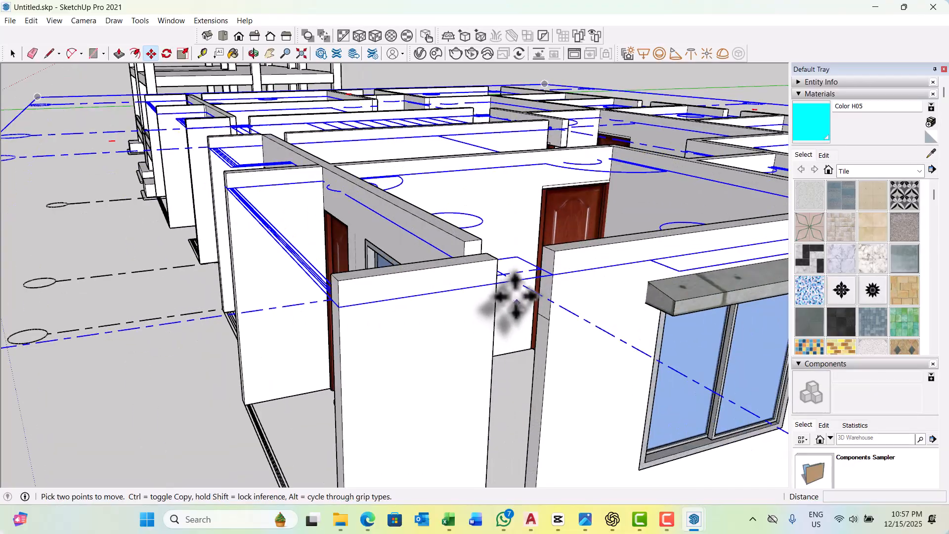
middle_drag(515, 293, 489, 421)
middle_drag(551, 316, 346, 259)
scroll(551, 319, up, 2)
middle_drag(583, 322, 491, 312)
click(539, 349)
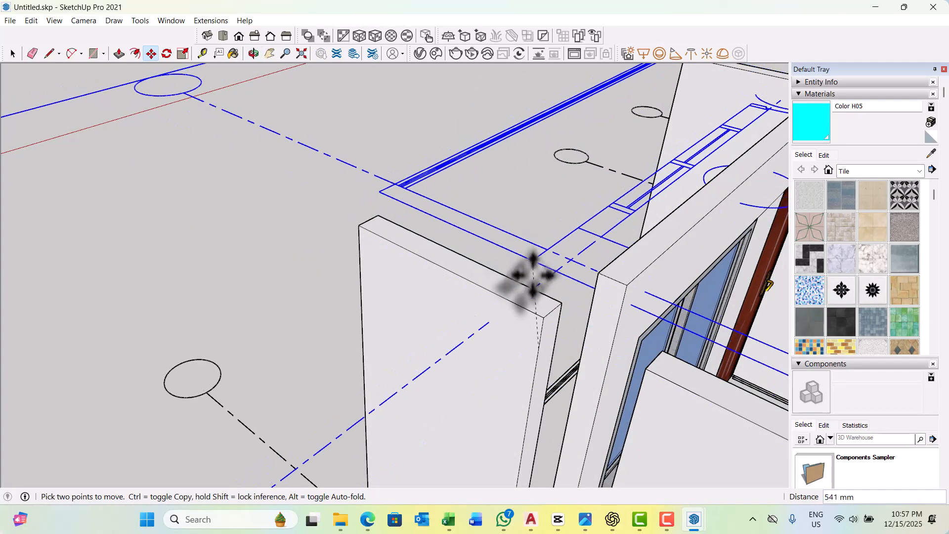
scroll(519, 424, down, 10)
middle_drag(515, 388, 596, 330)
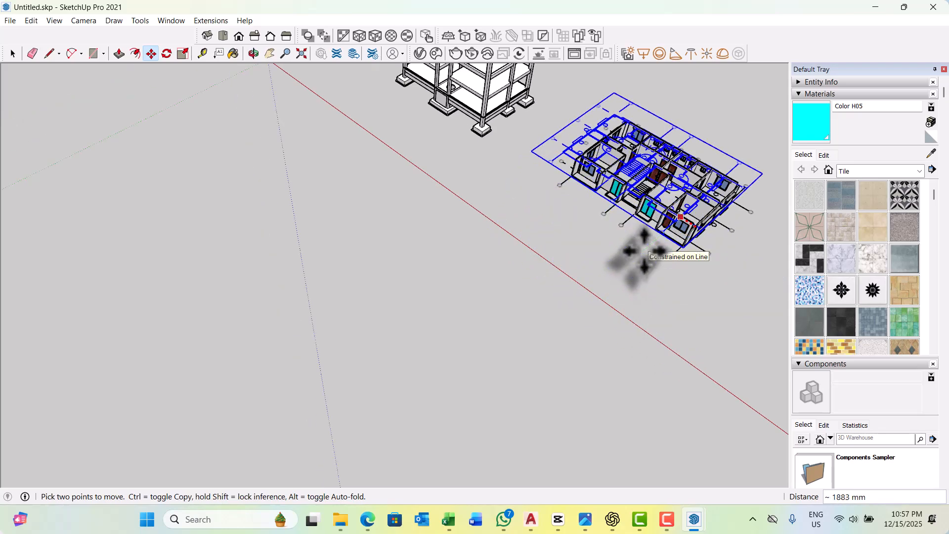
scroll(495, 93, up, 10)
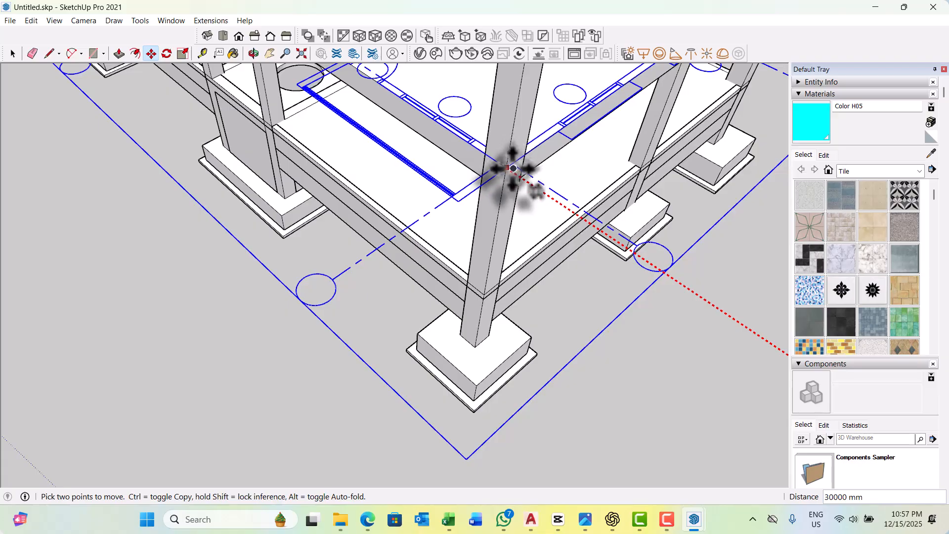
scroll(477, 227, down, 5)
key(space)
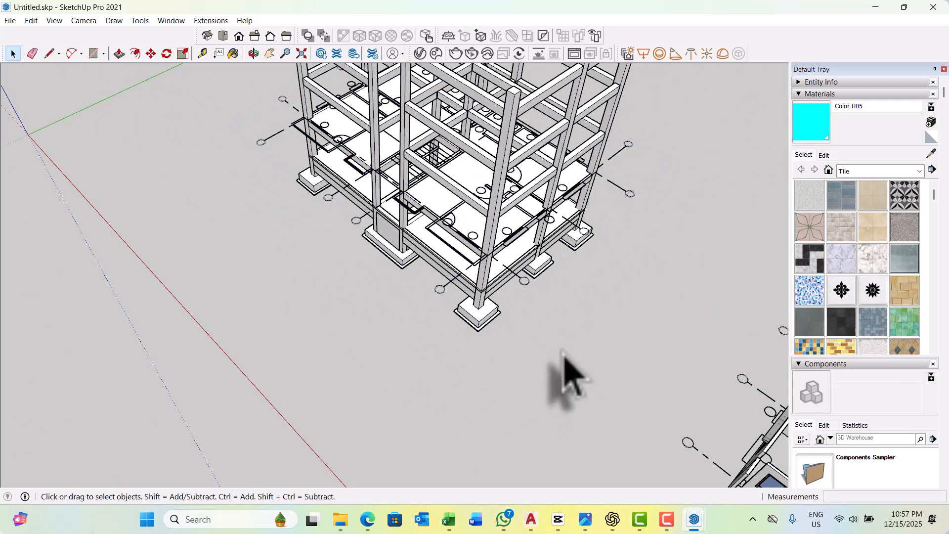
Examine how the copied floor plan lines up with the upper slab, its columns and its outer beams.
middle_drag(567, 375, 475, 223)
scroll(487, 277, up, 6)
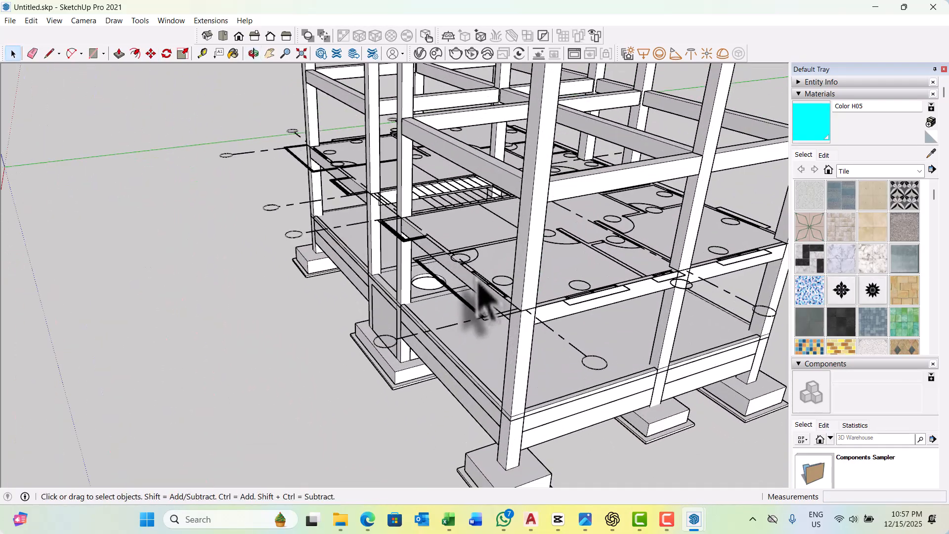
middle_drag(479, 292, 564, 275)
scroll(564, 279, up, 3)
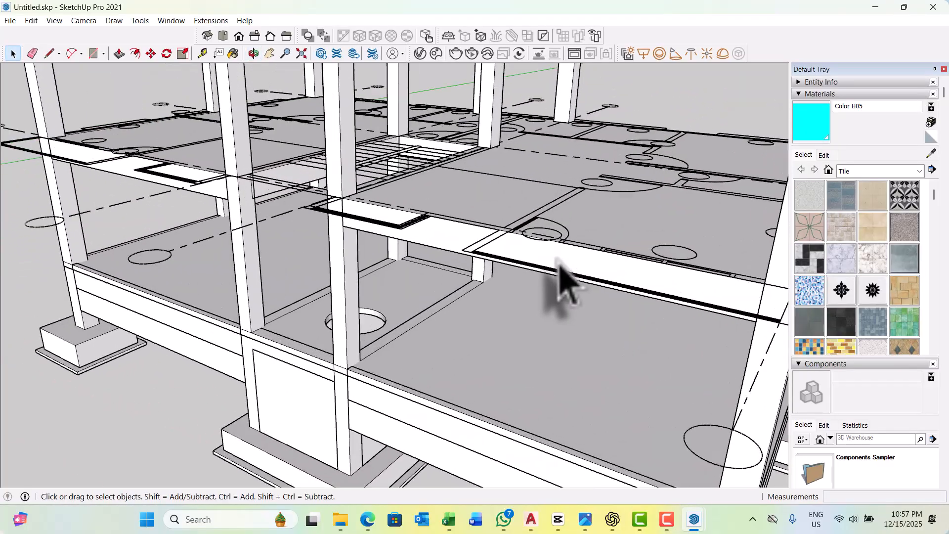
scroll(475, 284, down, 8)
middle_drag(475, 284, 402, 271)
scroll(439, 299, up, 6)
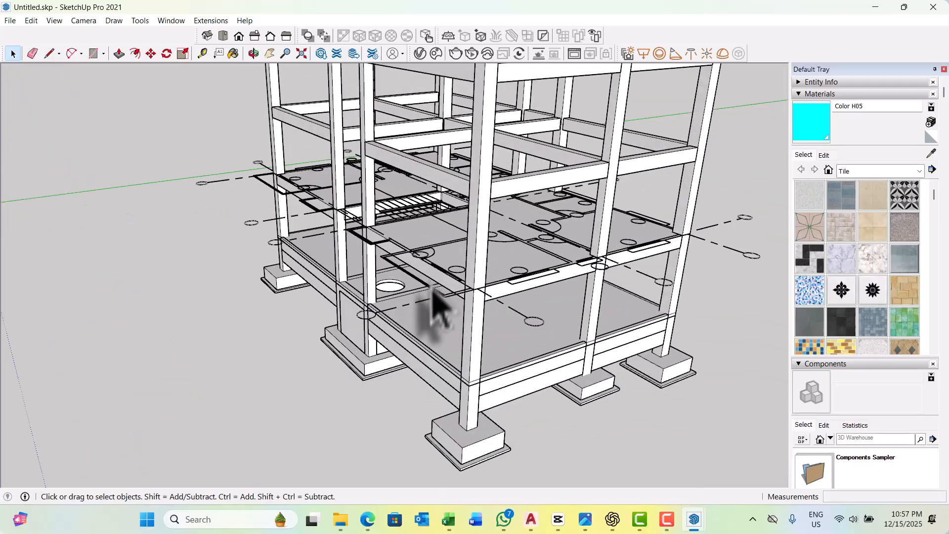
Inside the floor group, outline a thin strip along the beam's outer face top, from the plan's wall line to the corner column.
middle_drag(349, 336, 529, 265)
scroll(568, 218, up, 5)
scroll(553, 210, up, 6)
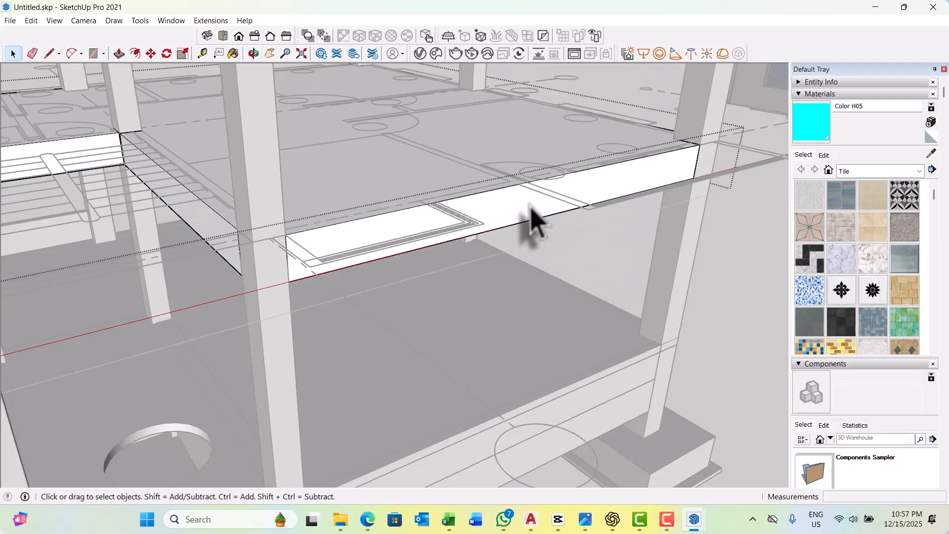
click(533, 211)
middle_drag(532, 210, 500, 292)
middle_drag(458, 321, 457, 255)
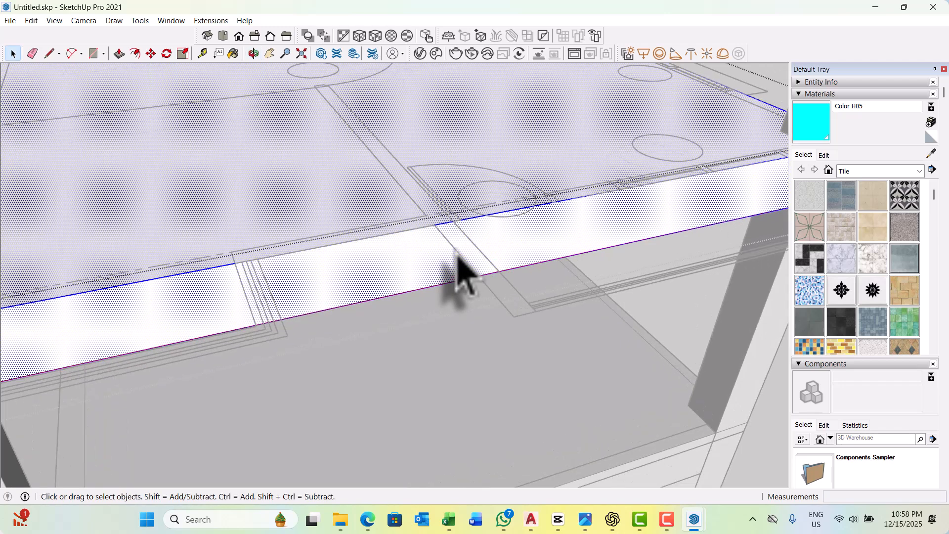
scroll(444, 235, up, 2)
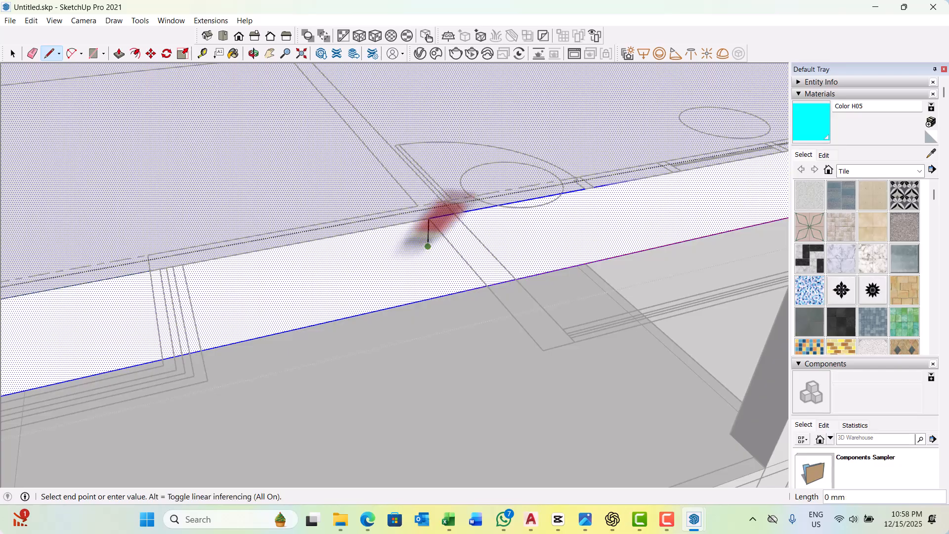
scroll(416, 251, down, 5)
middle_drag(439, 247, 381, 252)
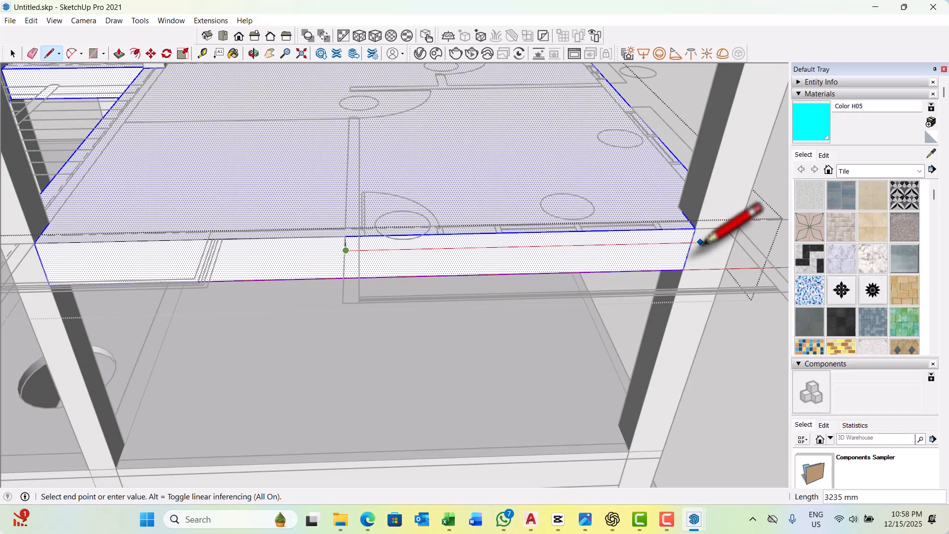
scroll(699, 243, up, 3)
click(688, 241)
scroll(491, 273, down, 1)
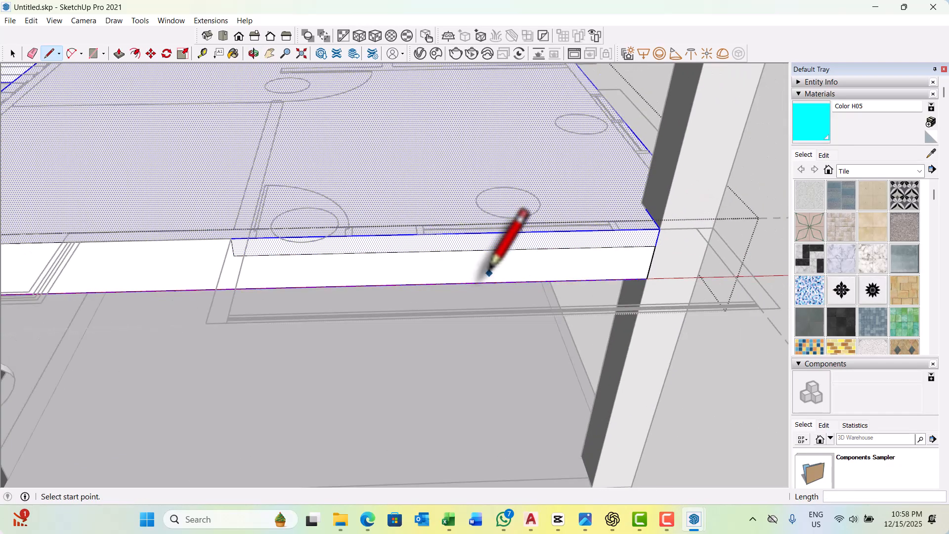
middle_drag(488, 273, 609, 291)
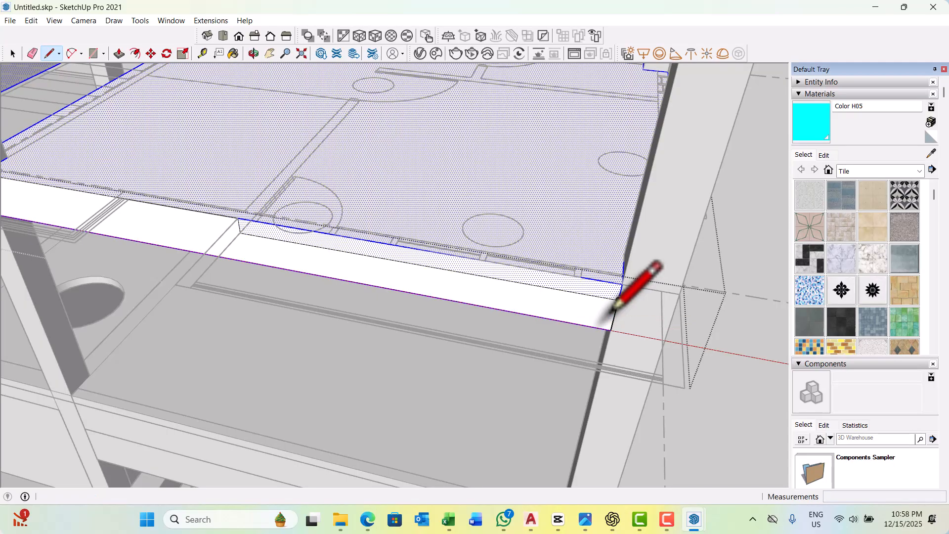
key(space)
key(l)
scroll(613, 297, up, 1)
Push/Pull the corner strip outward to the plan's outer line as a slab projection, and extend its end face 400 mm at the corner column.
key(p)
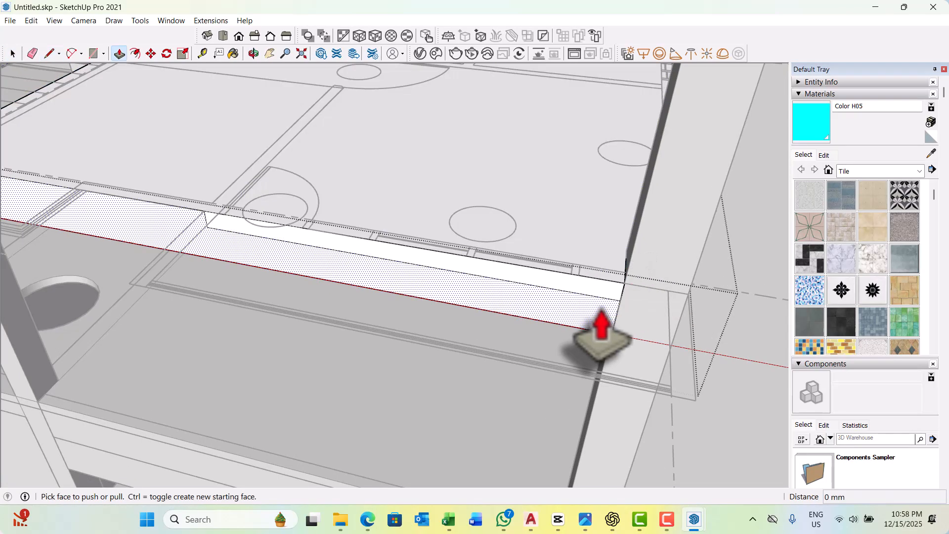
scroll(602, 312, up, 1)
click(587, 286)
scroll(538, 293, down, 3)
middle_drag(538, 294, 514, 297)
middle_drag(602, 411, 483, 353)
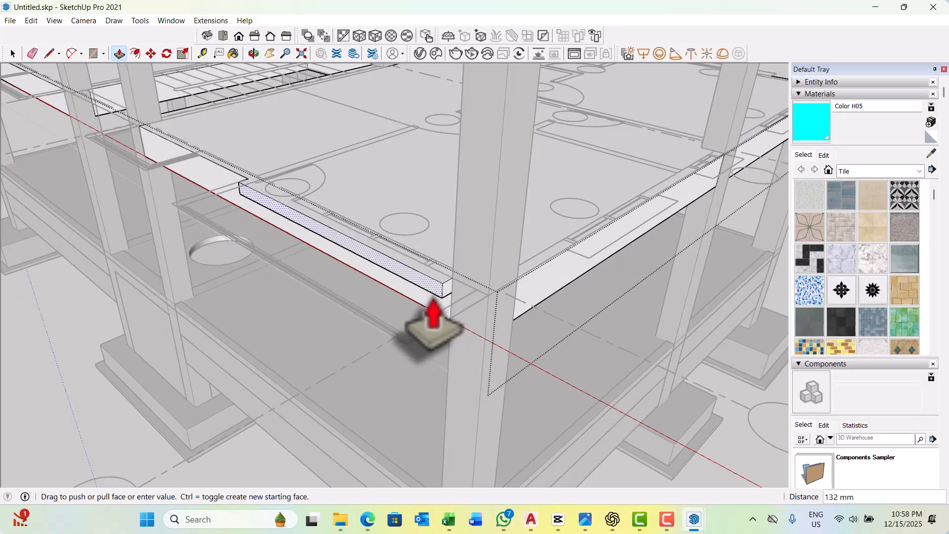
scroll(425, 316, up, 1)
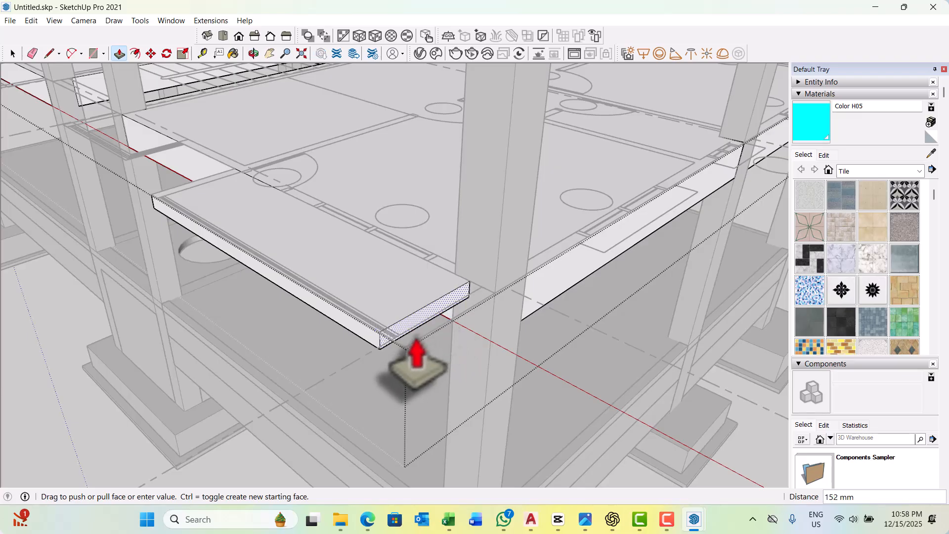
click(405, 347)
Outline a second thin strip 1625 mm long on the same beam face, from the plan's small projection to the middle column.
scroll(435, 375, down, 3)
middle_drag(434, 381, 328, 341)
scroll(252, 189, up, 8)
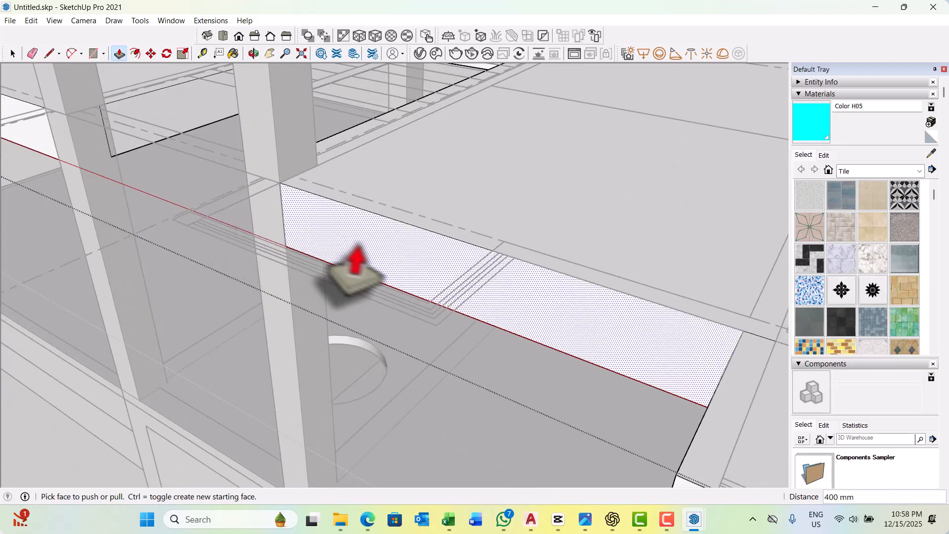
scroll(445, 257, up, 2)
scroll(497, 292, up, 1)
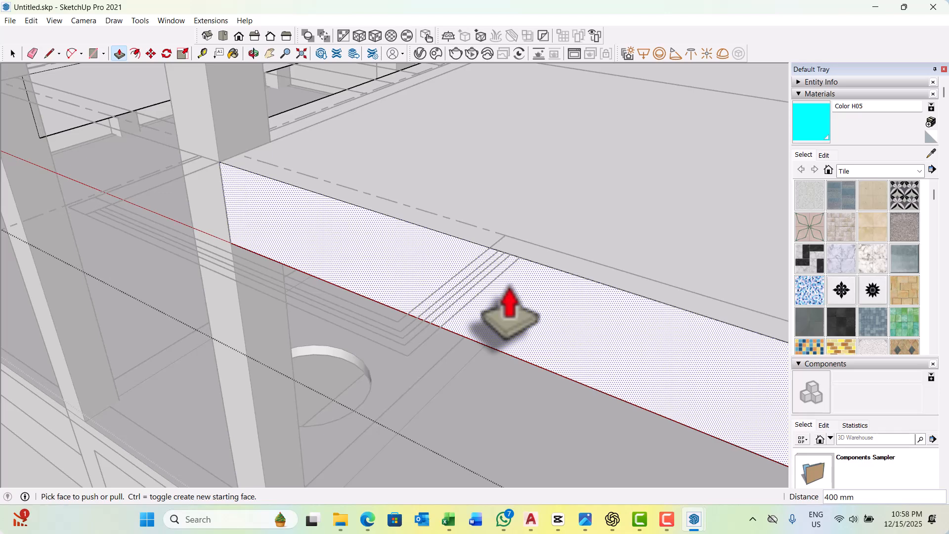
key(l)
scroll(514, 270, up, 1)
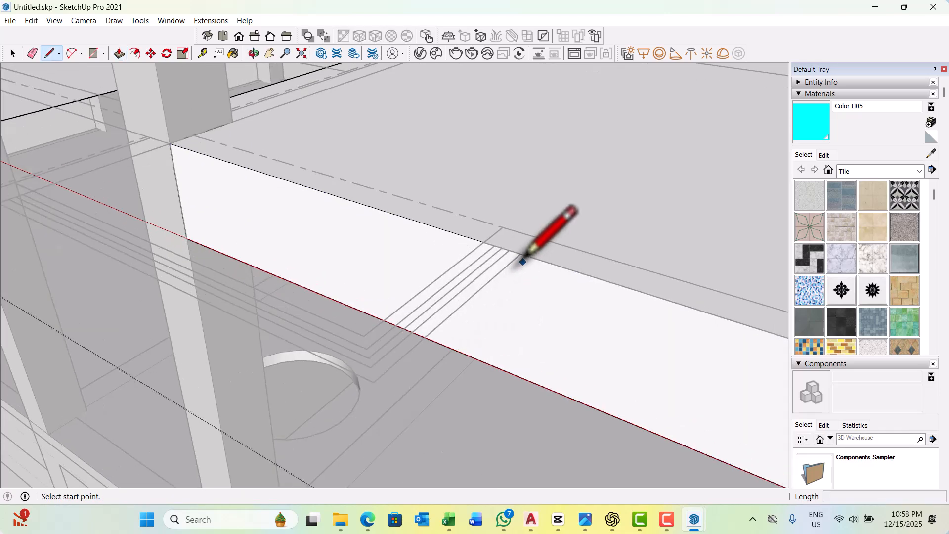
click(516, 296)
scroll(474, 284, down, 2)
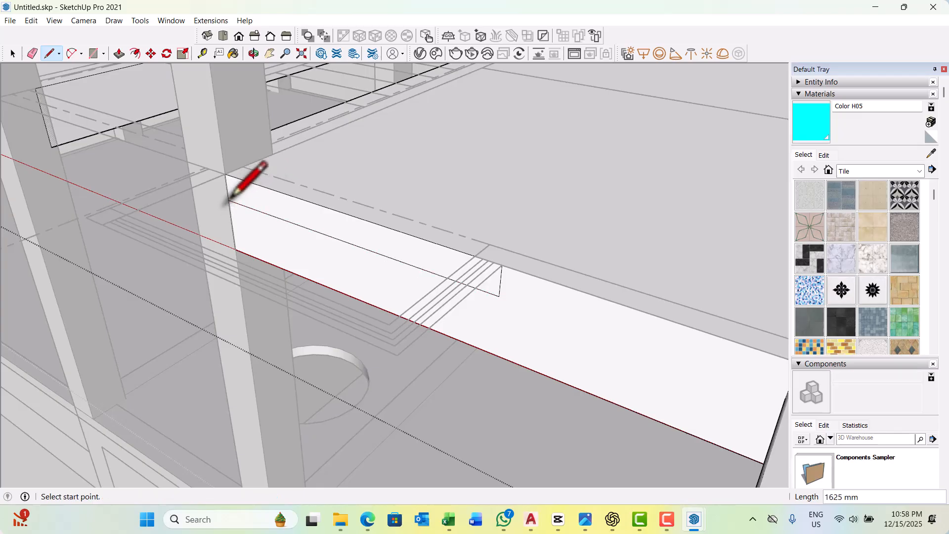
Push/Pull the second strip 725 mm outward to the plan's outline, forming the small slab projection beside the middle column.
key(p)
click(354, 233)
scroll(366, 247, down, 2)
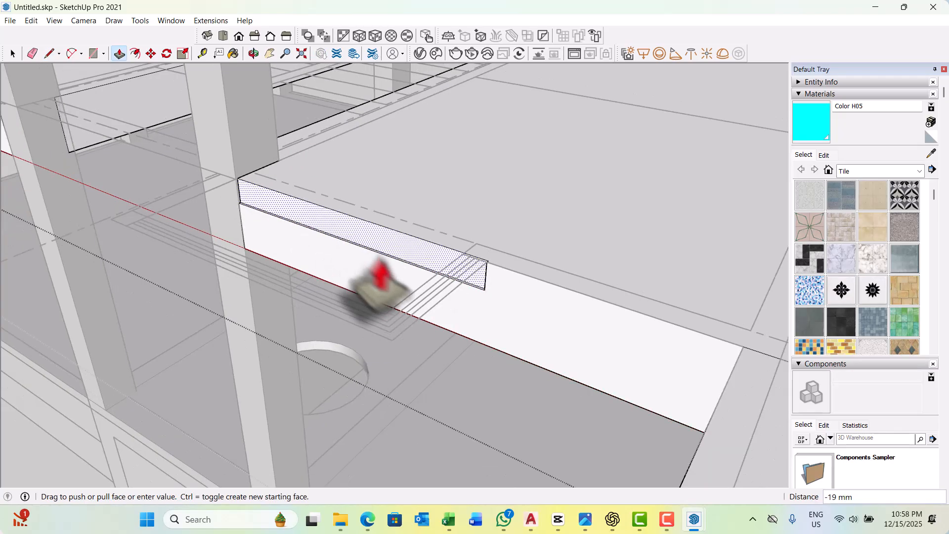
click(389, 328)
scroll(466, 297, down, 3)
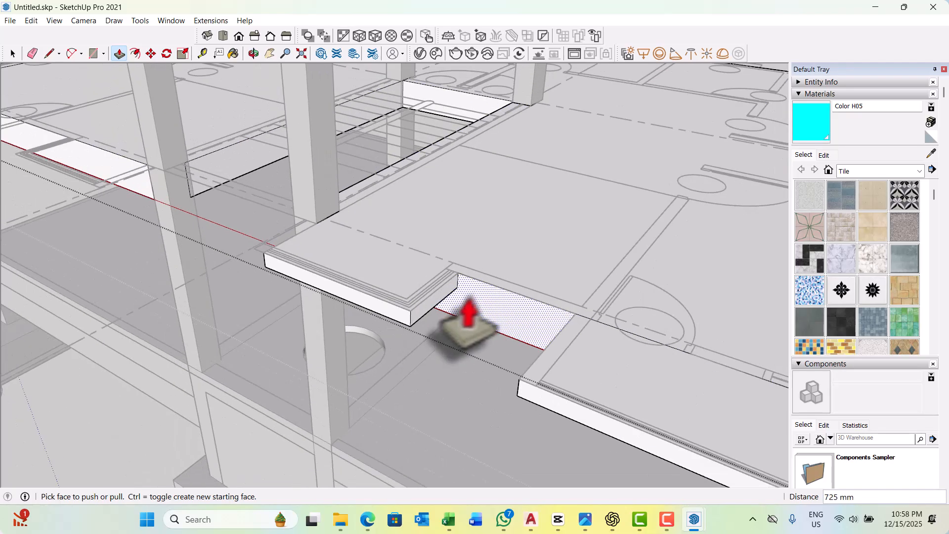
middle_drag(291, 306, 574, 321)
scroll(303, 228, down, 2)
scroll(701, 197, up, 4)
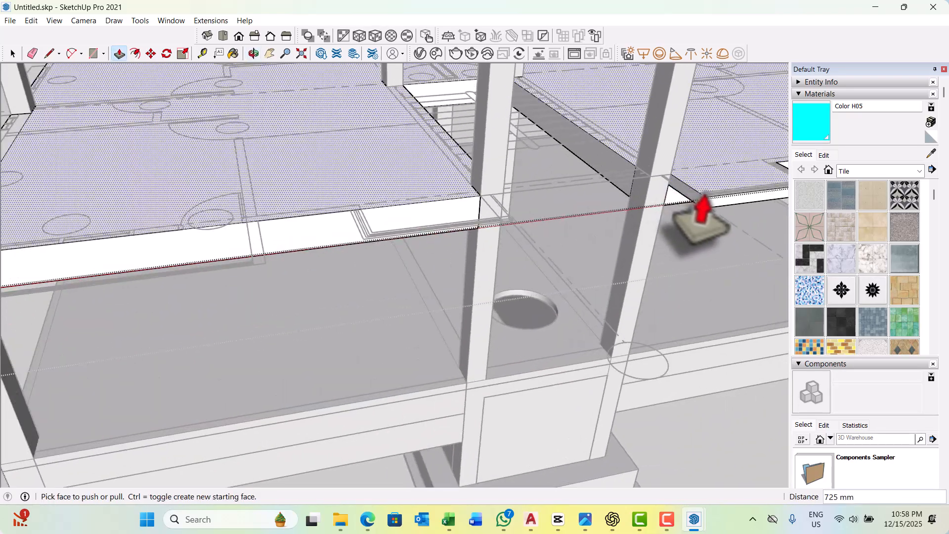
Push/Pull the end face of the small slab projection 125 mm toward the middle bay's column.
middle_drag(676, 212, 641, 235)
scroll(610, 329, up, 3)
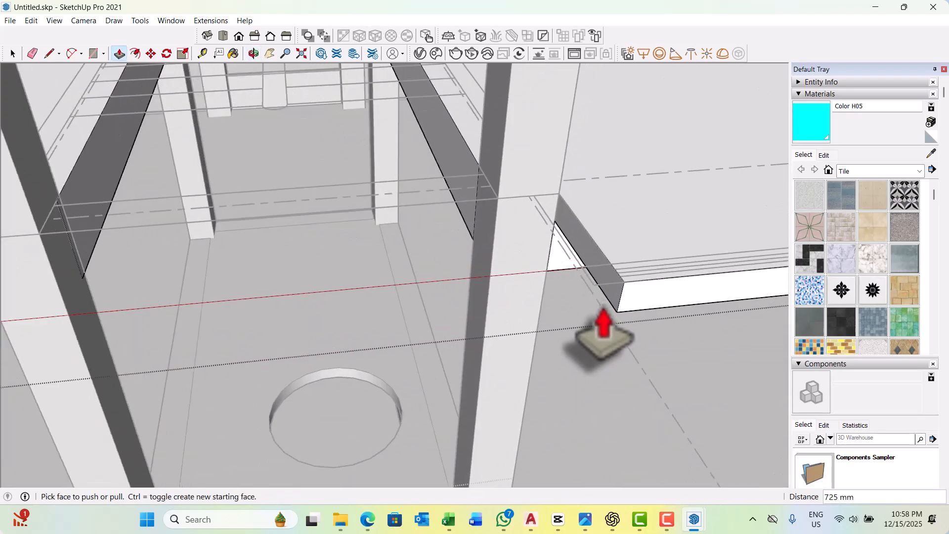
text(125)
key(Return)
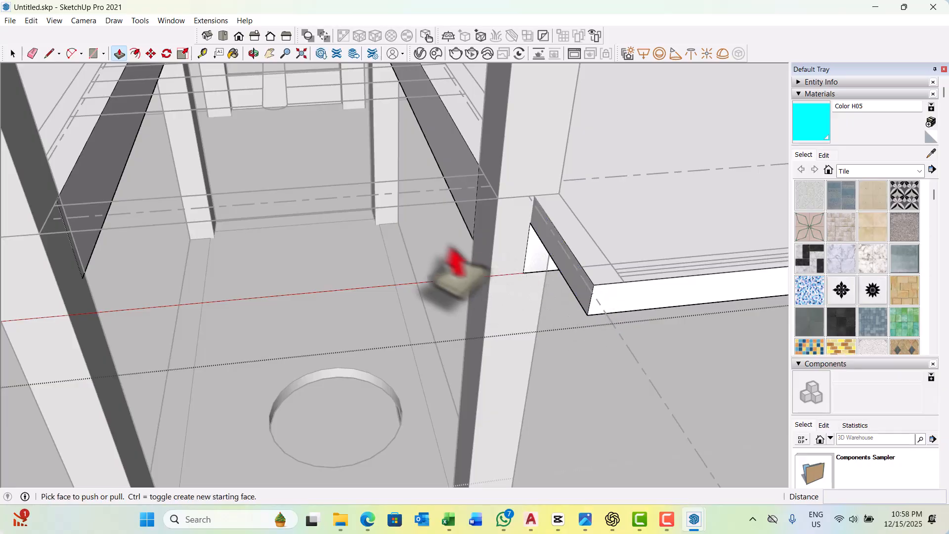
Outline a matching thin strip 1625 mm long on the beam face across the middle bay, from the plan's small projection to the column.
scroll(502, 275, down, 5)
middle_drag(480, 321, 296, 329)
scroll(182, 275, up, 4)
key(space)
scroll(260, 245, up, 2)
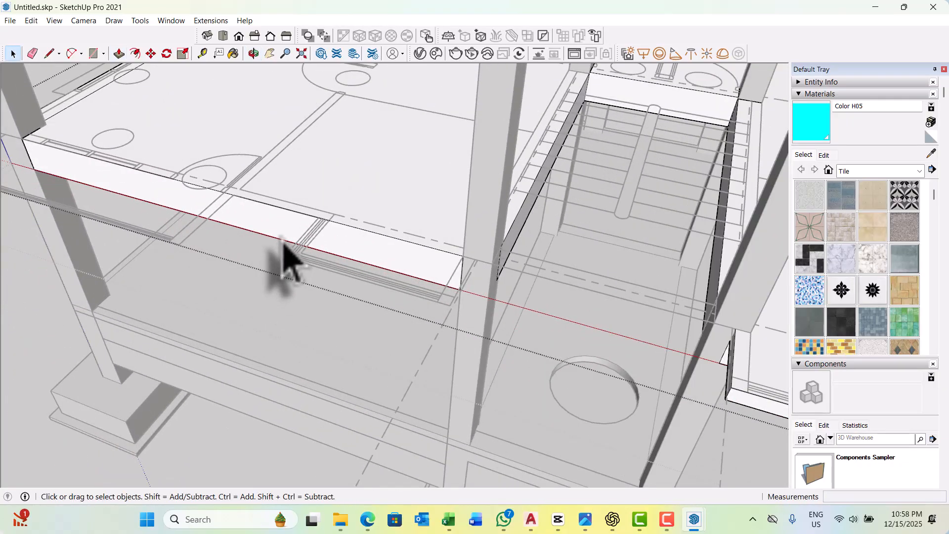
scroll(283, 240, up, 1)
middle_drag(337, 258, 534, 230)
middle_drag(341, 244, 497, 249)
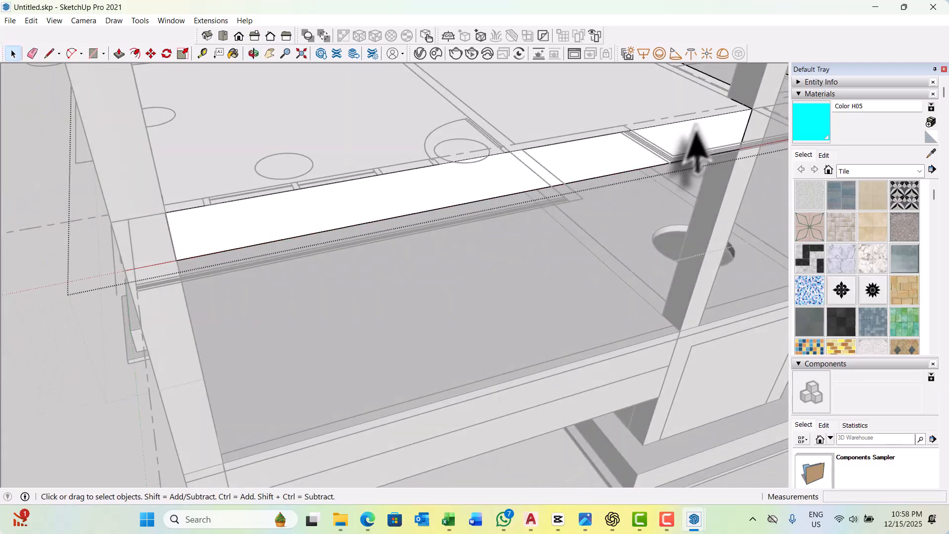
scroll(696, 131, up, 3)
key(l)
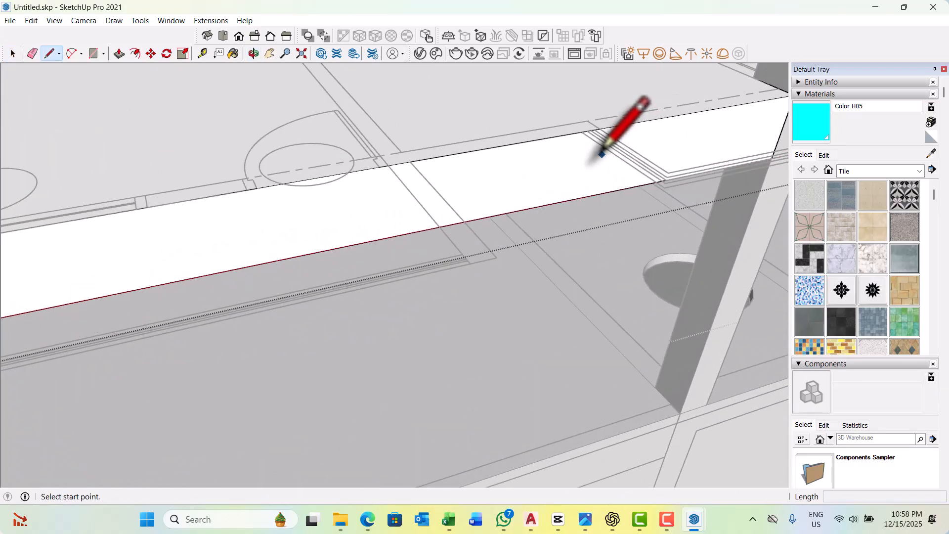
scroll(592, 133, up, 2)
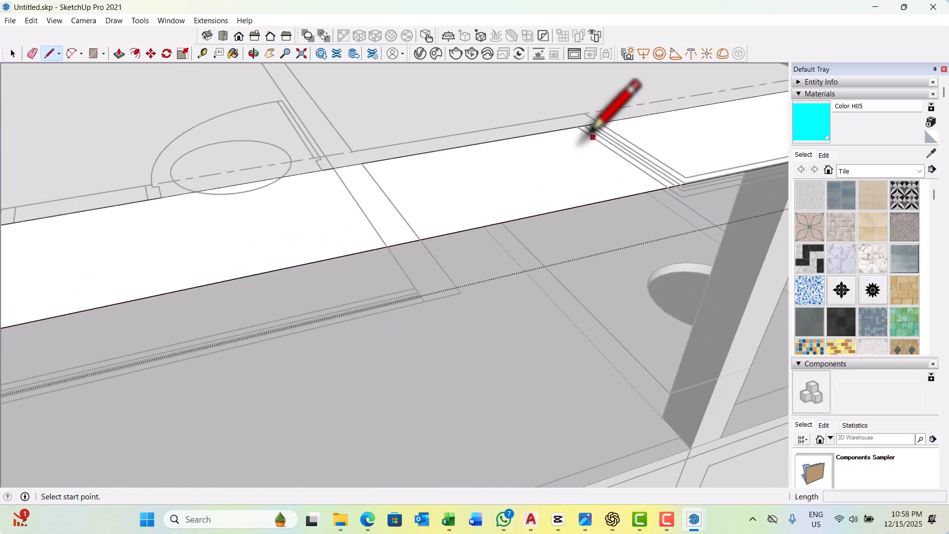
click(573, 155)
scroll(369, 193, down, 4)
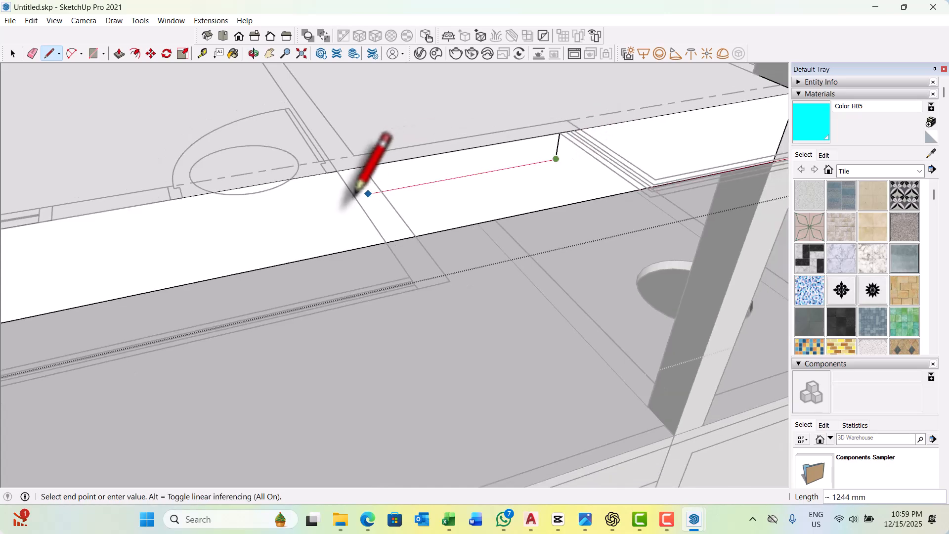
mouse_move(483, 201)
middle_down()
mouse_move(377, 198)
mouse_move(389, 204)
mouse_move(309, 180)
middle_up()
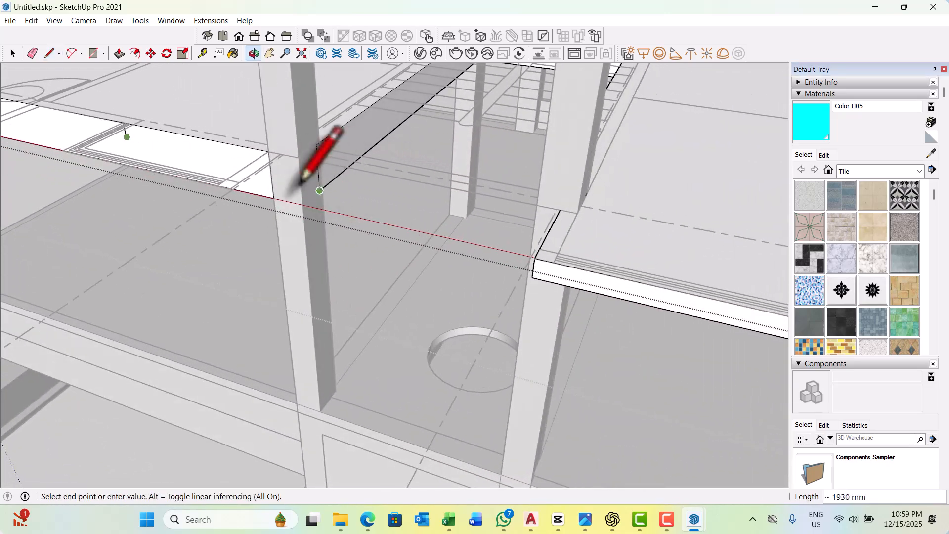
scroll(276, 170, up, 2)
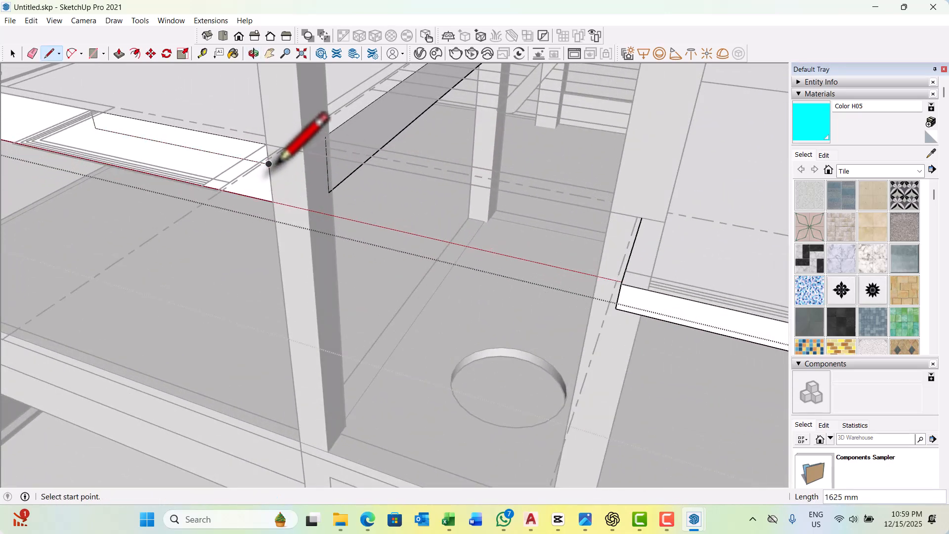
Push/Pull this strip outward to the plan's outline, extend its end face past the column, and close the floor group.
key(p)
drag(236, 148, 218, 193)
scroll(213, 204, up, 1)
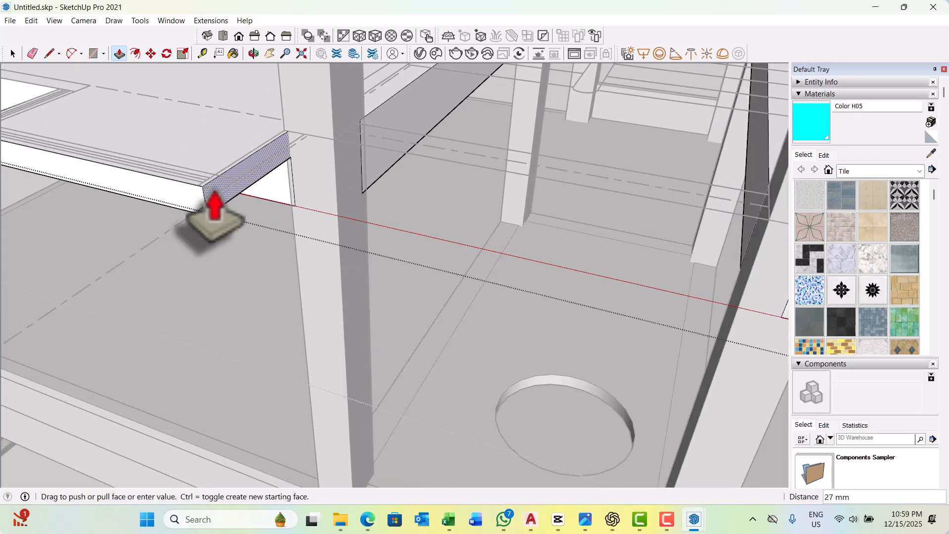
click(220, 191)
scroll(375, 218, down, 7)
middle_drag(338, 212, 488, 251)
key(space)
click(462, 275)
Reopen the floor group and outline a thin strip 3150 mm long along the beam's top, from the plan's wall line to the corner column.
scroll(261, 217, up, 3)
middle_drag(349, 230, 239, 215)
scroll(316, 213, up, 1)
middle_drag(439, 254, 339, 250)
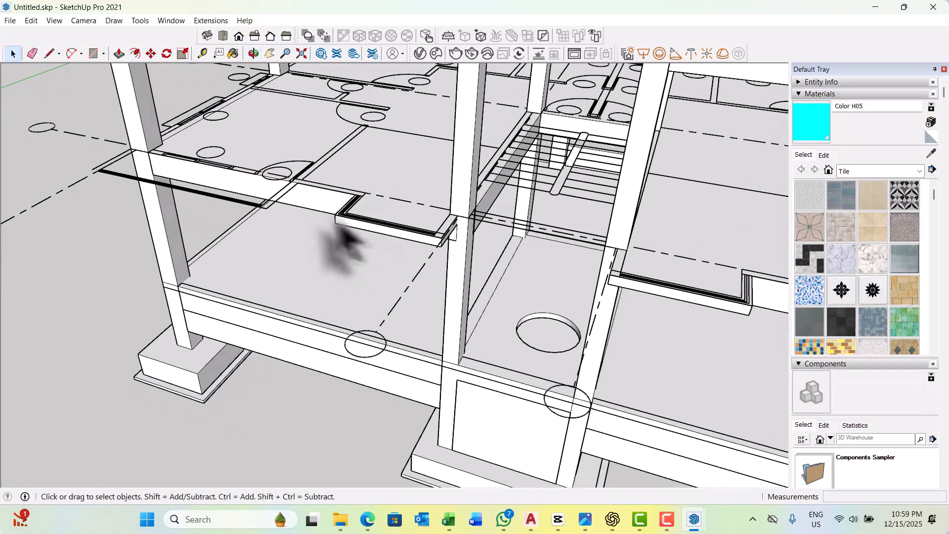
scroll(213, 197, up, 2)
scroll(200, 179, up, 1)
triple_click(199, 179)
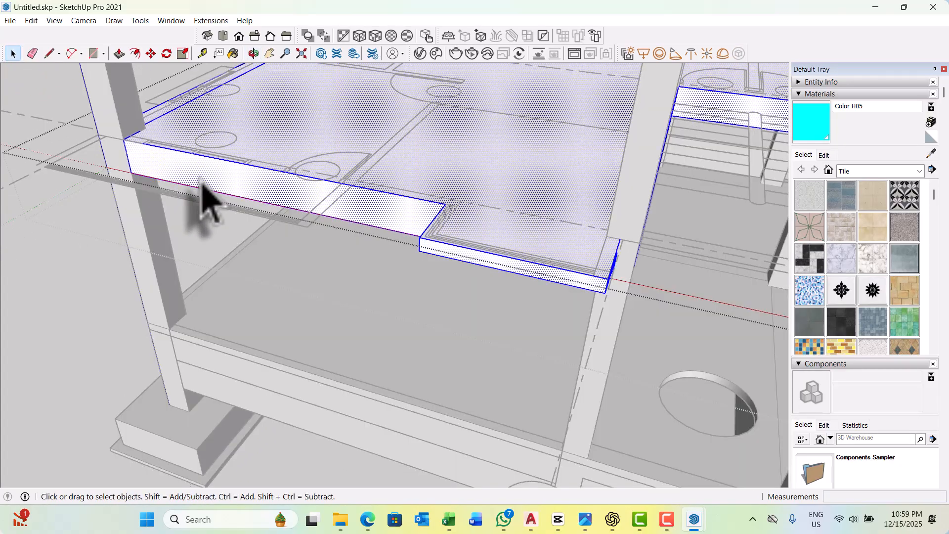
key(l)
scroll(317, 180, up, 2)
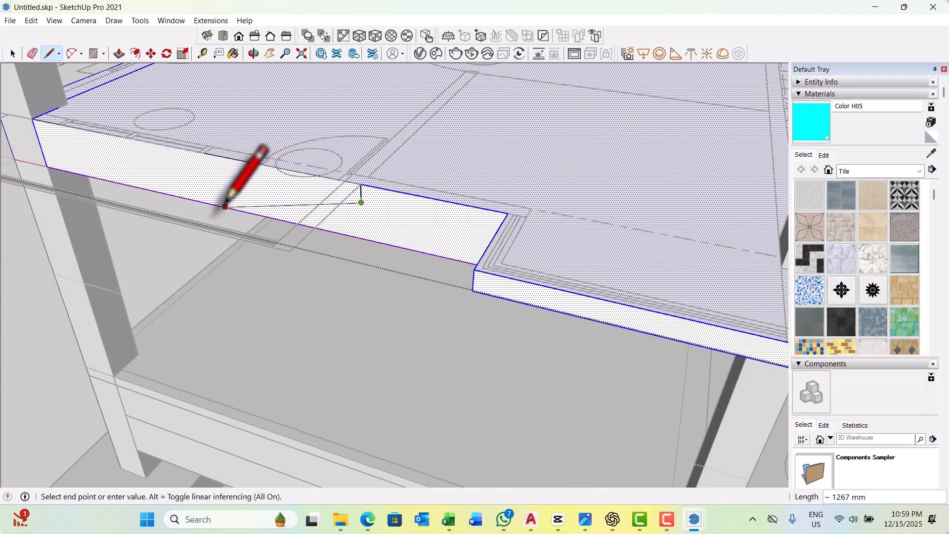
middle_drag(225, 206, 360, 202)
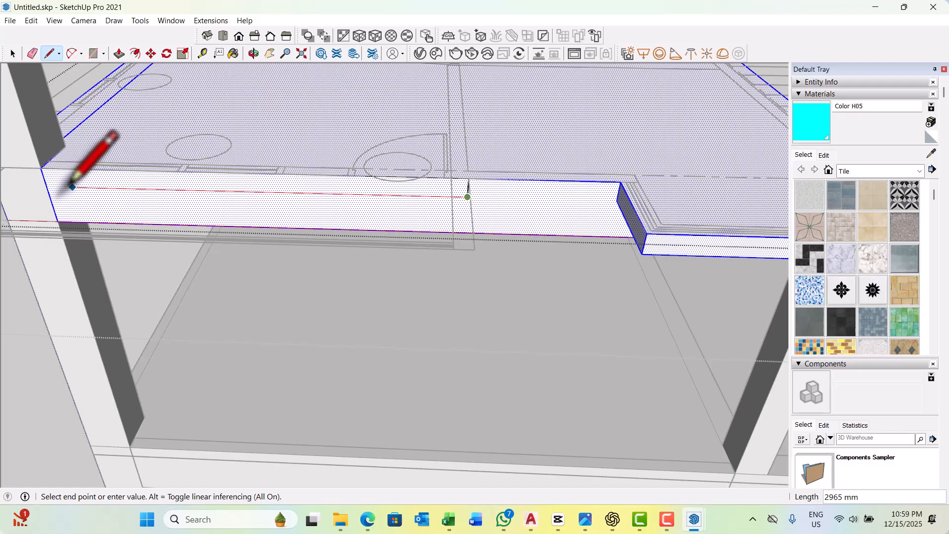
click(46, 186)
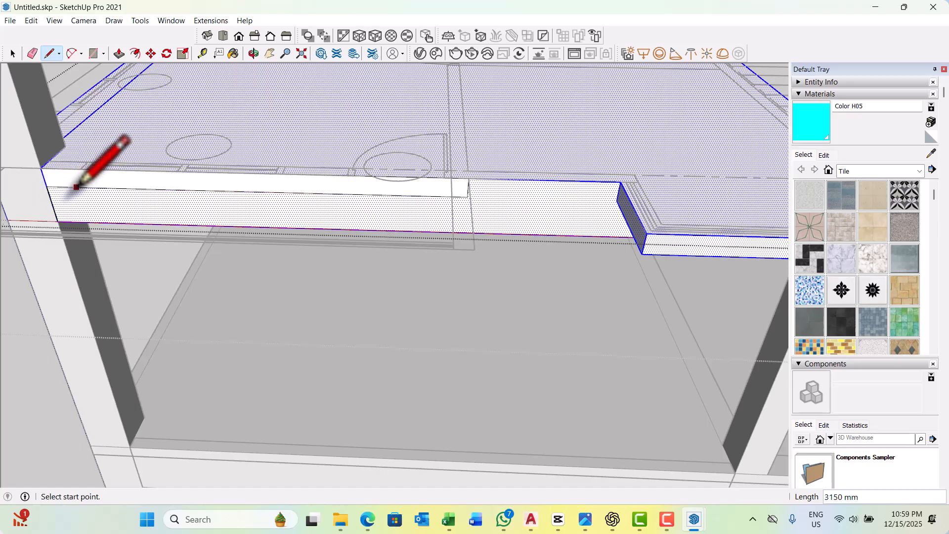
Push/Pull the 3150 mm strip outward to the plan's outer line to form the corner slab projection.
key(p)
click(223, 214)
middle_drag(223, 214, 368, 243)
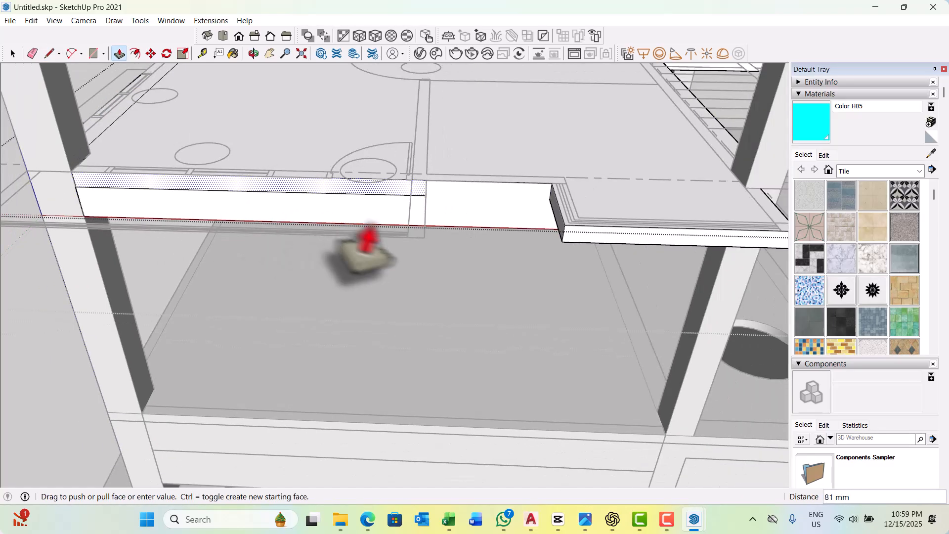
click(422, 259)
Try to extend the corner projection's end face 400 mm past the corner column, and undo it.
mouse_move(422, 259)
middle_down()
mouse_move(394, 286)
mouse_move(243, 302)
mouse_move(329, 282)
mouse_move(447, 313)
mouse_move(464, 333)
mouse_move(463, 299)
mouse_move(483, 271)
middle_up()
scroll(491, 201, up, 3)
click(539, 182)
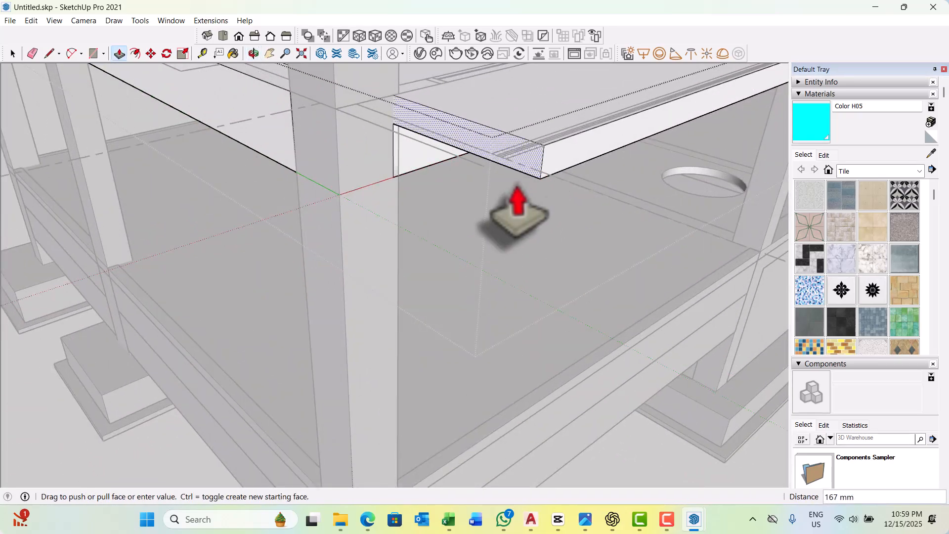
middle_drag(517, 188, 423, 254)
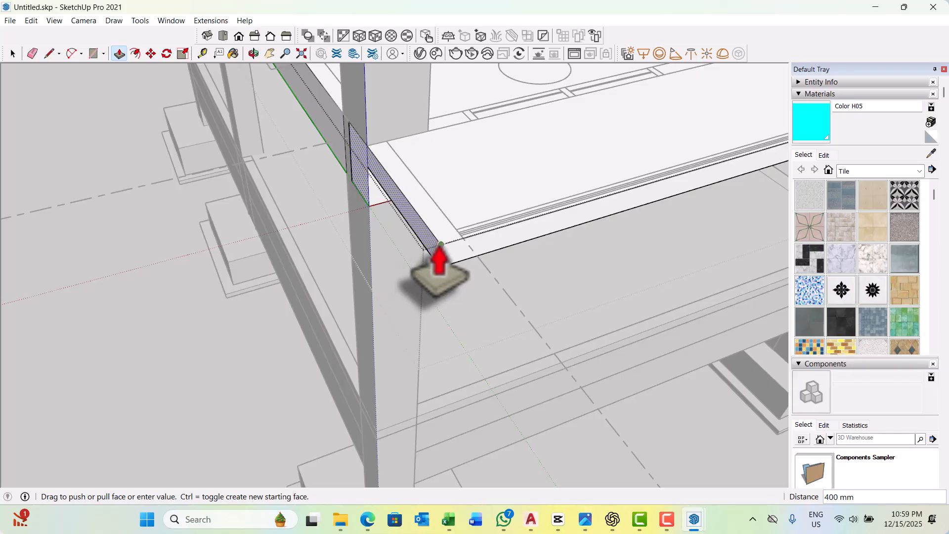
click(440, 246)
key(ctrl+z)
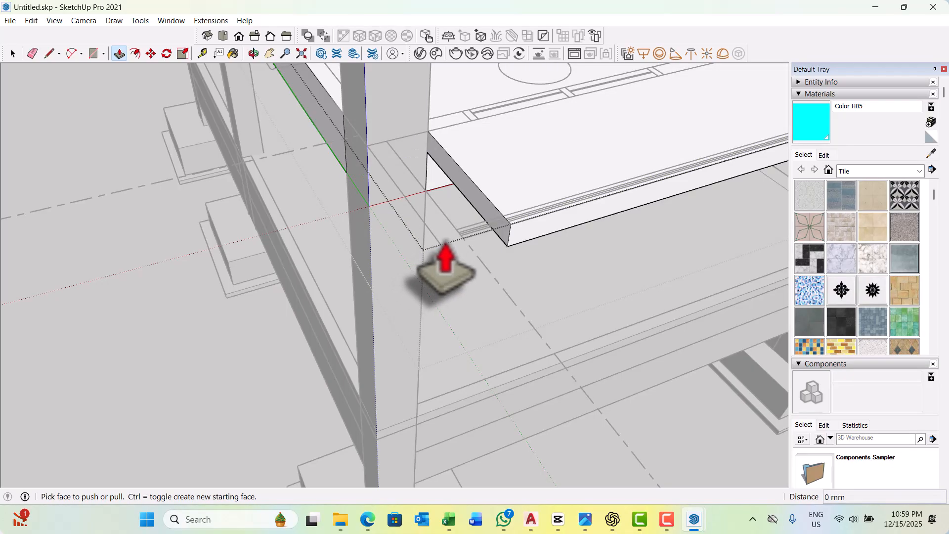
Separate the projection's end face from the beam with a 150 mm line at the corner column, and Push/Pull it outward 400 mm.
middle_drag(475, 277, 451, 195)
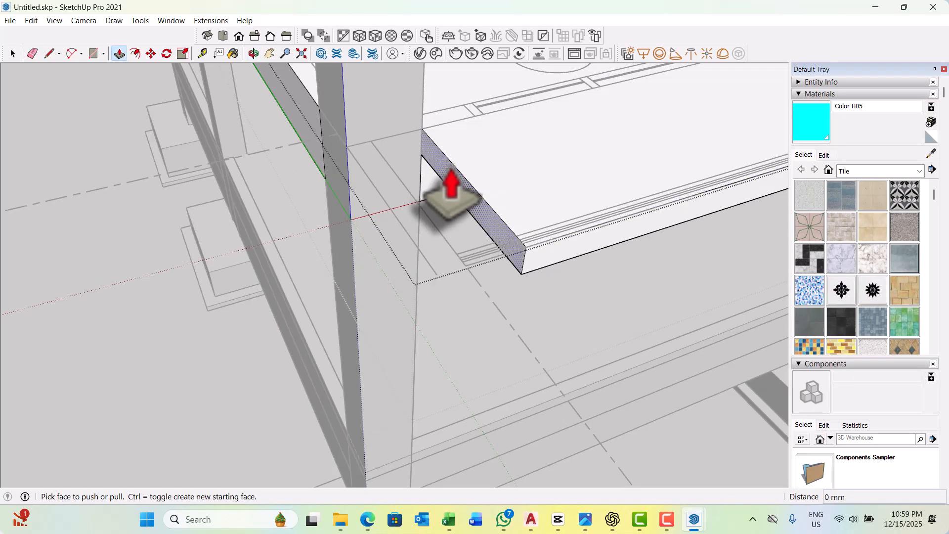
key(l)
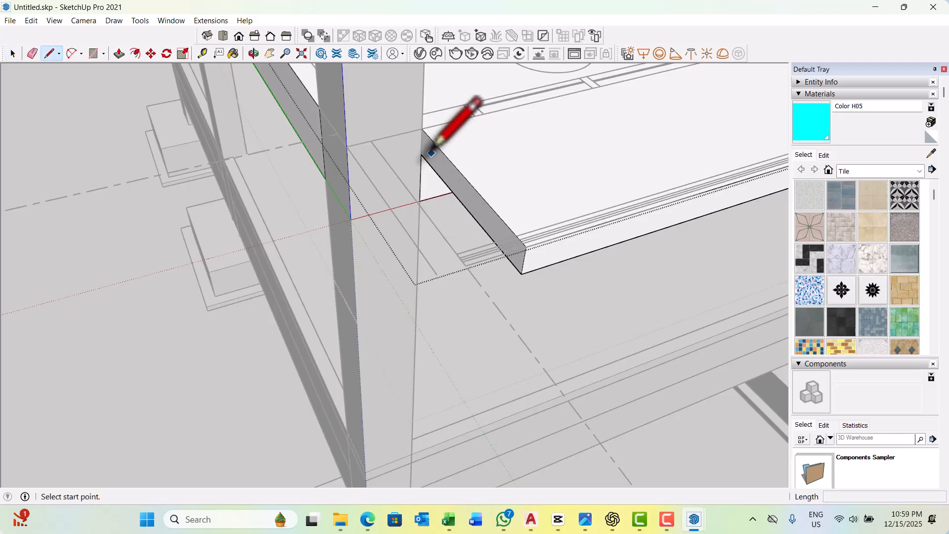
click(422, 129)
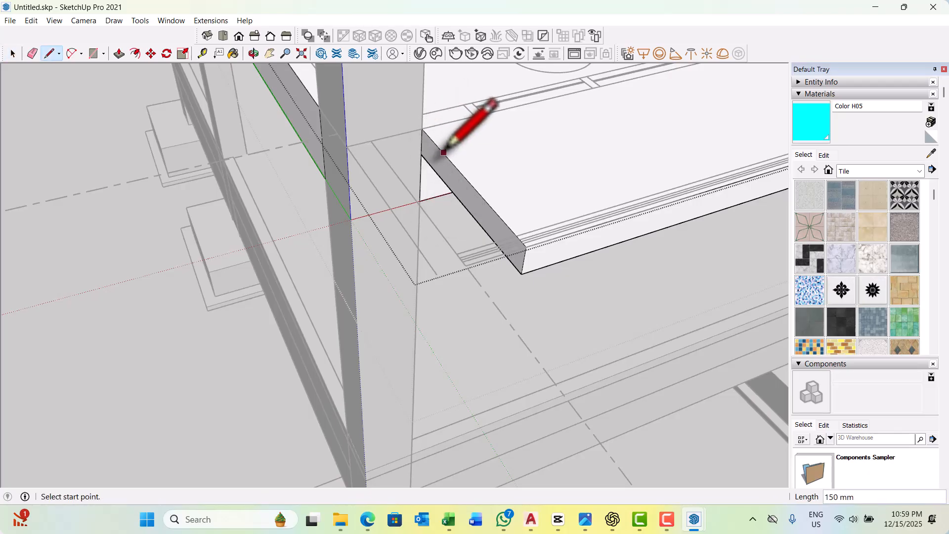
key(p)
click(450, 193)
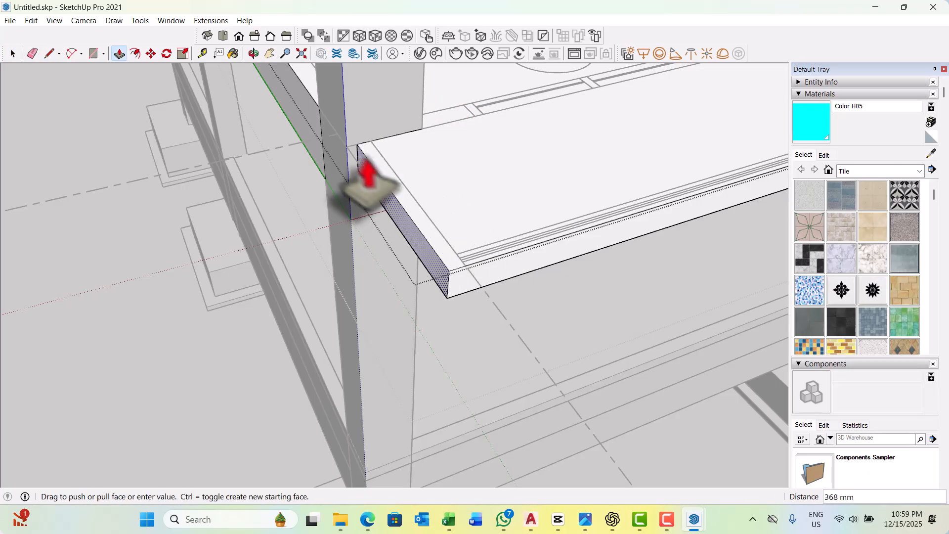
click(348, 149)
scroll(139, 218, down, 4)
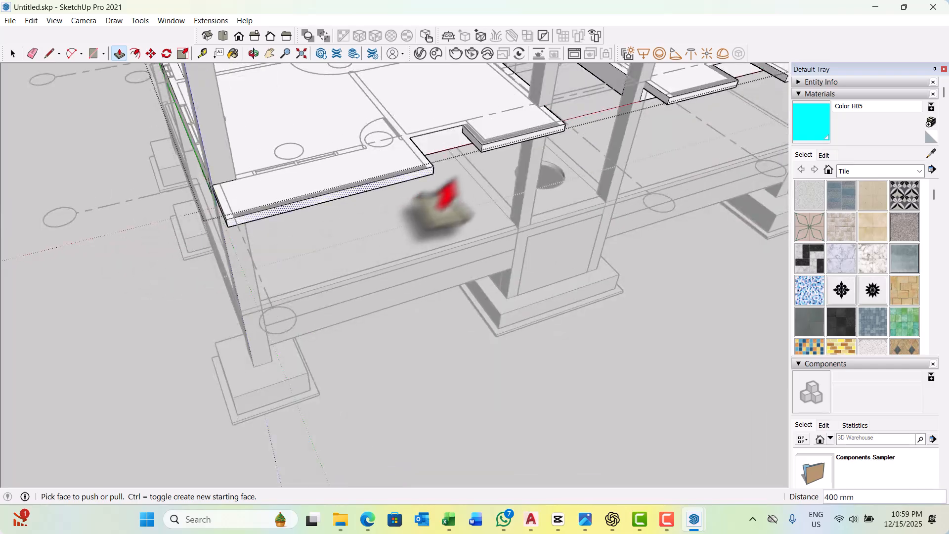
middle_drag(447, 186, 488, 250)
key(space)
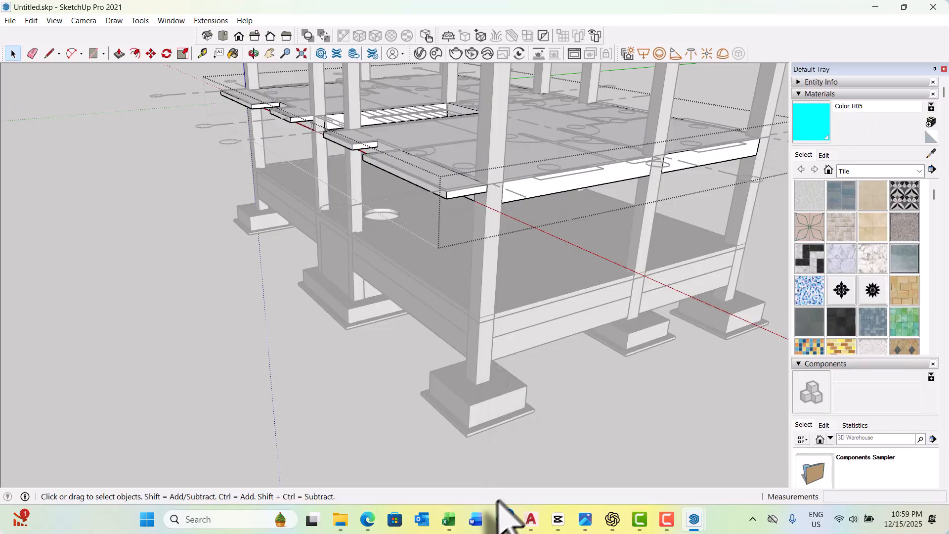
click(339, 482)
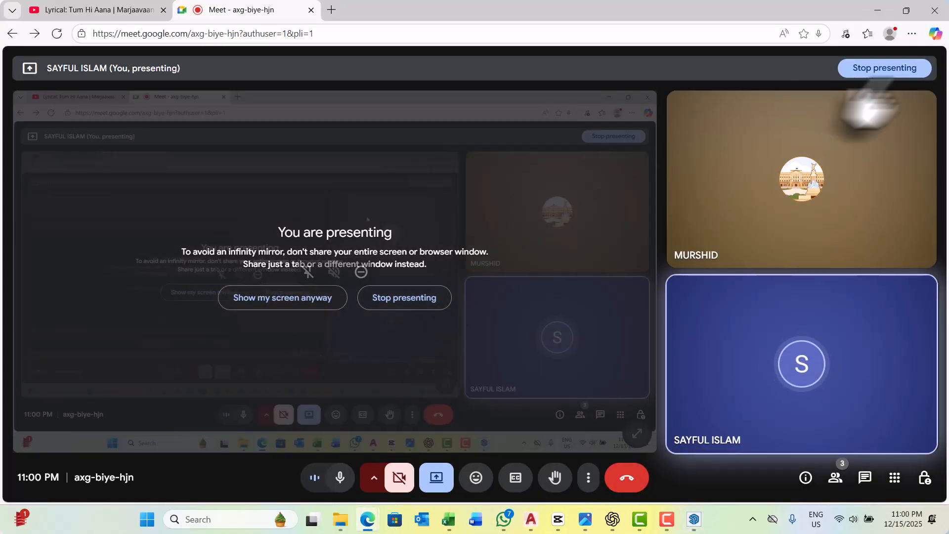
click(877, 10)
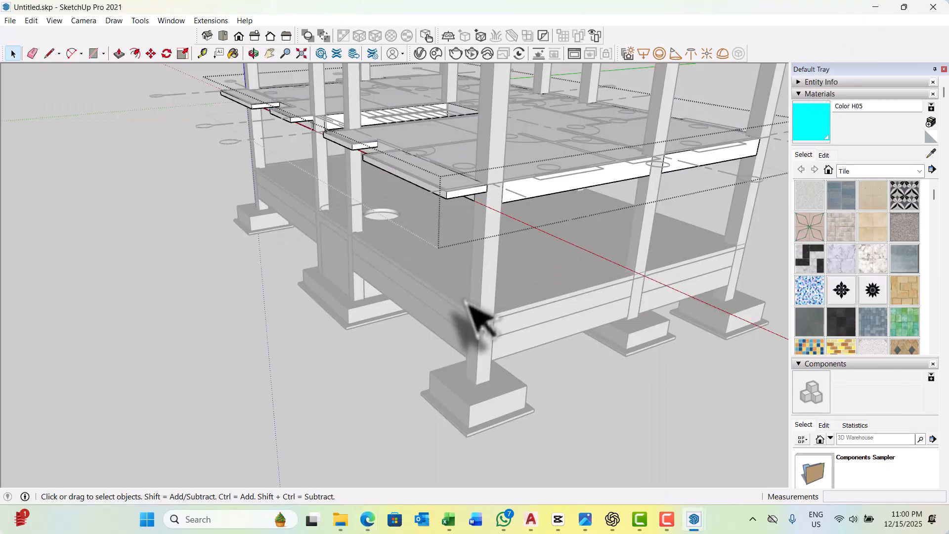
Examine the extended floor's slab projections and outer edges from several sides of the frame.
mouse_move(418, 368)
middle_down()
mouse_move(509, 339)
mouse_move(286, 297)
mouse_move(509, 265)
mouse_move(425, 217)
mouse_move(399, 254)
mouse_move(474, 271)
mouse_move(371, 272)
mouse_move(555, 282)
mouse_move(696, 262)
mouse_move(624, 292)
mouse_move(455, 287)
mouse_move(445, 282)
mouse_move(536, 282)
mouse_move(458, 254)
mouse_move(509, 239)
mouse_move(356, 239)
mouse_move(468, 232)
middle_up()
mouse_move(418, 292)
middle_down()
mouse_move(452, 271)
mouse_move(434, 271)
mouse_move(435, 297)
mouse_move(478, 284)
mouse_move(423, 282)
mouse_move(398, 302)
mouse_move(407, 334)
mouse_move(409, 275)
mouse_move(435, 276)
middle_up()
scroll(414, 307, up, 5)
scroll(430, 303, up, 3)
scroll(410, 242, up, 3)
scroll(401, 224, down, 5)
scroll(435, 318, down, 3)
middle_drag(435, 318, 331, 294)
scroll(422, 276, up, 3)
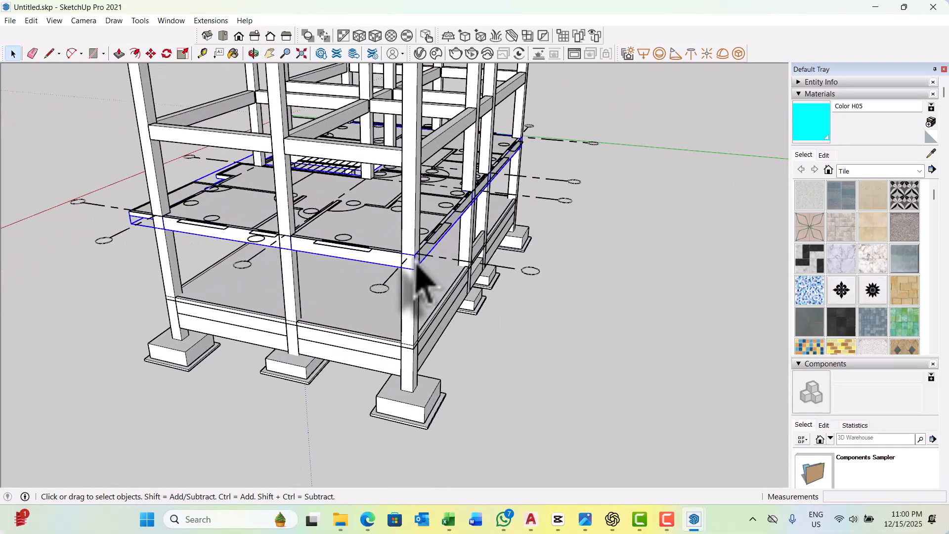
Copy the floor group 3000 mm straight up to the next storey and multiply the copy by three with *3.
middle_drag(422, 275, 392, 265)
scroll(393, 262, up, 2)
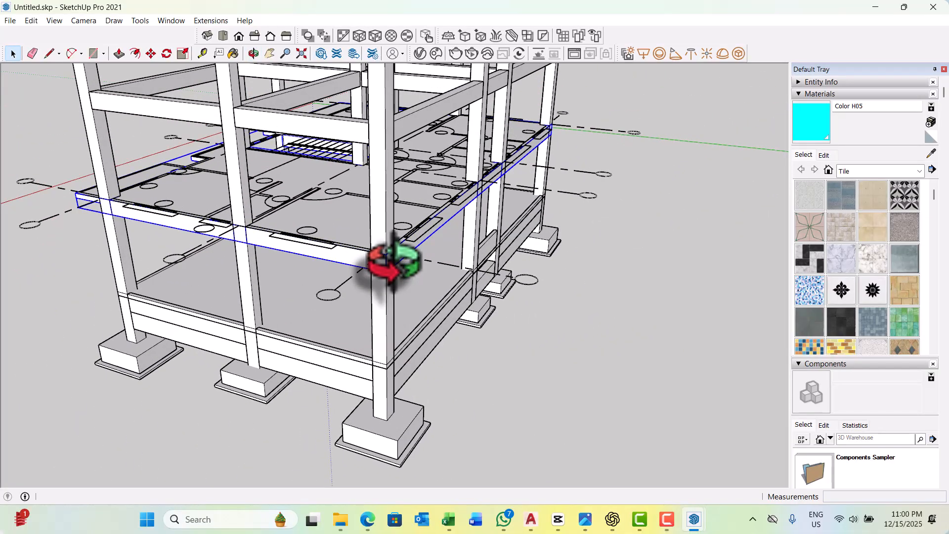
key(m)
scroll(391, 262, up, 3)
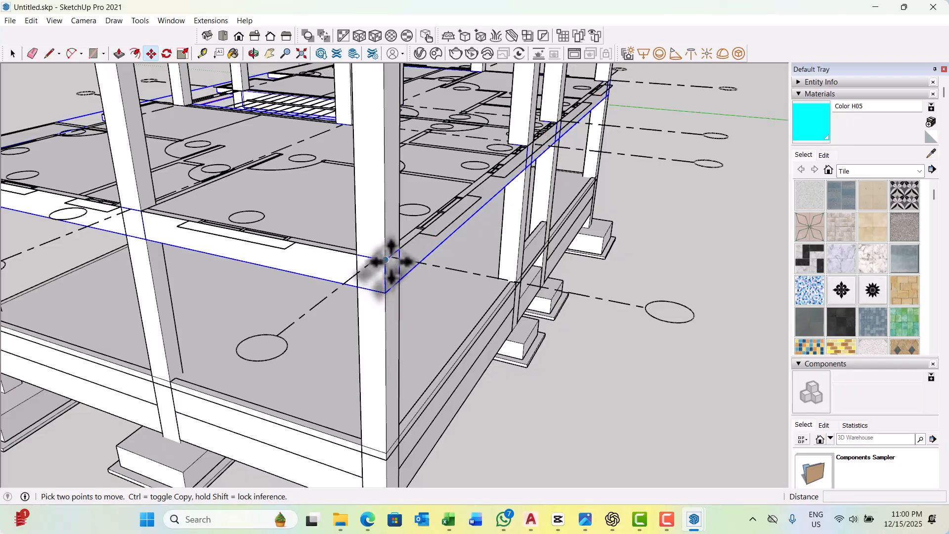
scroll(385, 249, down, 5)
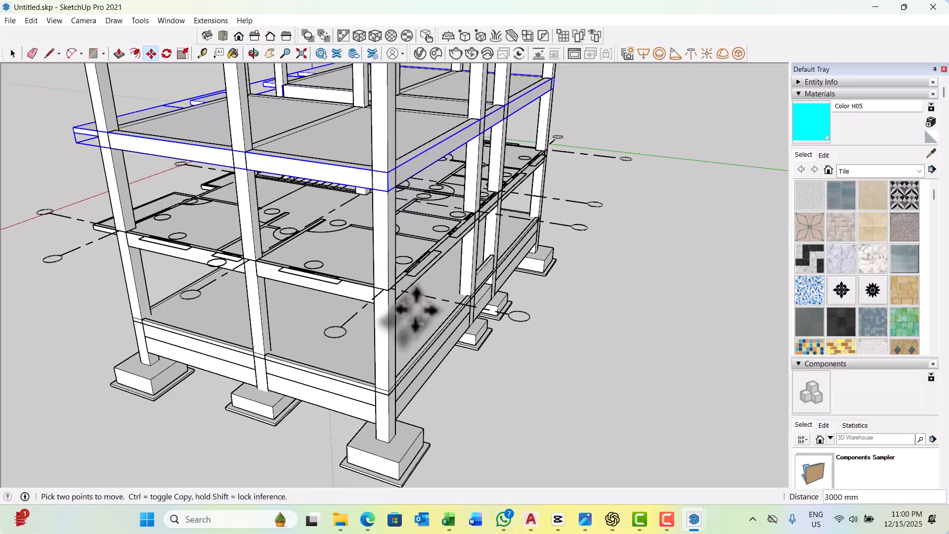
scroll(416, 324, down, 4)
scroll(371, 268, up, 2)
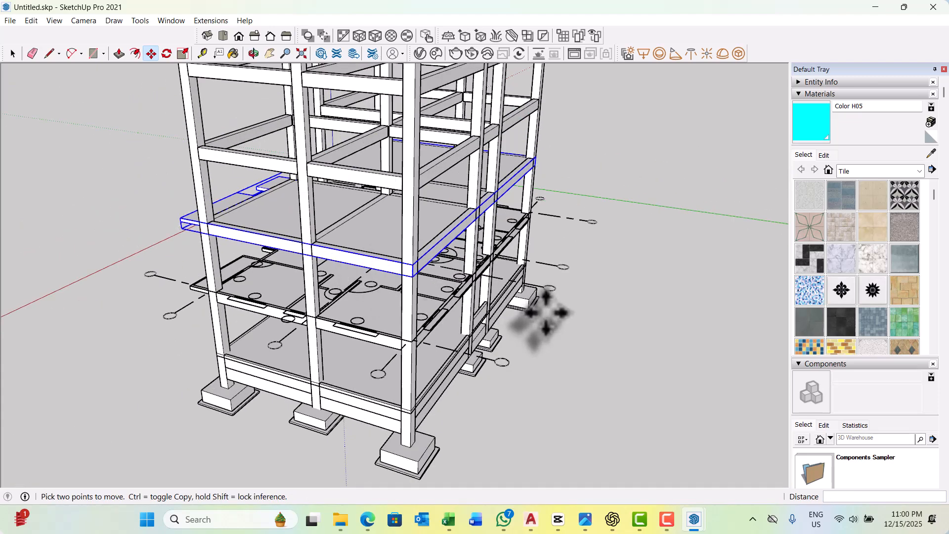
key(Return)
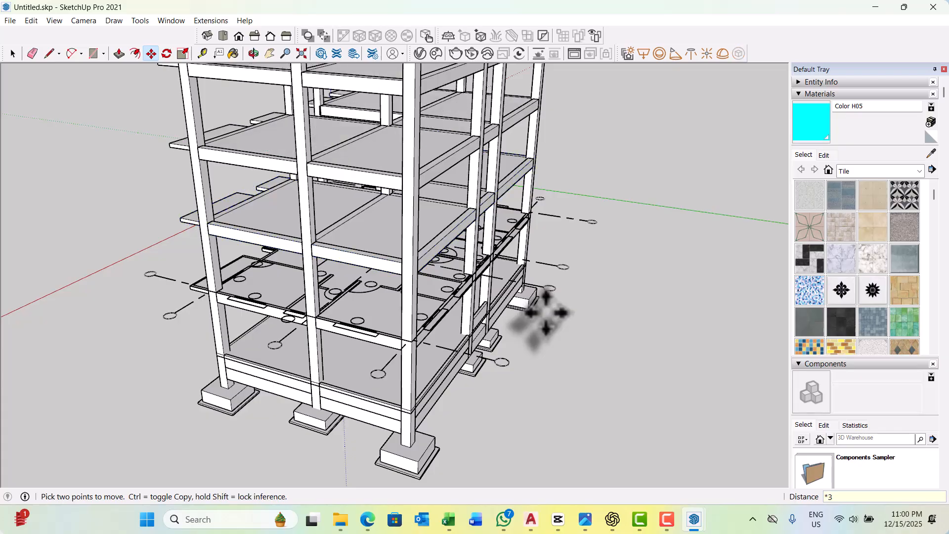
Delete the old beam frames overlapping the copied floors on the upper storeys, starting with the topmost one.
scroll(542, 322, down, 3)
key(space)
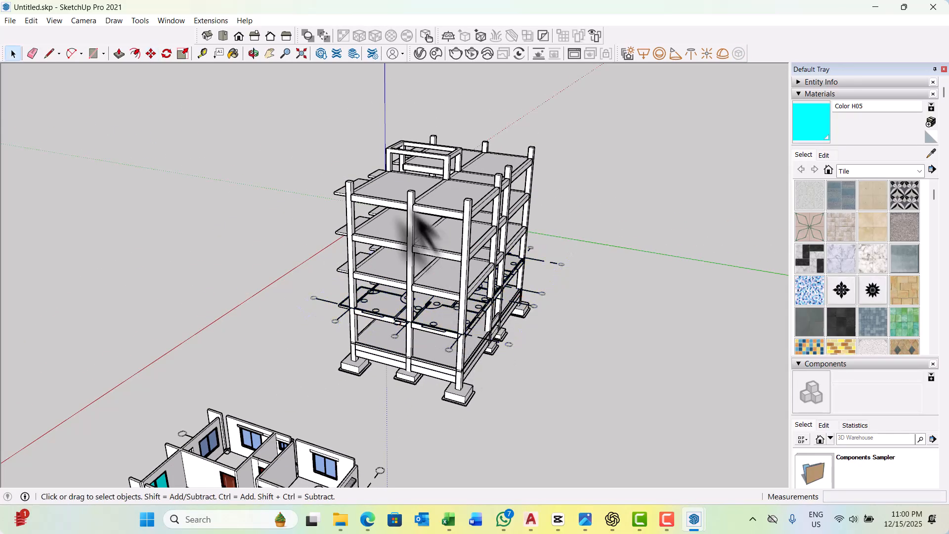
scroll(395, 227, up, 3)
click(404, 214)
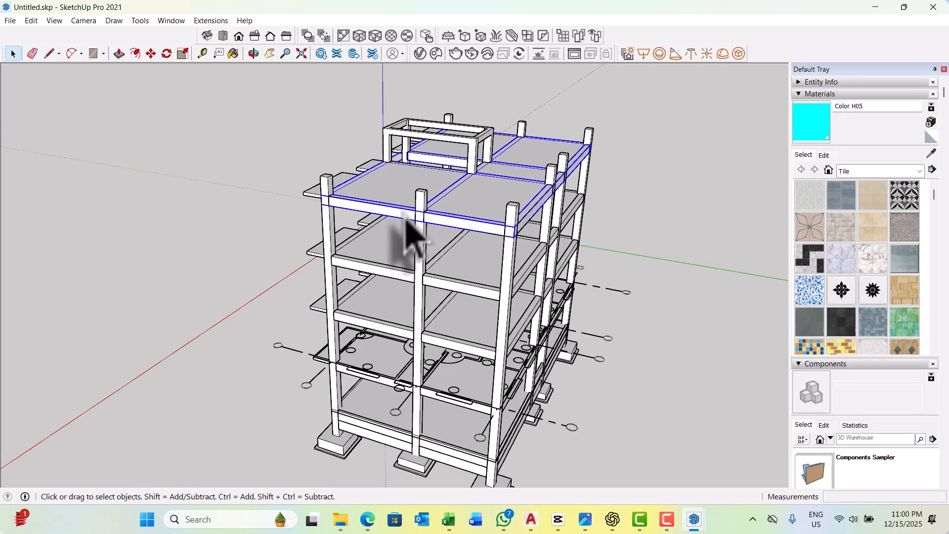
key(Delete)
click(393, 274)
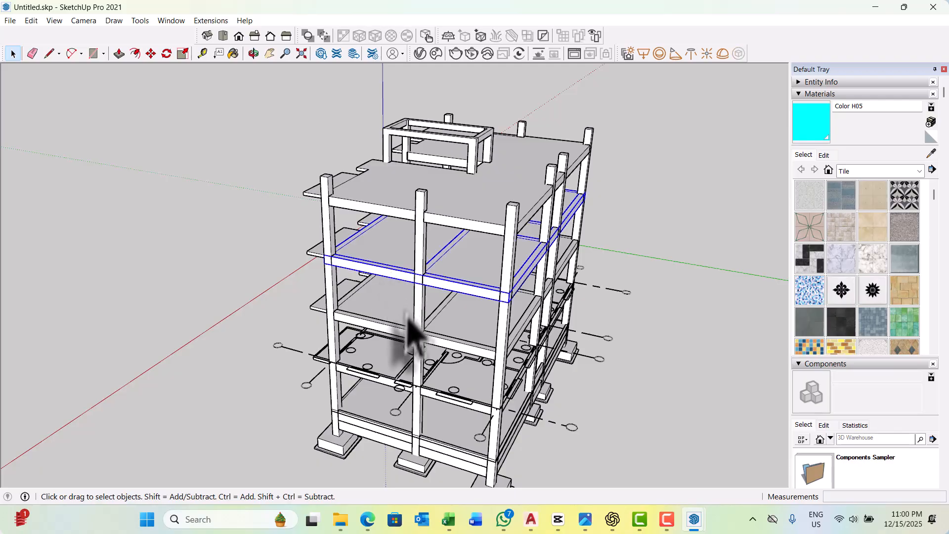
key(Delete)
Open the top floor's group and delete the edges dividing the slab from its projections.
scroll(405, 356, down, 5)
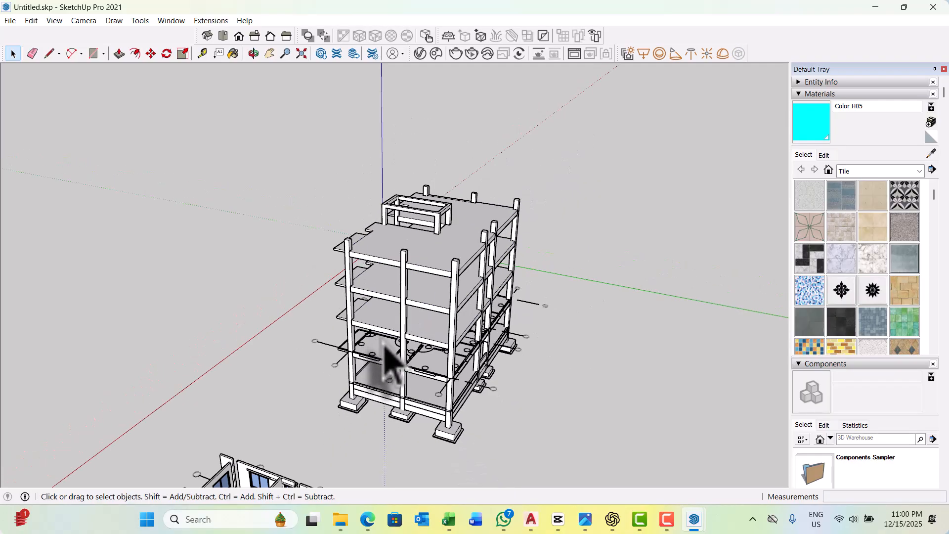
middle_drag(387, 360, 567, 296)
scroll(472, 240, up, 5)
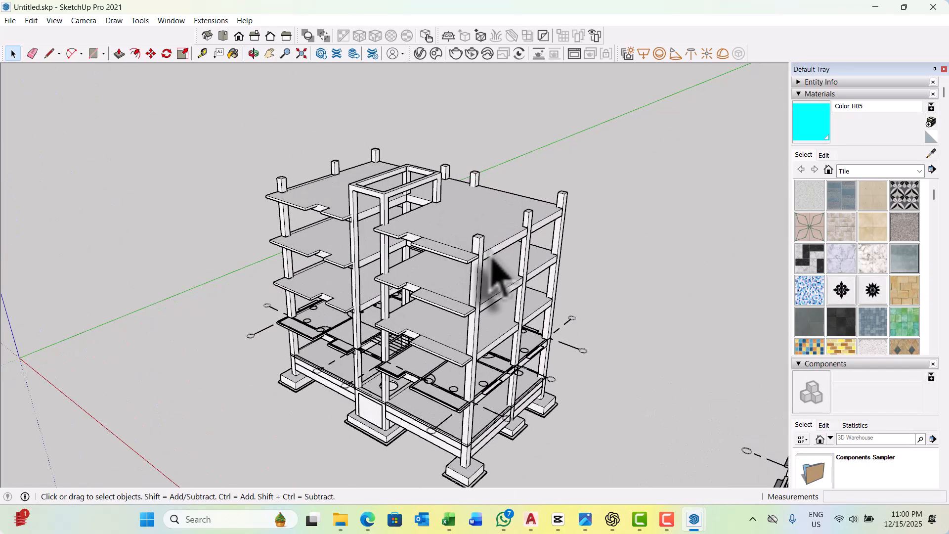
scroll(500, 304, up, 3)
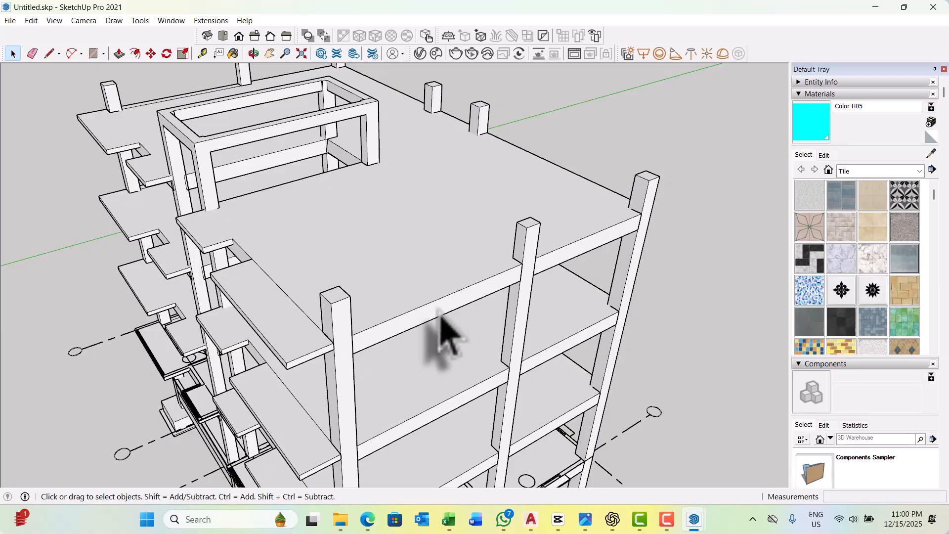
double_click(276, 288)
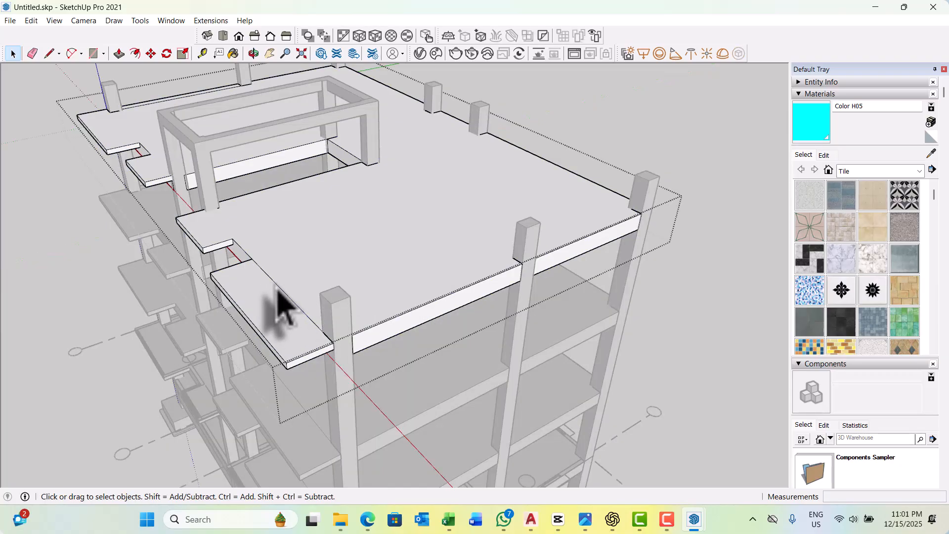
triple_click(277, 287)
click(278, 288)
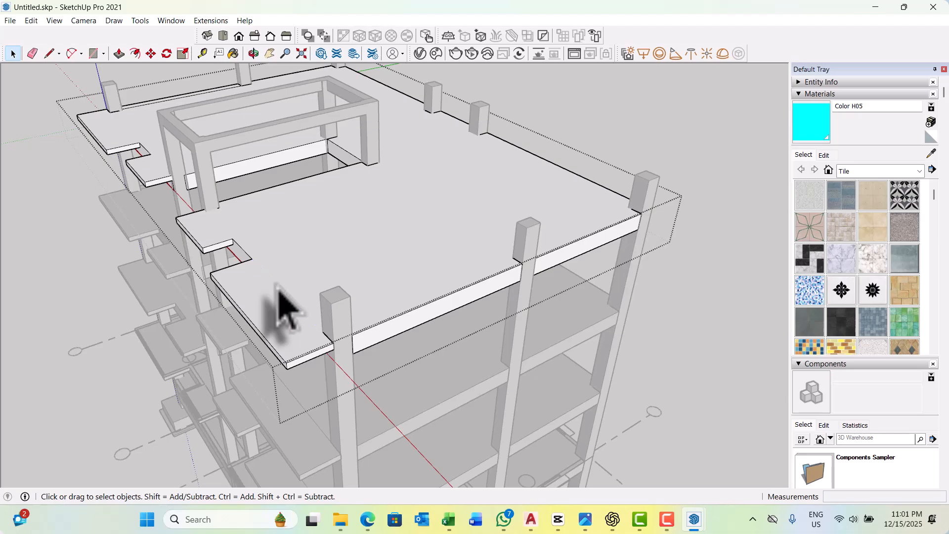
scroll(333, 314, down, 1)
middle_drag(335, 316, 431, 349)
scroll(431, 349, down, 1)
scroll(178, 214, up, 4)
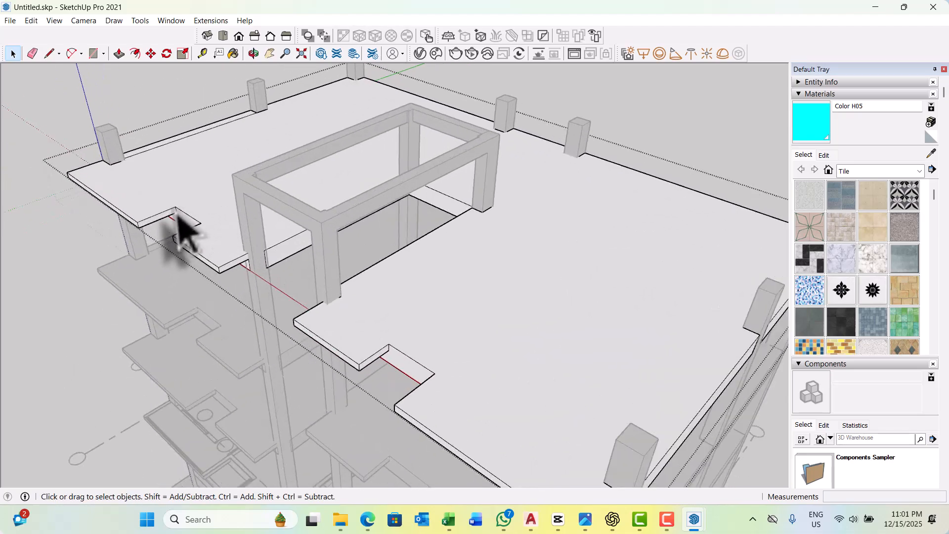
scroll(118, 147, up, 4)
scroll(139, 177, down, 3)
middle_drag(274, 247, 262, 220)
scroll(262, 220, up, 2)
scroll(267, 217, down, 6)
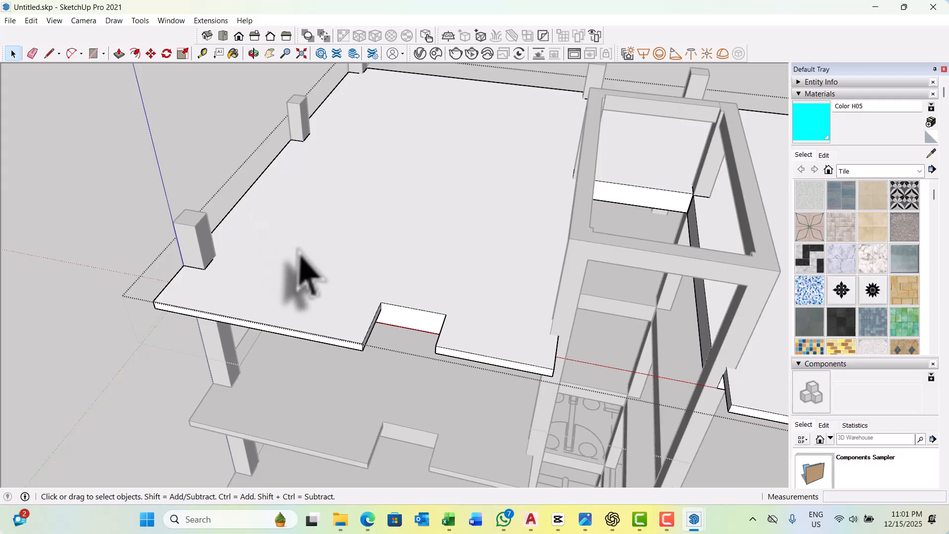
Open the floor group one storey below the top, remove the edge between its corner projection and slab, and close the group.
scroll(471, 339, up, 3)
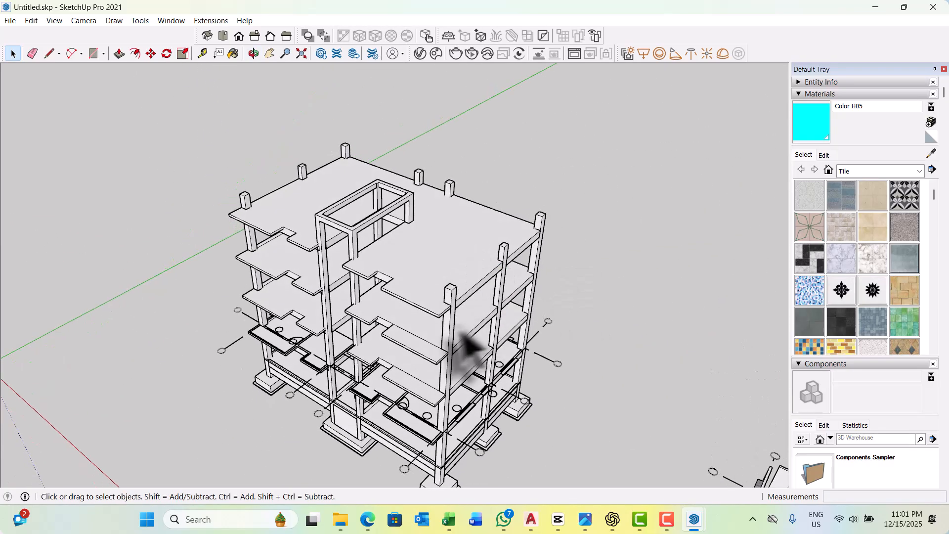
middle_drag(488, 335, 425, 341)
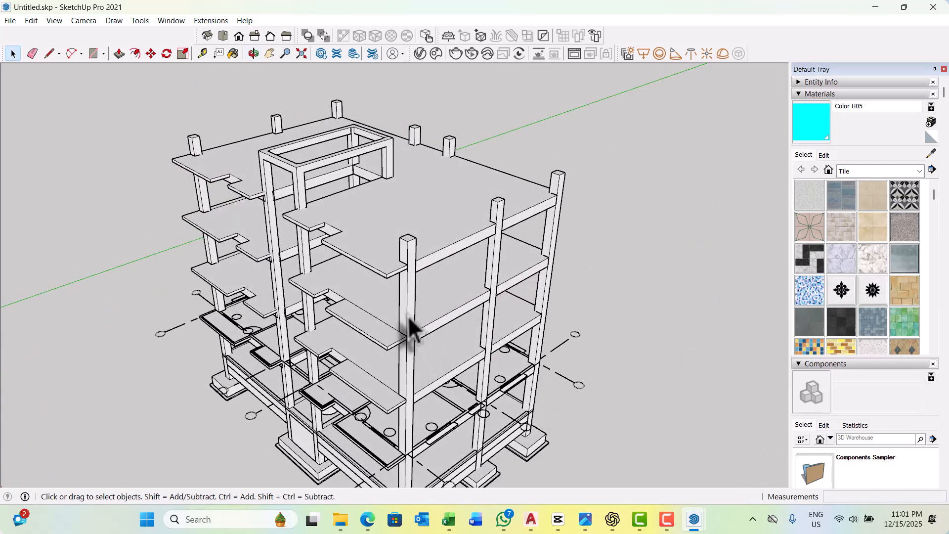
click(409, 328)
double_click(377, 326)
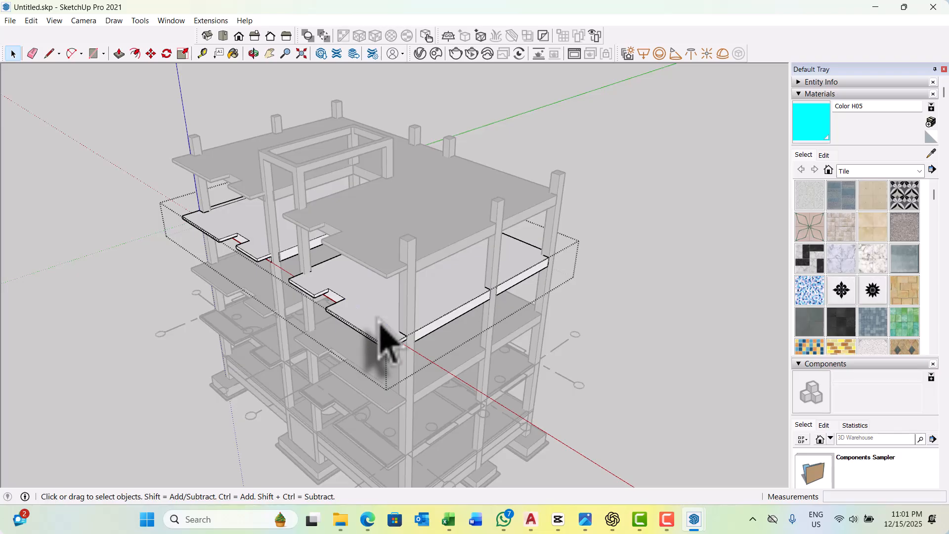
middle_drag(360, 319, 259, 254)
scroll(262, 262, up, 2)
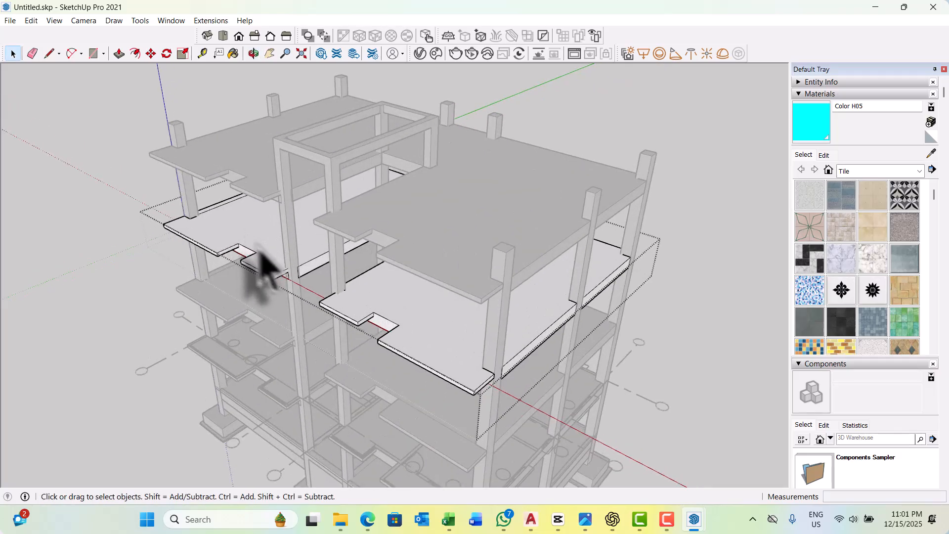
scroll(505, 272, up, 2)
key(Escape)
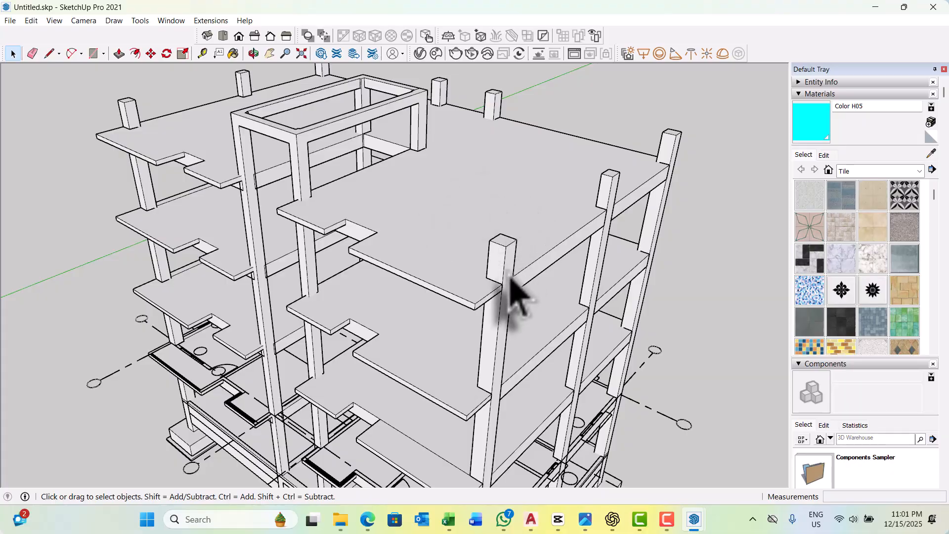
Examine the frame from several sides, checking how the floor slabs and beams meet the columns.
middle_drag(503, 272, 469, 309)
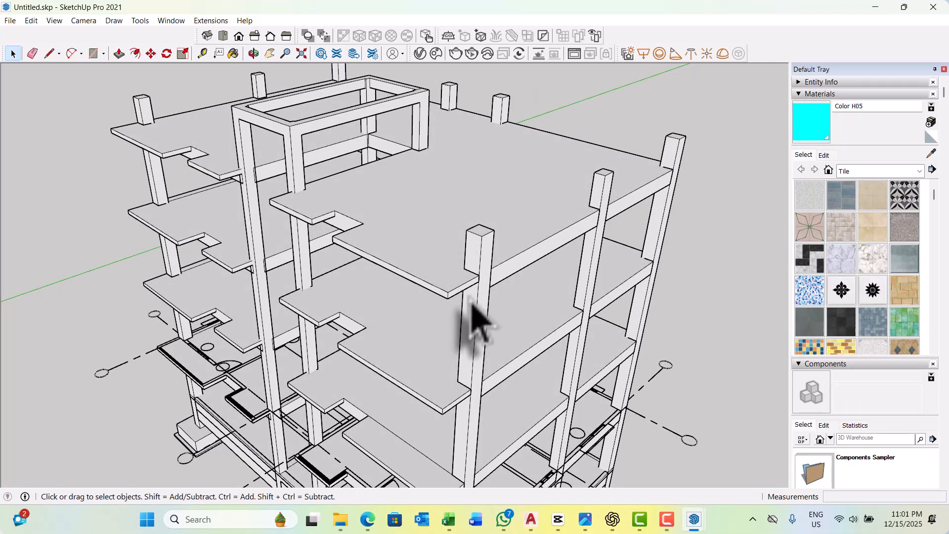
scroll(476, 321, down, 2)
middle_drag(465, 296, 483, 318)
scroll(260, 254, up, 5)
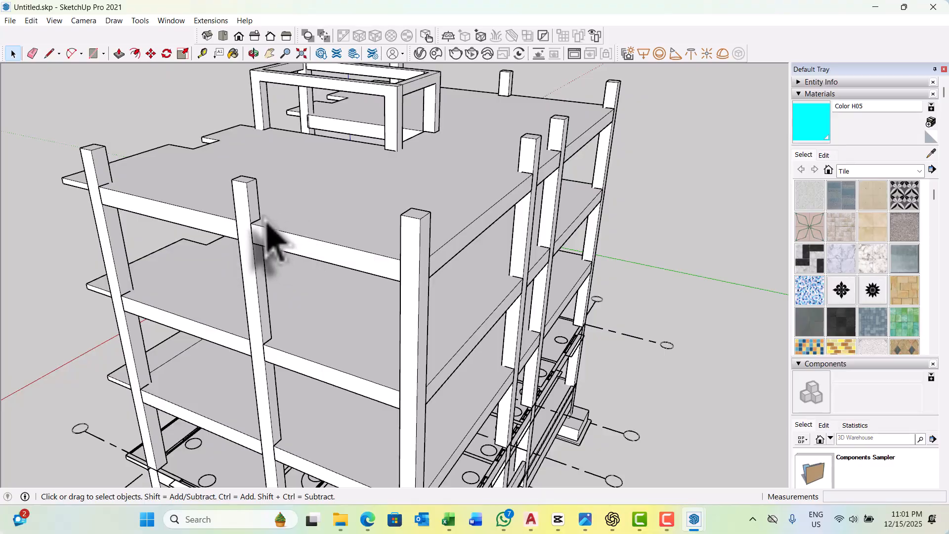
scroll(269, 237, up, 6)
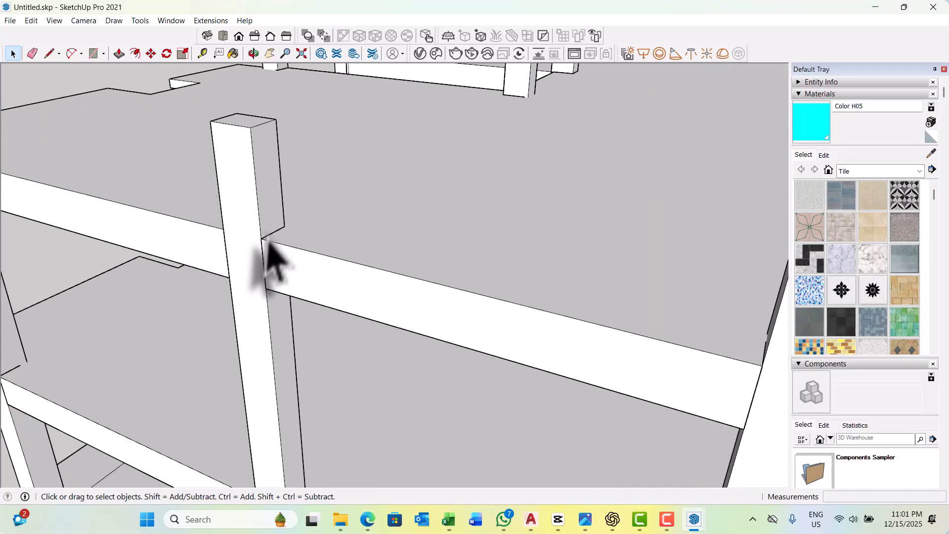
scroll(331, 279, down, 3)
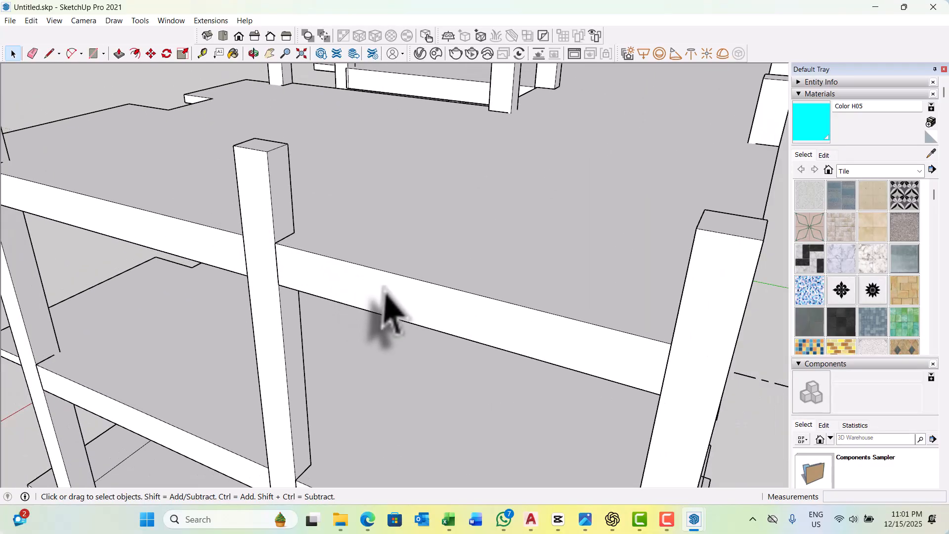
scroll(277, 291, down, 6)
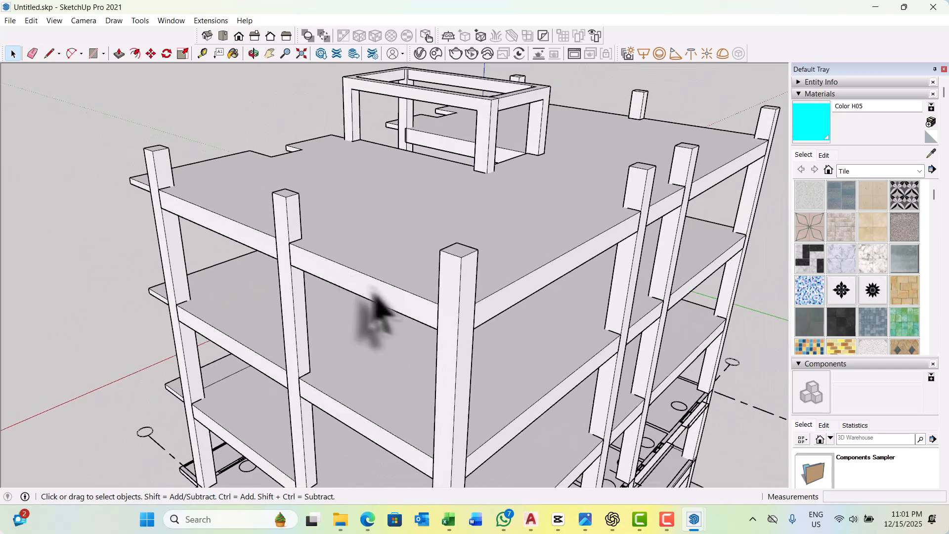
middle_drag(377, 314, 365, 287)
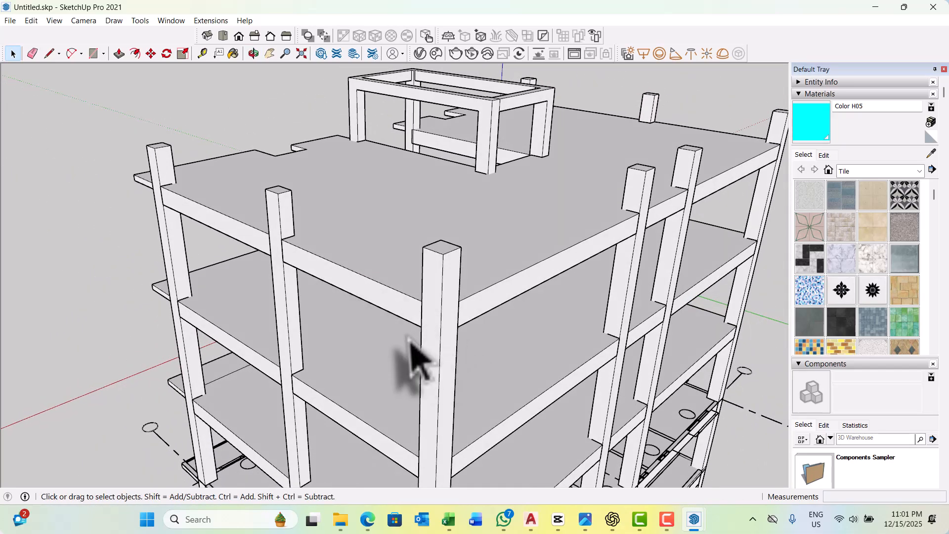
scroll(415, 356, up, 2)
scroll(435, 292, down, 5)
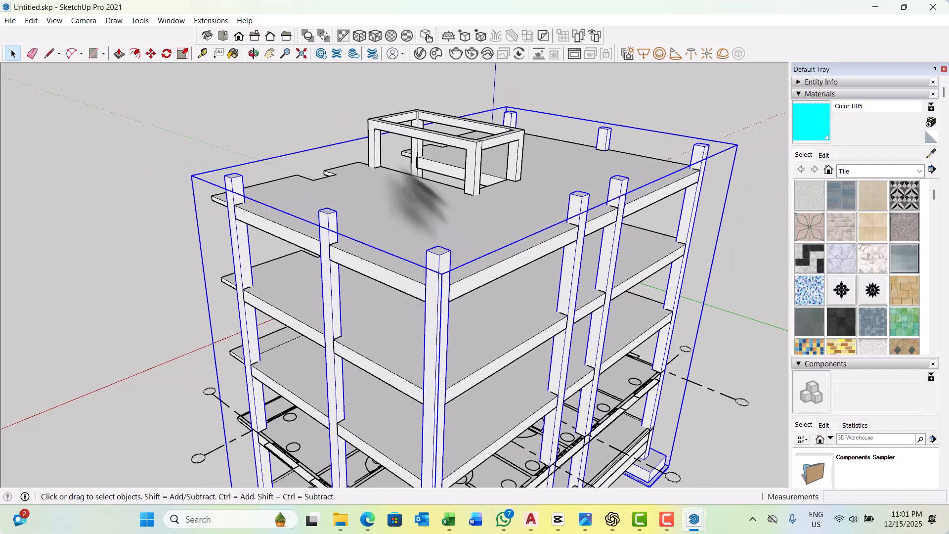
middle_drag(531, 182, 444, 185)
scroll(371, 221, up, 3)
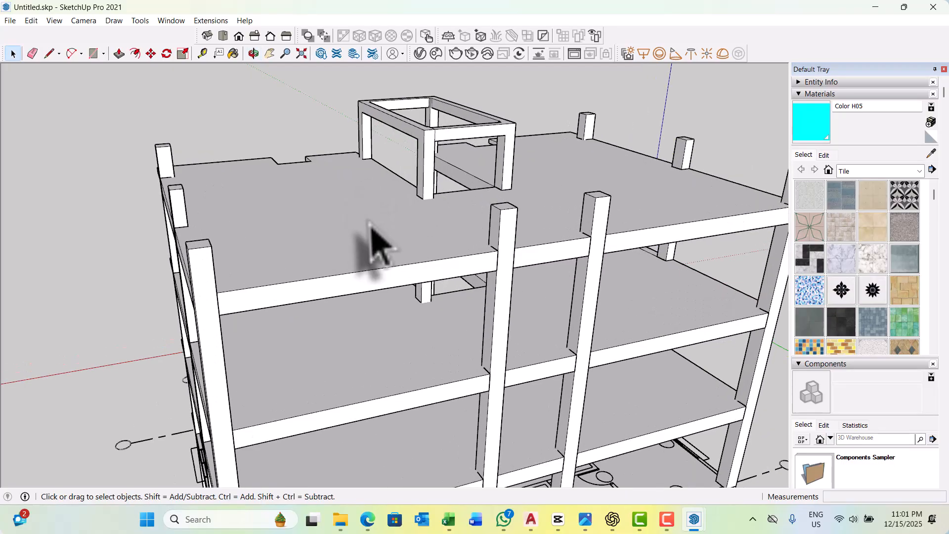
middle_drag(371, 222, 445, 206)
scroll(440, 210, down, 5)
scroll(375, 286, up, 2)
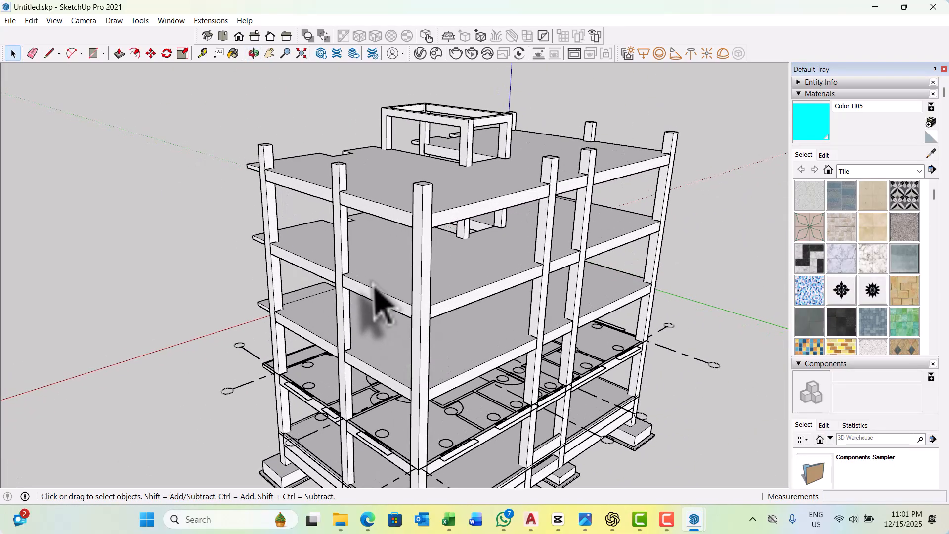
scroll(326, 247, down, 3)
scroll(341, 287, up, 3)
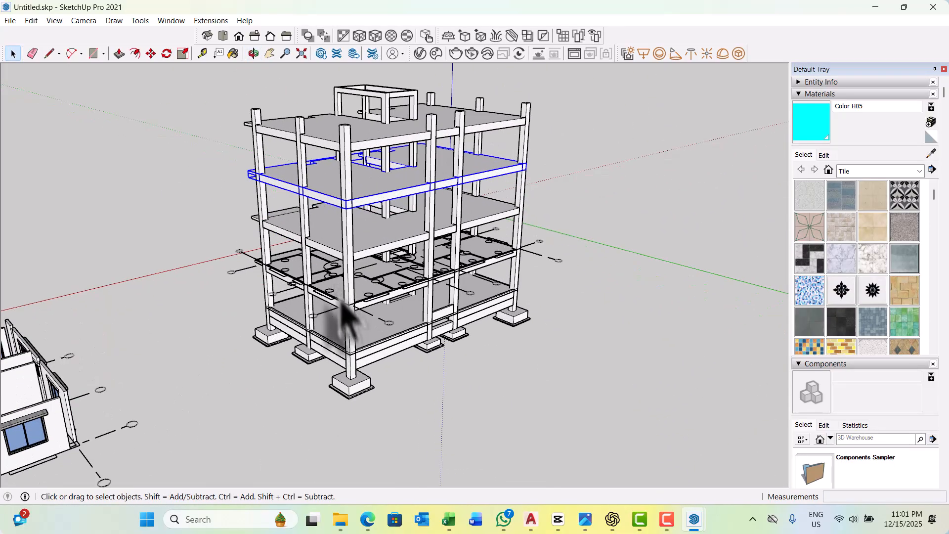
middle_drag(345, 313, 381, 294)
middle_click(424, 211)
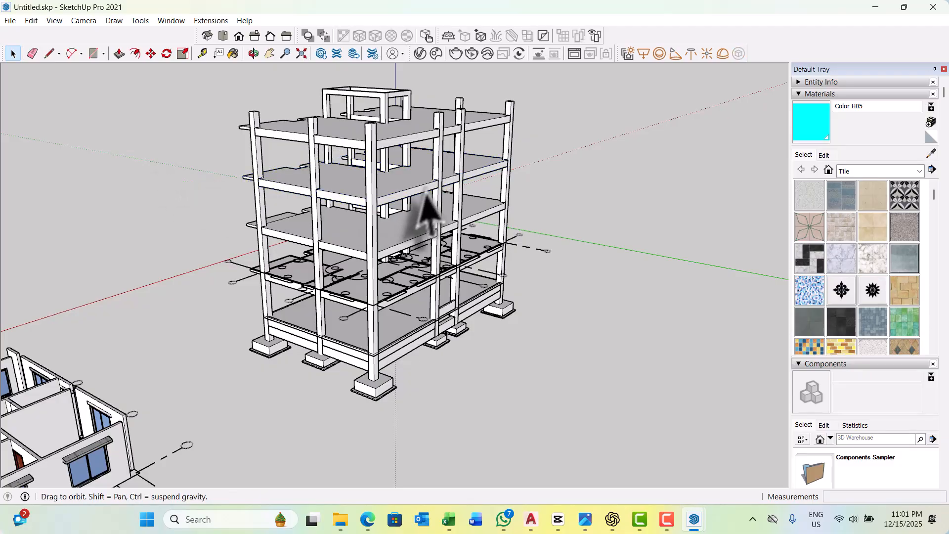
Explode the group holding all the building's outer columns and footings into its individual column groups.
scroll(350, 180, up, 4)
click(366, 194)
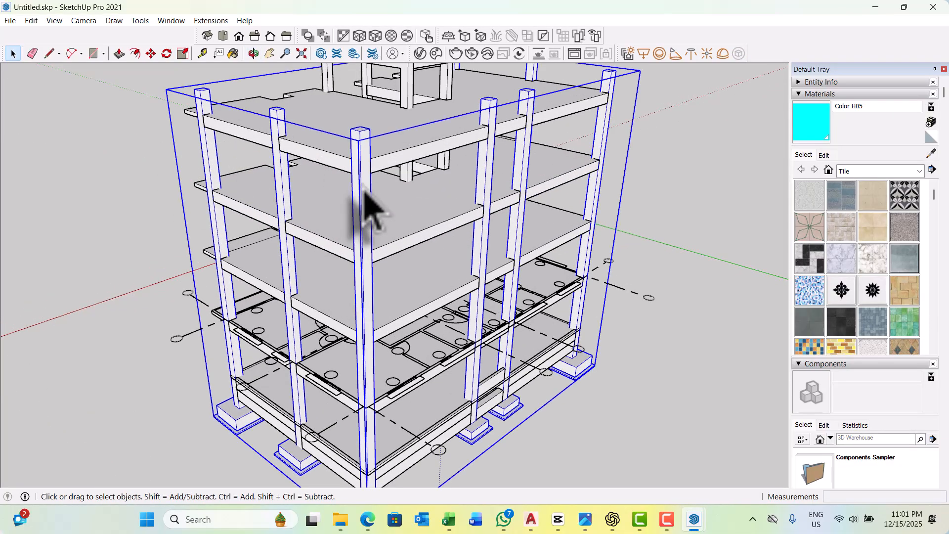
right_click(365, 191)
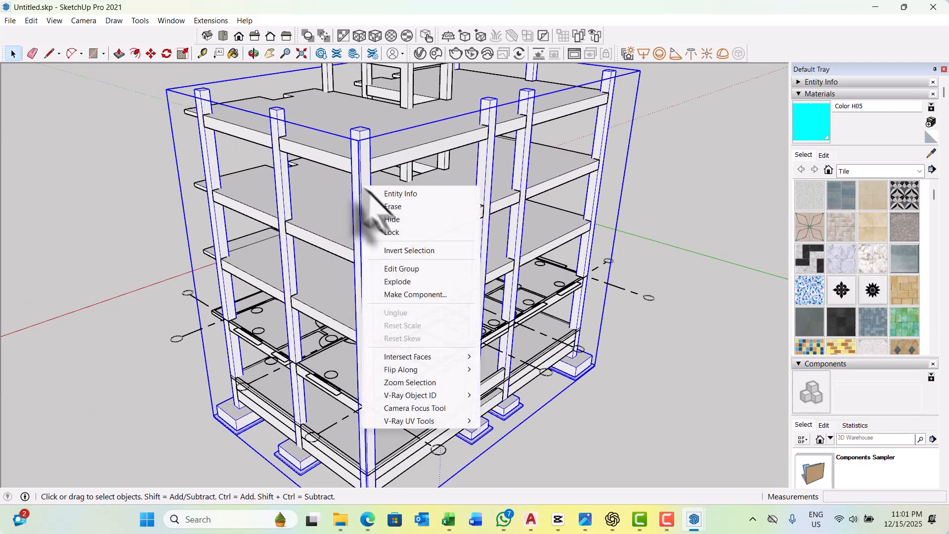
click(407, 283)
middle_drag(417, 287, 358, 289)
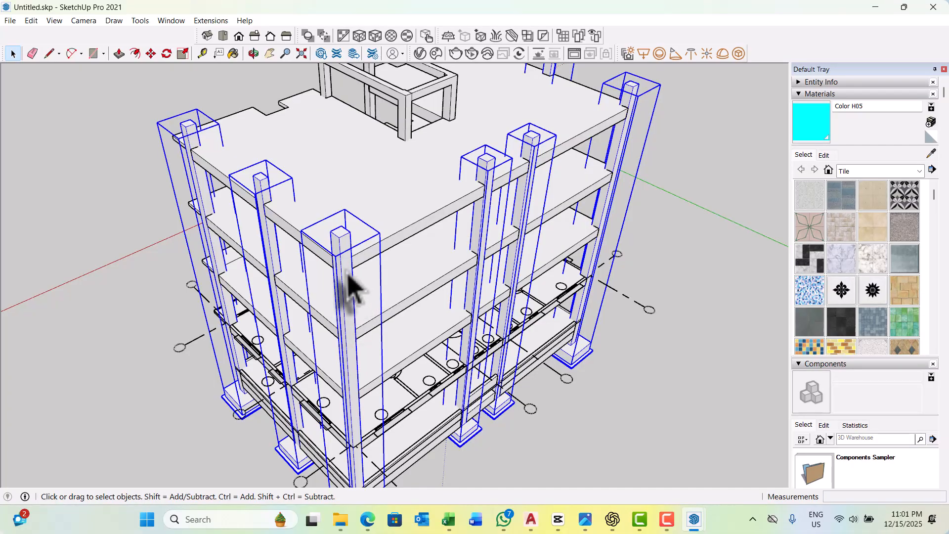
Explode the near corner column's group and the groups of the other two columns along the building's short side.
click(348, 276)
right_click(348, 274)
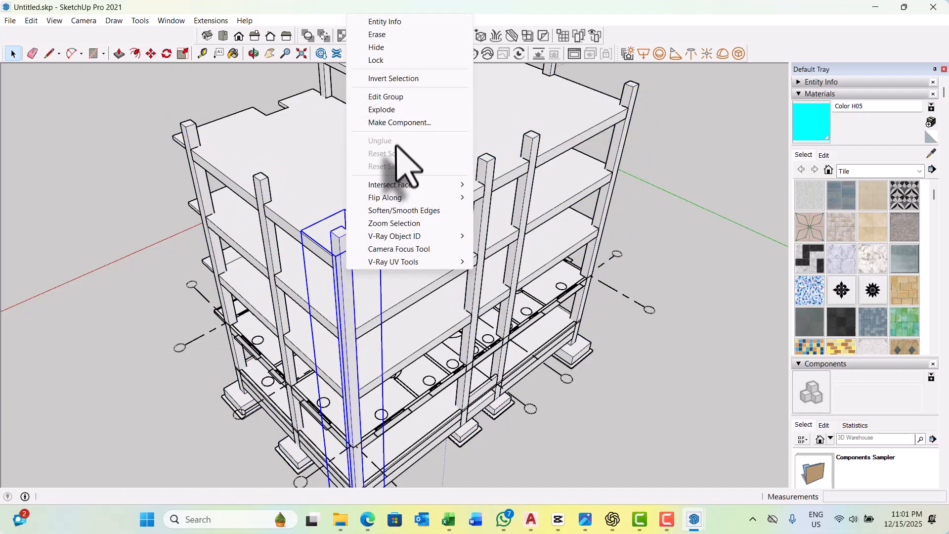
click(394, 110)
scroll(281, 195, up, 2)
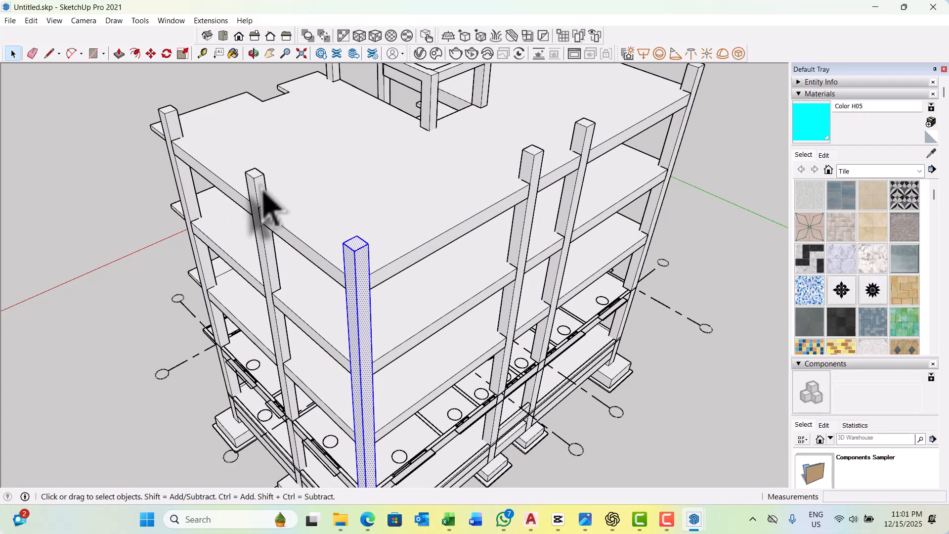
right_click(262, 189)
click(305, 286)
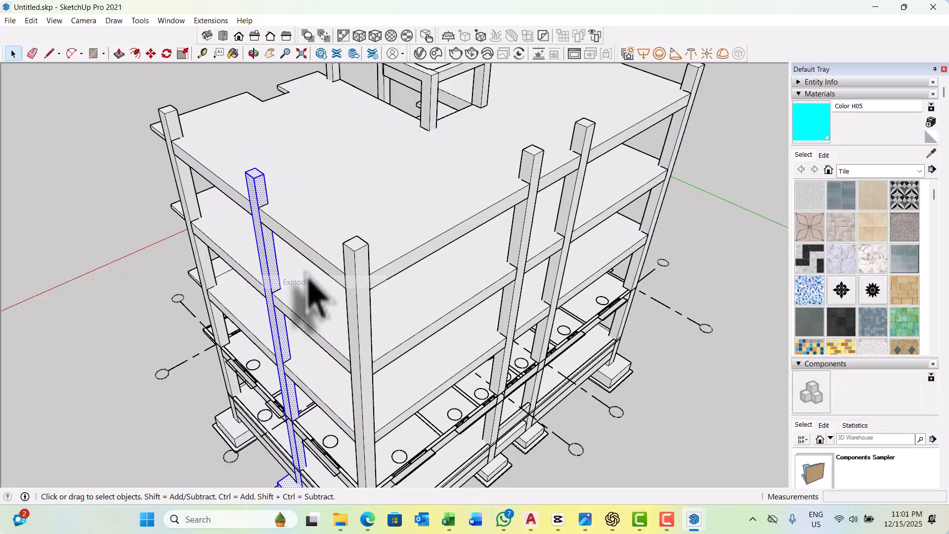
scroll(197, 170, up, 3)
right_click(165, 121)
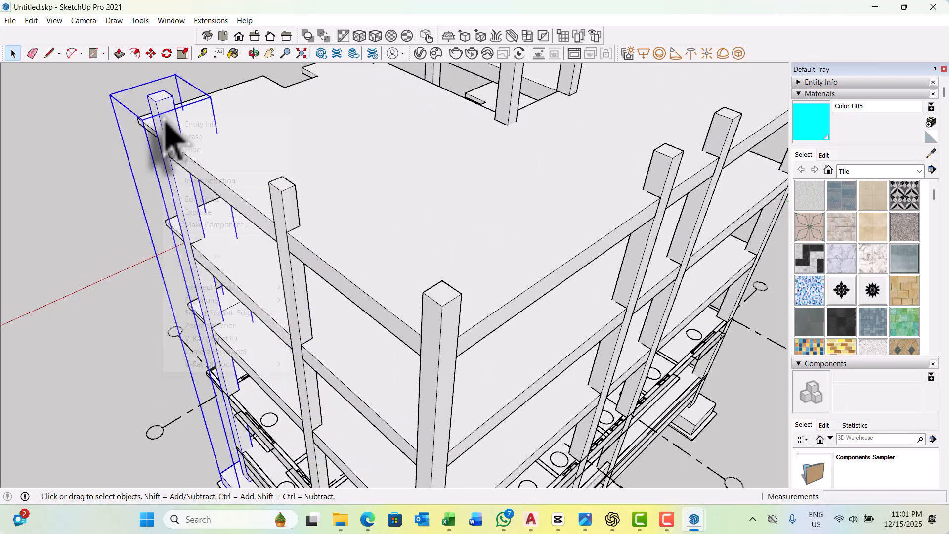
click(207, 212)
scroll(255, 302, down, 3)
Explode the group of the small column-and-beam frame standing over the roof slab's opening.
scroll(388, 201, up, 5)
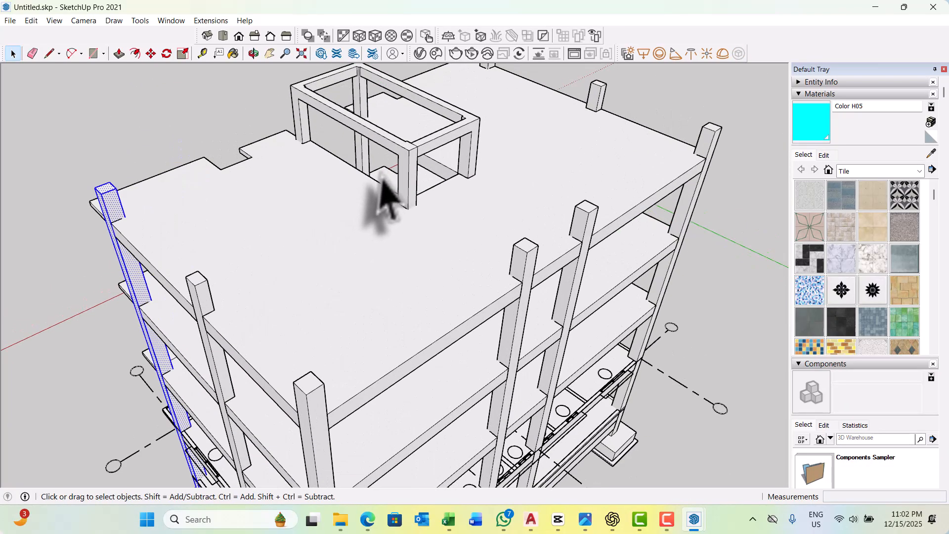
right_click(415, 160)
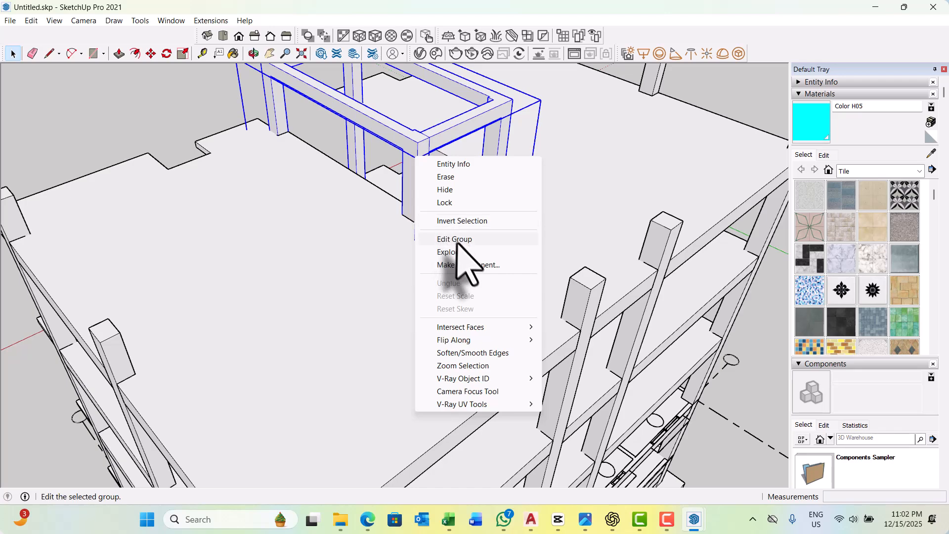
click(457, 252)
Explode the groups of the two intermediate columns along the building's long side.
click(584, 307)
right_click(585, 292)
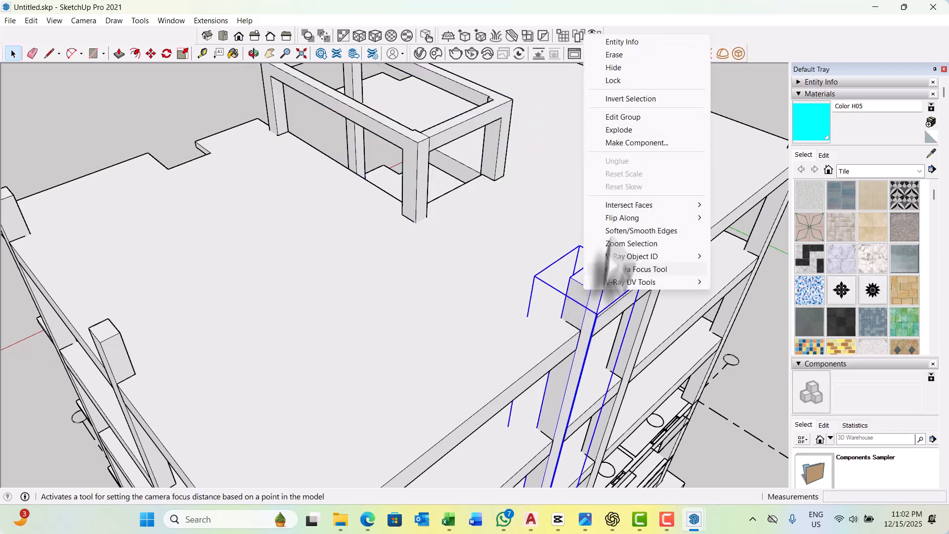
click(619, 130)
scroll(180, 349, down, 3)
scroll(543, 281, up, 3)
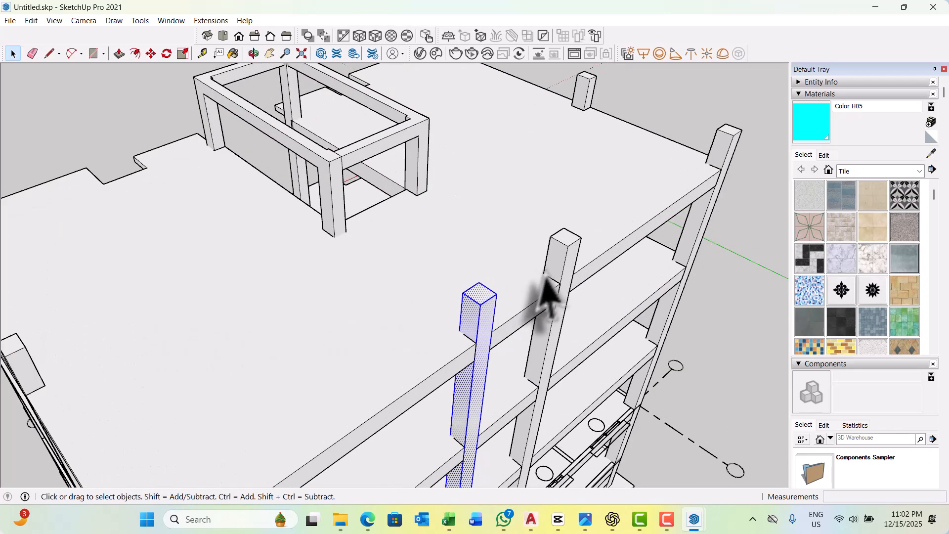
click(558, 265)
right_click(557, 250)
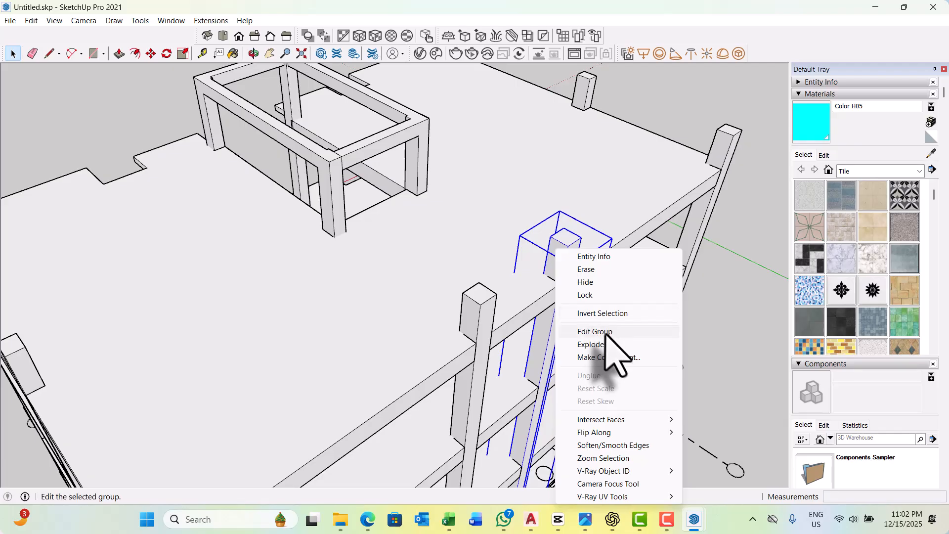
click(591, 345)
scroll(434, 265, down, 3)
Explode the groups of the corner column at the long side's far end and the middle column of the far short side.
scroll(561, 250, up, 5)
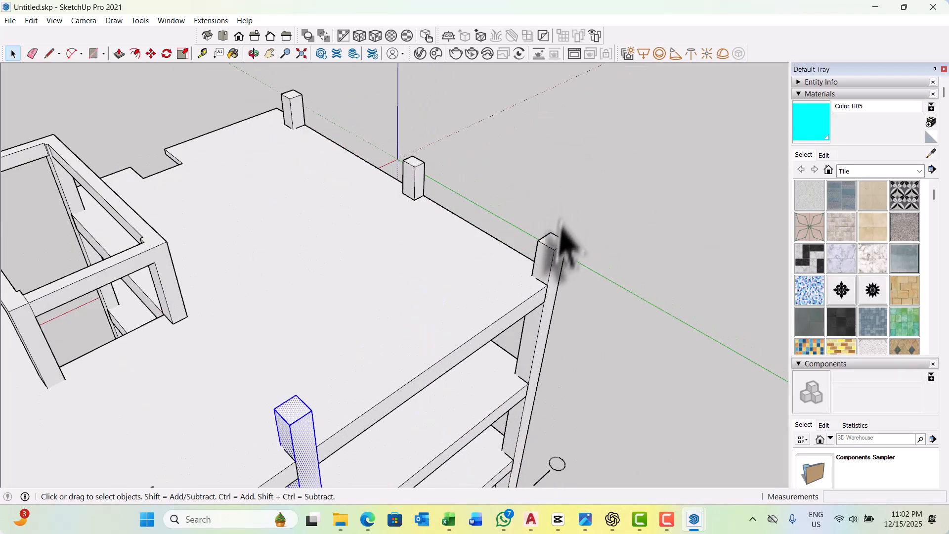
click(548, 304)
right_click(541, 286)
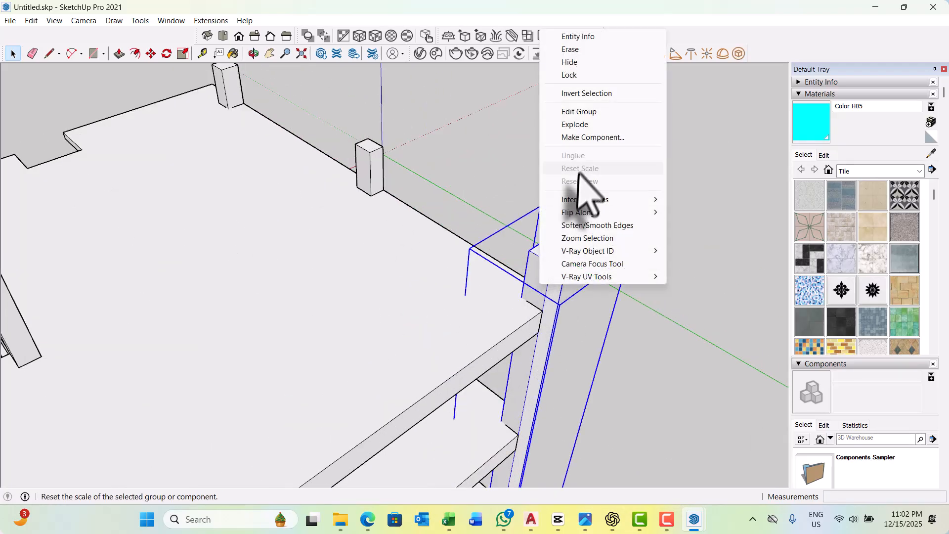
click(583, 129)
scroll(363, 217, up, 2)
right_click(362, 165)
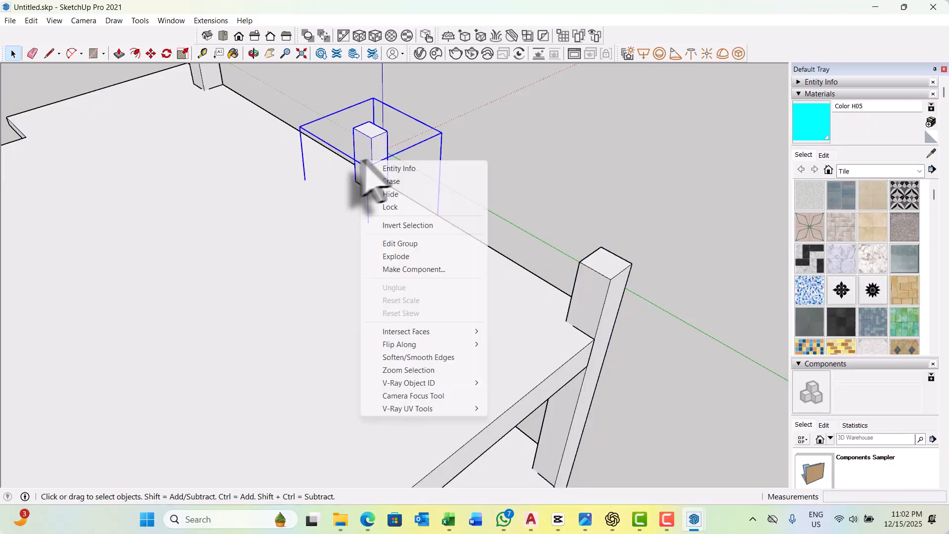
click(412, 256)
scroll(297, 180, down, 3)
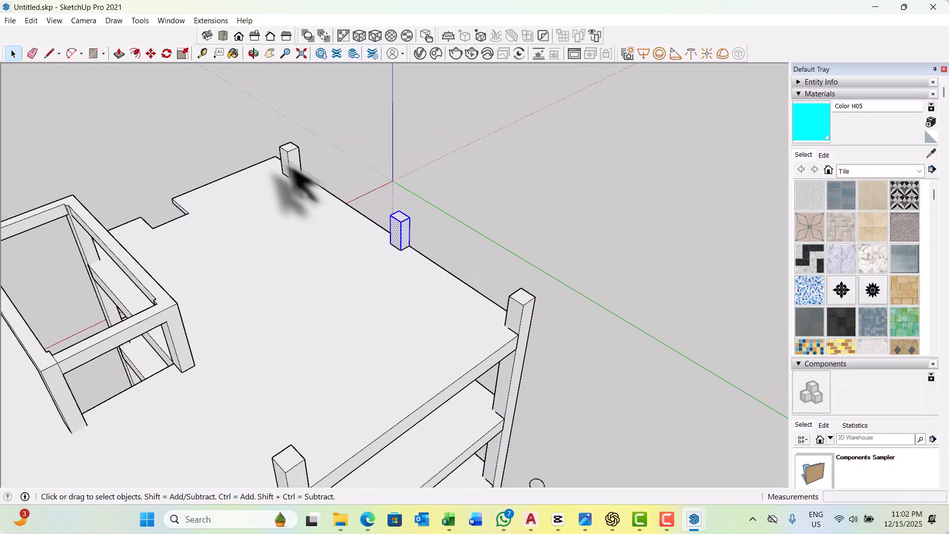
Explode the group of the last remaining corner column on the far short side.
scroll(295, 176, up, 3)
scroll(304, 169, up, 2)
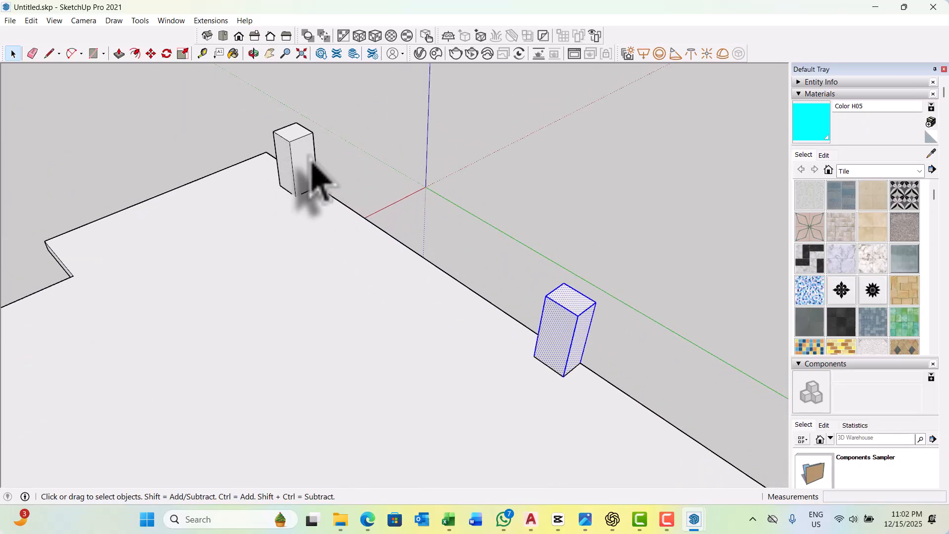
click(304, 159)
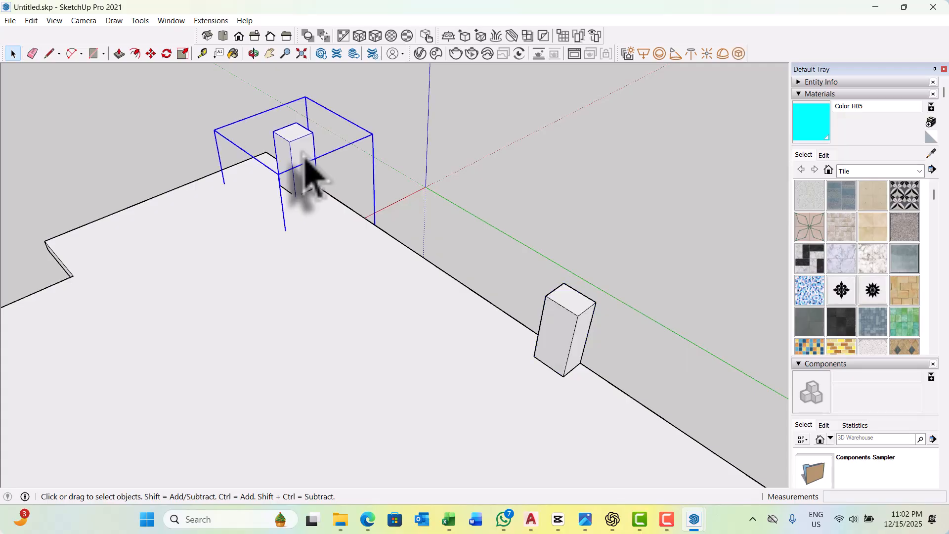
right_click(303, 155)
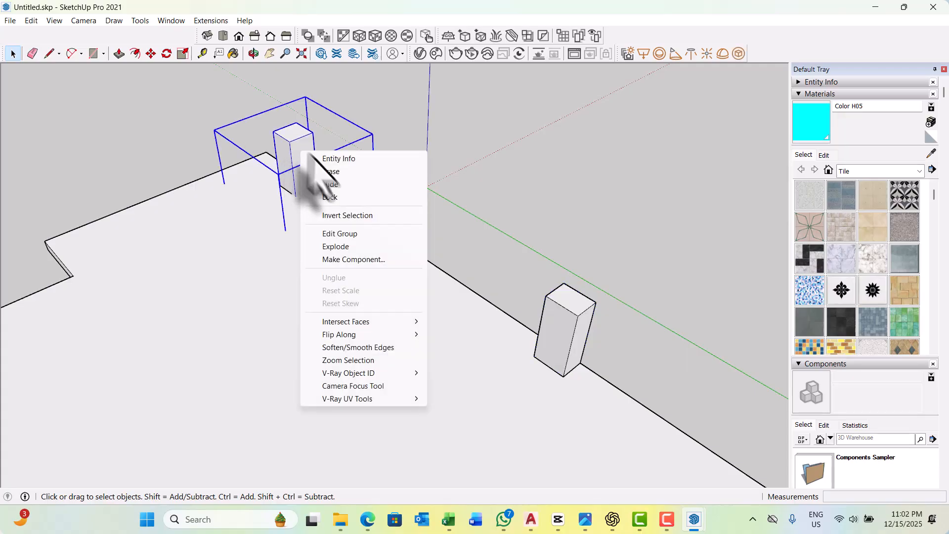
click(348, 246)
Explode the top floor slab's group.
scroll(435, 251, down, 8)
middle_drag(445, 212, 383, 267)
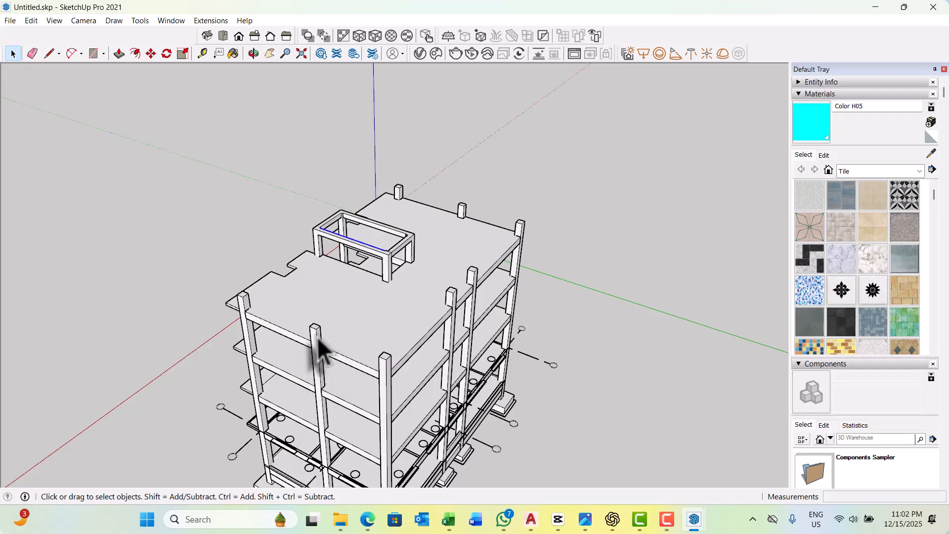
middle_drag(321, 351, 378, 328)
right_click(381, 298)
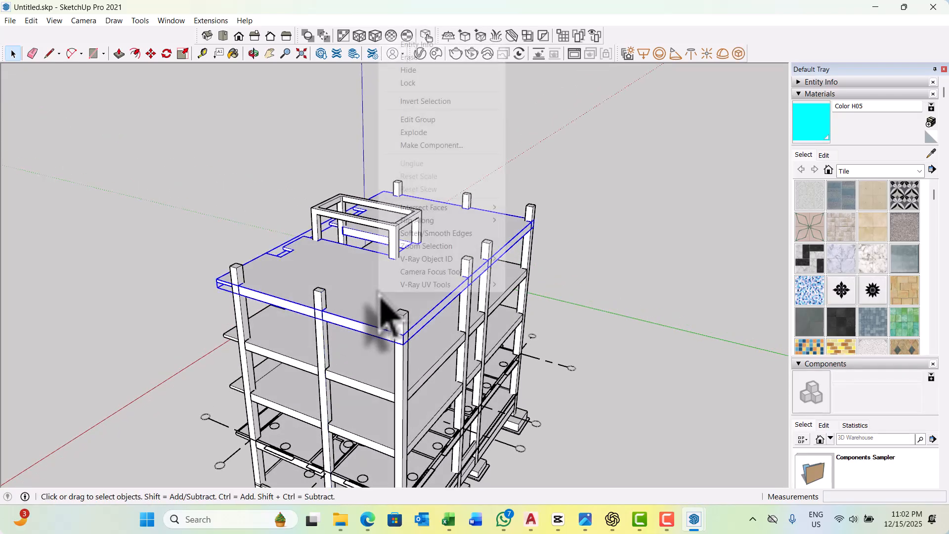
click(414, 132)
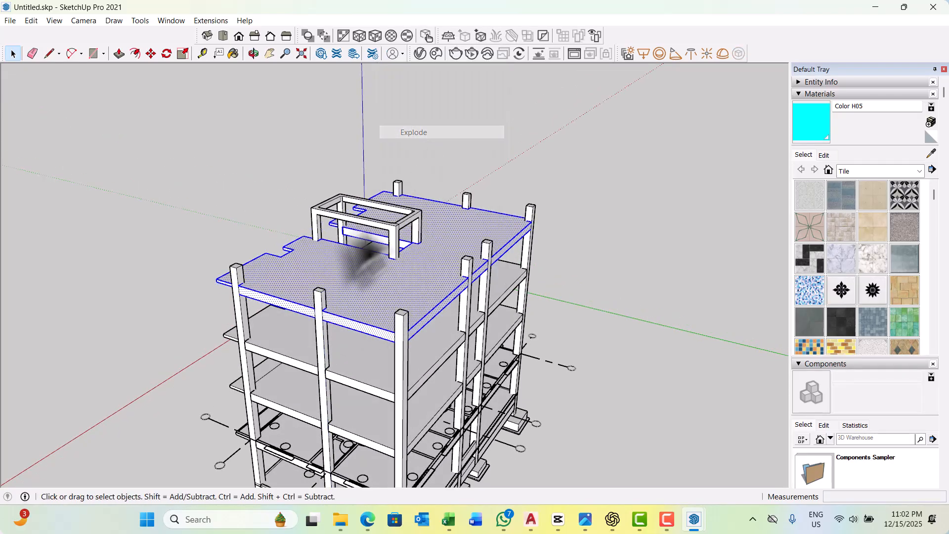
Explode the groups of the two floor slabs directly beneath the top one.
middle_drag(371, 275, 395, 317)
click(392, 318)
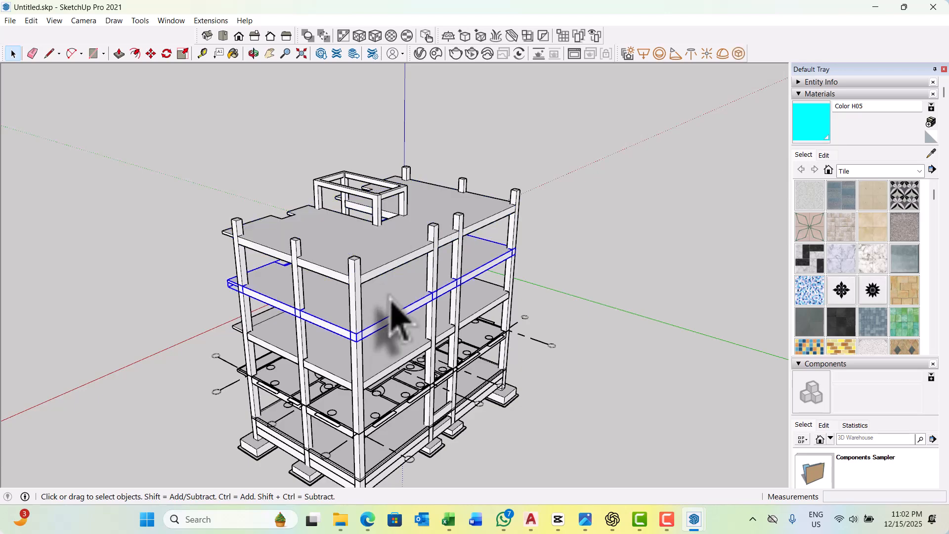
right_click(392, 318)
click(425, 137)
scroll(392, 375, up, 4)
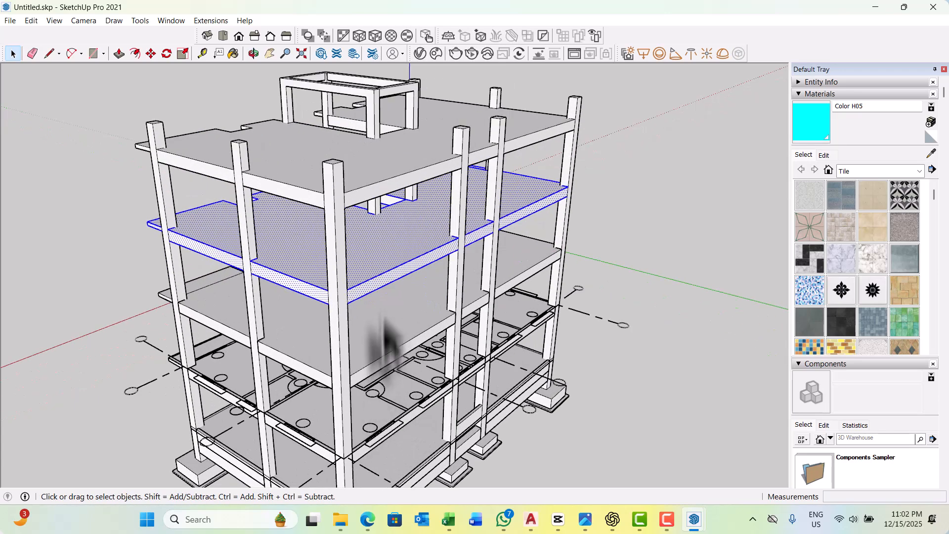
click(393, 329)
right_click(393, 329)
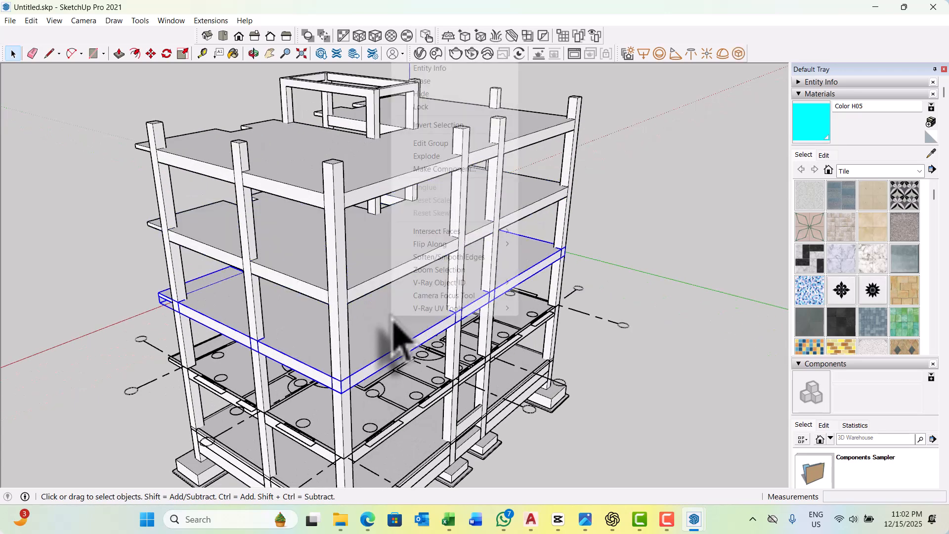
click(442, 155)
Explode the group of the lowest suspended floor slab, the one carrying the floor plan linework.
scroll(435, 368, down, 3)
scroll(346, 381, up, 5)
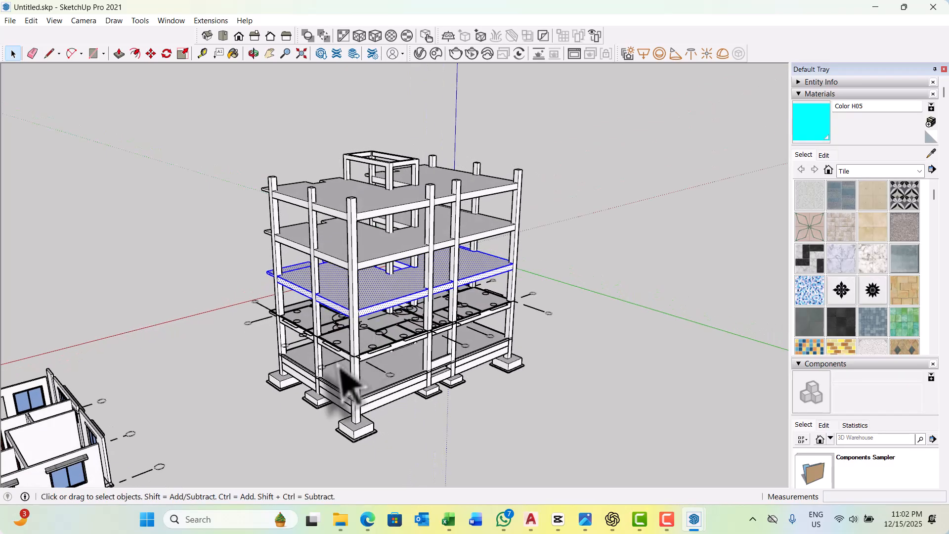
scroll(346, 388, up, 2)
click(414, 314)
right_click(415, 316)
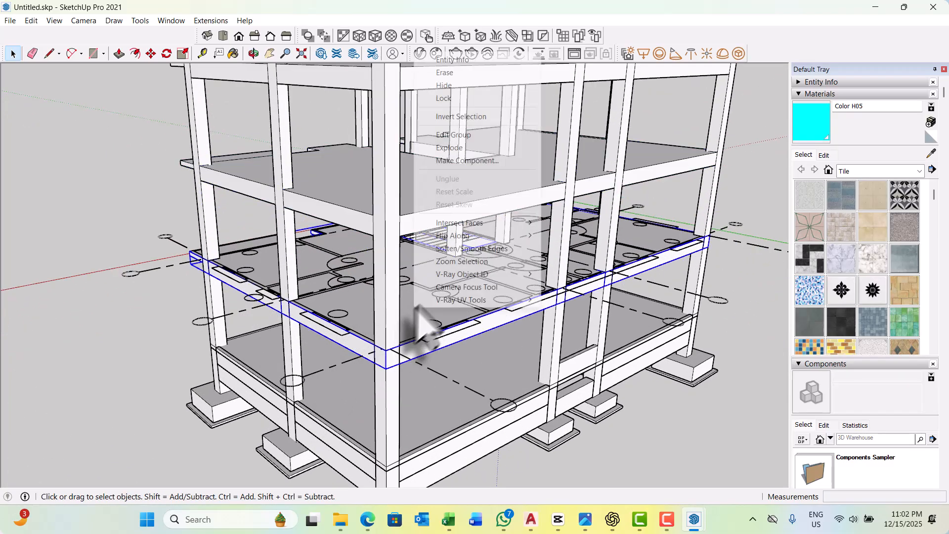
click(451, 152)
Explode the two stacked beam groups running around the building's base above the footings.
middle_drag(424, 426, 378, 342)
scroll(376, 396, down, 2)
scroll(375, 436, up, 1)
scroll(395, 445, up, 3)
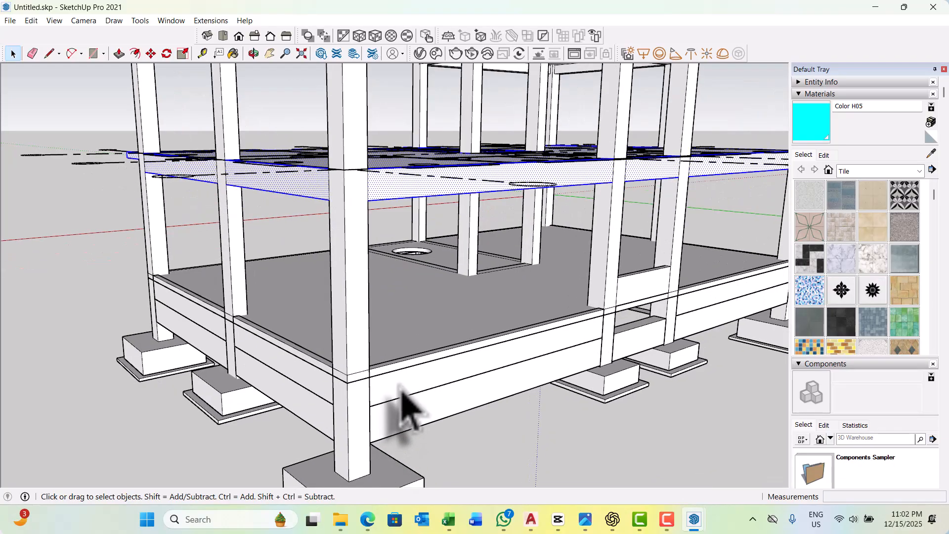
click(409, 402)
right_click(403, 380)
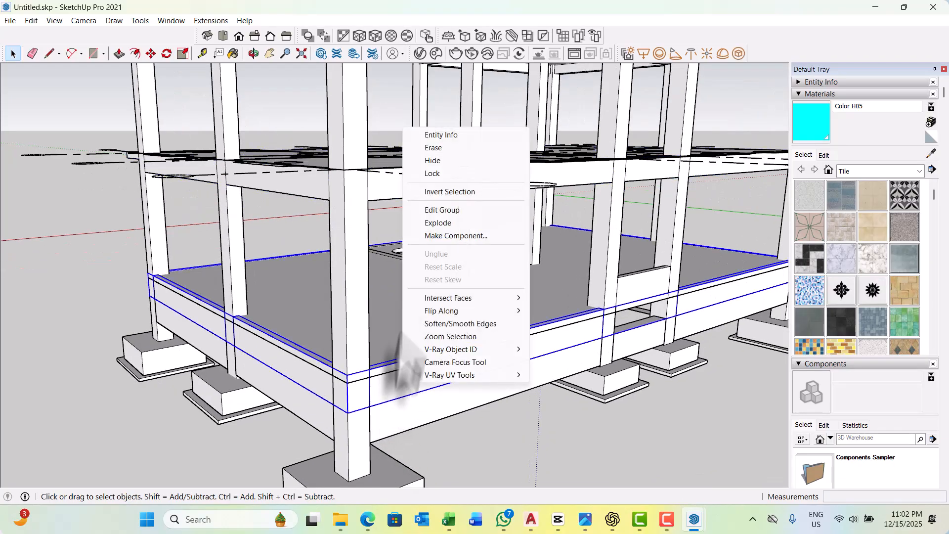
click(438, 224)
middle_drag(402, 438, 339, 381)
click(345, 365)
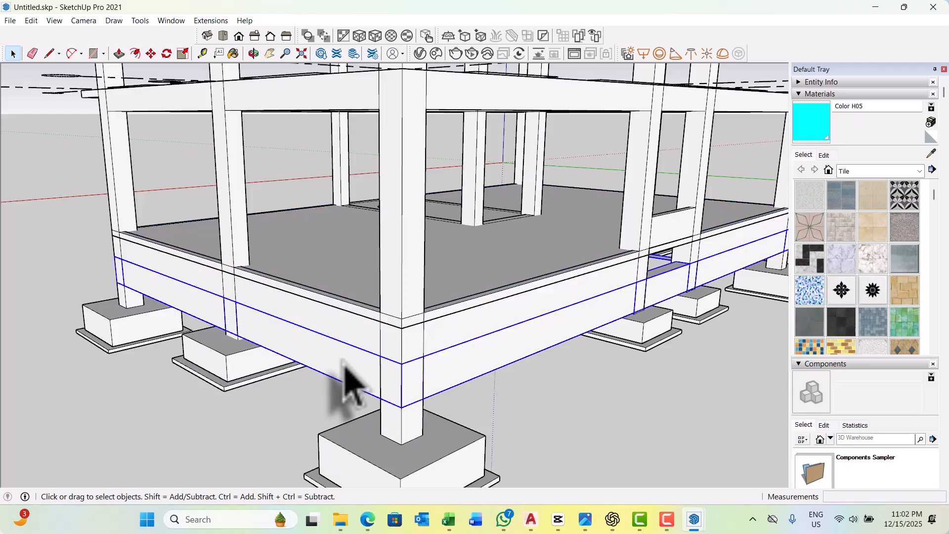
right_click(345, 367)
click(390, 201)
Explode the thin ground floor slab's group above the base beams and clear the selection.
middle_drag(392, 313, 381, 350)
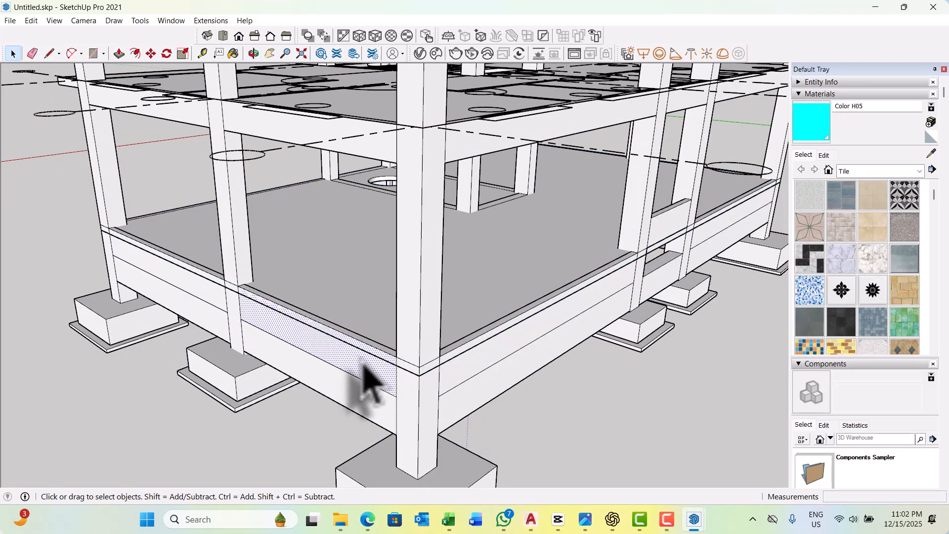
click(467, 296)
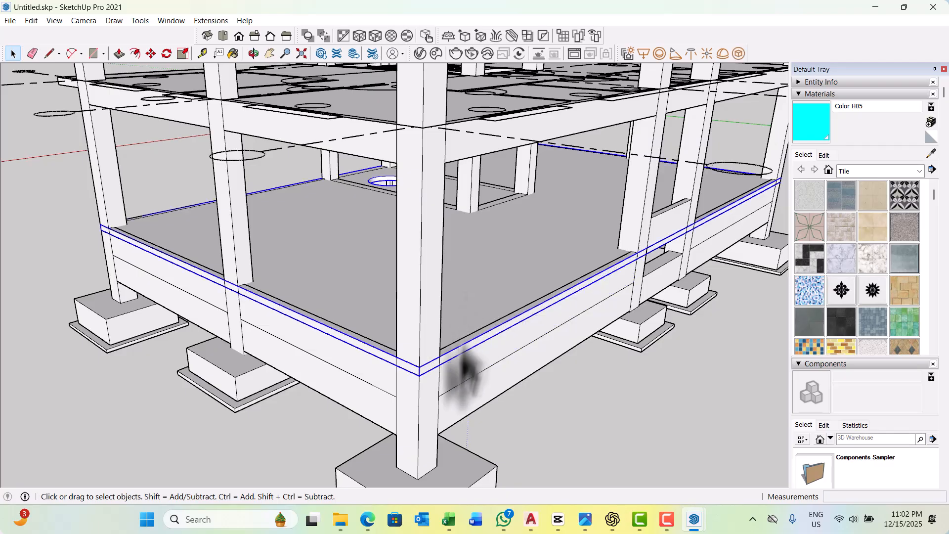
middle_drag(459, 378, 358, 369)
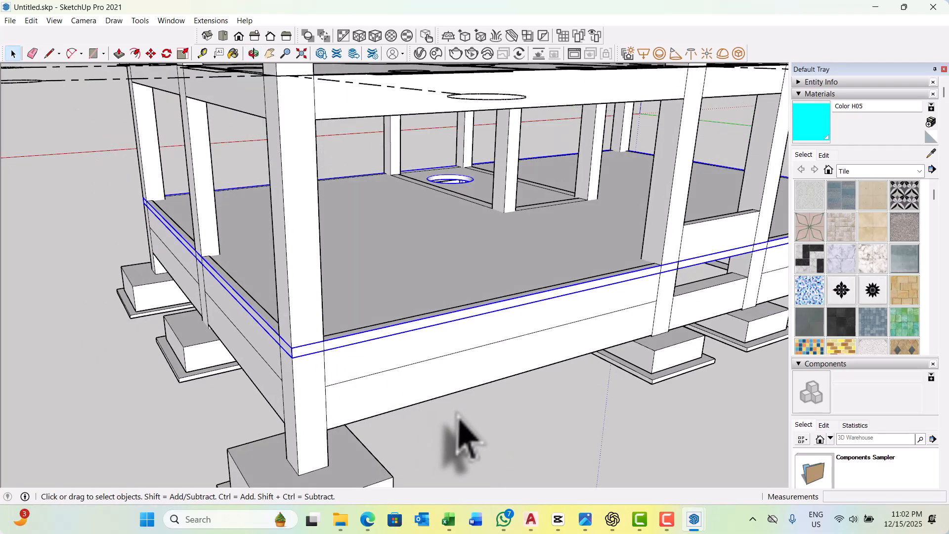
middle_drag(460, 435, 383, 386)
right_click(355, 252)
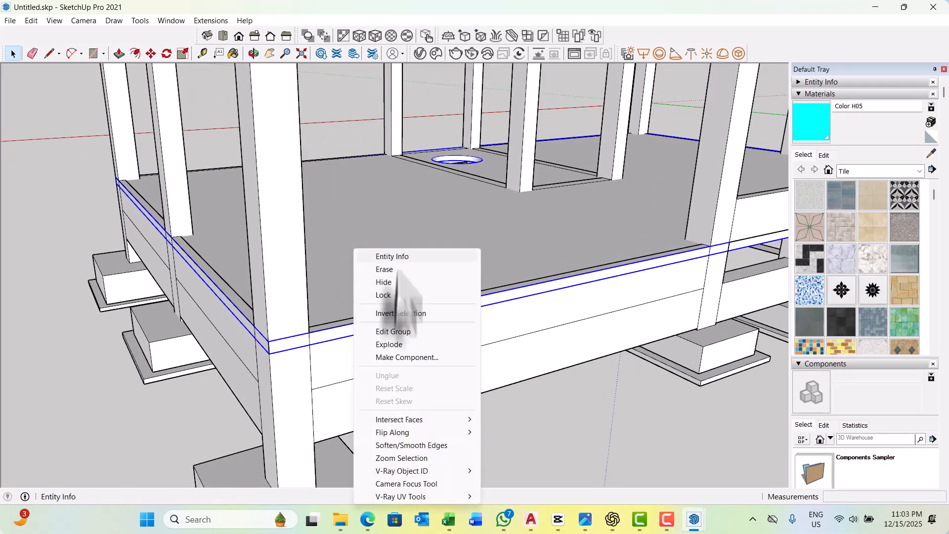
click(410, 343)
click(514, 441)
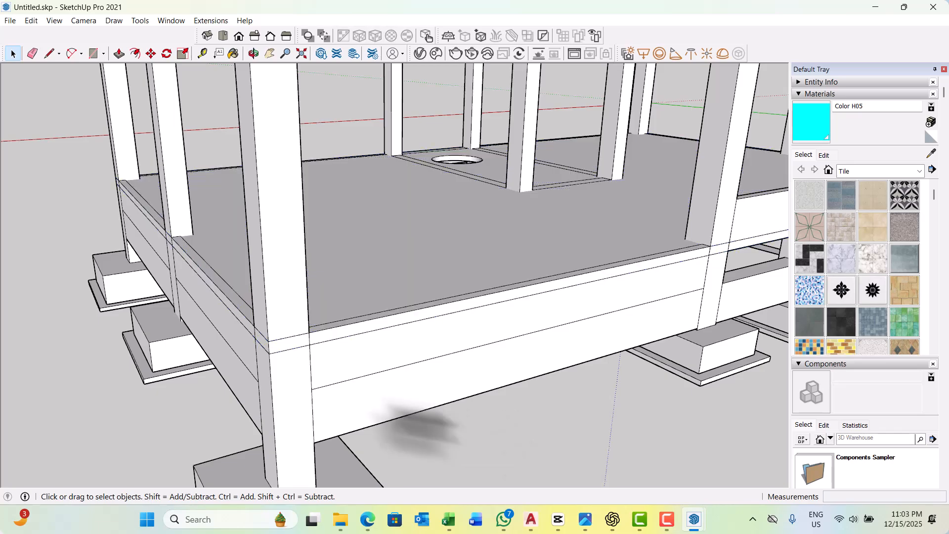
Select all geometry connected to the frame, check from several sides that it forms one piece, and clear the selection.
scroll(435, 435, down, 5)
middle_drag(377, 398, 442, 213)
triple_click(442, 207)
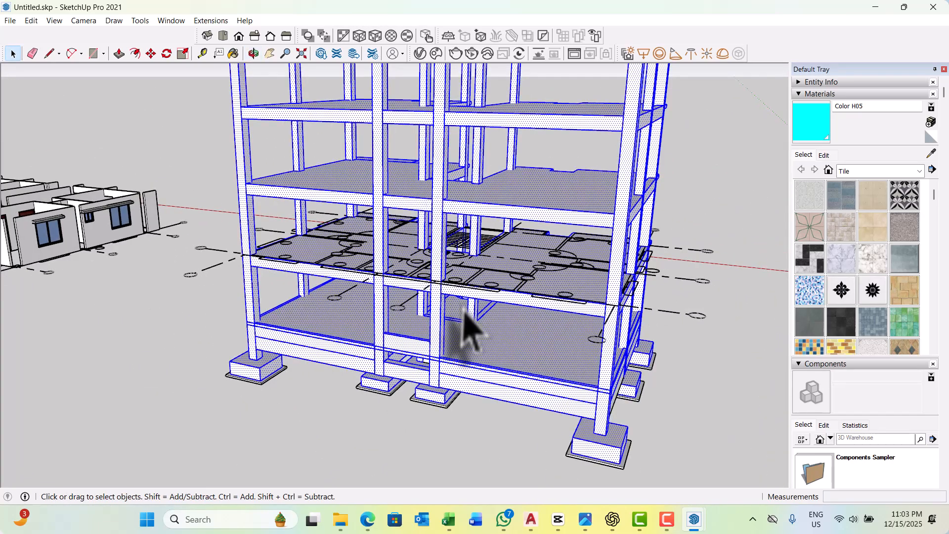
scroll(470, 326, down, 3)
middle_drag(452, 339, 462, 258)
scroll(494, 262, up, 3)
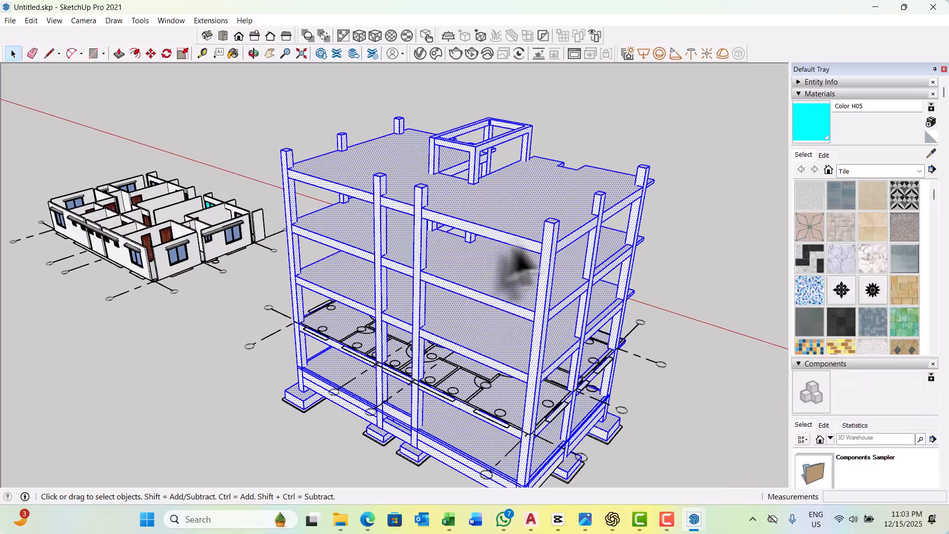
middle_drag(520, 267, 616, 146)
click(618, 133)
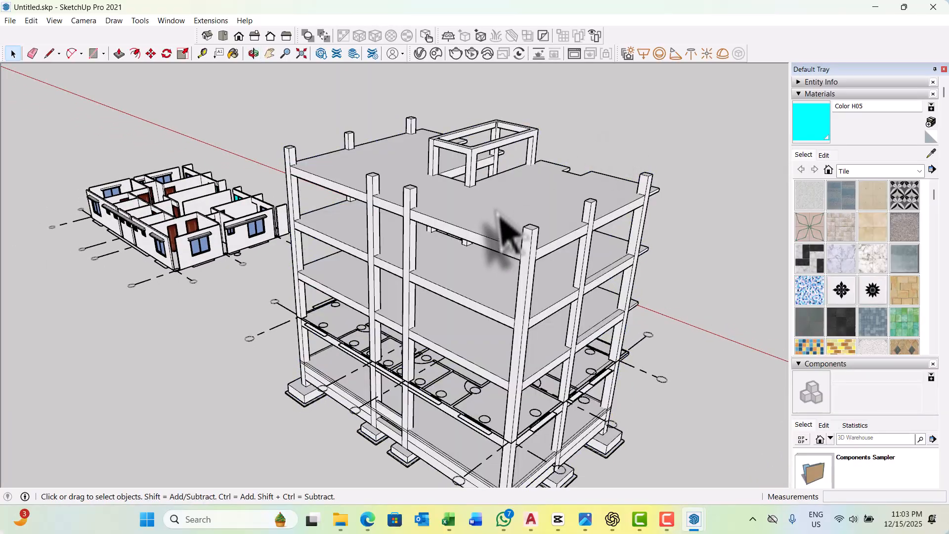
Select all geometry connected to the structural frame, combine it into one group, and clear the selection.
triple_click(498, 217)
middle_drag(492, 257, 507, 343)
scroll(483, 269, up, 5)
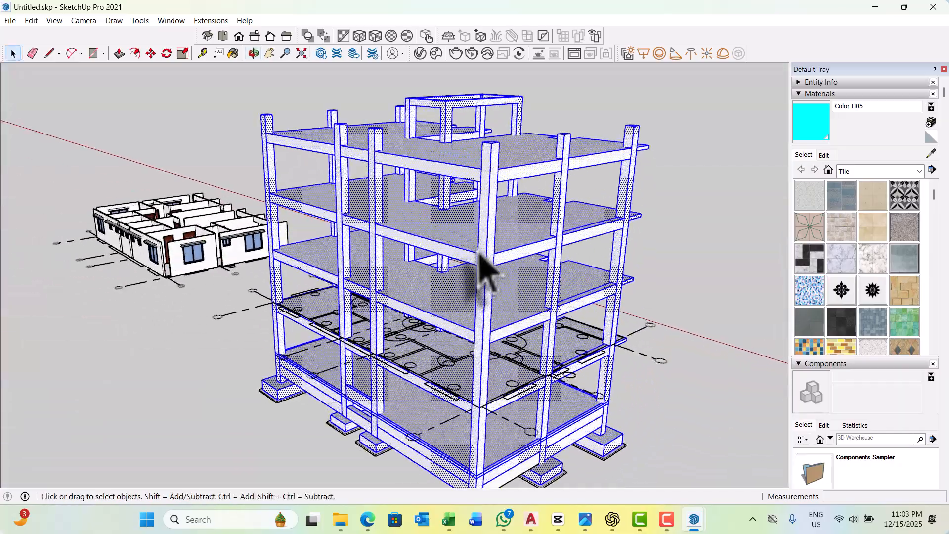
right_click(457, 228)
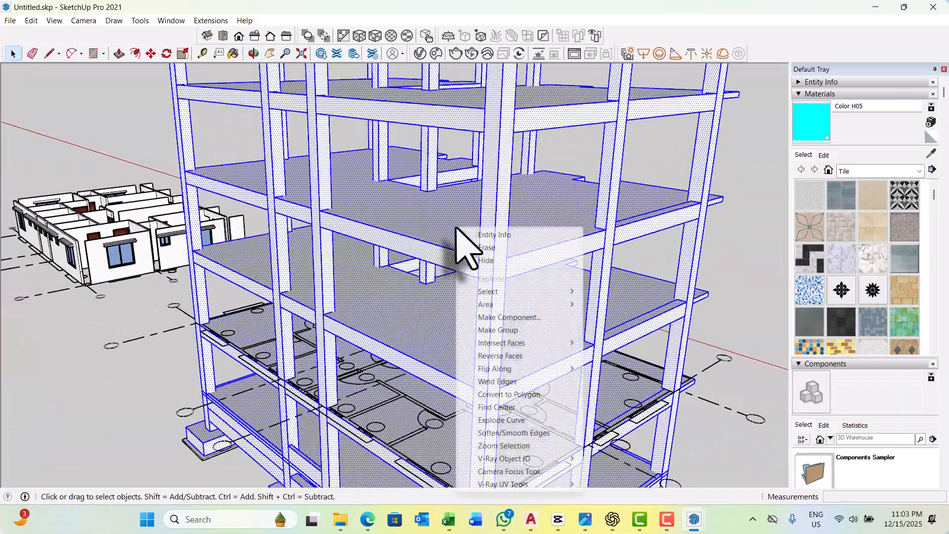
click(499, 330)
scroll(452, 343, down, 5)
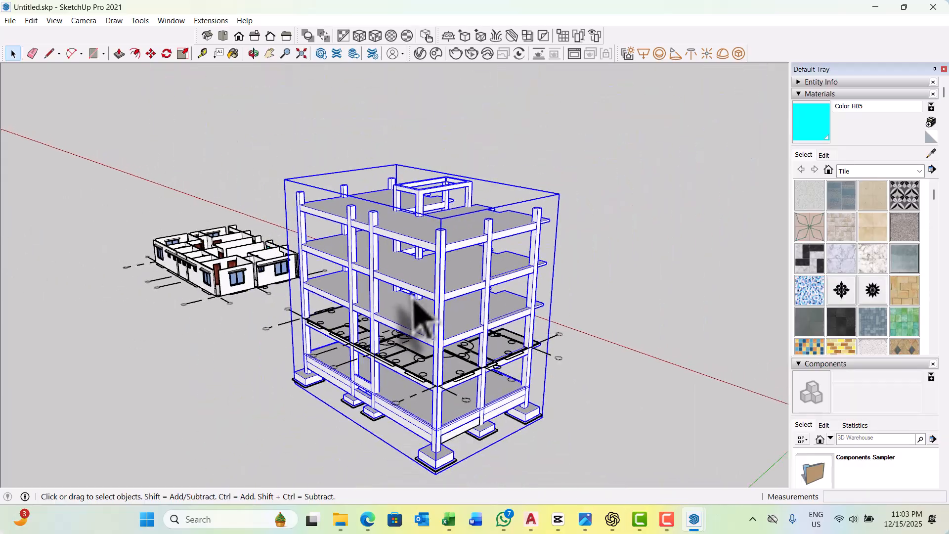
click(593, 258)
Open the frame's group for editing, select all its geometry to check that it is connected, and clear the selection.
middle_drag(593, 258, 436, 317)
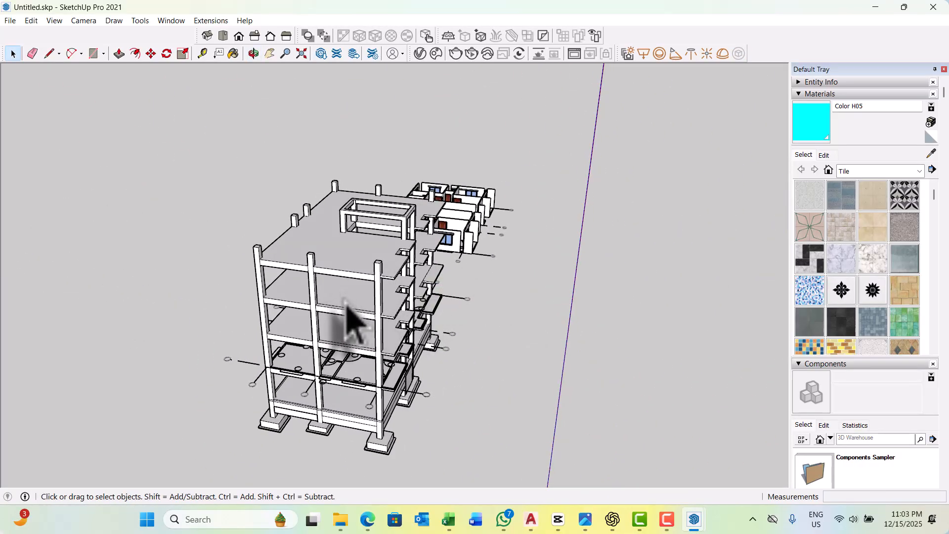
middle_drag(404, 334, 348, 311)
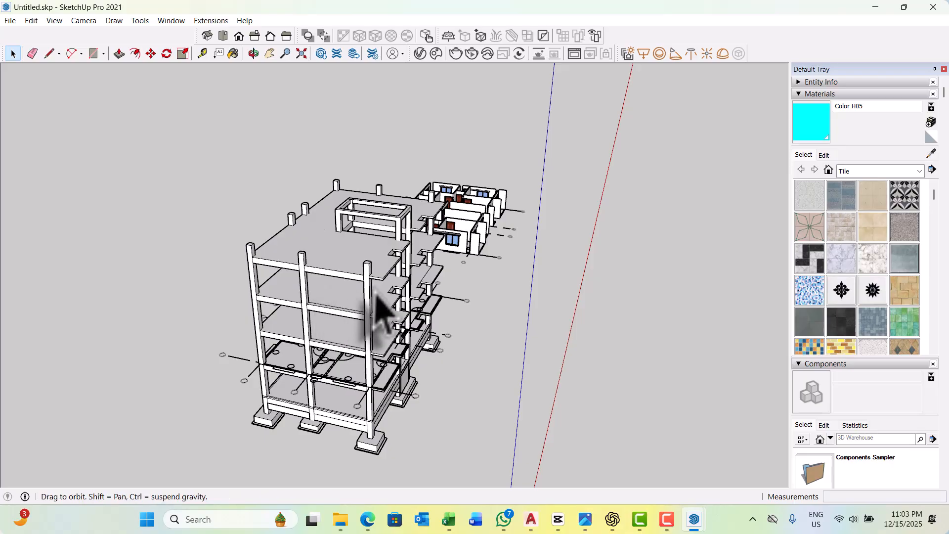
middle_drag(376, 292, 357, 247)
scroll(361, 252, up, 3)
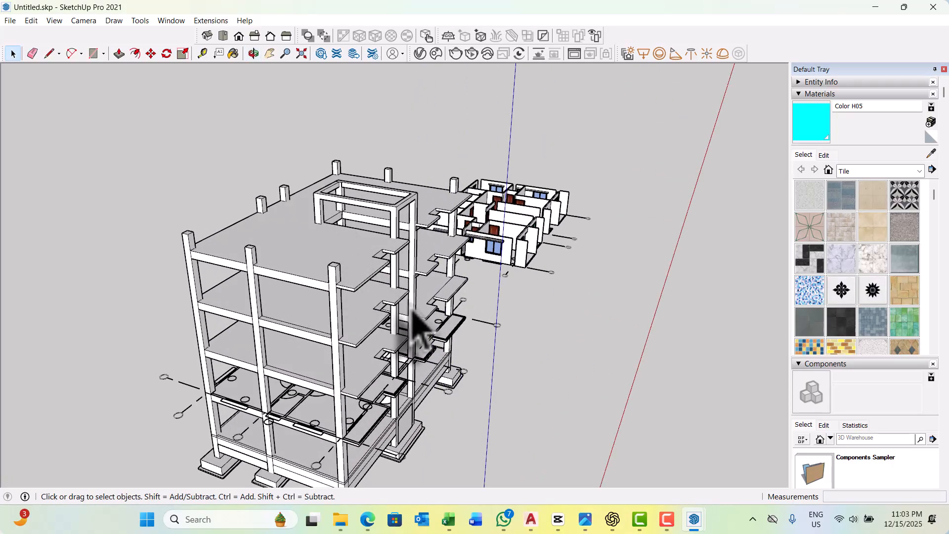
middle_drag(413, 311, 318, 287)
scroll(282, 316, up, 3)
scroll(205, 328, up, 5)
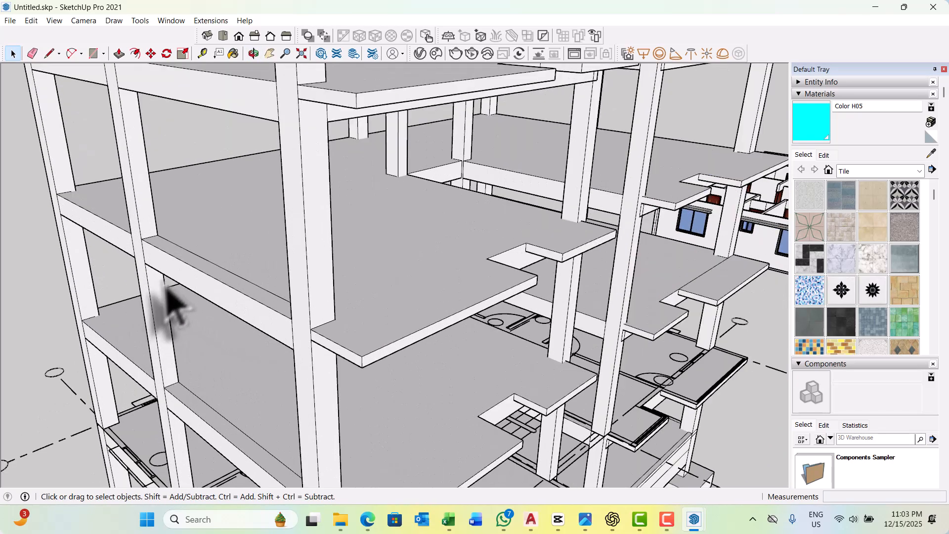
key(ctrl+a)
scroll(195, 259, up, 2)
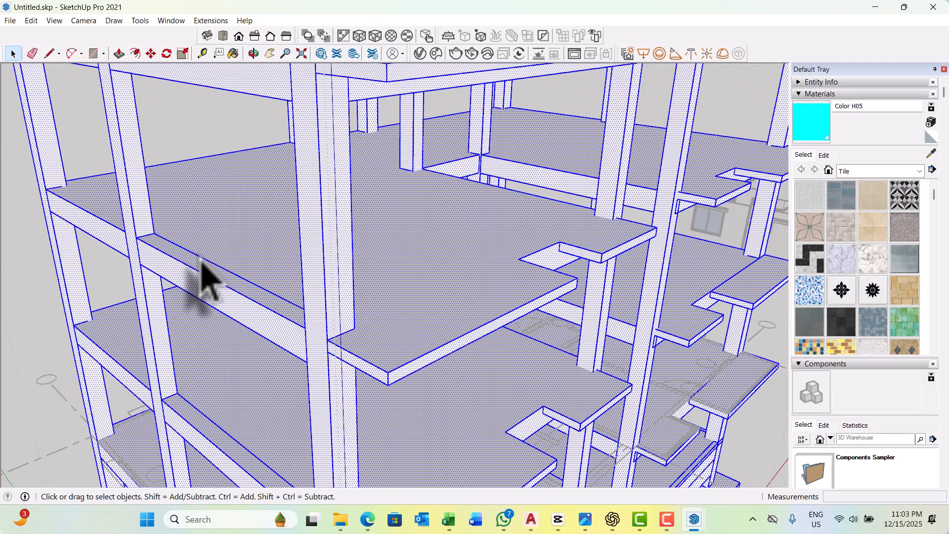
click(201, 259)
Examine the joints of the corner column with the beams and slabs, from the upper storeys down to the base beams.
scroll(254, 392, down, 5)
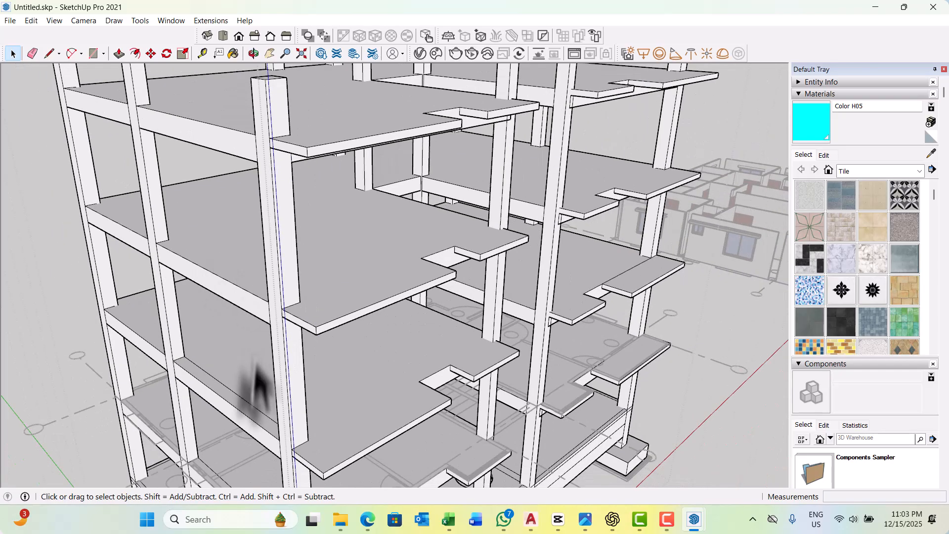
scroll(236, 415, up, 5)
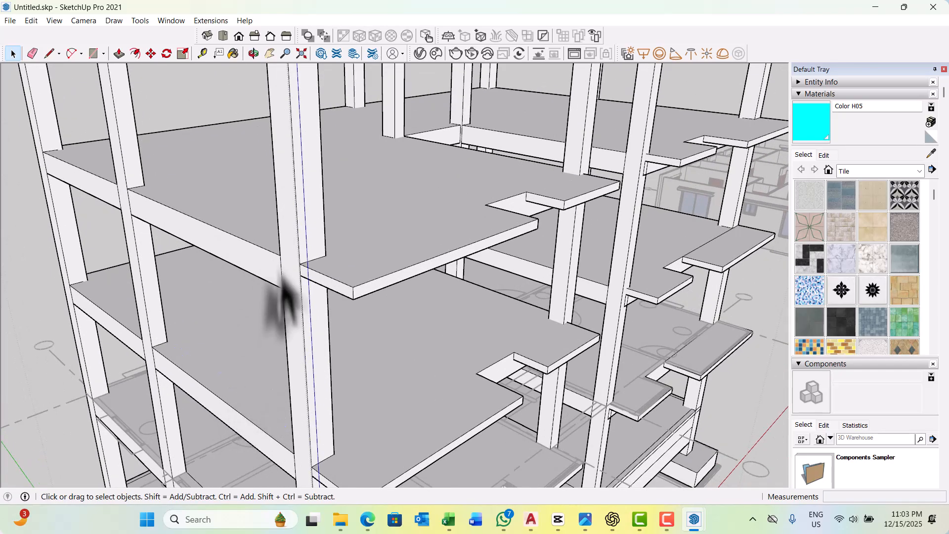
scroll(303, 318, down, 4)
scroll(275, 445, up, 4)
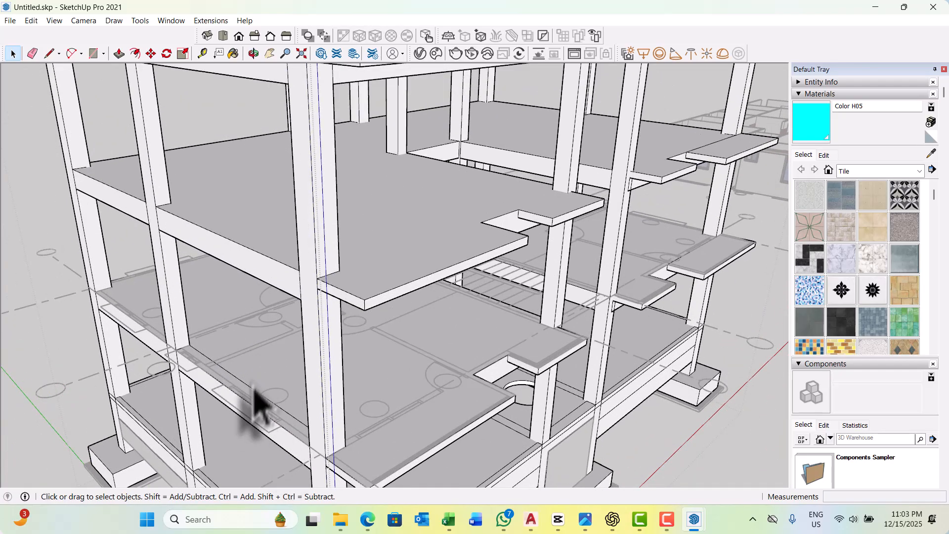
scroll(276, 346, down, 4)
scroll(267, 425, up, 5)
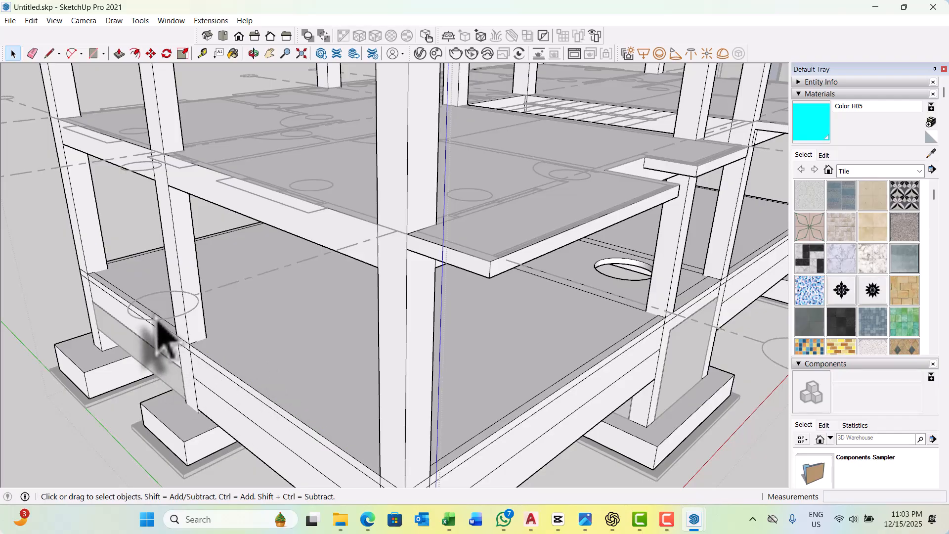
scroll(297, 382, down, 4)
scroll(313, 387, up, 4)
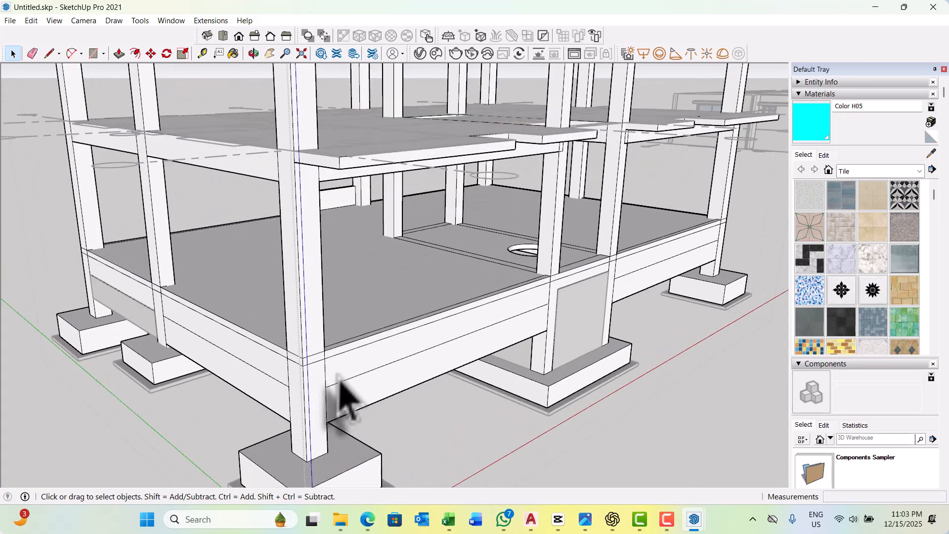
Delete the seam edges between the two stacked base beams at the corner column, and undo deleting the short edge across the column.
scroll(344, 396, up, 2)
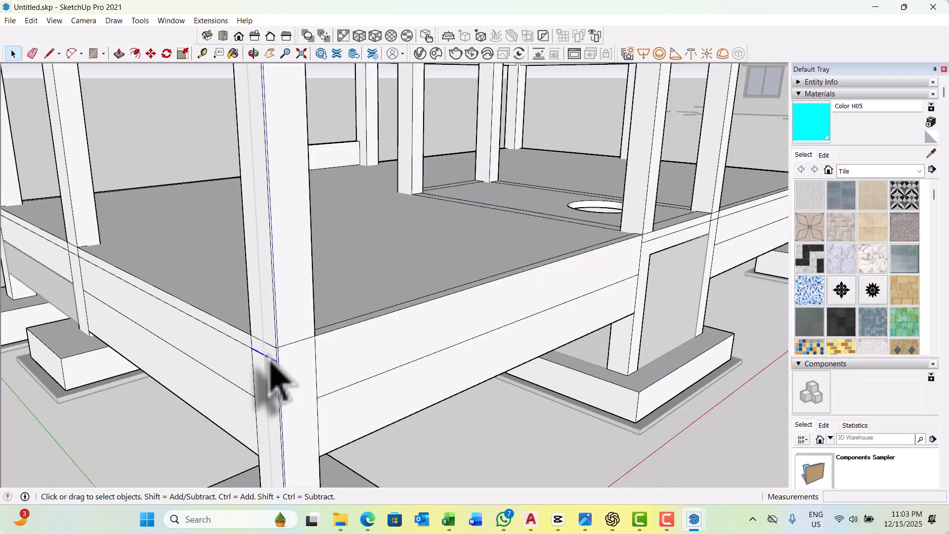
scroll(250, 352, up, 1)
scroll(248, 348, down, 1)
scroll(319, 397, up, 1)
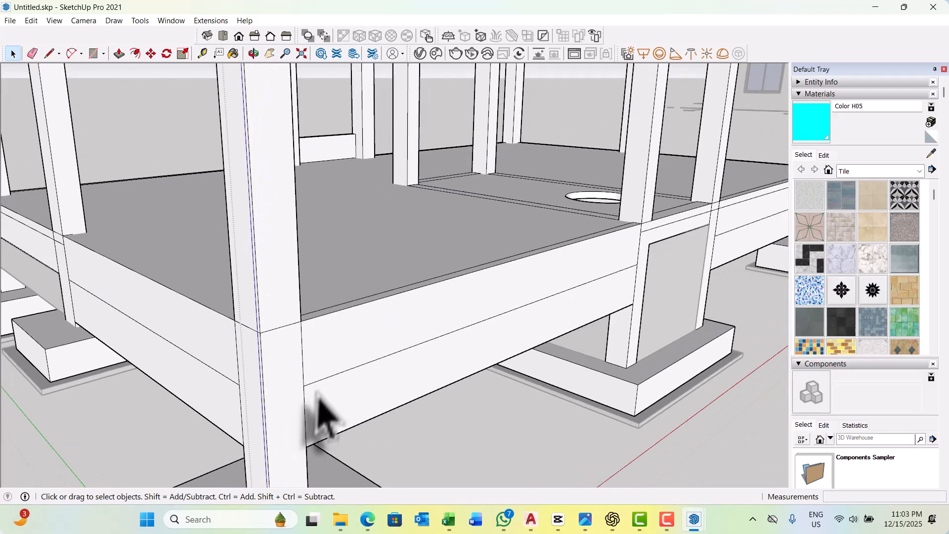
click(235, 384)
key(Delete)
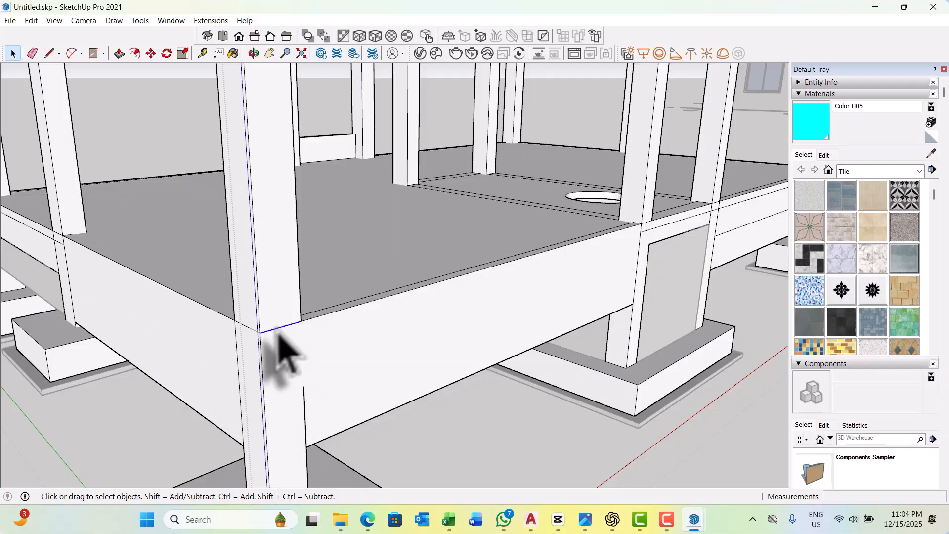
key(Delete)
key(ctrl+z)
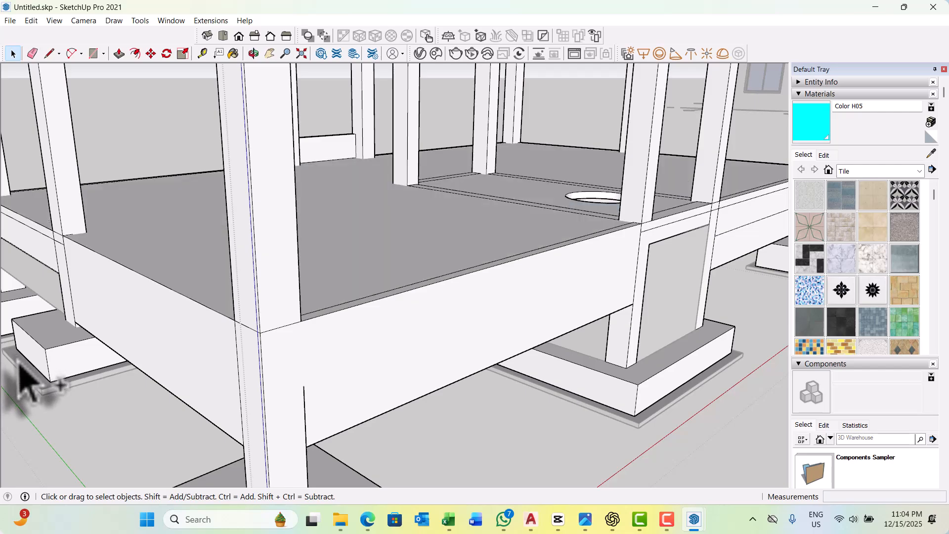
Examine the ground floor slab's seams with the base beams at the corner column and beside the round floor opening.
click(348, 270)
scroll(354, 282, down, 3)
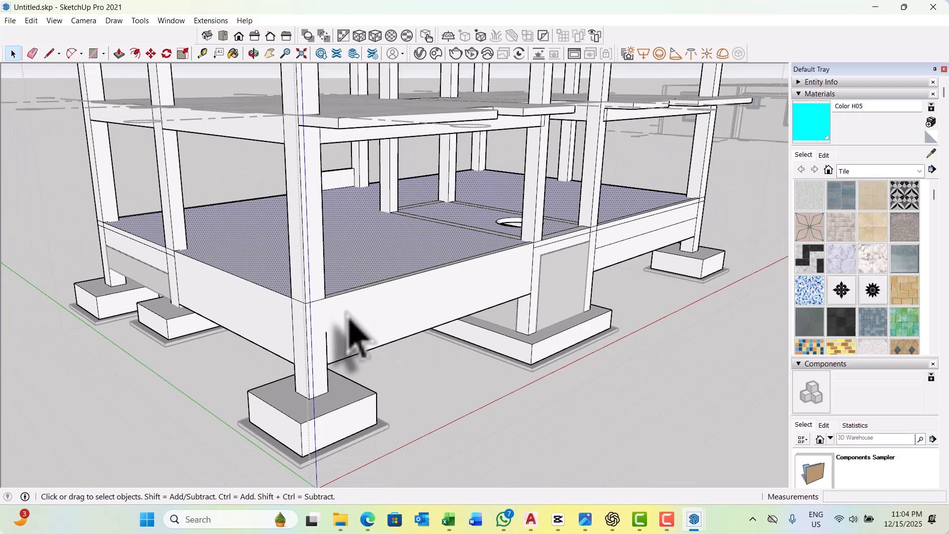
scroll(356, 335, up, 5)
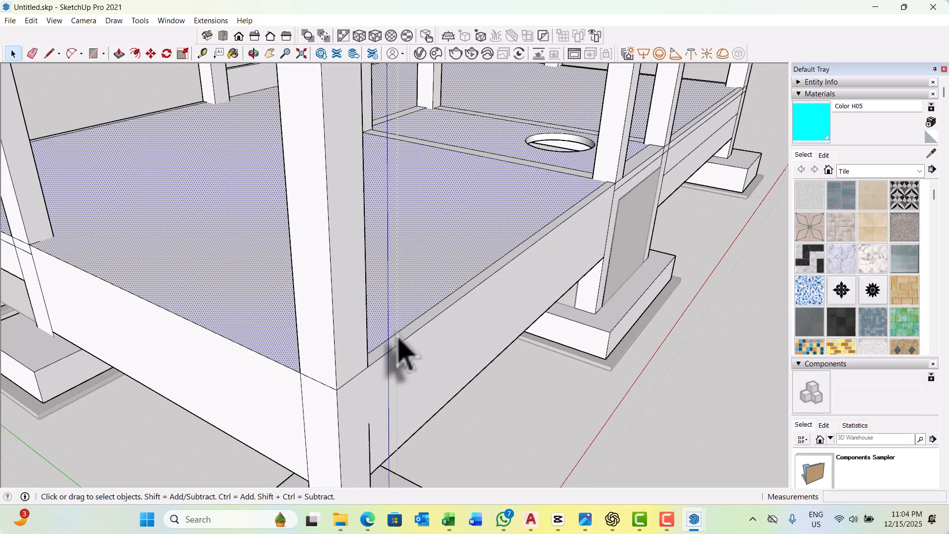
click(398, 336)
scroll(403, 353, down, 3)
mouse_move(388, 413)
middle_down()
mouse_move(371, 318)
mouse_move(414, 313)
mouse_move(316, 291)
middle_up()
scroll(430, 296, up, 6)
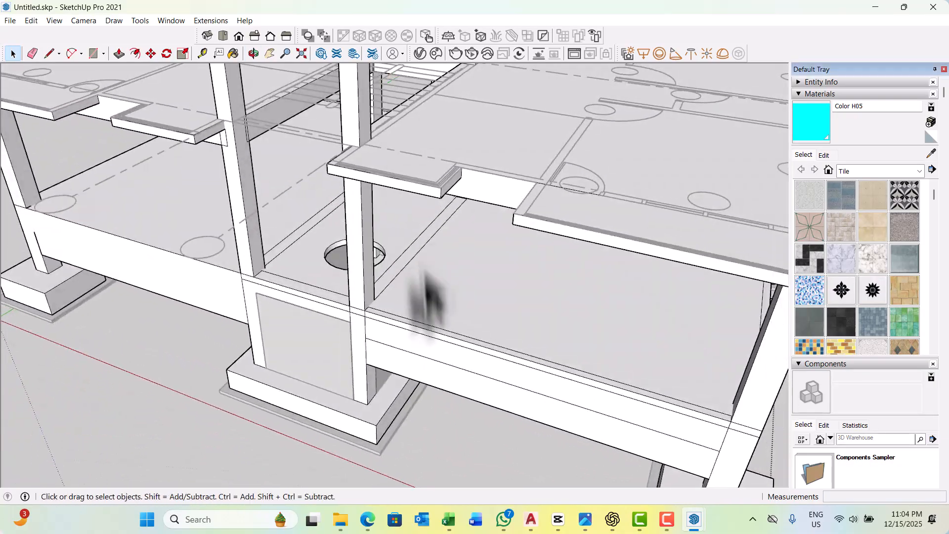
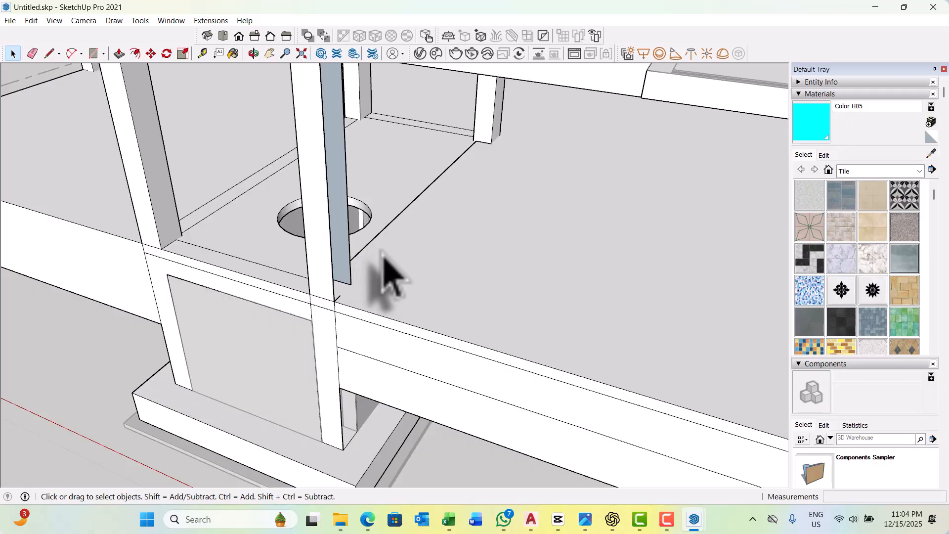
scroll(430, 304, down, 6)
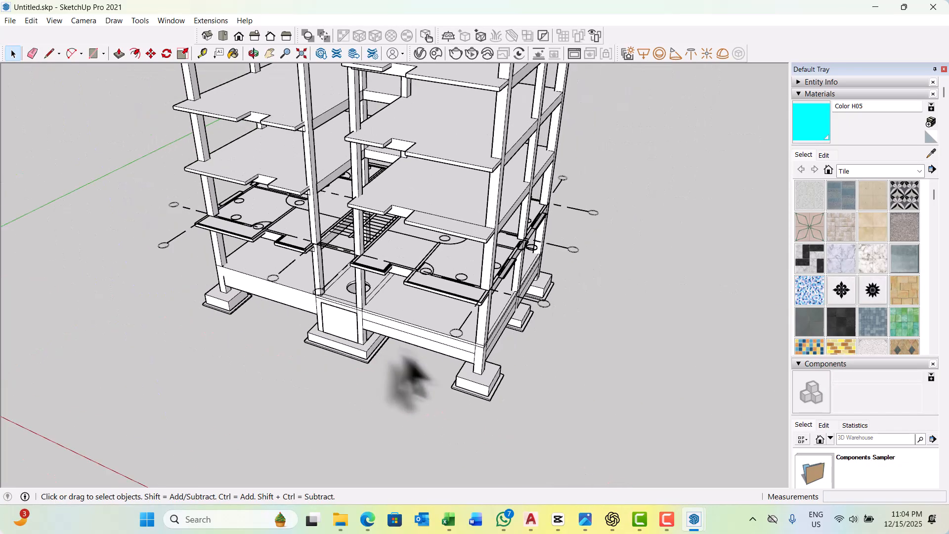
Delete the seam edge near the corner column on the slab directly above the floor plan slab, and leave the frame's group.
middle_drag(403, 377, 408, 218)
scroll(430, 297, down, 3)
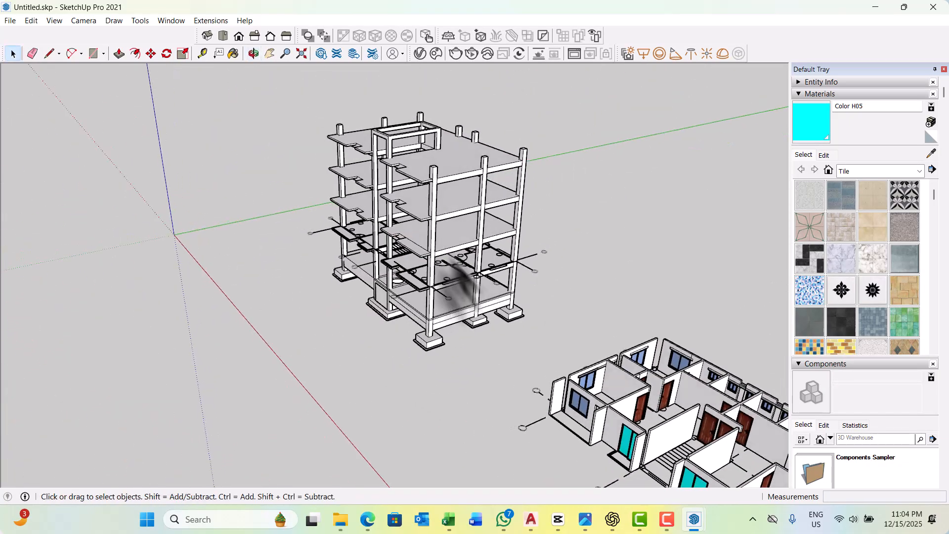
scroll(418, 271, up, 5)
triple_click(407, 266)
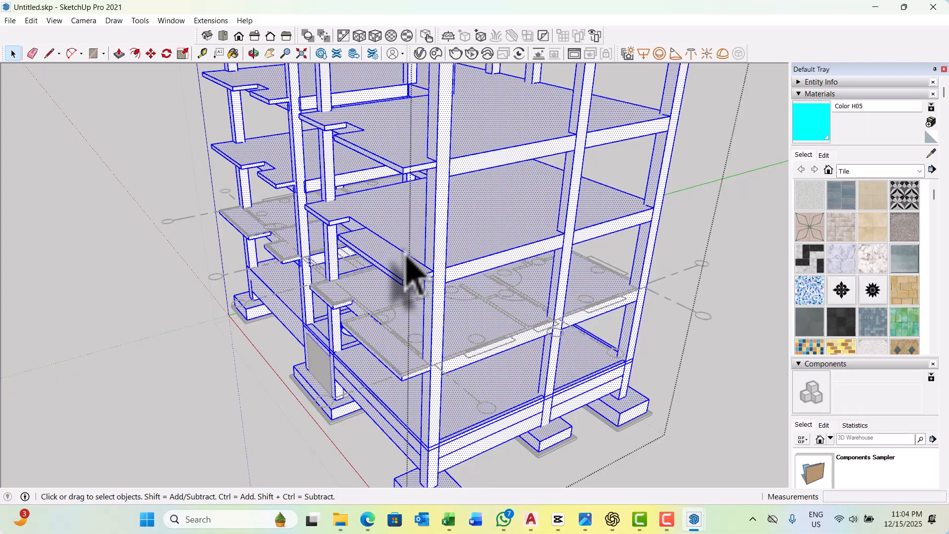
click(406, 254)
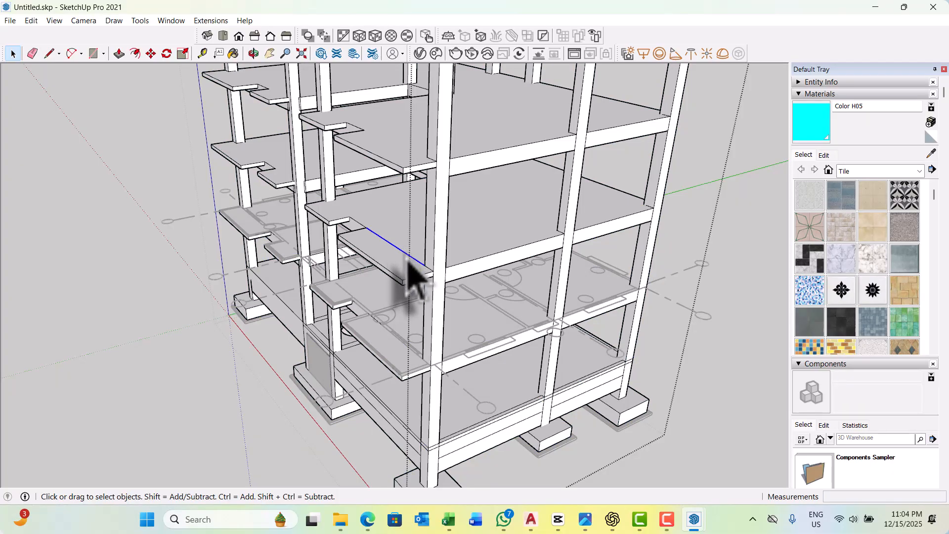
key(Delete)
scroll(392, 356, down, 3)
scroll(388, 346, up, 1)
middle_drag(372, 225, 509, 331)
scroll(407, 350, down, 1)
scroll(418, 360, up, 5)
key(Escape)
Copy the group of walls, doors and windows by its corner onto the matching corner column point of the floor plan slab.
scroll(430, 364, down, 4)
scroll(382, 267, down, 4)
middle_drag(388, 272, 555, 409)
scroll(588, 413, up, 6)
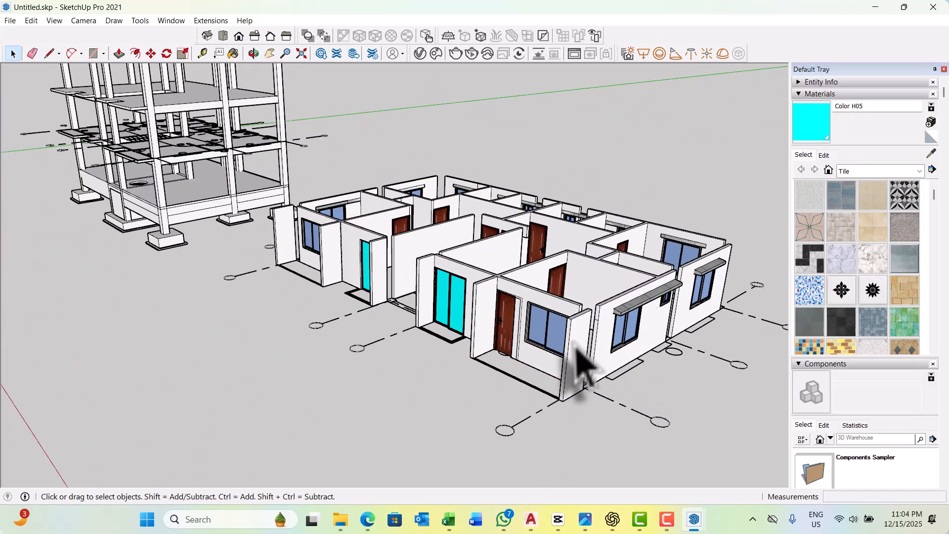
click(577, 348)
scroll(509, 366, down, 5)
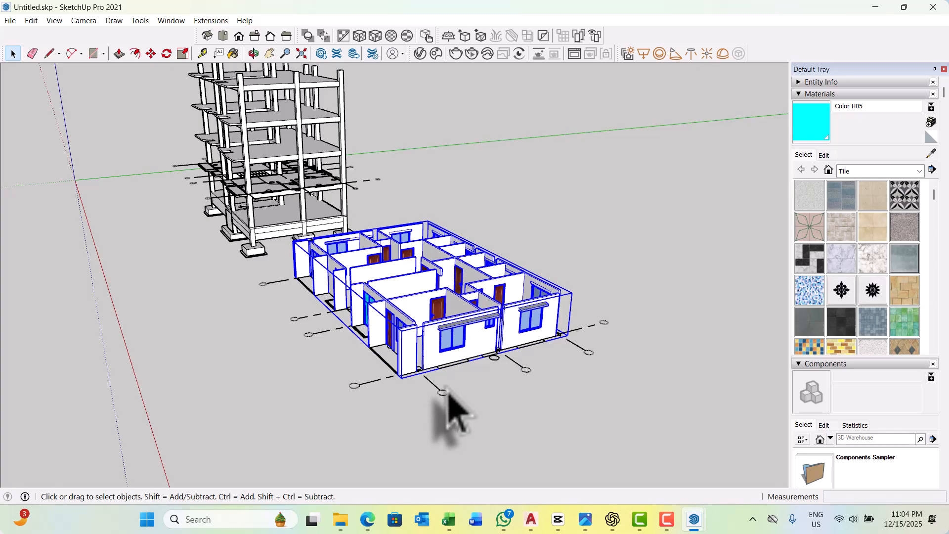
key(m)
scroll(413, 381, up, 6)
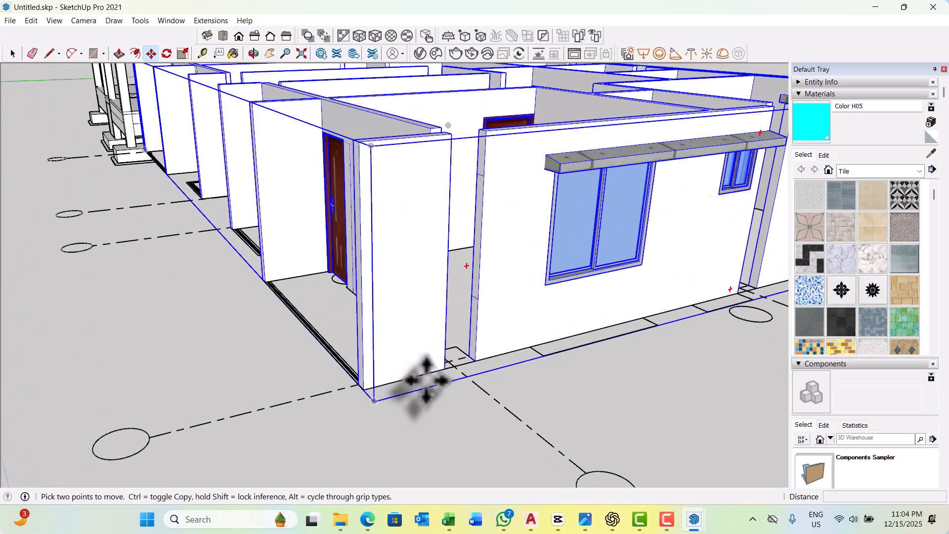
click(462, 356)
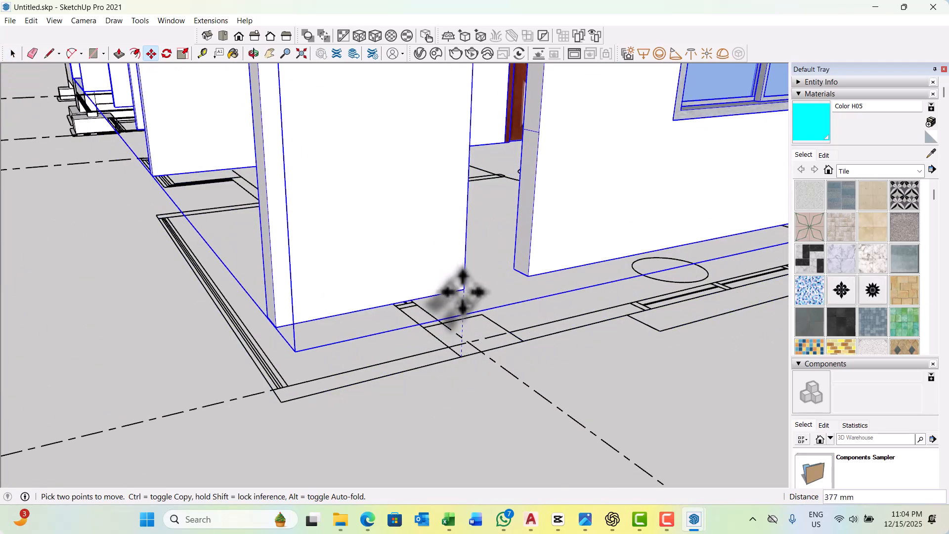
key(ctrl)
scroll(513, 381, down, 8)
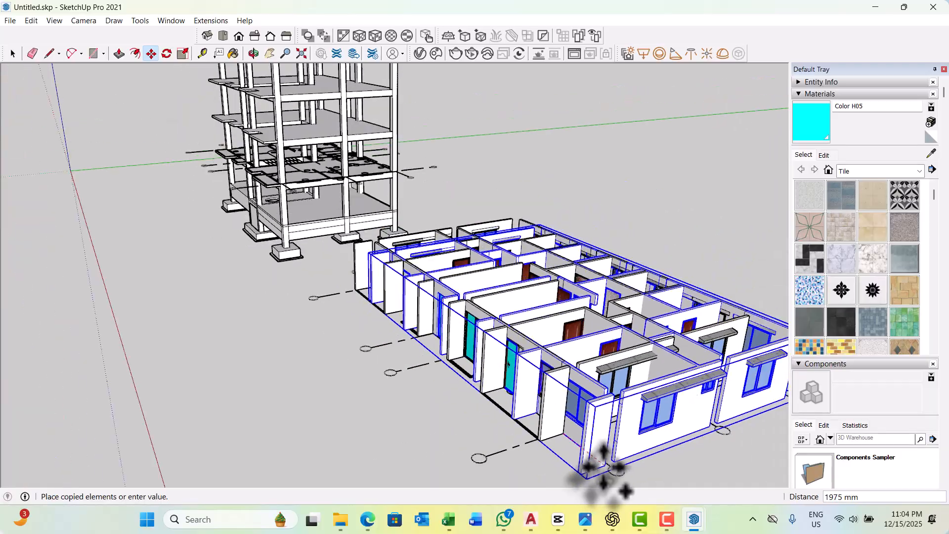
scroll(296, 201, up, 8)
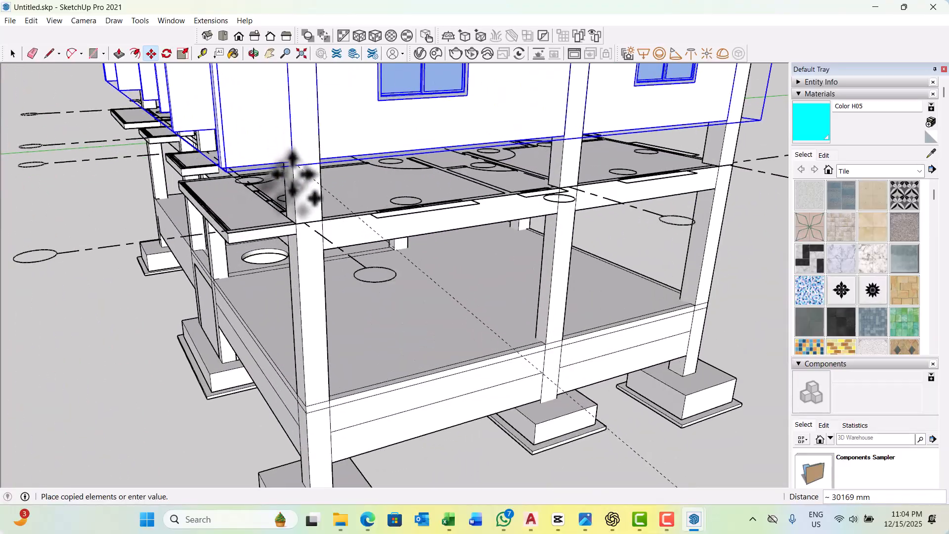
scroll(295, 176, up, 5)
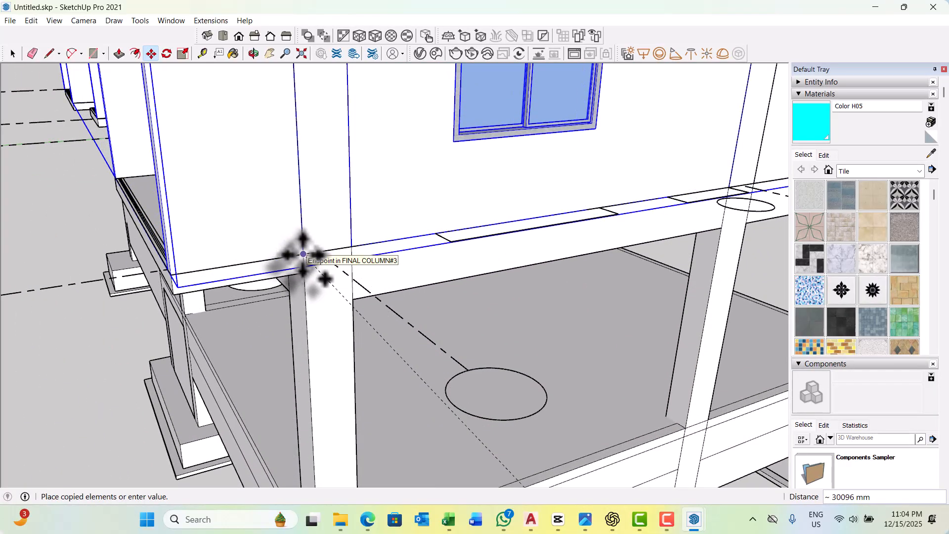
Clear the selection and check from several sides how the copied walls sit on the slab and against the columns.
middle_drag(353, 296, 318, 308)
key(m)
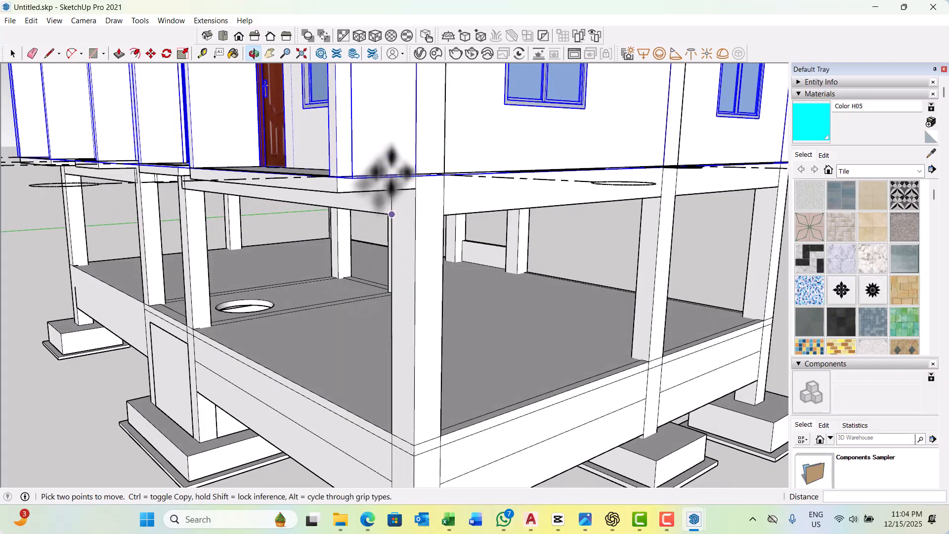
scroll(386, 180, up, 3)
key(space)
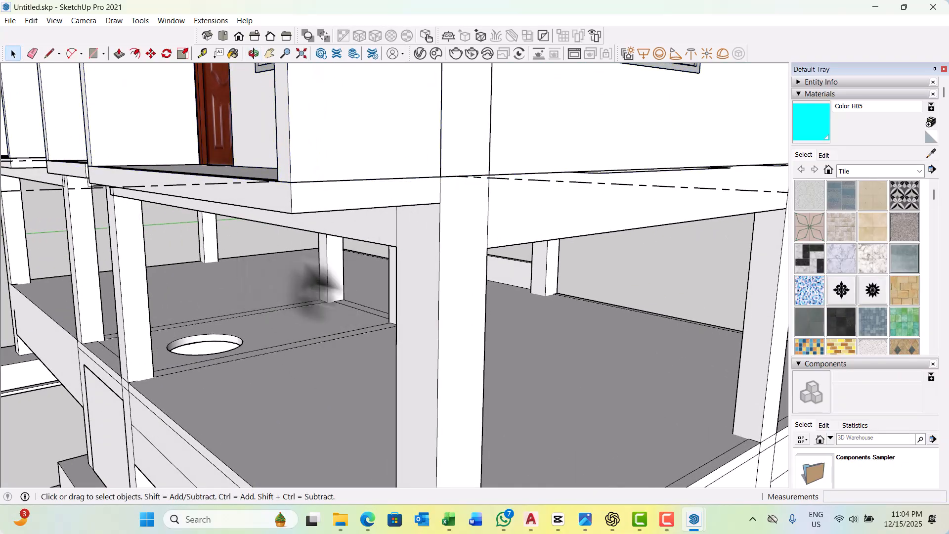
middle_drag(319, 286, 349, 240)
scroll(475, 319, down, 10)
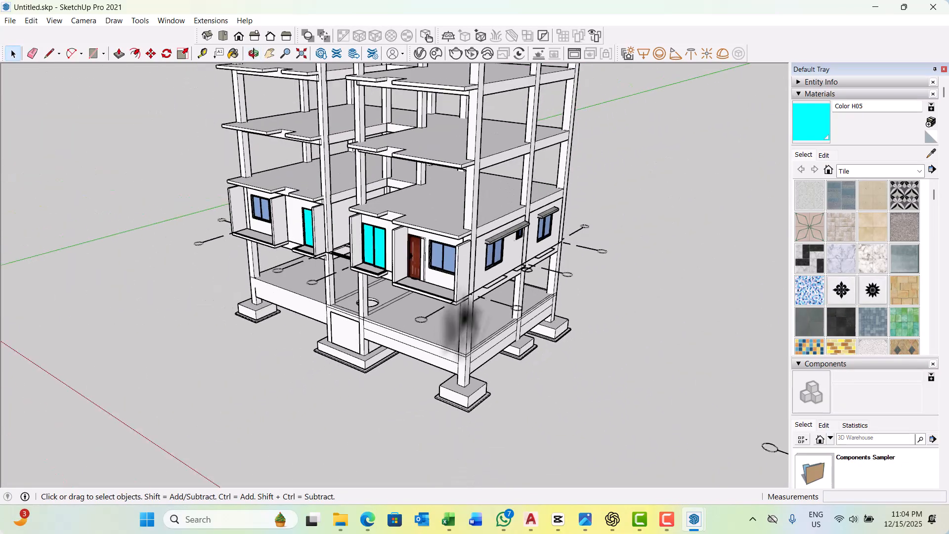
Copy the group of walls, doors and windows 3000 mm up by its corner column point onto the storey above.
middle_drag(465, 319, 344, 245)
scroll(278, 208, up, 5)
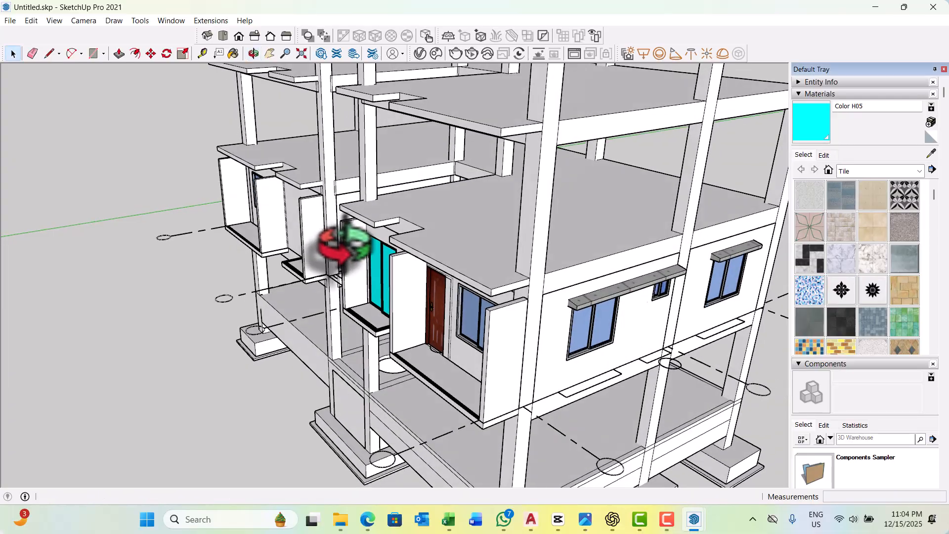
scroll(452, 250, up, 2)
click(438, 239)
scroll(431, 239, down, 4)
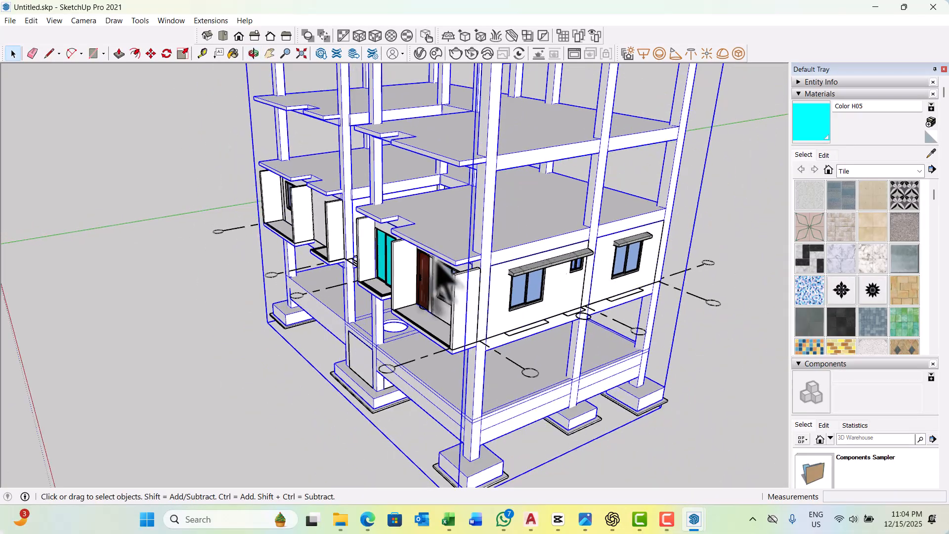
click(460, 317)
scroll(469, 354, up, 4)
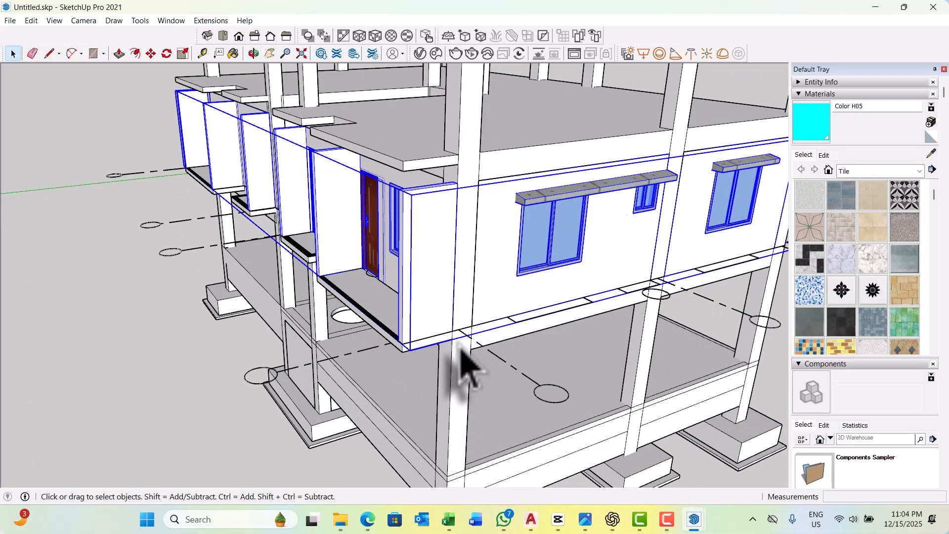
scroll(459, 338, up, 2)
click(450, 326)
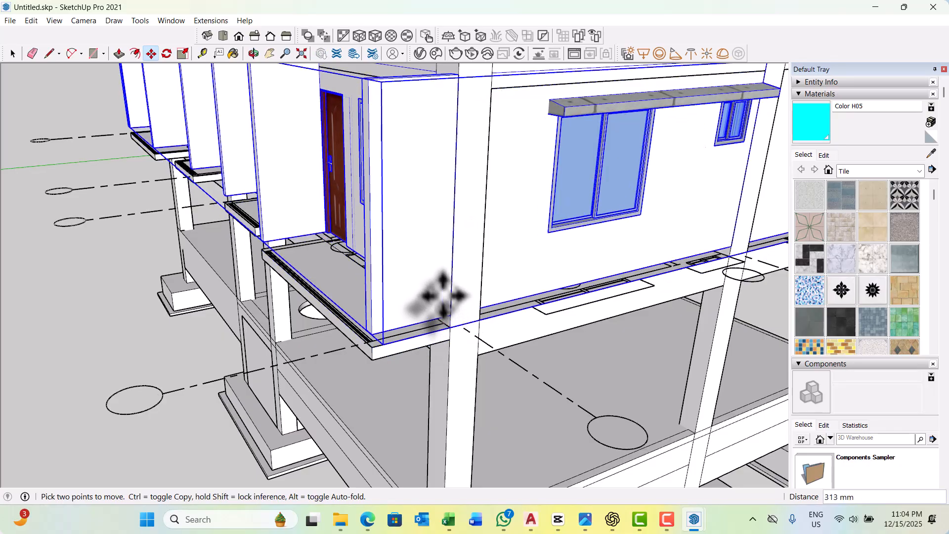
scroll(440, 346, down, 8)
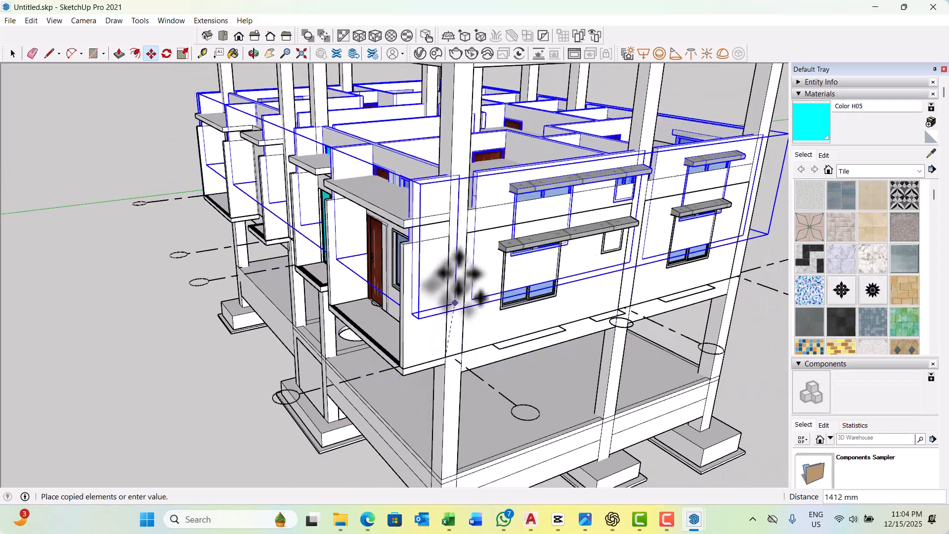
scroll(450, 208, up, 7)
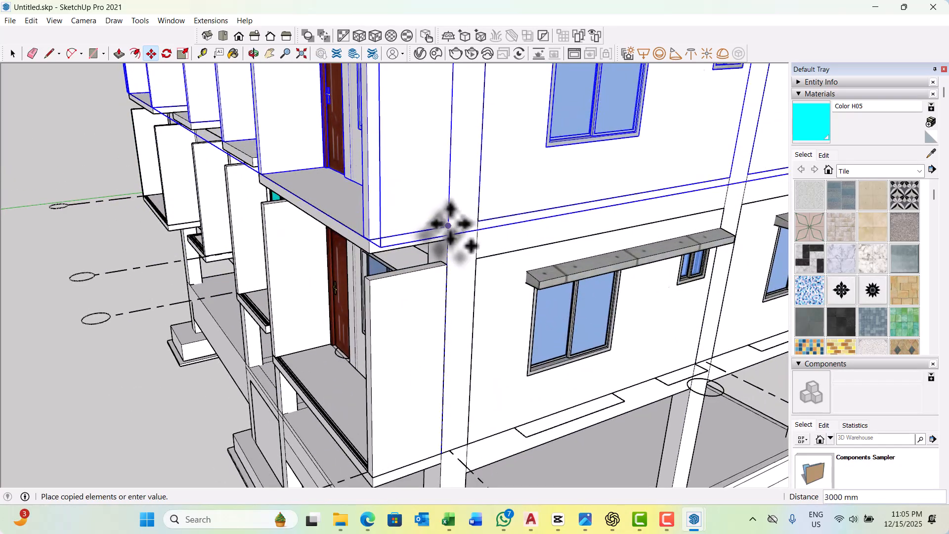
mouse_move(433, 267)
middle_down()
mouse_move(434, 232)
mouse_move(452, 201)
mouse_move(461, 212)
mouse_move(396, 304)
mouse_move(445, 276)
middle_up()
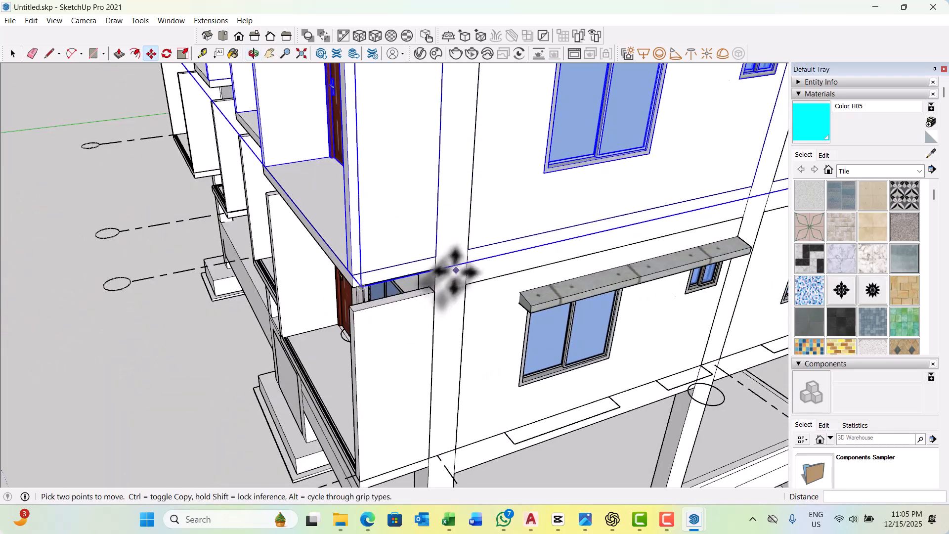
Copy the upper walls group once more by its corner column point onto the slab of the next storey.
scroll(402, 340, down, 6)
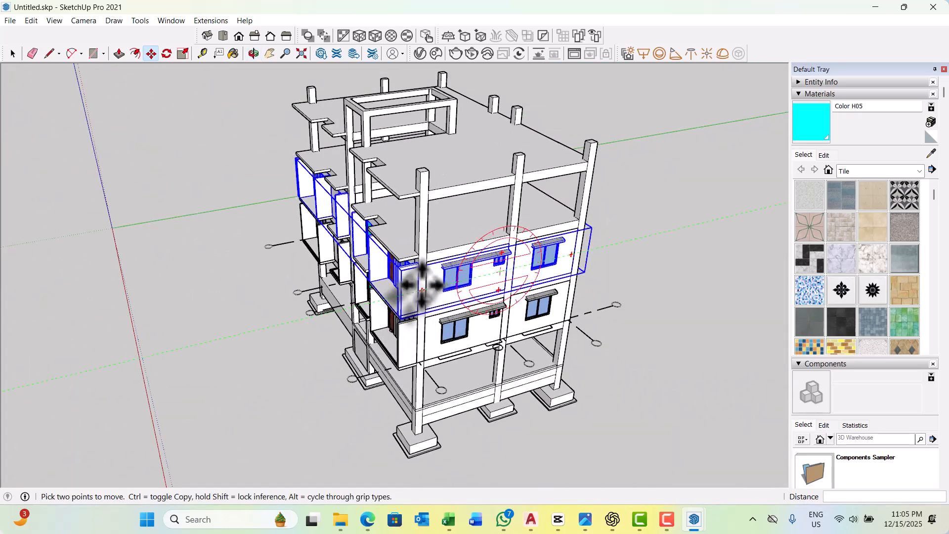
scroll(422, 287, up, 5)
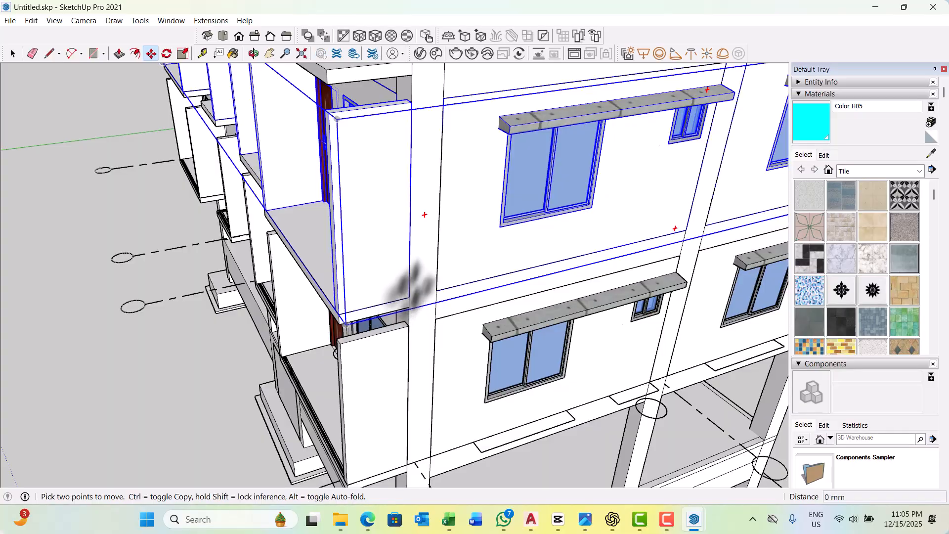
click(410, 285)
scroll(418, 263, down, 4)
scroll(420, 197, up, 4)
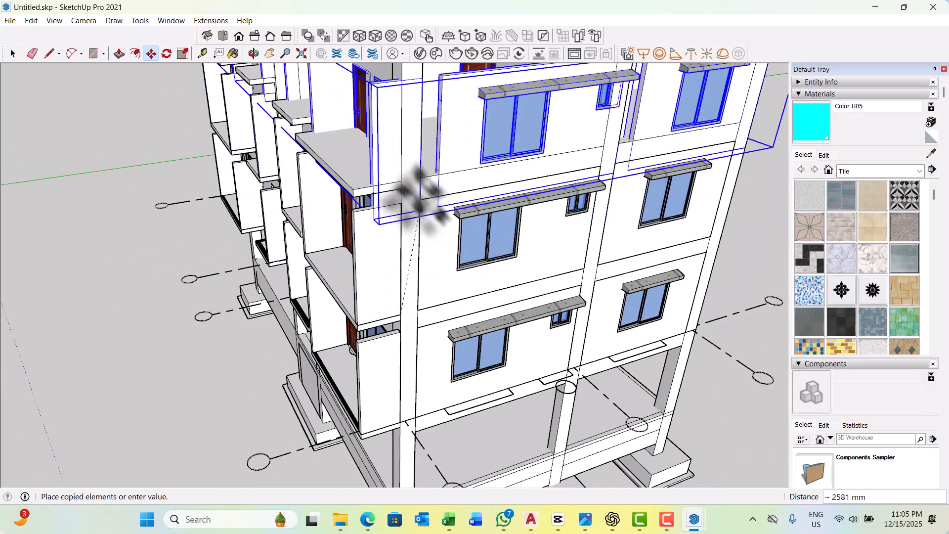
scroll(400, 324, down, 5)
key(space)
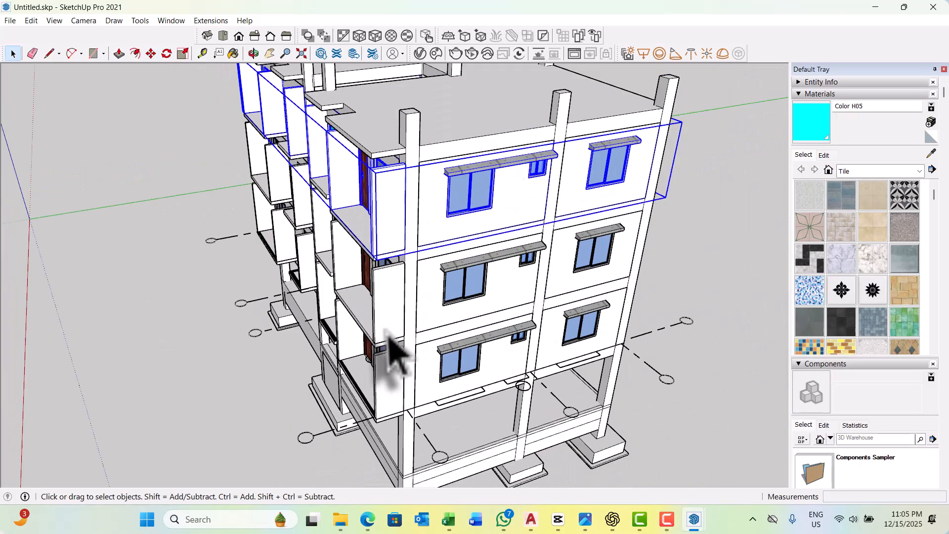
Examine the stacked storeys from the front, especially the balcony side walls' tops against the slab edges above.
middle_drag(678, 396, 721, 322)
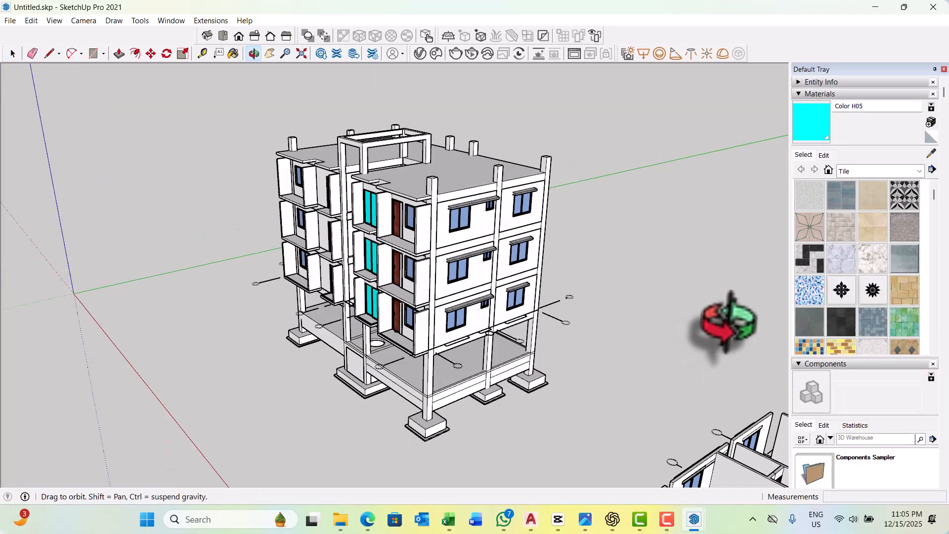
scroll(525, 296, up, 5)
middle_drag(536, 356, 500, 371)
scroll(434, 333, up, 3)
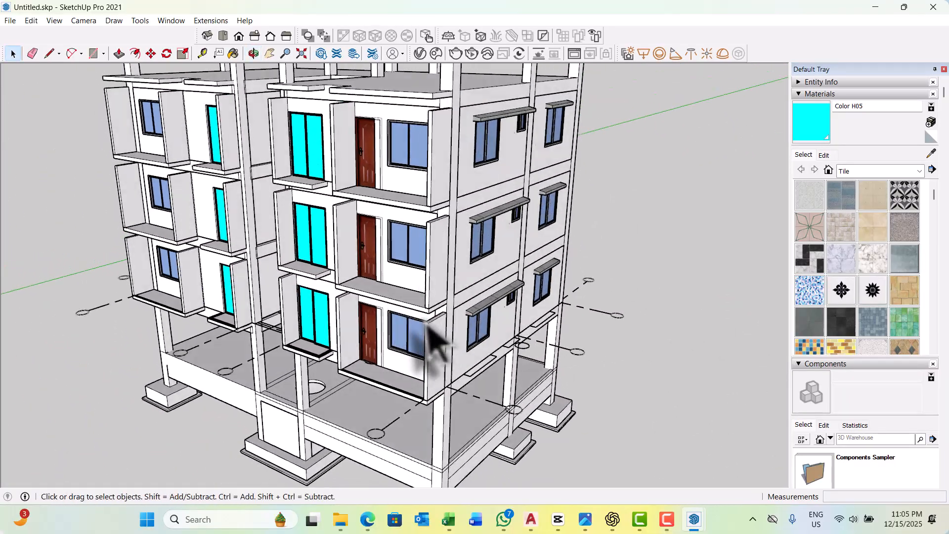
middle_drag(406, 309, 392, 297)
scroll(434, 301, up, 3)
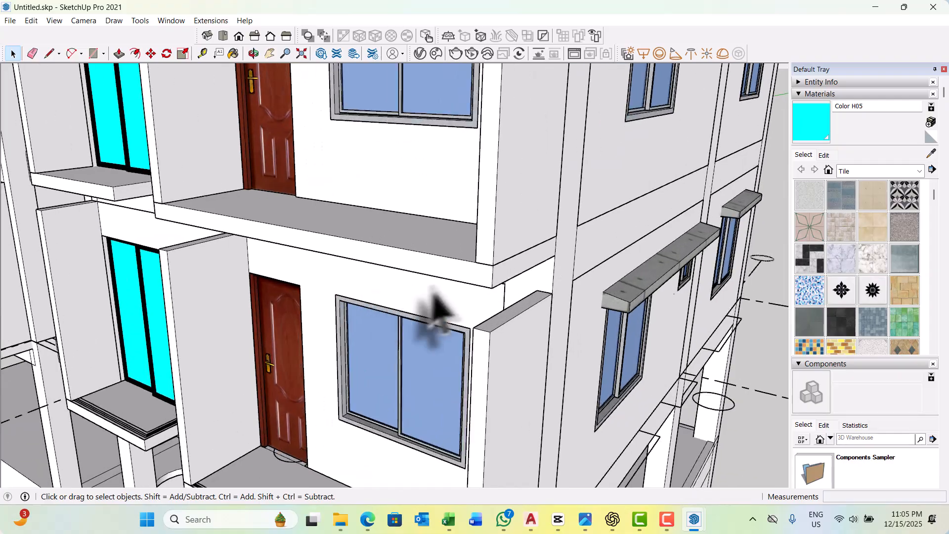
middle_drag(510, 322, 533, 387)
scroll(519, 361, down, 2)
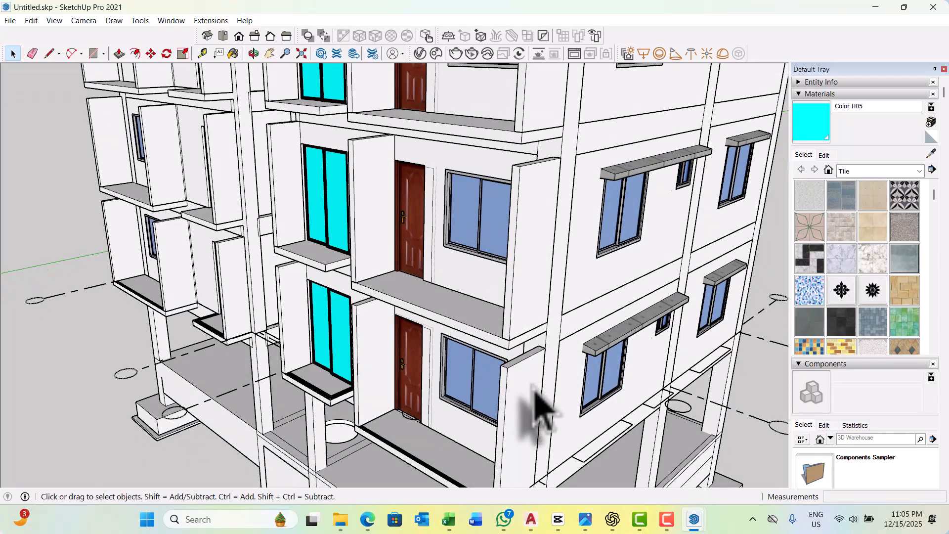
scroll(407, 364, up, 4)
scroll(403, 259, down, 5)
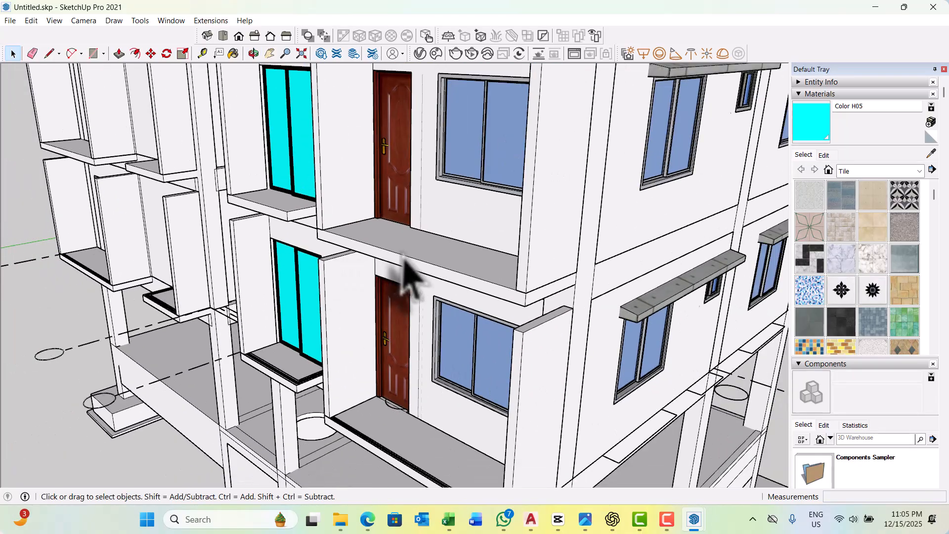
middle_drag(488, 299, 485, 303)
scroll(388, 309, up, 5)
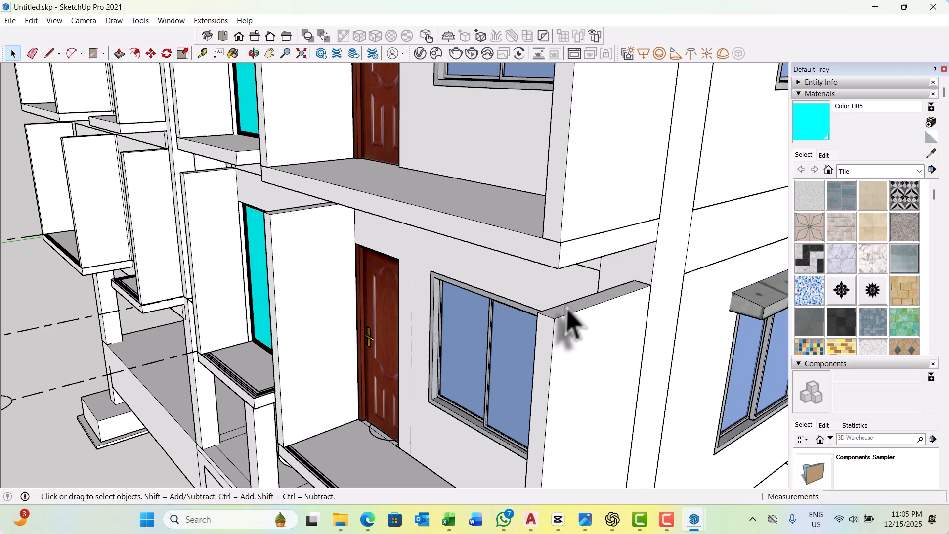
Open the lowest walls group and lower the top of the corner balcony's outer side wall by 450 mm to the window head.
double_click(568, 321)
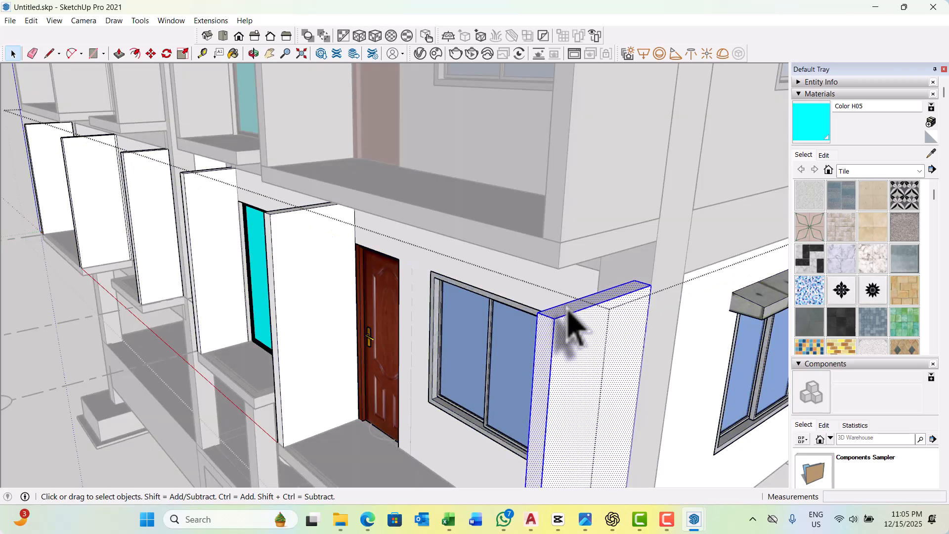
scroll(410, 289, down, 4)
middle_drag(435, 328, 578, 405)
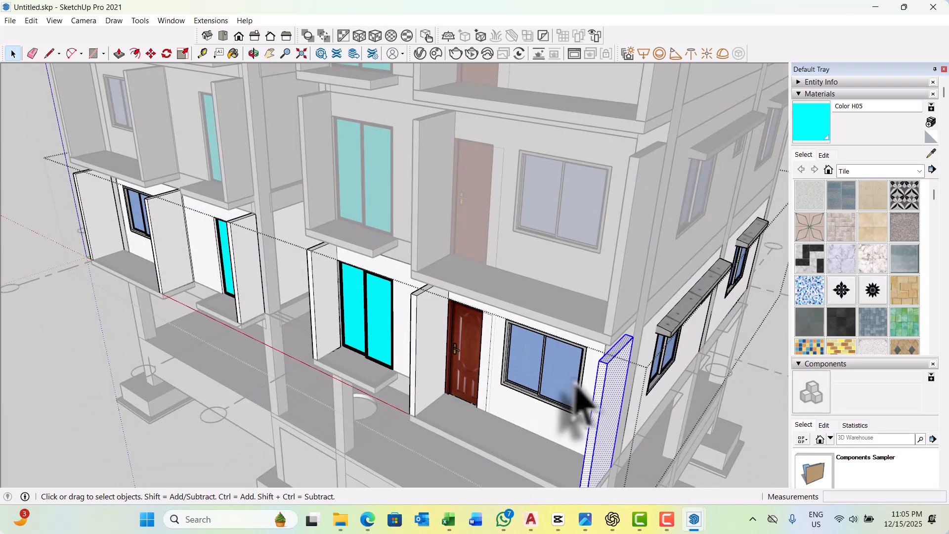
key(p)
scroll(596, 393, up, 5)
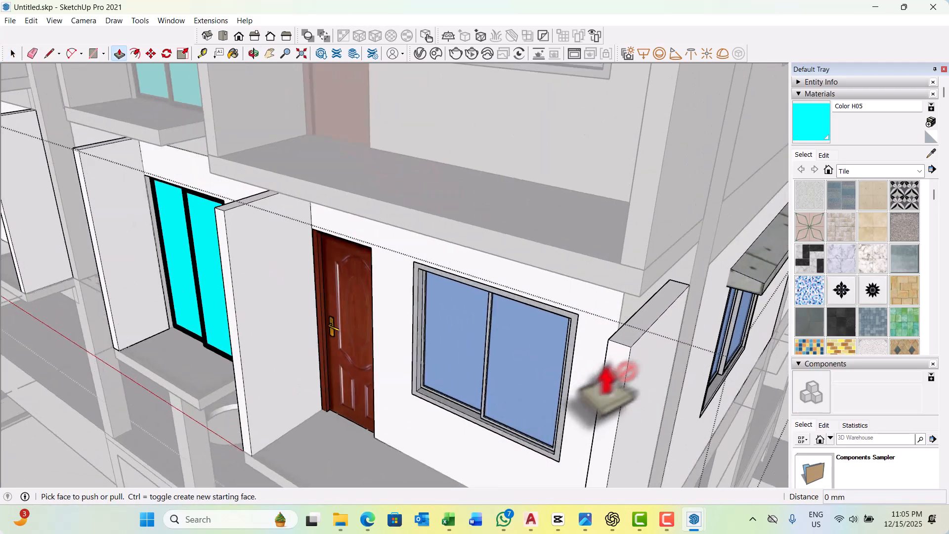
scroll(607, 346, up, 2)
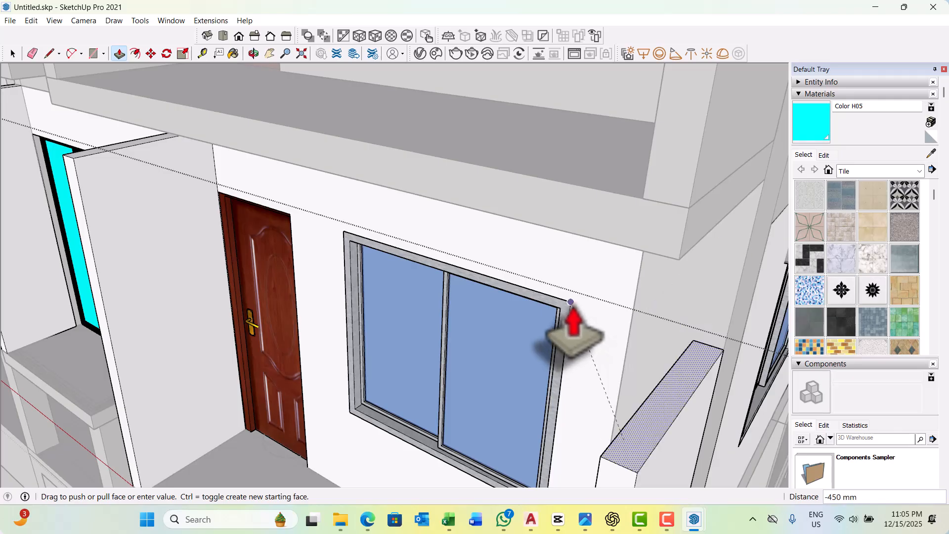
click(571, 302)
Raise a new band on top of the shortened side wall and extend it across the balcony to the opposite side wall.
scroll(490, 247, down, 4)
scroll(540, 302, up, 2)
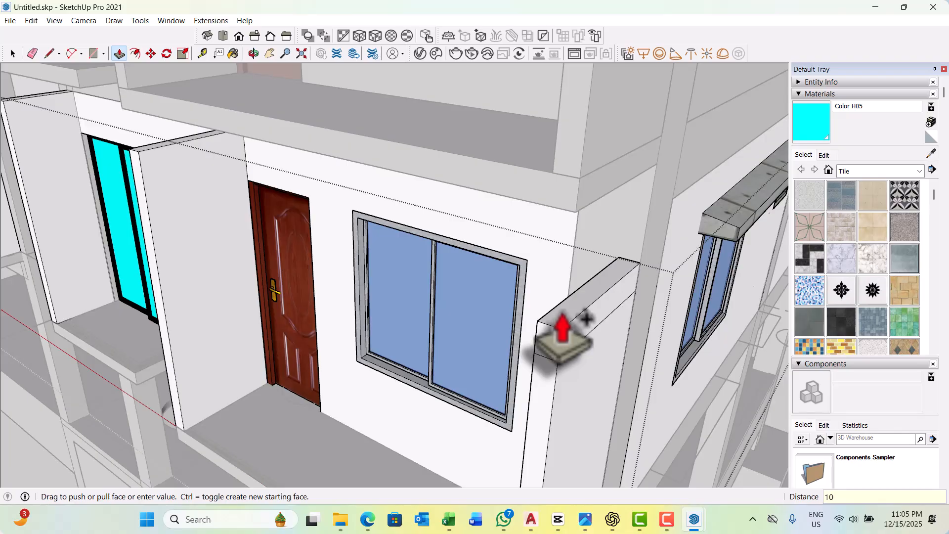
key(Return)
middle_drag(492, 343, 613, 296)
click(610, 270)
scroll(524, 297, down, 3)
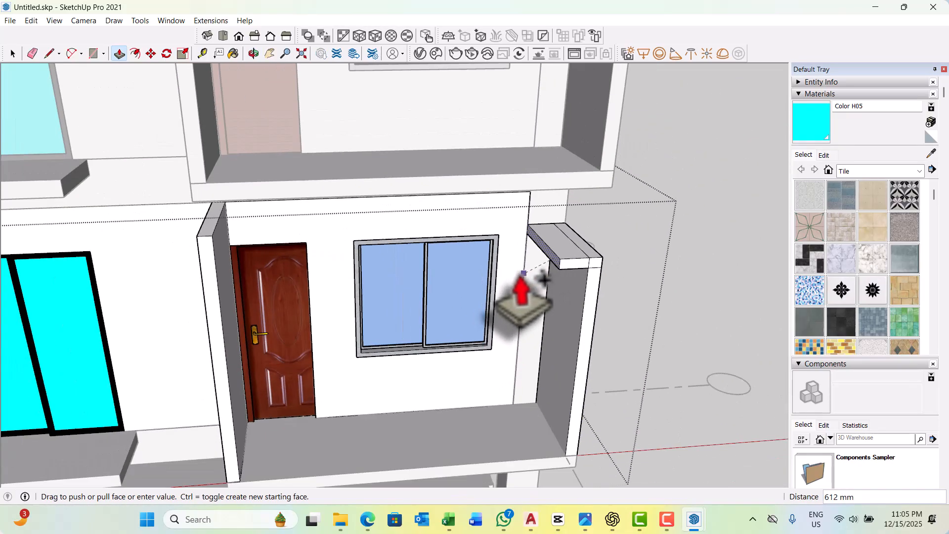
scroll(505, 297, up, 1)
middle_drag(505, 281, 383, 266)
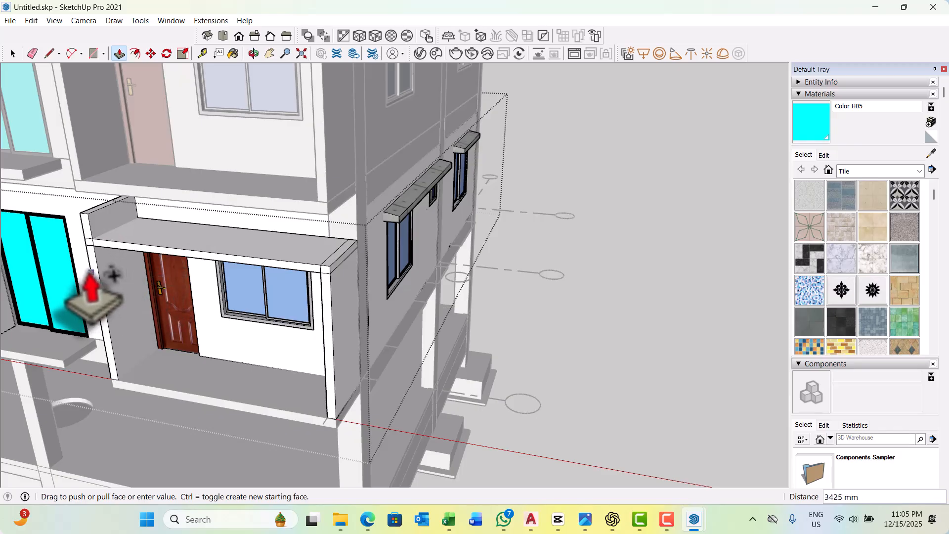
scroll(90, 262, up, 3)
click(102, 259)
Extend the canopy band's end another 125 mm through the thickness of the door-side balcony wall.
middle_drag(99, 271, 403, 331)
scroll(208, 318, up, 5)
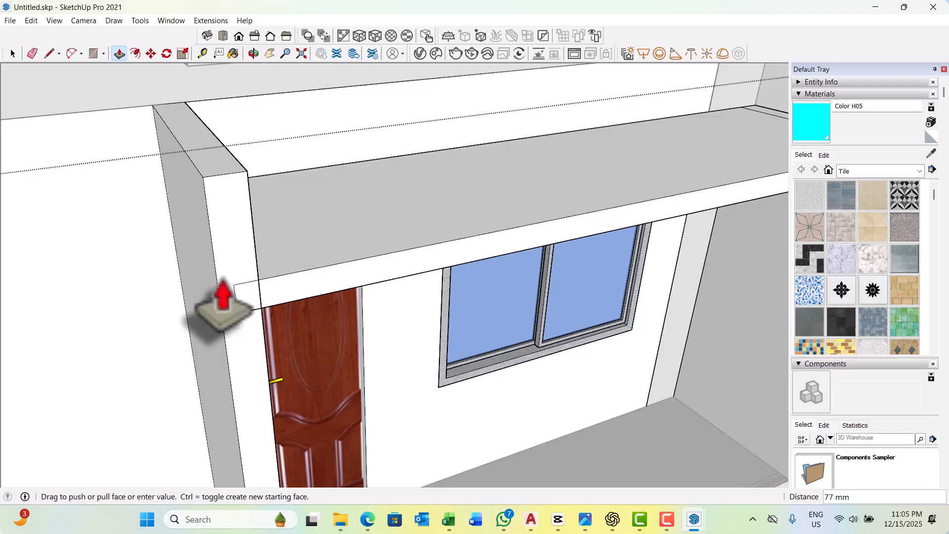
scroll(225, 346, down, 5)
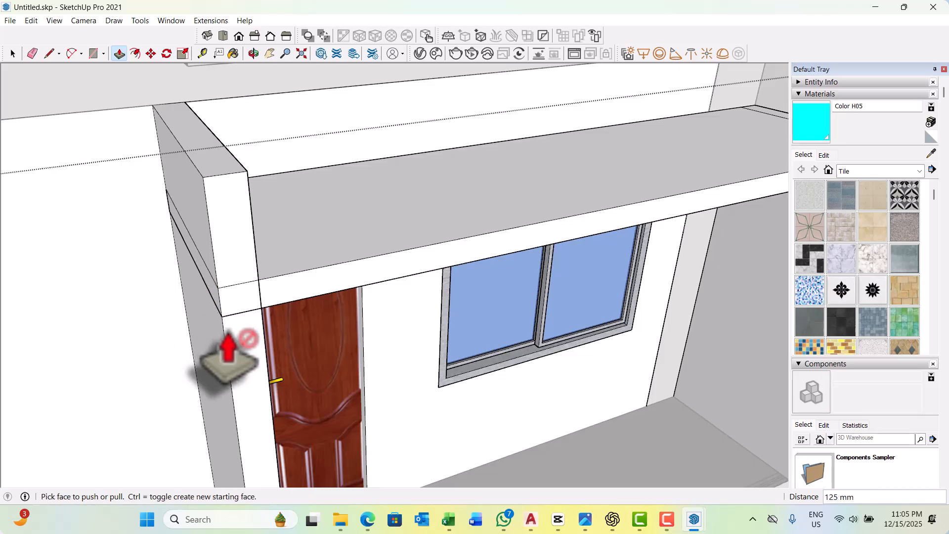
key(space)
Remove the balcony's door-side wall by pushing its top face down 2550 mm within the main walls group.
scroll(229, 377, up, 3)
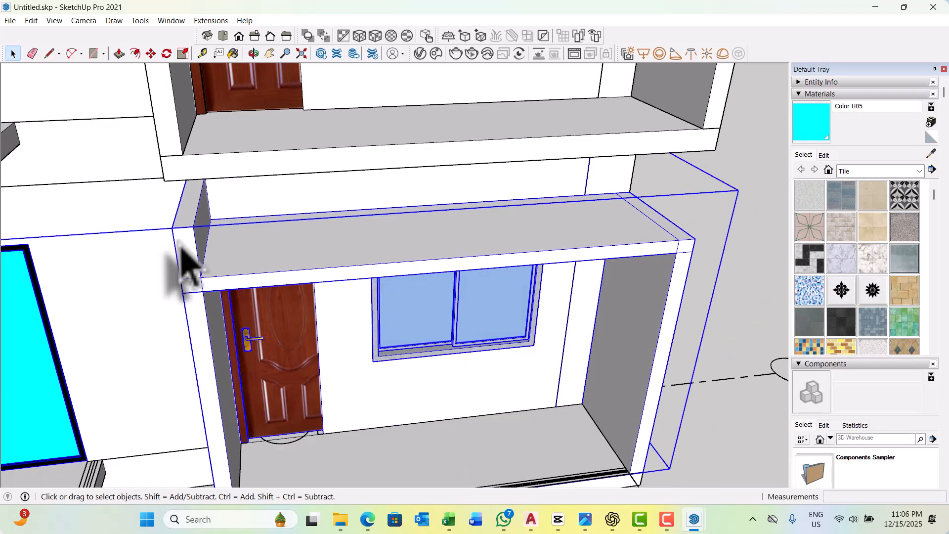
double_click(182, 262)
scroll(222, 277, down, 2)
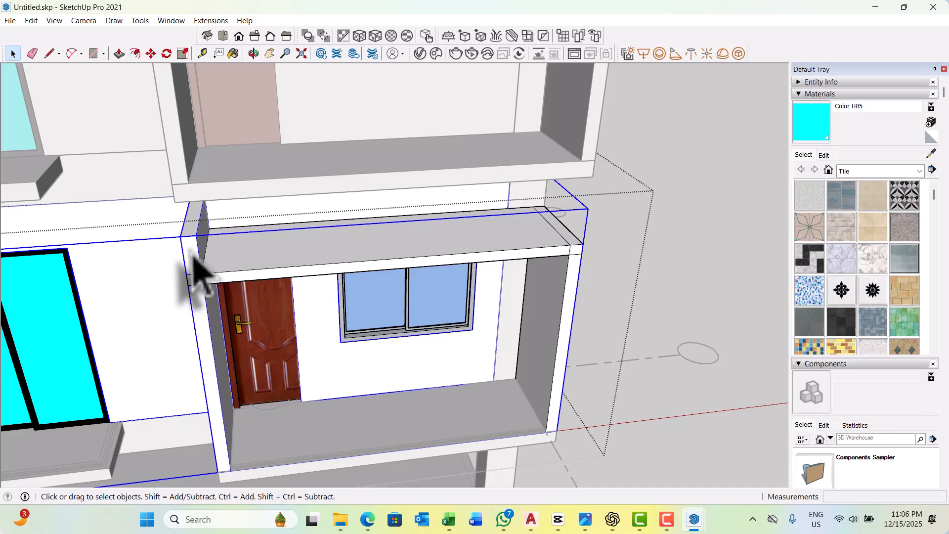
scroll(195, 267, down, 2)
click(254, 307)
middle_drag(254, 307, 277, 296)
scroll(197, 269, up, 3)
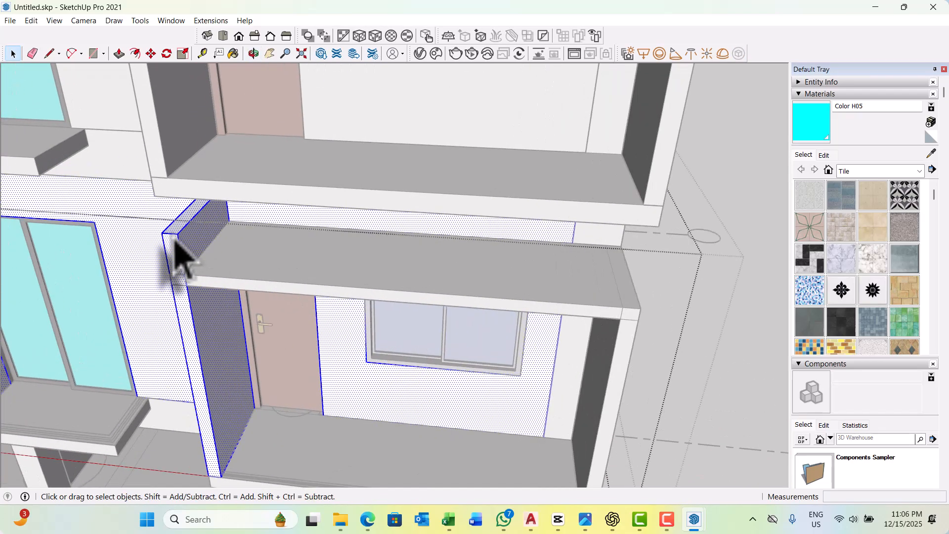
key(p)
scroll(174, 237, up, 2)
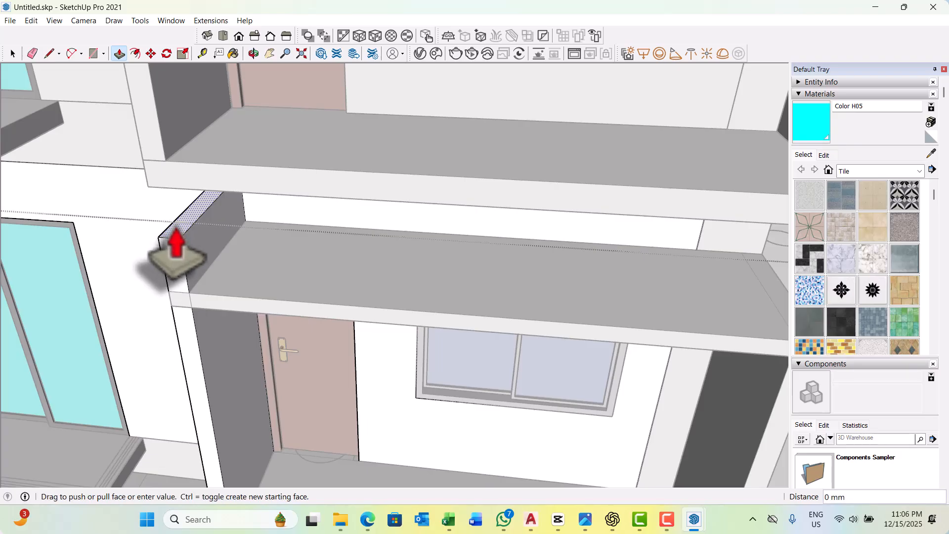
scroll(177, 247, down, 4)
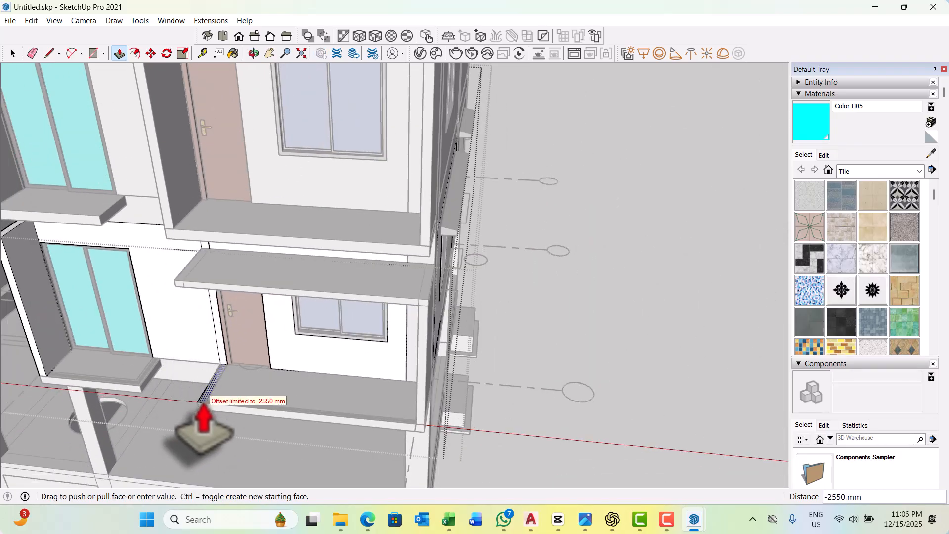
middle_drag(215, 415, 312, 381)
key(space)
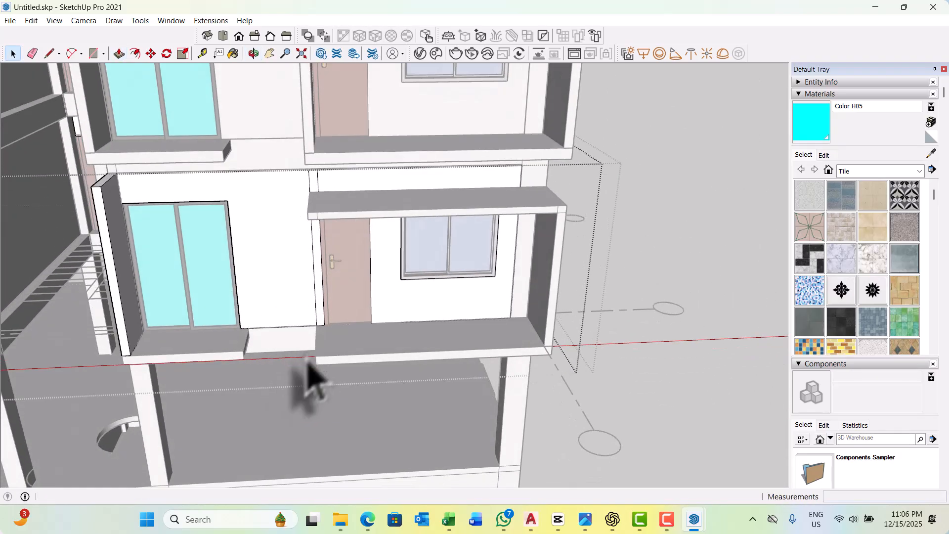
Pull the underside of the canopy's door-side end down to the balcony floor with Push/Pull to form a second leg.
scroll(336, 284, up, 2)
scroll(330, 277, up, 2)
click(329, 291)
double_click(329, 292)
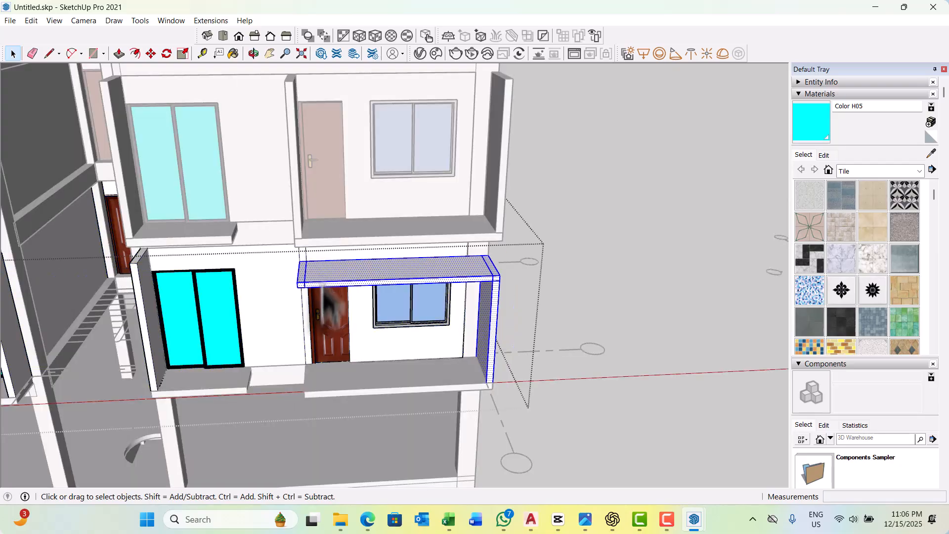
middle_drag(329, 292, 347, 177)
scroll(339, 265, down, 2)
scroll(346, 170, up, 5)
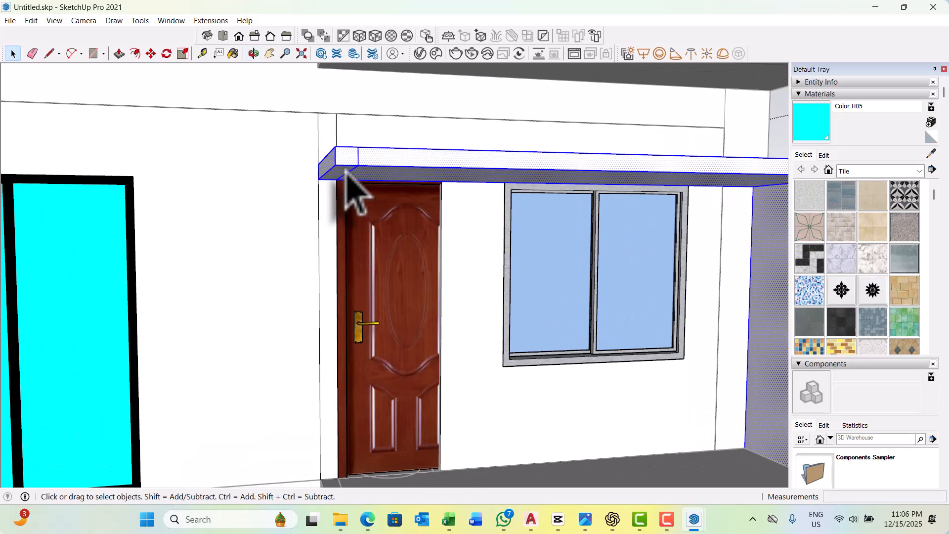
key(p)
click(333, 200)
scroll(333, 200, down, 4)
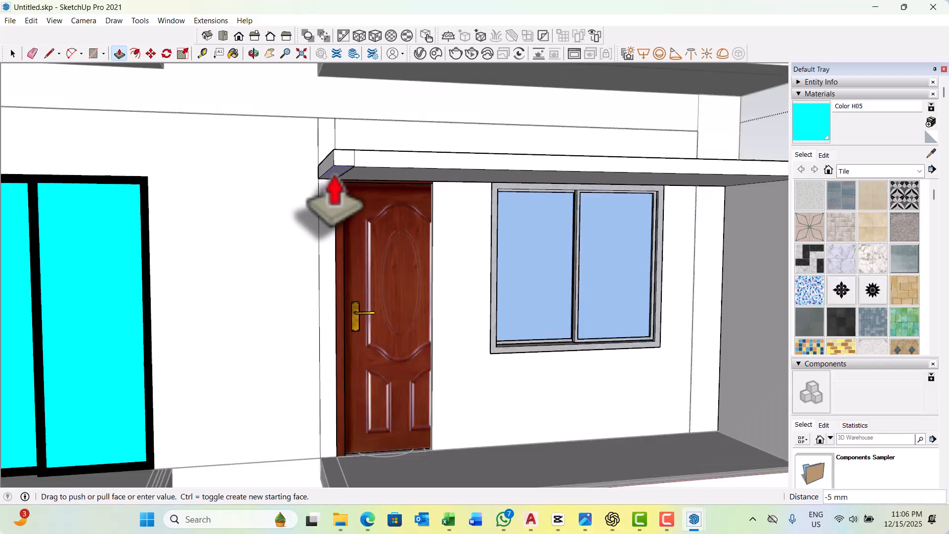
middle_drag(330, 195, 371, 403)
scroll(346, 390, up, 2)
key(space)
scroll(349, 371, down, 2)
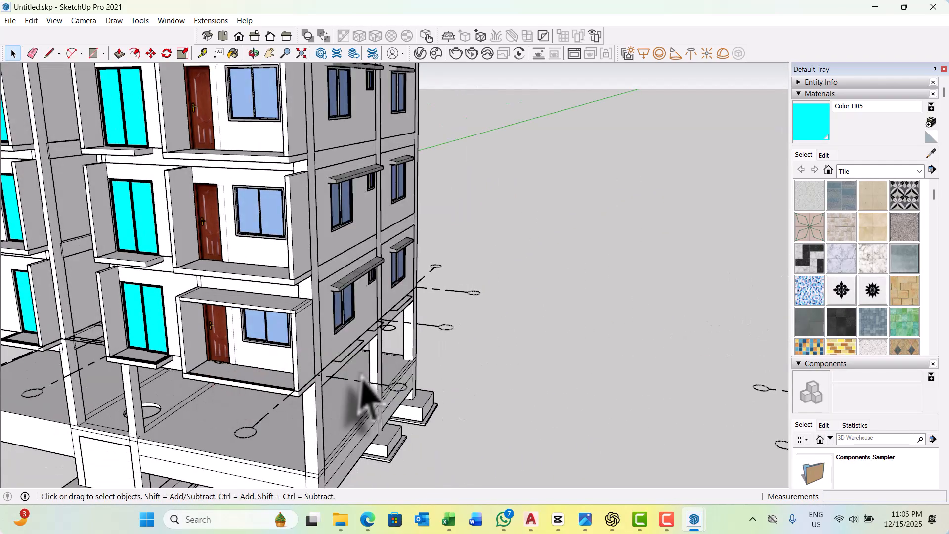
Erase the leftover seam edges where the canopy joins the side walls of the lowest corner balcony.
scroll(272, 405, up, 3)
scroll(269, 391, up, 6)
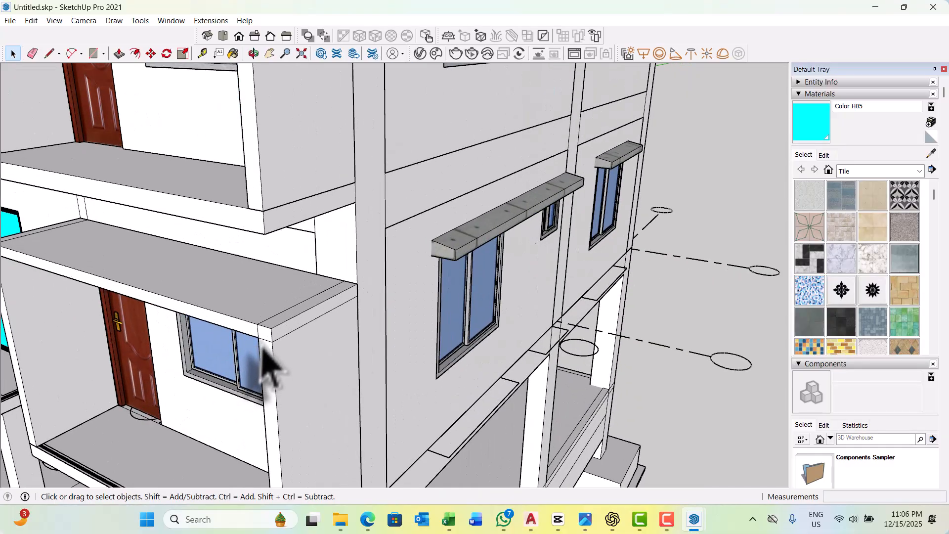
triple_click(294, 331)
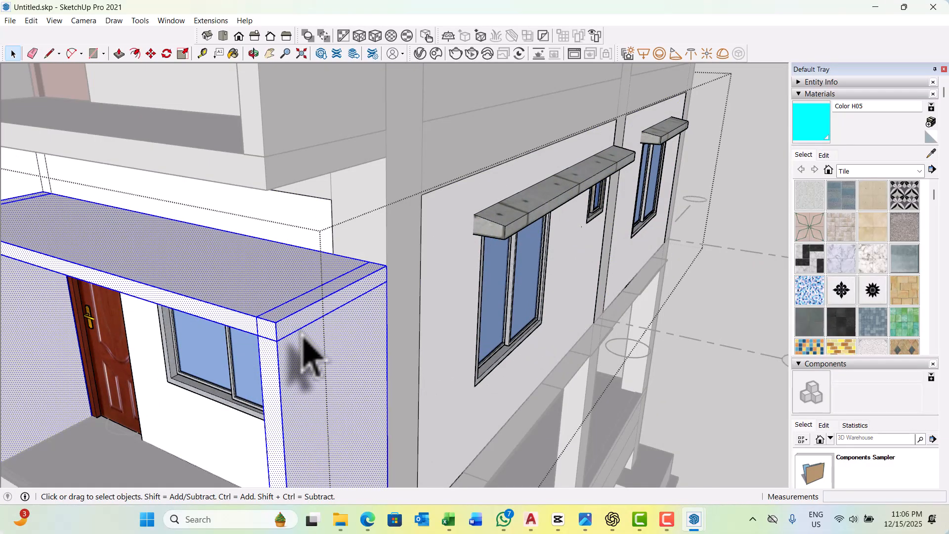
click(303, 337)
click(303, 330)
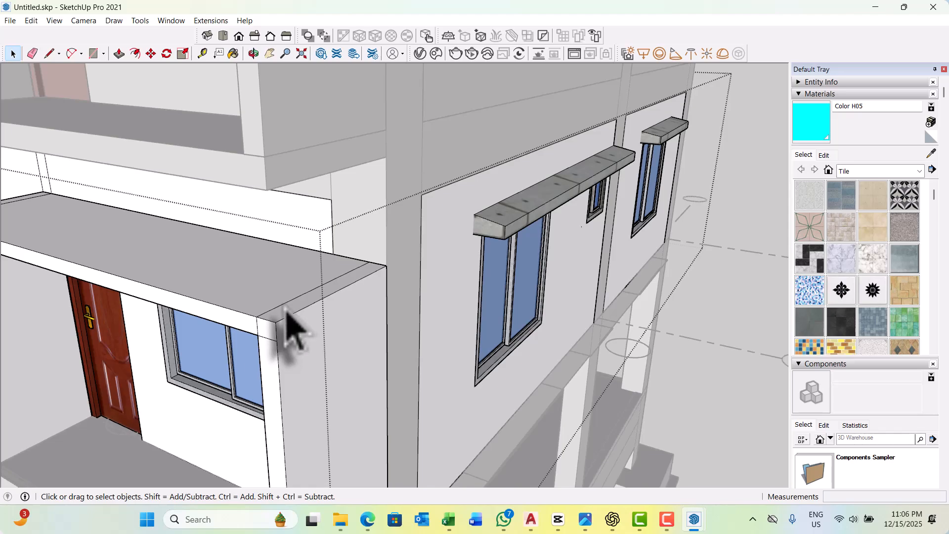
key(Delete)
scroll(261, 341, up, 1)
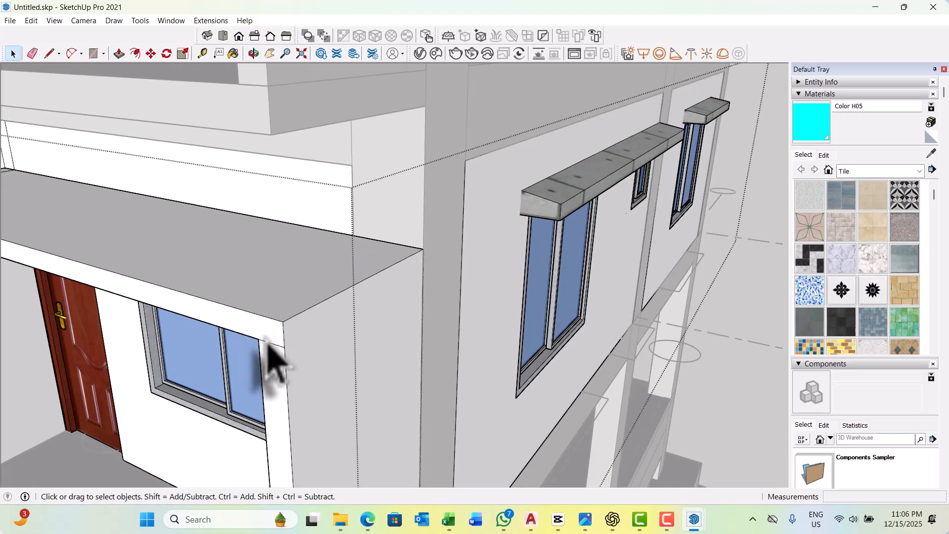
scroll(425, 364, down, 4)
middle_drag(242, 330, 492, 295)
scroll(493, 291, up, 2)
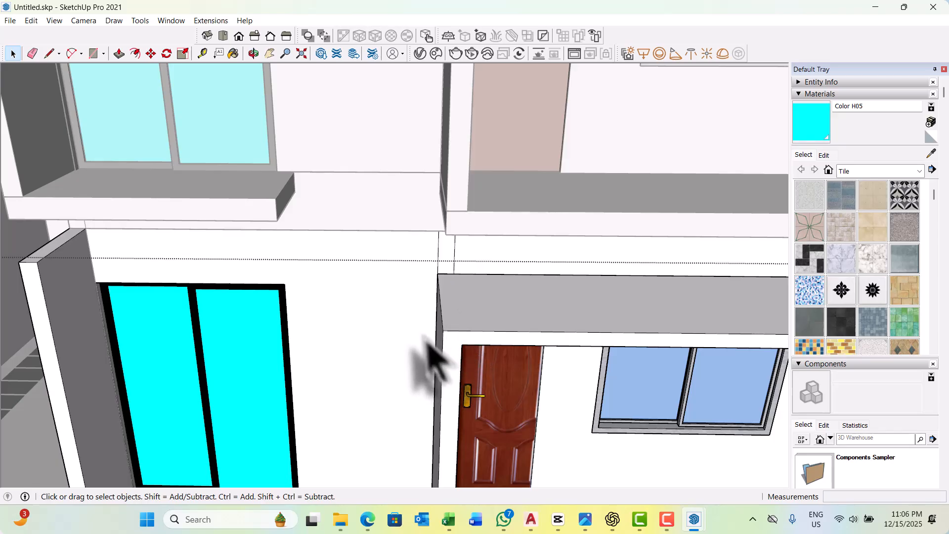
scroll(426, 340, down, 3)
scroll(451, 324, up, 2)
click(391, 285)
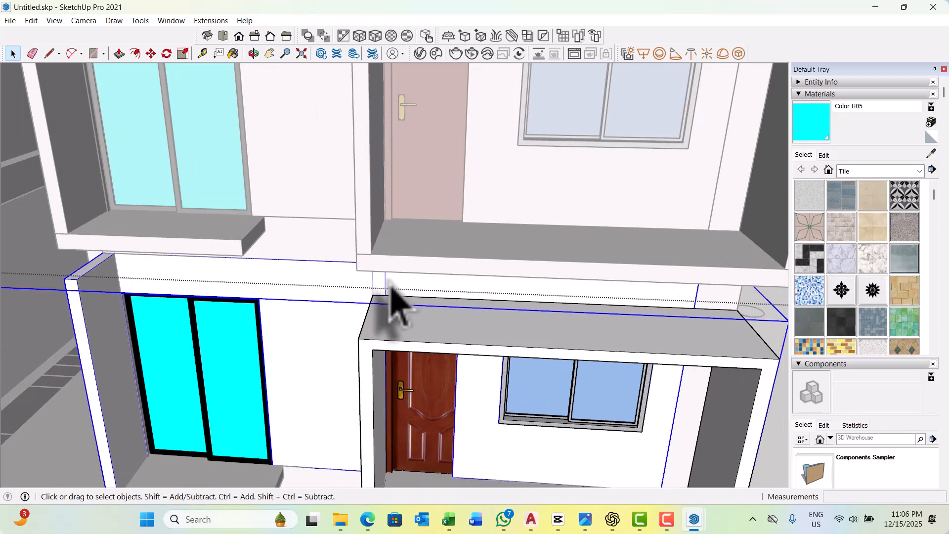
Delete the outer side wall of the corner balcony on the middle storey.
scroll(398, 321, down, 5)
middle_drag(551, 371, 415, 352)
scroll(295, 297, up, 2)
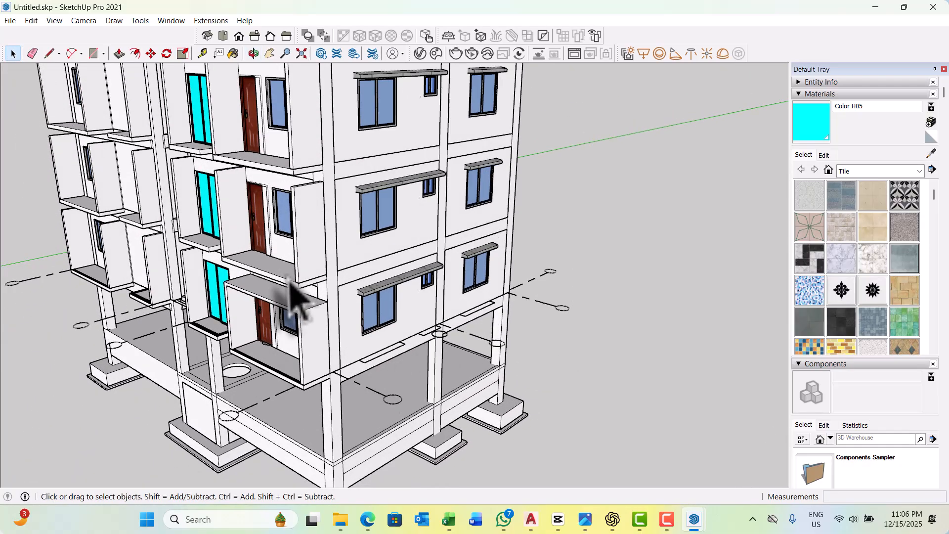
double_click(308, 246)
click(307, 245)
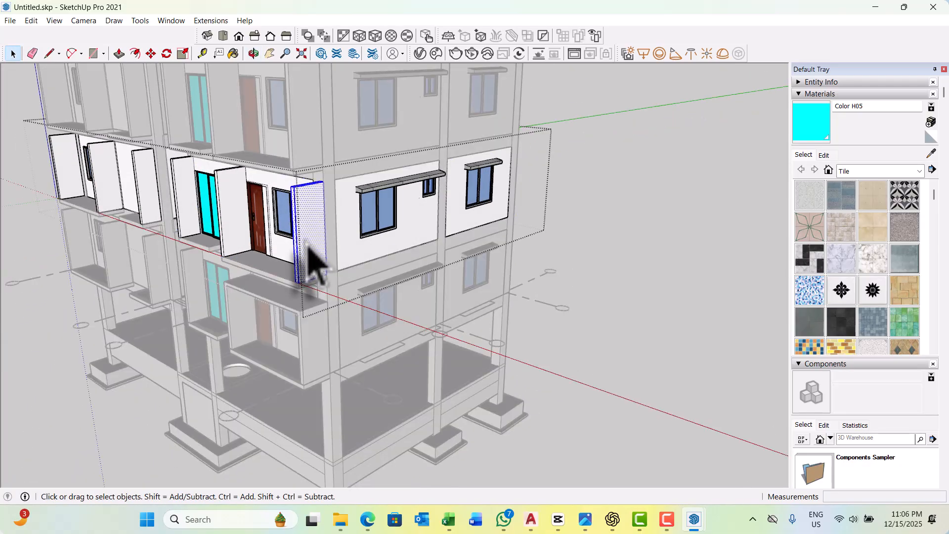
key(Delete)
Delete the outer side wall of the corner balcony on the top storey.
scroll(294, 377, down, 2)
scroll(294, 175, up, 1)
click(295, 168)
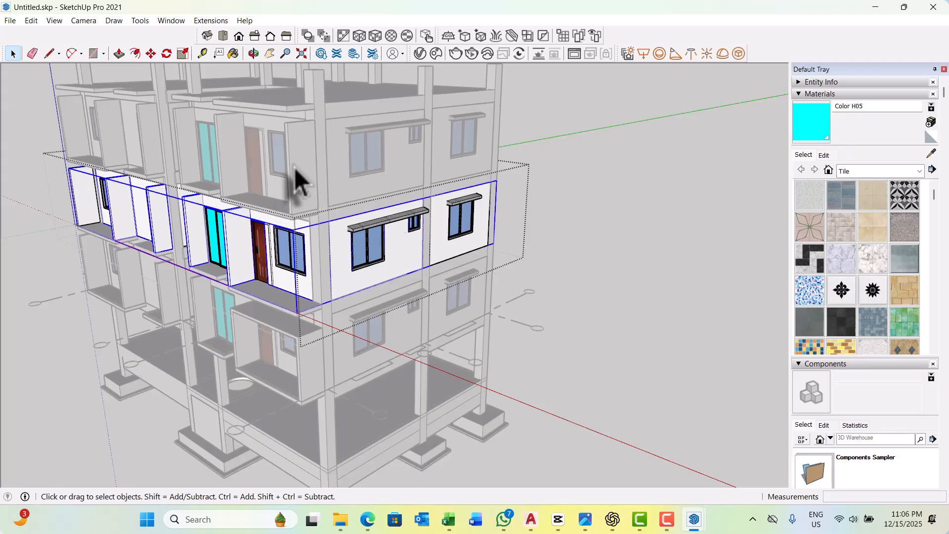
double_click(295, 168)
click(295, 168)
key(Delete)
scroll(303, 242, down, 2)
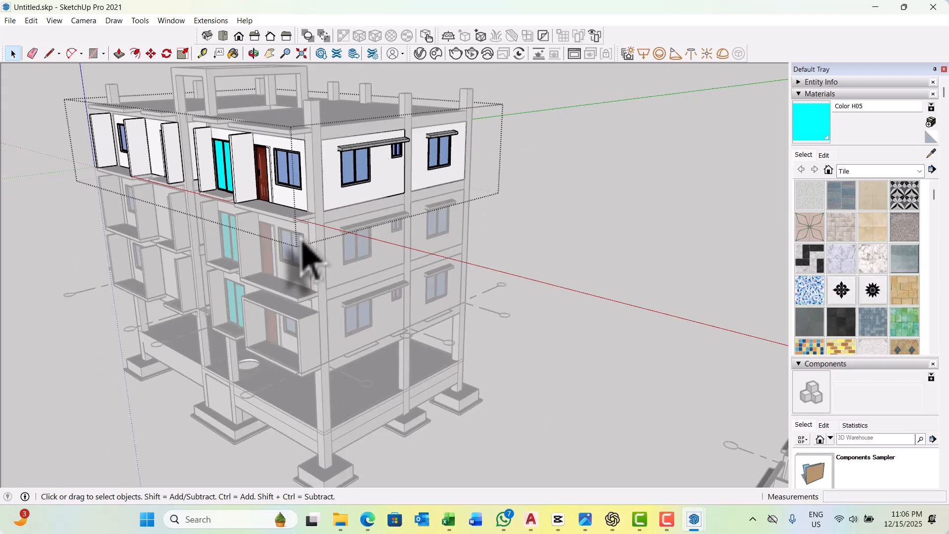
Remove the top storey corner balcony's door-side wall by pushing its top face down 2550 mm within the walls group.
scroll(243, 165, up, 1)
click(241, 164)
middle_drag(242, 168, 264, 268)
scroll(253, 313, up, 1)
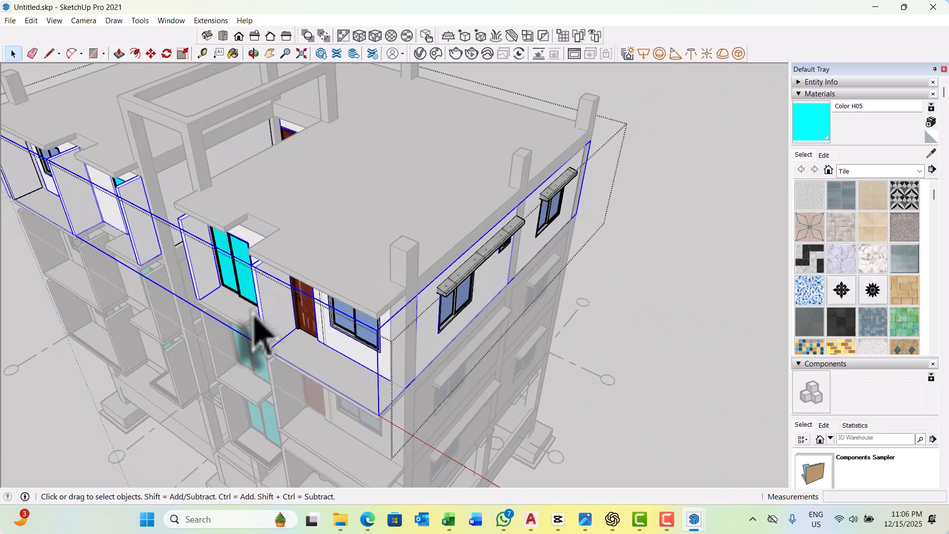
middle_drag(258, 330, 356, 212)
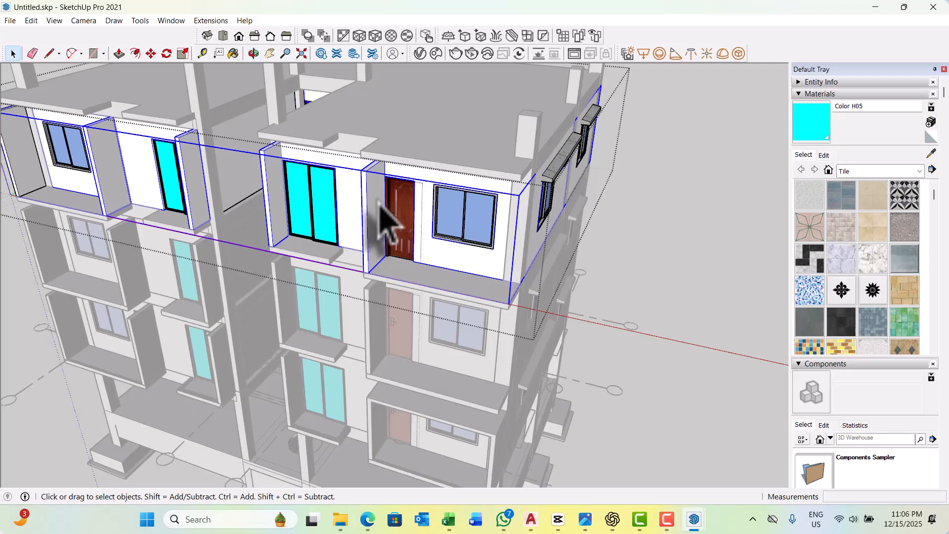
triple_click(381, 217)
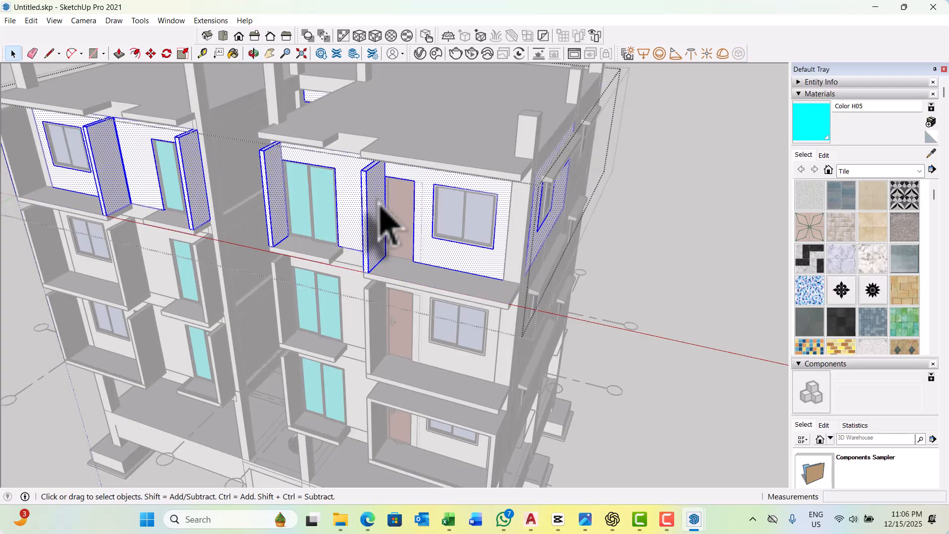
key(p)
scroll(368, 192, up, 5)
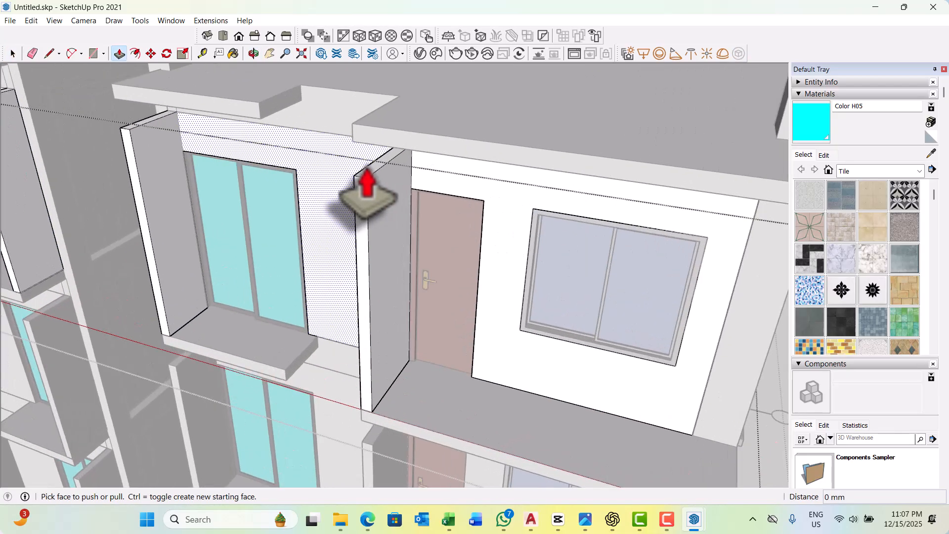
click(368, 174)
scroll(374, 187, down, 2)
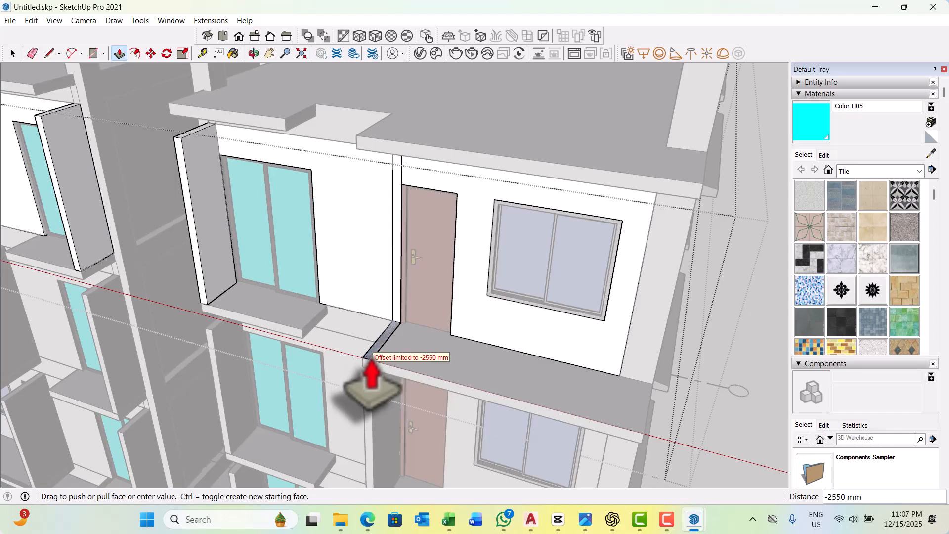
click(373, 357)
scroll(337, 208, down, 3)
scroll(363, 269, up, 4)
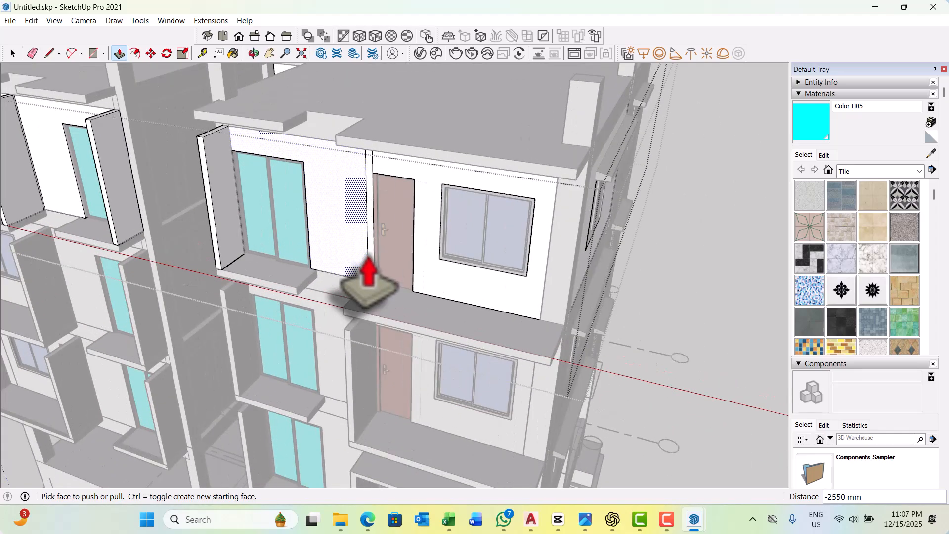
key(space)
Open the middle storey's walls group and push the corner balcony's door-side wall down 2550 mm to remove it.
scroll(336, 237, down, 3)
scroll(364, 375, up, 3)
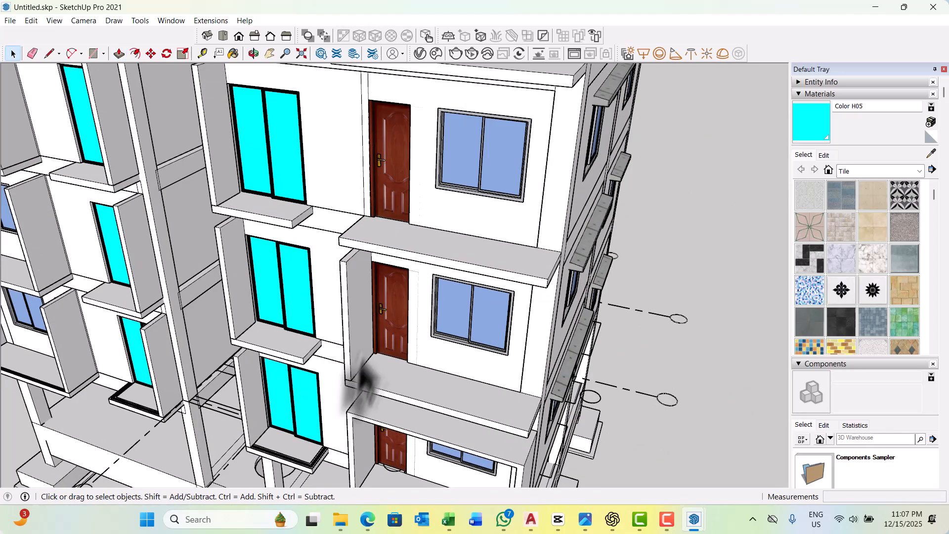
double_click(364, 316)
triple_click(366, 318)
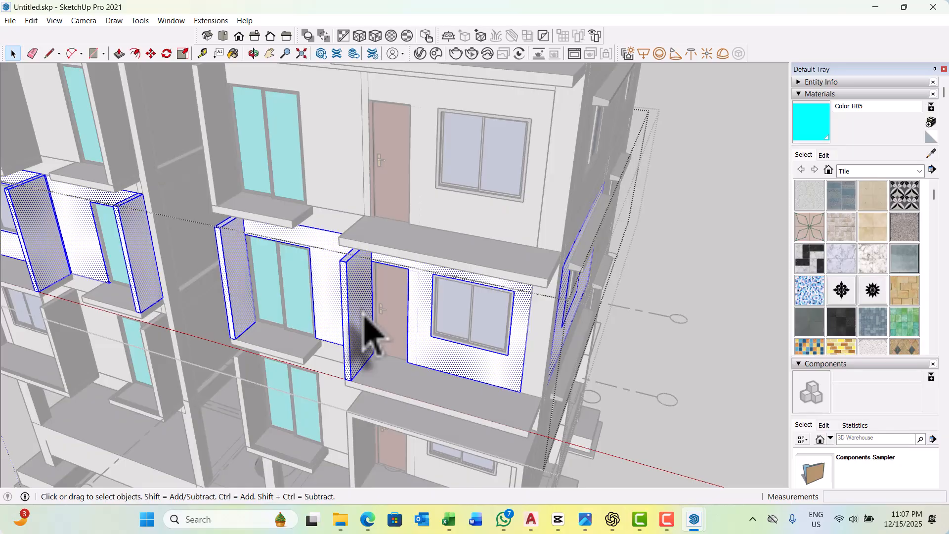
key(p)
scroll(341, 267, up, 3)
click(348, 269)
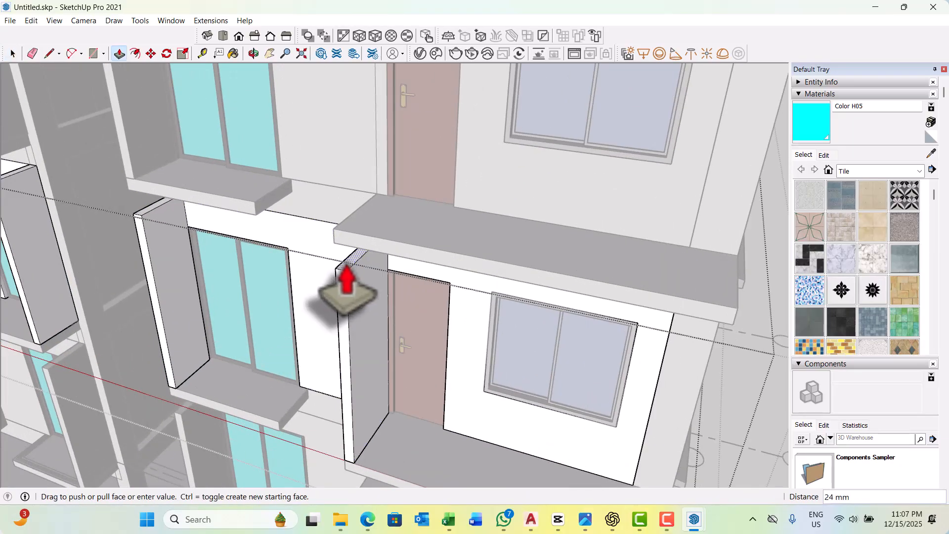
scroll(347, 269, down, 2)
click(348, 419)
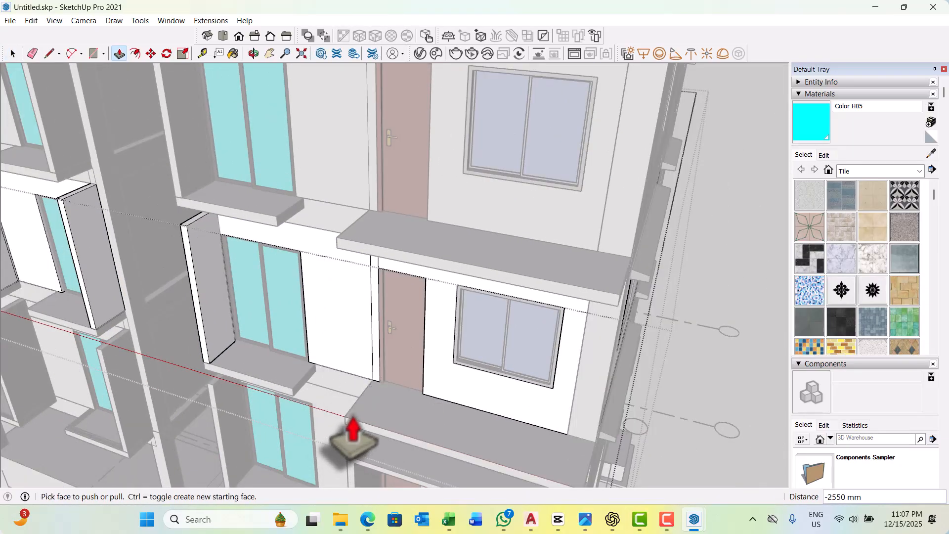
scroll(292, 257, down, 5)
key(space)
Open the lowest storey's walls group and select the whole canopy frame of the corner balcony.
middle_drag(400, 370, 369, 368)
key(Escape)
scroll(431, 403, up, 2)
click(358, 371)
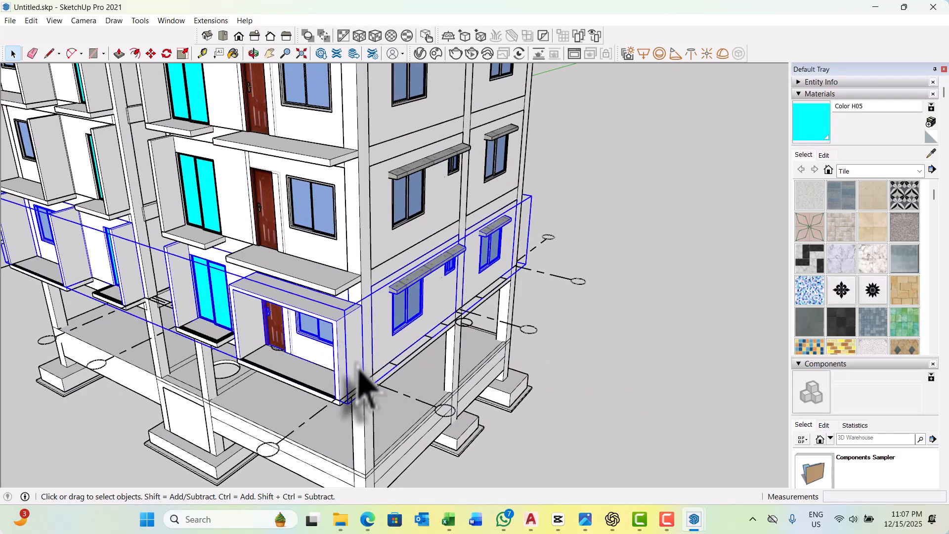
double_click(349, 349)
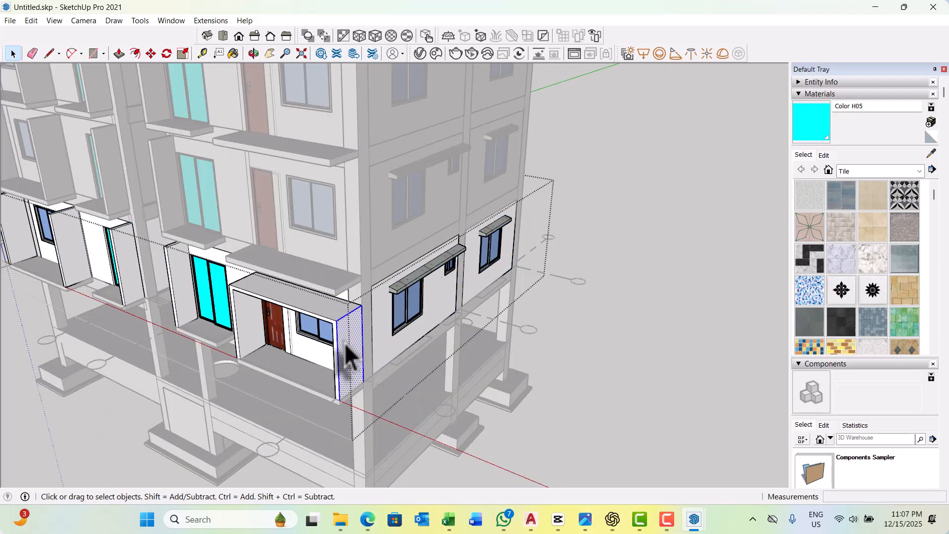
key(m)
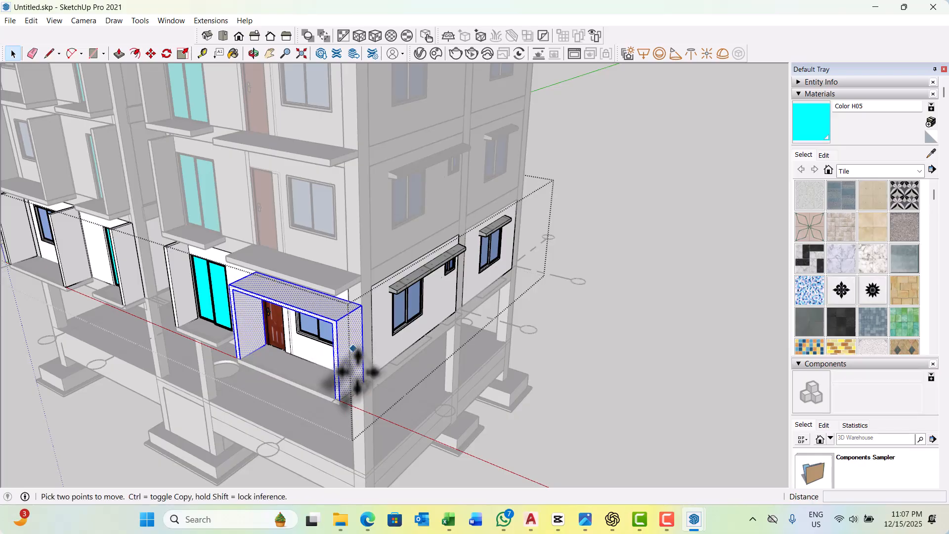
scroll(350, 366, up, 5)
click(313, 390)
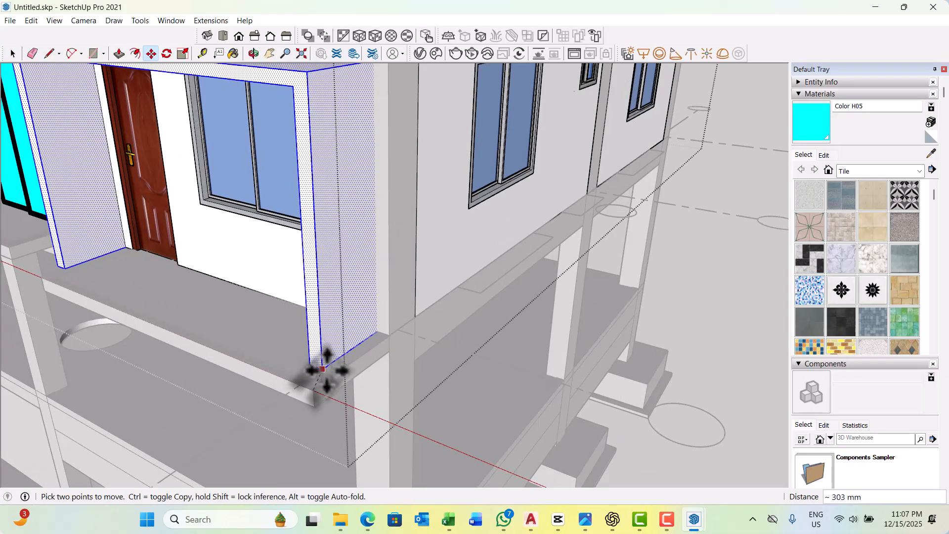
click(319, 371)
key(space)
scroll(232, 376, down, 3)
scroll(232, 376, down, 2)
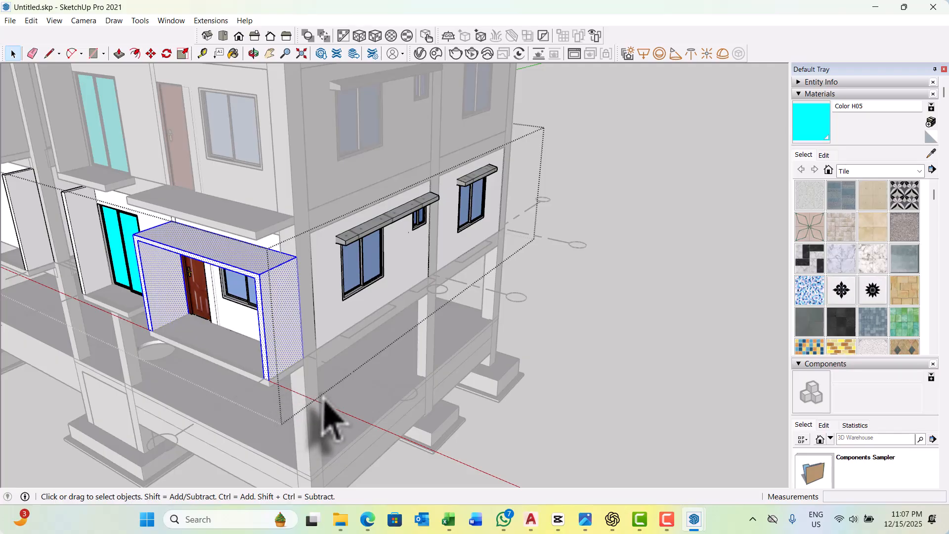
Cut the selected canopy frame out of the walls group and paste it in place outside the group.
key(Delete)
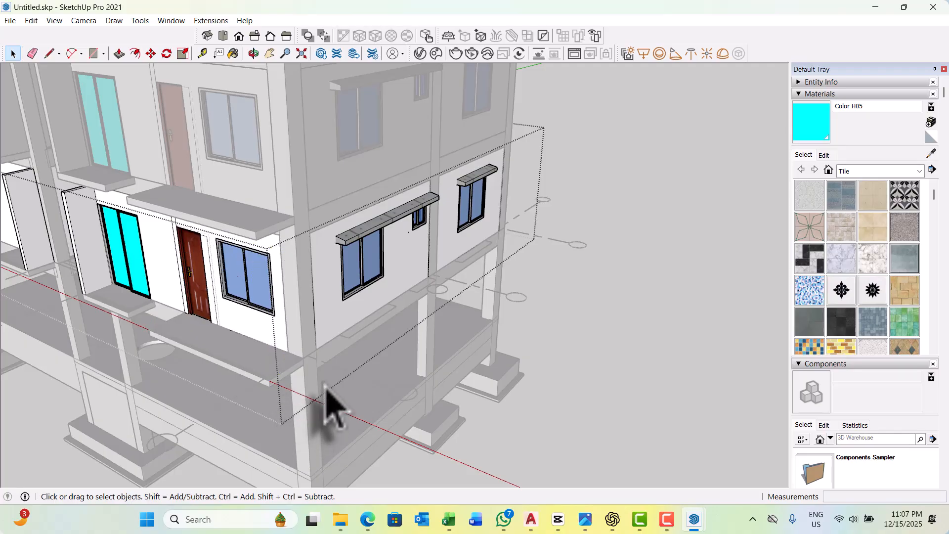
key(Escape)
click(30, 21)
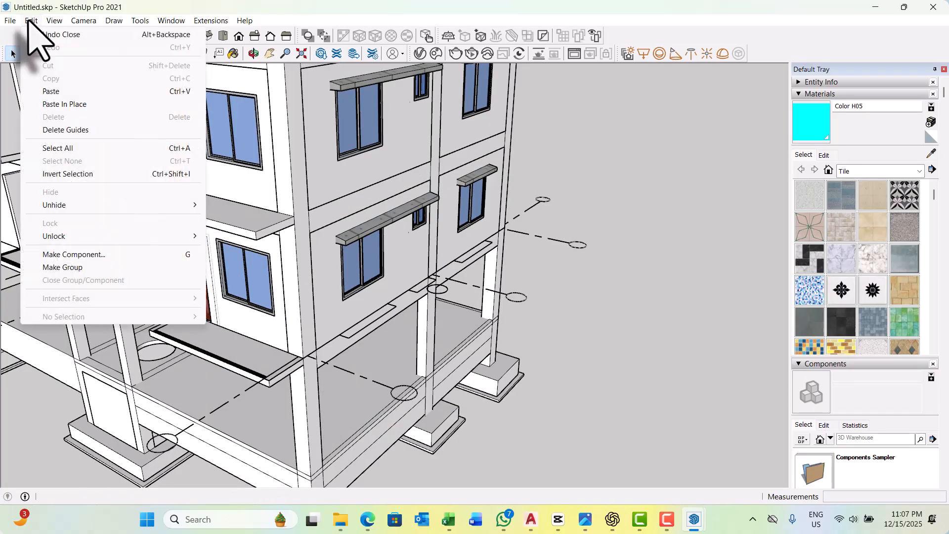
click(51, 104)
middle_drag(314, 370, 247, 386)
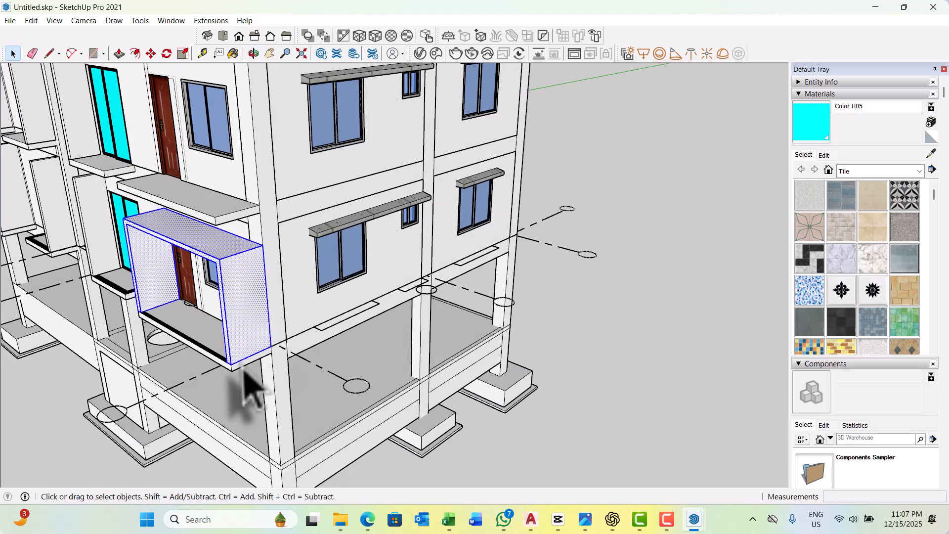
Select the entire pasted canopy frame and make it a separate group.
click(574, 322)
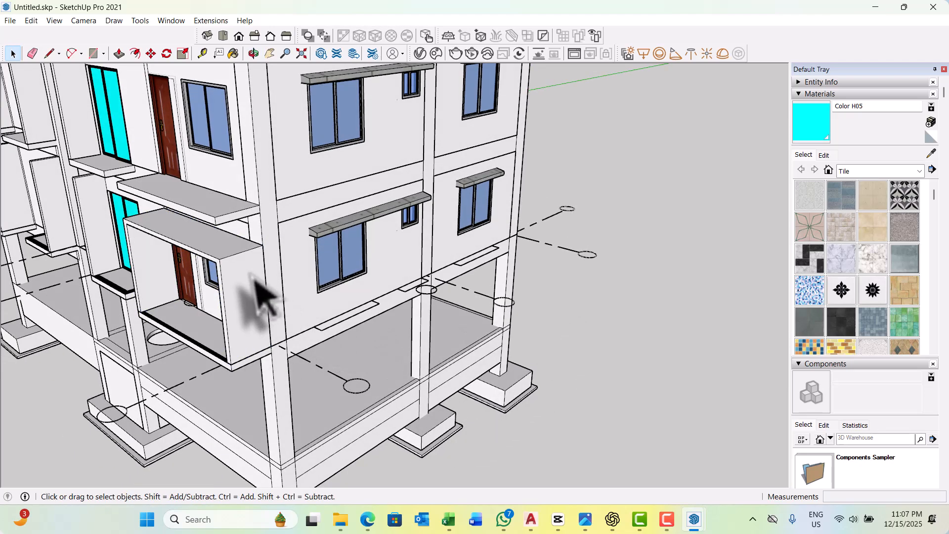
triple_click(250, 291)
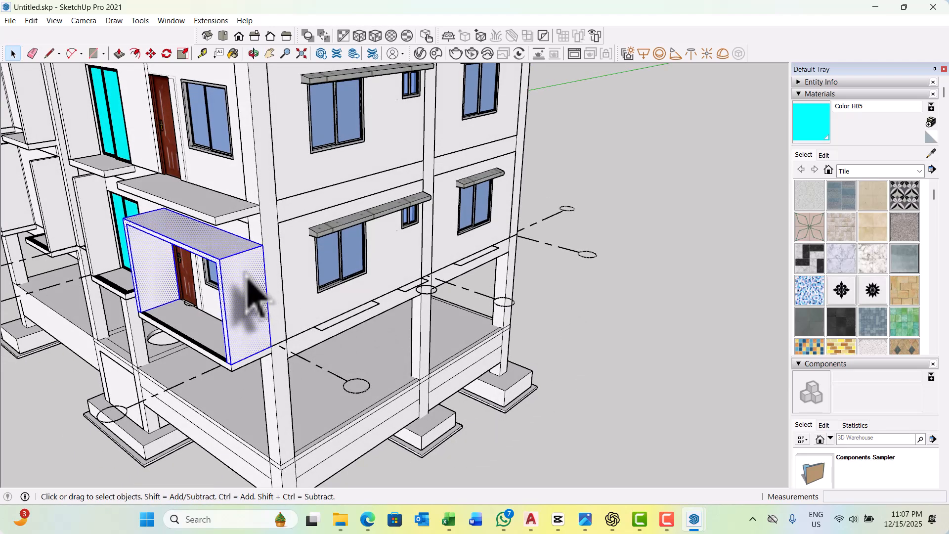
right_click(250, 291)
click(297, 378)
scroll(237, 383, up, 1)
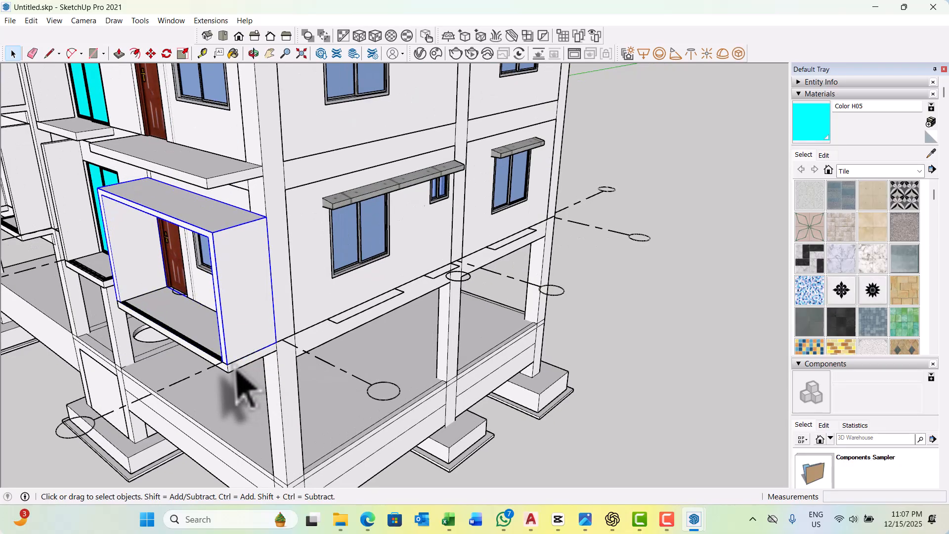
Open the lowest storey's corner canopy frame group for editing and select all of its geometry.
scroll(243, 390, down, 4)
middle_drag(345, 434, 212, 381)
scroll(207, 376, up, 3)
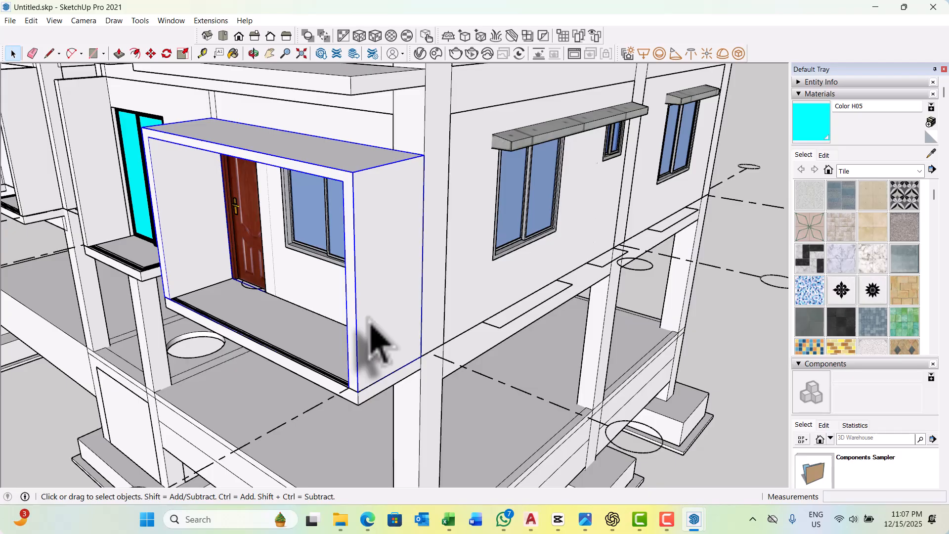
middle_drag(374, 327, 352, 337)
scroll(316, 336, up, 5)
double_click(263, 290)
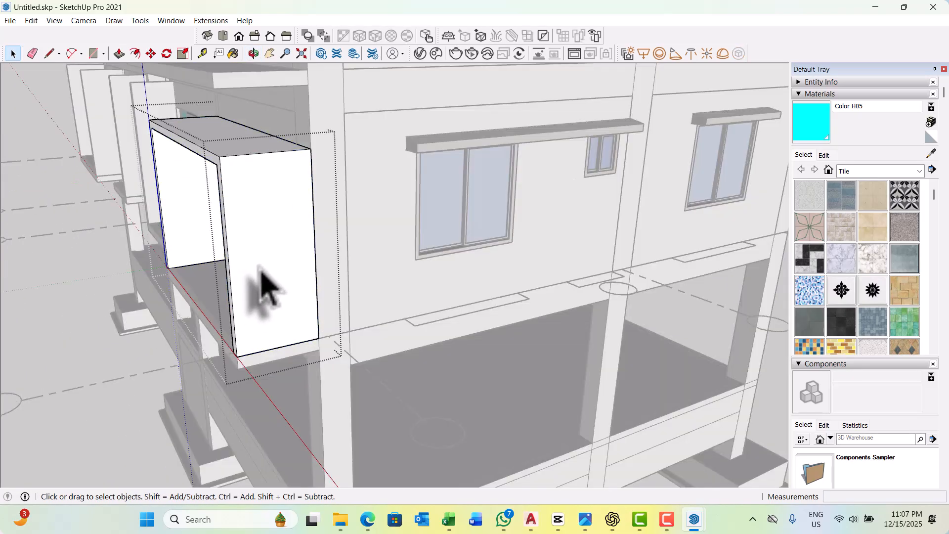
triple_click(265, 285)
Place vertical guides on the canopy's outer side panel, one at its midline and one 150 mm to each side of it.
key(t)
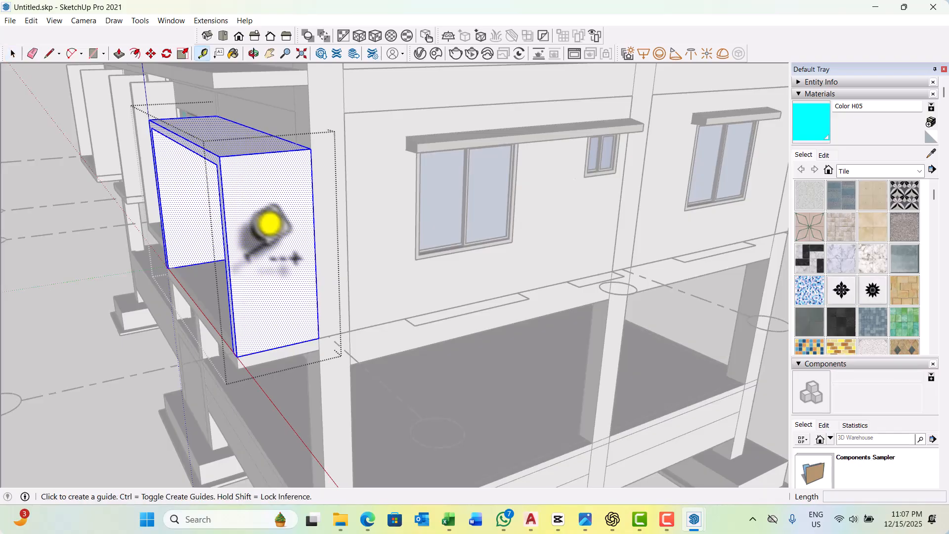
scroll(239, 280, up, 3)
click(220, 281)
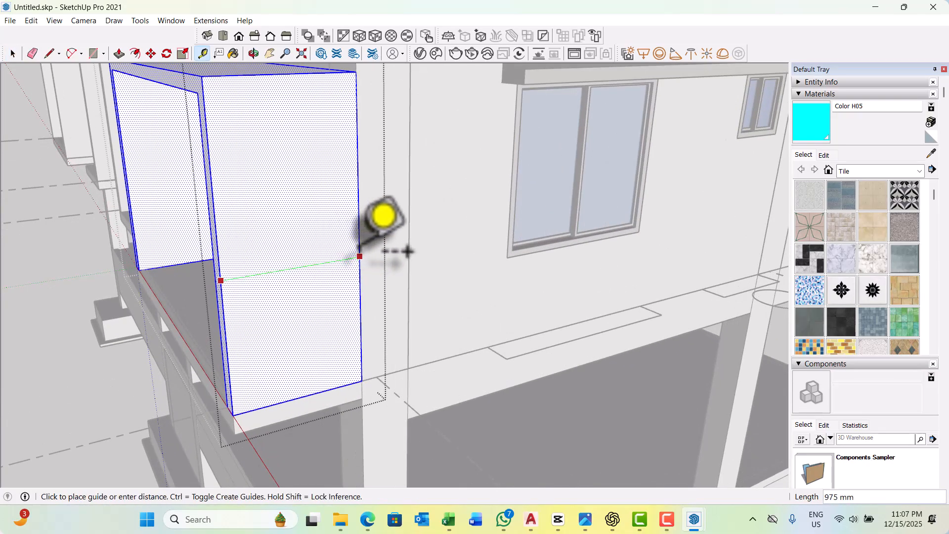
click(283, 73)
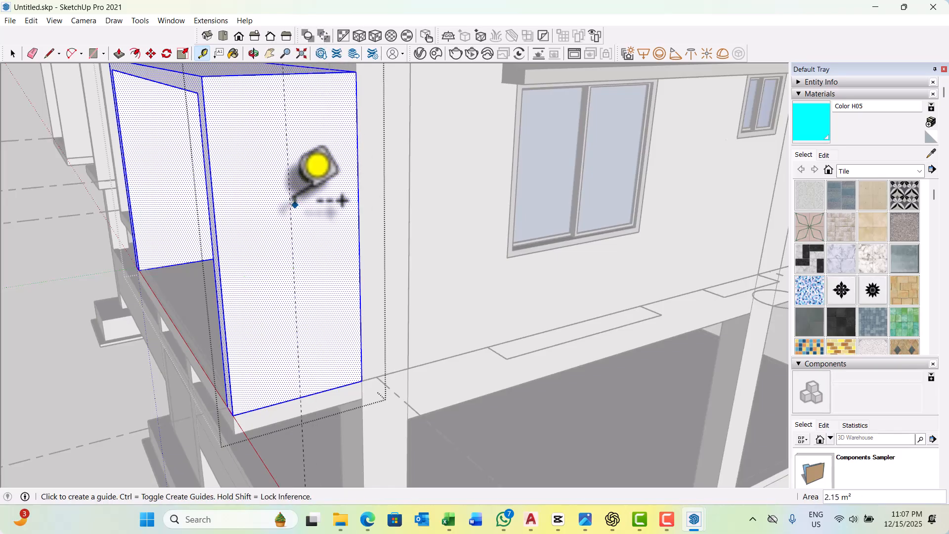
click(290, 204)
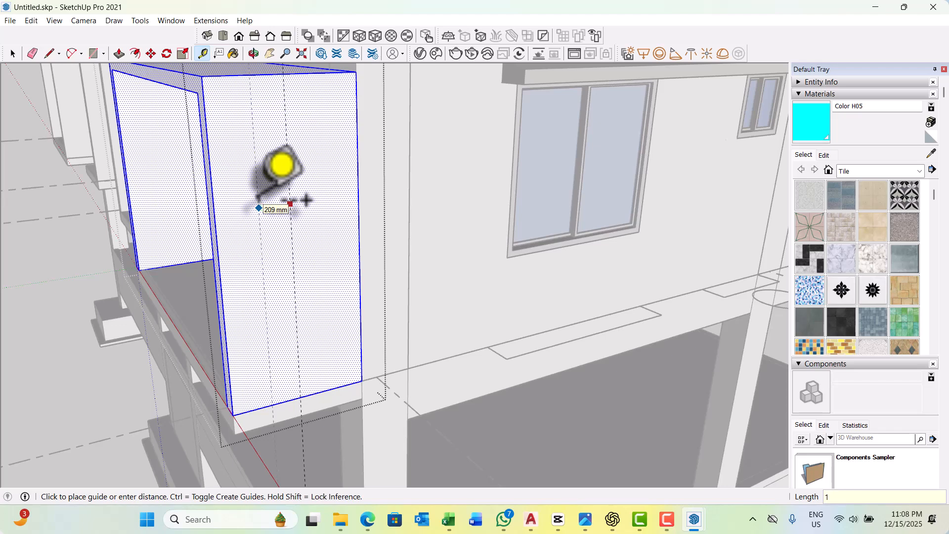
click(290, 201)
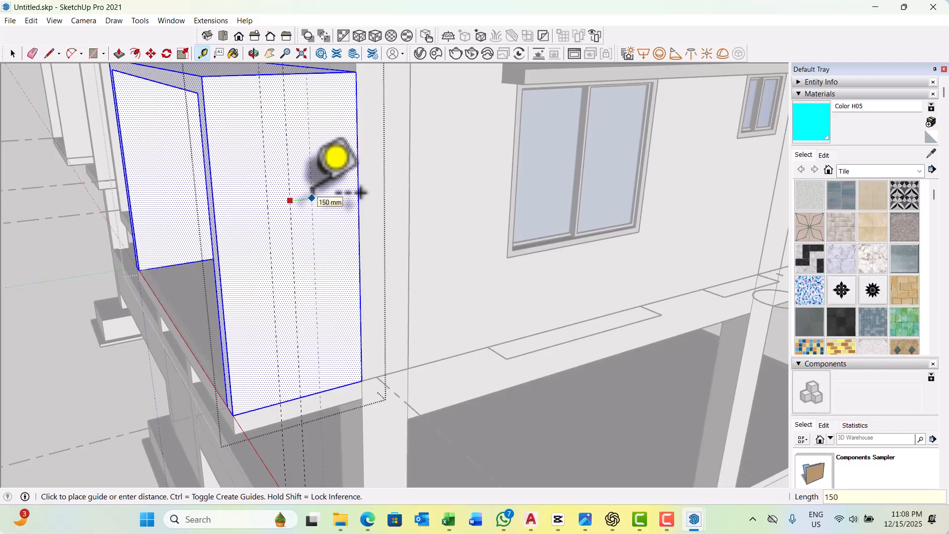
Delete the vertical guides from the side panel and reopen the canopy frame group for editing.
scroll(318, 249, down, 4)
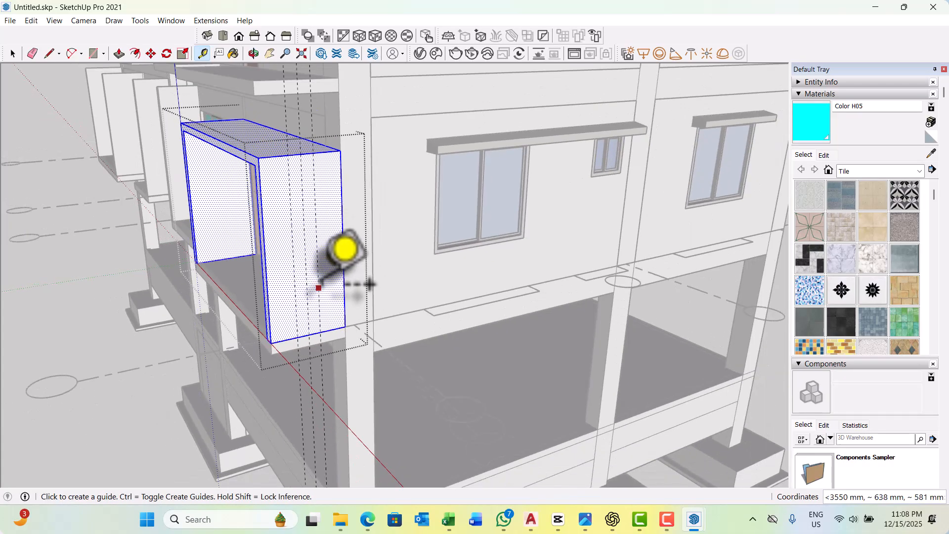
middle_drag(318, 285, 320, 282)
key(space)
scroll(332, 434, up, 3)
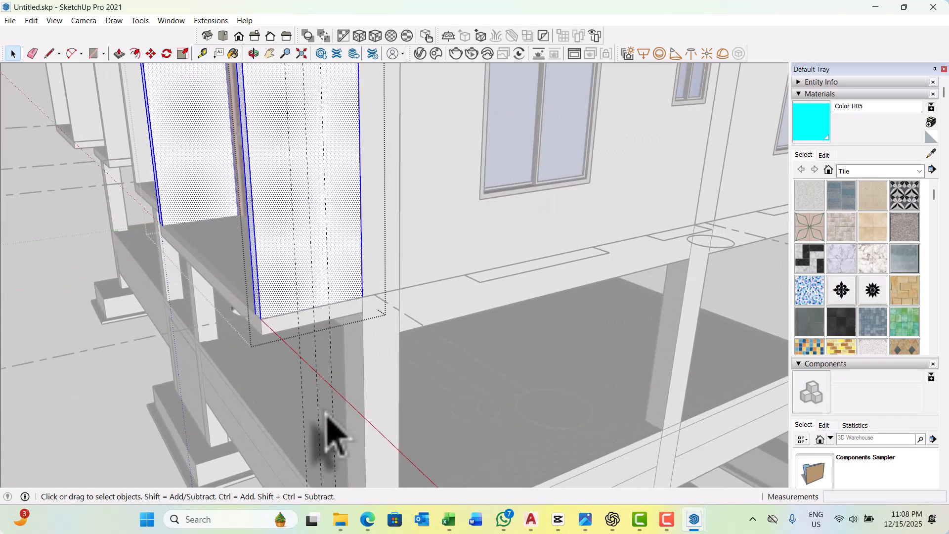
scroll(338, 417, down, 3)
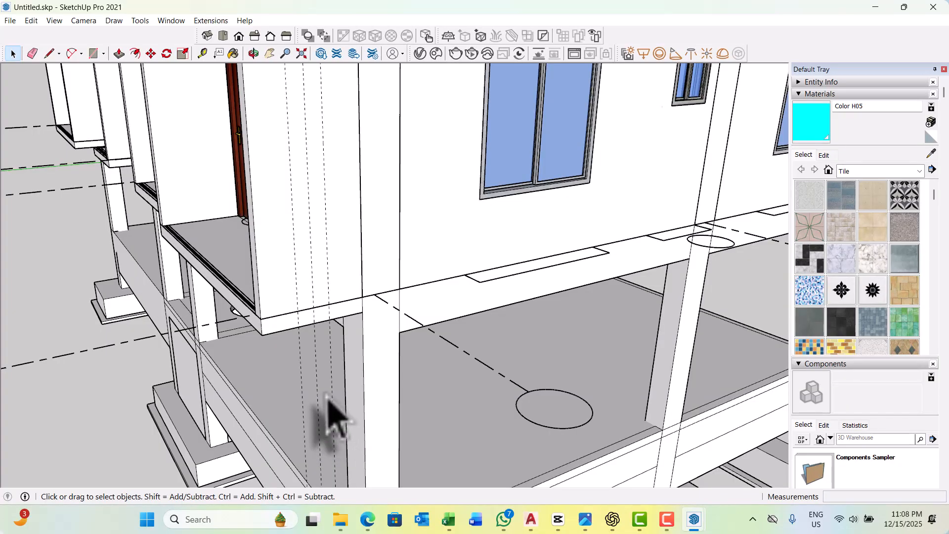
scroll(326, 408, down, 2)
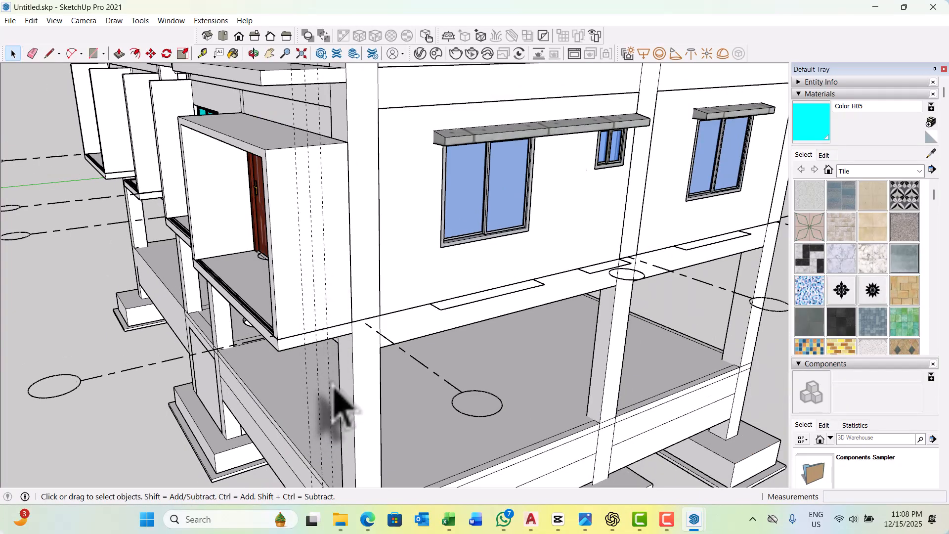
click(330, 385)
double_click(331, 389)
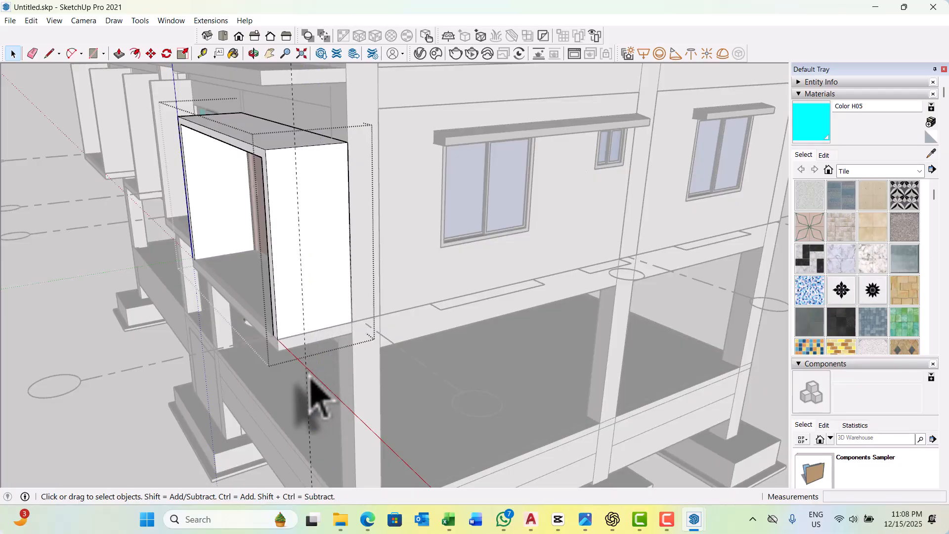
Place a horizontal guide 2200 mm above the side panel's bottom edge.
scroll(292, 334, up, 1)
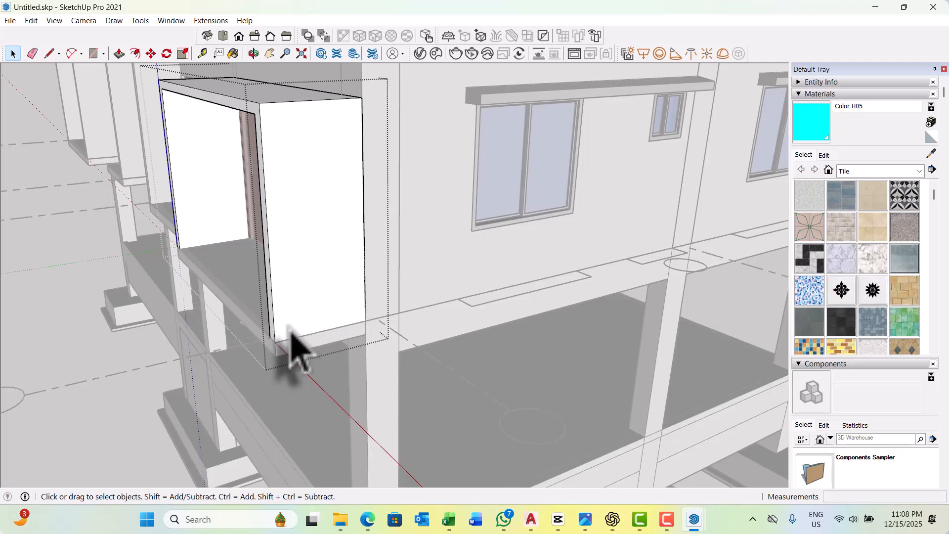
key(t)
scroll(304, 311, up, 3)
click(309, 334)
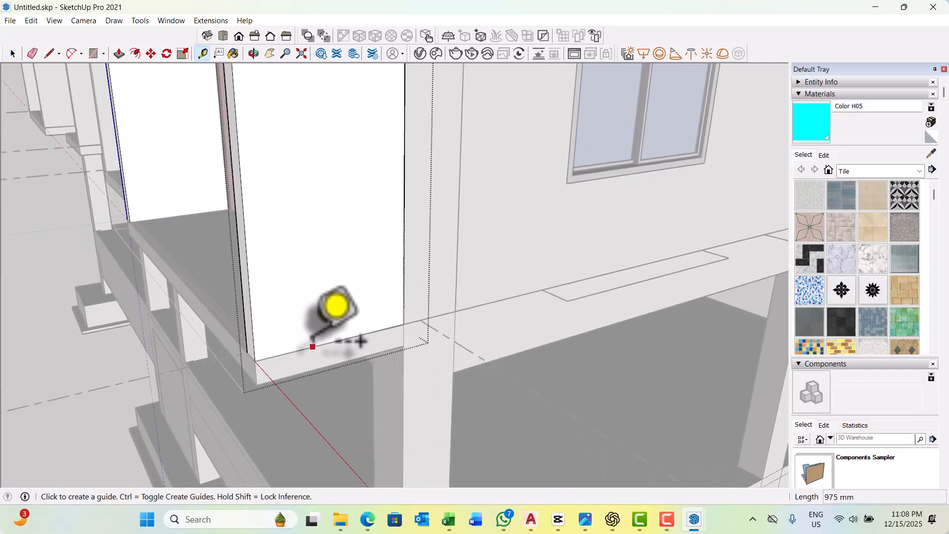
scroll(375, 253, down, 4)
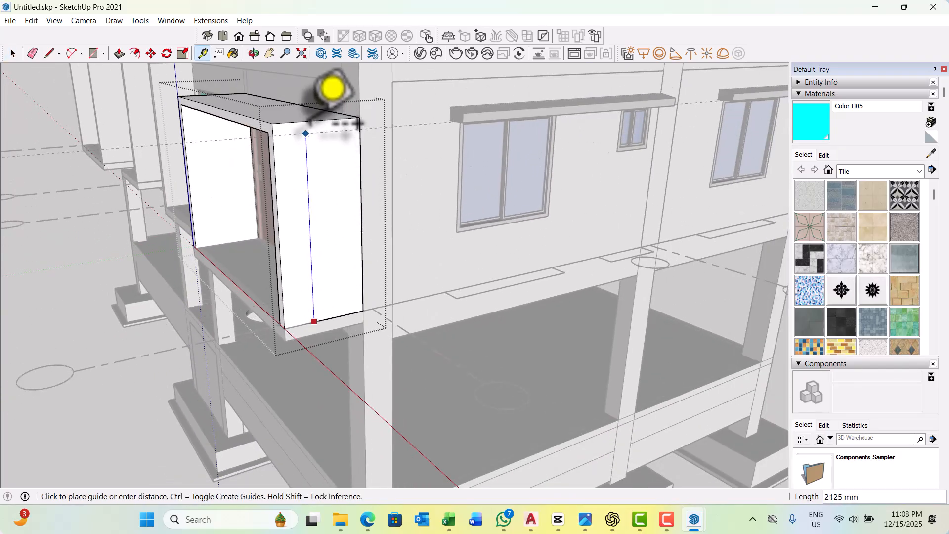
text(2200)
key(Return)
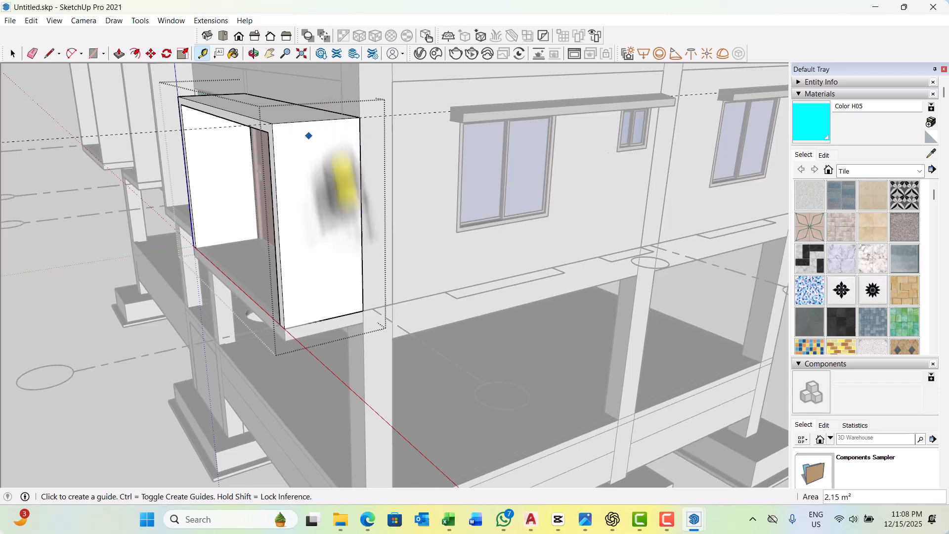
Place a horizontal guide 250 mm above the side panel's bottom edge and another 50 mm above that guide.
scroll(328, 276, up, 4)
click(295, 330)
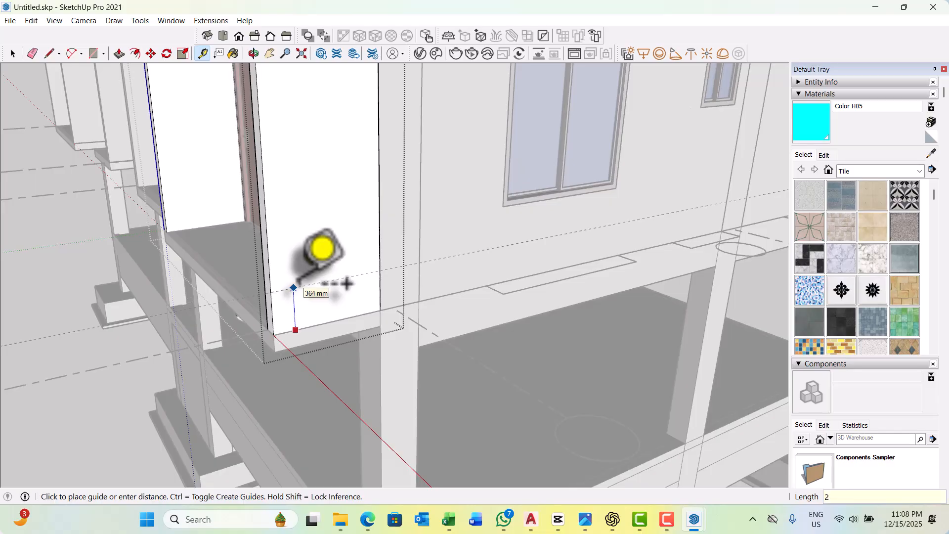
text(250)
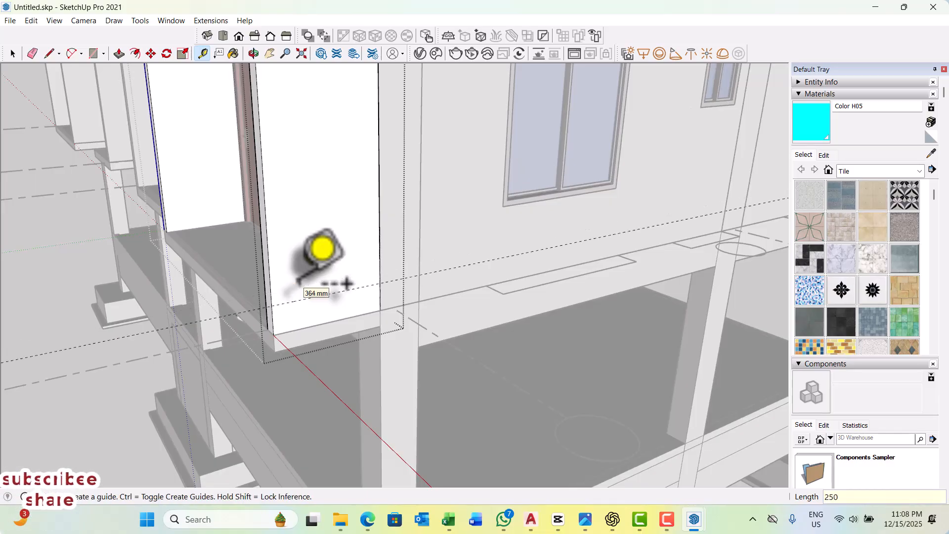
scroll(296, 310, up, 3)
click(311, 289)
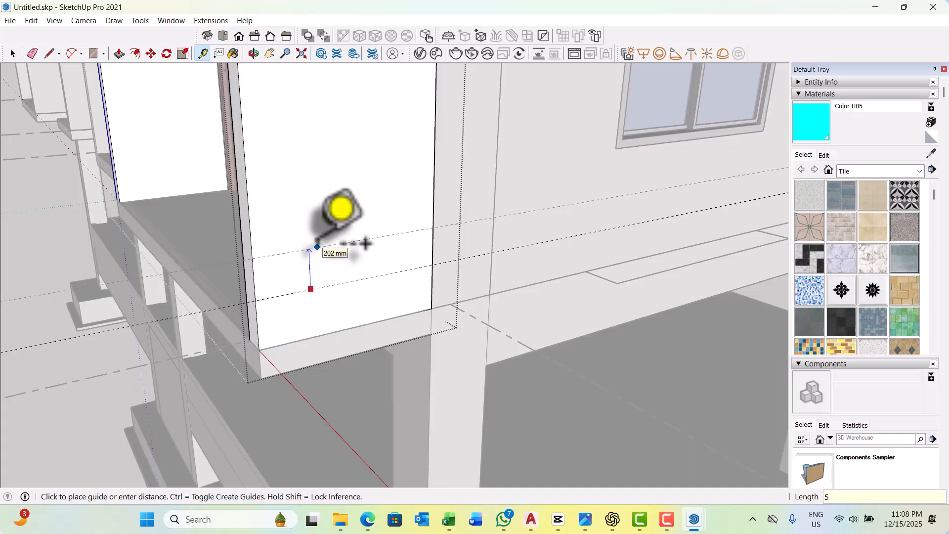
key(space)
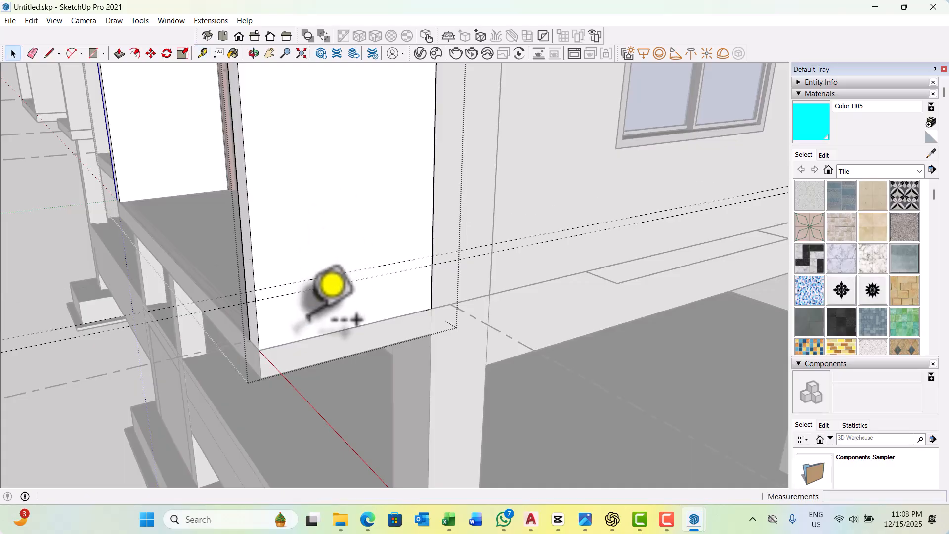
Select the two lower horizontal guides and move them down 250 mm onto the side panel's bottom corner.
scroll(282, 372, up, 1)
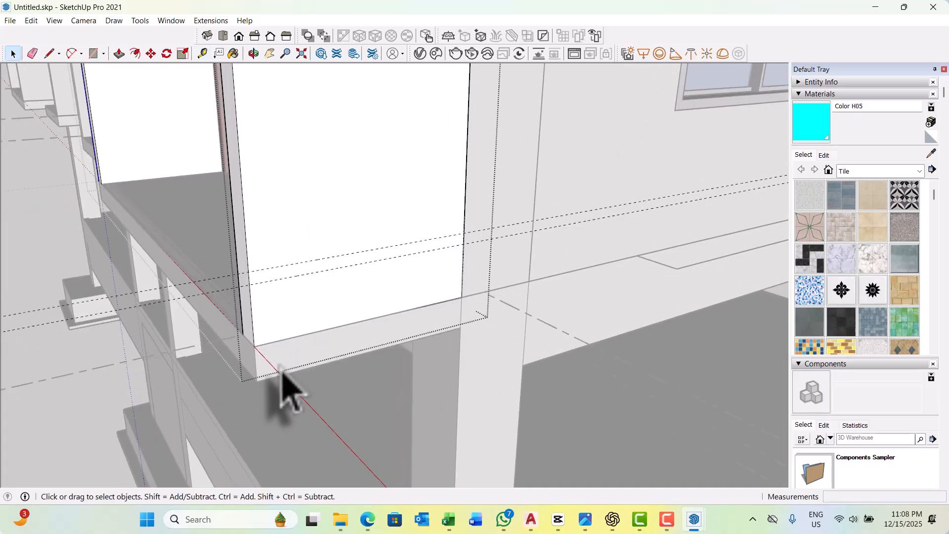
key(r)
scroll(279, 365, up, 1)
key(space)
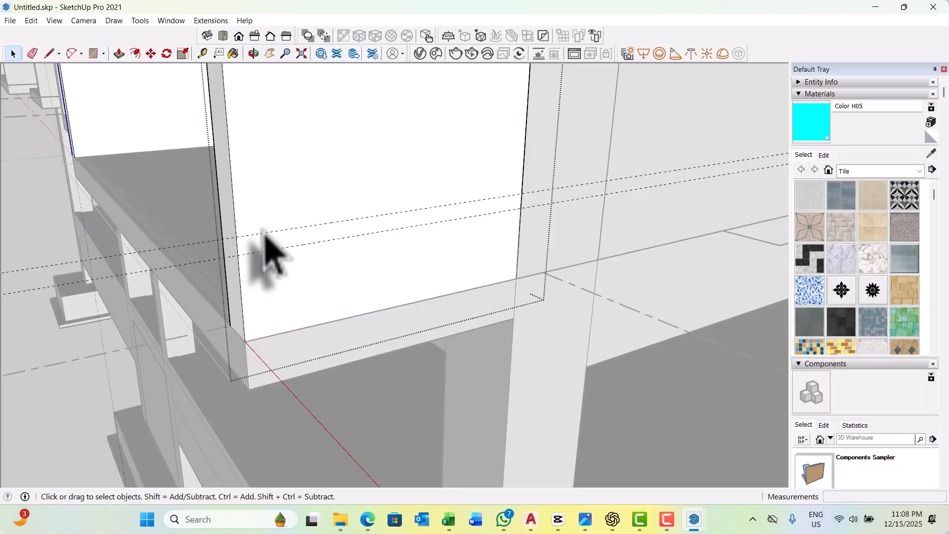
ctrl+click(274, 234)
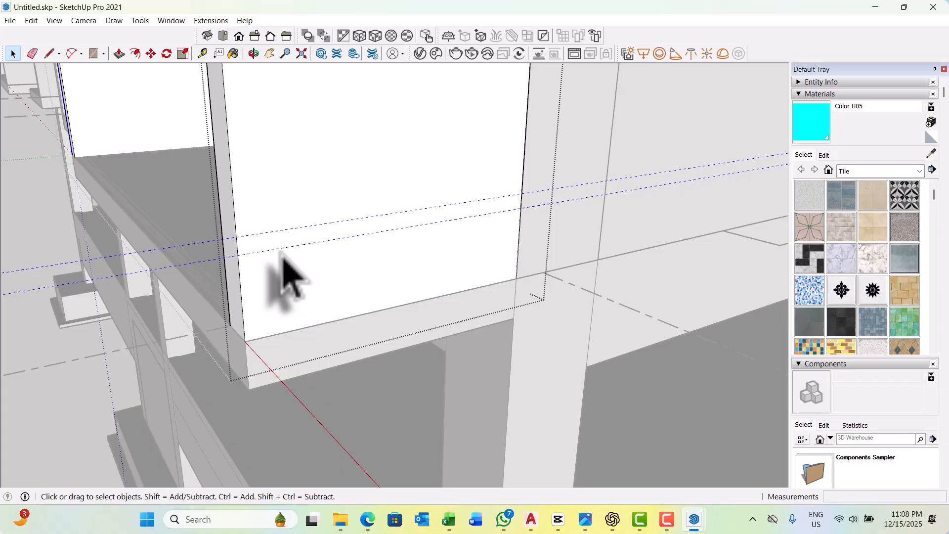
key(m)
scroll(265, 254, up, 1)
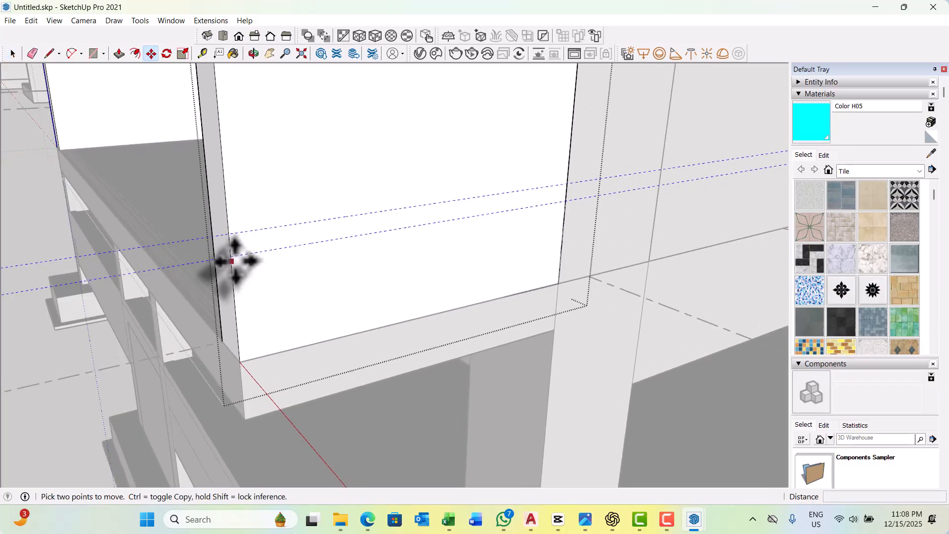
click(232, 263)
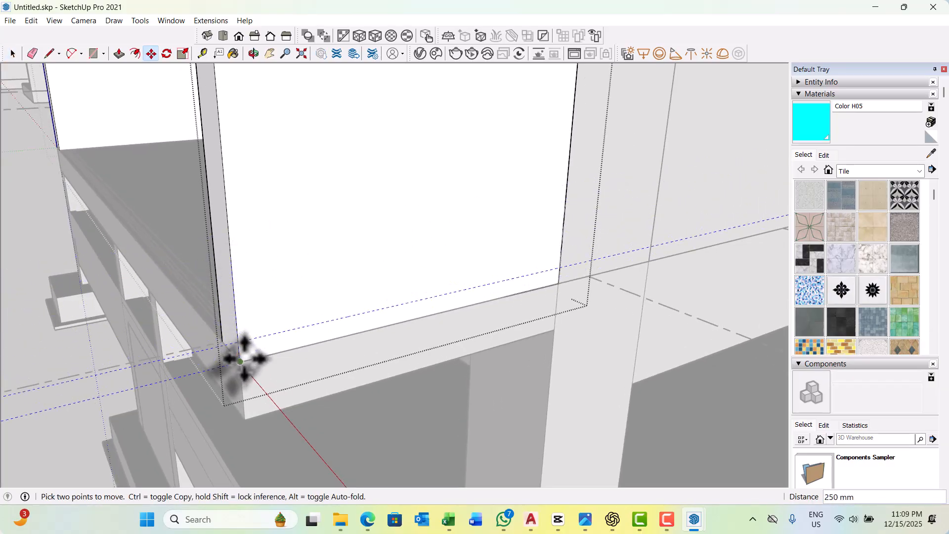
click(272, 371)
Draw a 50 mm by 954 mm rectangle between the two guides along the side panel's bottom edge.
key(r)
scroll(250, 360, up, 1)
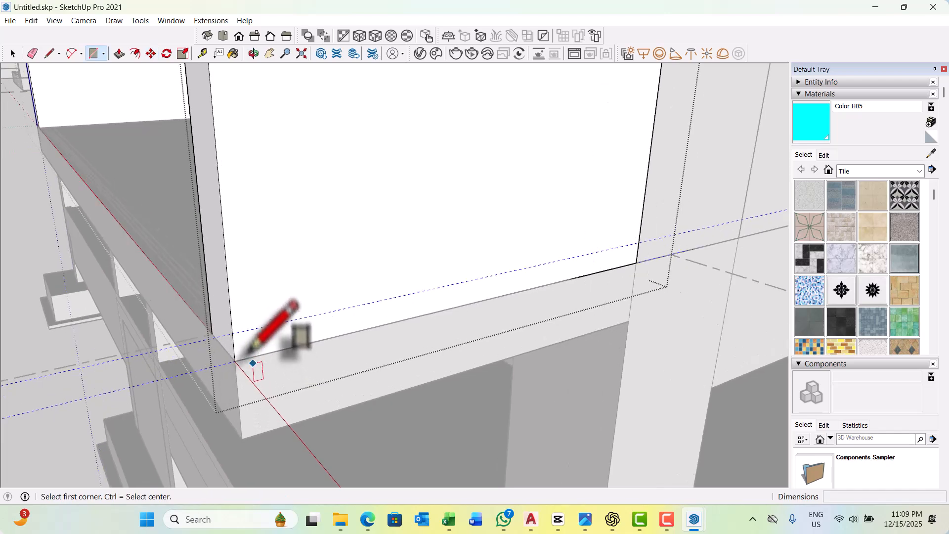
click(233, 333)
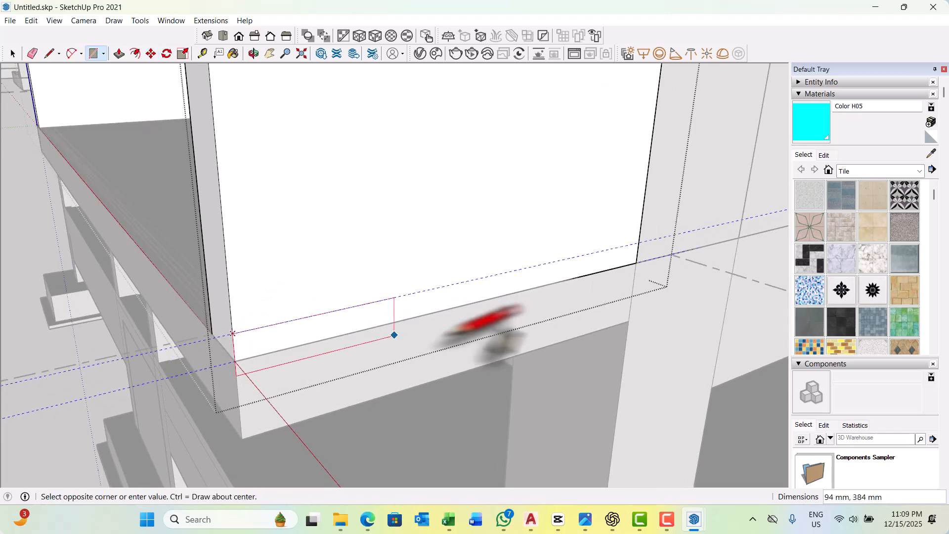
scroll(638, 264, up, 1)
click(643, 258)
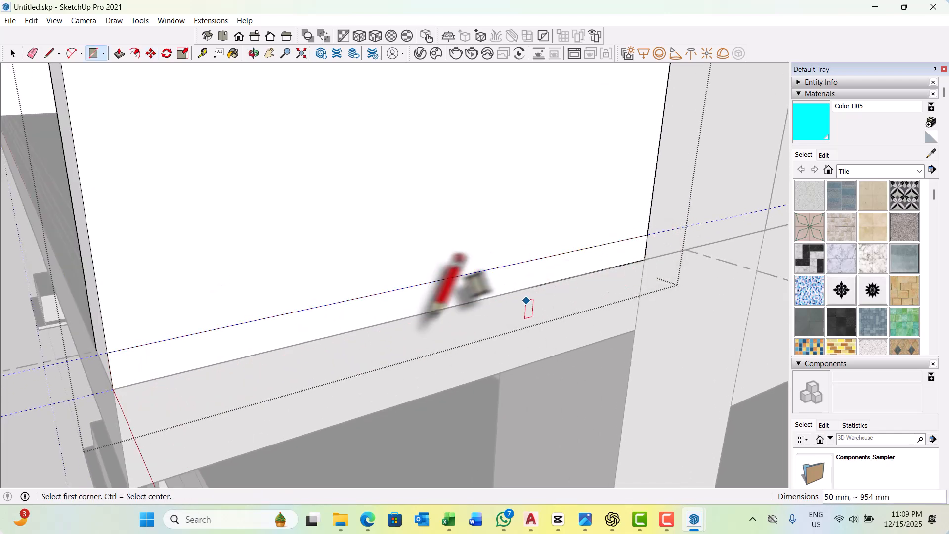
key(space)
Copy the bottom strip's face up to the side panel's top edge and divide the distance into 7 equal spacings of copies.
scroll(456, 364, down, 2)
scroll(378, 371, up, 2)
click(184, 321)
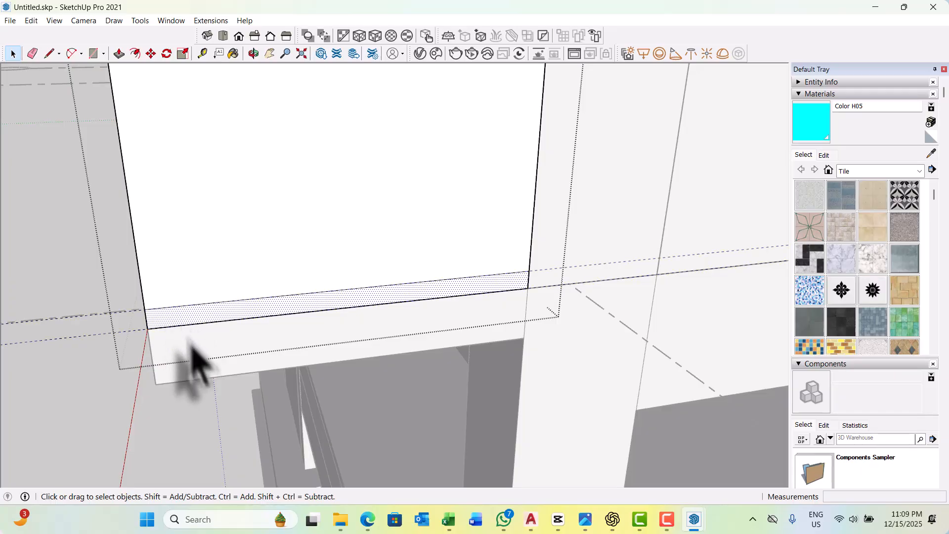
middle_drag(191, 360, 350, 378)
key(m)
scroll(239, 344, up, 1)
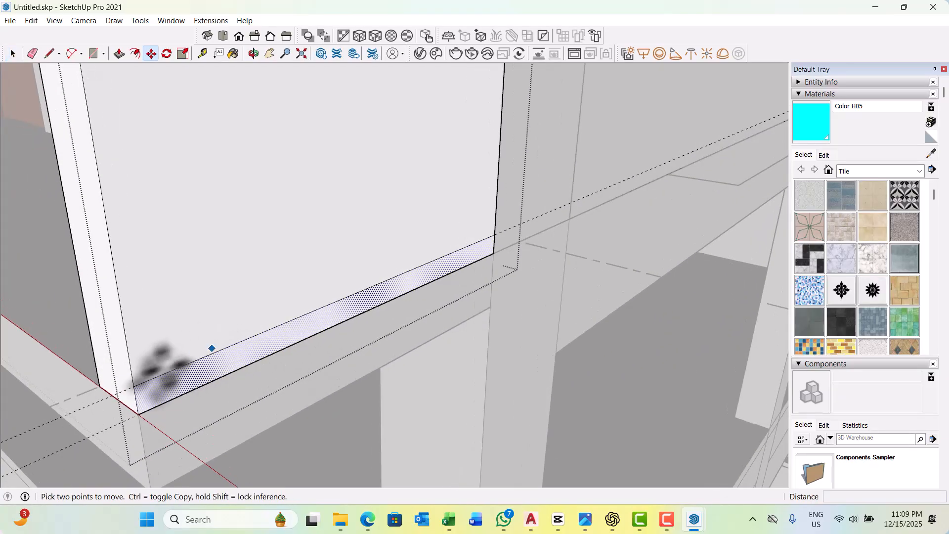
click(135, 389)
key(ctrl)
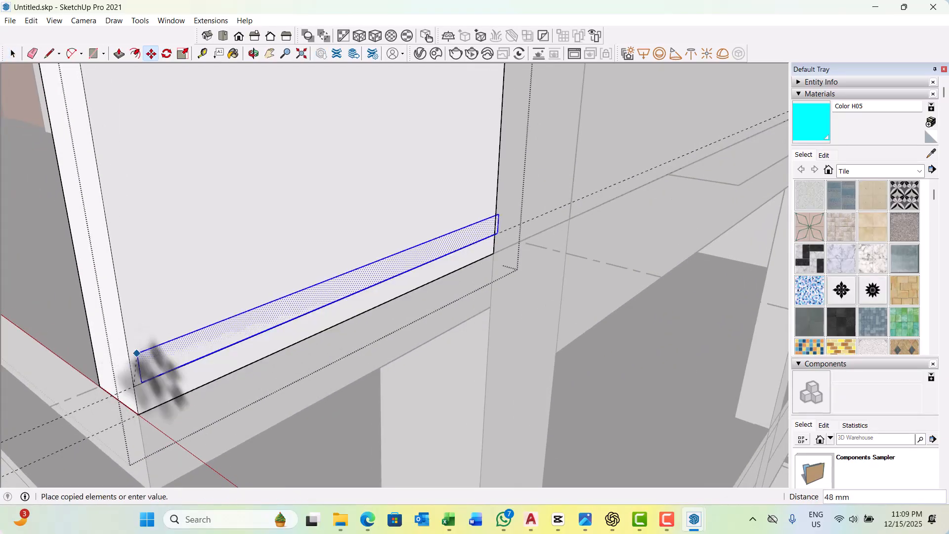
scroll(168, 386, down, 5)
scroll(168, 355, down, 1)
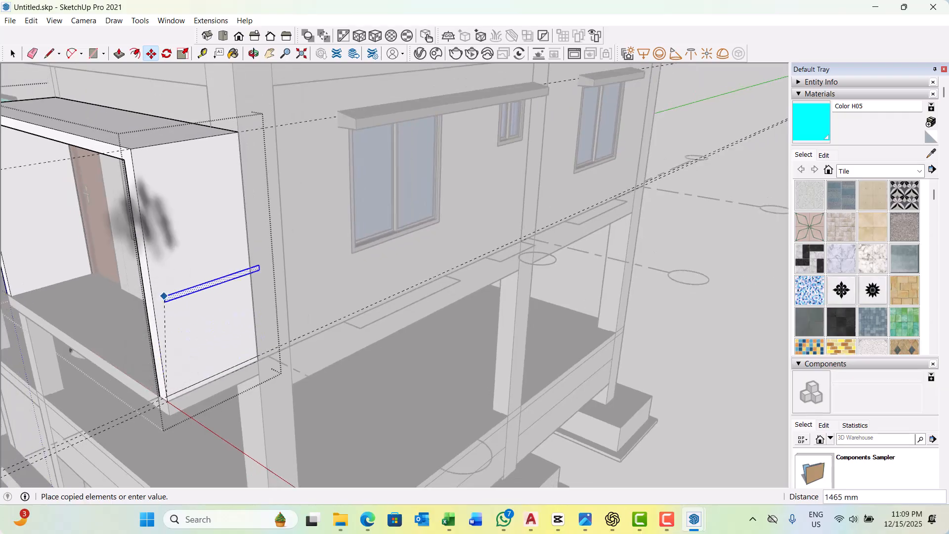
scroll(138, 165, up, 1)
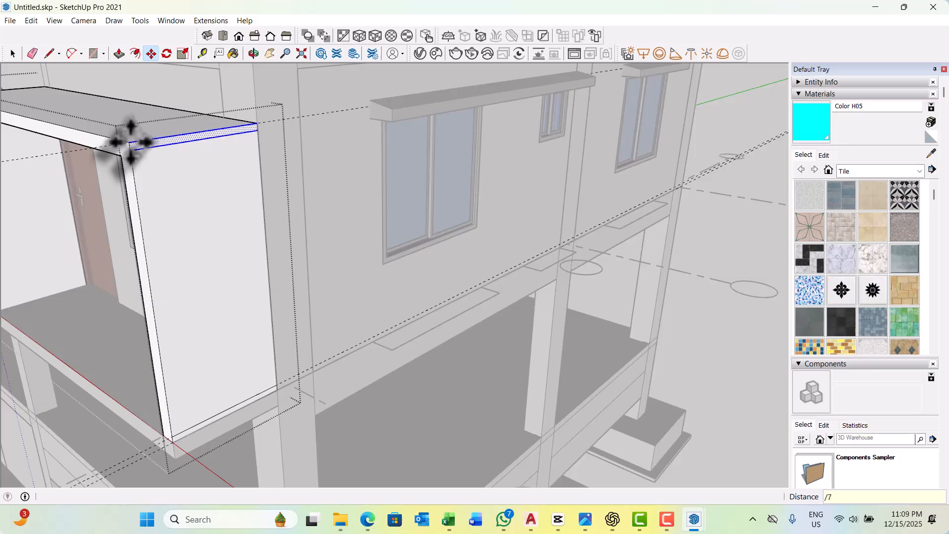
key(Return)
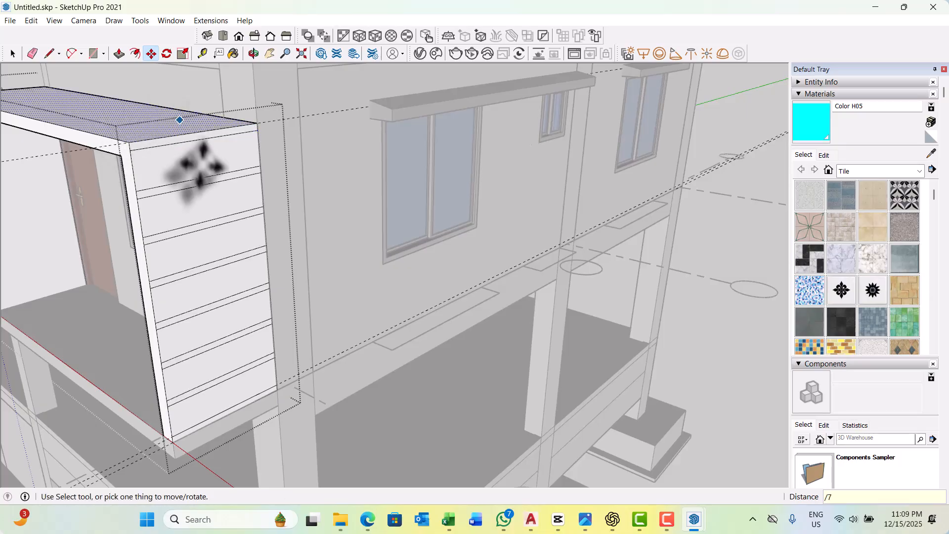
key(space)
scroll(235, 341, down, 2)
scroll(237, 353, up, 4)
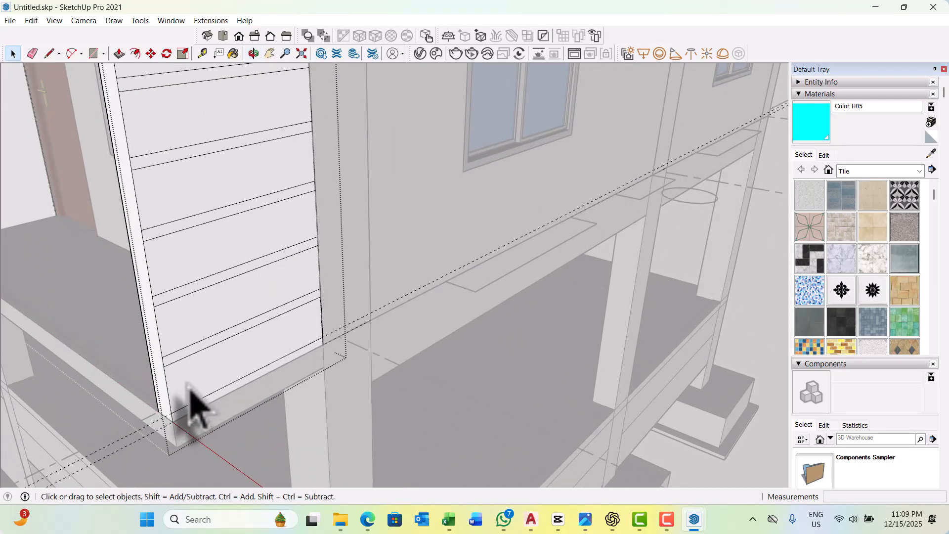
Push the second-lowest horizontal strip 15 mm into the side panel to form a recessed groove.
key(p)
scroll(163, 390, up, 5)
click(187, 365)
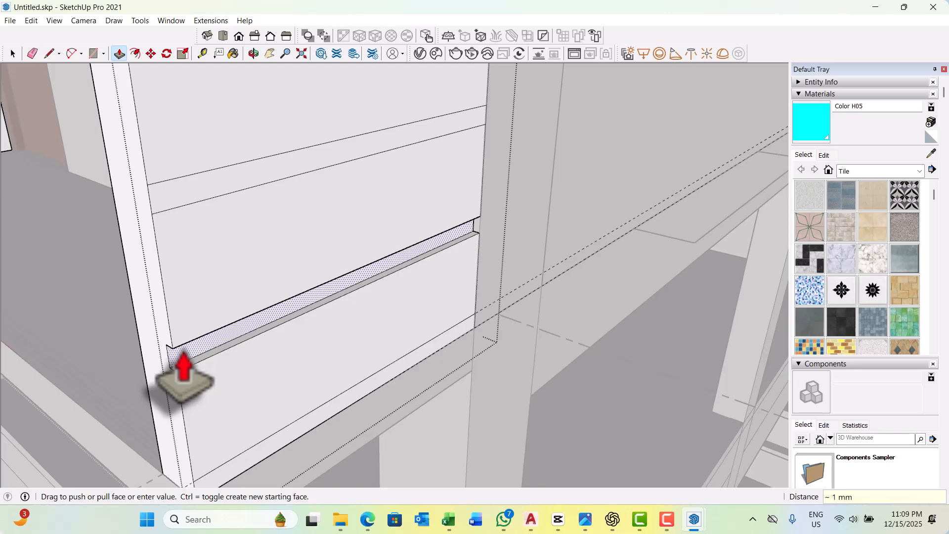
middle_drag(212, 388, 280, 341)
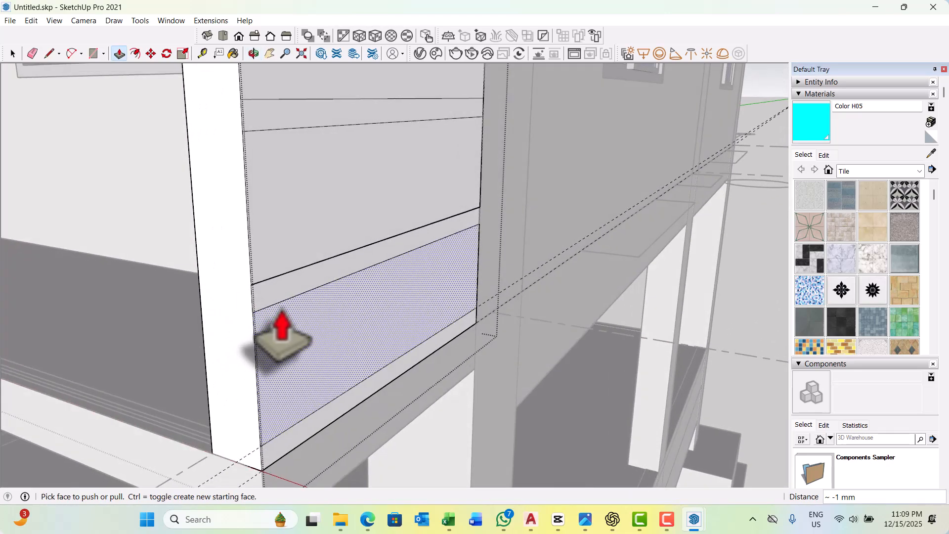
click(261, 311)
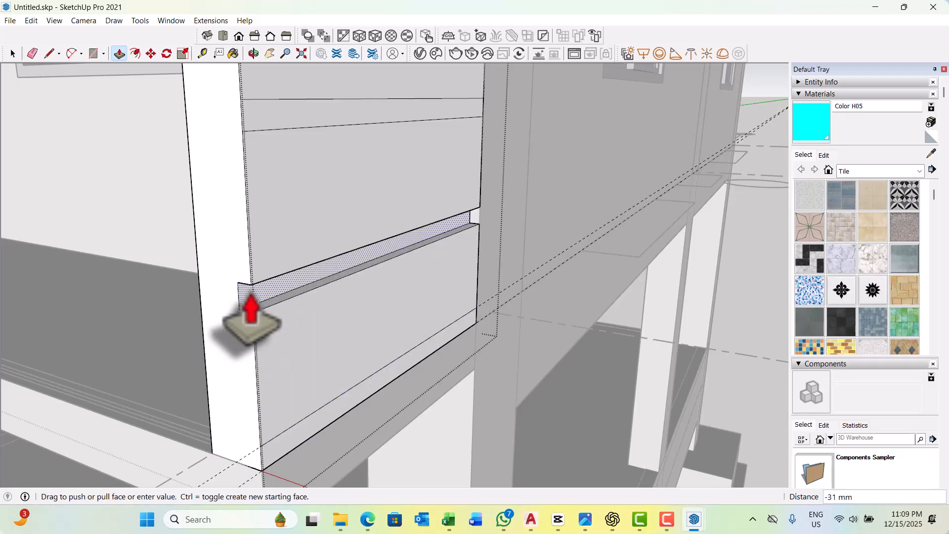
key(Return)
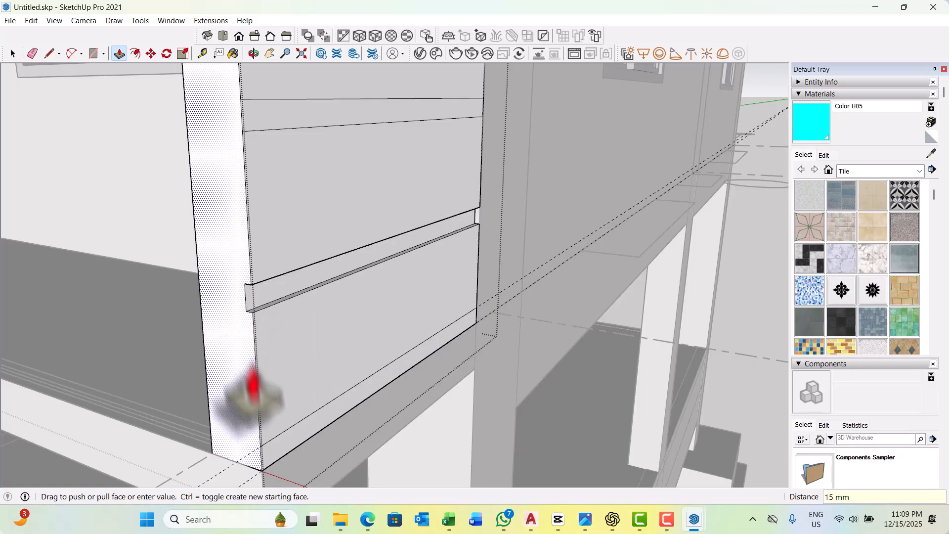
Repeat the 15 mm push on the successive horizontal strips higher up the side panel.
scroll(255, 366, down, 1)
scroll(277, 161, up, 1)
double_click(277, 161)
scroll(262, 329, down, 2)
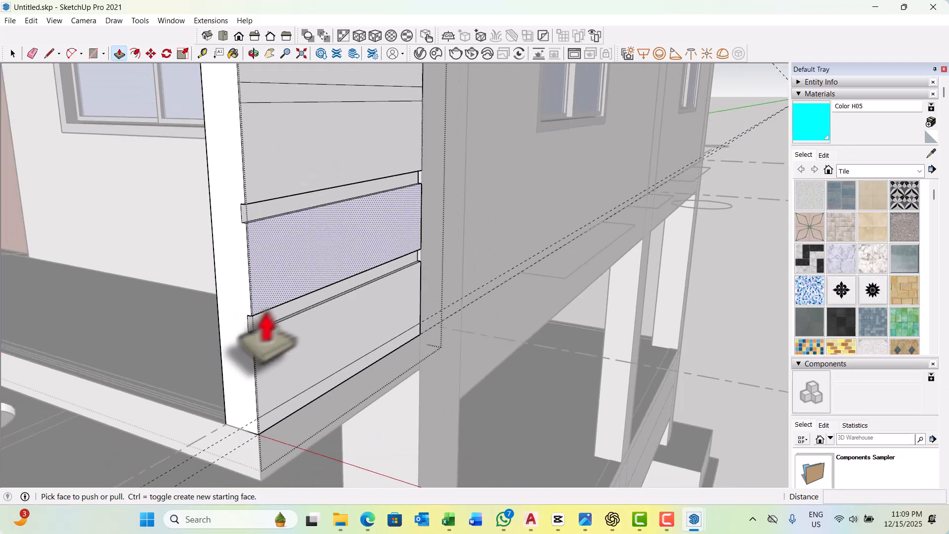
middle_drag(263, 328, 254, 186)
scroll(254, 207, up, 2)
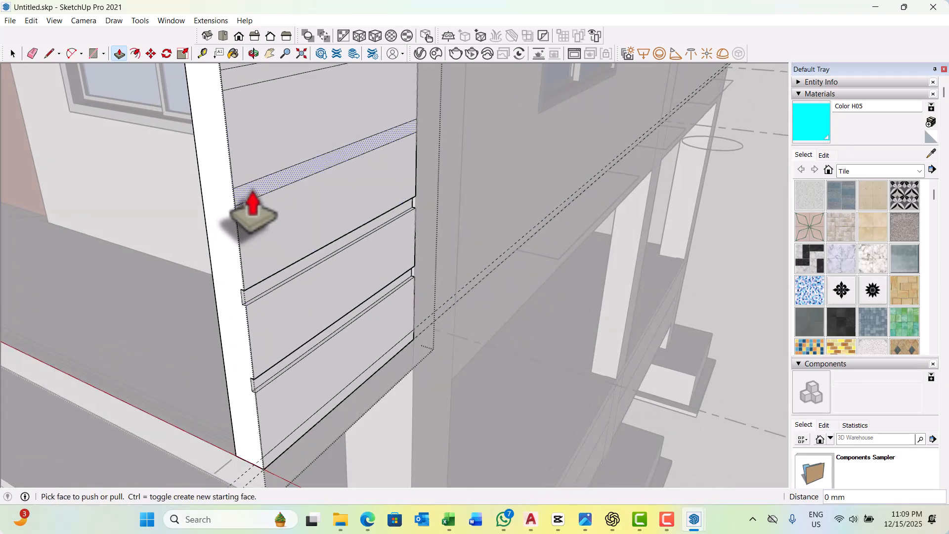
scroll(232, 392, down, 2)
scroll(263, 206, up, 2)
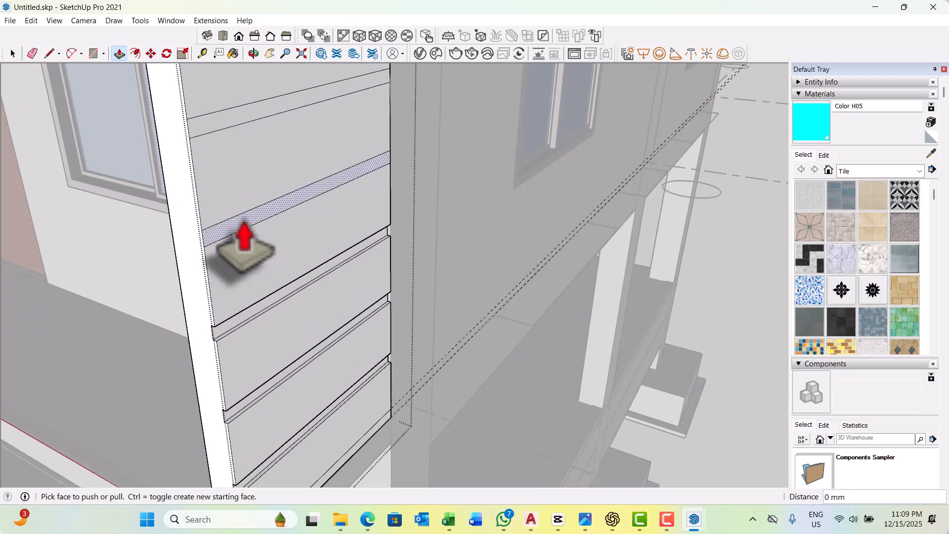
scroll(269, 349, down, 2)
scroll(232, 270, up, 2)
scroll(231, 274, up, 2)
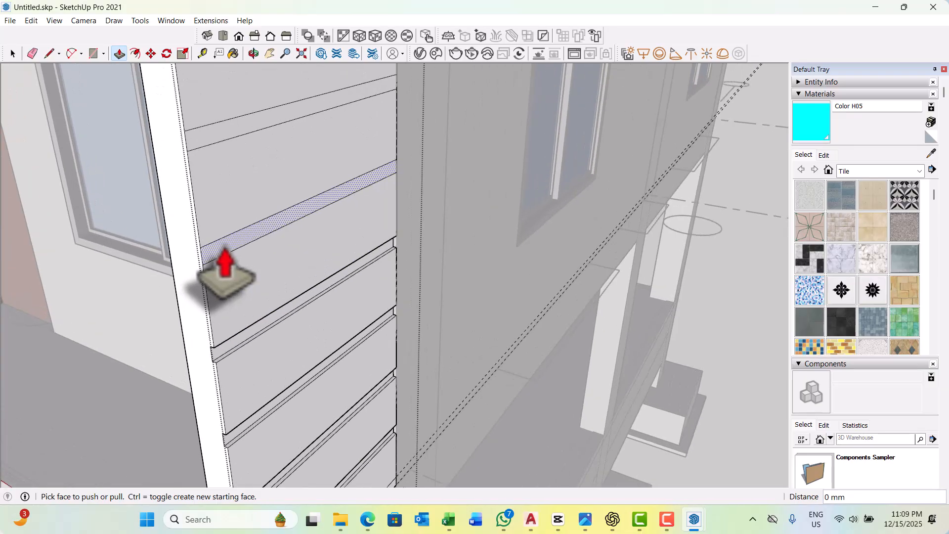
scroll(223, 279, down, 2)
scroll(239, 264, up, 2)
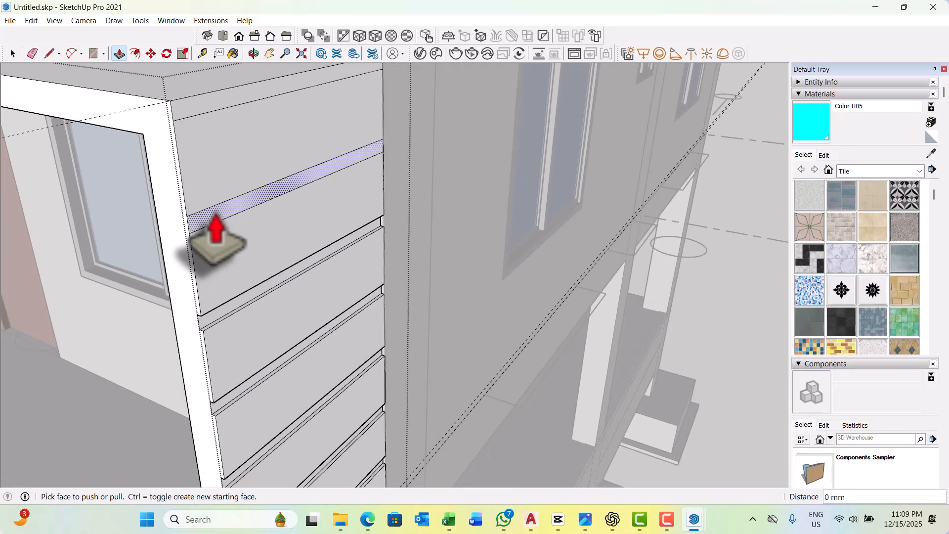
Inspect the horizontal grooves on the balcony frame's side wall, from the bottom corner up to the top edge.
scroll(216, 233, down, 5)
key(space)
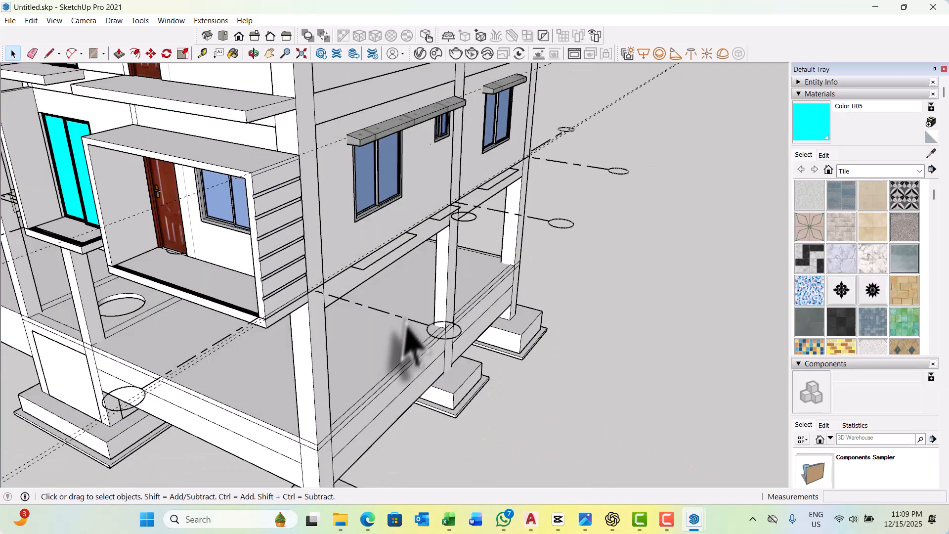
middle_drag(410, 346, 328, 307)
scroll(198, 274, up, 5)
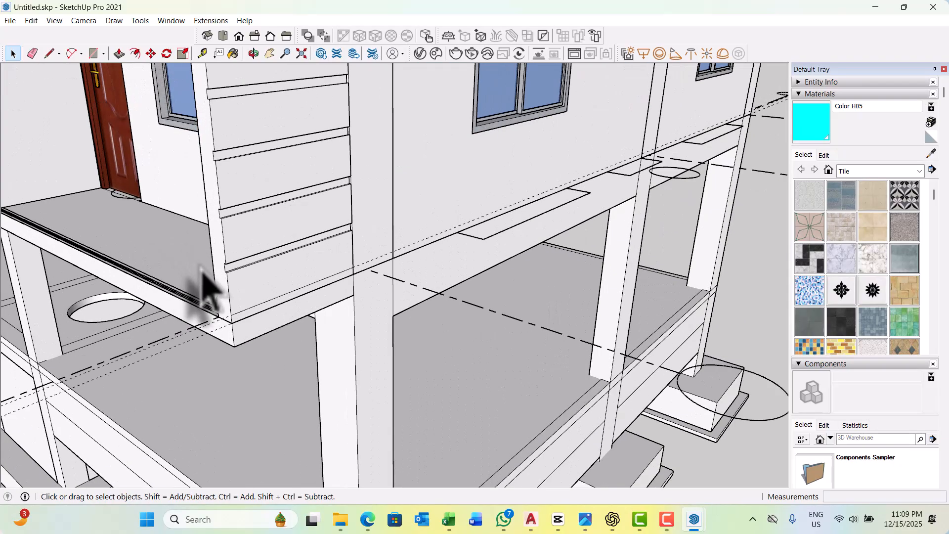
scroll(202, 274, up, 3)
scroll(213, 286, up, 2)
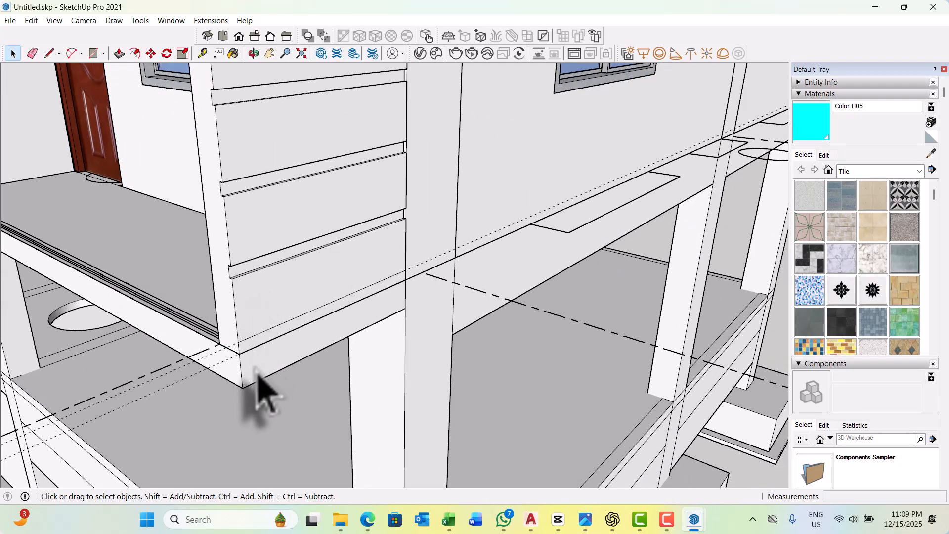
click(220, 371)
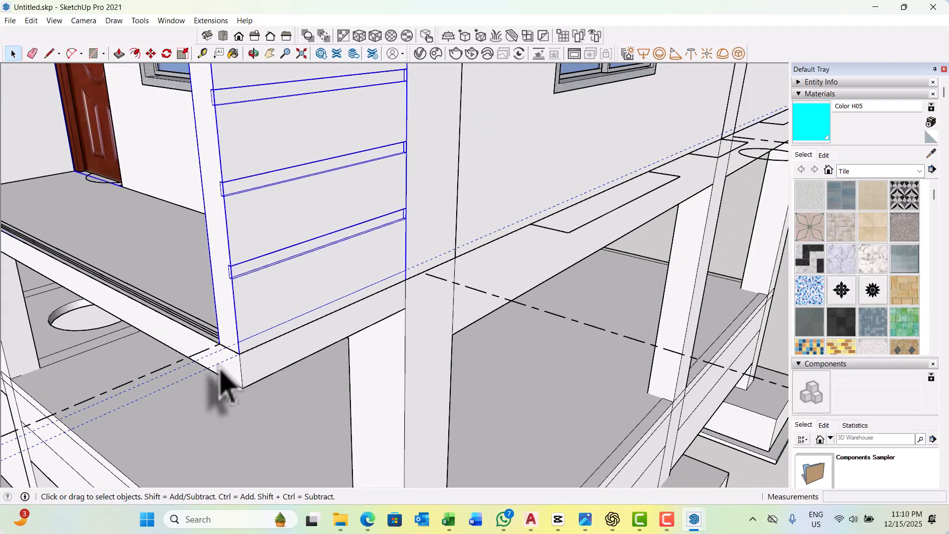
double_click(219, 370)
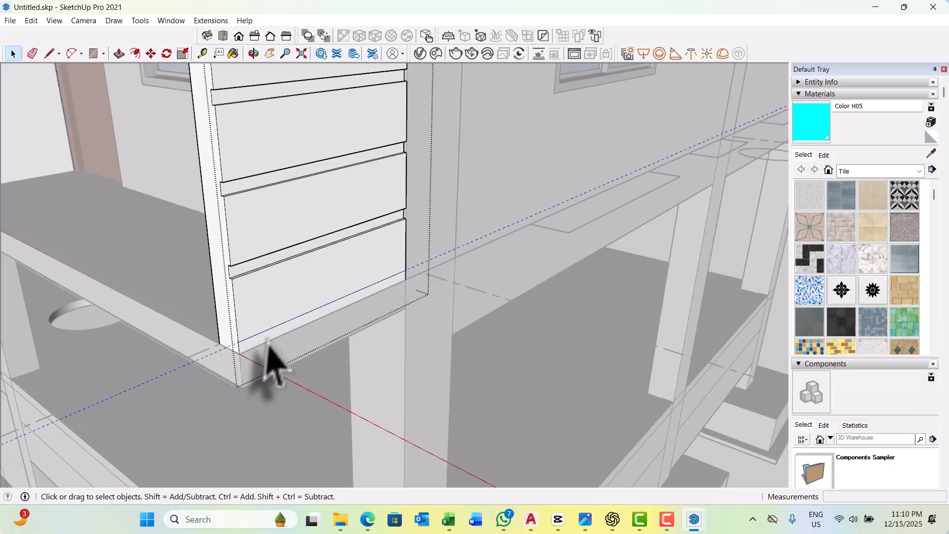
scroll(265, 363, up, 2)
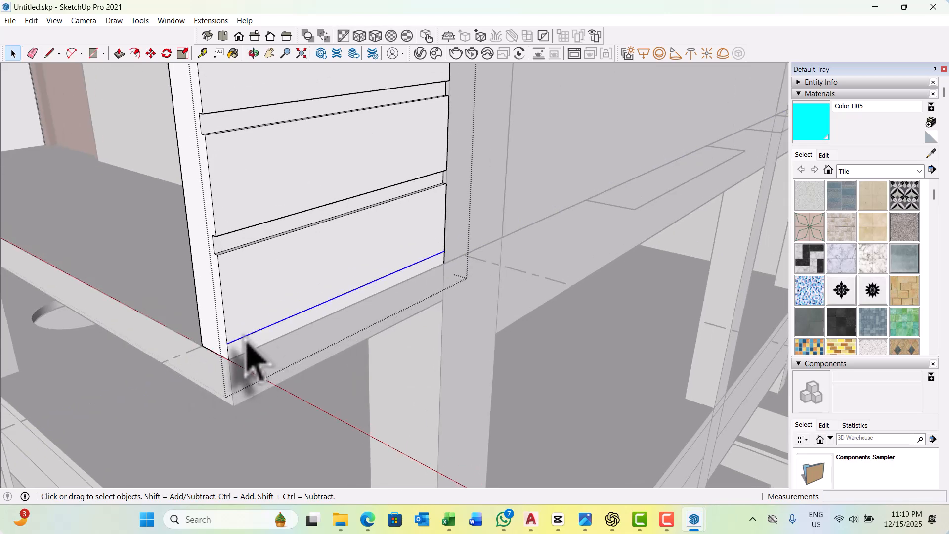
scroll(275, 396, down, 8)
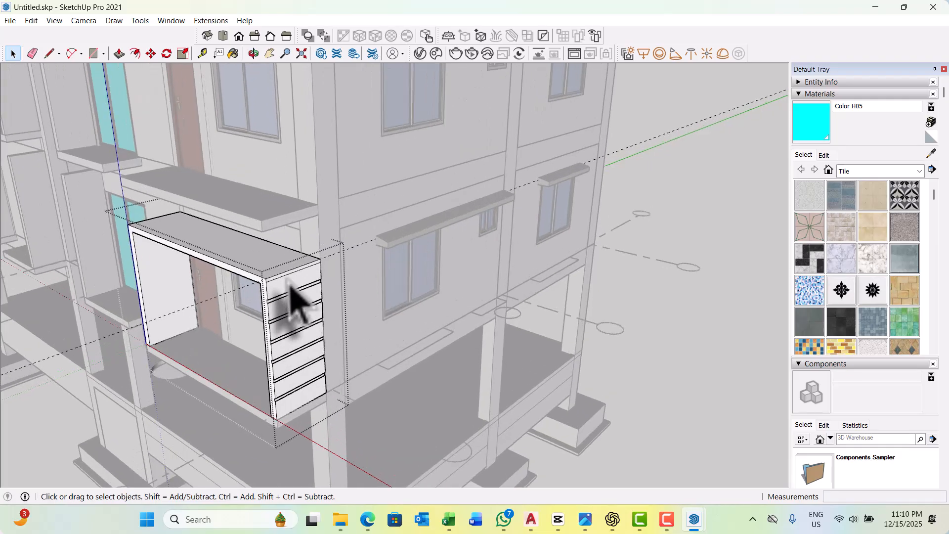
scroll(290, 286, up, 6)
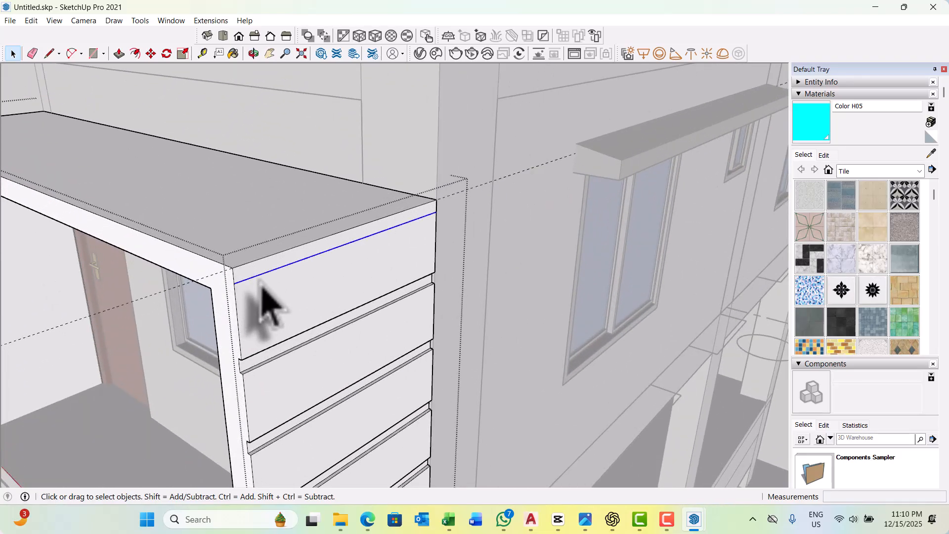
scroll(267, 301, down, 5)
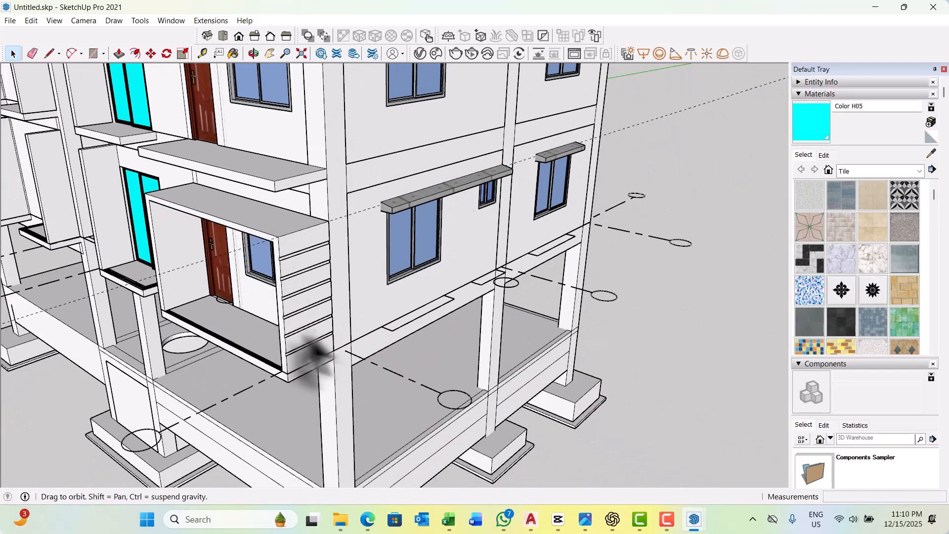
middle_drag(314, 352, 307, 328)
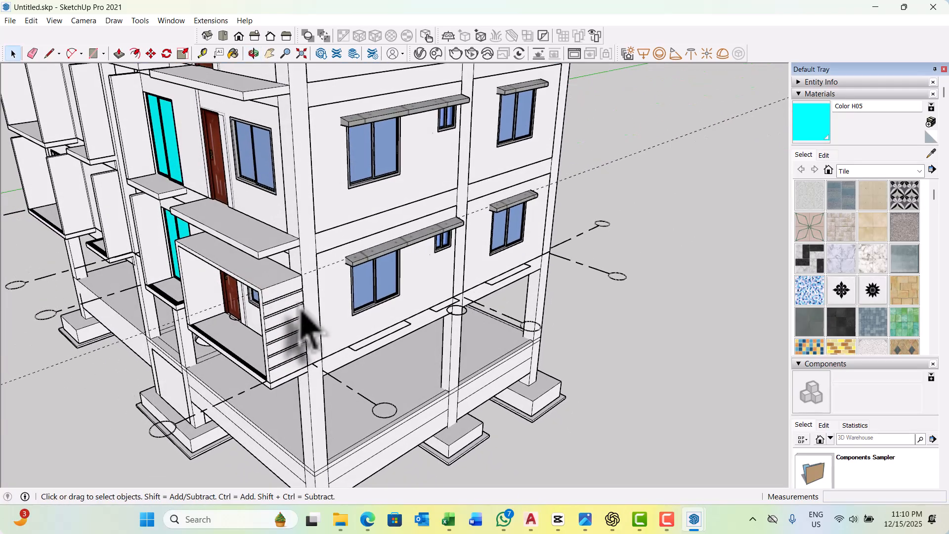
Open the balcony frame group for editing and measure the length of its top face from end to end.
scroll(242, 307, up, 4)
triple_click(243, 276)
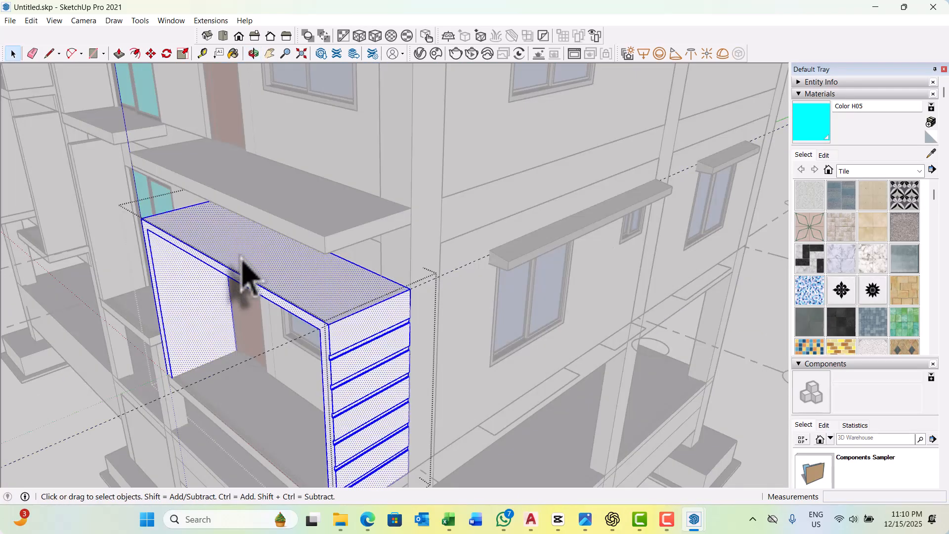
middle_drag(244, 275, 269, 294)
scroll(213, 265, up, 2)
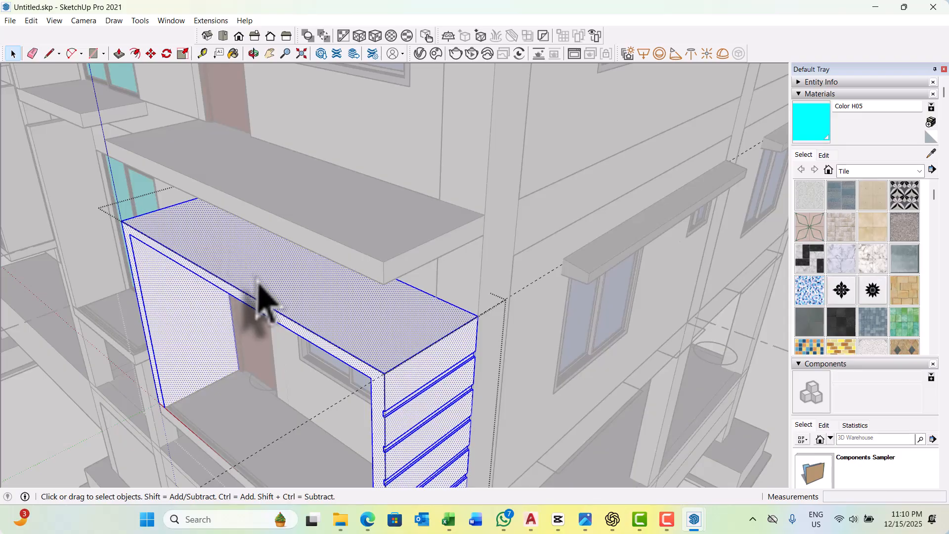
key(t)
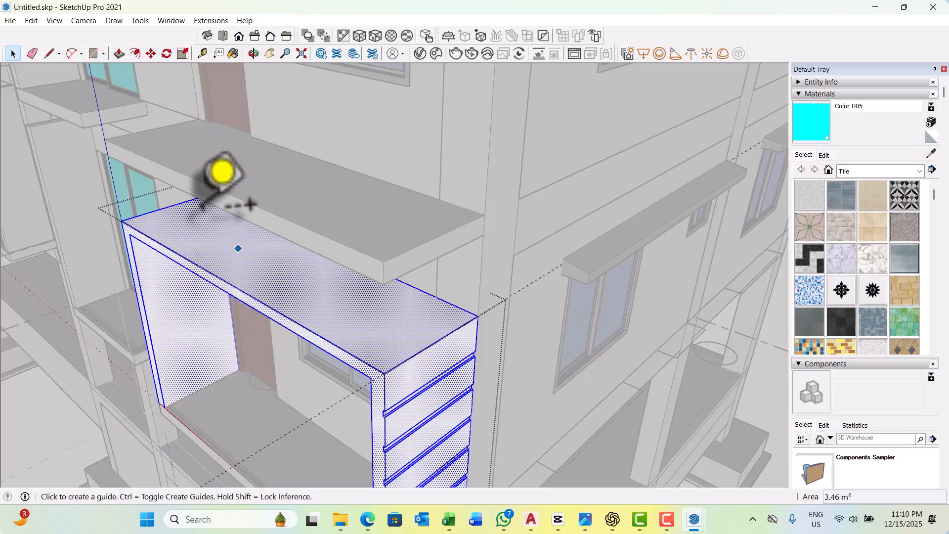
scroll(212, 169, up, 2)
click(174, 201)
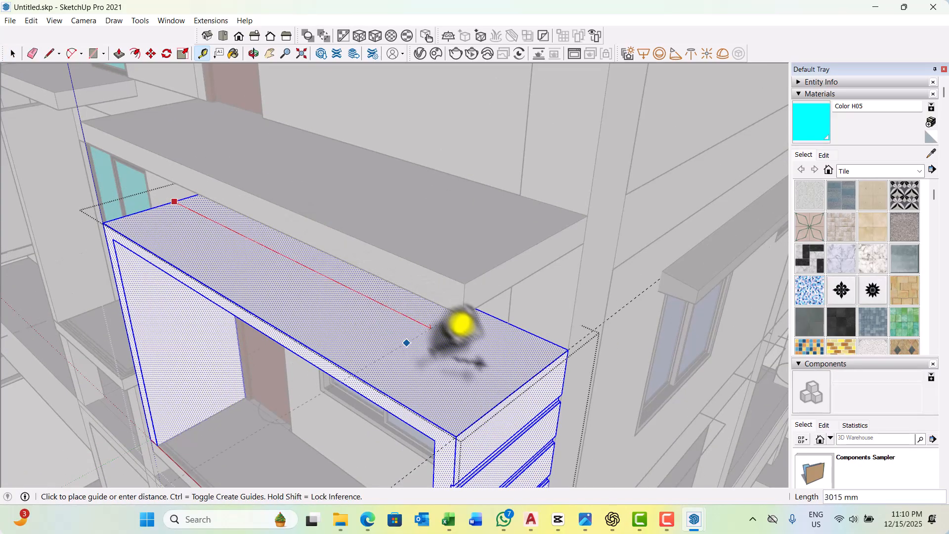
click(502, 400)
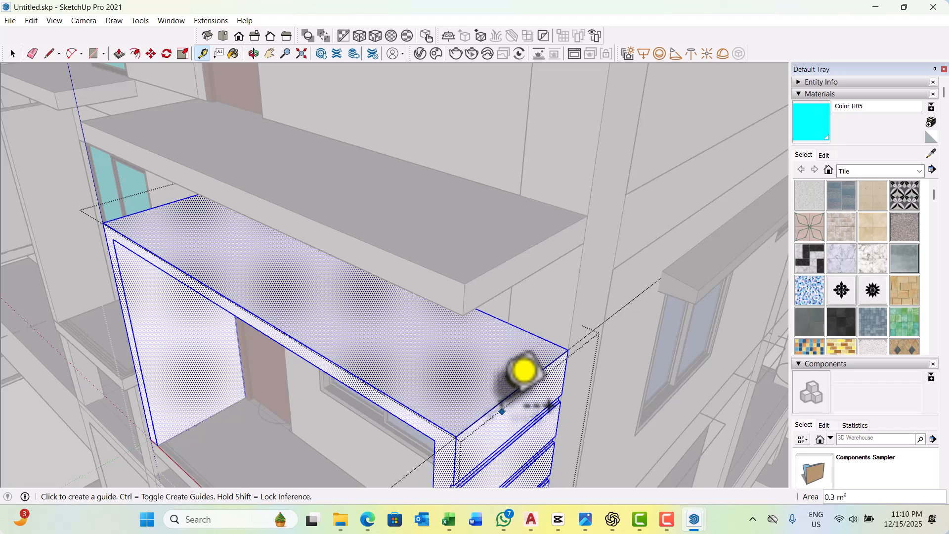
Add guides across the frame's top face 300 mm in from each short end, plus one 150 mm further inward at the grooved end.
click(497, 404)
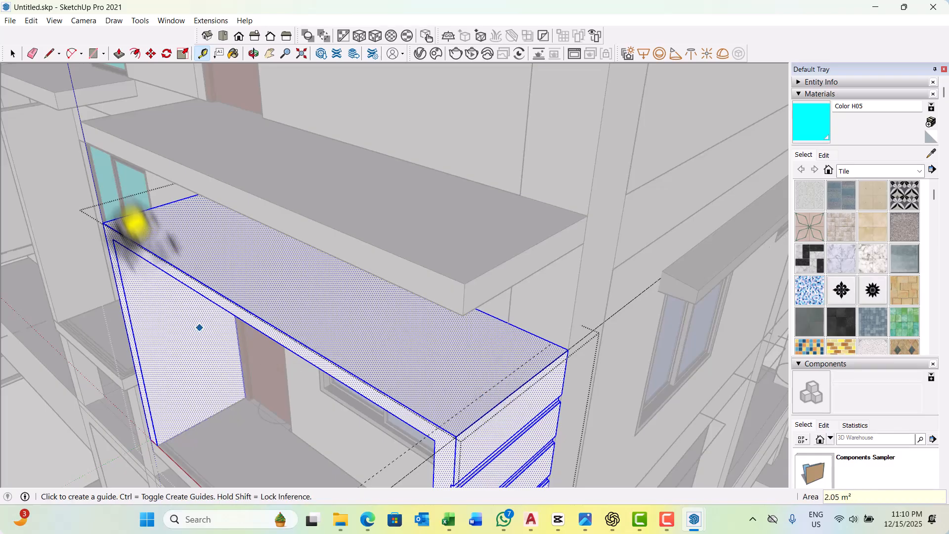
click(137, 212)
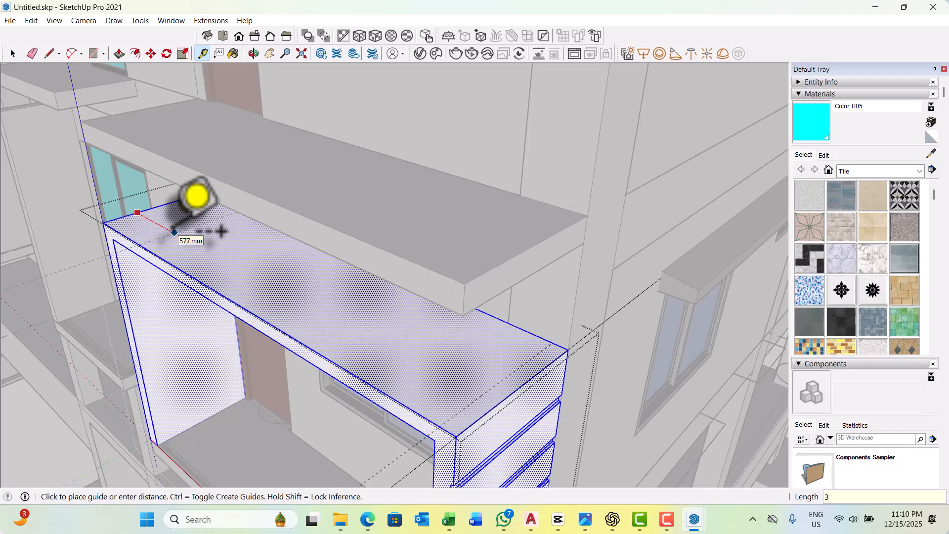
click(507, 397)
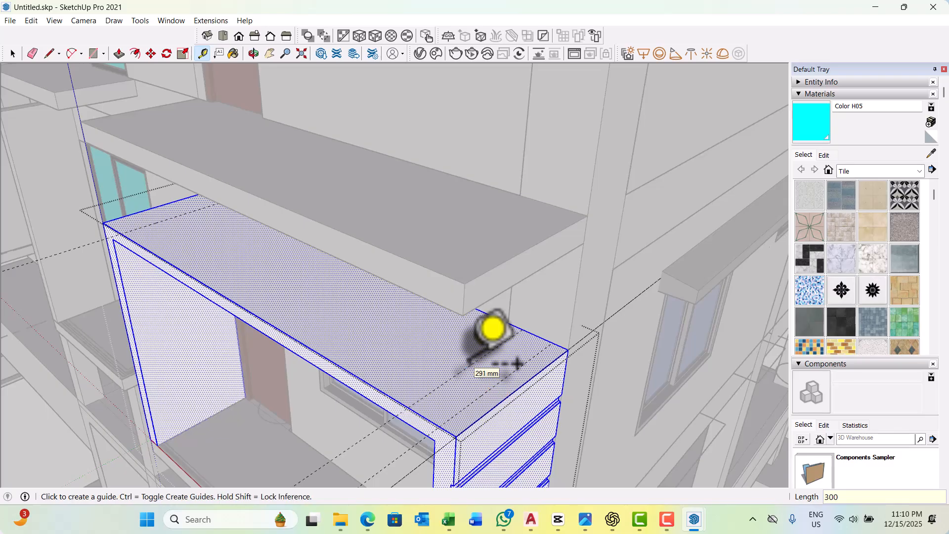
click(440, 360)
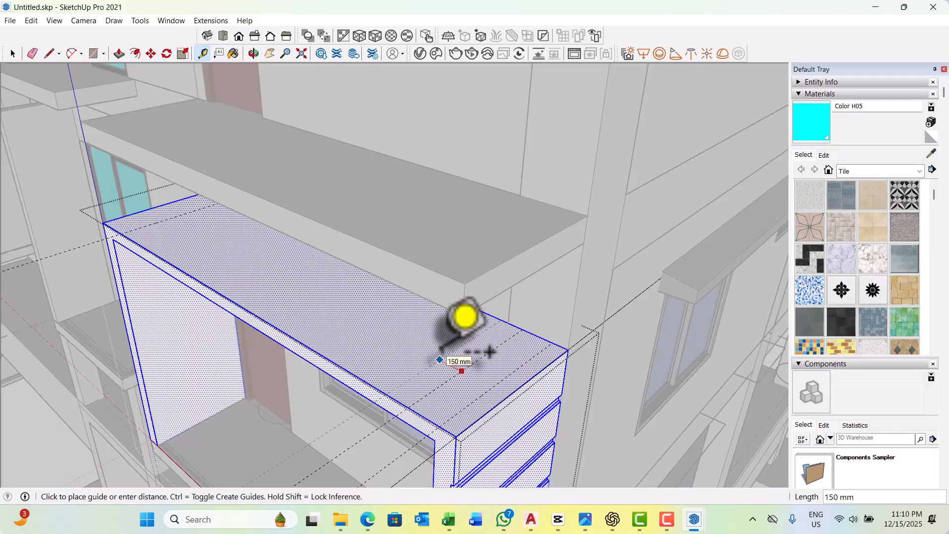
click(442, 350)
scroll(440, 351, up, 2)
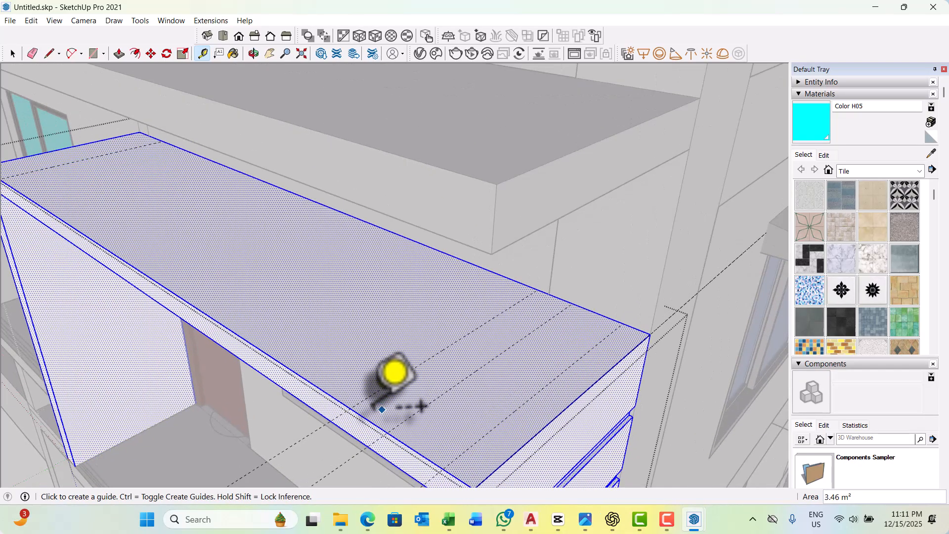
Add lengthwise guides on the frame's top face, 150 mm in from the front and back long edges.
scroll(381, 396, up, 2)
click(368, 420)
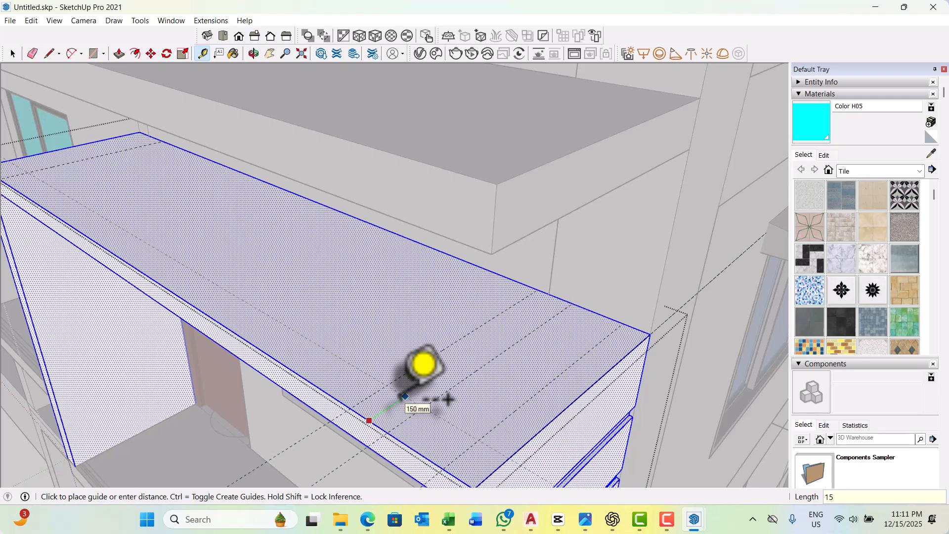
key(Return)
scroll(484, 267, up, 2)
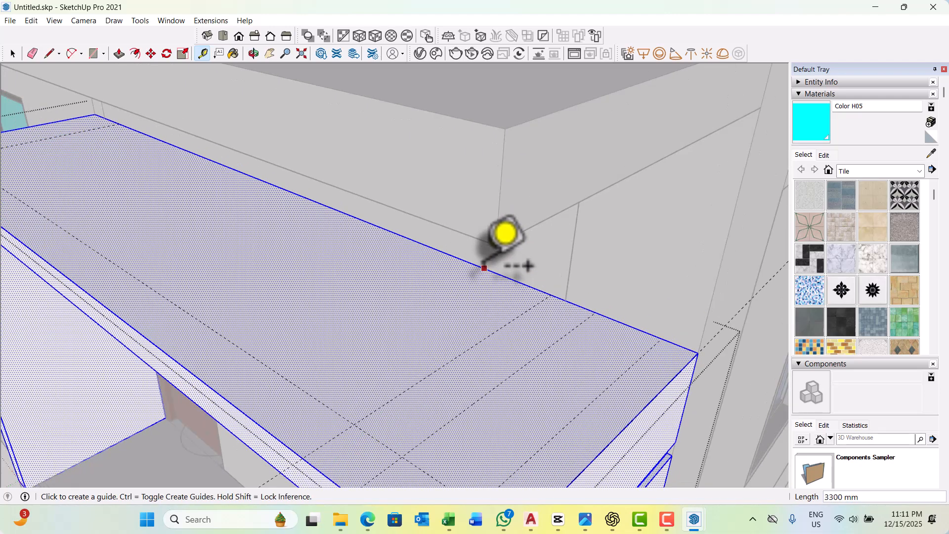
click(484, 268)
click(449, 279)
scroll(480, 288, down, 1)
Draw a 675 x 150 mm rectangle between the guide intersections at the grooved end of the top face.
key(space)
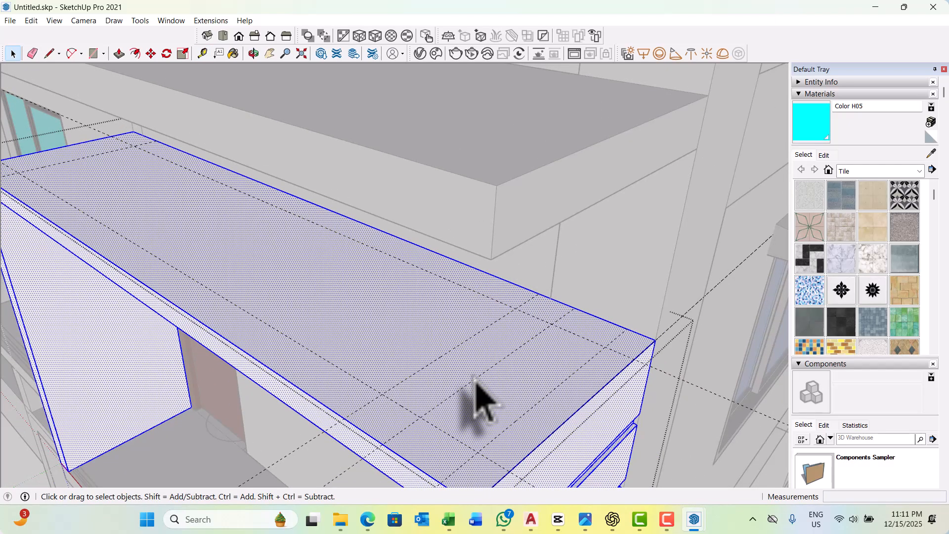
key(r)
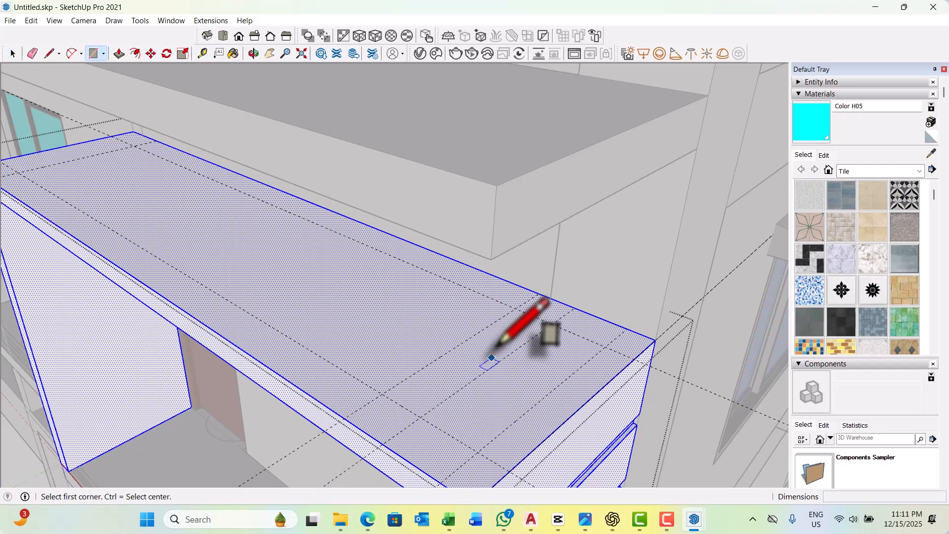
click(515, 310)
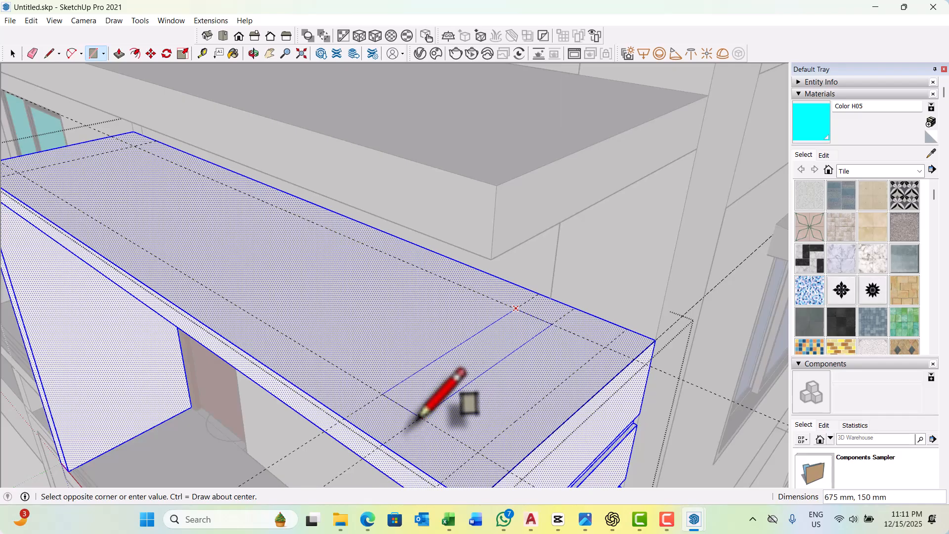
click(421, 417)
Copy the rectangle to the guide at the far end of the top and divide the distance into five equal spacings with /5.
key(space)
click(438, 390)
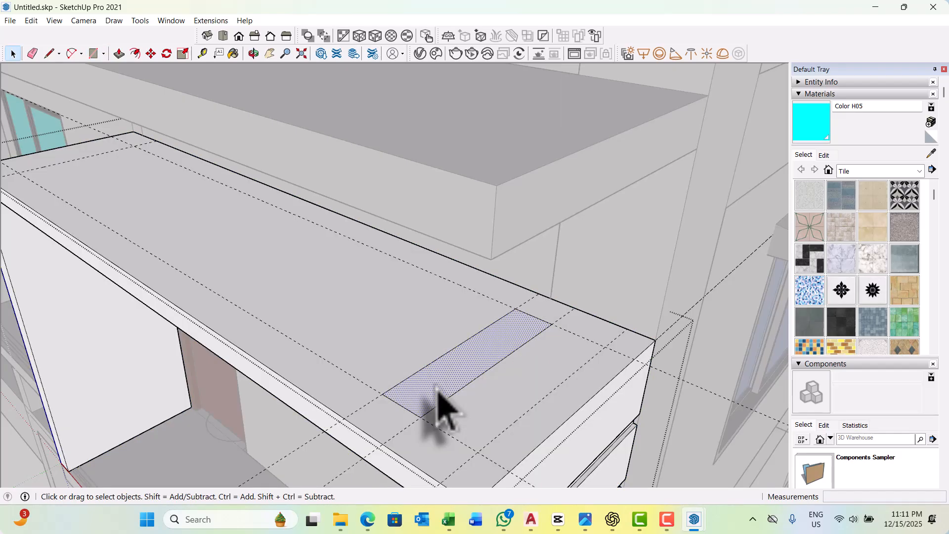
key(m)
click(384, 395)
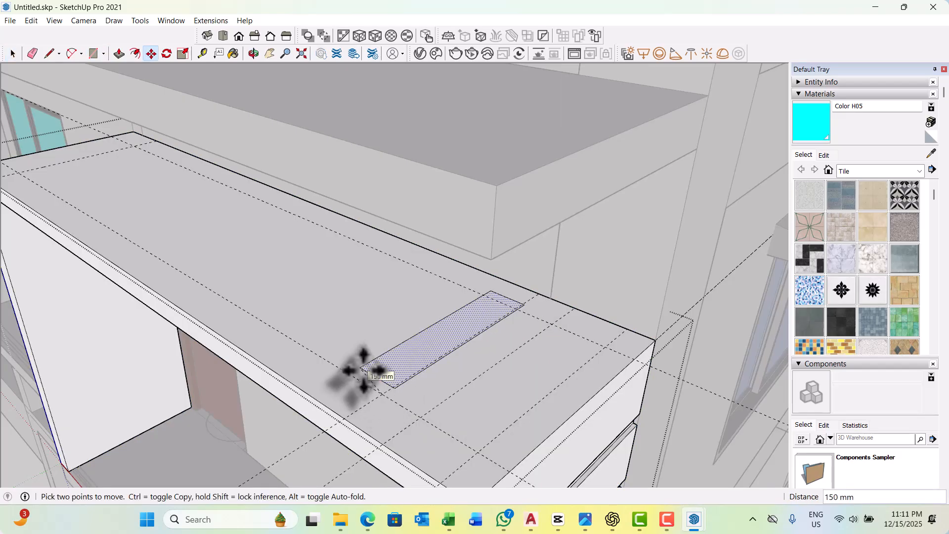
key(ctrl)
middle_drag(361, 386, 275, 339)
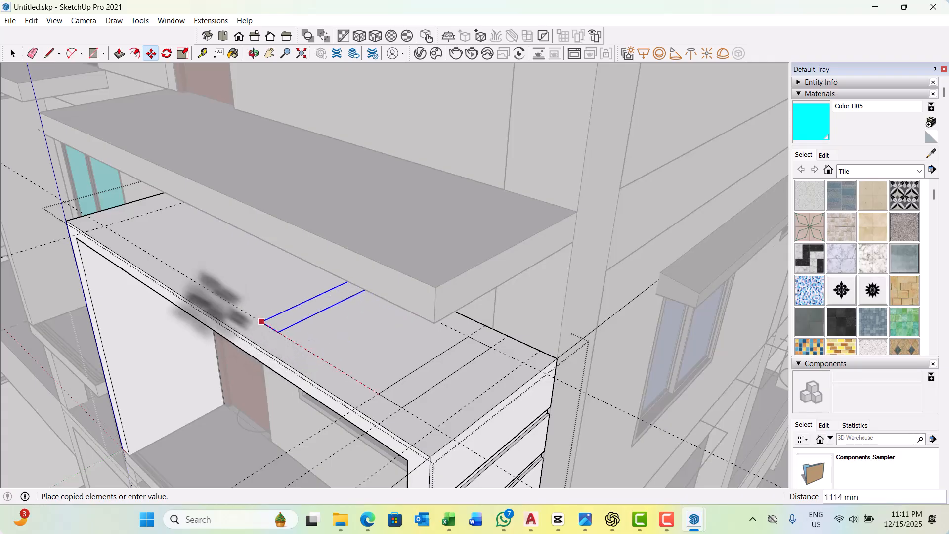
scroll(160, 258, up, 1)
click(105, 224)
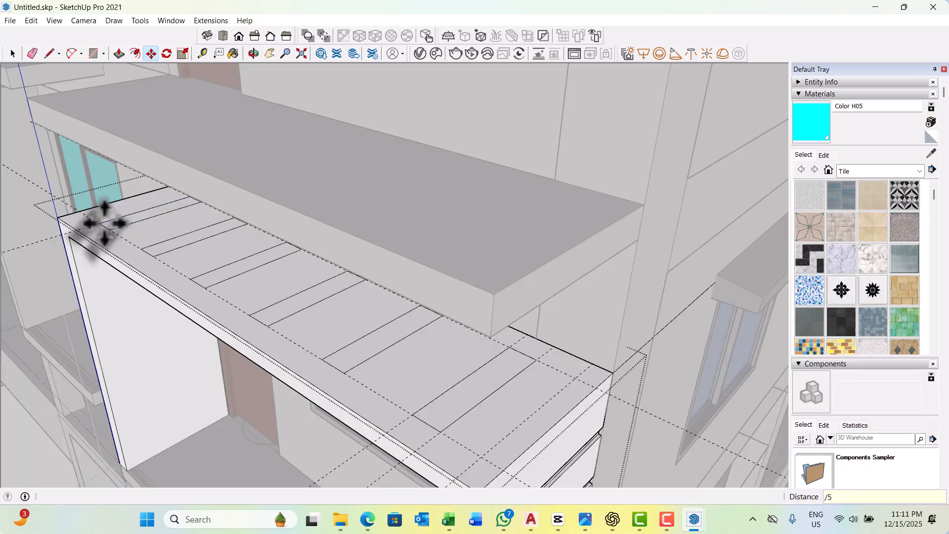
Push the rectangle nearest the grooved side down through the frame's top slab to cut an opening.
key(p)
scroll(300, 251, down, 4)
scroll(356, 366, up, 5)
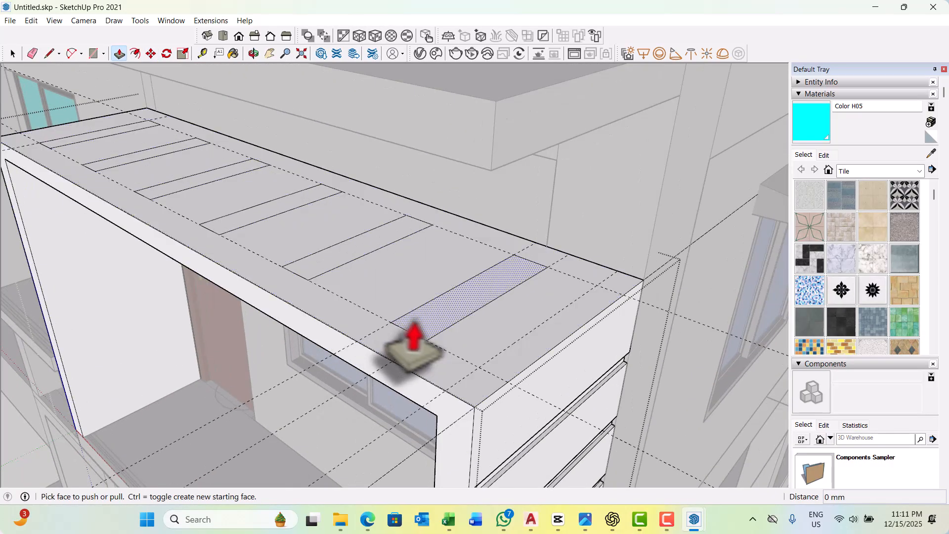
drag(415, 348, 419, 431)
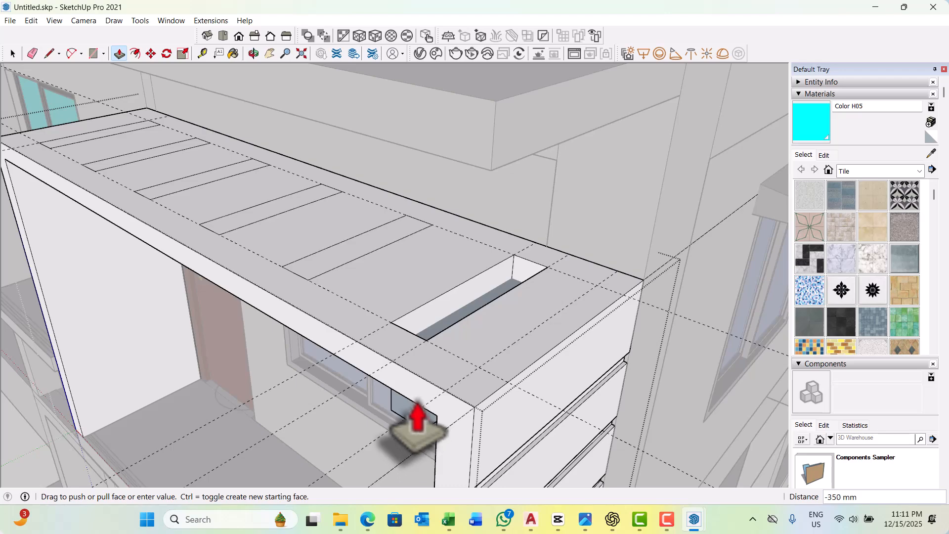
drag(410, 399, 409, 402)
Repeat the same push depth on the remaining five rectangles to cut their openings through the frame's top slab.
double_click(333, 269)
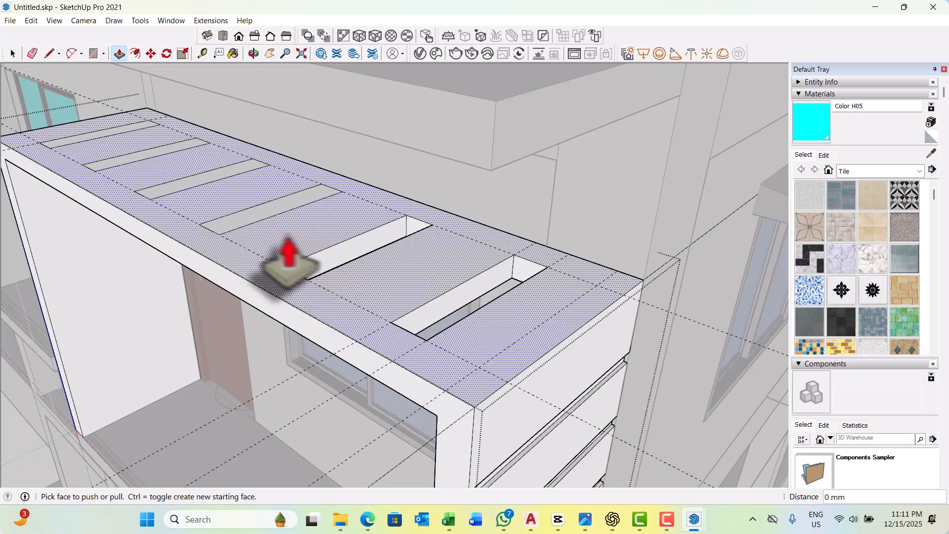
double_click(249, 217)
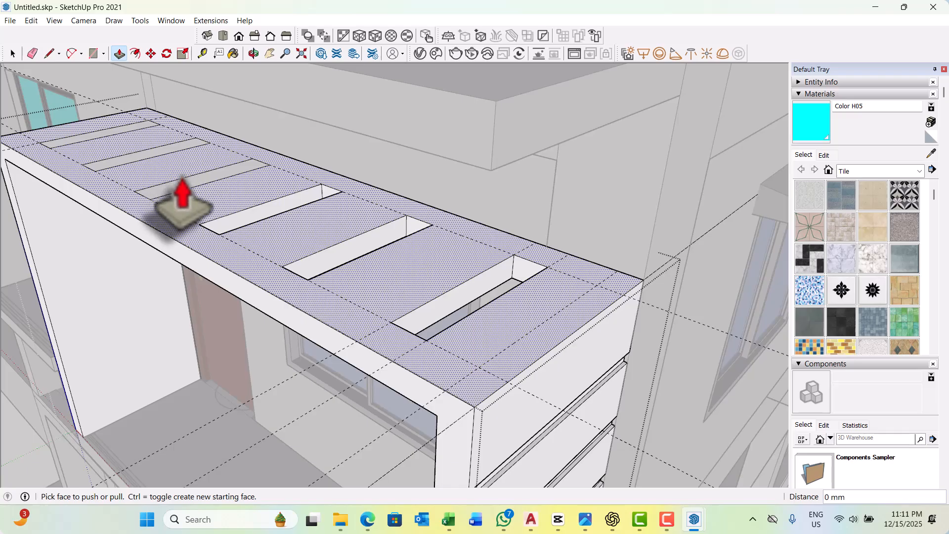
double_click(181, 197)
middle_drag(417, 445, 168, 304)
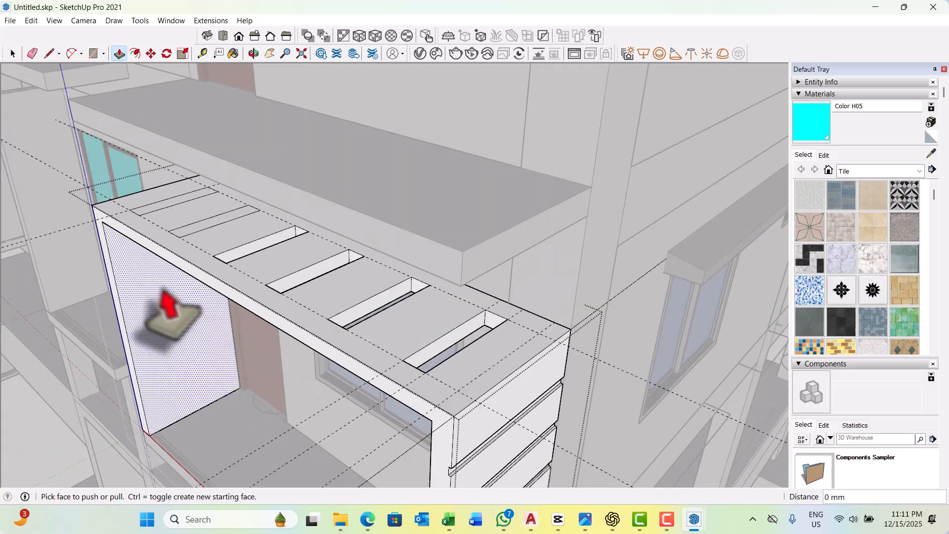
scroll(155, 223, up, 5)
double_click(217, 212)
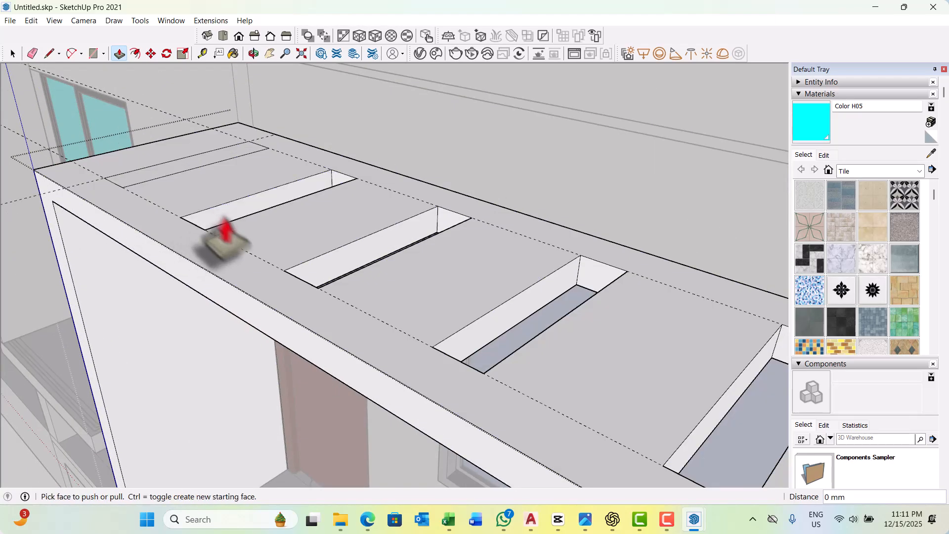
scroll(334, 286, down, 2)
scroll(193, 191, up, 2)
click(191, 197)
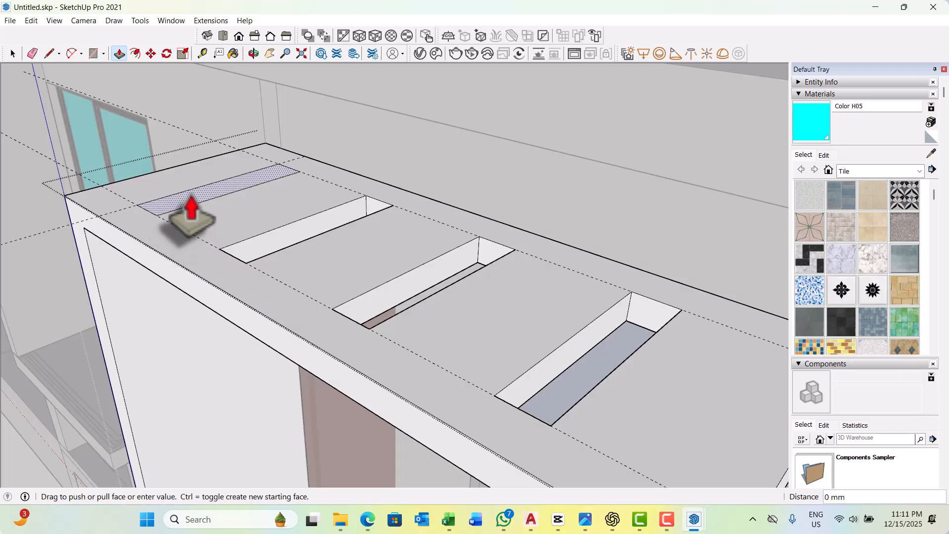
click(191, 198)
scroll(341, 243, down, 3)
Delete the construction guides inside the balcony frame group and close the group.
key(space)
key(Escape)
scroll(346, 246, down, 3)
middle_drag(559, 375, 471, 342)
scroll(304, 248, down, 4)
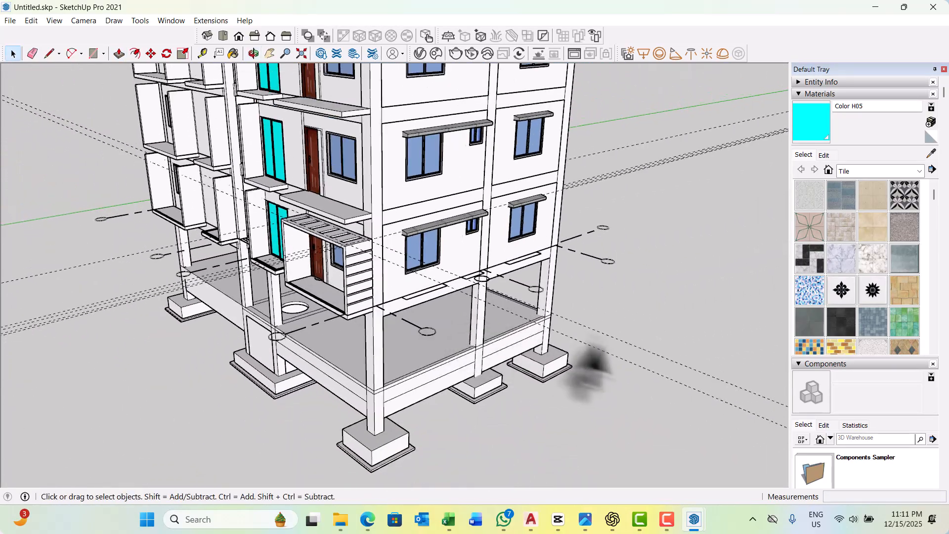
key(Return)
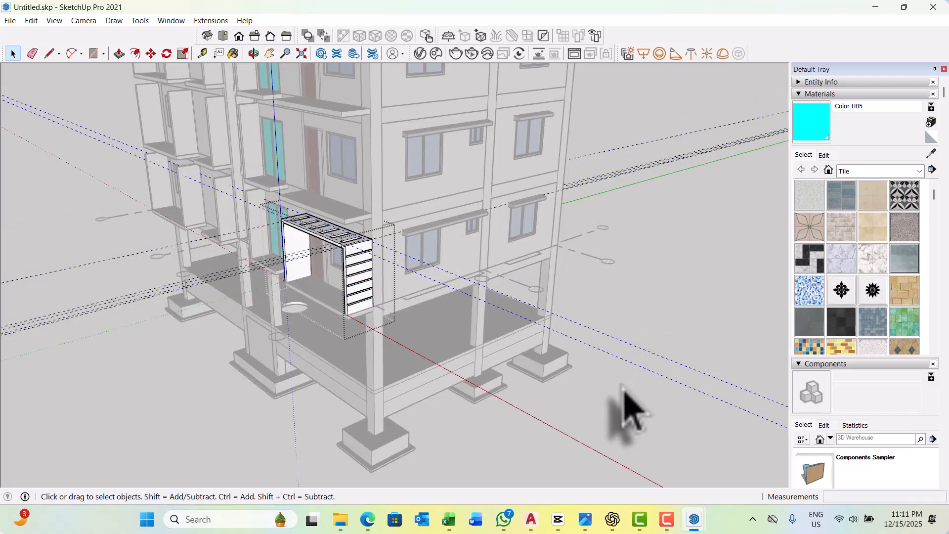
key(Delete)
scroll(429, 349, down, 1)
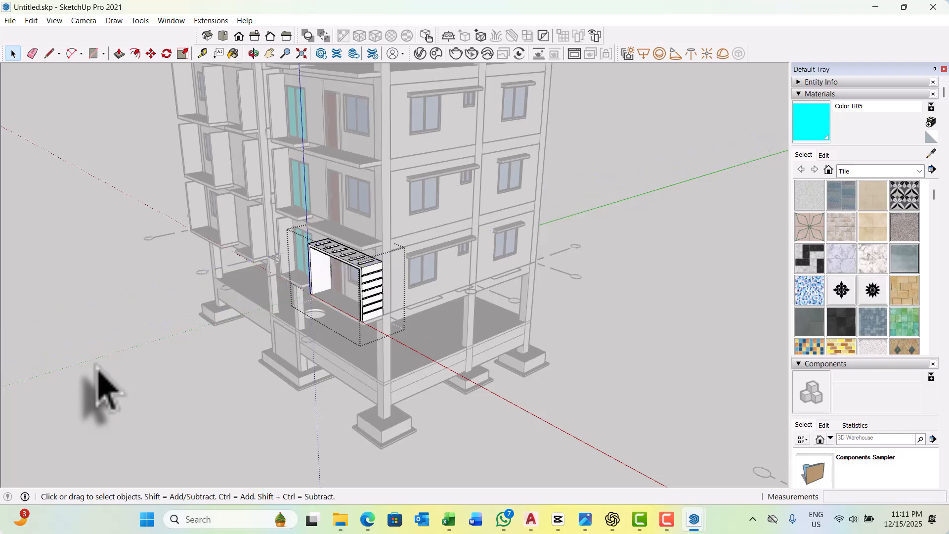
key(Escape)
Examine the balcony frame's slotted top and grooved side wall in relation to the surrounding facade.
scroll(336, 276, up, 6)
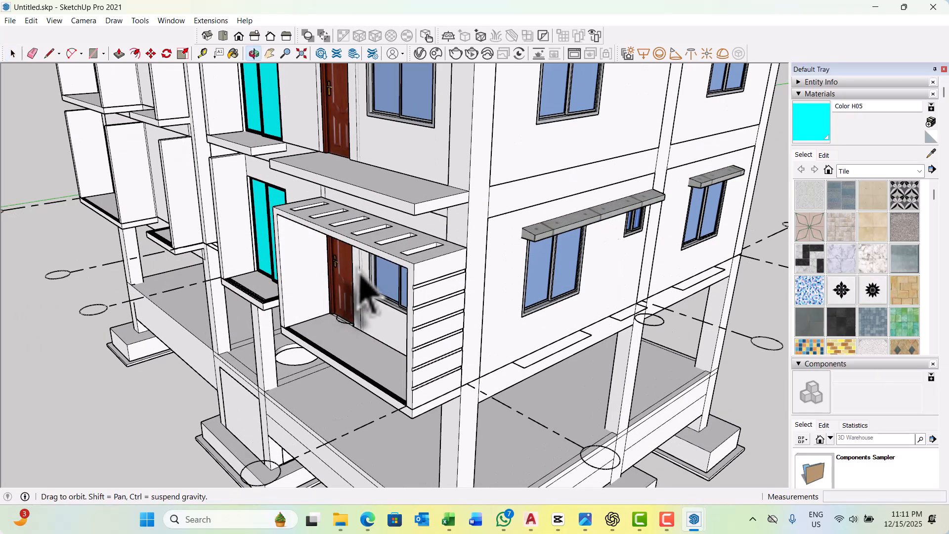
middle_drag(360, 272, 385, 263)
scroll(522, 289, up, 1)
middle_drag(524, 297, 324, 255)
scroll(297, 335, down, 3)
middle_drag(296, 335, 303, 307)
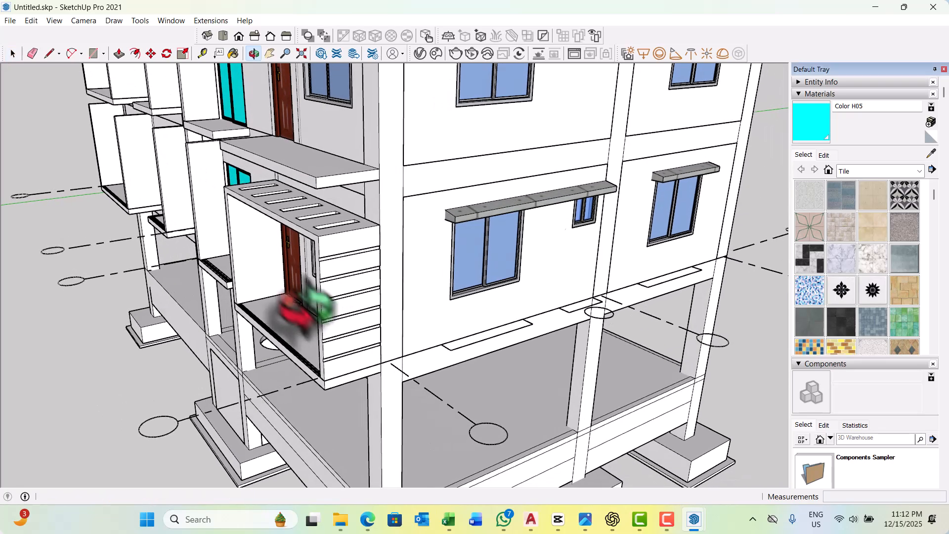
scroll(318, 339, down, 4)
scroll(336, 324, up, 3)
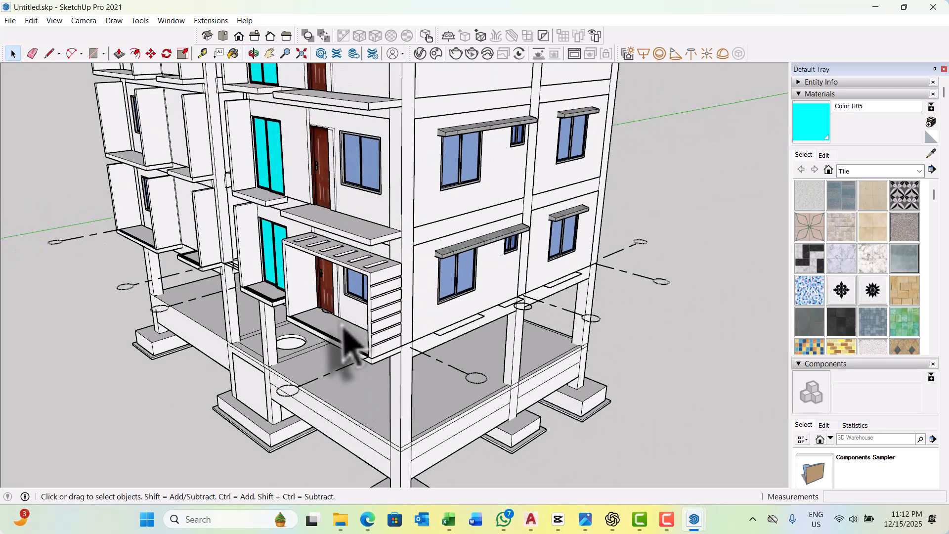
scroll(302, 321, up, 2)
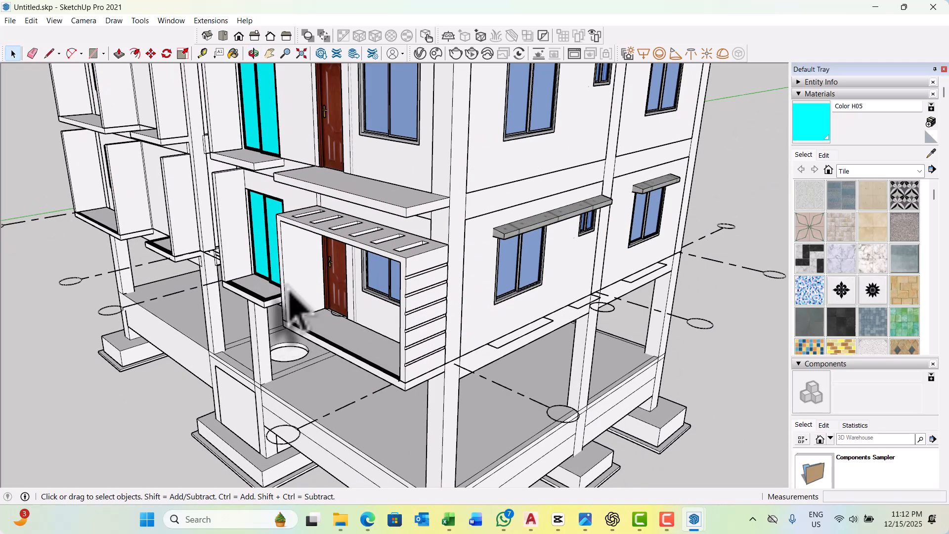
scroll(297, 286, up, 2)
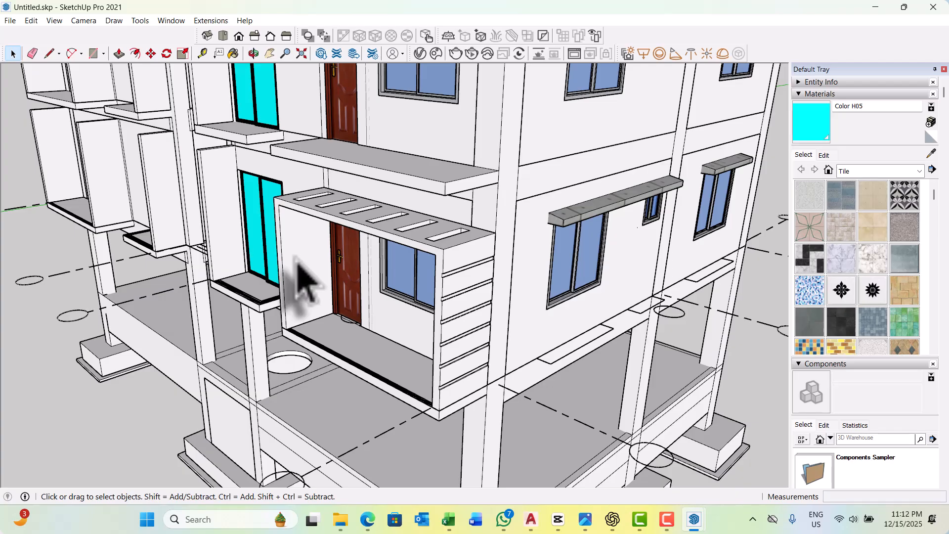
scroll(306, 298, down, 2)
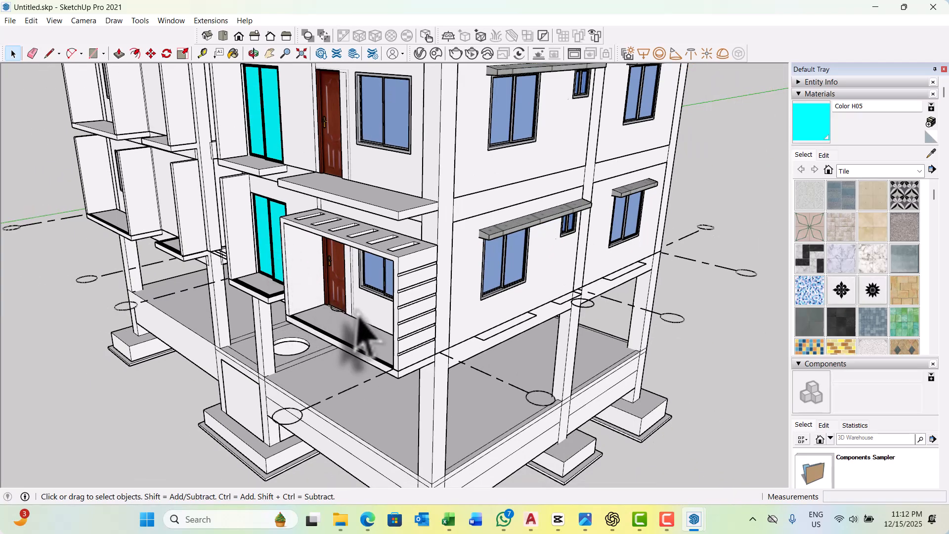
middle_drag(358, 316, 317, 289)
scroll(271, 253, down, 3)
scroll(267, 252, up, 1)
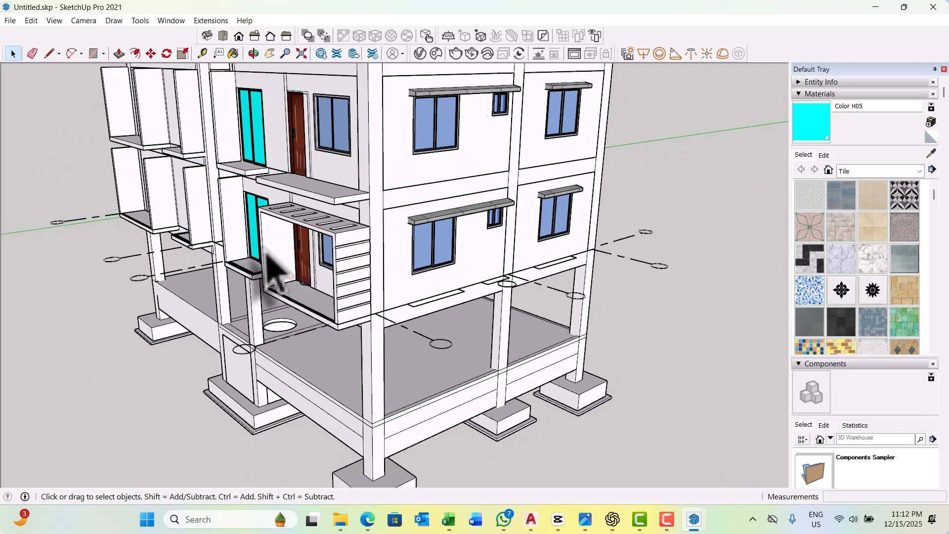
scroll(269, 253, up, 4)
double_click(289, 260)
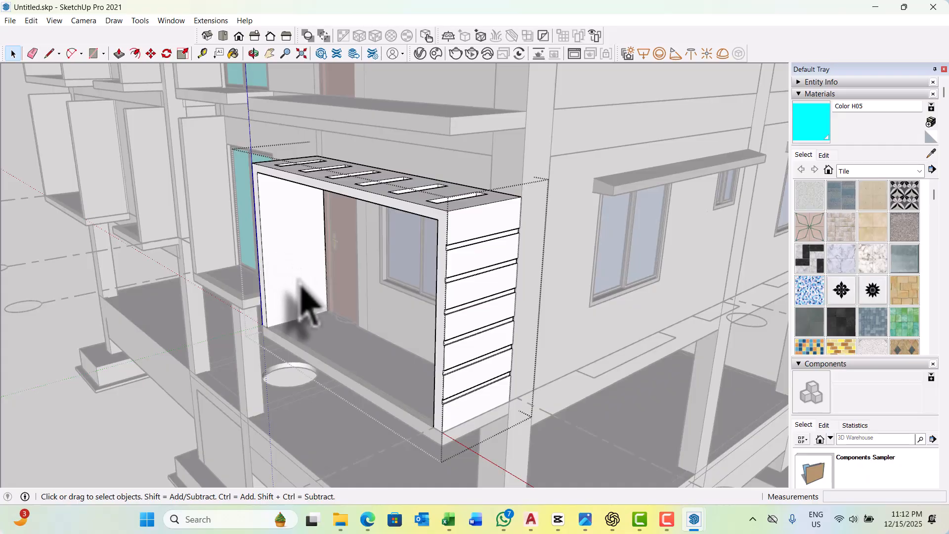
key(Escape)
middle_drag(305, 301, 341, 257)
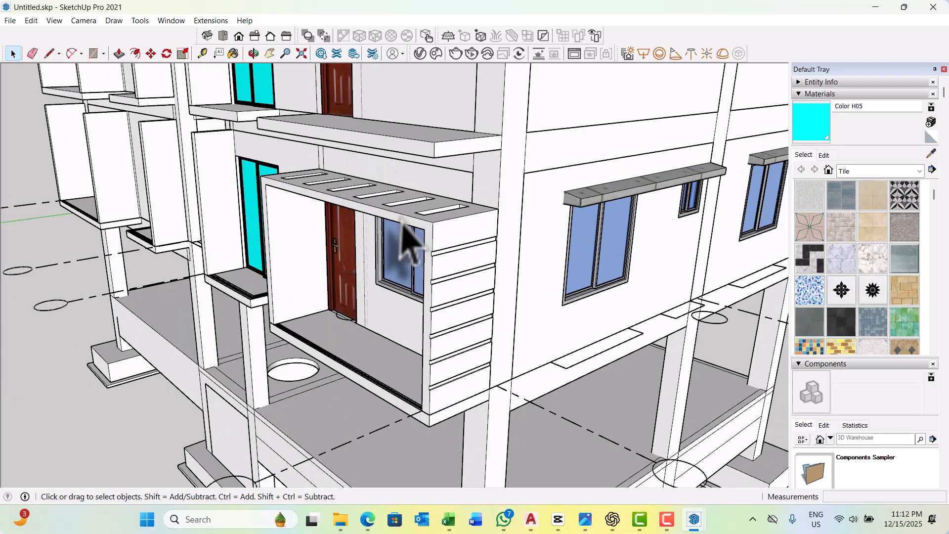
mouse_move(403, 237)
middle_down()
mouse_move(354, 216)
mouse_move(265, 224)
mouse_move(354, 206)
mouse_move(401, 263)
mouse_move(451, 165)
mouse_move(441, 127)
mouse_move(402, 197)
mouse_move(491, 251)
middle_up()
scroll(354, 205, up, 2)
scroll(420, 151, up, 2)
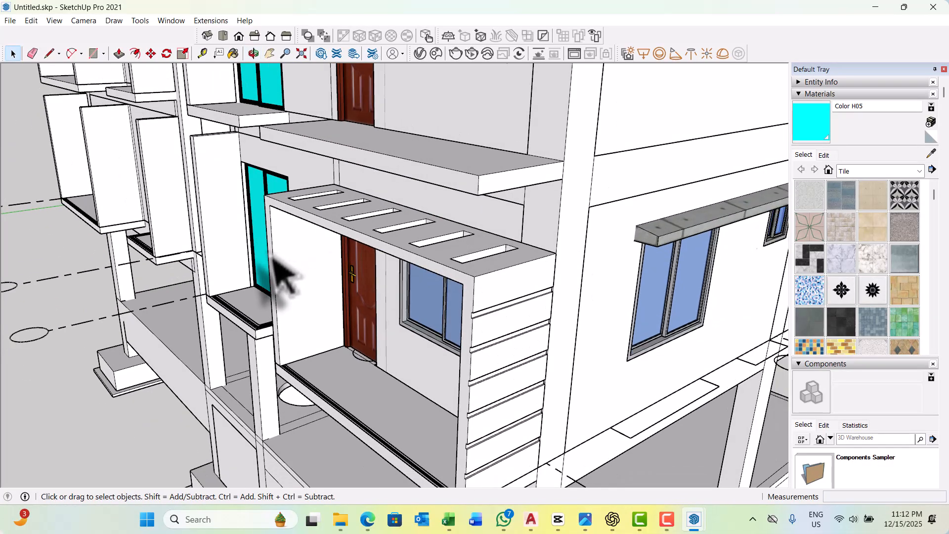
Examine the plain side wall at the balcony frame's end opposite the grooves, checking the frame's geometry inside its group.
middle_drag(381, 303, 600, 286)
scroll(326, 297, down, 3)
scroll(589, 291, up, 6)
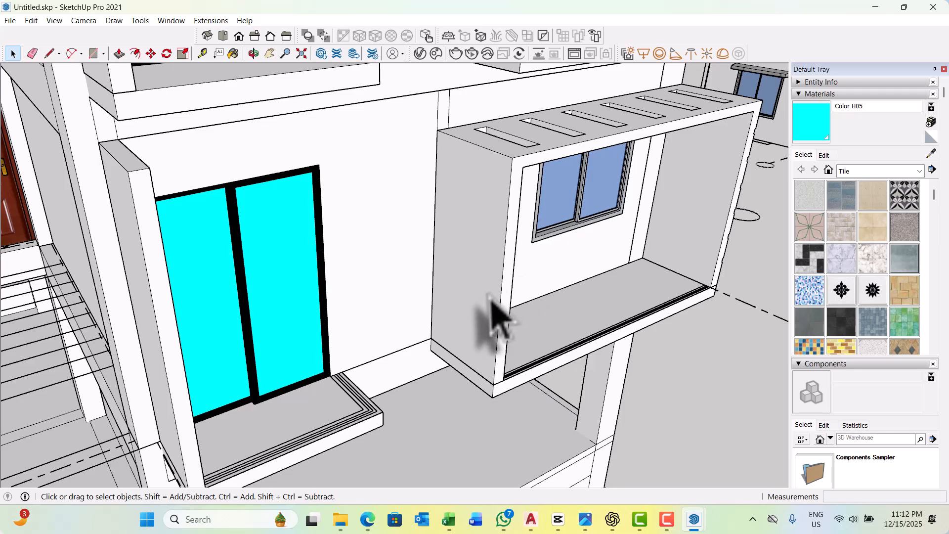
scroll(492, 313, down, 3)
double_click(492, 316)
scroll(435, 314, down, 2)
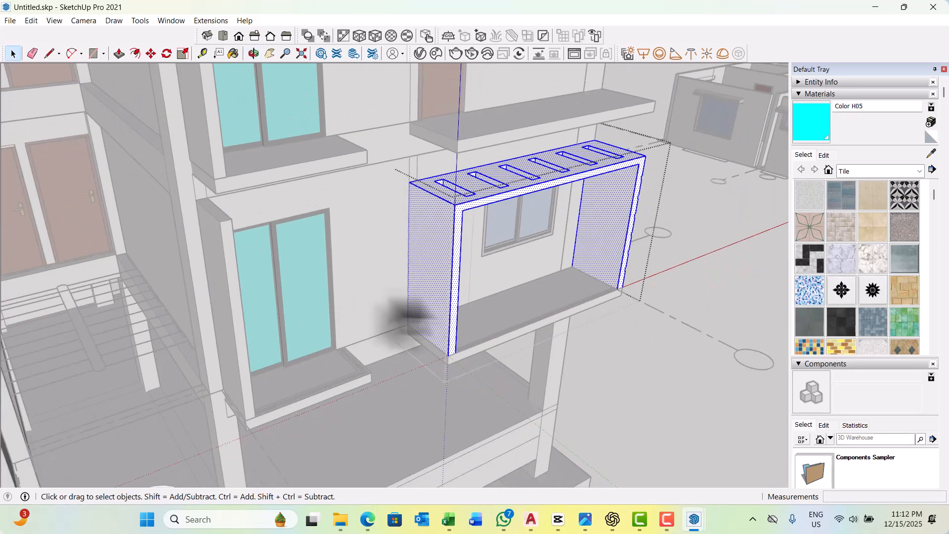
middle_drag(412, 314, 254, 247)
scroll(555, 313, up, 2)
click(252, 241)
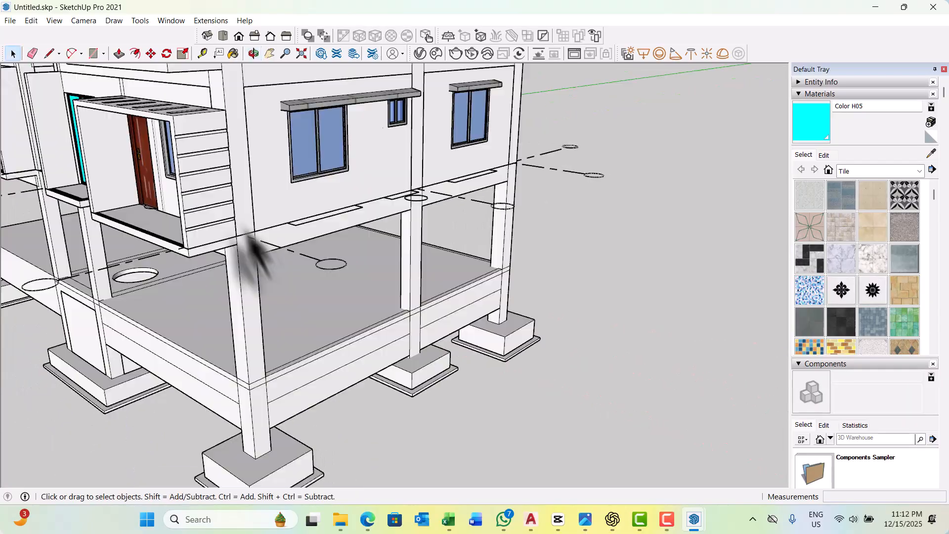
Measure the distance from the grooved side wall's top edge down to its first groove.
scroll(201, 180, up, 3)
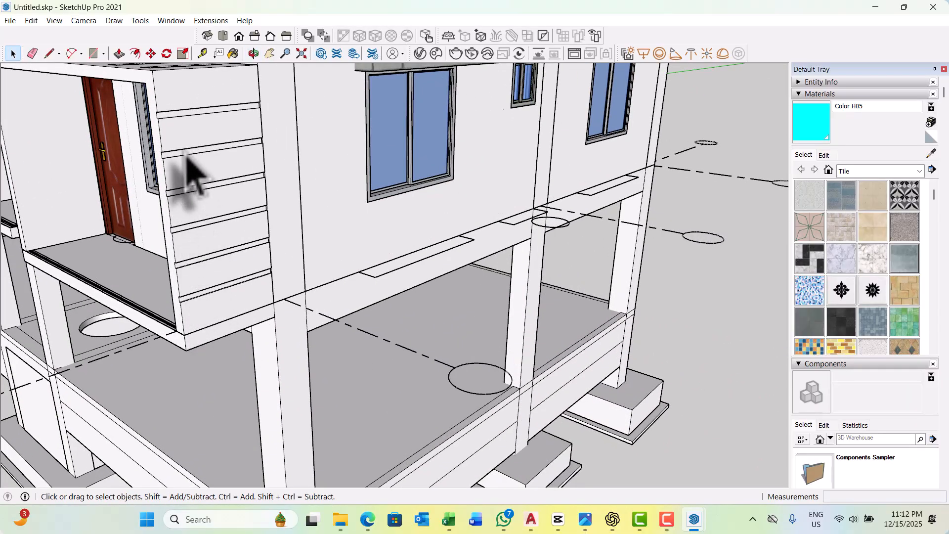
scroll(345, 318, down, 2)
middle_drag(346, 318, 271, 212)
scroll(275, 203, up, 2)
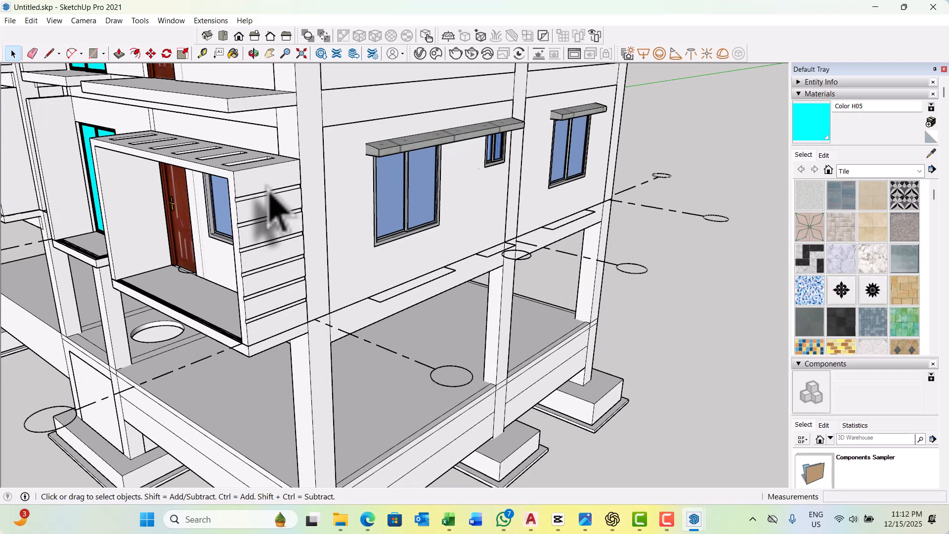
key(t)
scroll(268, 183, up, 4)
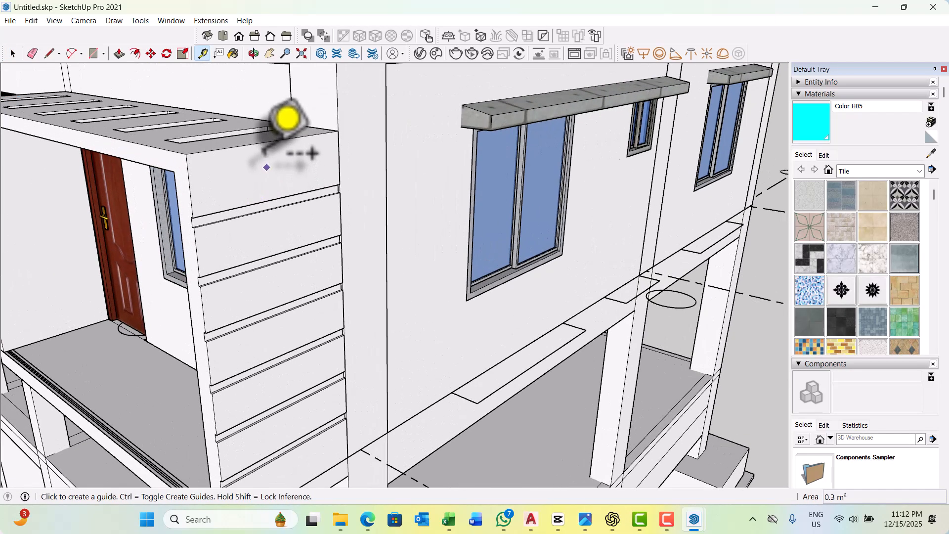
click(259, 143)
scroll(256, 192, up, 1)
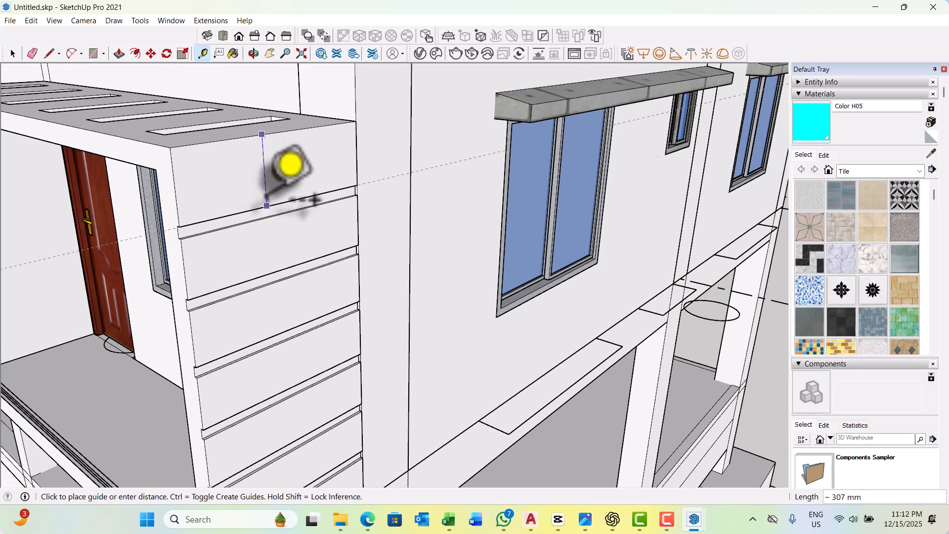
key(Escape)
scroll(255, 163, down, 5)
key(space)
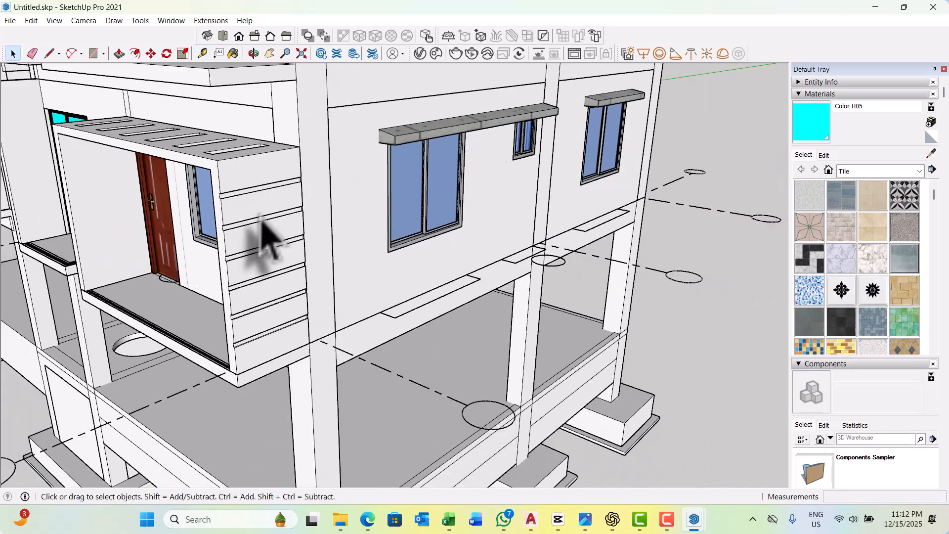
Add a guide on the frame's plain outer side wall, 50 mm above its bottom edge.
middle_drag(261, 218, 451, 258)
scroll(452, 258, down, 3)
middle_drag(306, 270, 518, 346)
scroll(554, 334, up, 8)
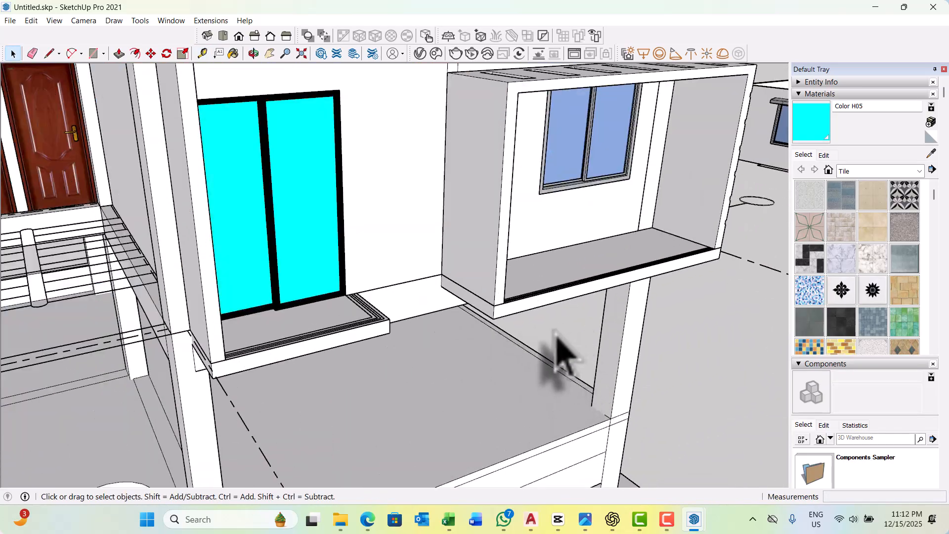
scroll(477, 302, down, 5)
scroll(369, 288, up, 3)
triple_click(364, 278)
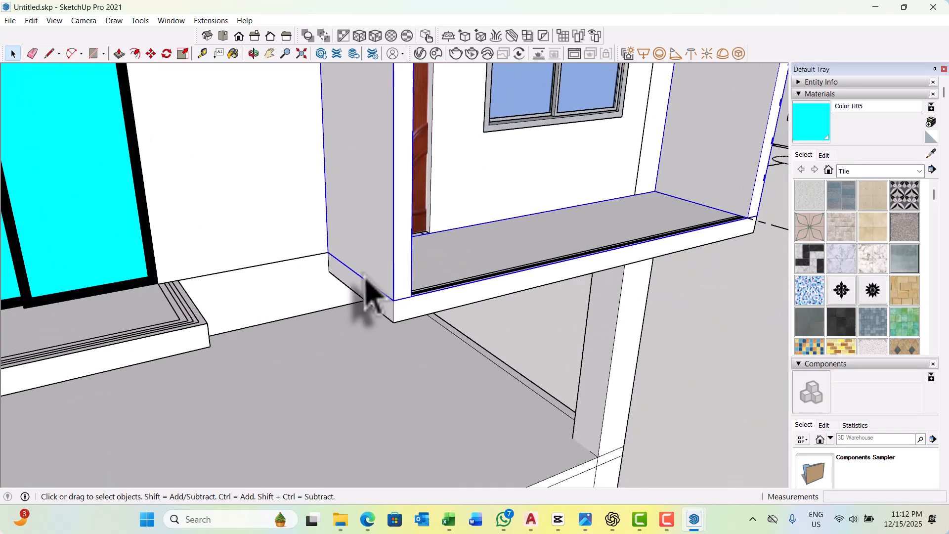
key(r)
scroll(369, 275, up, 2)
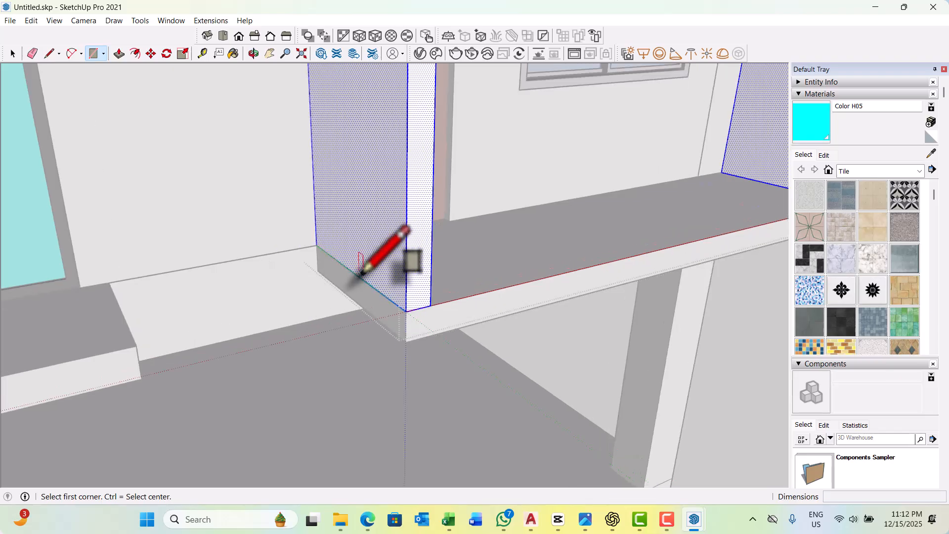
key(t)
scroll(355, 276, up, 1)
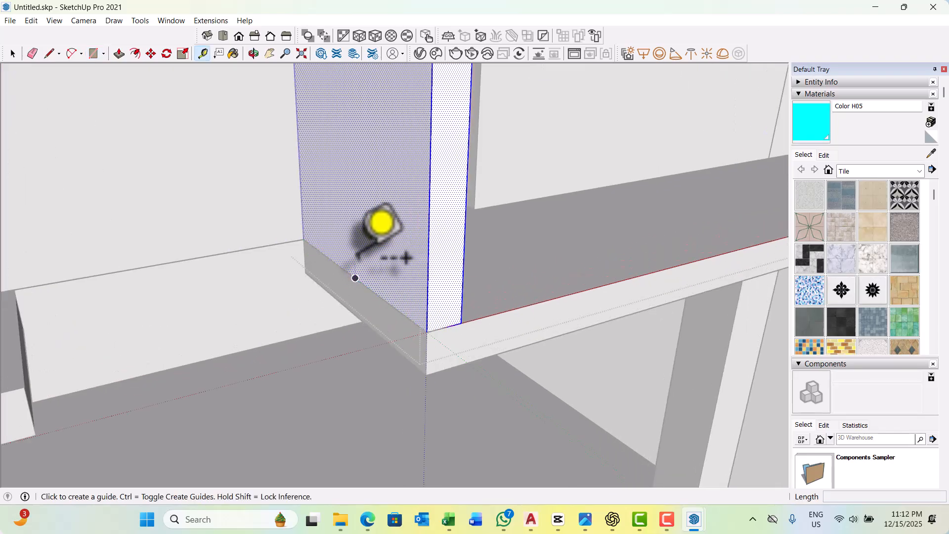
click(330, 258)
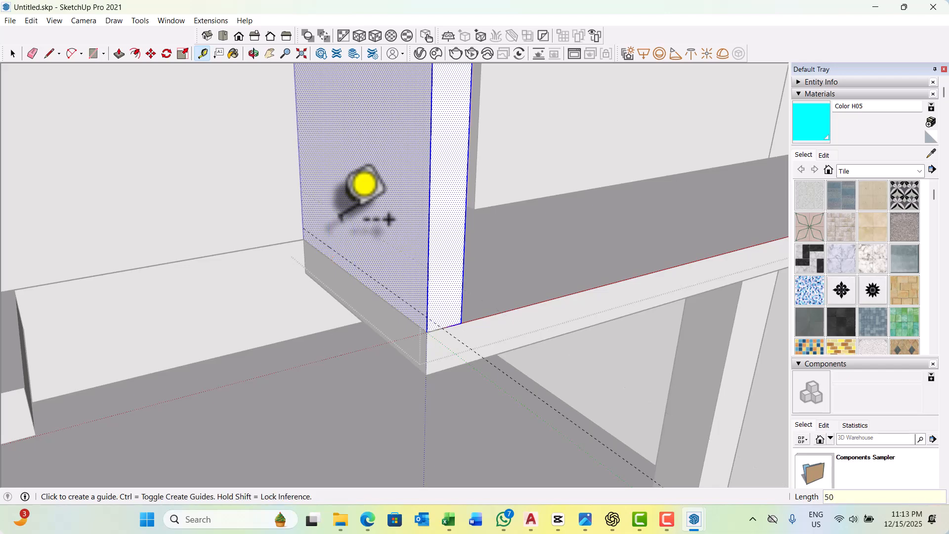
key(Return)
Draw a 50 mm high rectangle across the full width of the plain side wall, between the guide and the bottom edge.
key(r)
scroll(312, 250, up, 2)
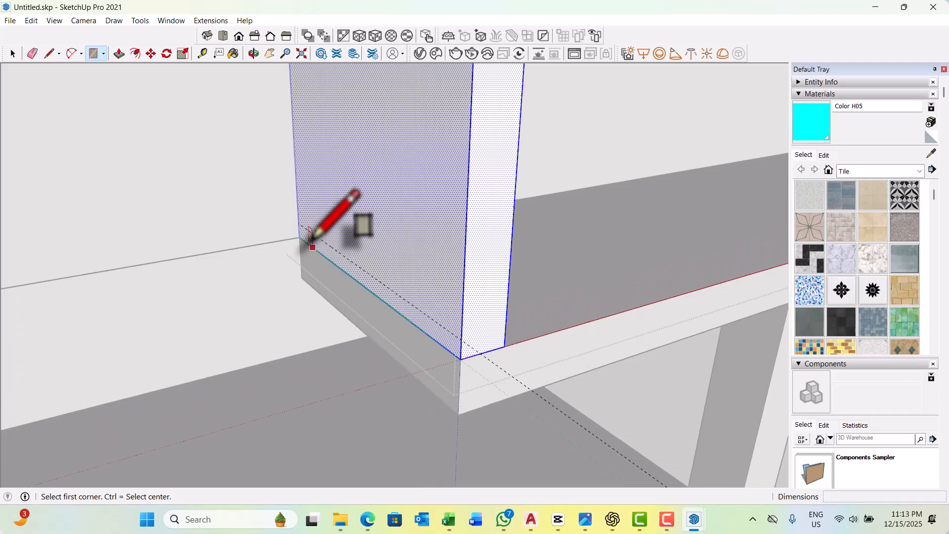
click(298, 224)
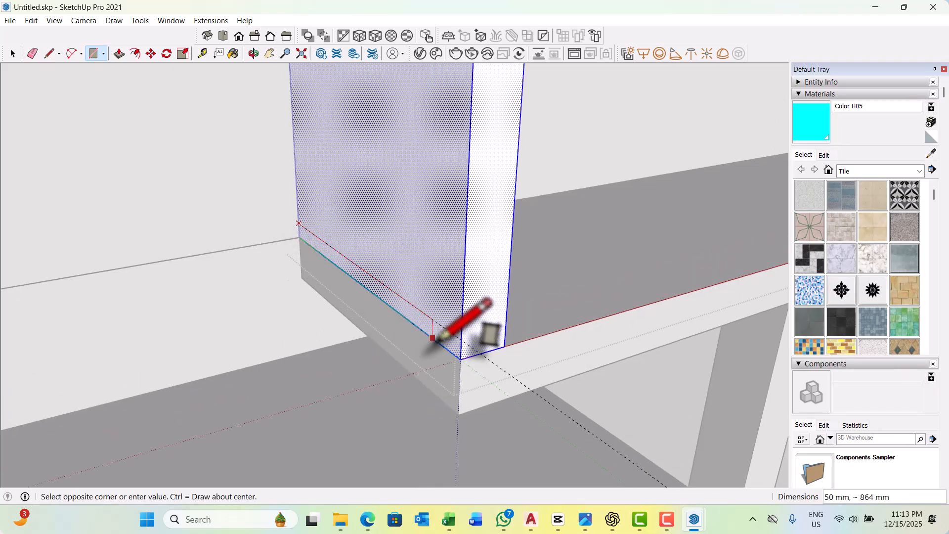
click(462, 352)
Try to copy the 50 mm strip from the bottom edge up the plain side wall, entering 7.
key(space)
click(454, 350)
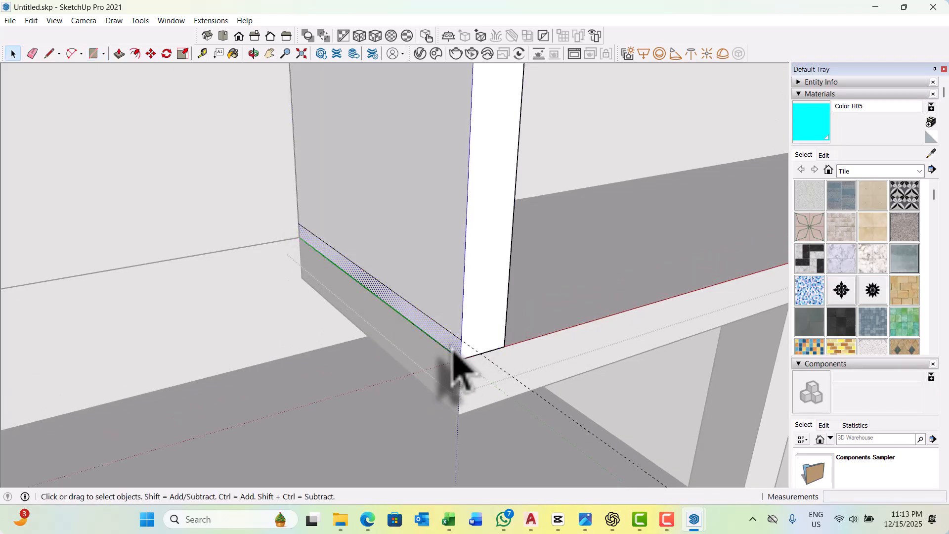
key(m)
click(454, 339)
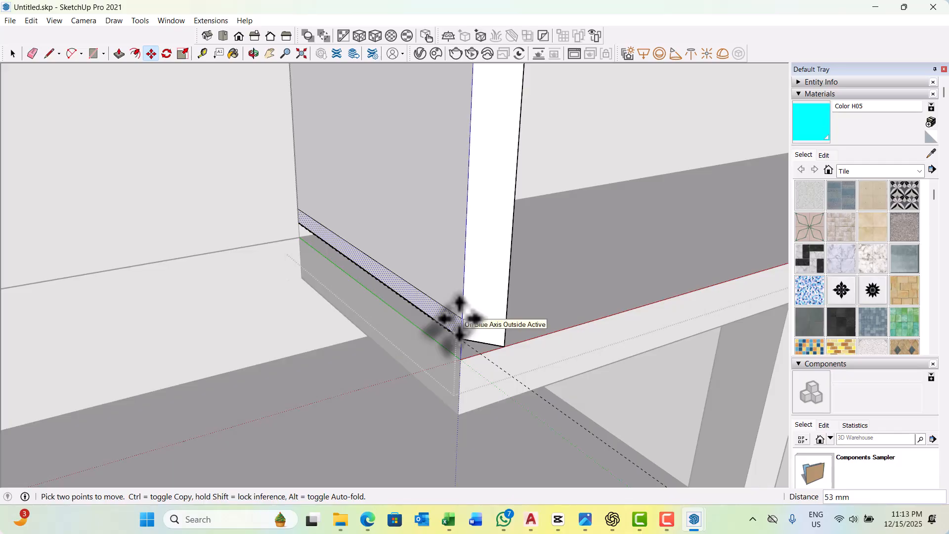
key(ctrl)
scroll(455, 391, down, 6)
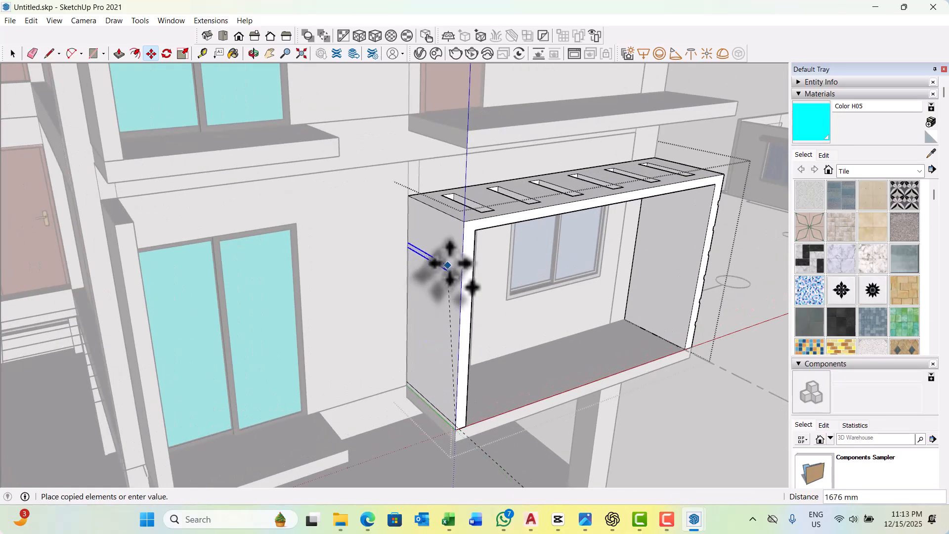
scroll(447, 266, up, 2)
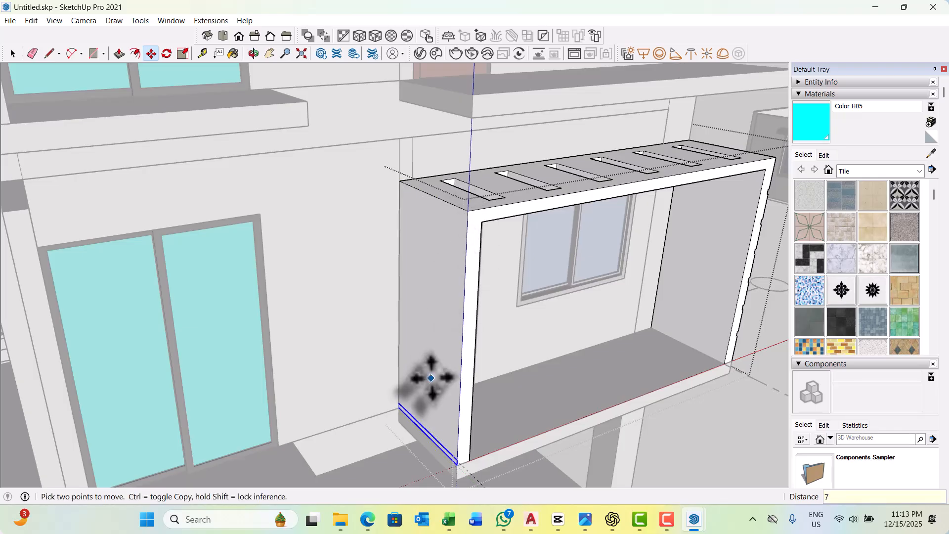
key(space)
Copy the 50 mm bottom strip to the side wall's top edge and fill between them with evenly spaced copies using /7.
scroll(434, 470, up, 5)
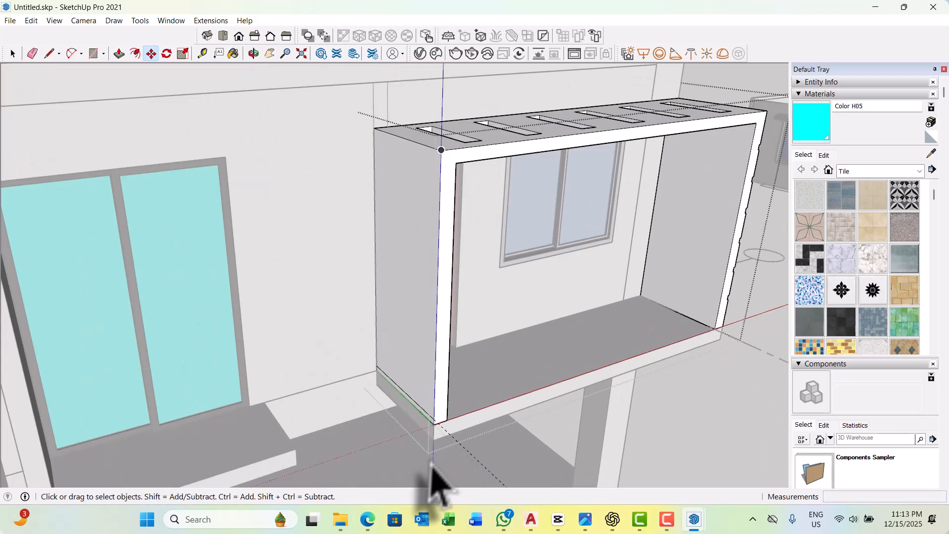
click(429, 356)
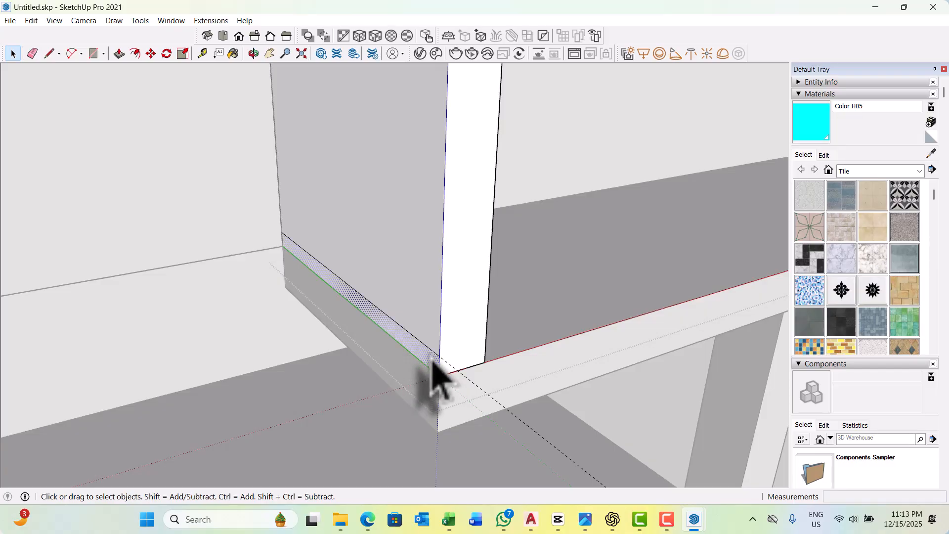
key(m)
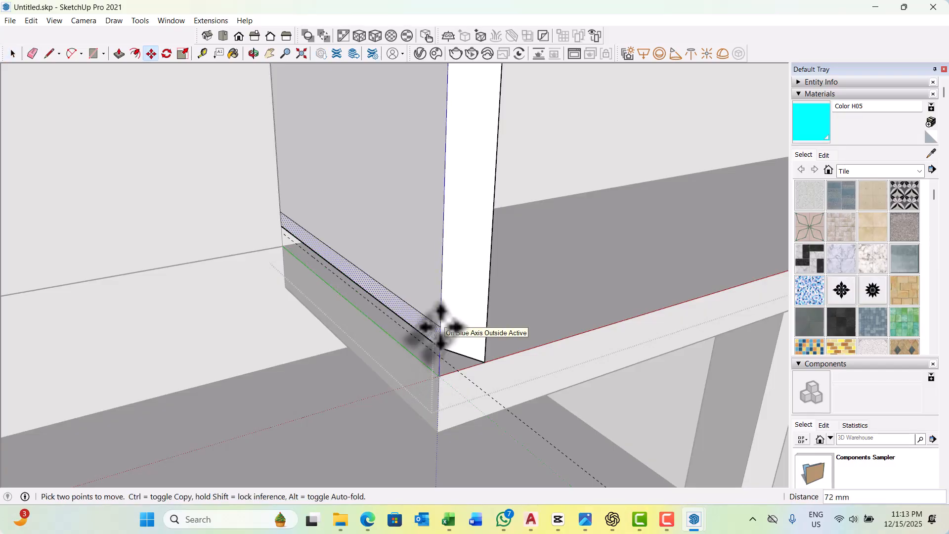
key(ctrl)
click(440, 356)
scroll(438, 376, down, 6)
scroll(422, 403, up, 6)
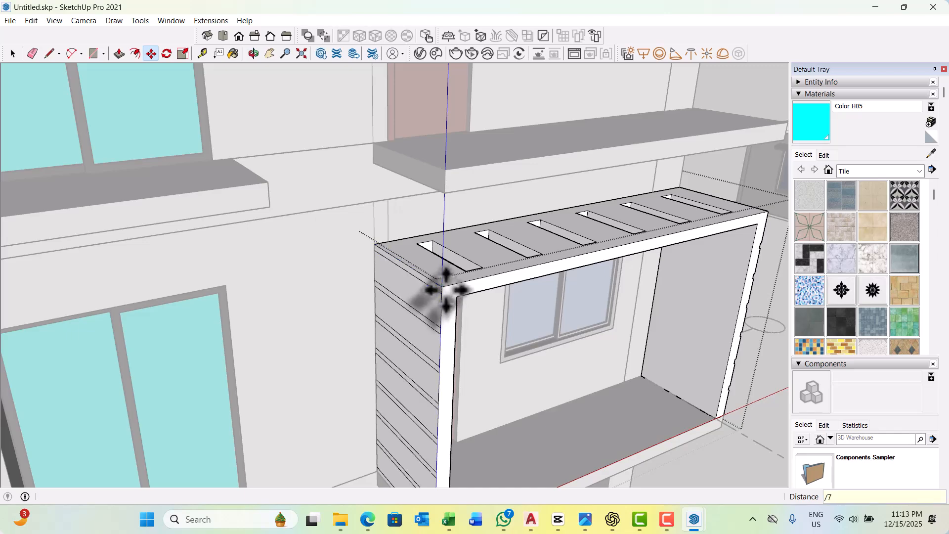
key(Return)
scroll(445, 289, down, 6)
scroll(414, 370, up, 5)
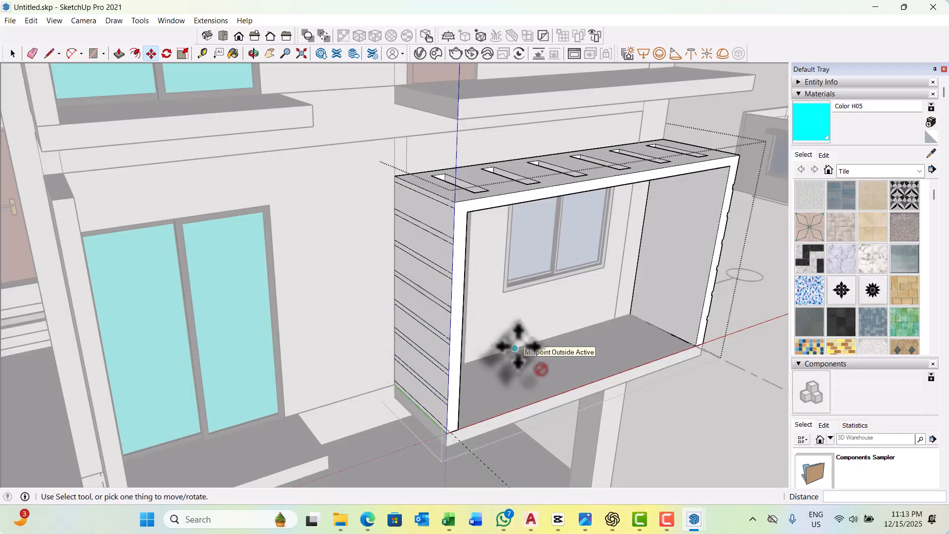
Erase the dividing lines of the lowest and topmost strips on the side wall, matching the opposite grooved wall.
middle_drag(484, 349, 286, 377)
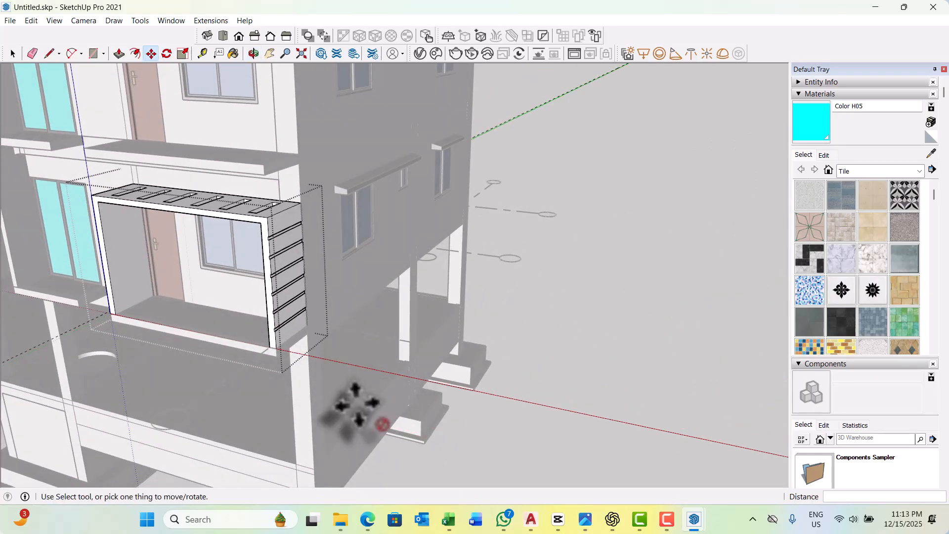
middle_drag(357, 404, 493, 380)
scroll(649, 327, up, 3)
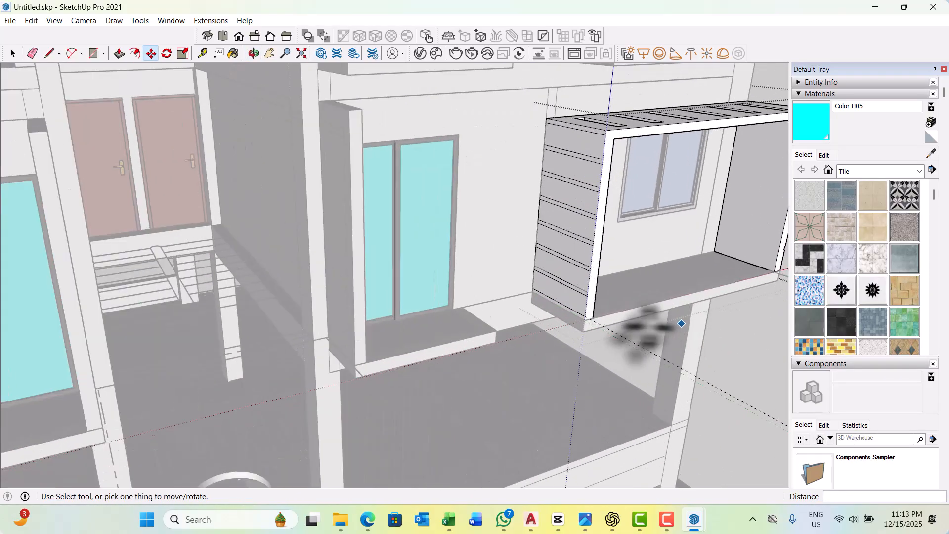
key(space)
scroll(643, 326, up, 5)
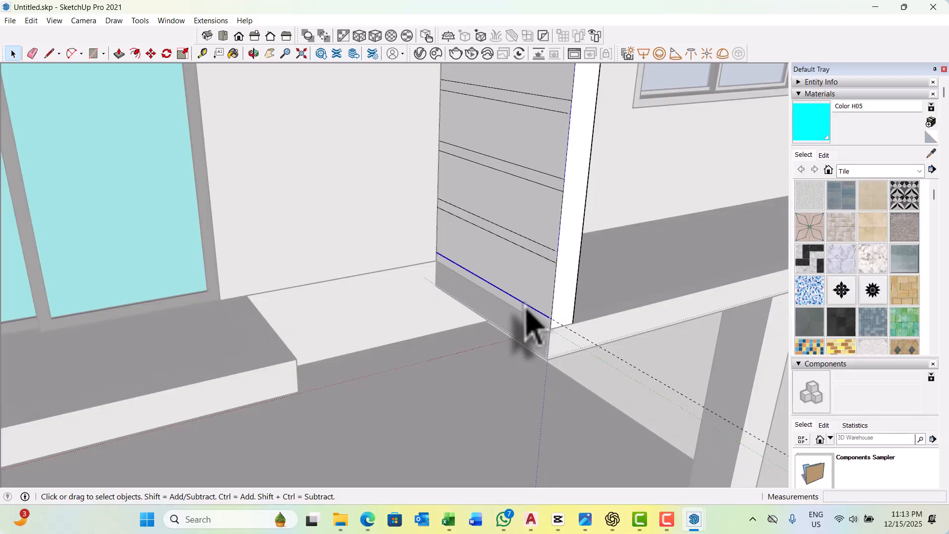
scroll(470, 395, down, 7)
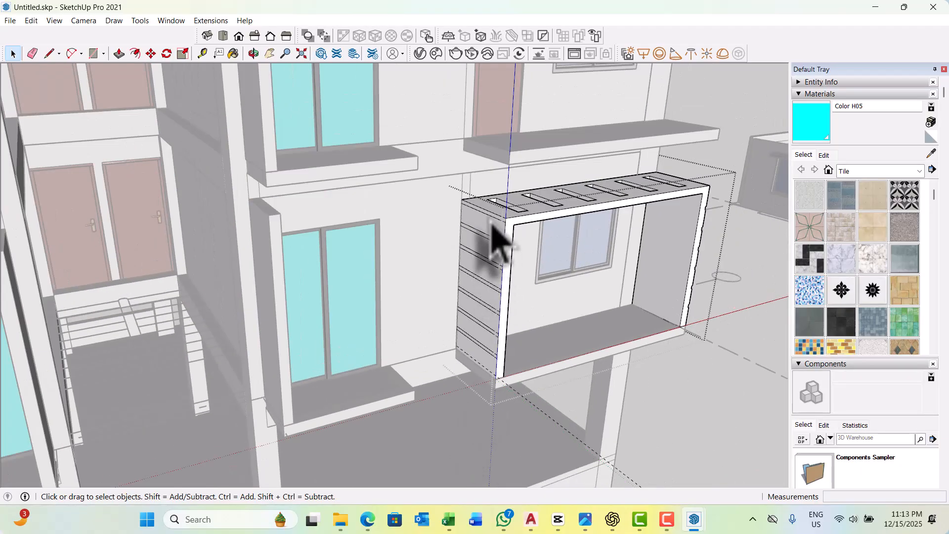
scroll(493, 217, up, 4)
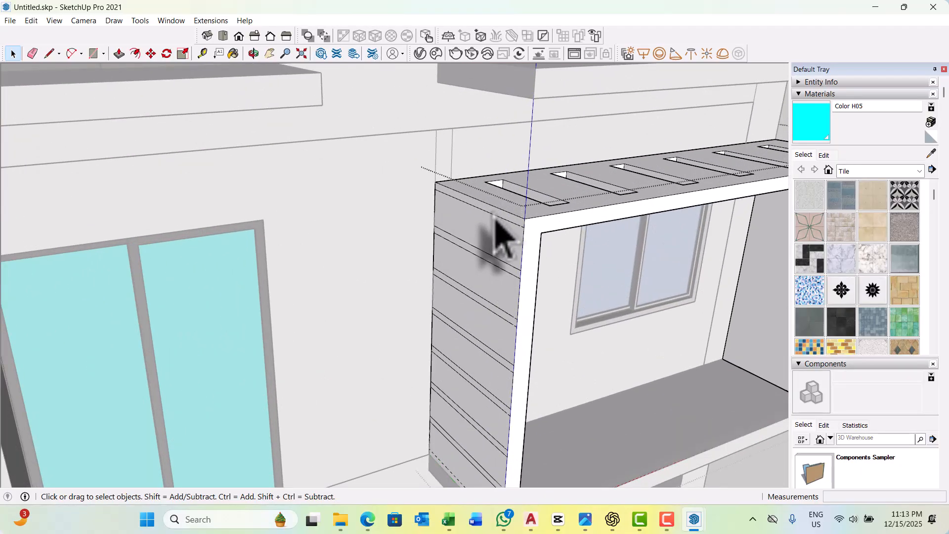
scroll(502, 255, down, 3)
middle_drag(509, 297, 165, 239)
scroll(275, 248, up, 3)
middle_drag(272, 248, 646, 276)
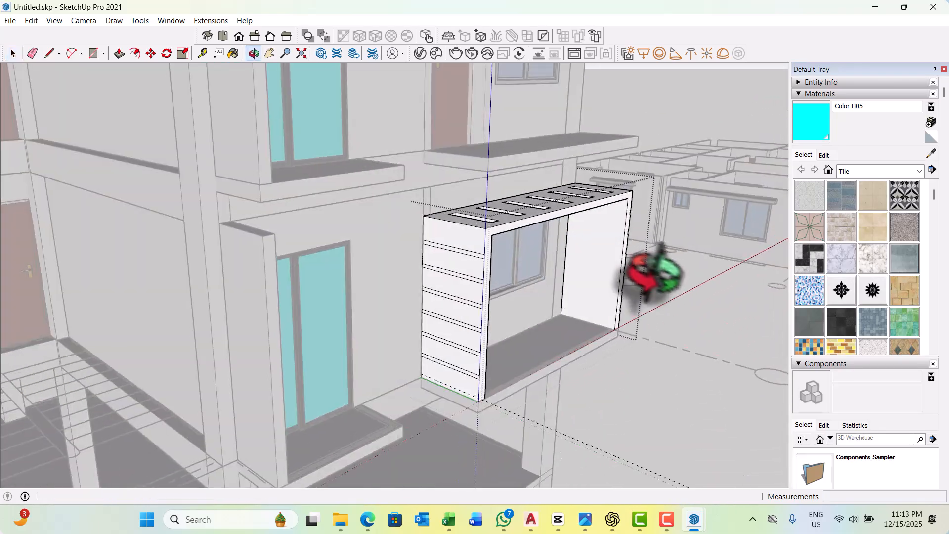
Push the uppermost remaining strip on the side wall inward 15 mm to form a horizontal groove.
scroll(447, 299, up, 3)
key(p)
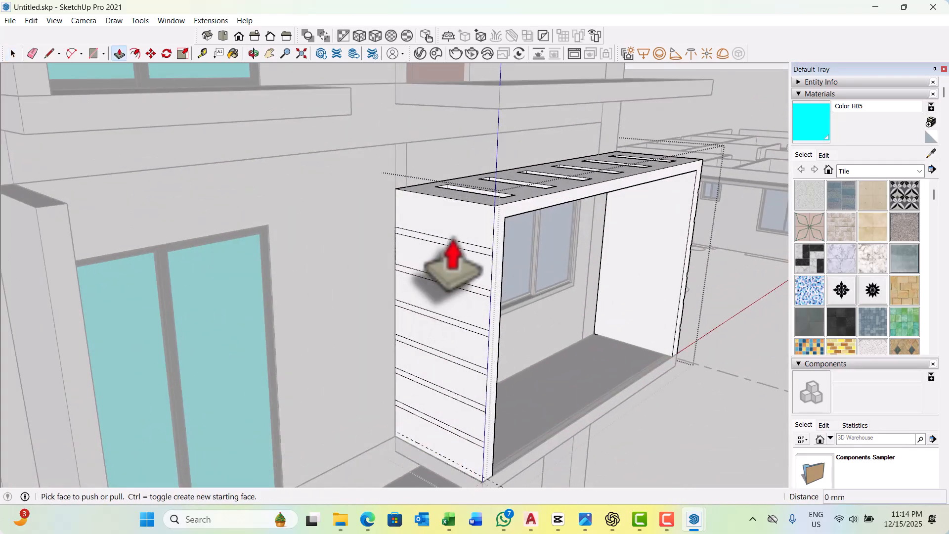
scroll(467, 267, up, 5)
click(487, 253)
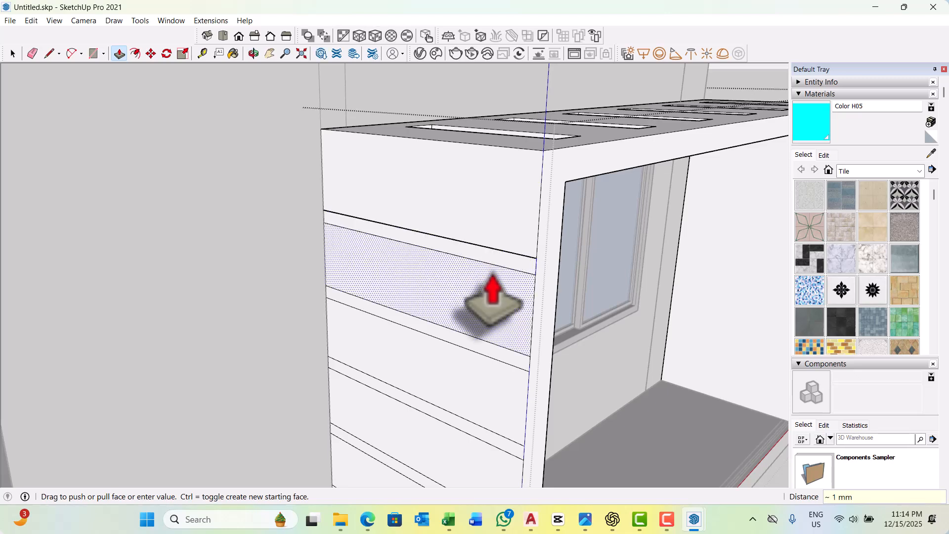
click(492, 295)
scroll(532, 297, up, 1)
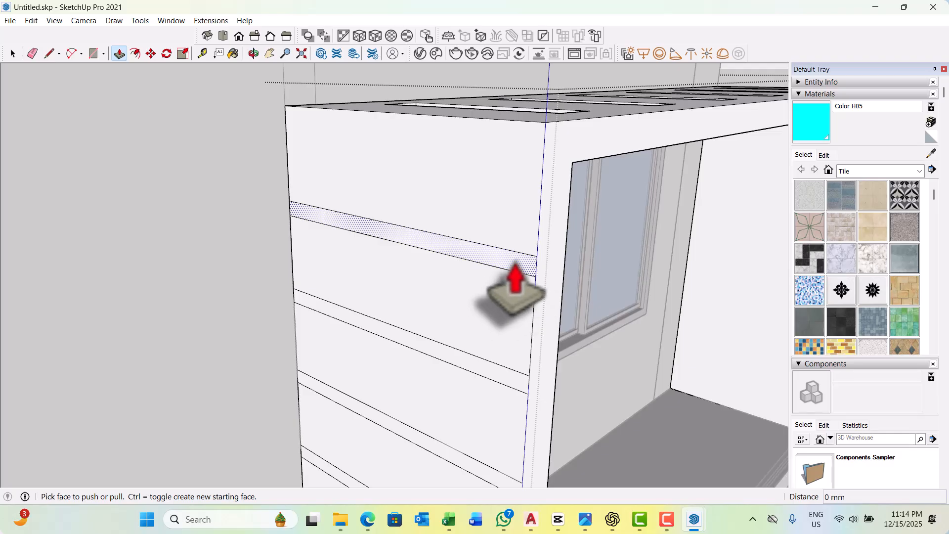
click(516, 277)
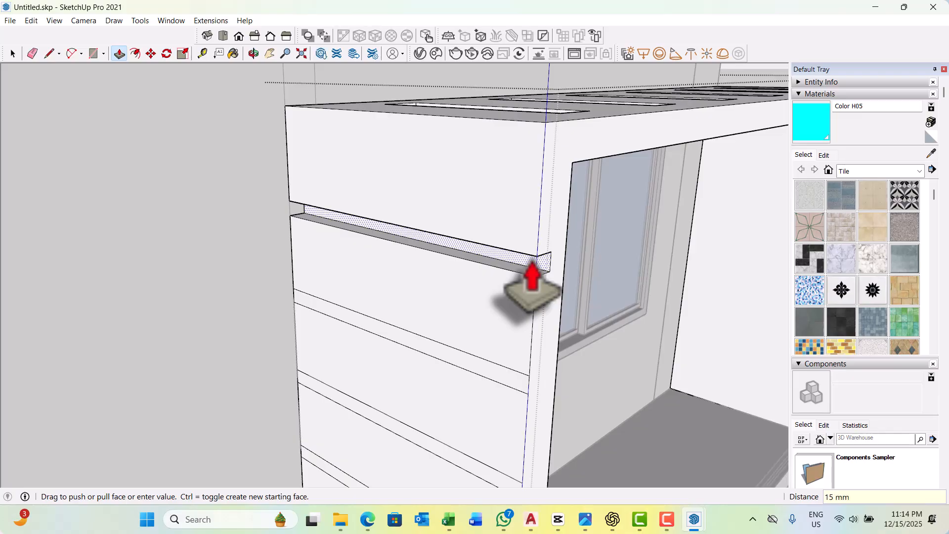
Recess the other five strips down the side wall by the same depth and leave the frame's group.
scroll(368, 233, down, 3)
scroll(485, 352, up, 2)
double_click(485, 352)
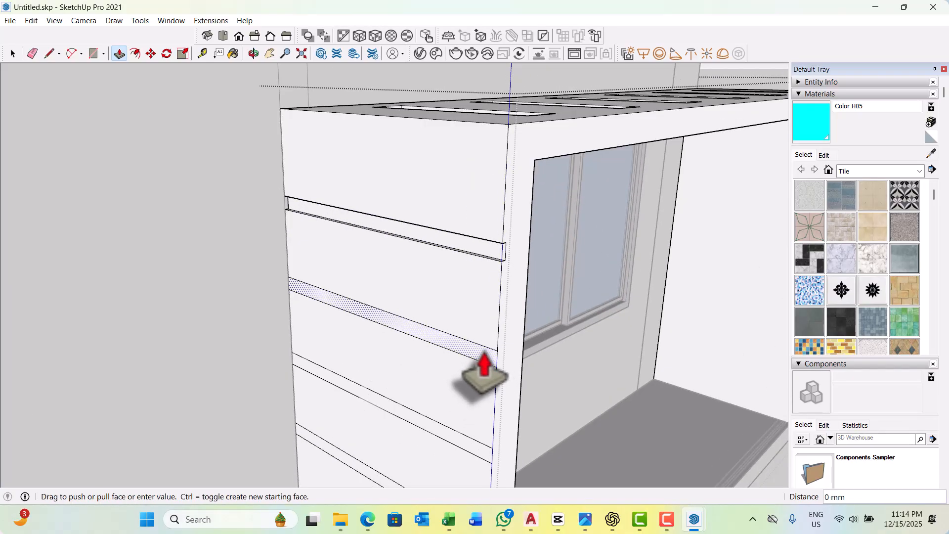
scroll(336, 236, down, 1)
scroll(341, 259, down, 3)
scroll(425, 396, up, 5)
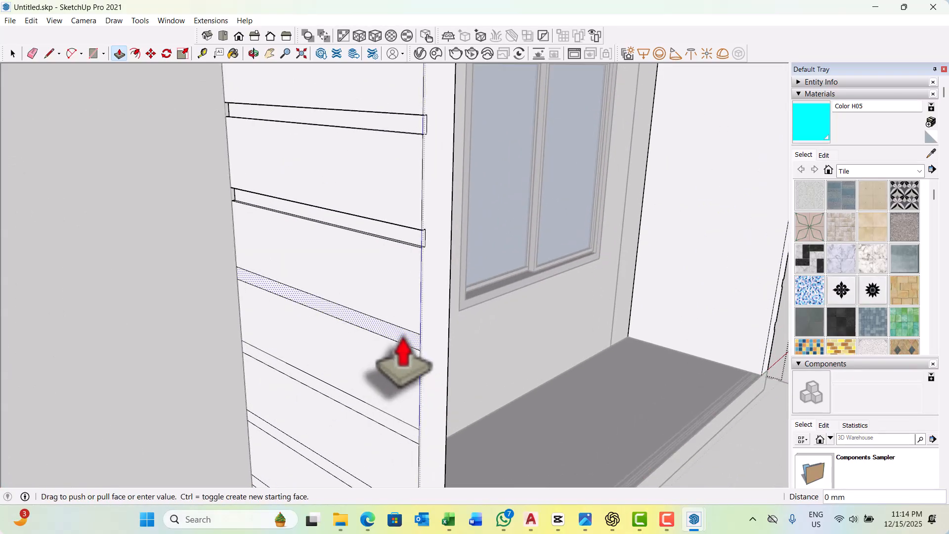
double_click(403, 339)
scroll(272, 221, down, 4)
scroll(311, 334, up, 5)
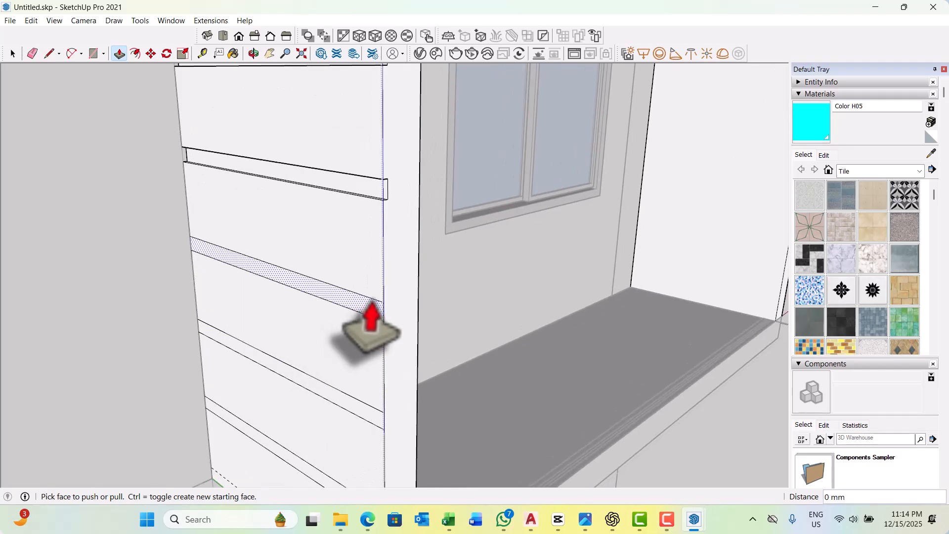
double_click(370, 319)
scroll(316, 322, down, 4)
scroll(333, 374, up, 4)
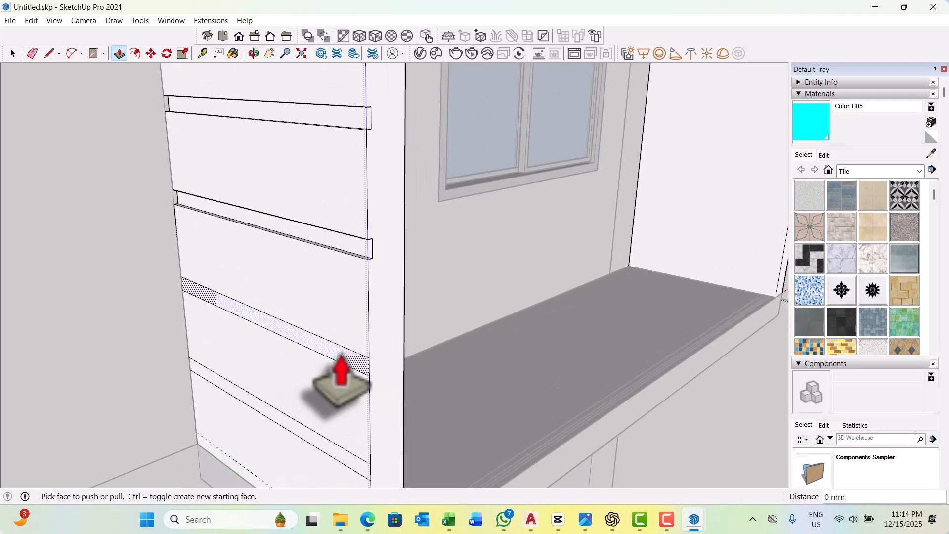
scroll(297, 297, down, 4)
scroll(316, 371, up, 4)
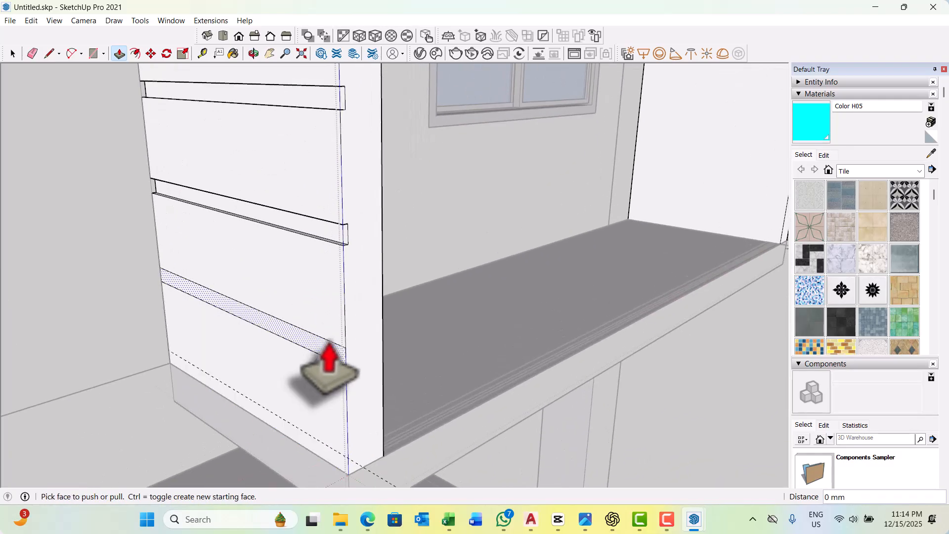
double_click(328, 361)
key(space)
scroll(321, 346, down, 5)
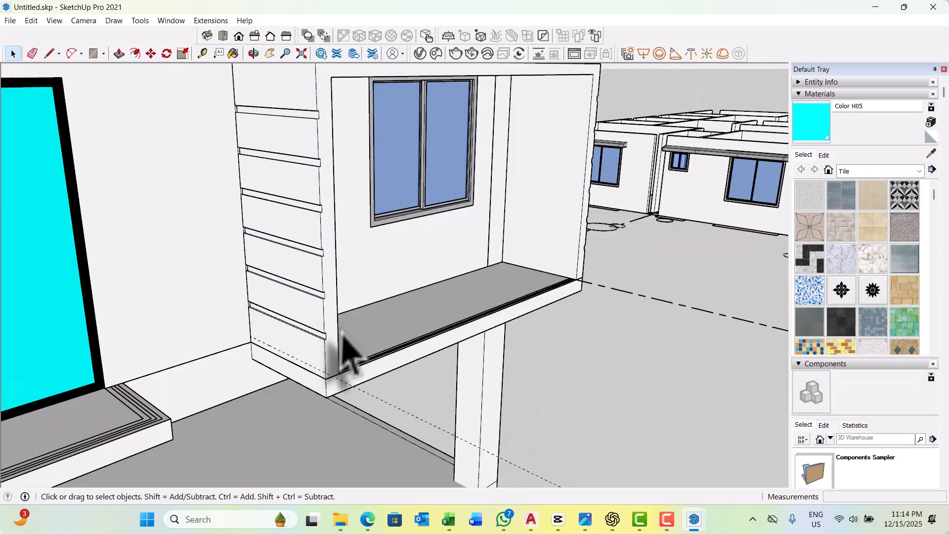
Copy the finished balcony frame 3000 mm straight up onto the balcony slab of the next floor.
scroll(346, 346, down, 5)
mouse_move(487, 349)
middle_down()
mouse_move(176, 339)
mouse_move(494, 356)
middle_up()
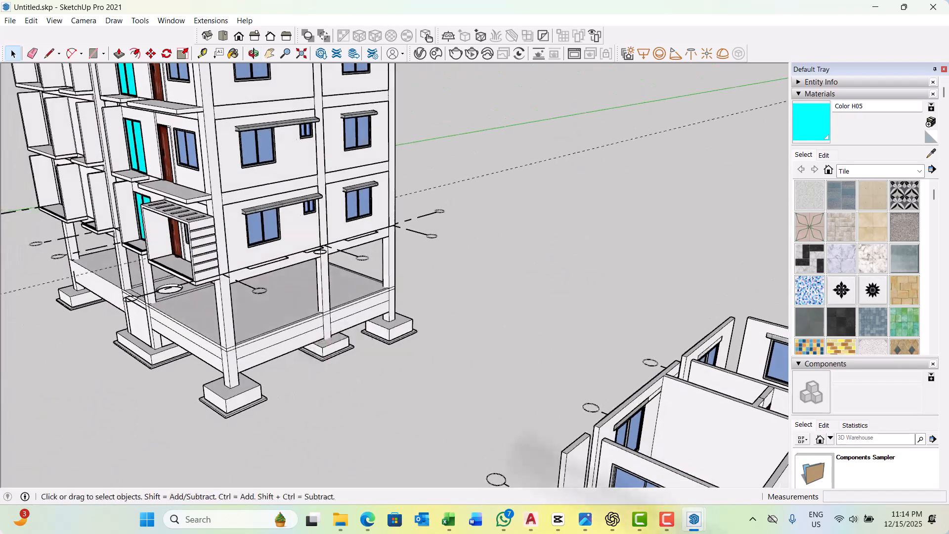
scroll(109, 297, up, 5)
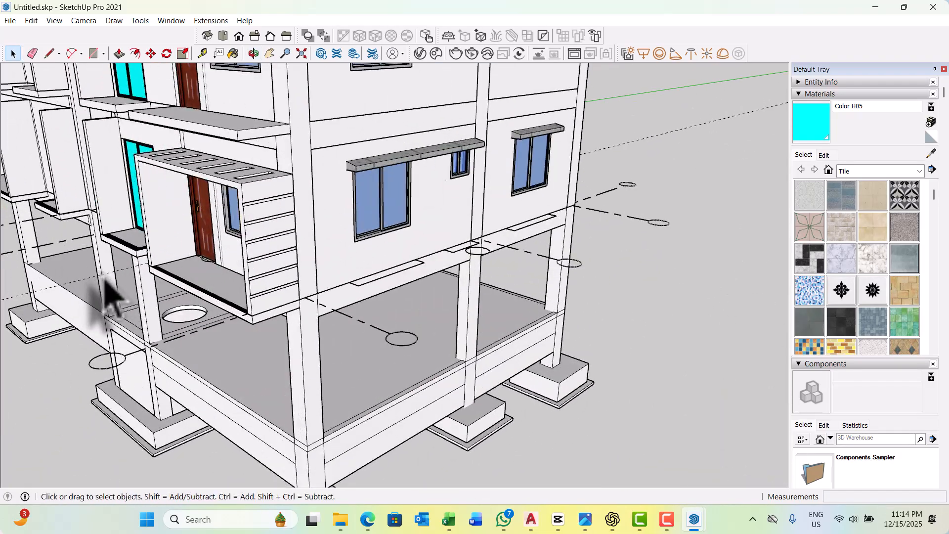
key(Return)
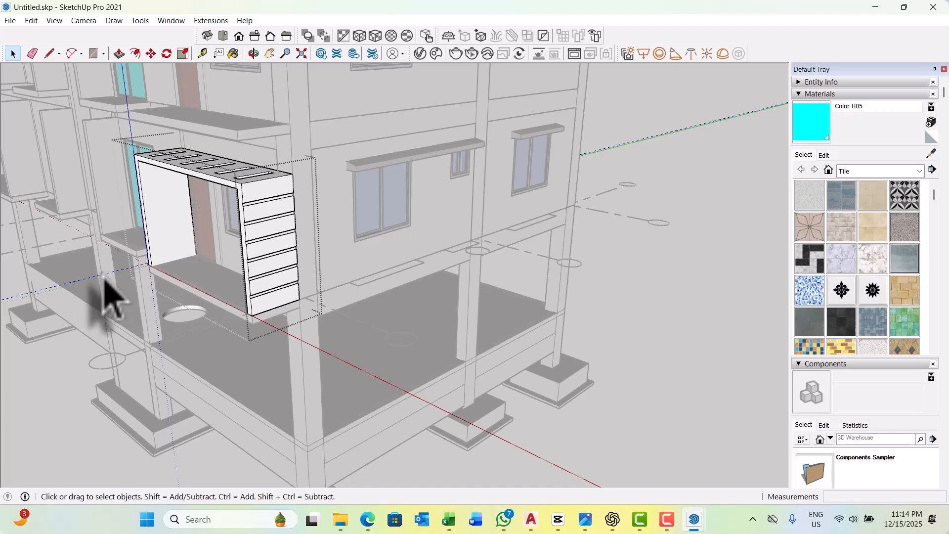
scroll(171, 291, down, 4)
key(Escape)
scroll(197, 283, up, 6)
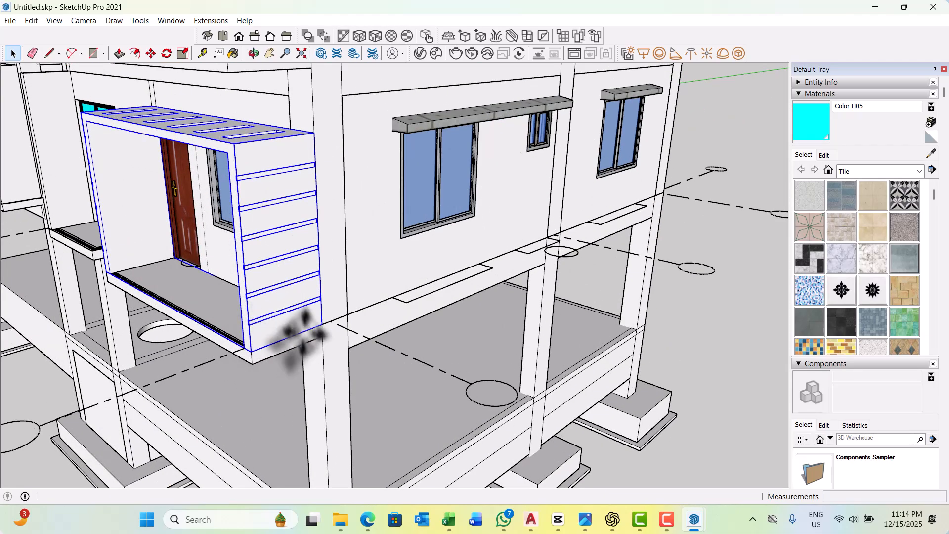
key(m)
scroll(223, 356, up, 5)
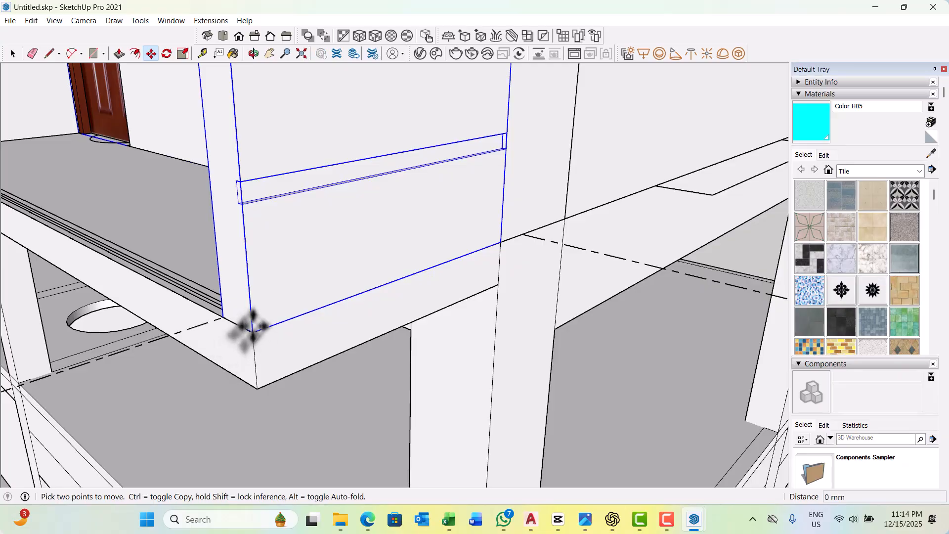
click(247, 282)
key(ctrl)
scroll(275, 403, down, 8)
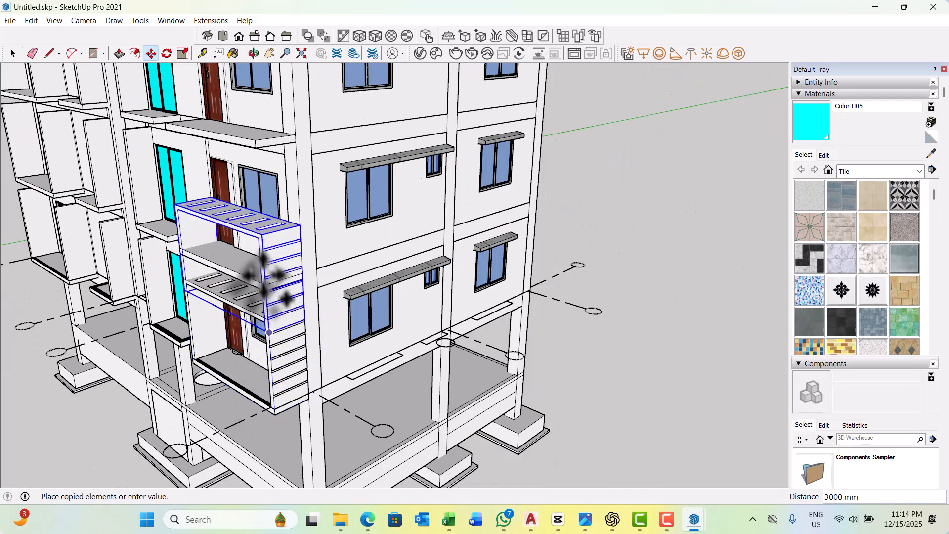
scroll(263, 275, up, 5)
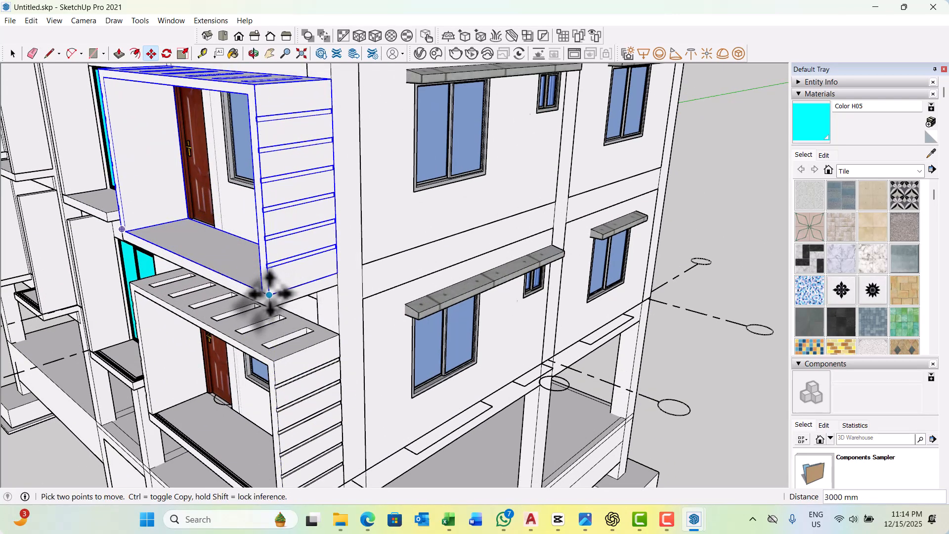
Copy the second-level balcony frame another 3000 mm up onto the top floor's balcony slab.
click(267, 269)
key(ctrl)
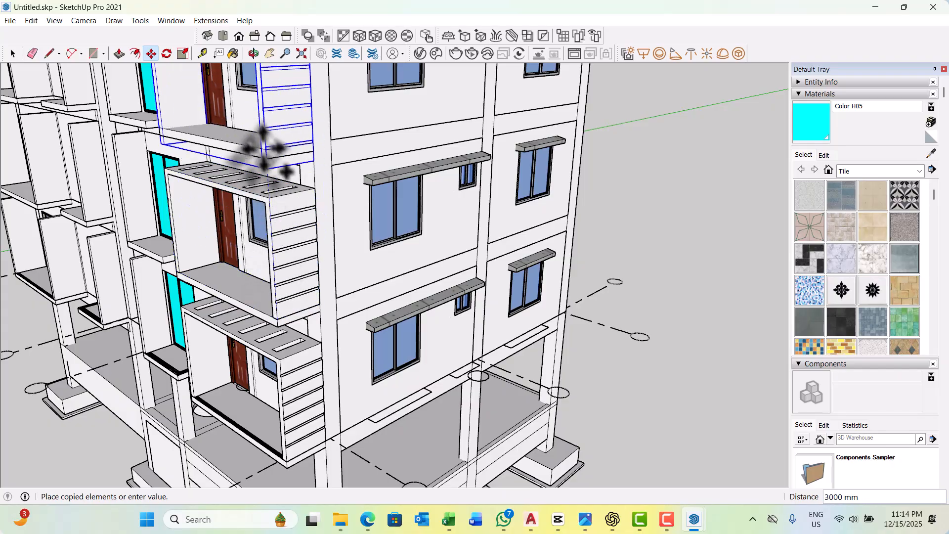
scroll(265, 142, up, 2)
click(268, 151)
scroll(320, 381, down, 1)
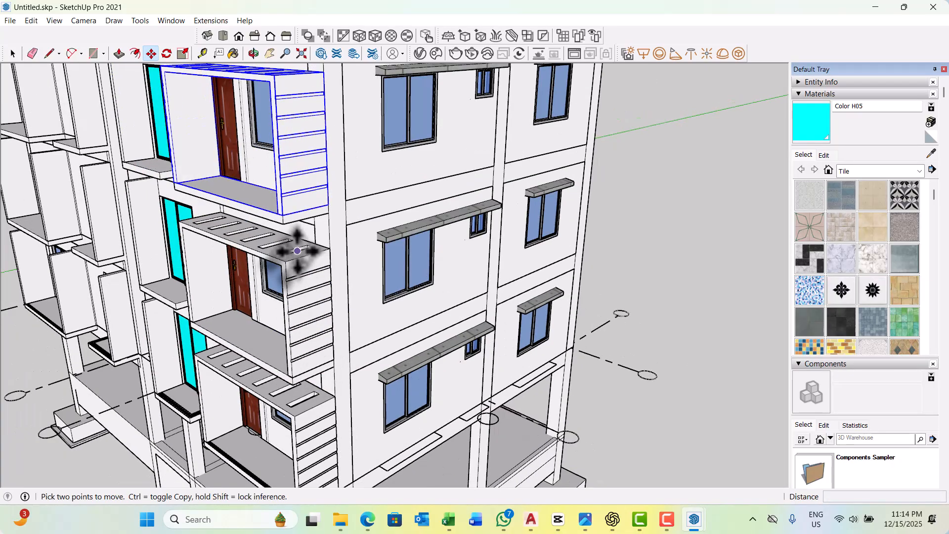
scroll(289, 204, up, 2)
click(276, 206)
scroll(275, 346, down, 5)
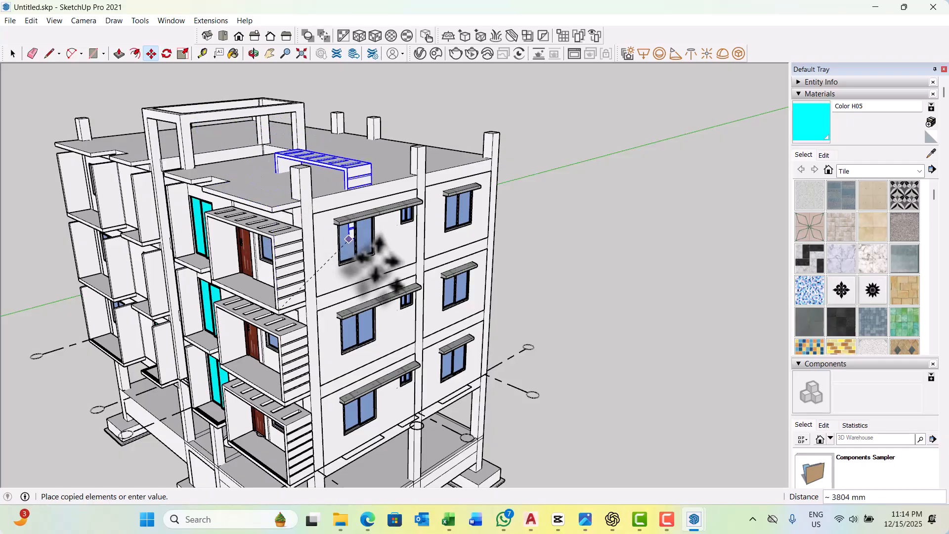
key(space)
Draw a 50 × 50 mm square on the small balcony slab beside the sliding door, at the wall end of the inset edge lines.
middle_drag(360, 254, 504, 338)
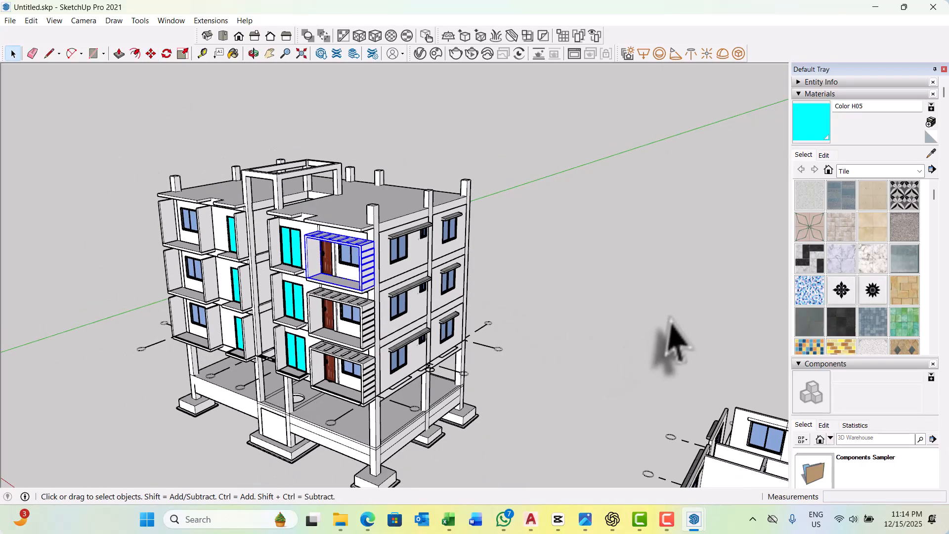
mouse_move(588, 382)
middle_down()
mouse_move(646, 360)
mouse_move(593, 385)
middle_up()
scroll(380, 381, up, 6)
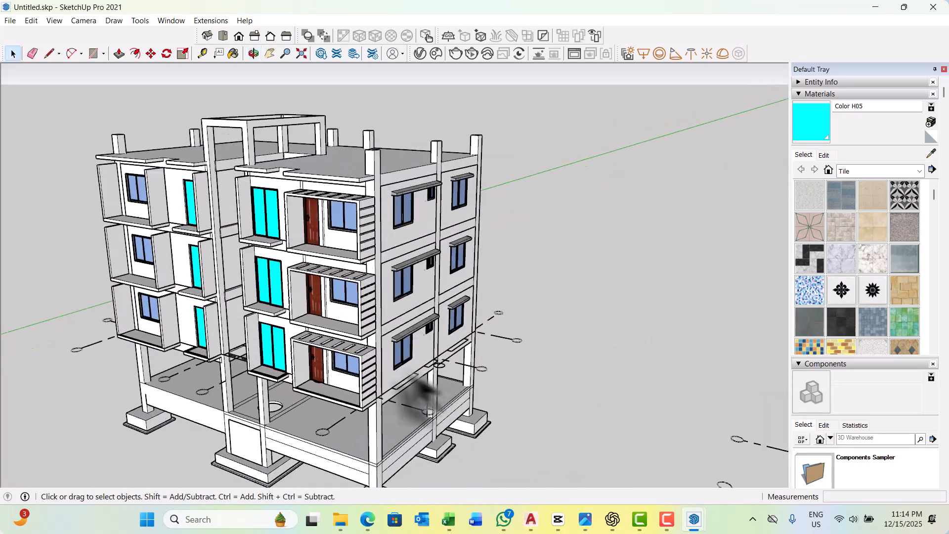
middle_drag(380, 380, 248, 388)
scroll(276, 398, up, 5)
scroll(296, 371, up, 2)
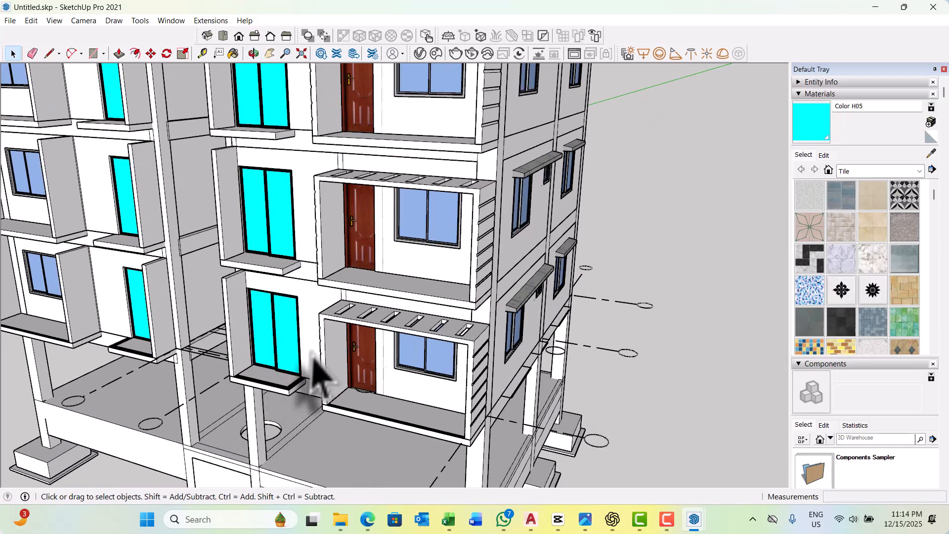
scroll(292, 376, up, 5)
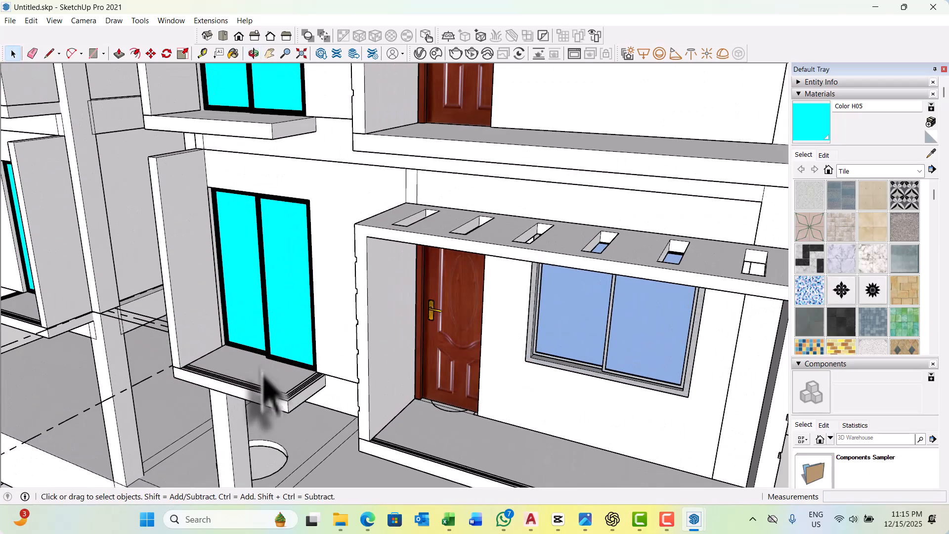
scroll(269, 391, up, 3)
middle_drag(297, 392, 272, 375)
scroll(267, 428, up, 3)
scroll(262, 425, up, 2)
scroll(187, 386, up, 2)
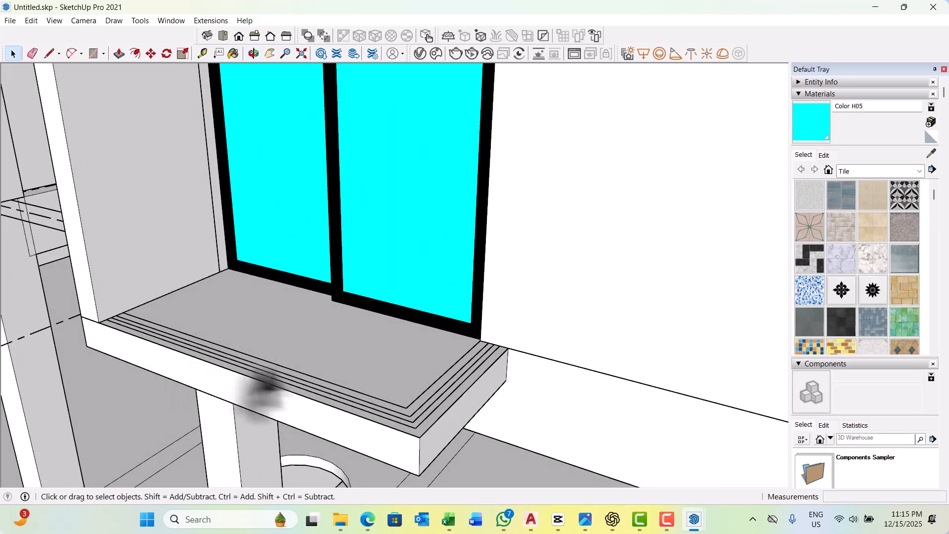
scroll(440, 395, up, 1)
middle_drag(440, 386, 451, 409)
scroll(506, 375, up, 2)
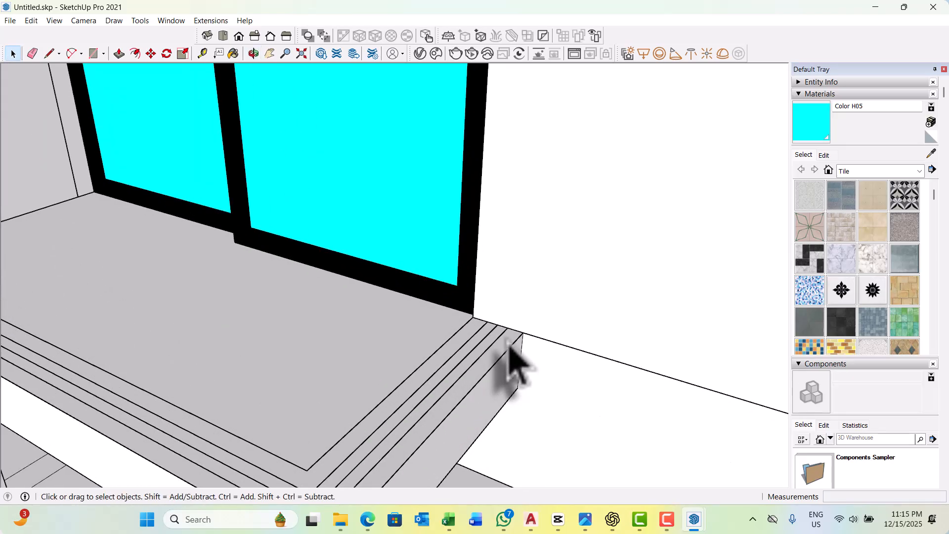
key(r)
scroll(502, 327, up, 2)
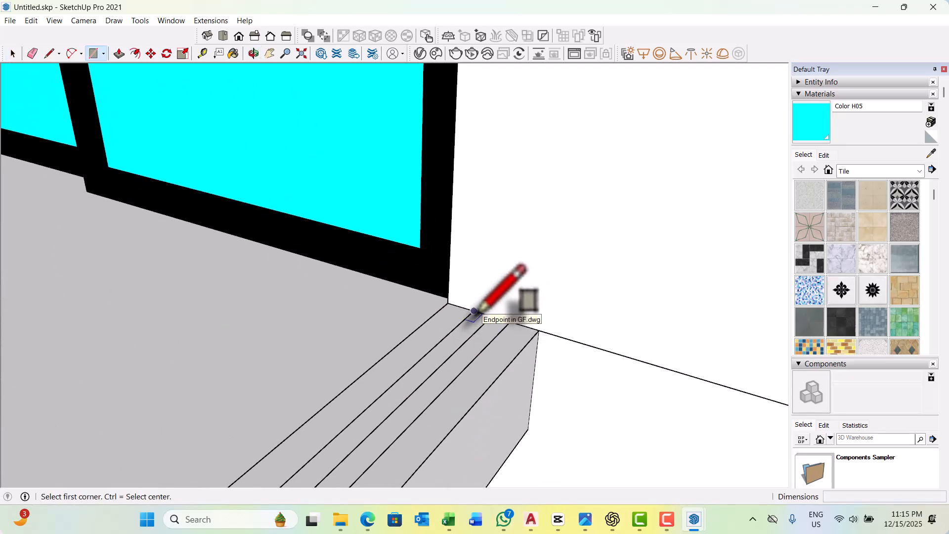
click(475, 311)
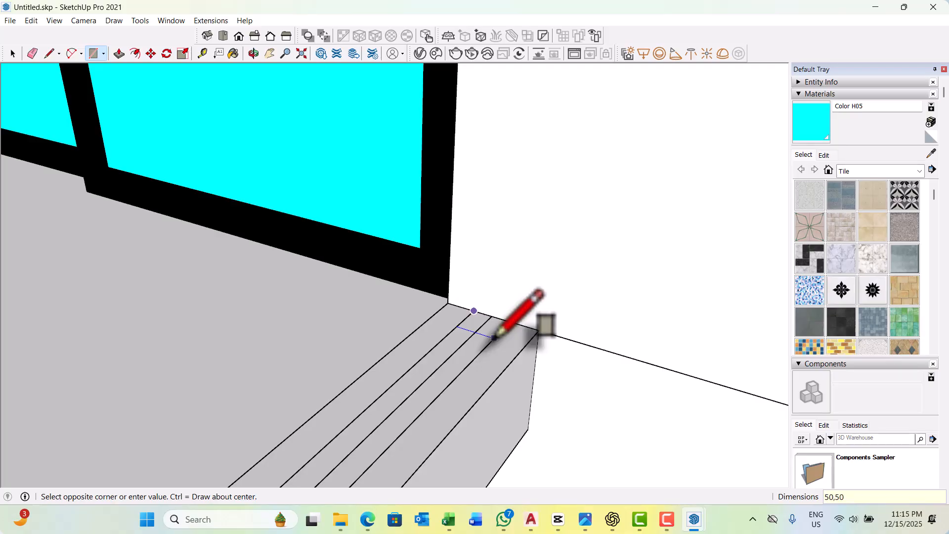
click(494, 337)
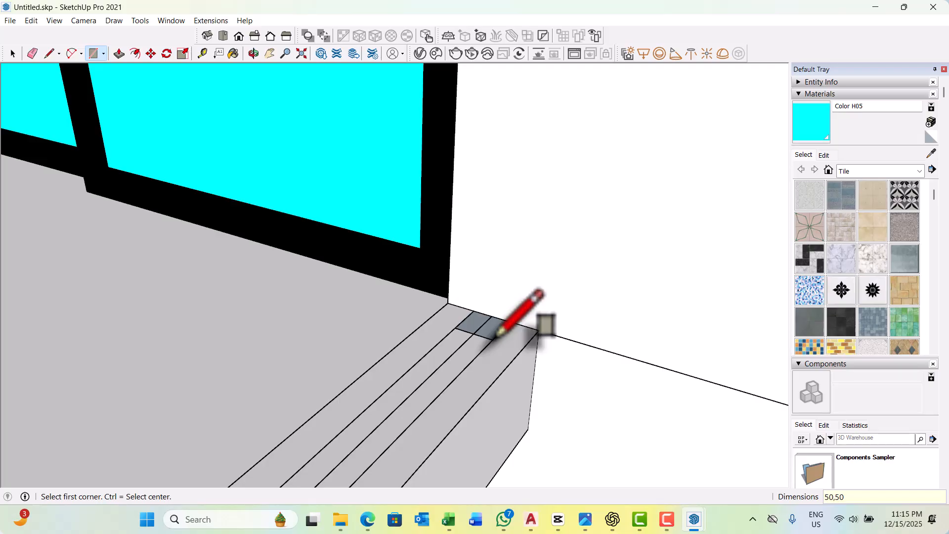
Push/Pull the square up 300 mm, and extend it another 600 mm to form a railing post.
key(p)
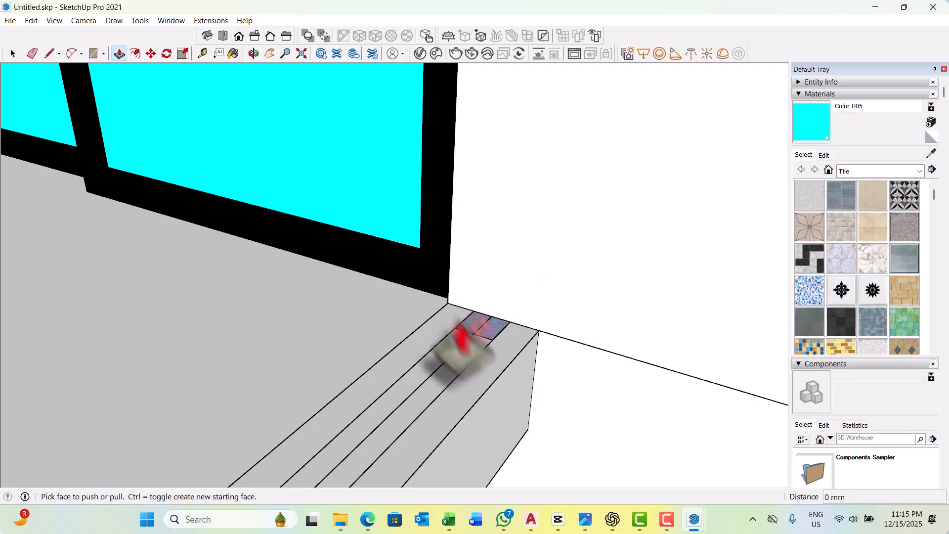
click(479, 341)
scroll(479, 317, down, 5)
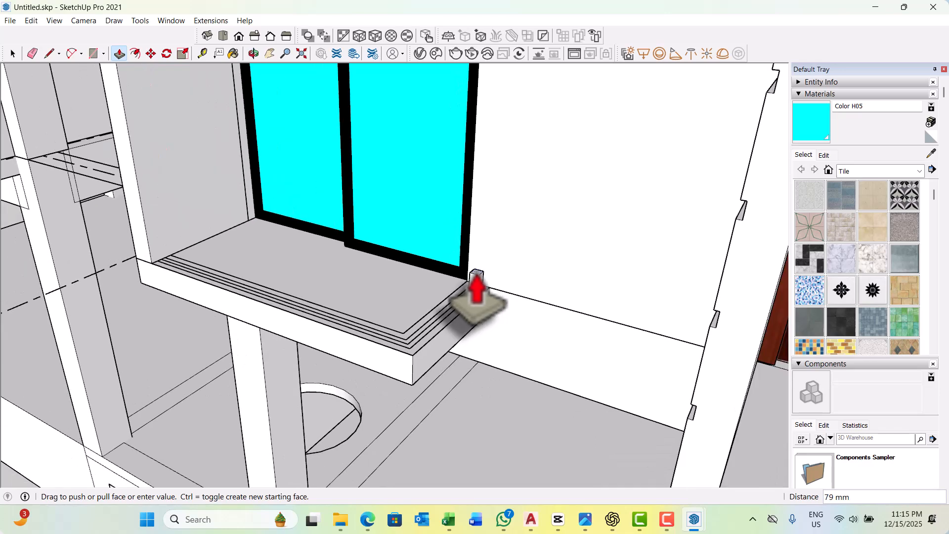
scroll(478, 289, down, 3)
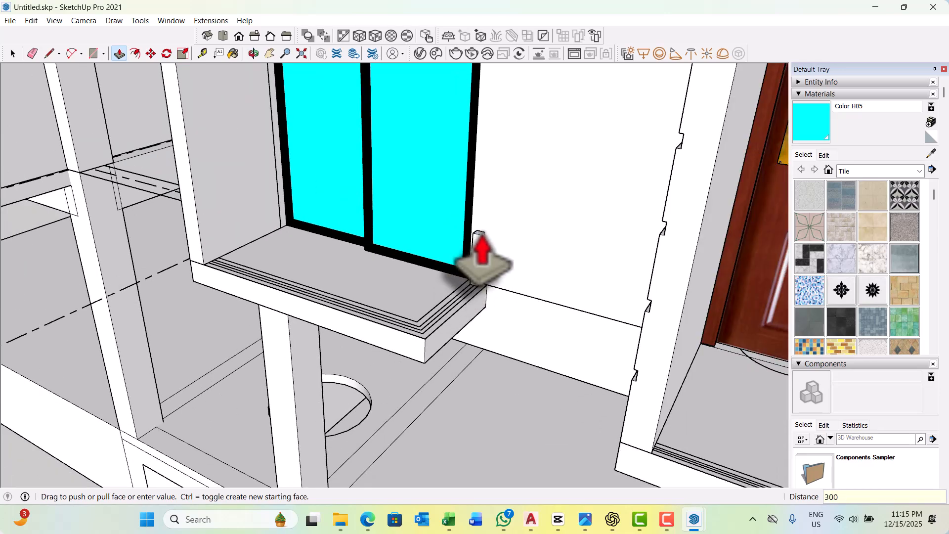
key(Return)
scroll(478, 254, up, 5)
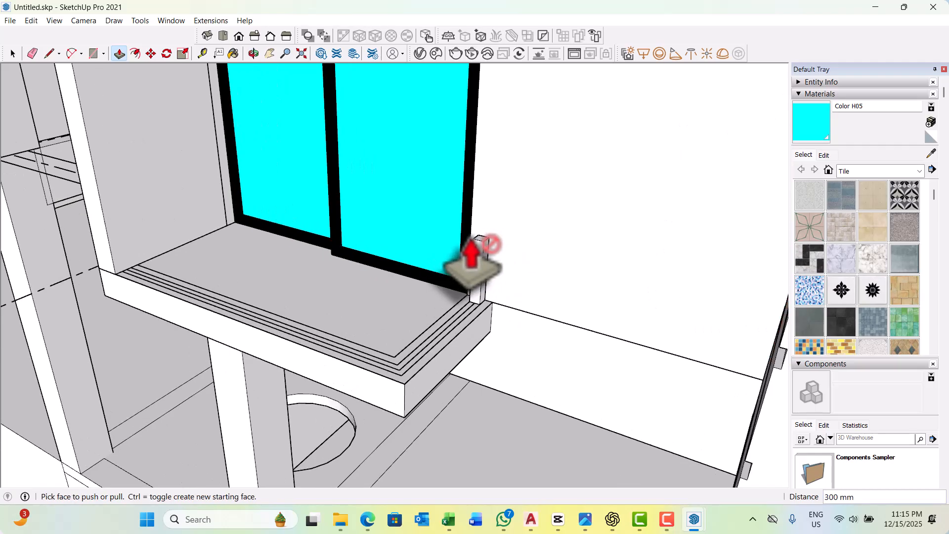
scroll(478, 255, up, 3)
click(483, 255)
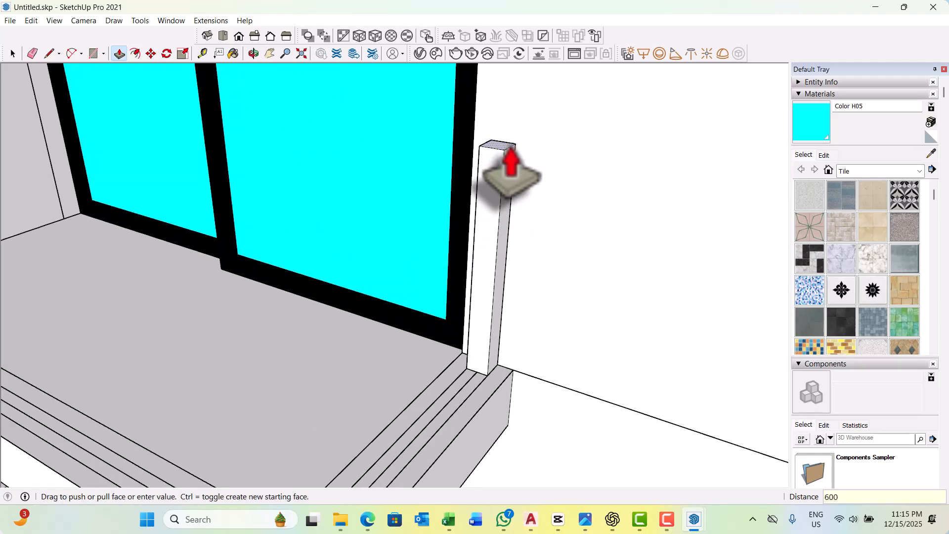
text(600)
key(Return)
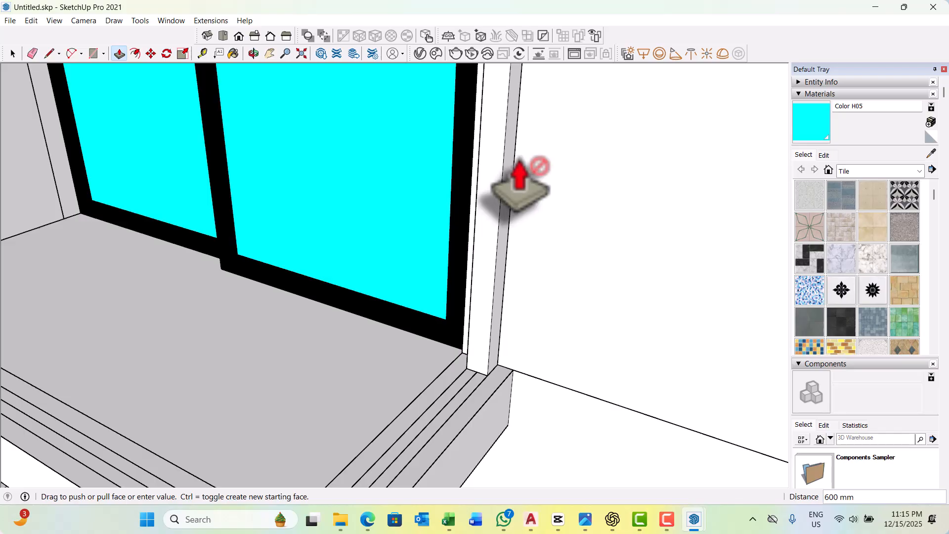
key(space)
Group the whole railing post and make it a component with the default settings.
scroll(514, 277, down, 8)
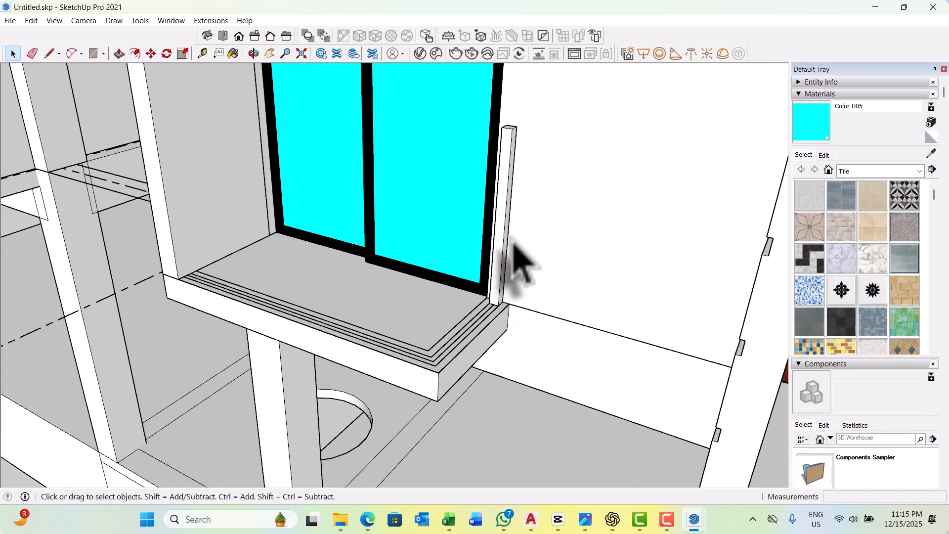
click(505, 260)
right_click(504, 232)
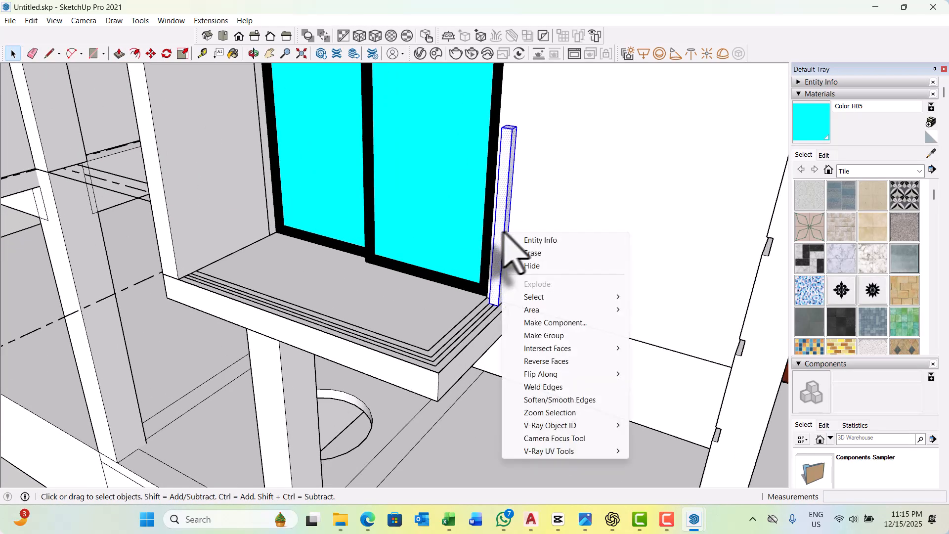
click(564, 335)
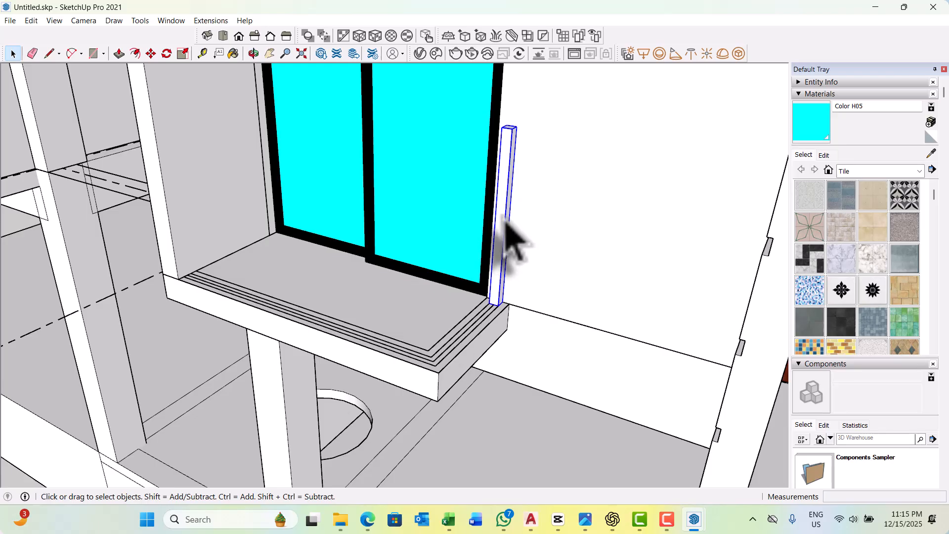
right_click(497, 220)
click(548, 324)
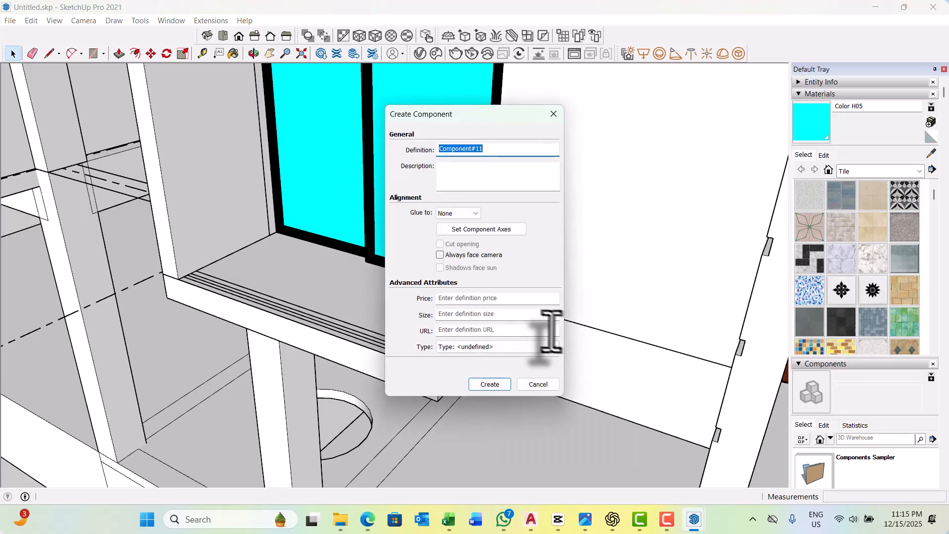
click(489, 384)
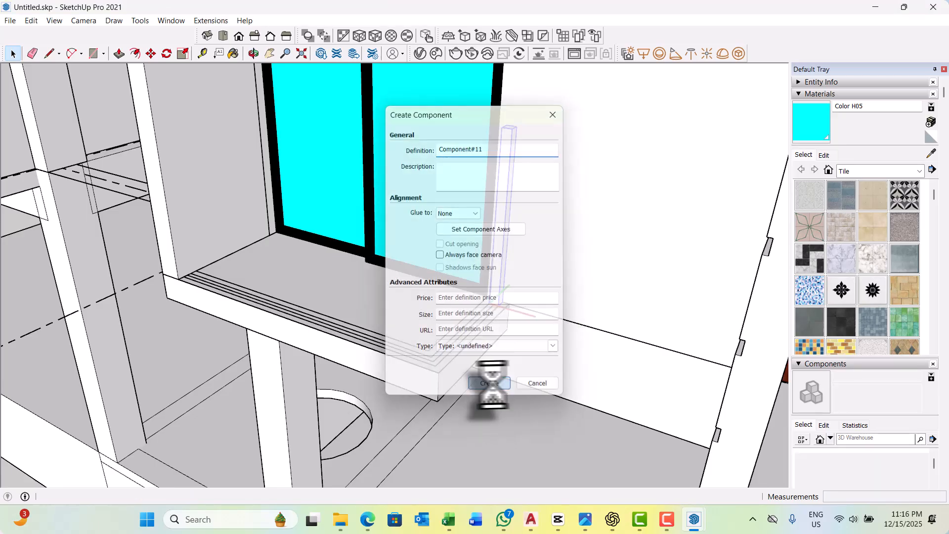
Copy the post along the slab's side edge to the outer front corner of the inset lines.
scroll(470, 330, up, 4)
middle_drag(467, 309, 465, 307)
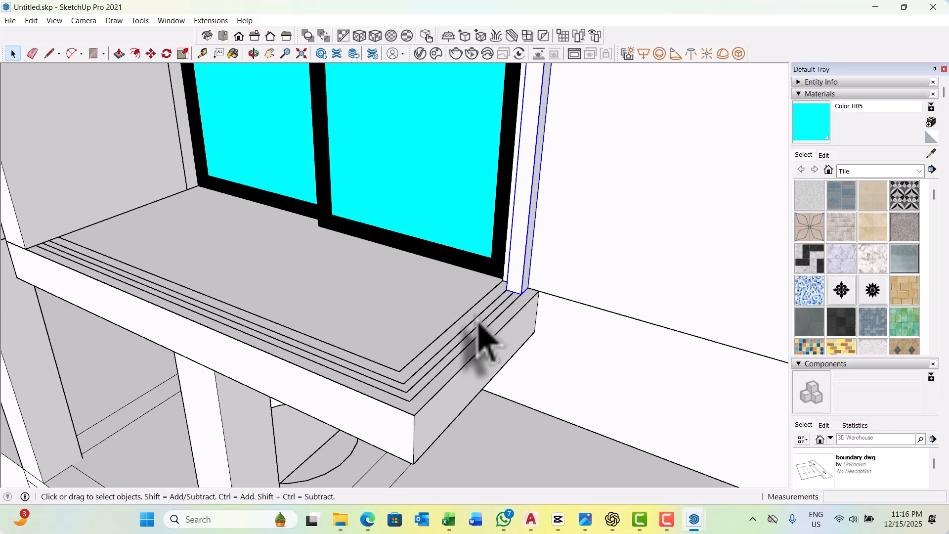
key(m)
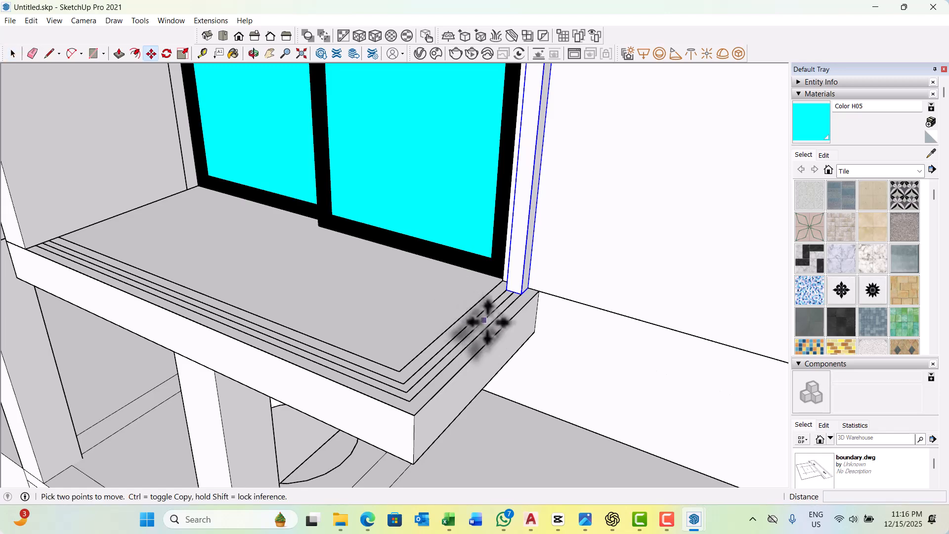
scroll(499, 312, up, 5)
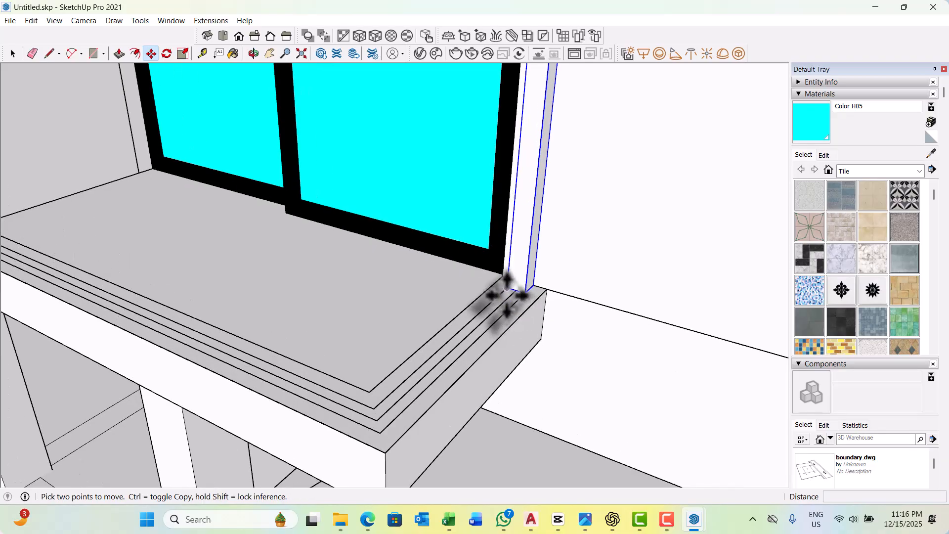
scroll(537, 289, down, 5)
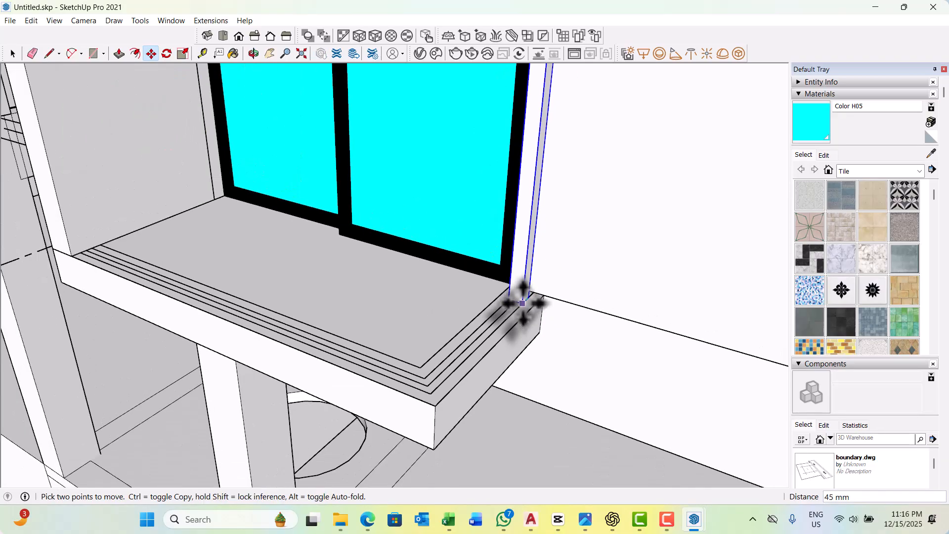
key(ctrl)
click(516, 311)
scroll(454, 360, up, 4)
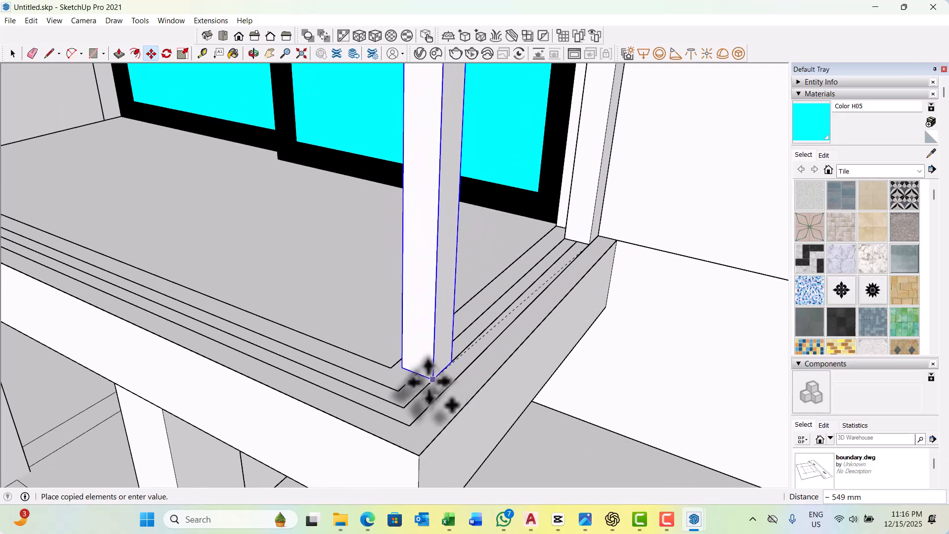
click(409, 425)
Copy the corner post along the slab's front edge to the opposite end against the balcony side wall.
scroll(518, 386, down, 3)
scroll(443, 399, up, 1)
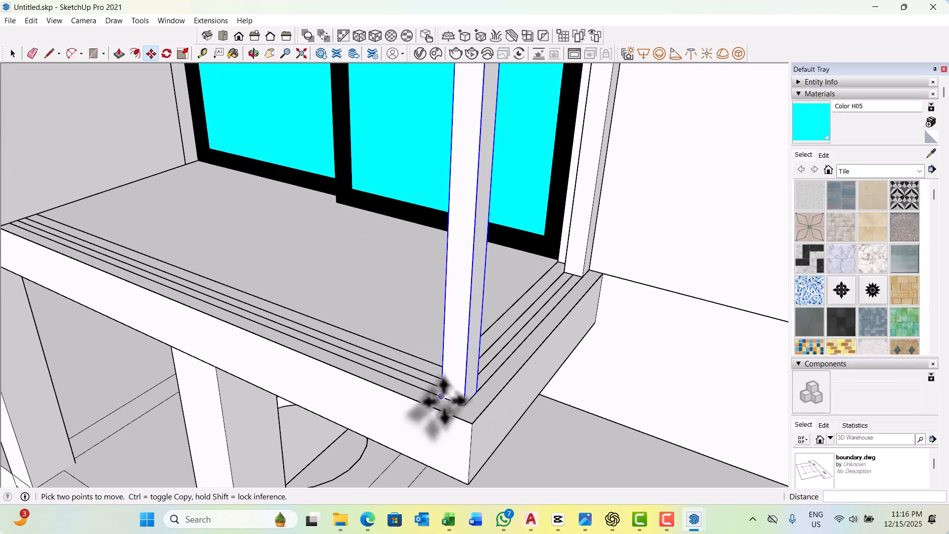
click(443, 397)
key(ctrl)
scroll(452, 397, down, 4)
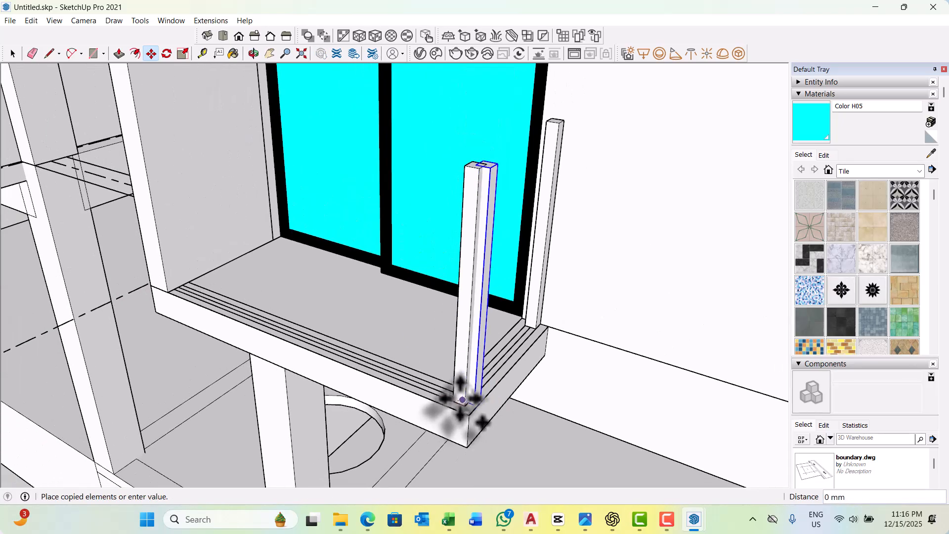
scroll(281, 332, up, 2)
scroll(279, 333, up, 2)
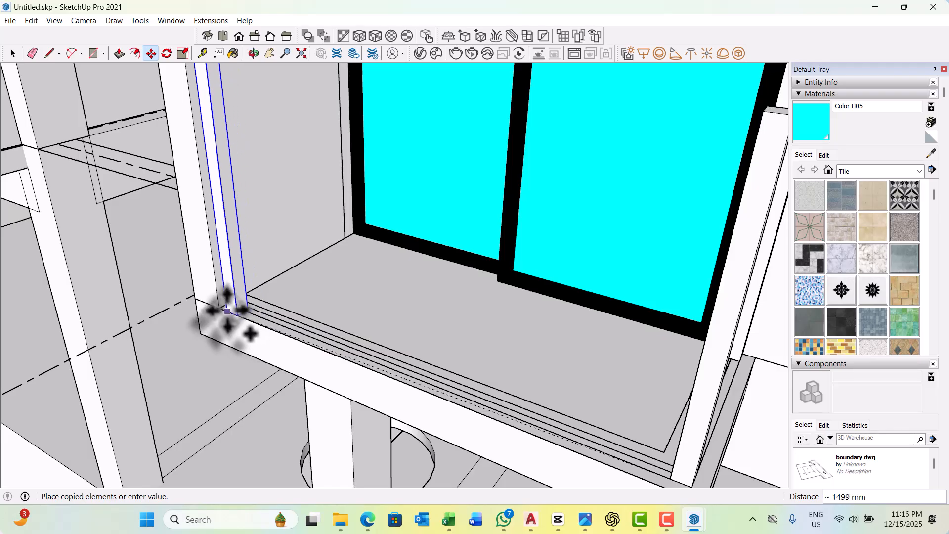
scroll(220, 308, up, 2)
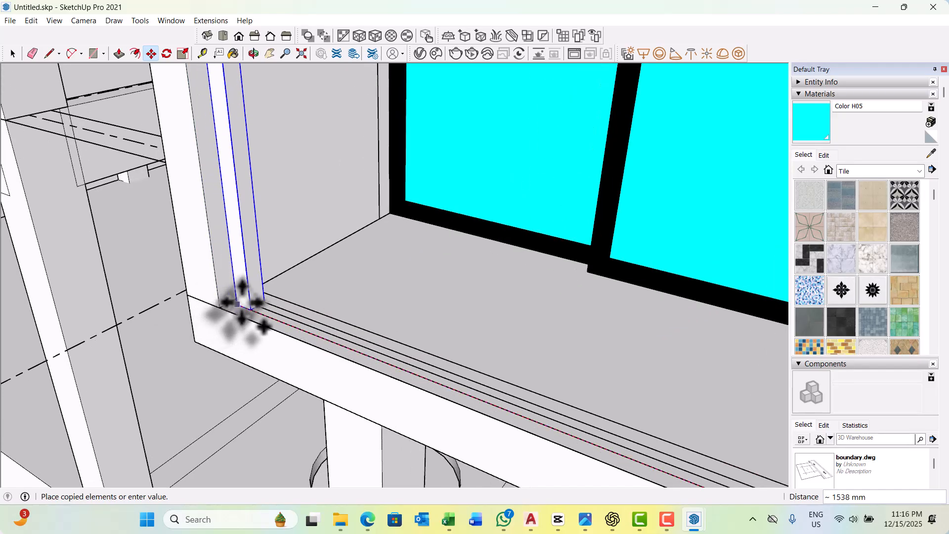
click(230, 302)
scroll(231, 302, down, 5)
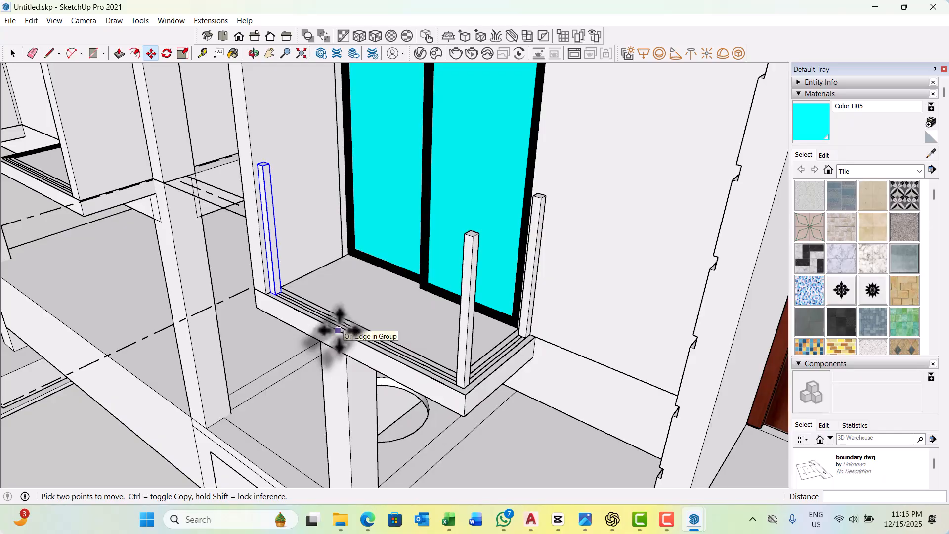
key(space)
scroll(328, 339, down, 3)
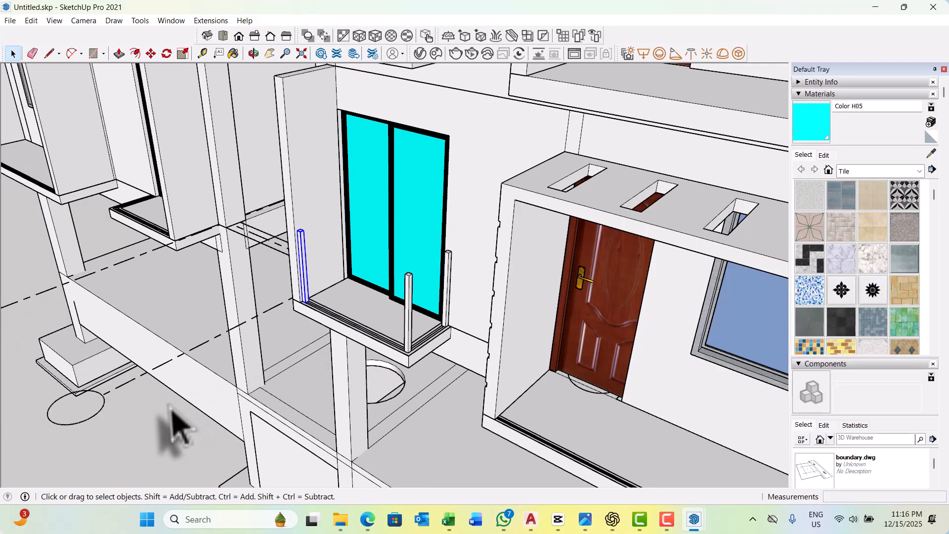
scroll(313, 339, up, 4)
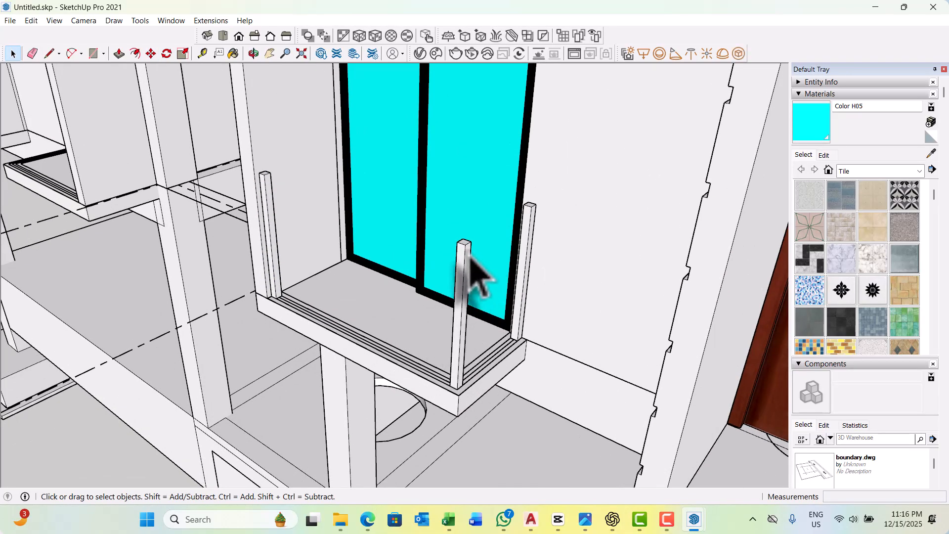
double_click(468, 256)
key(Escape)
middle_drag(469, 270, 456, 265)
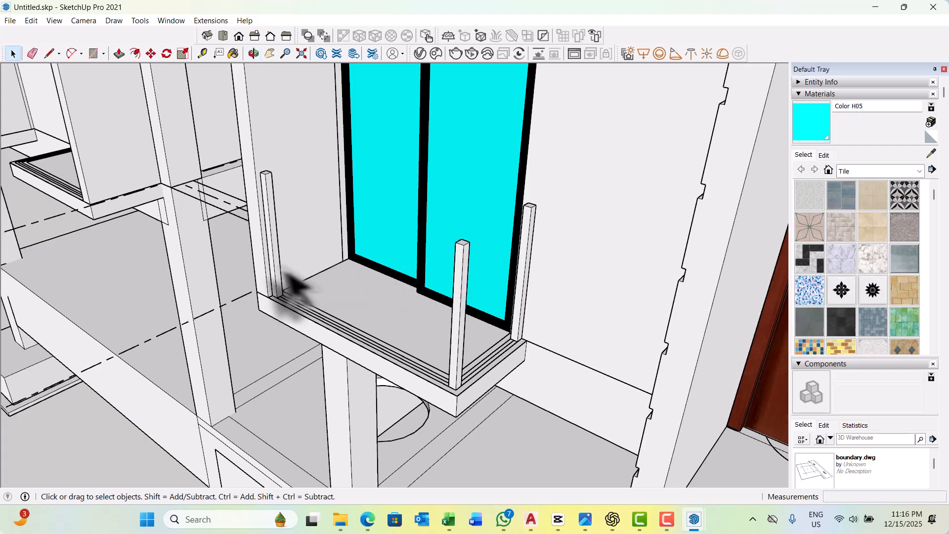
scroll(263, 304, up, 5)
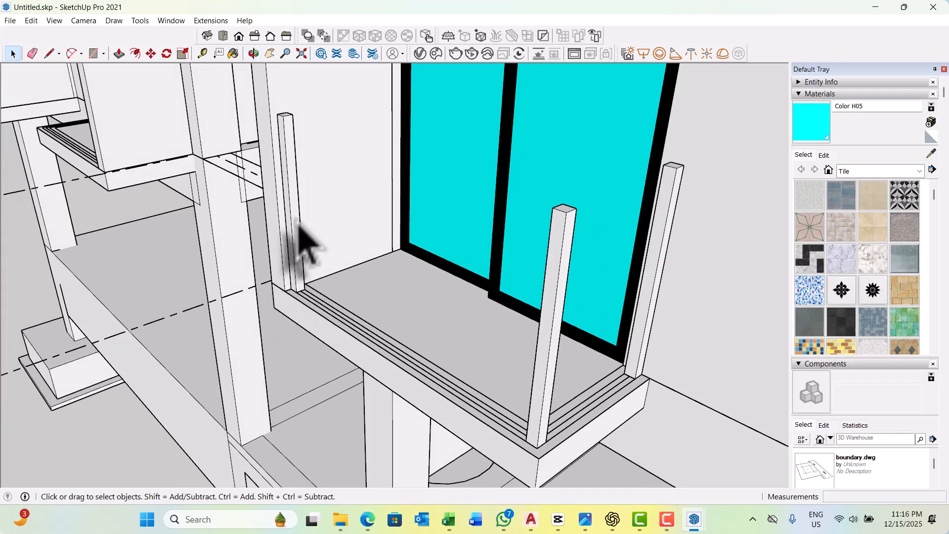
scroll(341, 327, up, 2)
scroll(297, 297, down, 4)
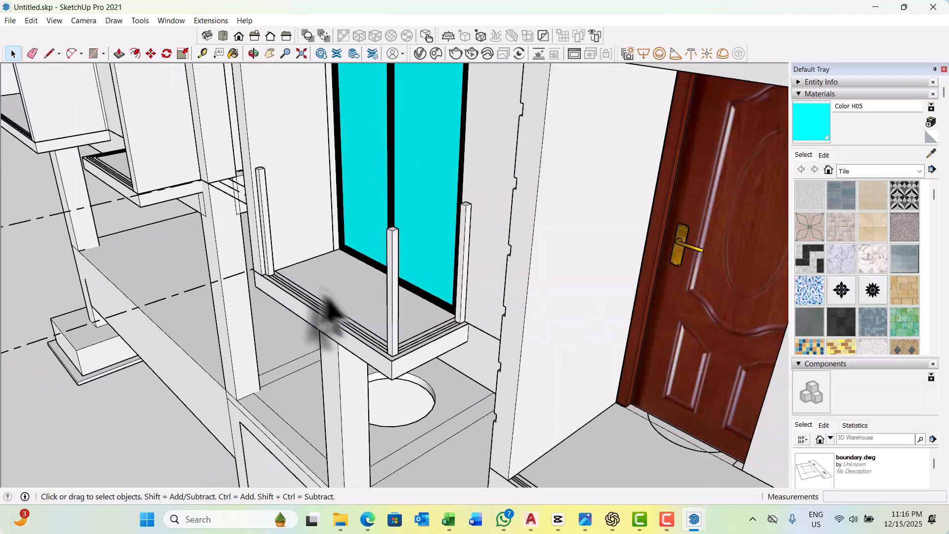
scroll(398, 229, up, 2)
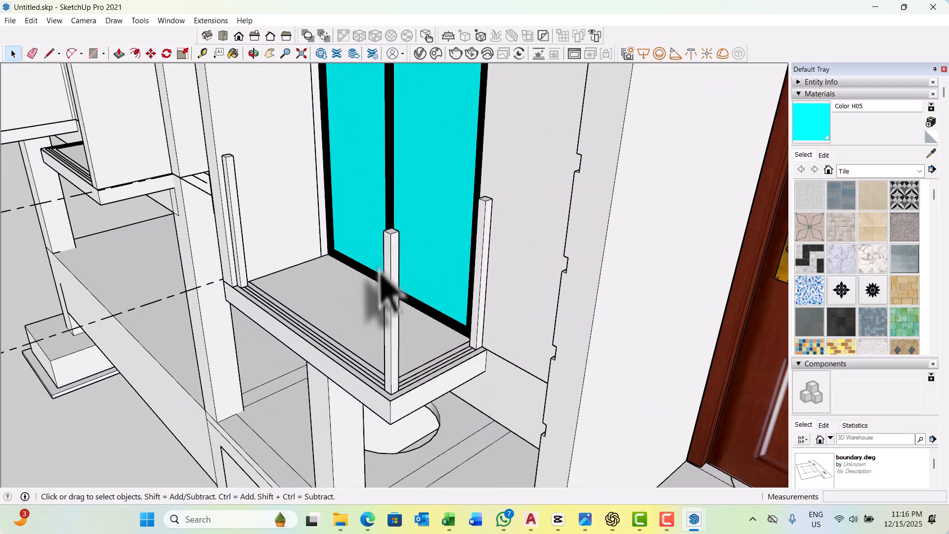
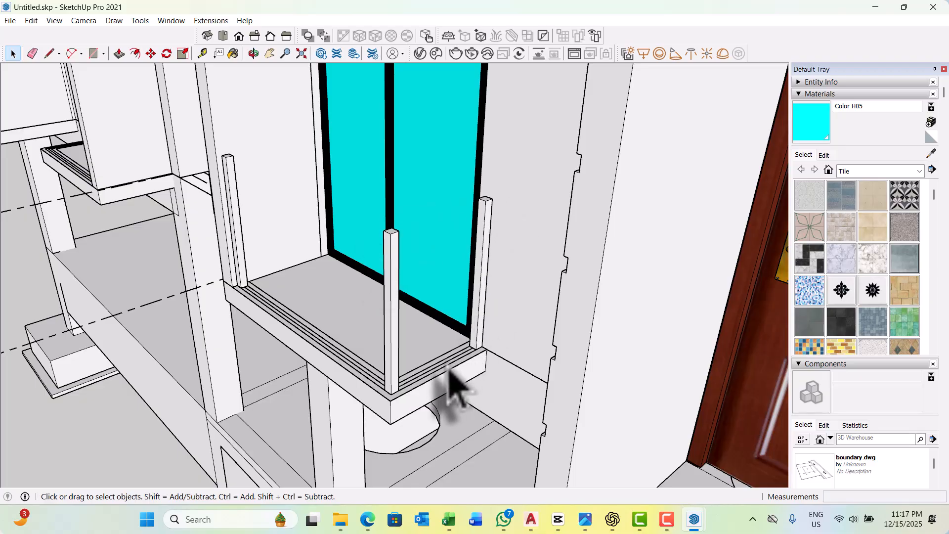
Place a guide line 5 mm to the outer side of the middle inset line along the balcony slab's side edge.
scroll(467, 376, up, 5)
middle_drag(466, 352, 509, 356)
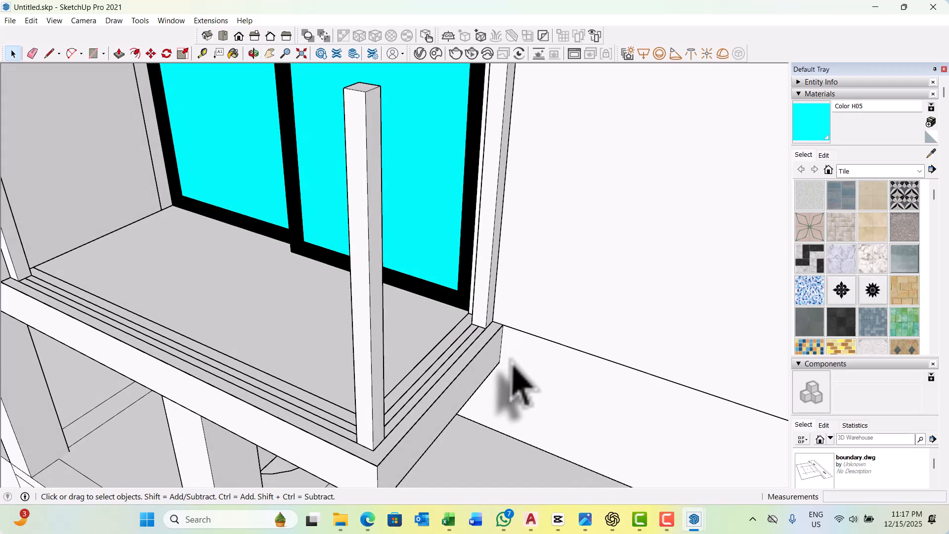
scroll(469, 378, up, 3)
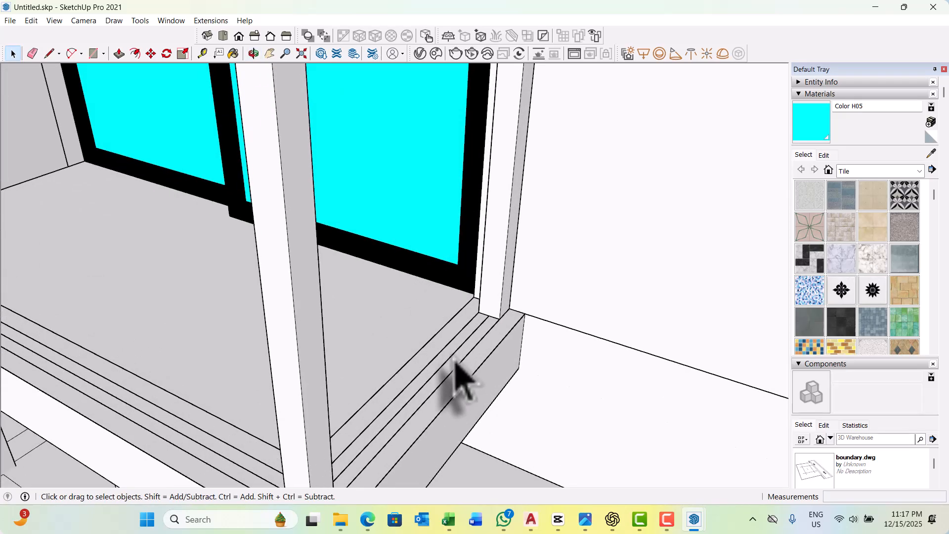
key(t)
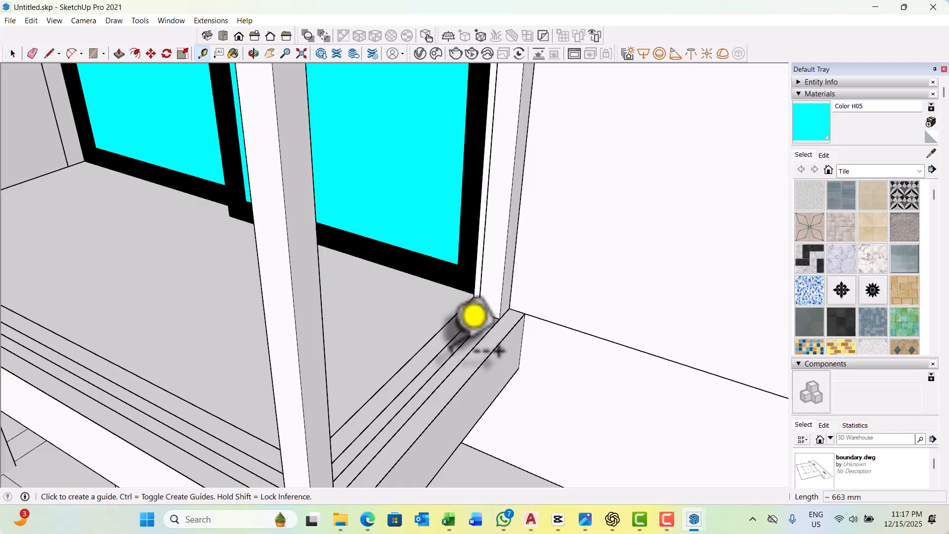
scroll(449, 350, up, 5)
click(471, 334)
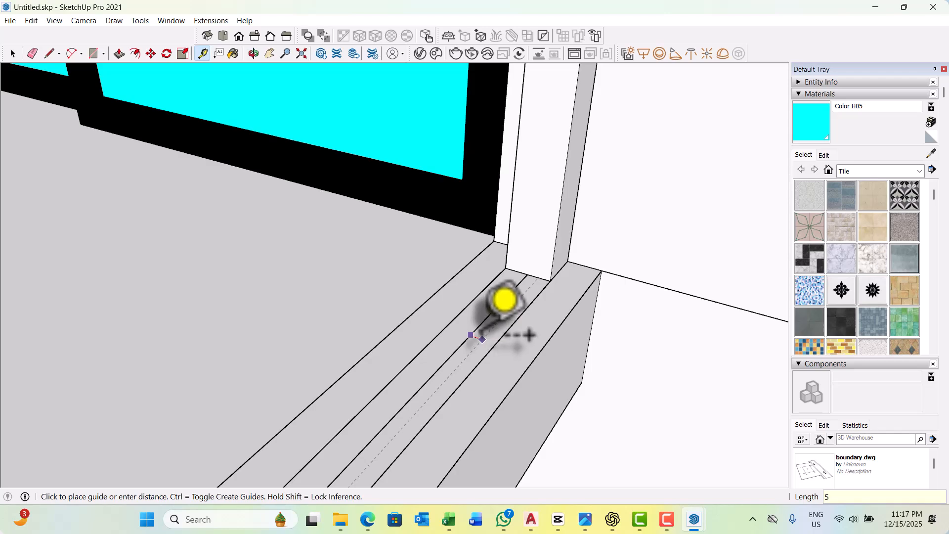
key(Return)
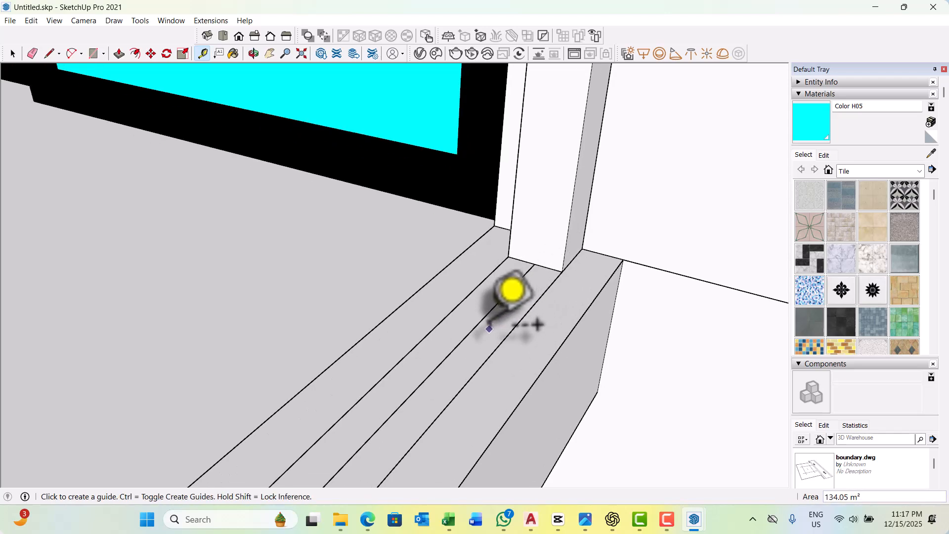
scroll(504, 311, up, 1)
click(479, 323)
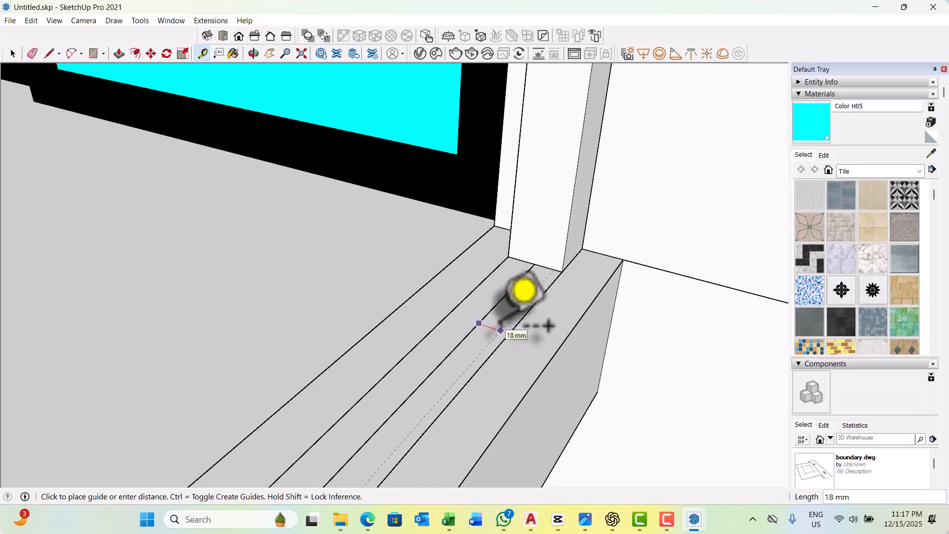
text(5)
key(Return)
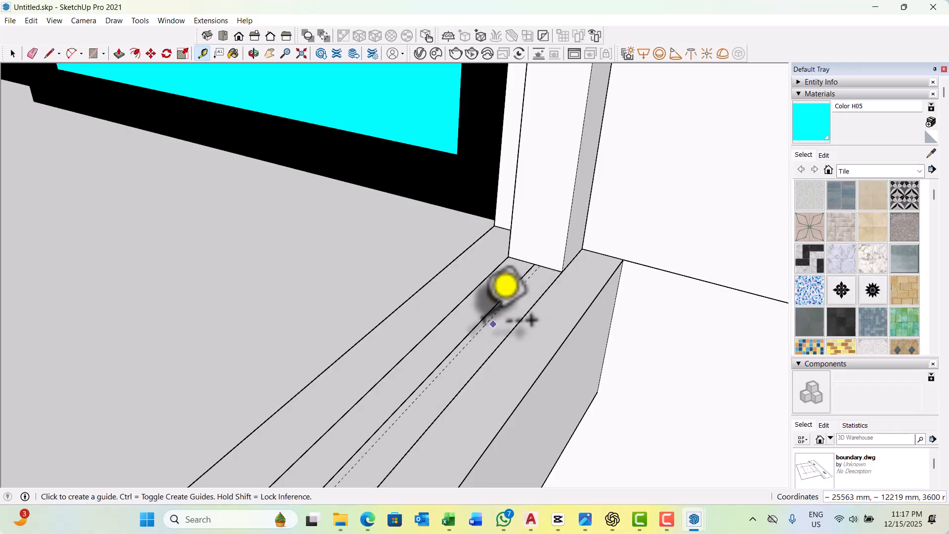
Add a second guide 5 mm to the inner side of the same middle line on the slab's side edge.
scroll(495, 321, up, 2)
click(484, 327)
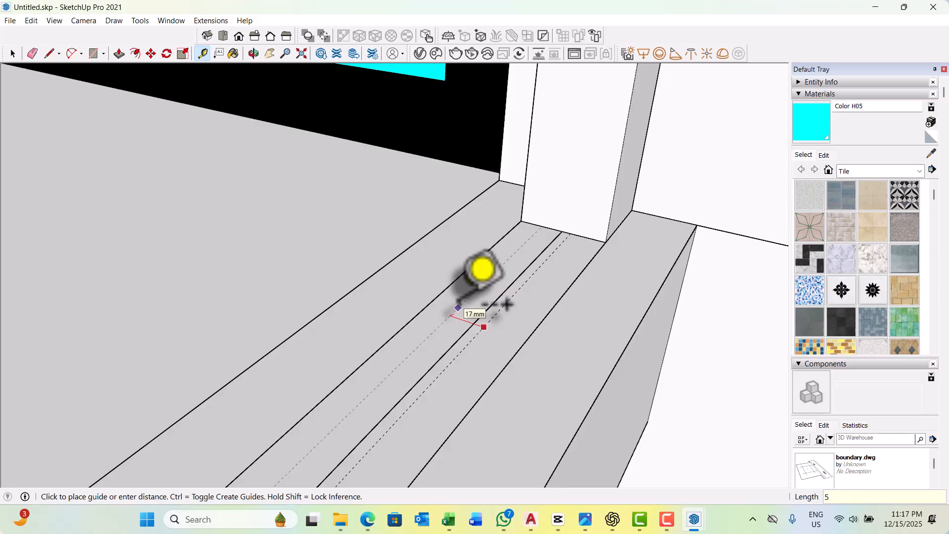
key(Return)
scroll(535, 316, down, 2)
scroll(492, 316, up, 3)
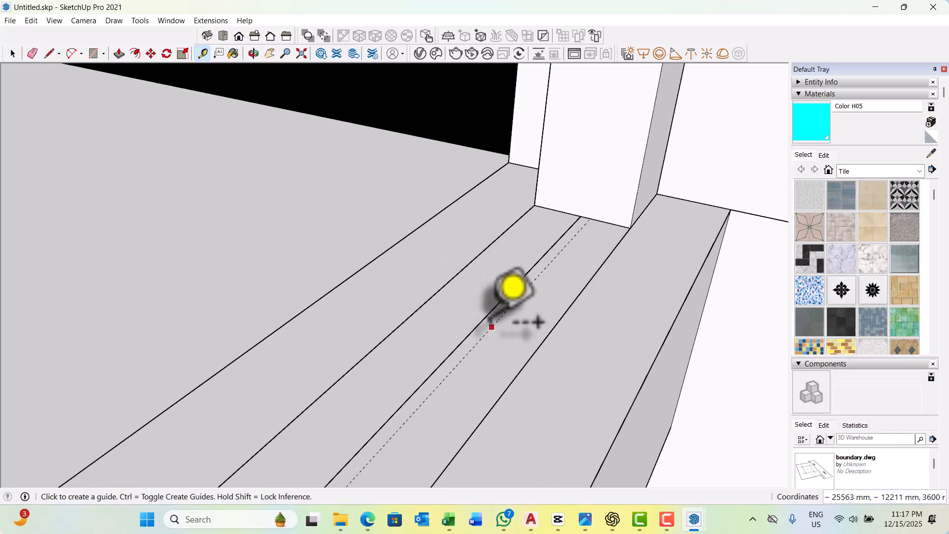
click(484, 319)
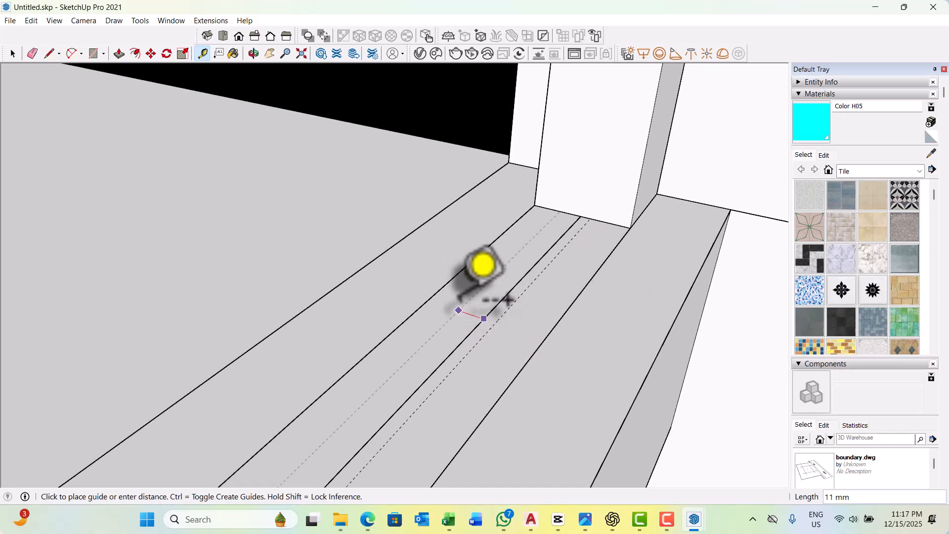
key(Return)
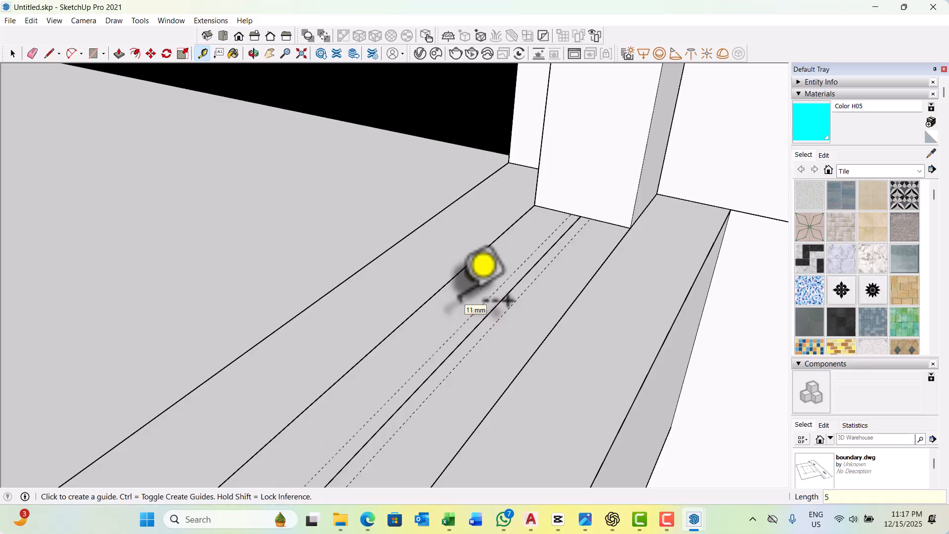
scroll(588, 293, down, 1)
key(space)
scroll(555, 326, down, 5)
scroll(559, 386, down, 6)
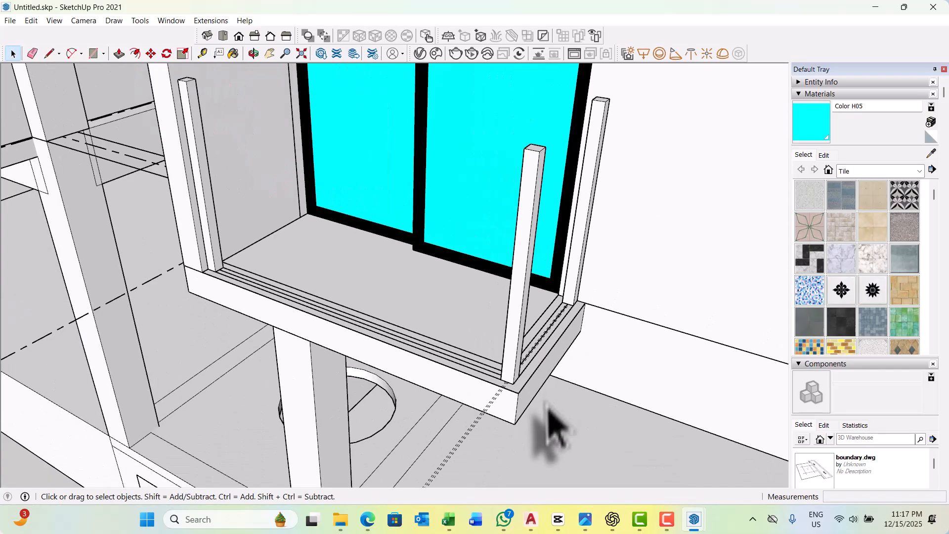
scroll(477, 392, up, 3)
scroll(357, 336, up, 2)
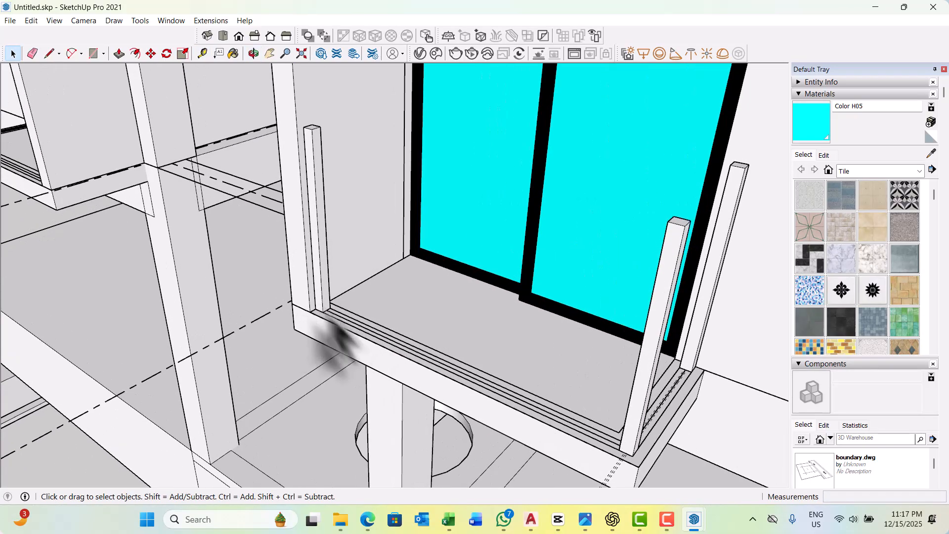
middle_drag(361, 349, 328, 307)
scroll(330, 304, up, 2)
key(r)
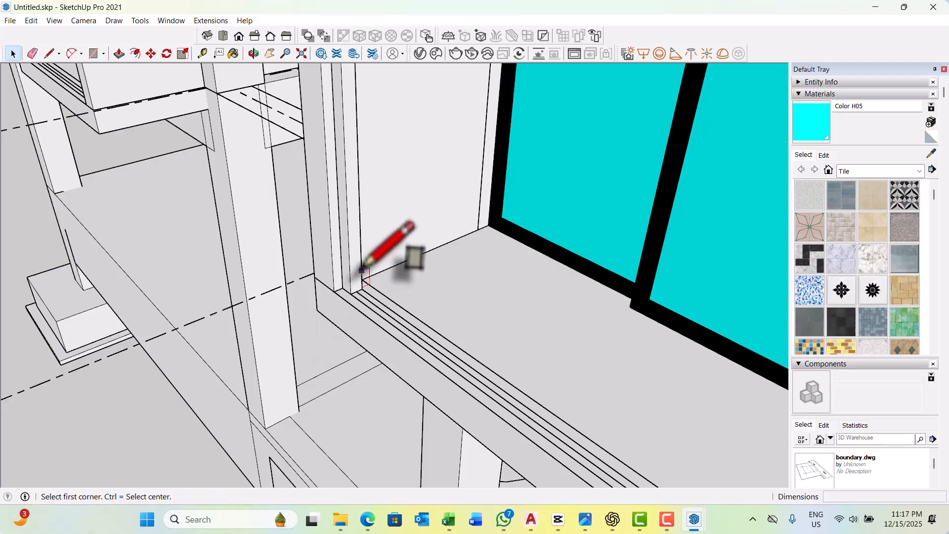
scroll(368, 287, up, 5)
scroll(252, 280, down, 6)
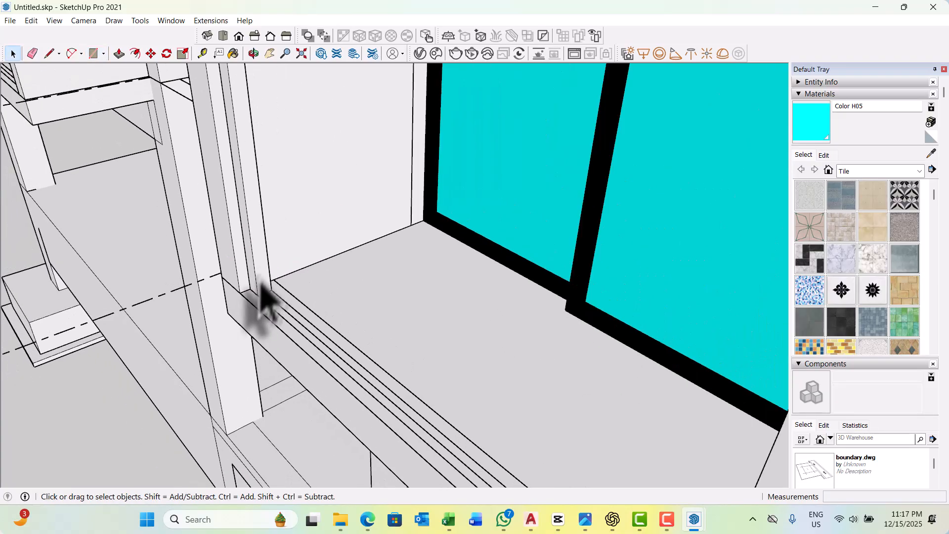
Place a guide line on each side of the middle inset line along the balcony slab's front edge.
scroll(502, 406, up, 4)
middle_drag(519, 407, 360, 445)
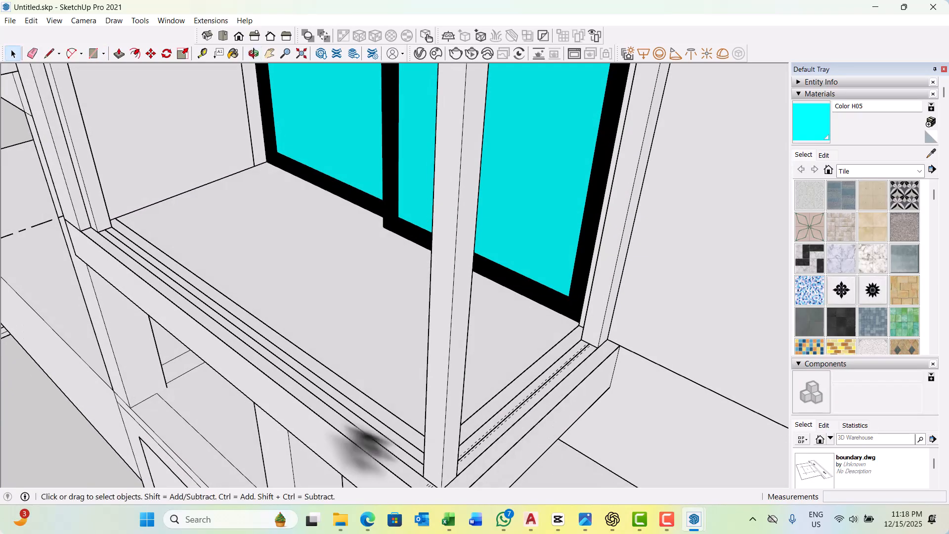
scroll(346, 440, up, 2)
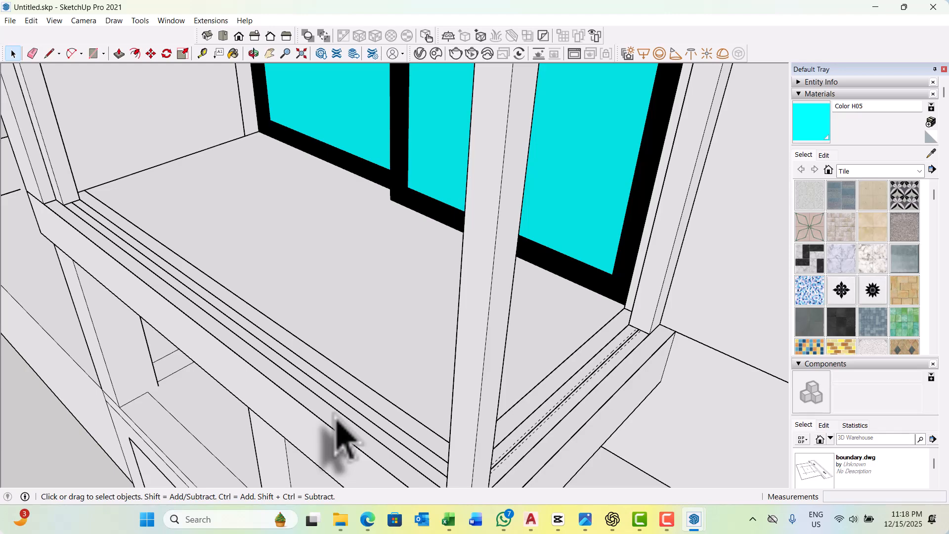
key(t)
scroll(346, 232, up, 2)
middle_drag(292, 371, 271, 307)
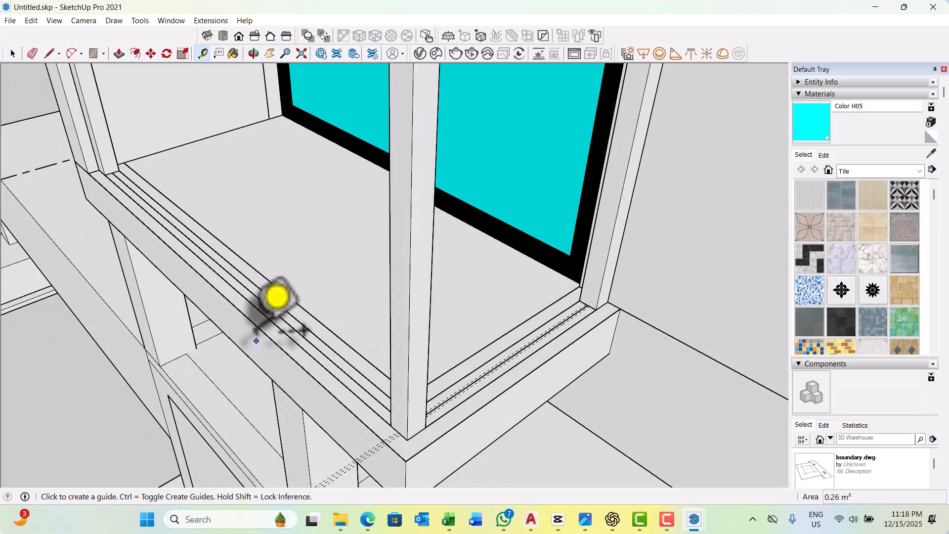
scroll(317, 292, up, 6)
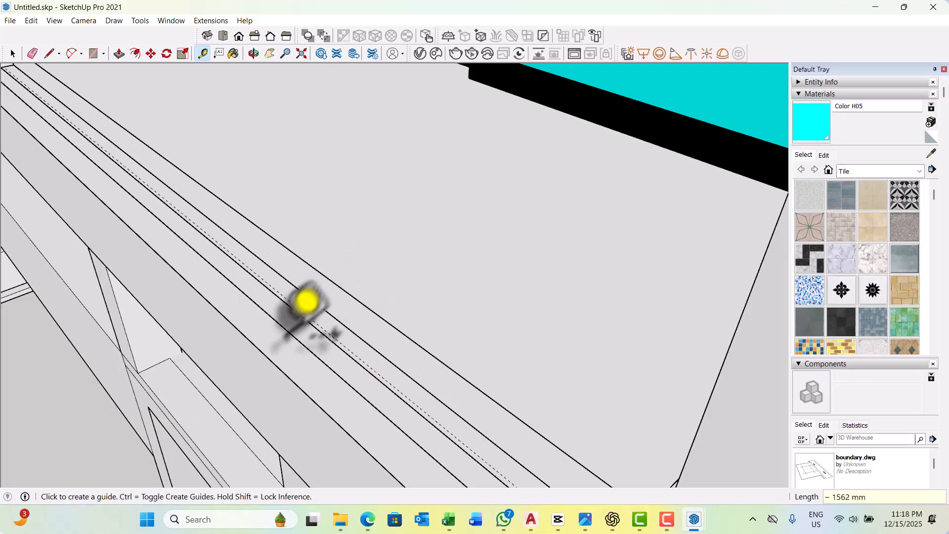
scroll(306, 300, up, 2)
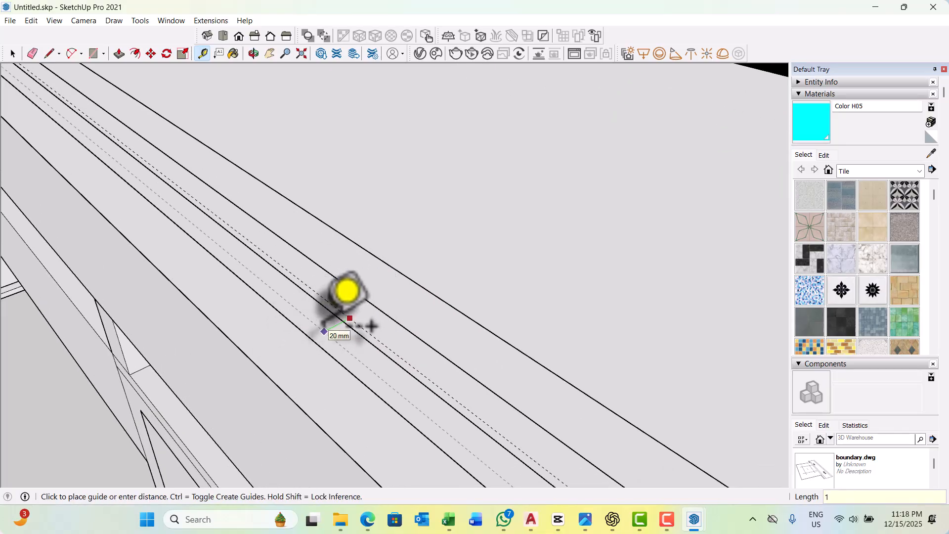
scroll(444, 299, down, 5)
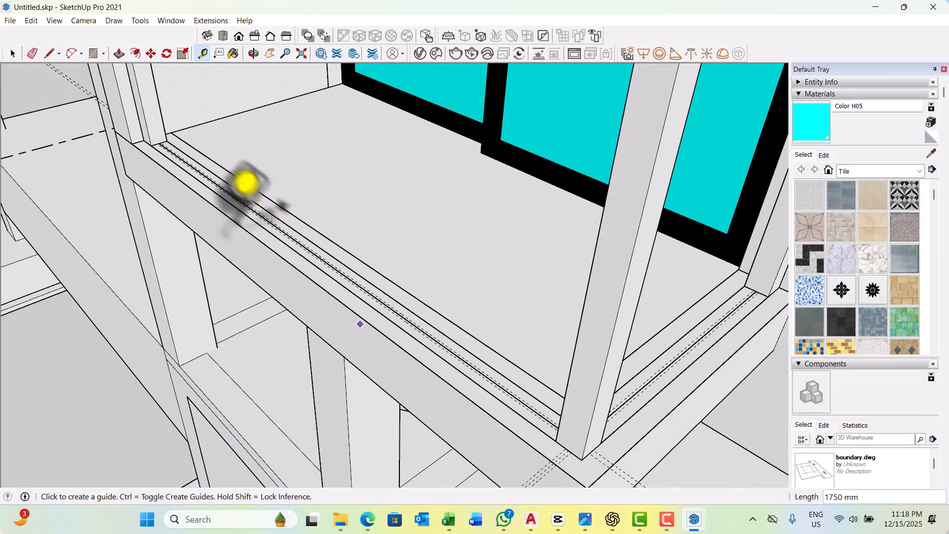
key(space)
Draw a thin rectangle between the two front guides, from the side-wall post to the outer corner post.
key(r)
scroll(159, 95, up, 5)
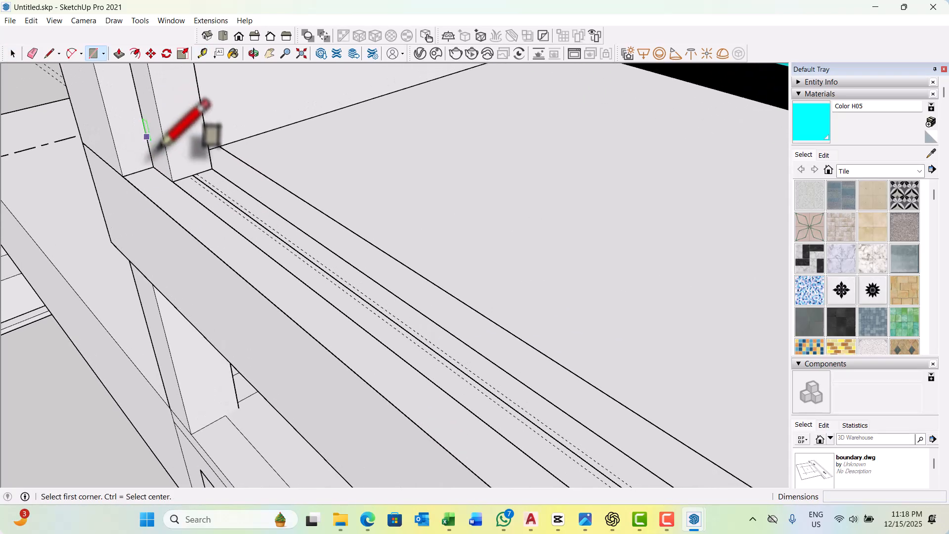
click(211, 181)
scroll(181, 145, down, 5)
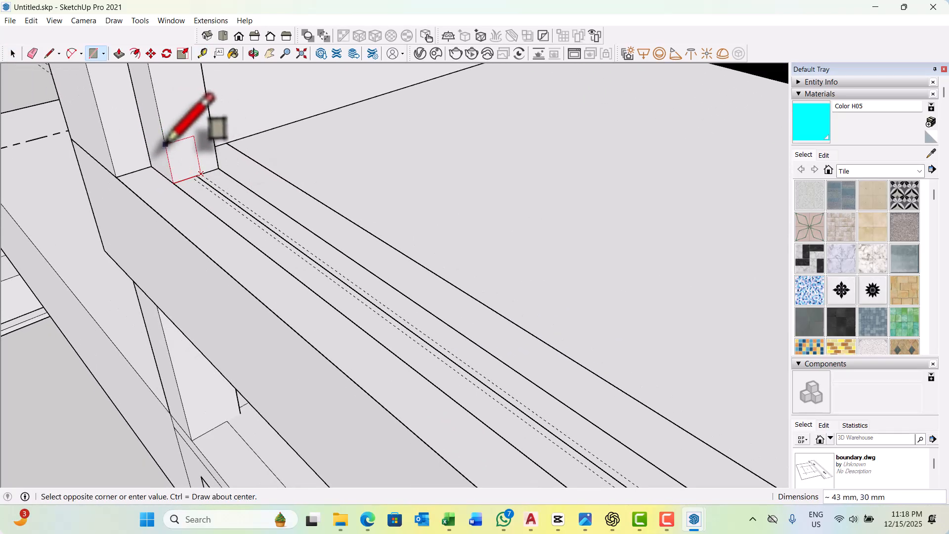
scroll(439, 328, up, 2)
middle_drag(438, 330, 647, 378)
scroll(571, 281, up, 4)
scroll(443, 237, up, 3)
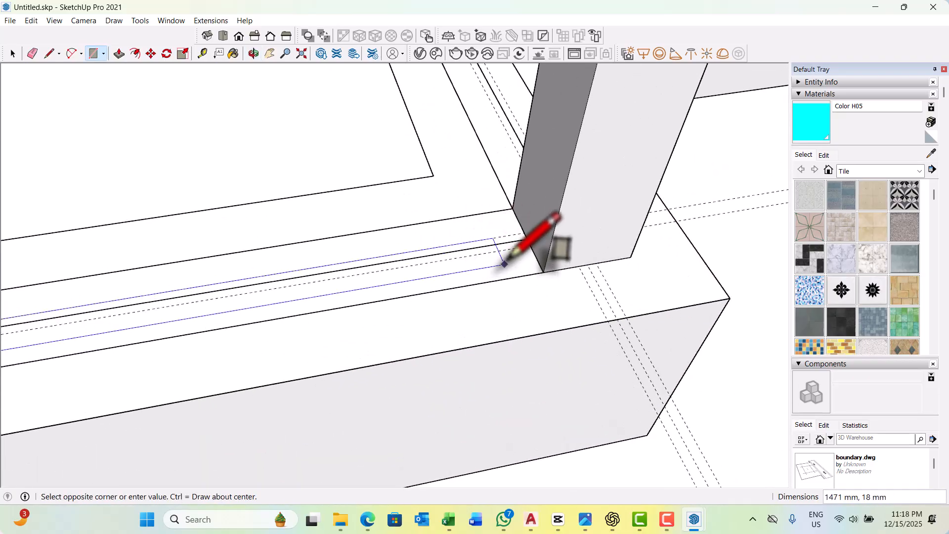
click(530, 245)
Draw a thin rectangle about 10 by 587 mm between the two side guides, from the building-wall post to the outer corner post.
scroll(390, 281, down, 5)
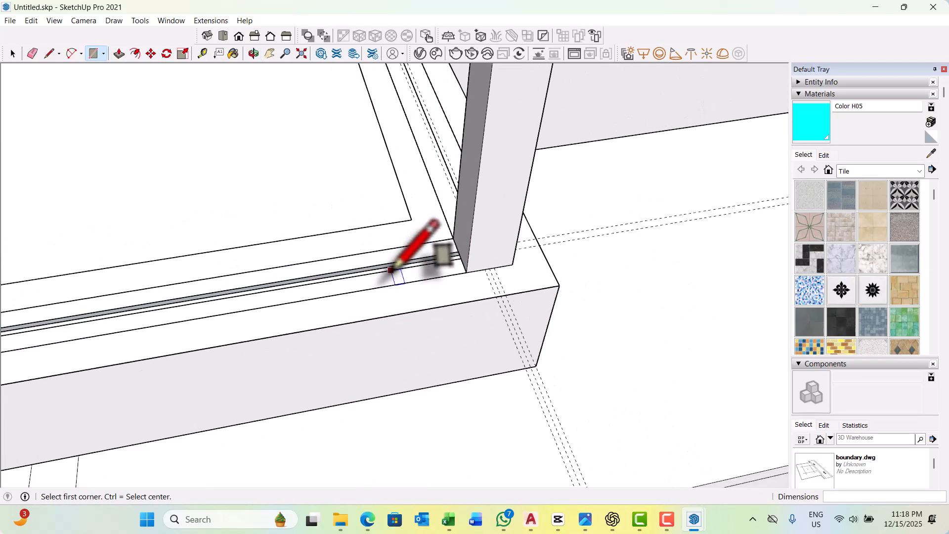
middle_drag(529, 269, 379, 322)
scroll(512, 277, down, 6)
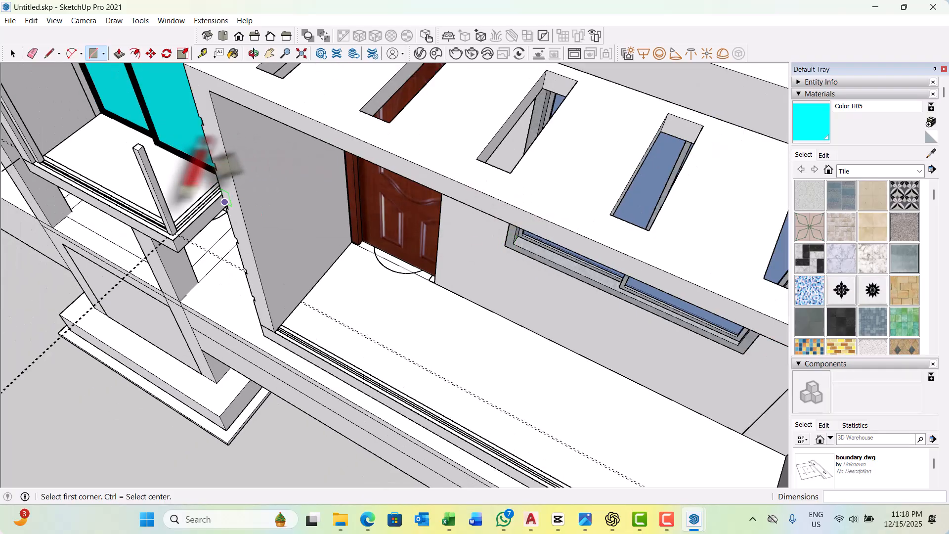
scroll(182, 195, down, 3)
middle_drag(188, 229, 281, 217)
scroll(274, 217, up, 8)
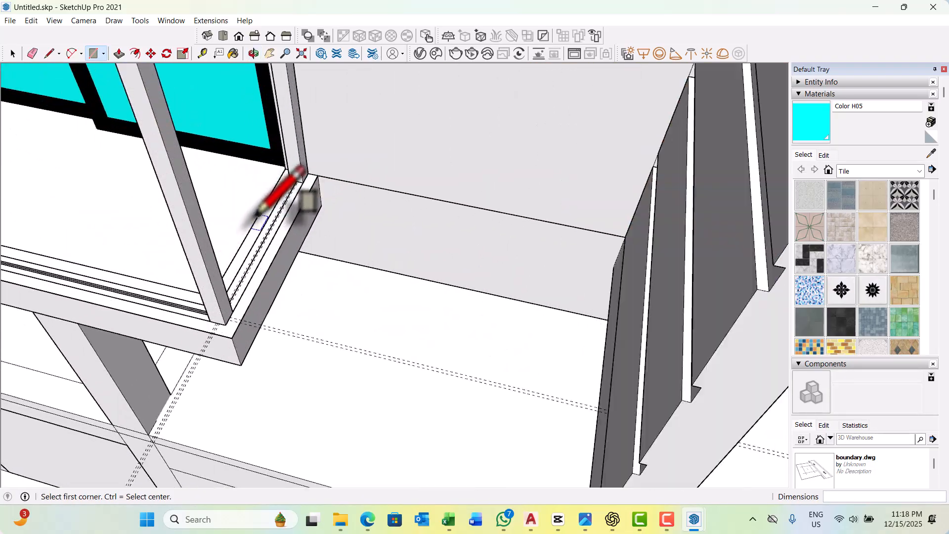
scroll(311, 168, up, 3)
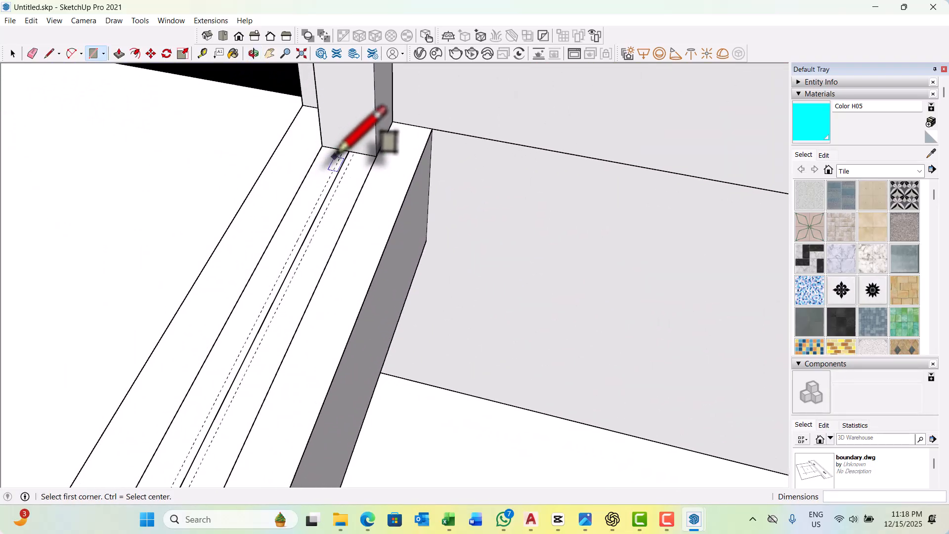
scroll(348, 156, up, 2)
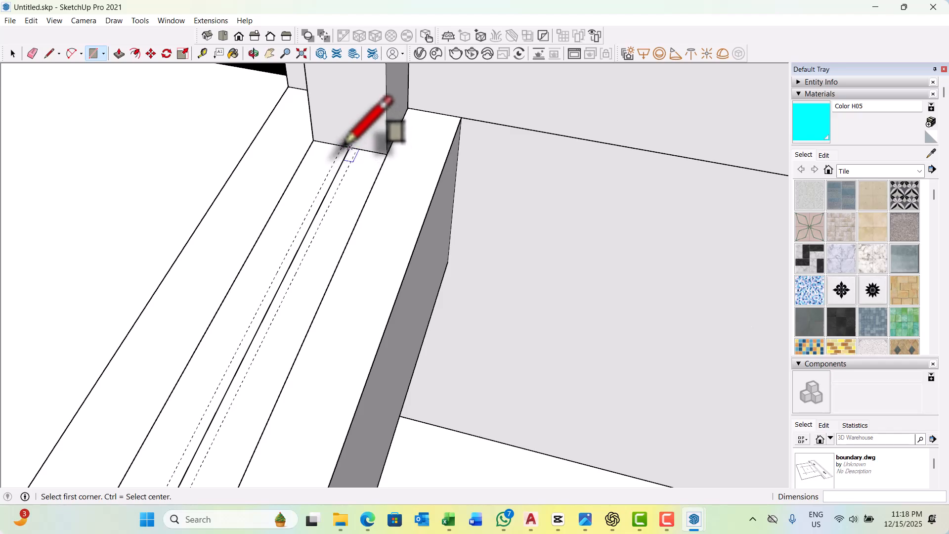
scroll(342, 146, down, 5)
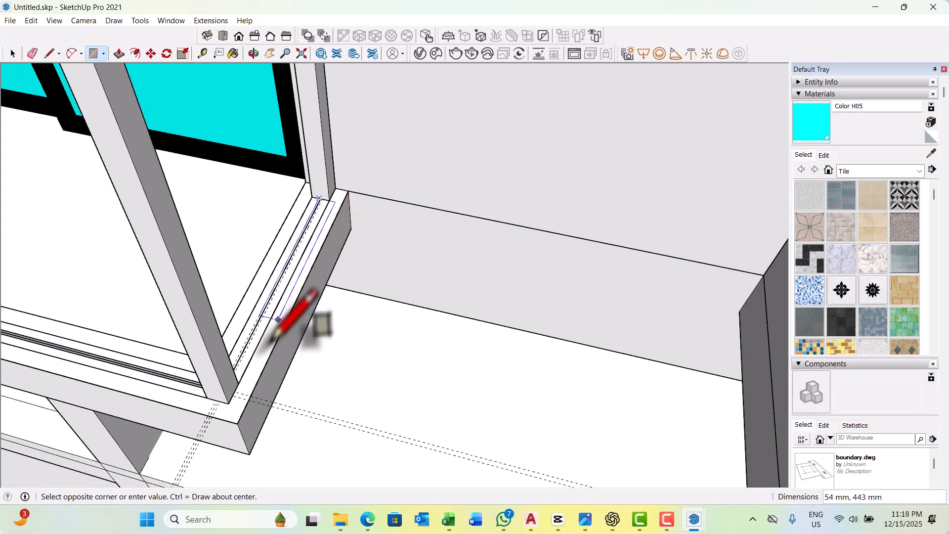
middle_drag(256, 361, 110, 386)
scroll(237, 323, up, 2)
middle_drag(237, 322, 167, 333)
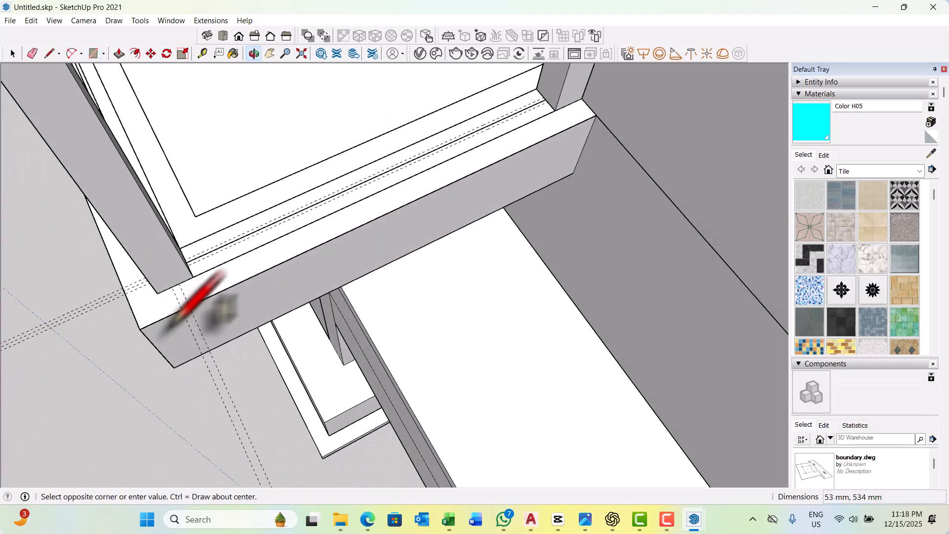
scroll(217, 247, up, 3)
middle_drag(208, 256, 171, 258)
scroll(184, 247, up, 3)
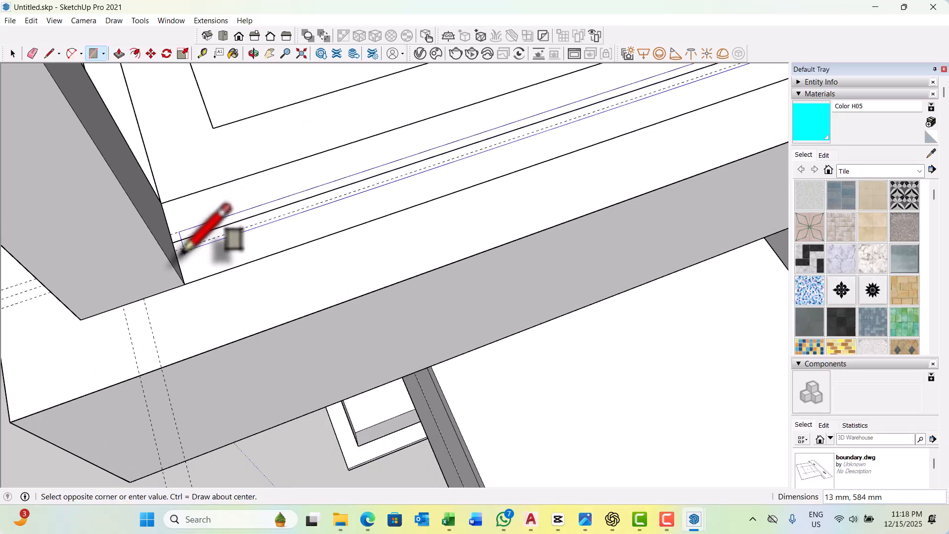
click(174, 250)
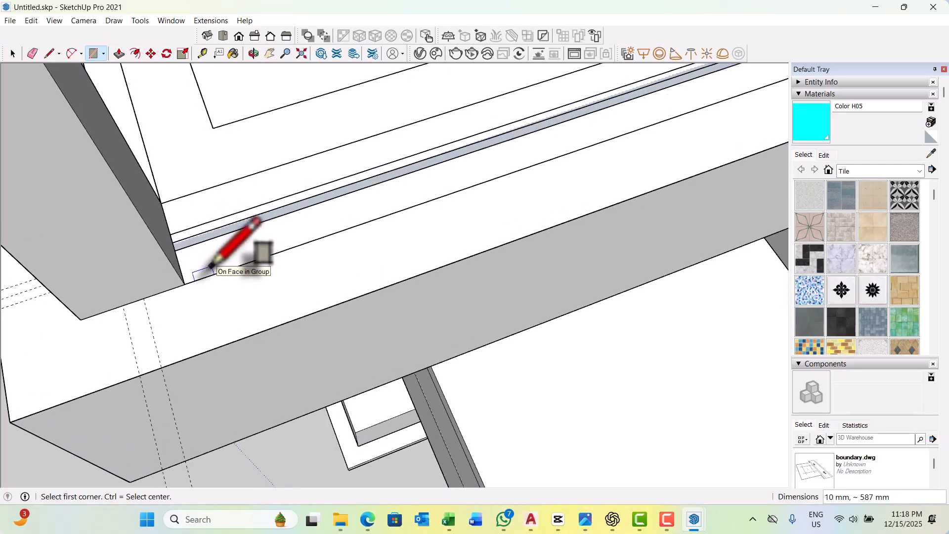
Push/Pull the thin side strip up 900 mm to the top of the railing posts to form the side infill panel.
scroll(218, 288, down, 9)
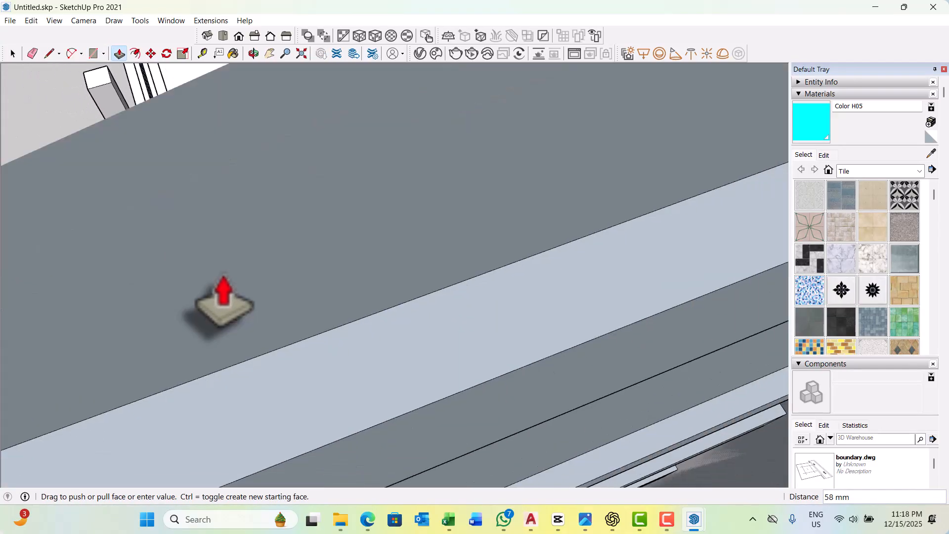
scroll(222, 262, down, 2)
middle_drag(222, 259, 463, 245)
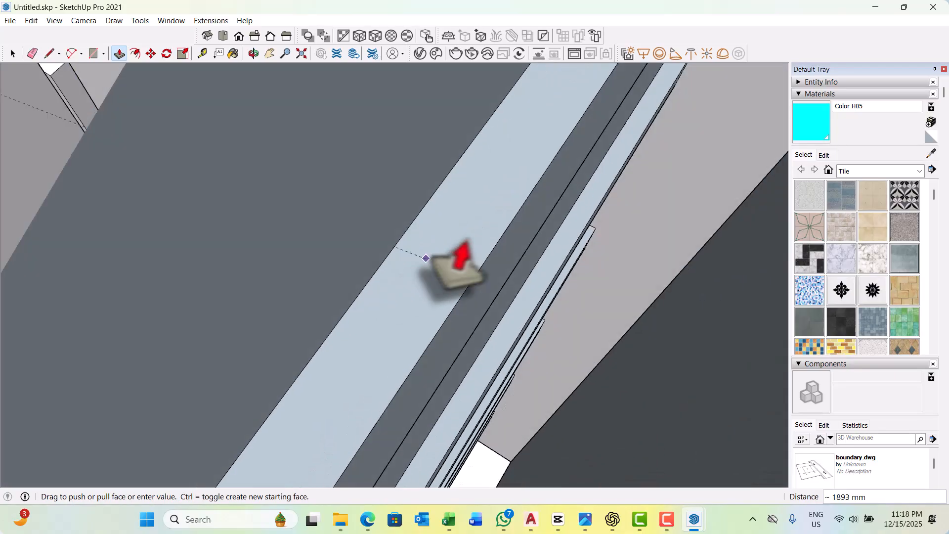
scroll(390, 205, down, 6)
scroll(576, 254, up, 8)
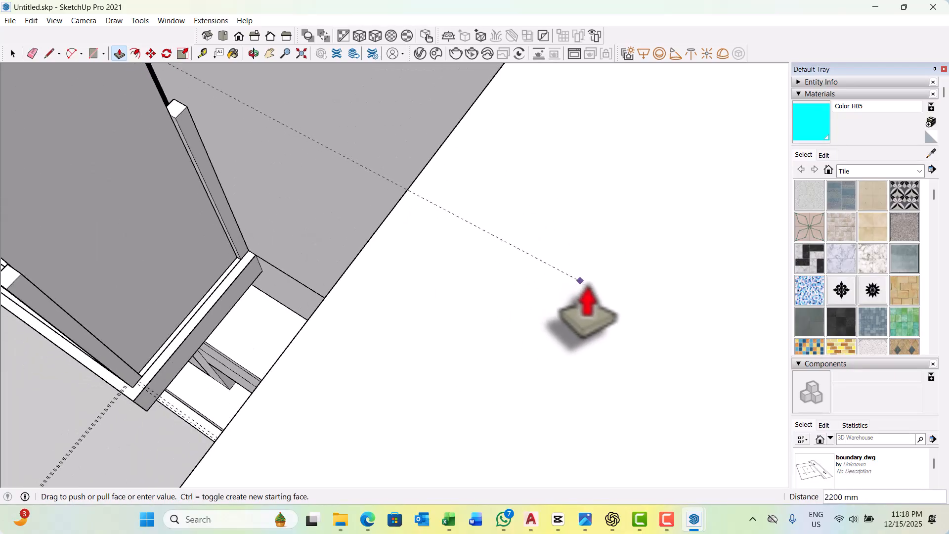
scroll(172, 283, up, 4)
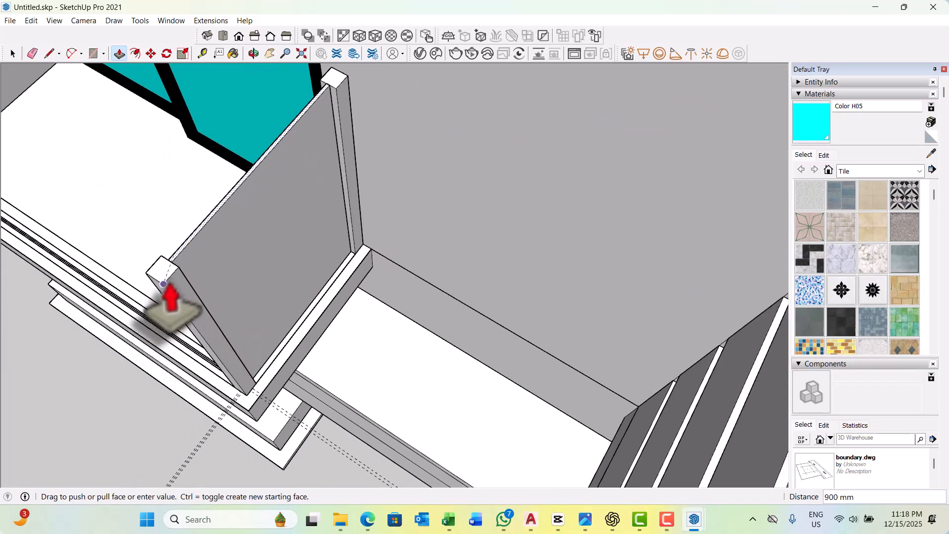
click(182, 269)
Push/Pull the thin front strip up to the top of the corner post to form the front infill panel.
scroll(403, 291, down, 4)
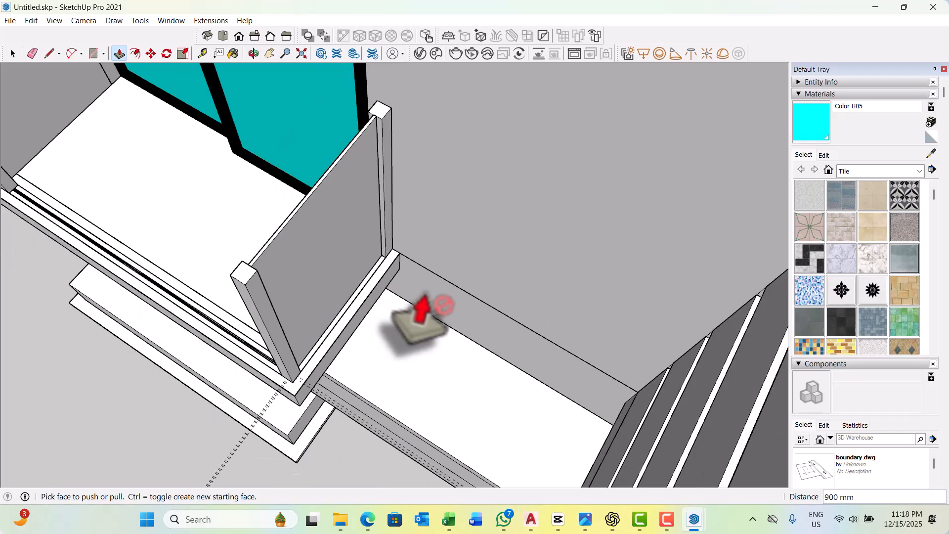
scroll(265, 329, up, 5)
scroll(285, 356, up, 2)
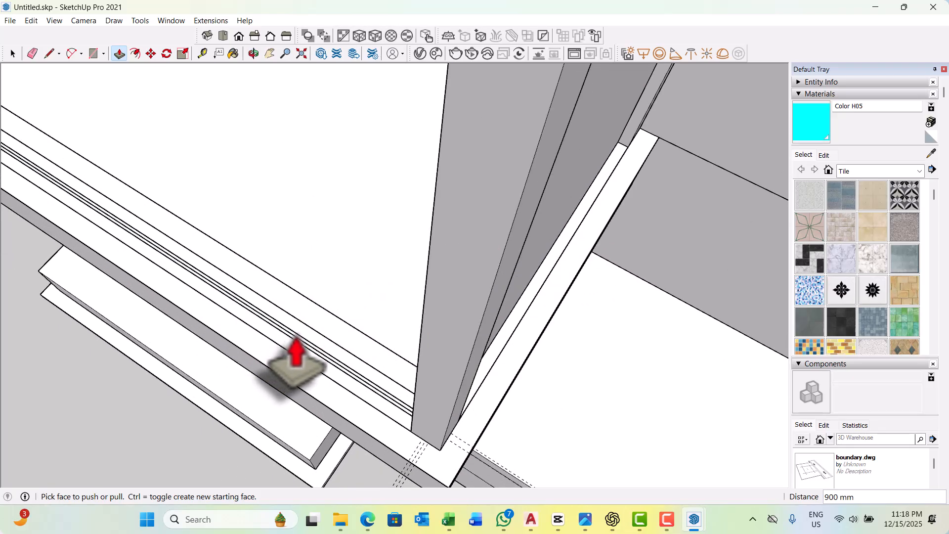
scroll(297, 356, up, 3)
click(300, 361)
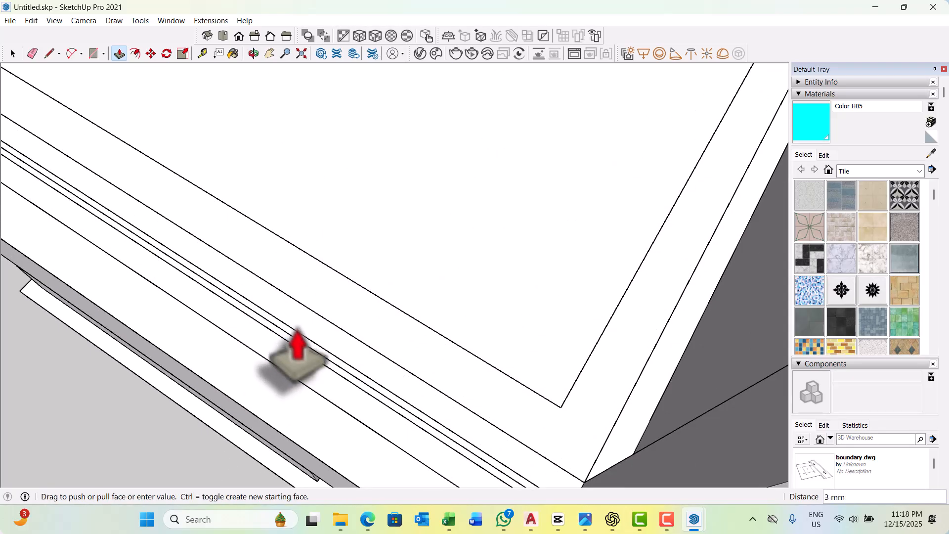
scroll(303, 307, down, 4)
scroll(351, 254, up, 3)
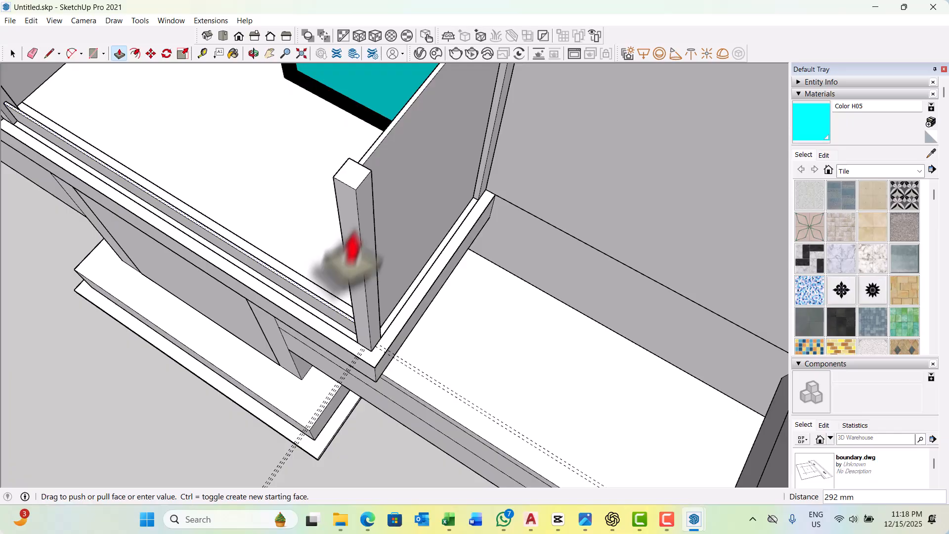
click(358, 195)
Select the front and side infill panels of the balcony railing and group them.
key(space)
scroll(394, 326, down, 4)
middle_drag(402, 351, 307, 250)
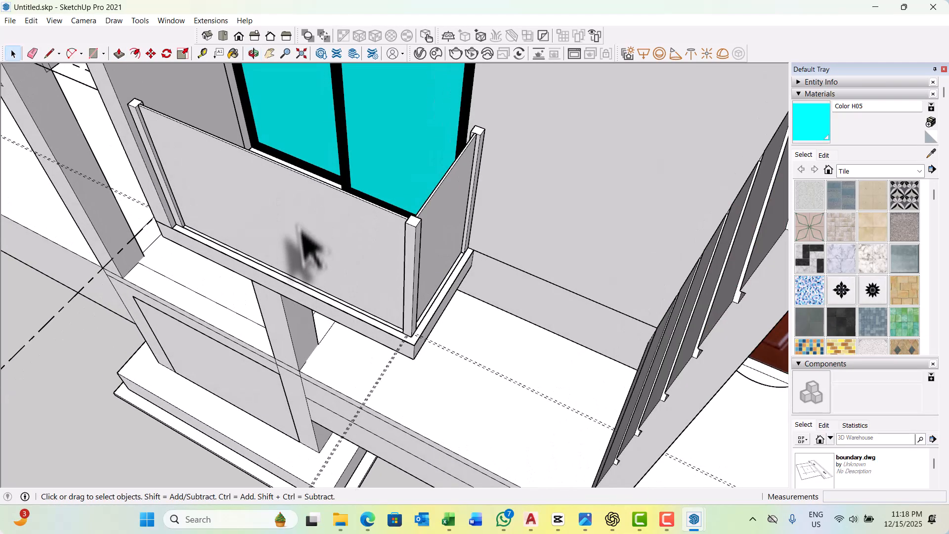
click(300, 226)
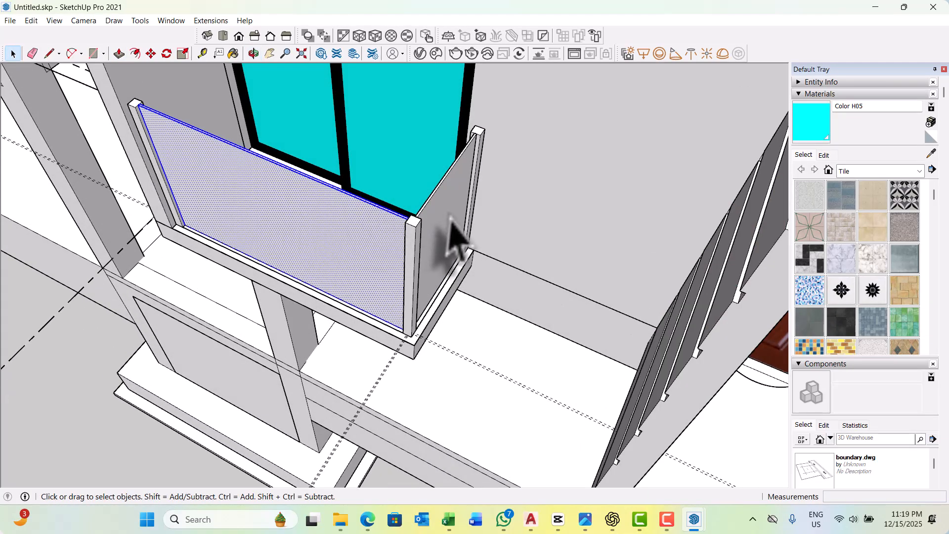
right_click(344, 225)
click(401, 327)
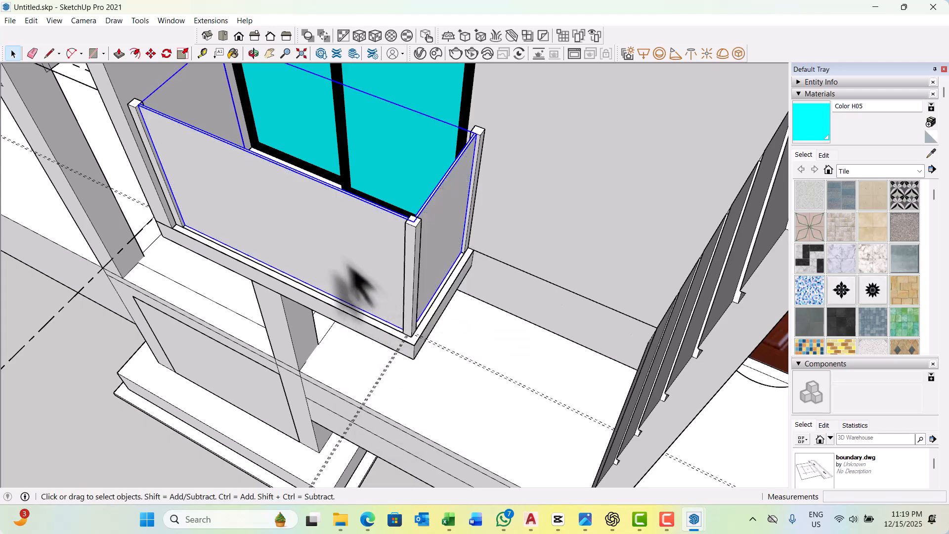
Make a component from the grouped infill panels, keeping the default definition name and settings.
right_click(321, 219)
click(368, 327)
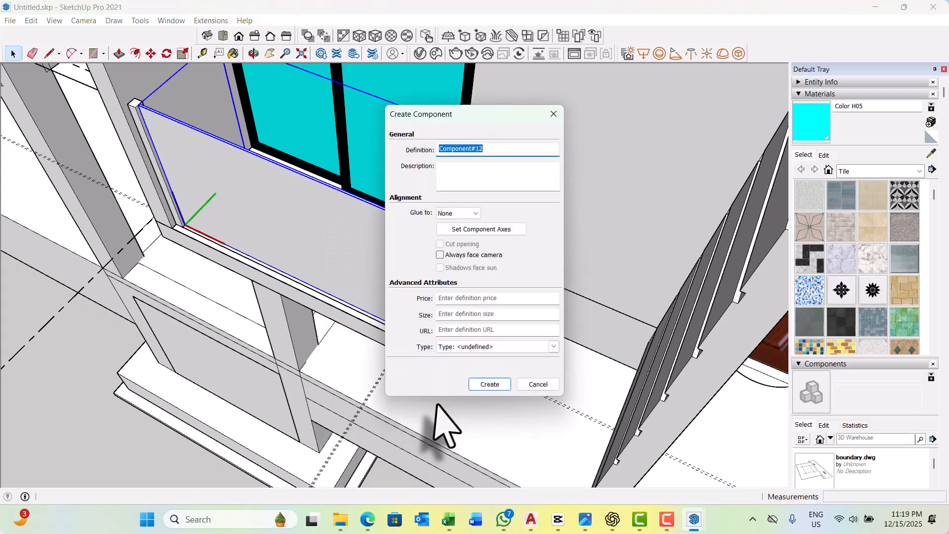
click(490, 385)
Group the infill panel component together with the three railing posts.
scroll(418, 260, up, 2)
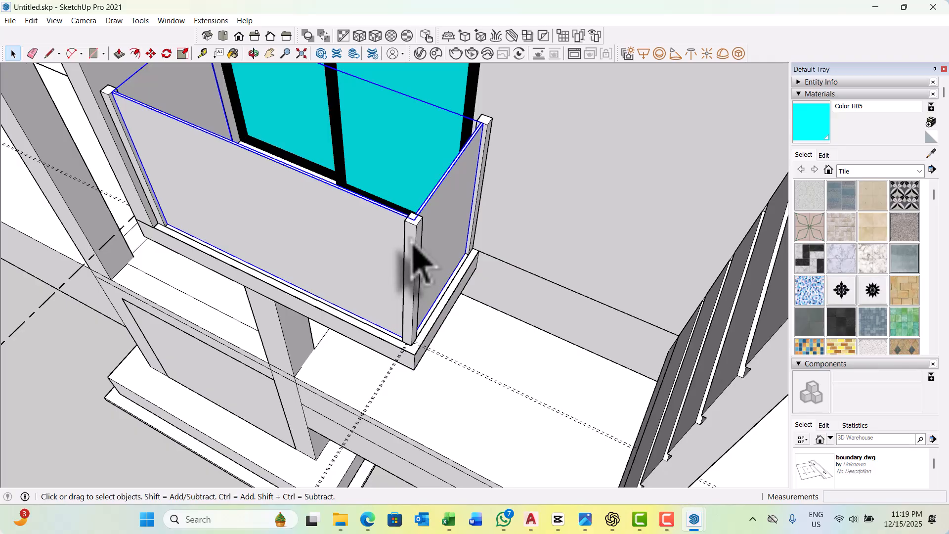
ctrl+click(488, 142)
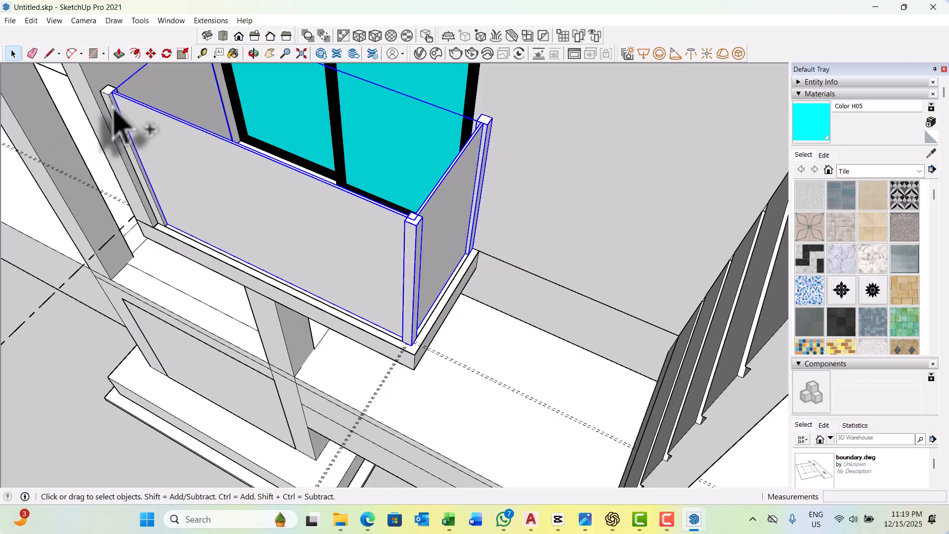
right_click(128, 115)
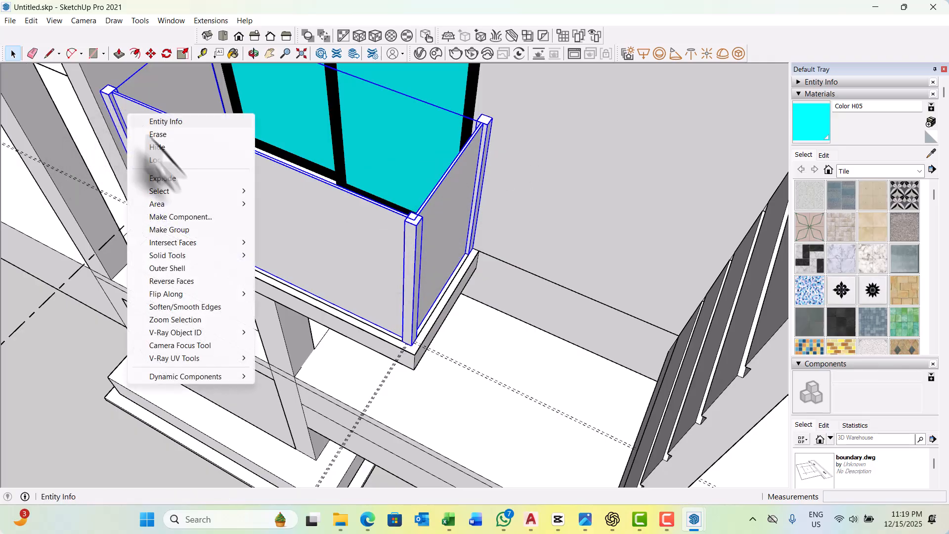
click(186, 231)
Move the railing group 75 mm straight up along the blue axis above the balcony slab.
middle_drag(186, 230, 313, 364)
middle_drag(127, 388, 275, 297)
scroll(280, 296, up, 3)
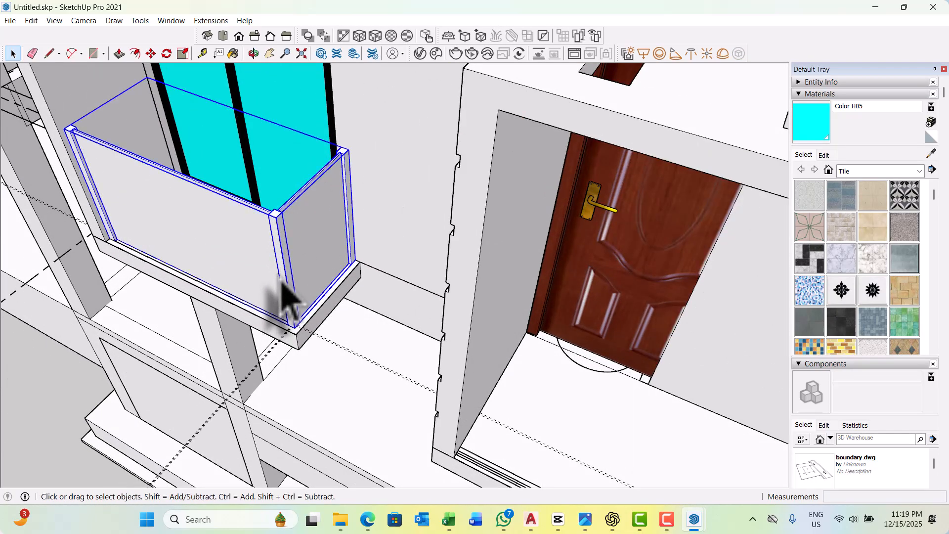
key(m)
scroll(292, 336, up, 5)
scroll(299, 292, up, 2)
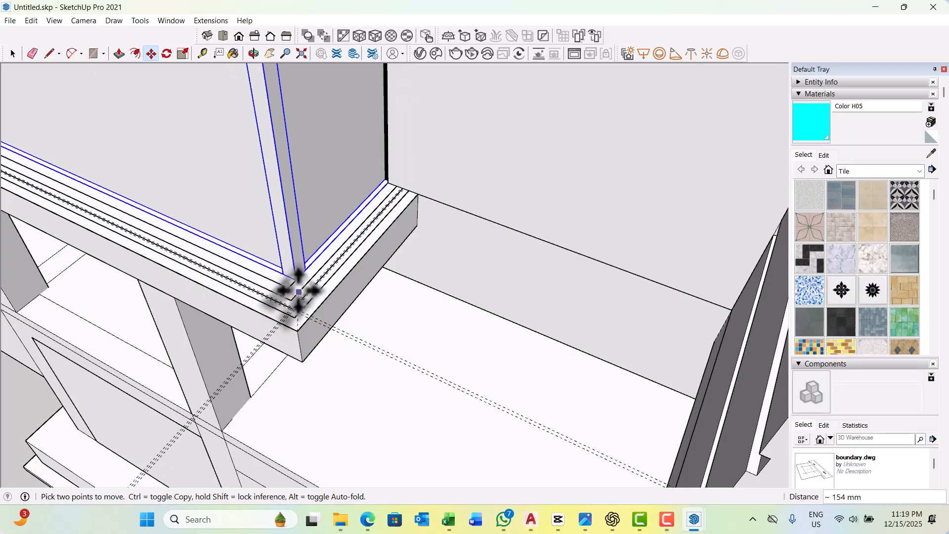
drag(299, 291, 287, 271)
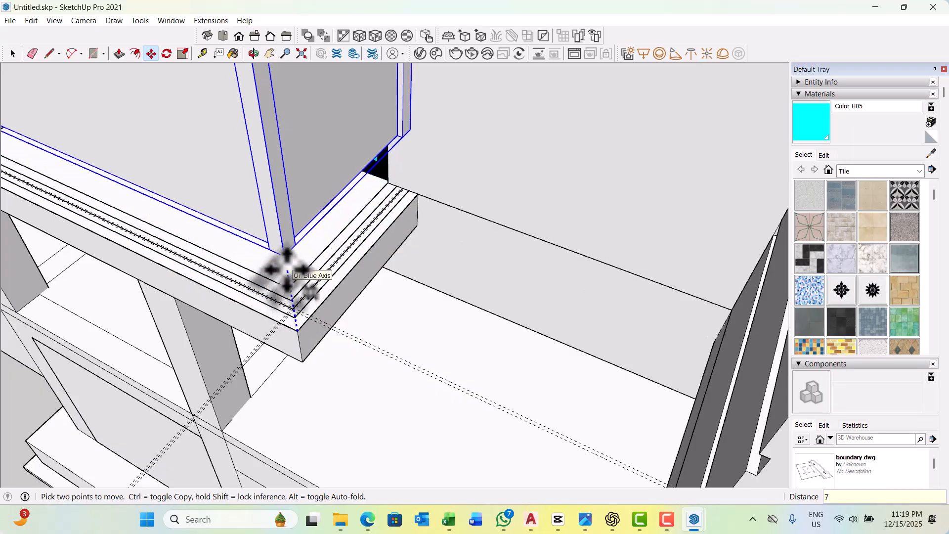
drag(287, 270, 292, 276)
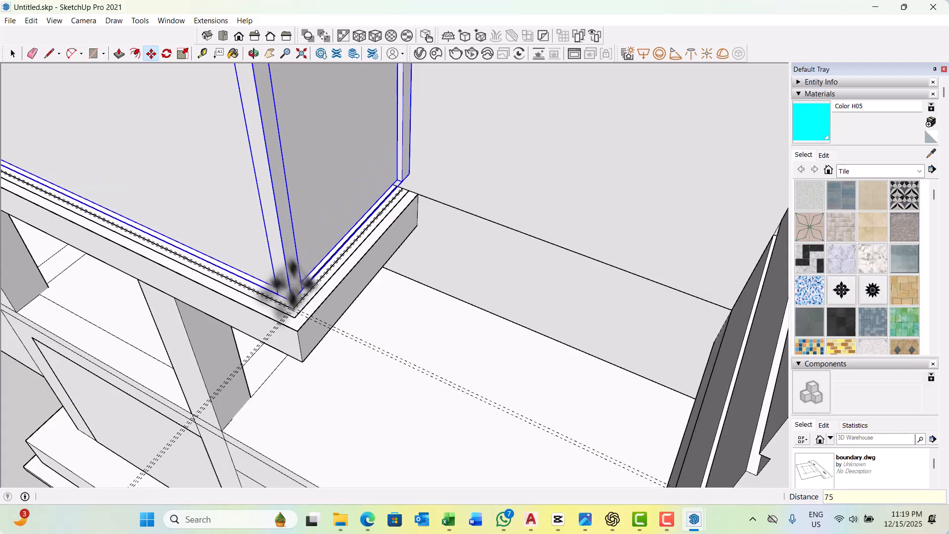
scroll(312, 335, down, 3)
Delete the guide lines running along the balcony slab's front and side edges.
key(space)
scroll(282, 324, up, 2)
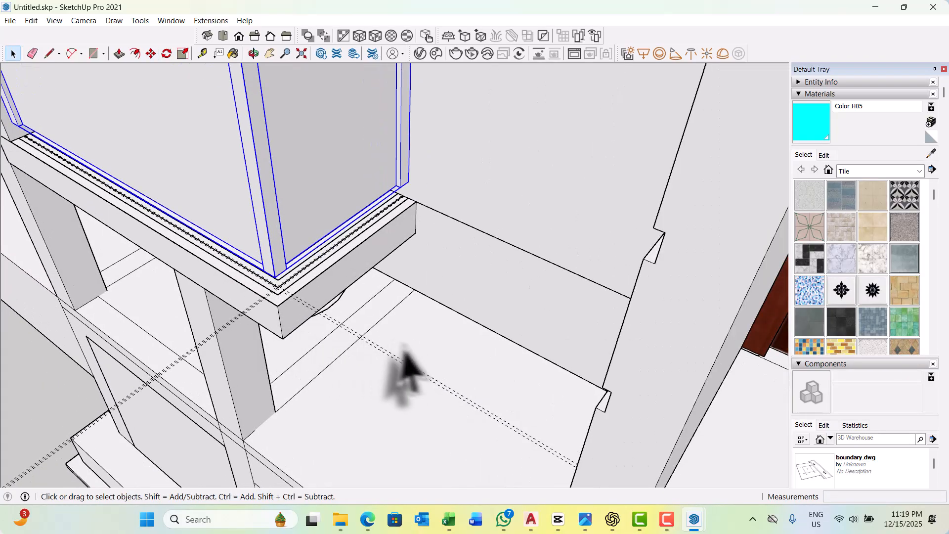
drag(395, 382, 393, 368)
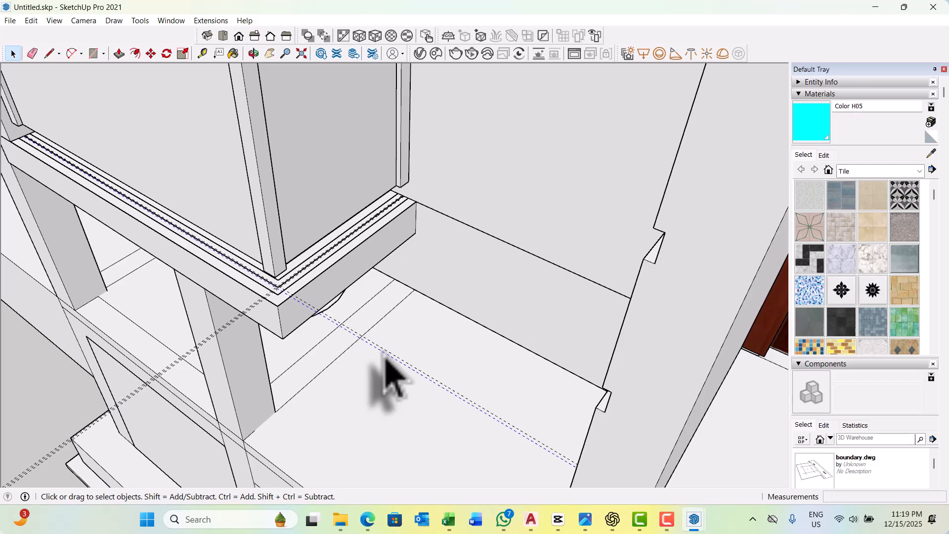
key(Delete)
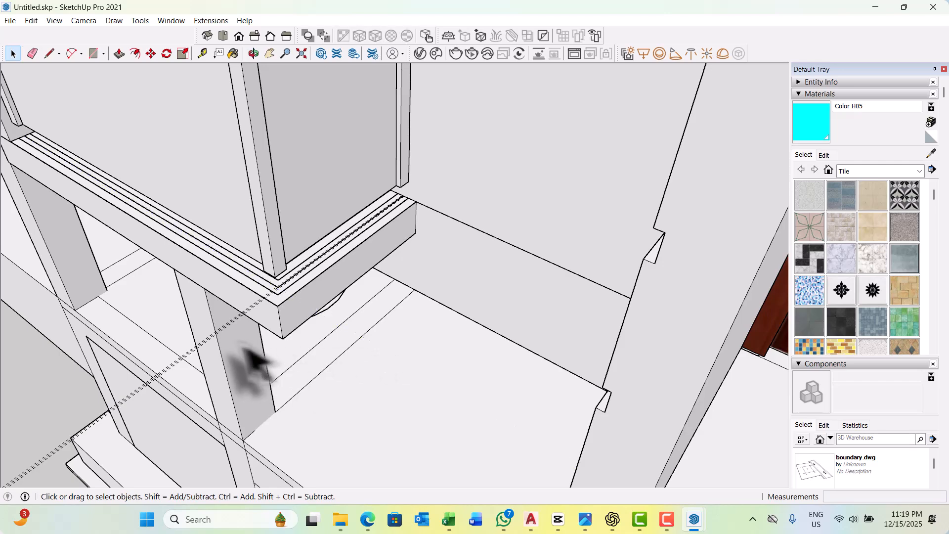
scroll(229, 334, up, 4)
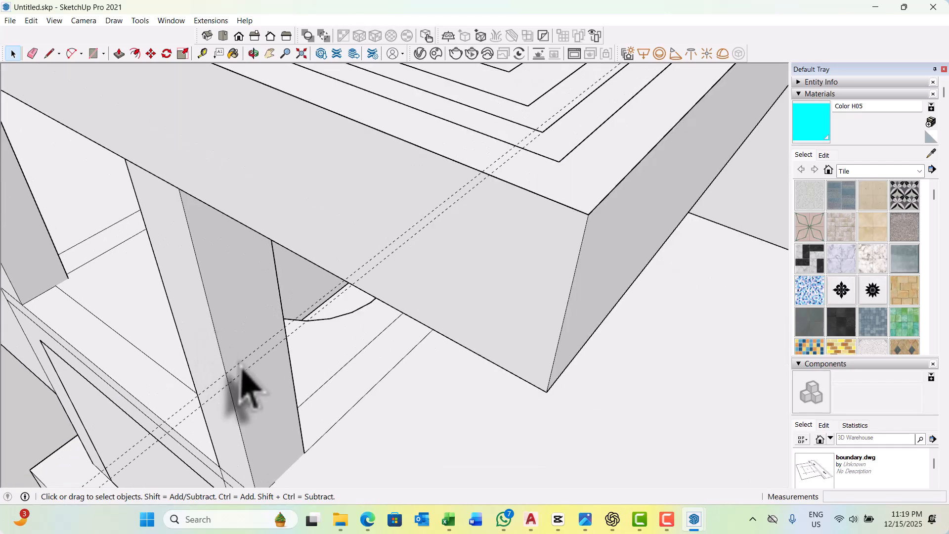
scroll(252, 388, down, 5)
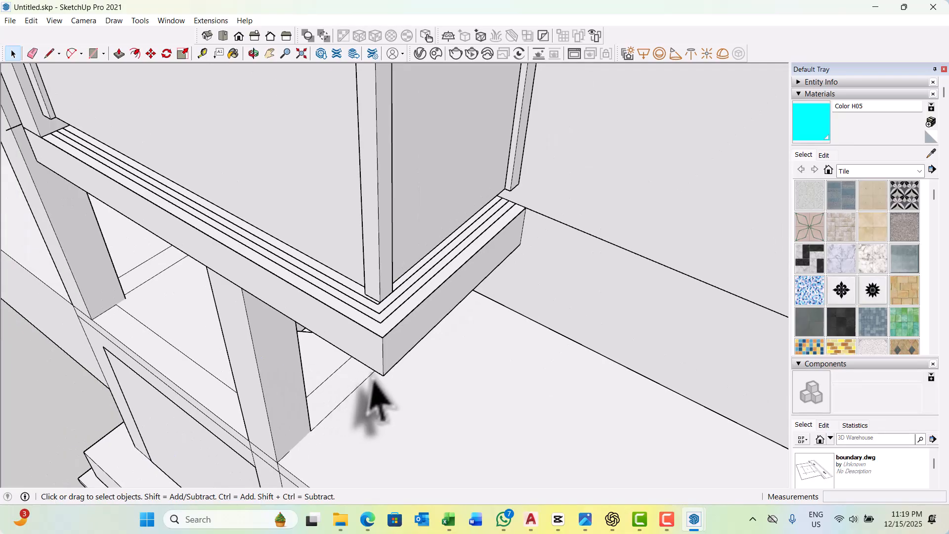
Draw a 1625 by 125 mm rectangle on top of the small balcony slab along its front edge.
middle_drag(371, 392, 295, 316)
scroll(212, 222, up, 6)
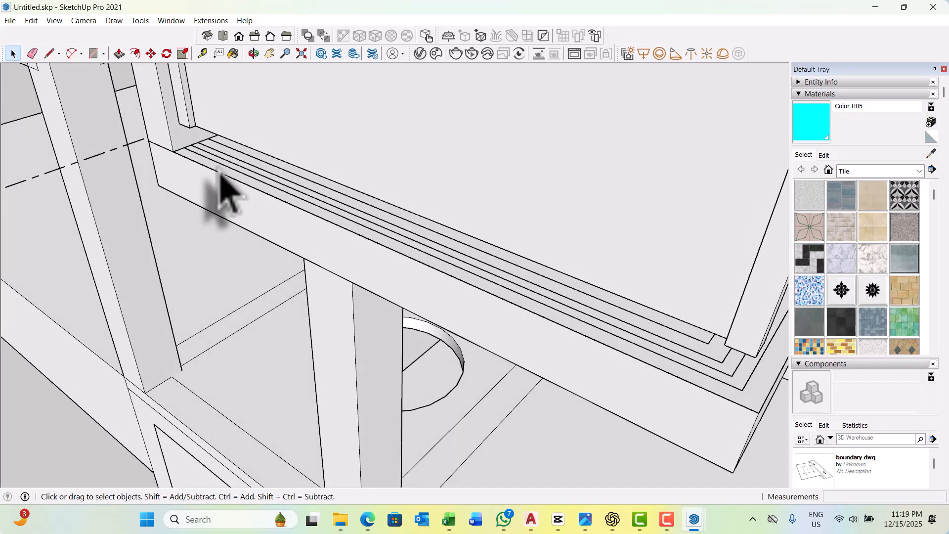
key(r)
scroll(210, 152, up, 2)
click(208, 137)
scroll(207, 151, down, 3)
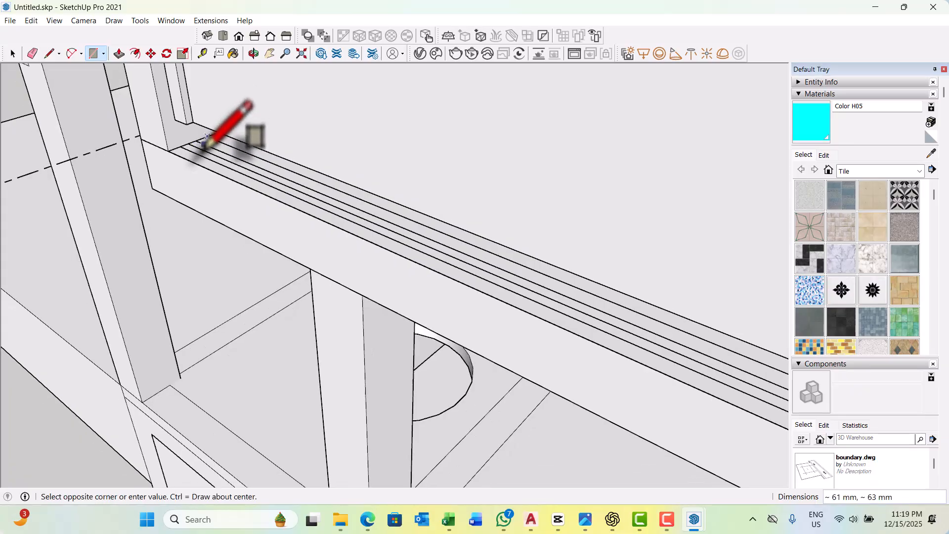
scroll(504, 292, up, 1)
click(537, 308)
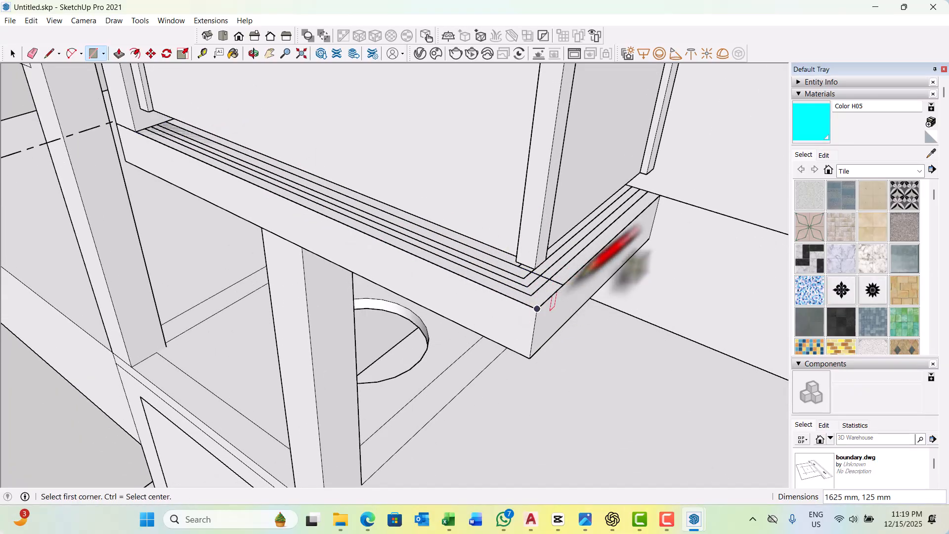
Draw a 600 by 125 mm rectangle along the slab's side edge and delete the line separating it from the front strip.
scroll(631, 212, up, 1)
middle_drag(635, 223, 596, 191)
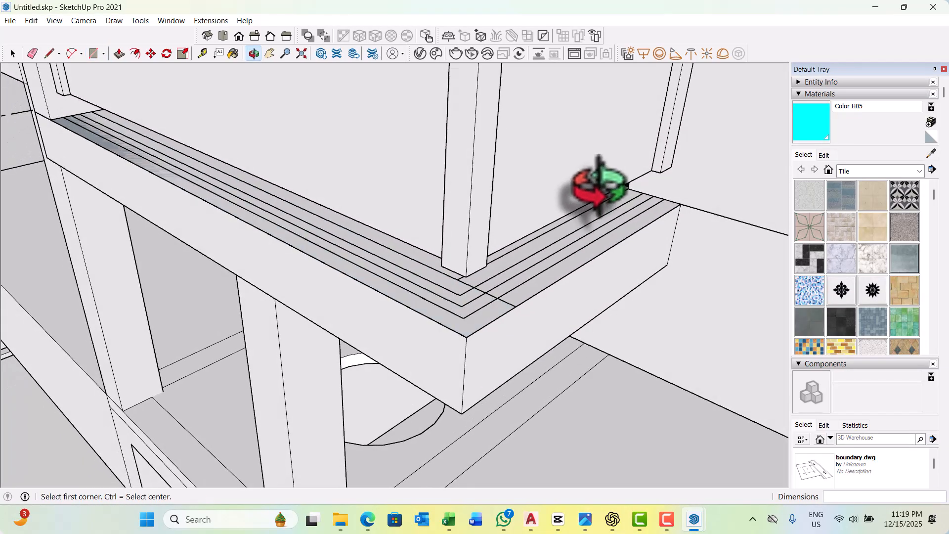
click(628, 189)
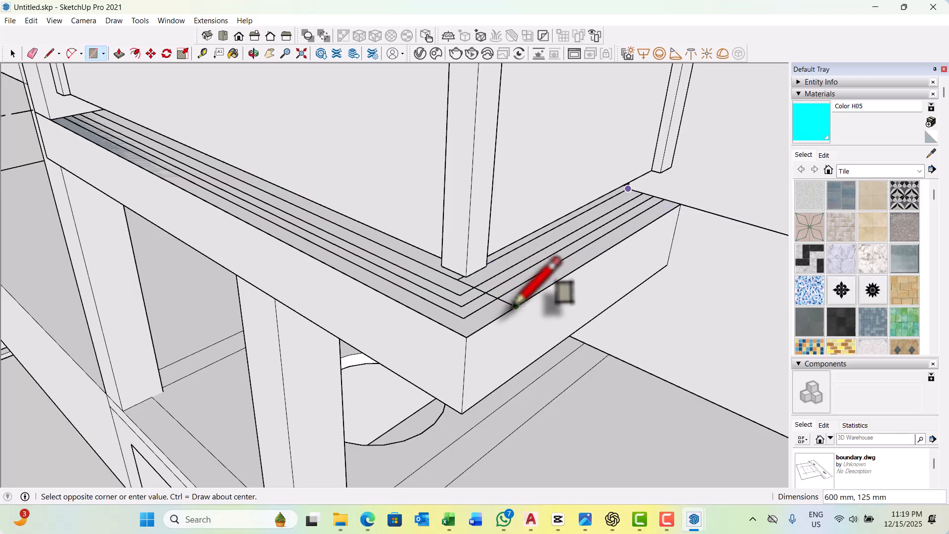
click(515, 306)
key(space)
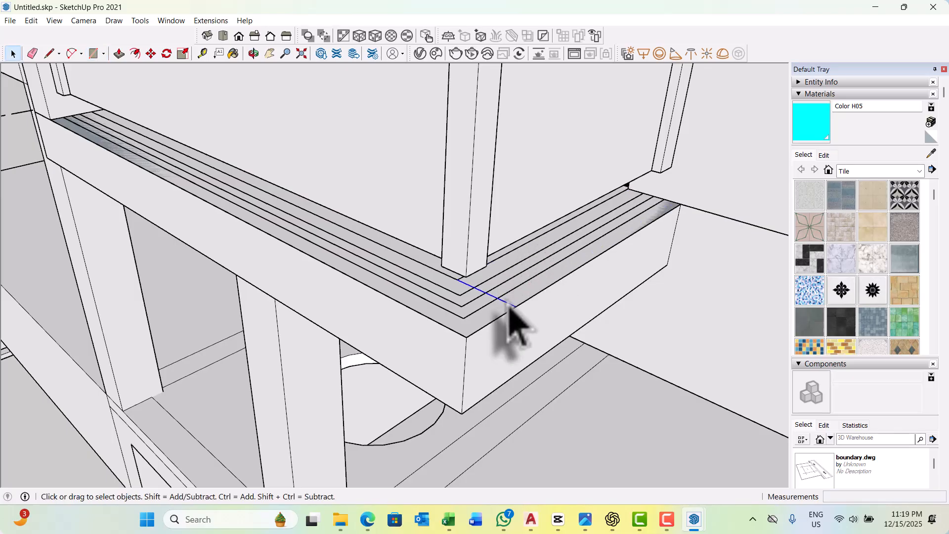
Extrude the L-shaped strip on the balcony slab upward to the base of the railing posts.
key(p)
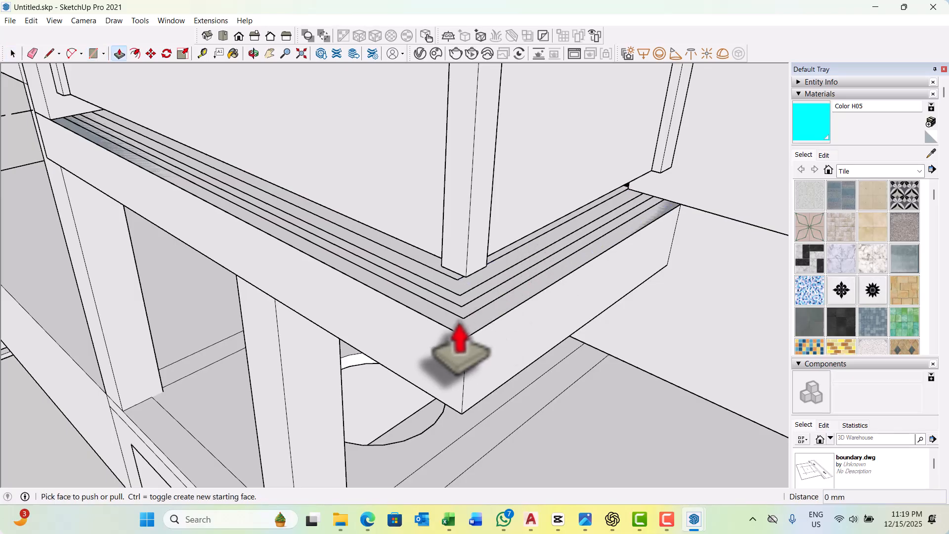
click(461, 336)
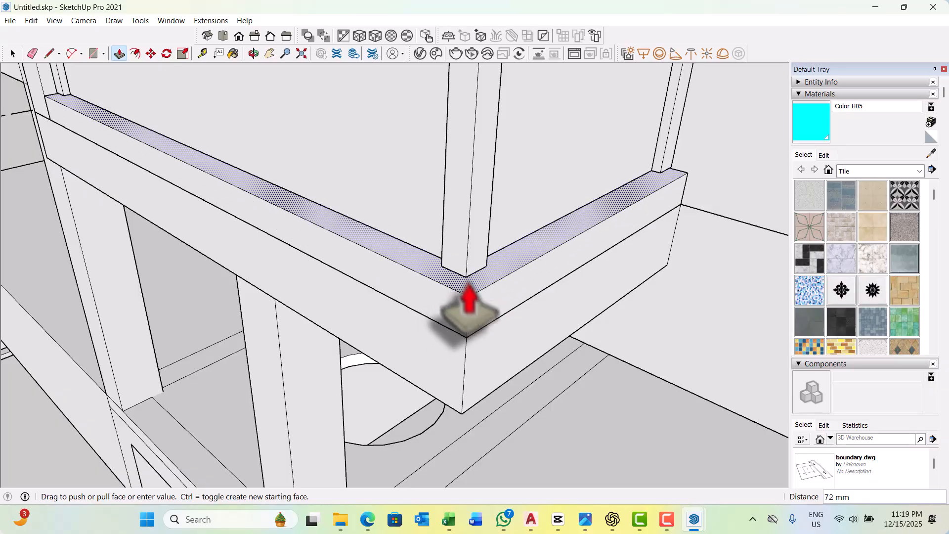
click(466, 277)
key(space)
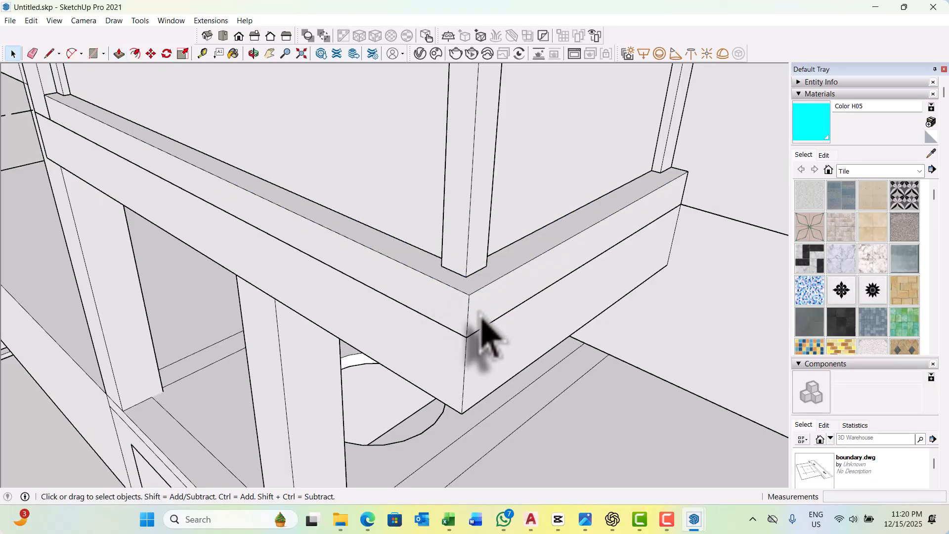
Group the extruded L-shaped curb and make it a component with the default definition name and settings.
double_click(475, 298)
right_click(476, 299)
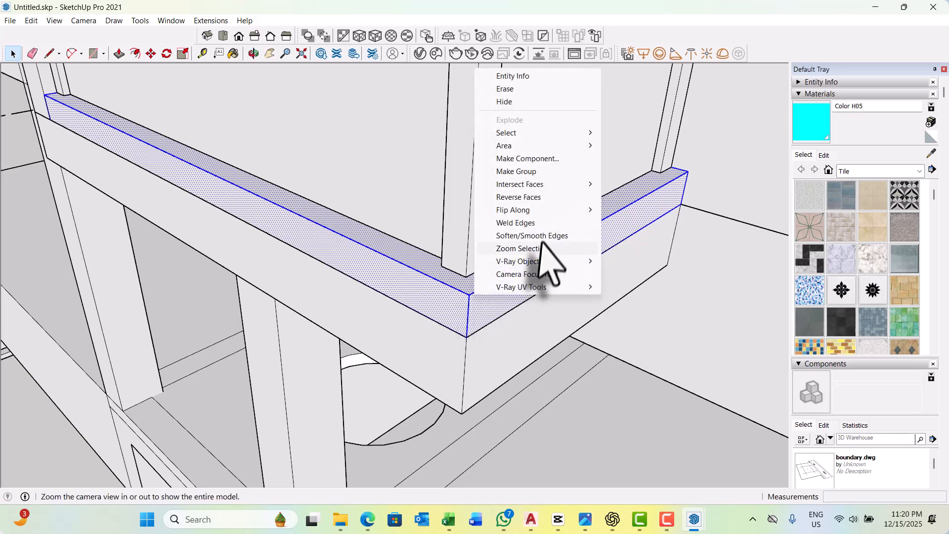
click(530, 173)
right_click(503, 306)
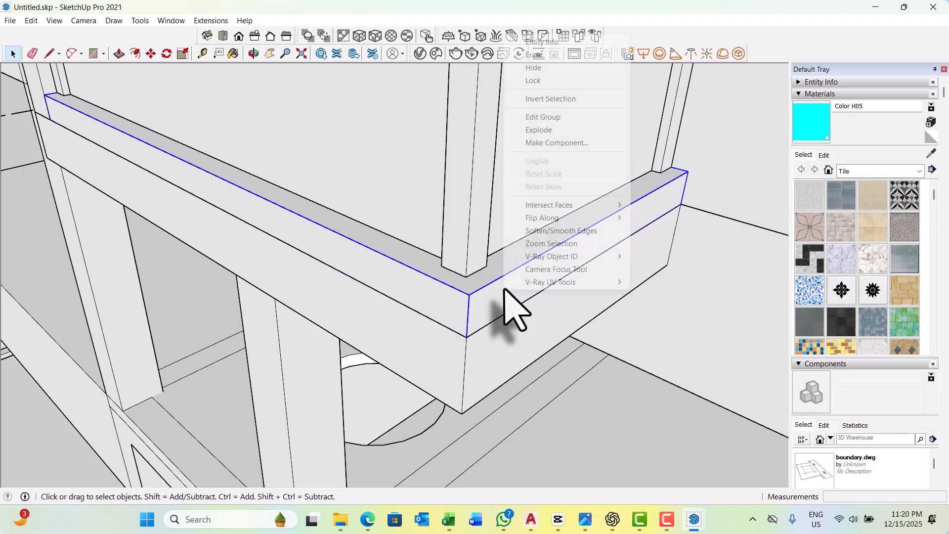
click(538, 143)
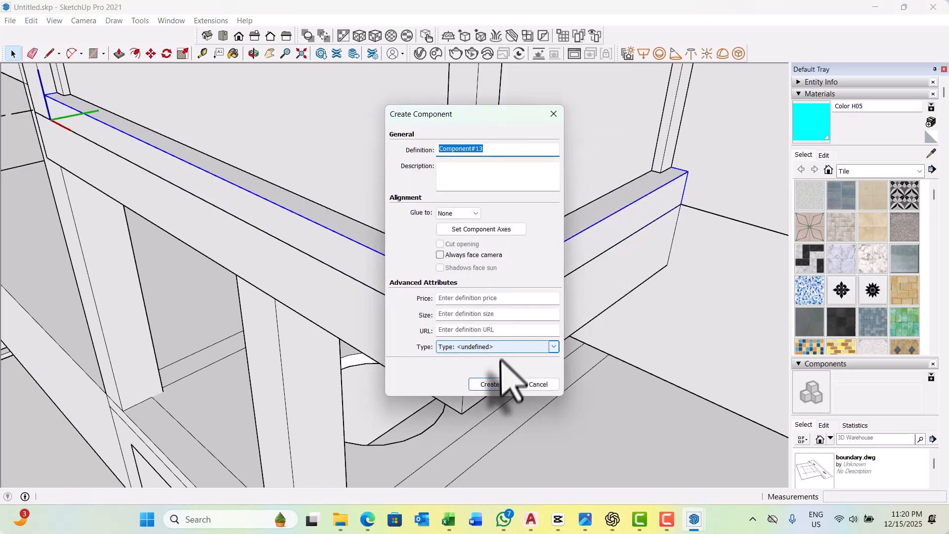
click(490, 383)
scroll(494, 384, down, 5)
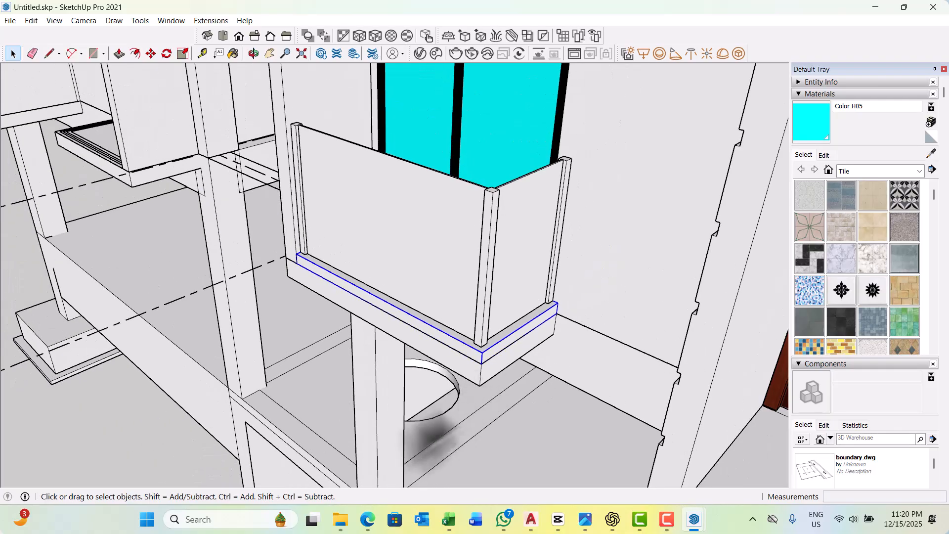
click(159, 447)
Open the railing's infill panel component for editing and lower the front panel's top face by 50 mm.
middle_drag(242, 444, 364, 335)
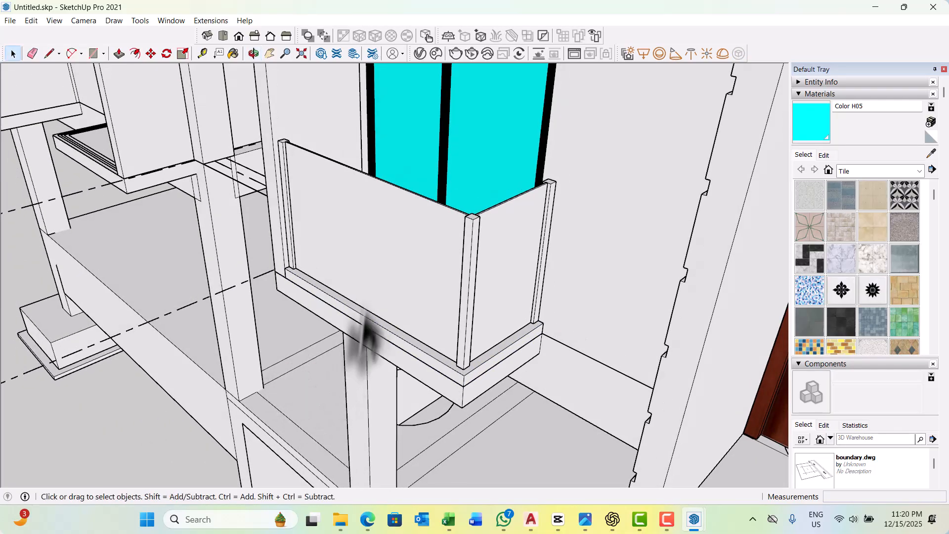
scroll(341, 207, up, 2)
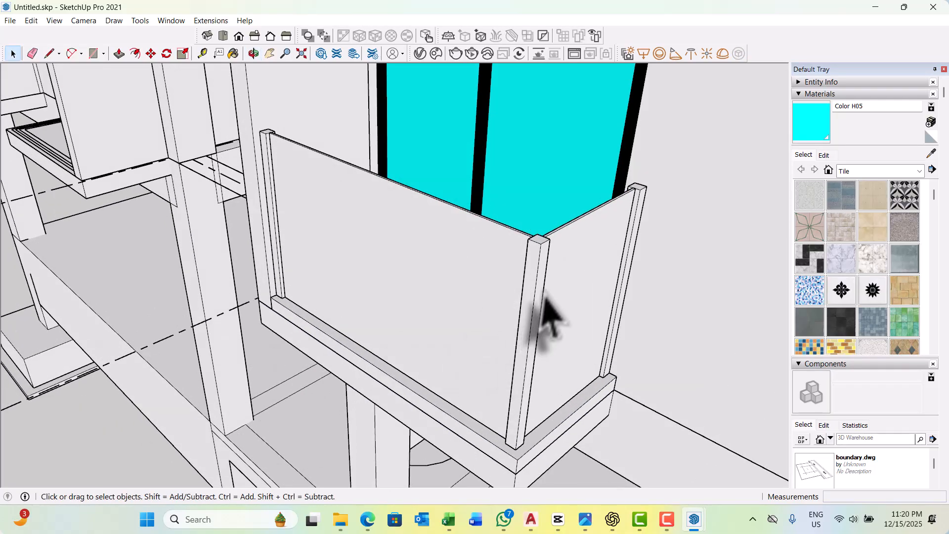
scroll(499, 322, up, 1)
scroll(328, 163, up, 3)
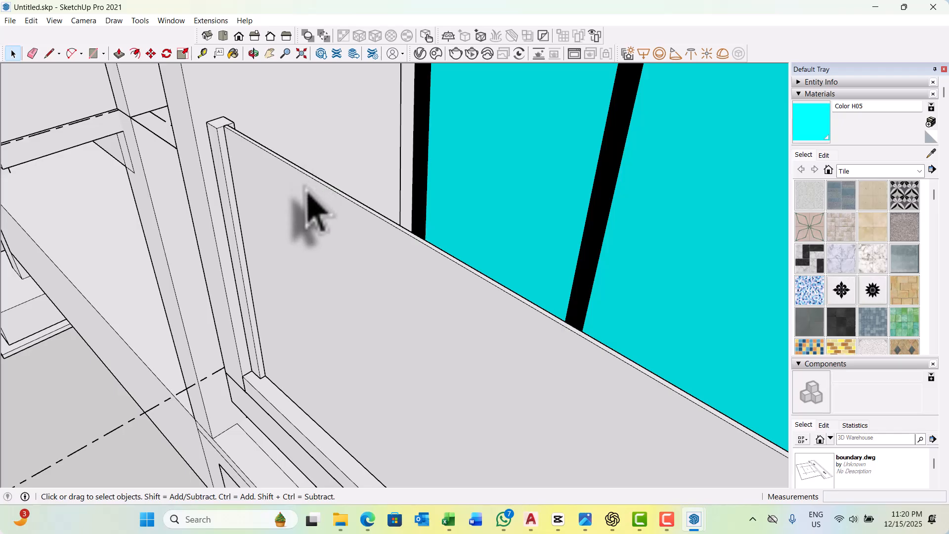
scroll(307, 198, down, 2)
click(282, 206)
scroll(328, 227, up, 3)
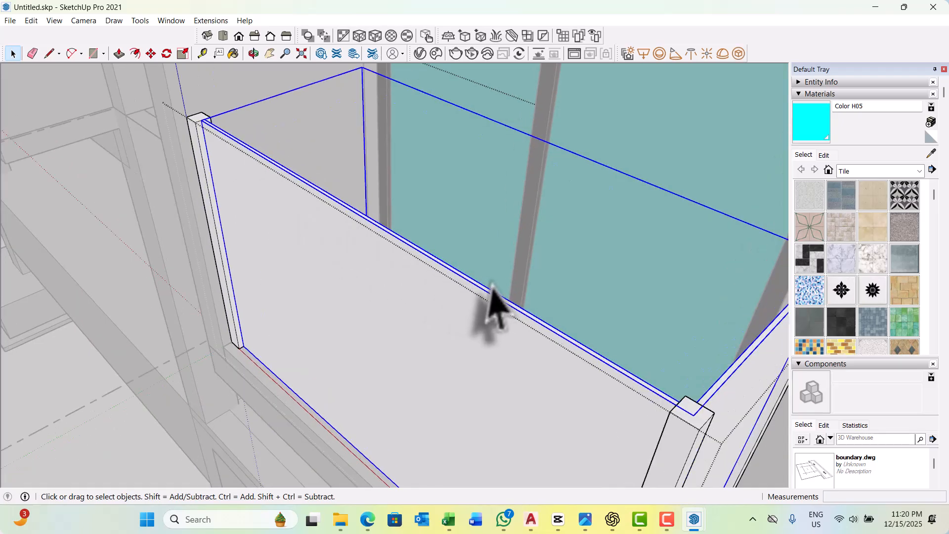
scroll(491, 286, down, 3)
scroll(488, 350, up, 3)
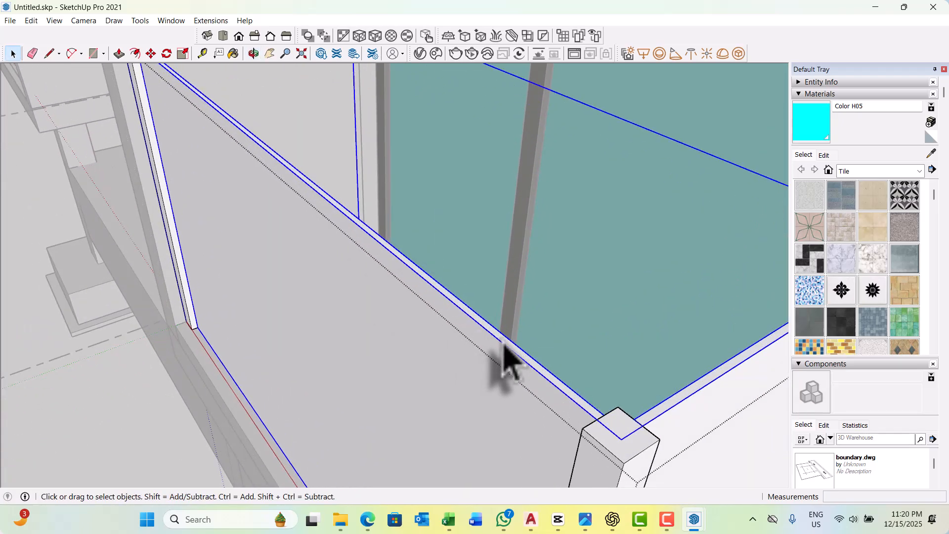
double_click(503, 342)
key(p)
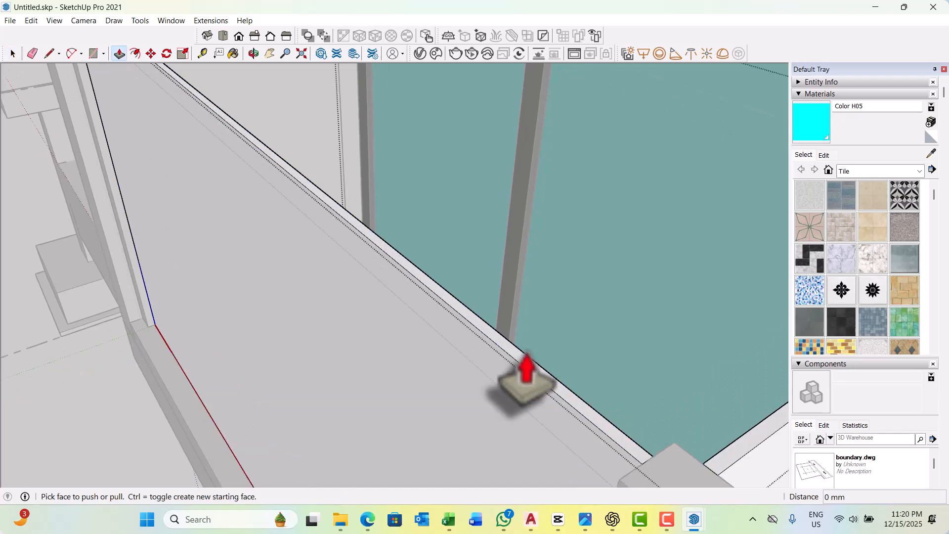
click(519, 381)
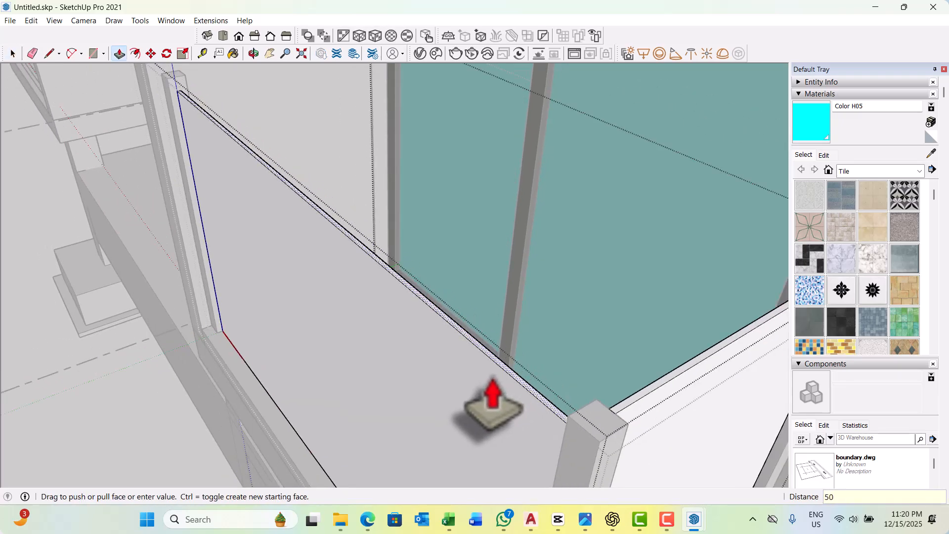
key(Return)
Lower the side infill panel's top face to match the height of the front panel.
scroll(341, 272, down, 3)
scroll(532, 333, up, 3)
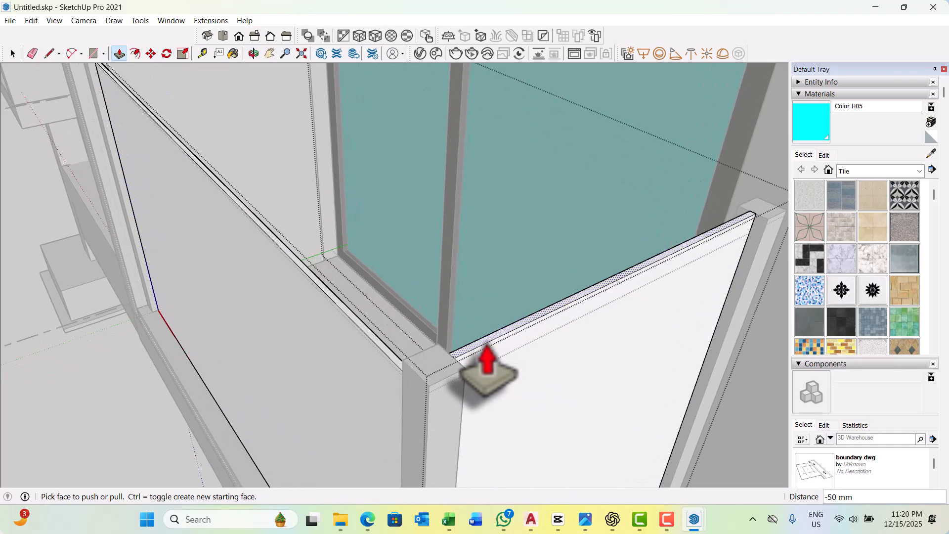
click(457, 347)
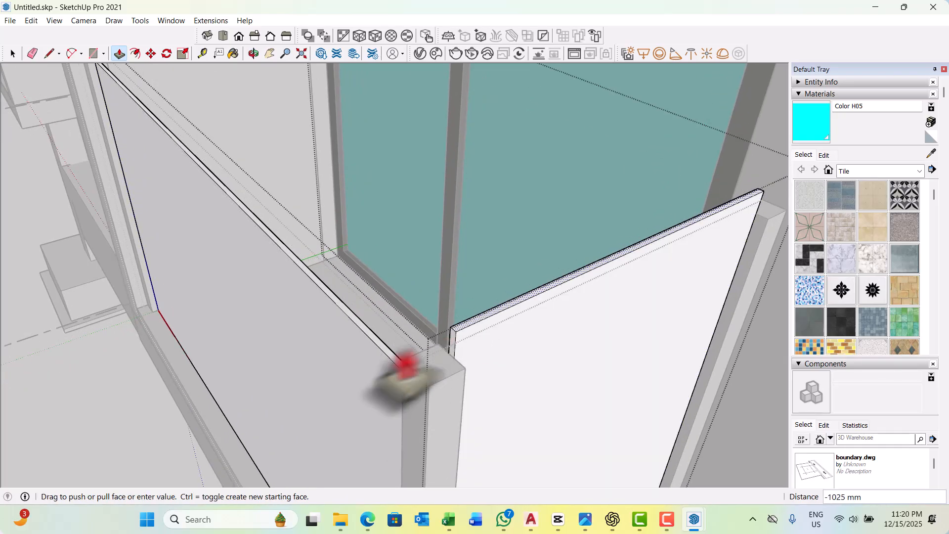
click(387, 353)
scroll(473, 374, down, 3)
key(space)
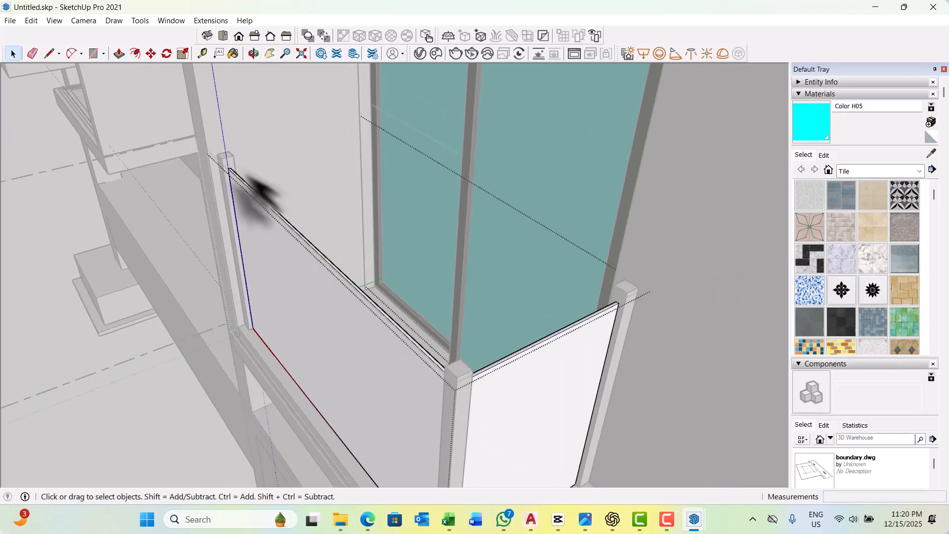
Draw a circle of 10 mm radius on the end post's inner face, above the front panel's top edge.
scroll(211, 161, up, 2)
scroll(218, 181, up, 5)
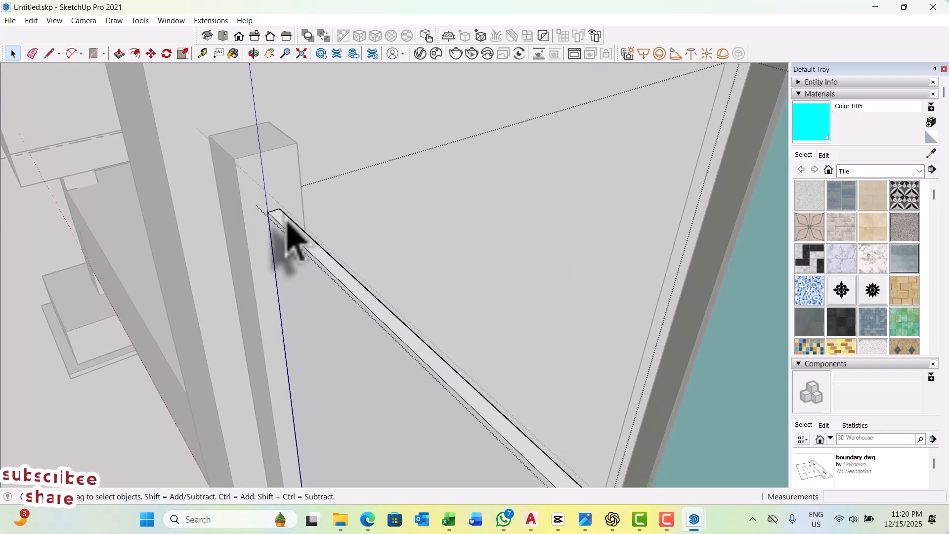
key(c)
scroll(277, 188, up, 1)
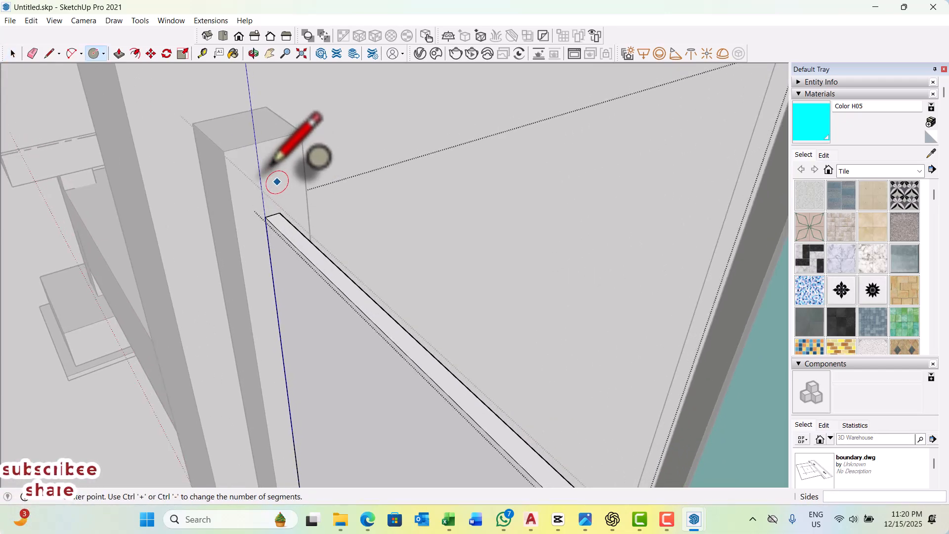
click(264, 141)
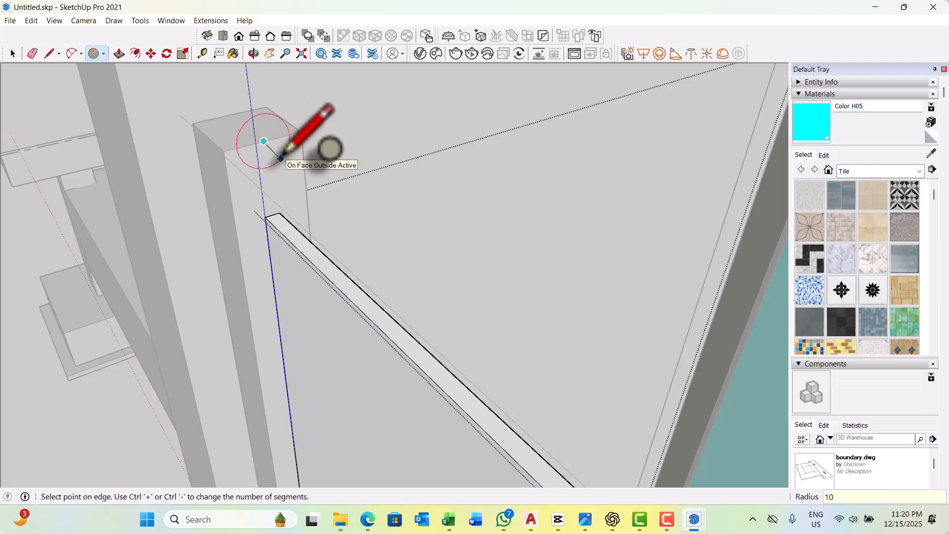
text(10)
key(Return)
scroll(275, 184, up, 2)
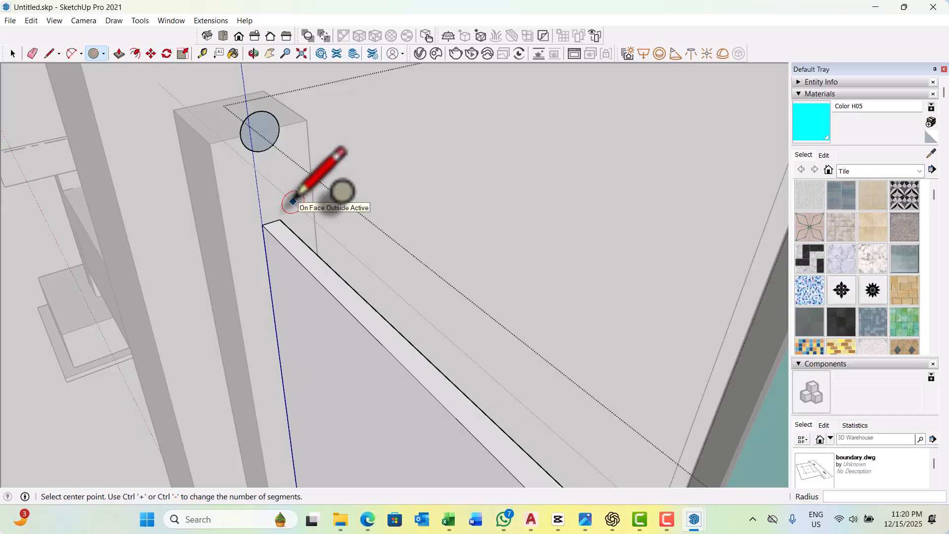
Move the circle about 40 mm down so it rests on the end of the front panel's top face.
key(m)
scroll(276, 197, up, 2)
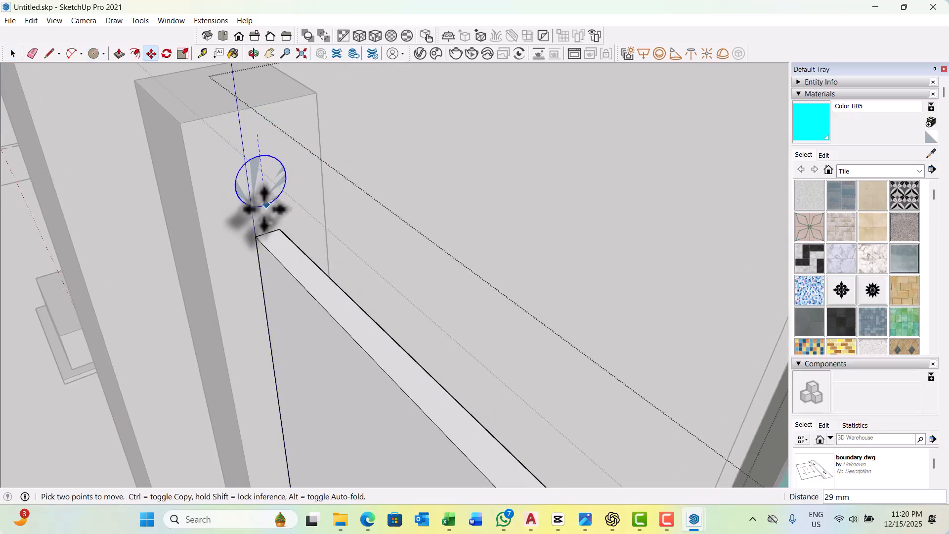
scroll(269, 232, up, 3)
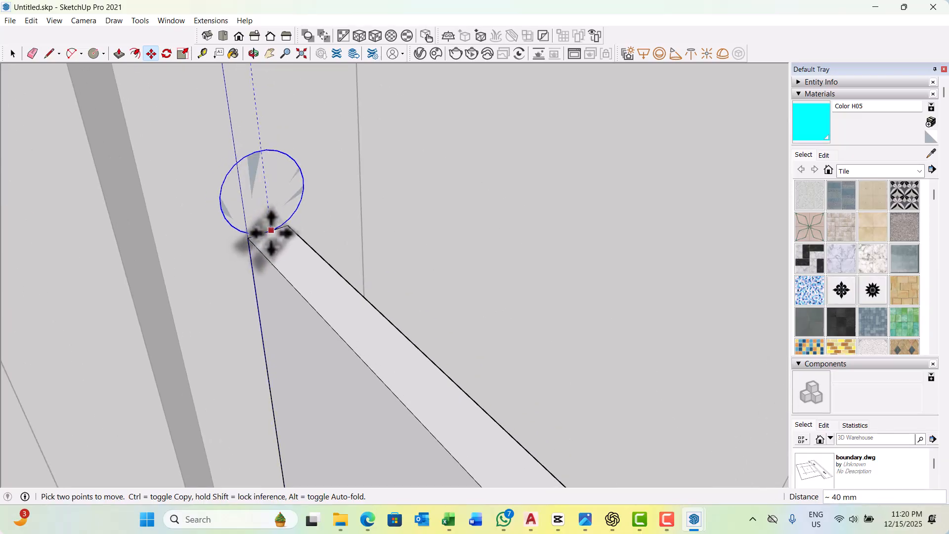
scroll(272, 230, up, 1)
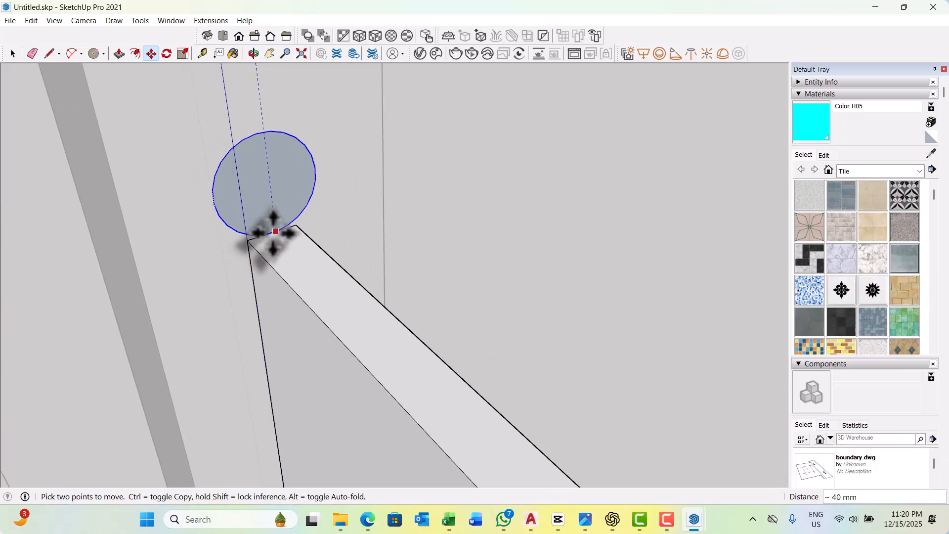
click(236, 208)
scroll(208, 158, up, 5)
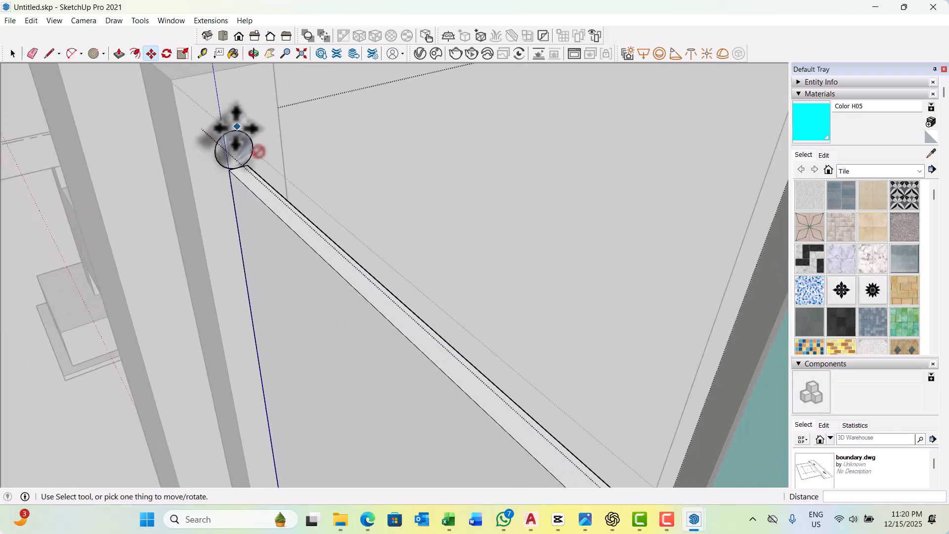
Extrude the circle along the front panel's top edge from the end post to the corner post.
scroll(227, 151, down, 4)
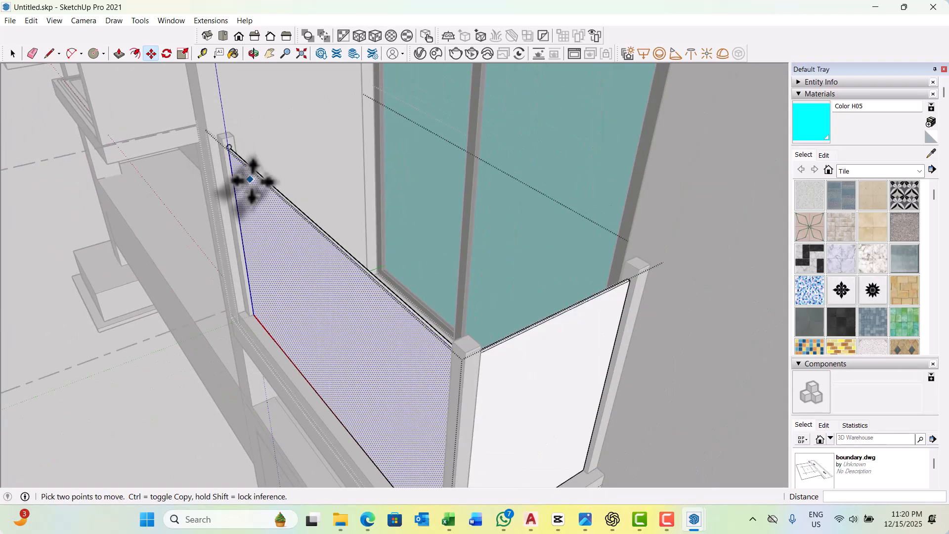
scroll(248, 153, up, 4)
scroll(240, 151, up, 2)
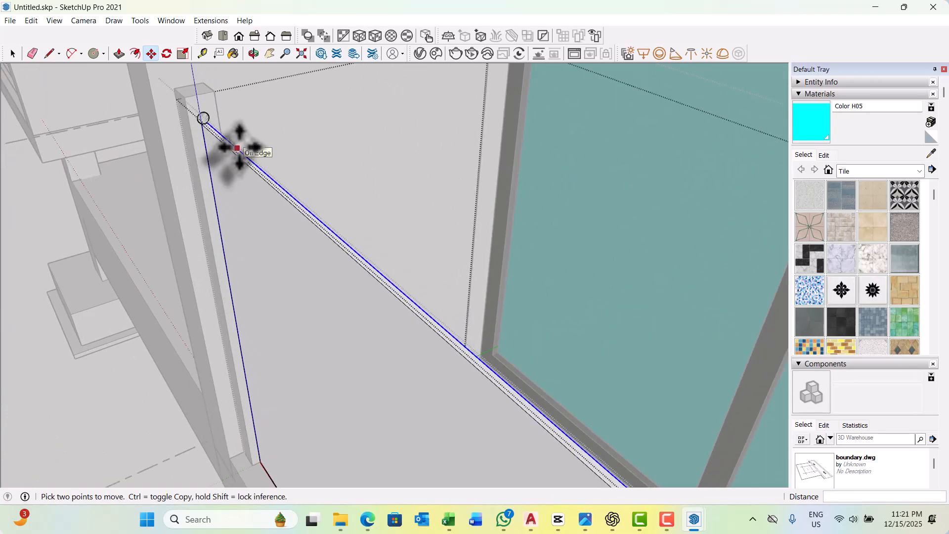
key(p)
scroll(232, 148, up, 3)
click(202, 124)
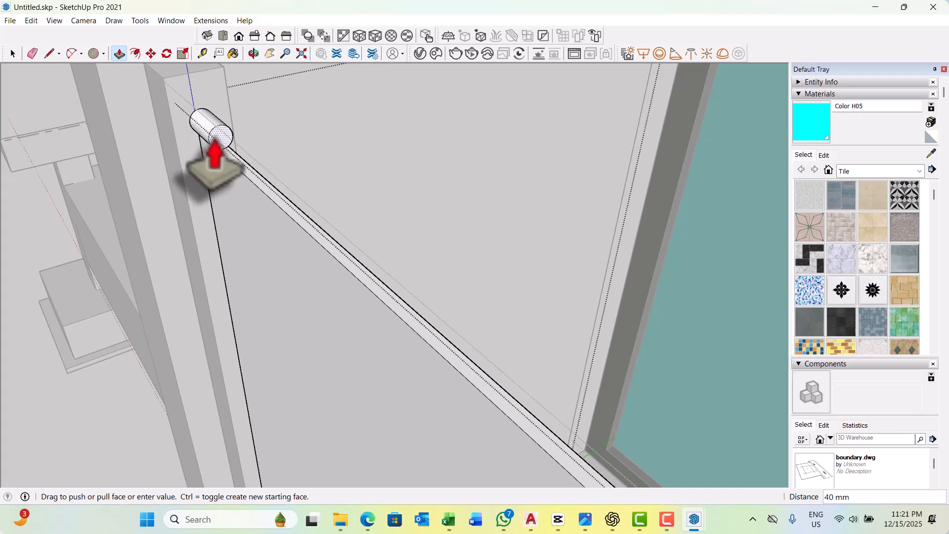
scroll(218, 134, down, 8)
scroll(385, 267, up, 1)
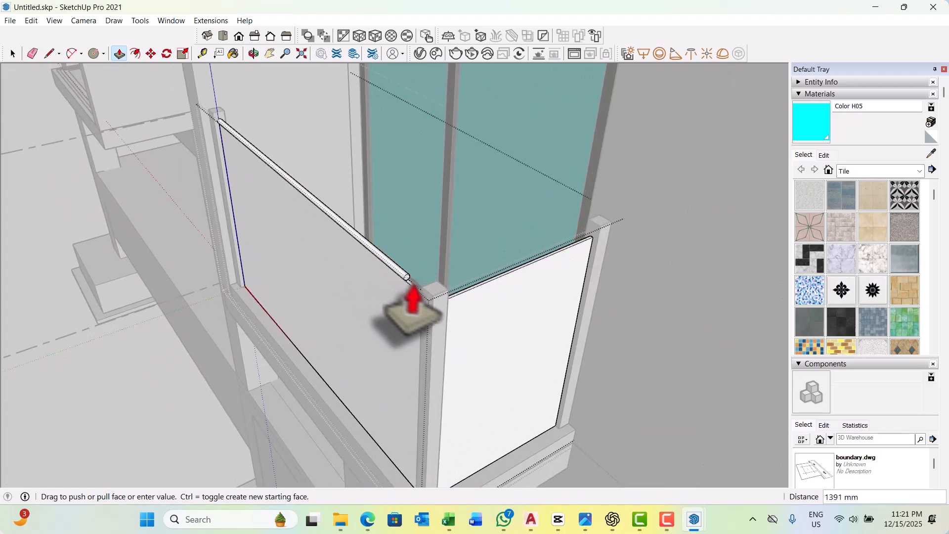
scroll(414, 290, up, 1)
click(447, 284)
key(space)
scroll(410, 311, down, 1)
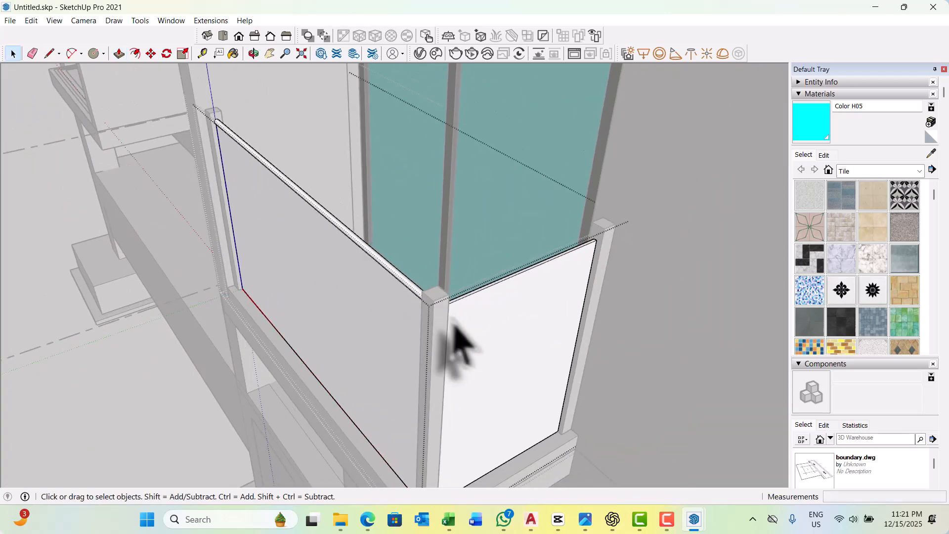
key(Escape)
Undo the round handrail, its circle profile and the lowering of the side panel's top.
middle_drag(452, 309, 396, 243)
scroll(396, 242, down, 3)
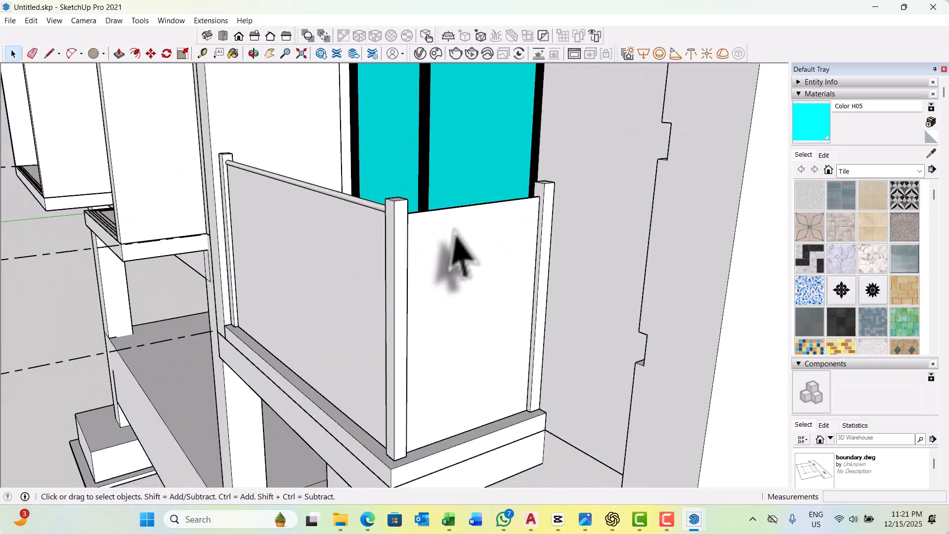
middle_drag(451, 231, 446, 262)
scroll(279, 161, up, 2)
scroll(289, 188, up, 1)
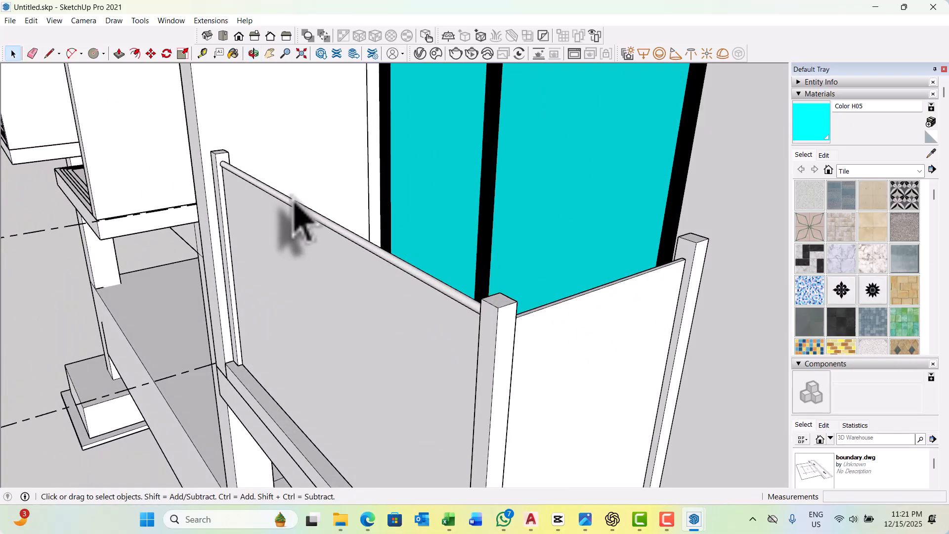
double_click(294, 202)
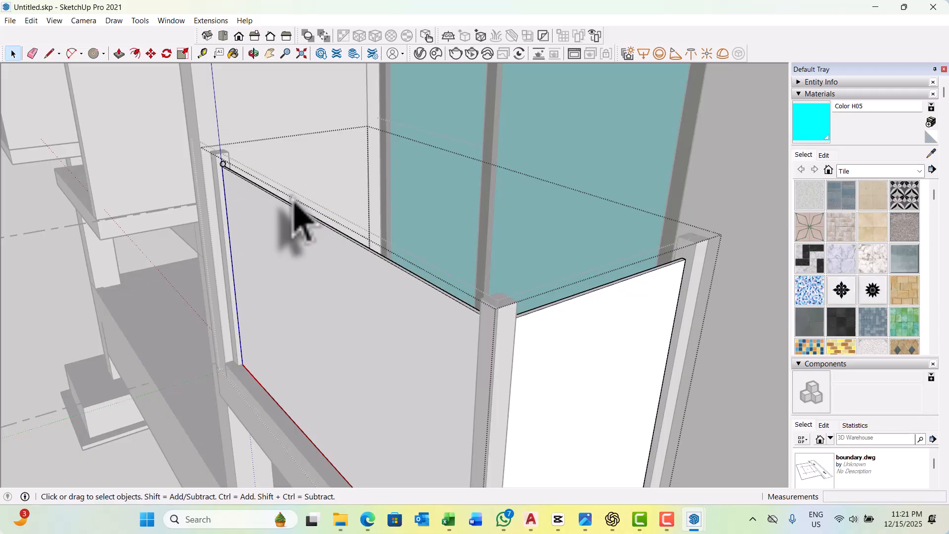
scroll(222, 180, up, 5)
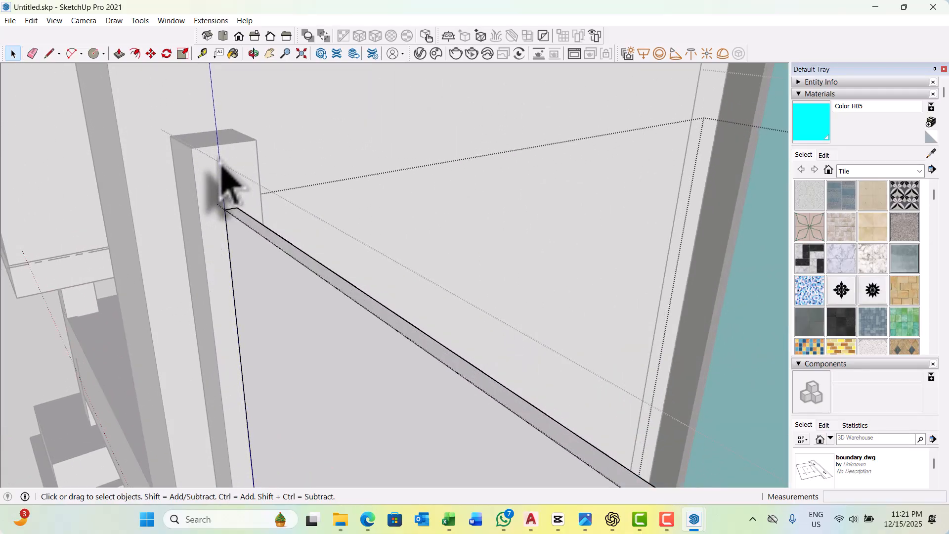
click(269, 195)
click(269, 195)
double_click(224, 162)
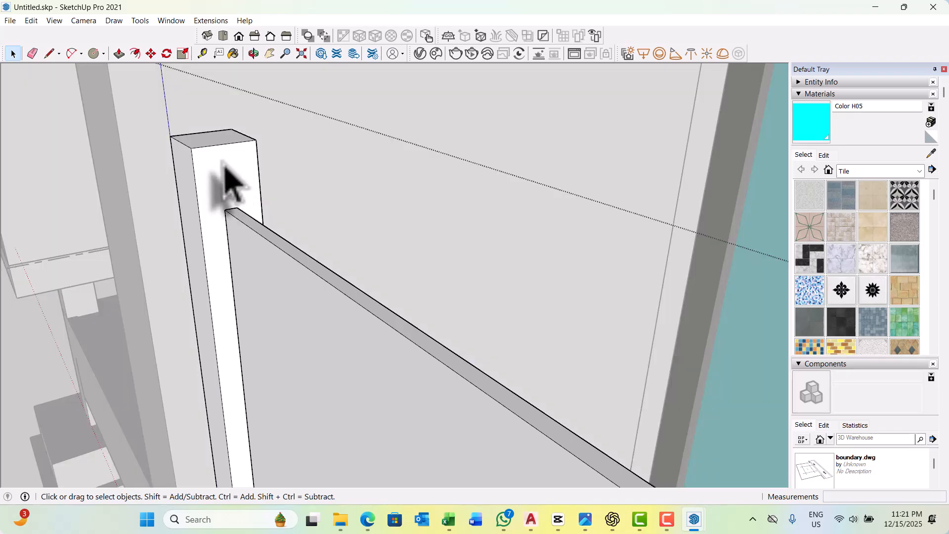
double_click(220, 160)
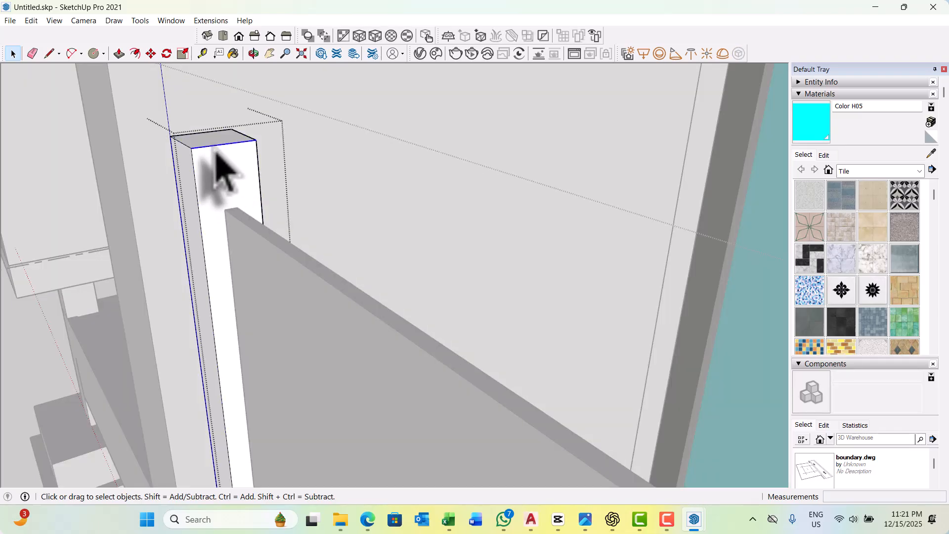
scroll(207, 152, down, 2)
scroll(238, 163, down, 3)
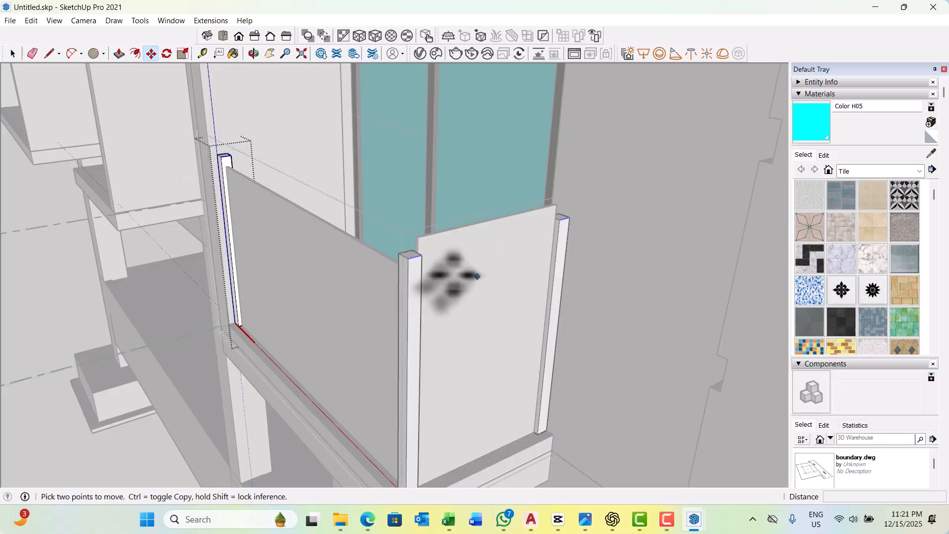
key(space)
scroll(230, 186, up, 5)
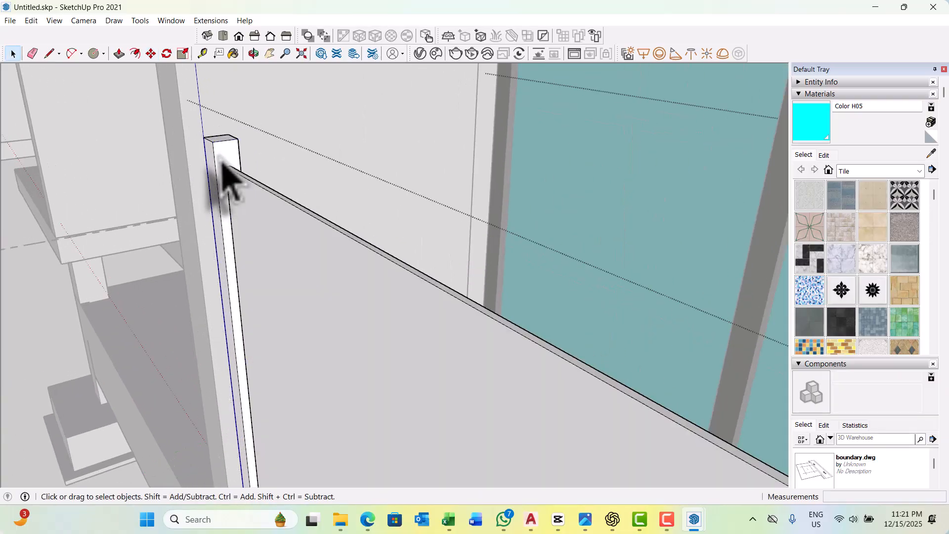
key(Escape)
middle_drag(220, 157, 233, 172)
scroll(234, 173, down, 4)
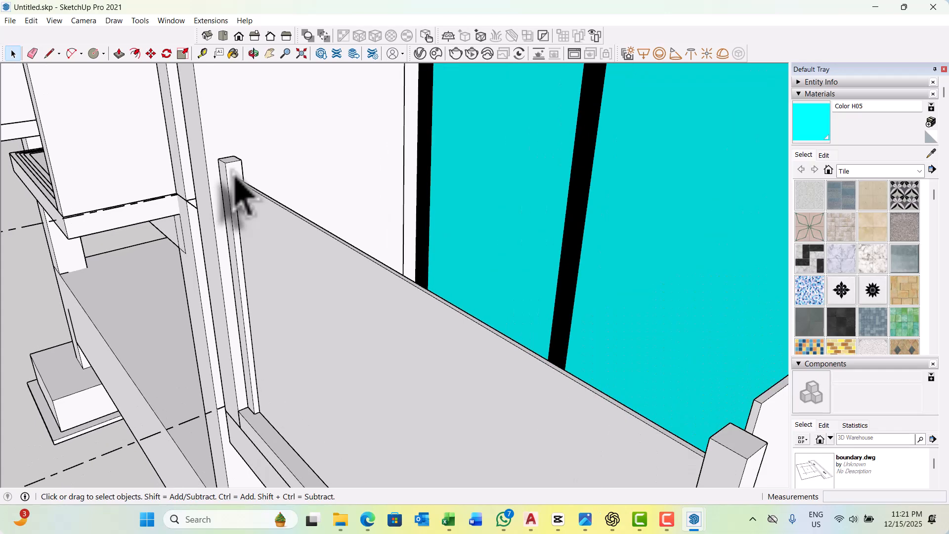
scroll(236, 184, up, 2)
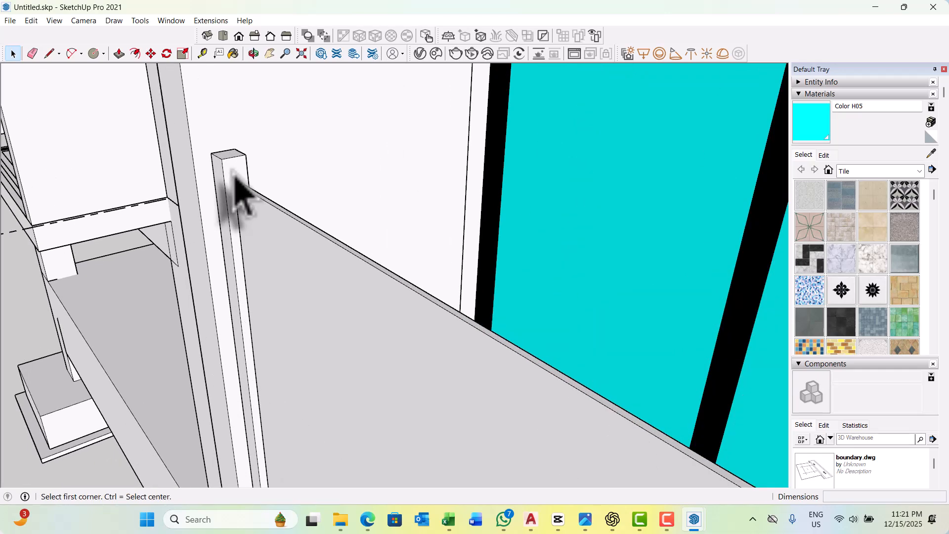
key(r)
scroll(236, 168, up, 1)
click(218, 156)
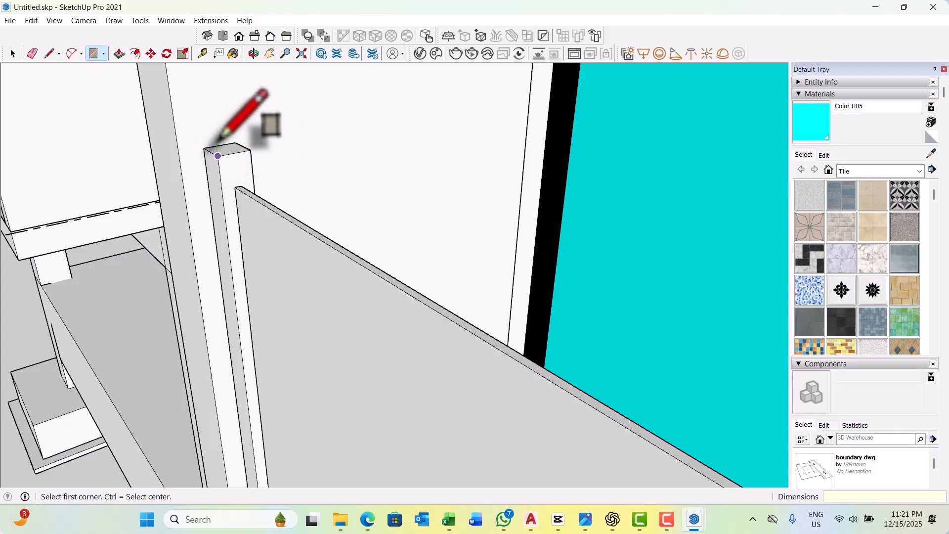
scroll(238, 161, up, 2)
key(space)
Open the end post component for editing and lower its top face by 50 mm.
scroll(217, 156, up, 1)
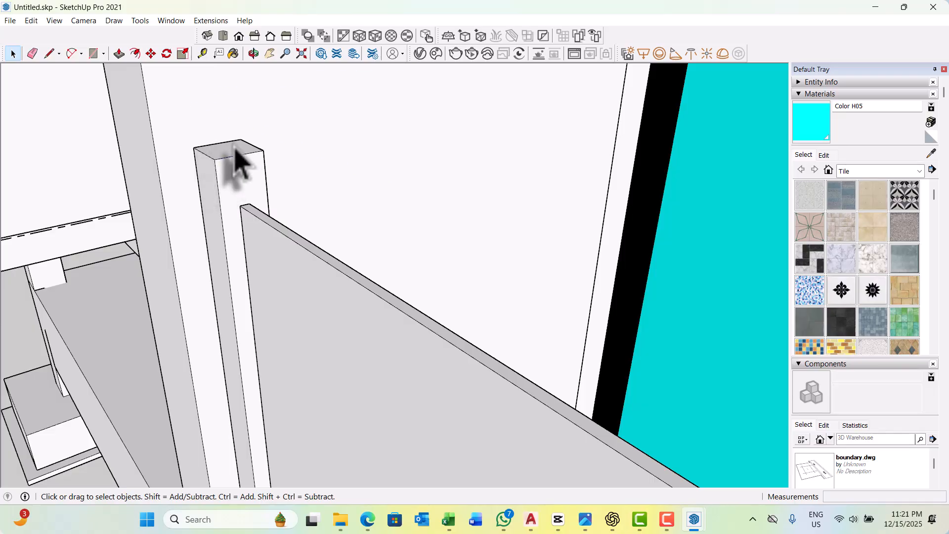
double_click(235, 149)
triple_click(235, 149)
key(p)
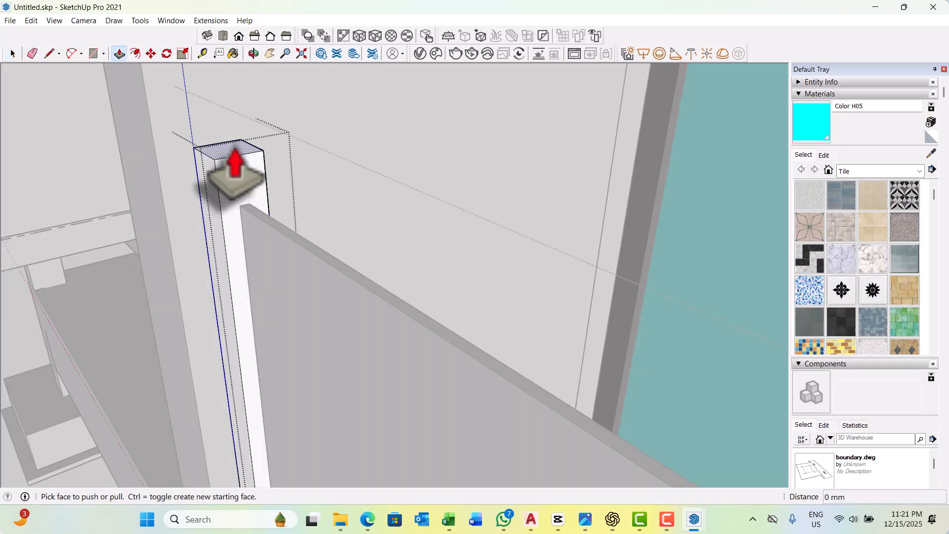
scroll(233, 146, up, 2)
click(227, 146)
click(251, 225)
scroll(237, 224, down, 2)
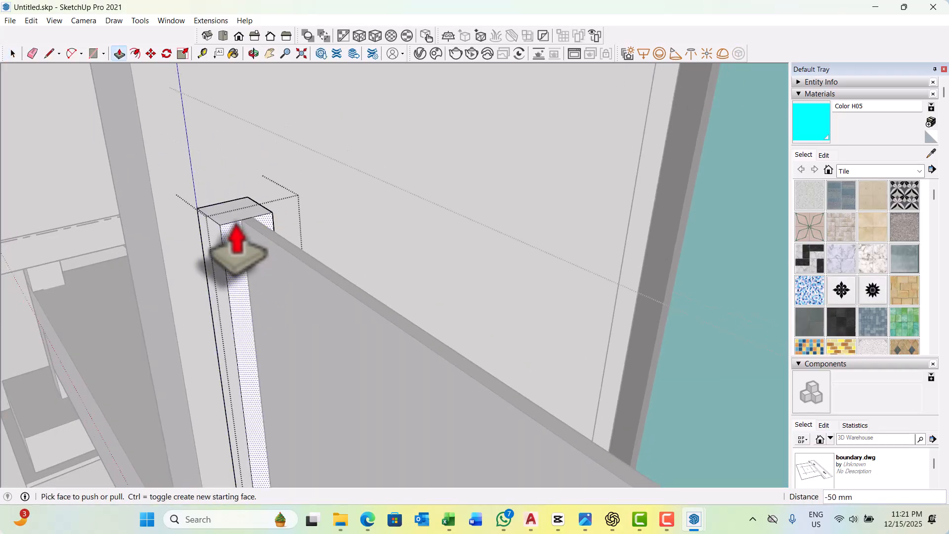
key(space)
scroll(222, 207, up, 4)
key(Escape)
key(Escape)
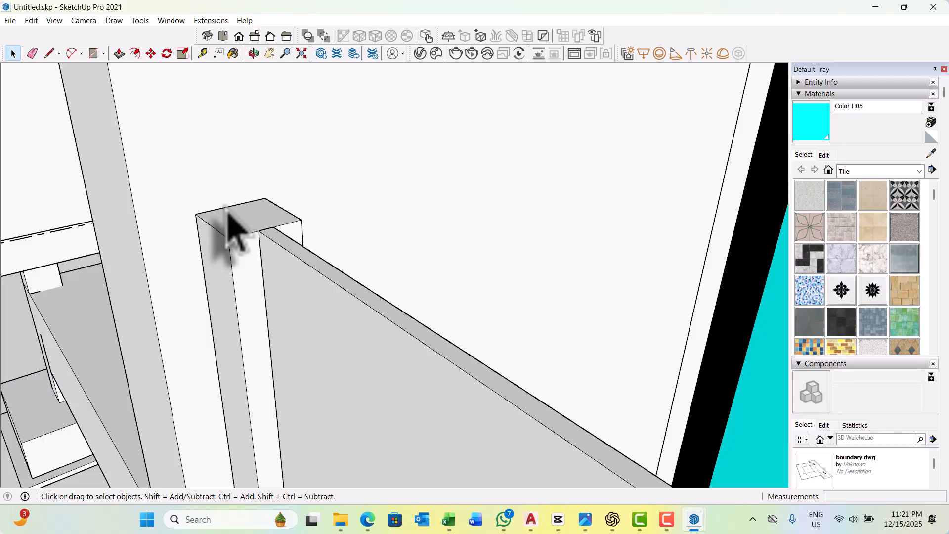
Try to draw a line from the midpoint of the end post's top edge to the corner post's top.
scroll(232, 206, up, 1)
click(232, 206)
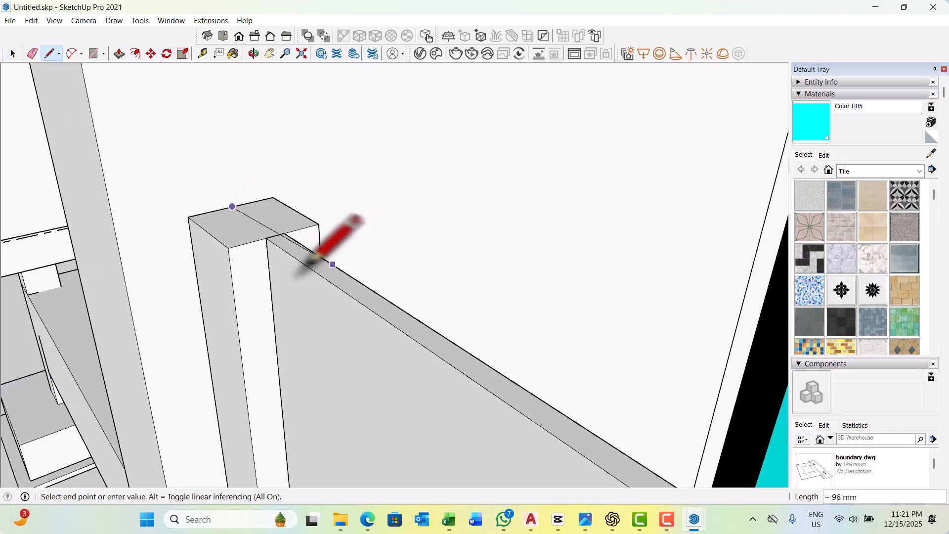
scroll(236, 186, down, 5)
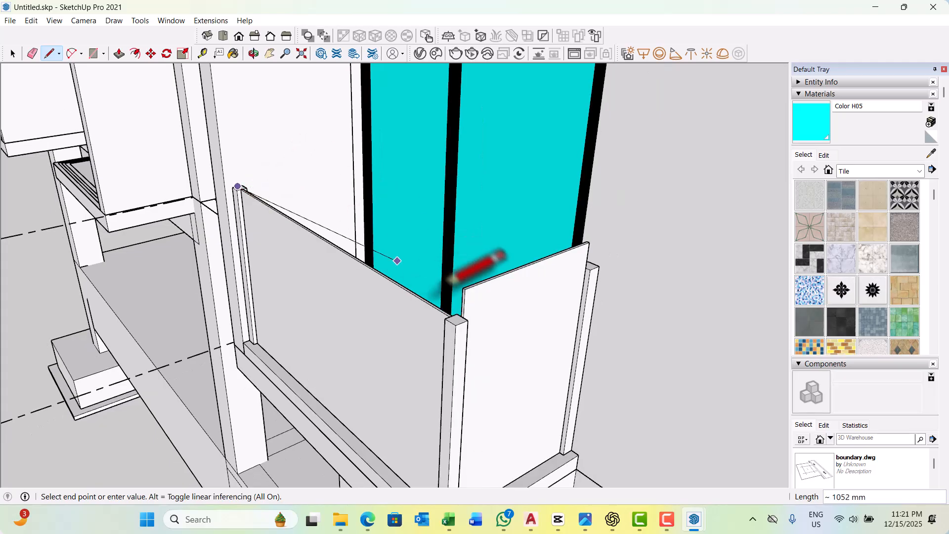
scroll(460, 317, up, 3)
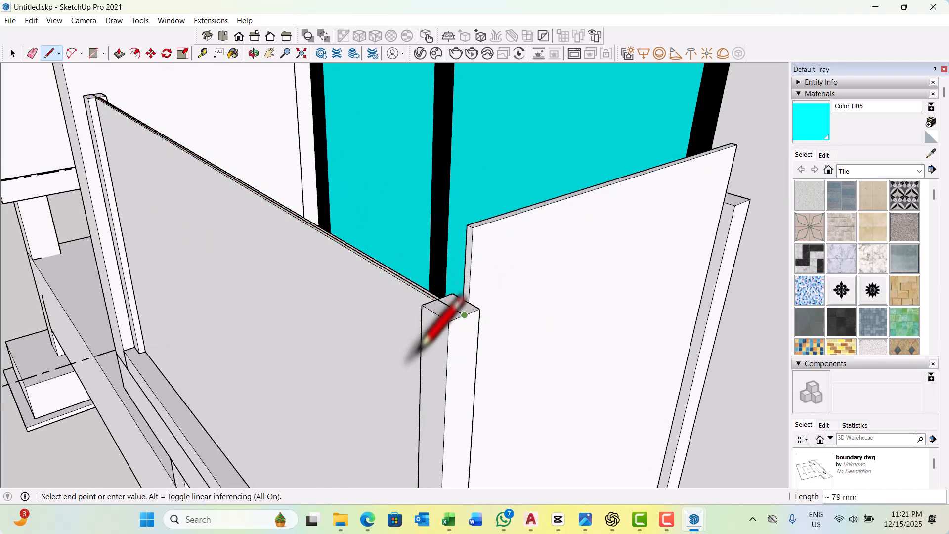
scroll(420, 346, down, 2)
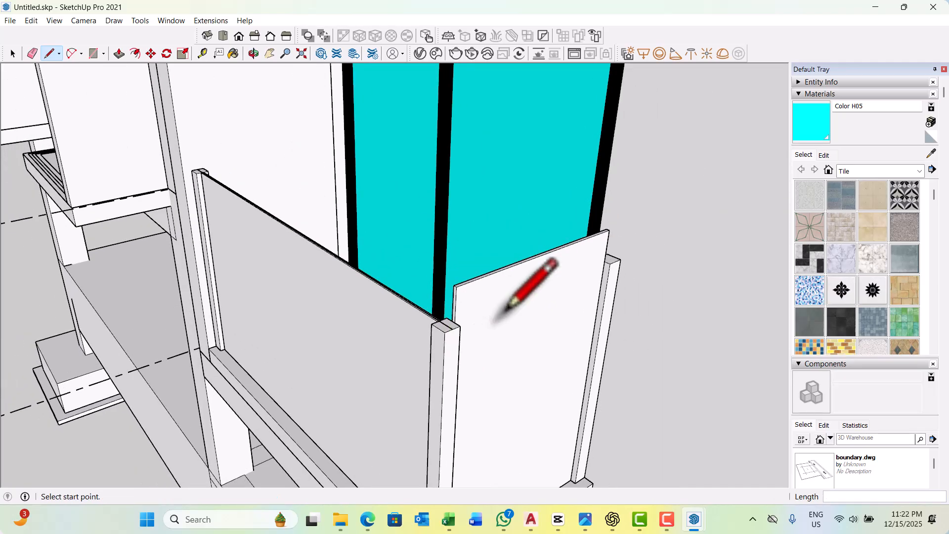
scroll(154, 155, up, 3)
key(space)
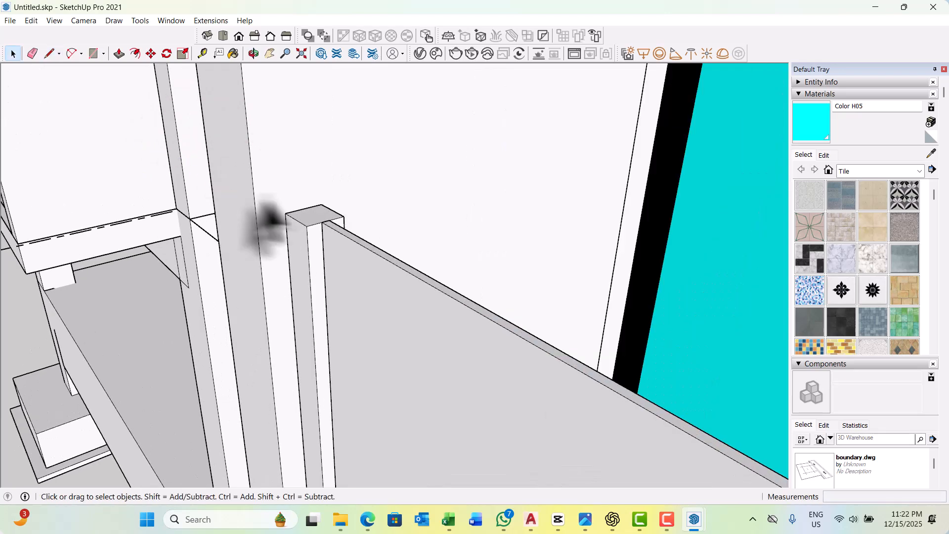
Draw a 50 by 50 mm rectangle on the end post's top and pull it up 50 mm.
scroll(292, 223, up, 2)
key(r)
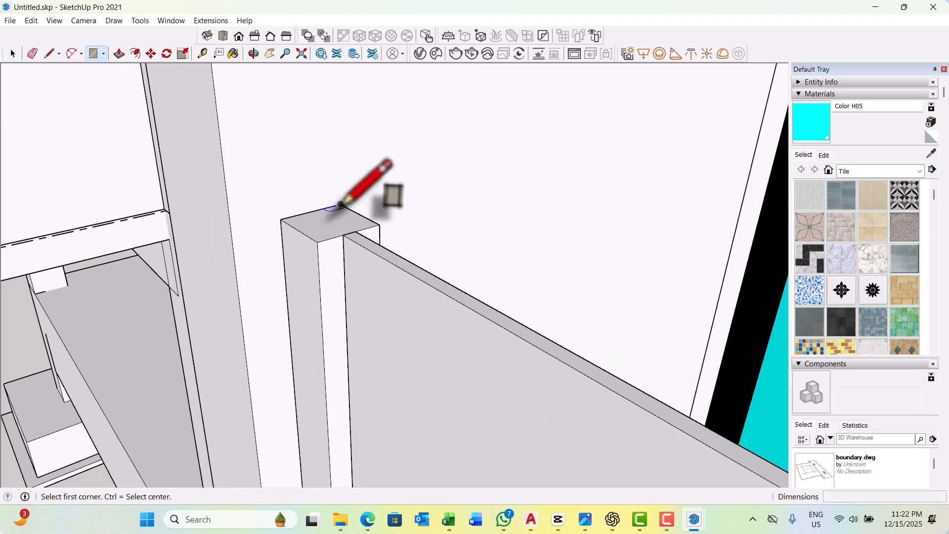
click(340, 204)
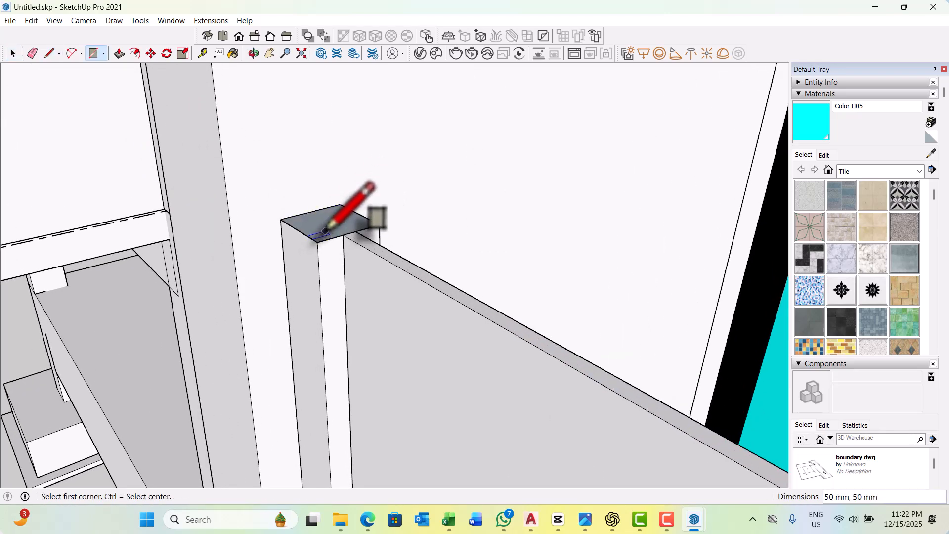
scroll(313, 237, up, 1)
key(p)
drag(329, 244, 322, 218)
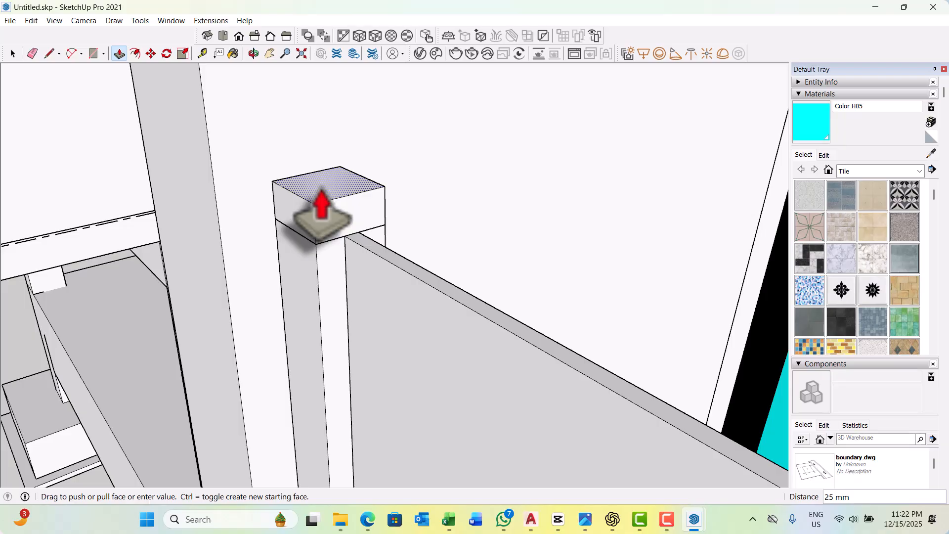
key(Return)
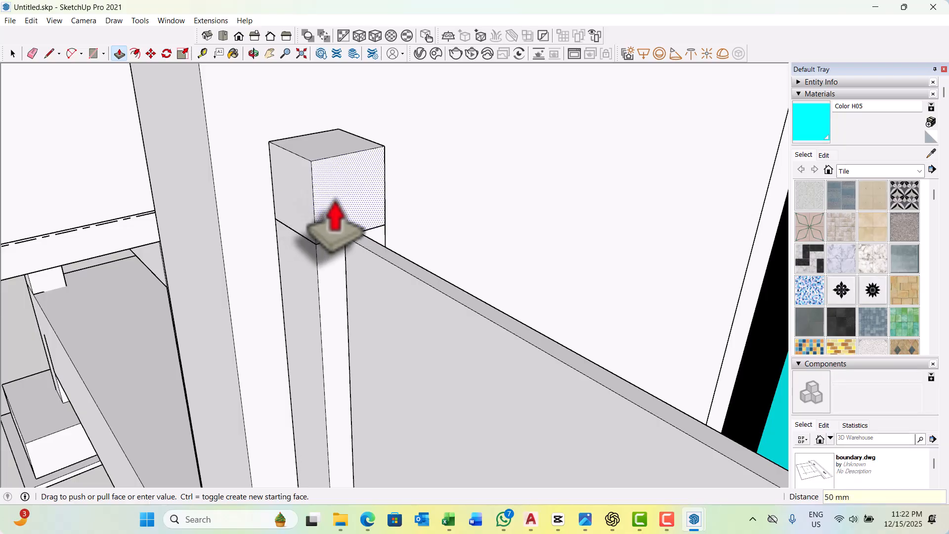
Pull the block's inner face about 1487 mm along the front panel's top to form a rail reaching the corner post.
click(337, 199)
scroll(285, 189, down, 2)
scroll(286, 186, down, 5)
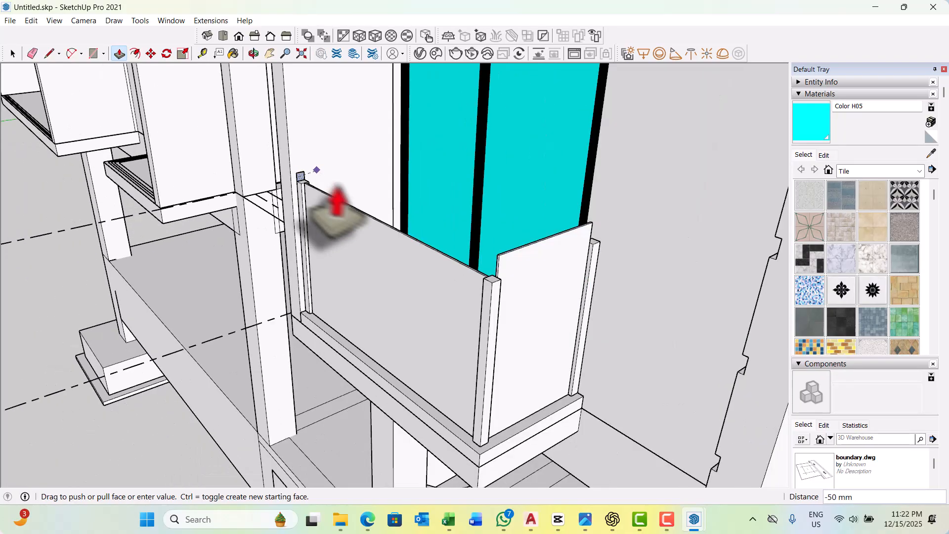
scroll(464, 271, up, 2)
click(500, 284)
scroll(509, 279, up, 2)
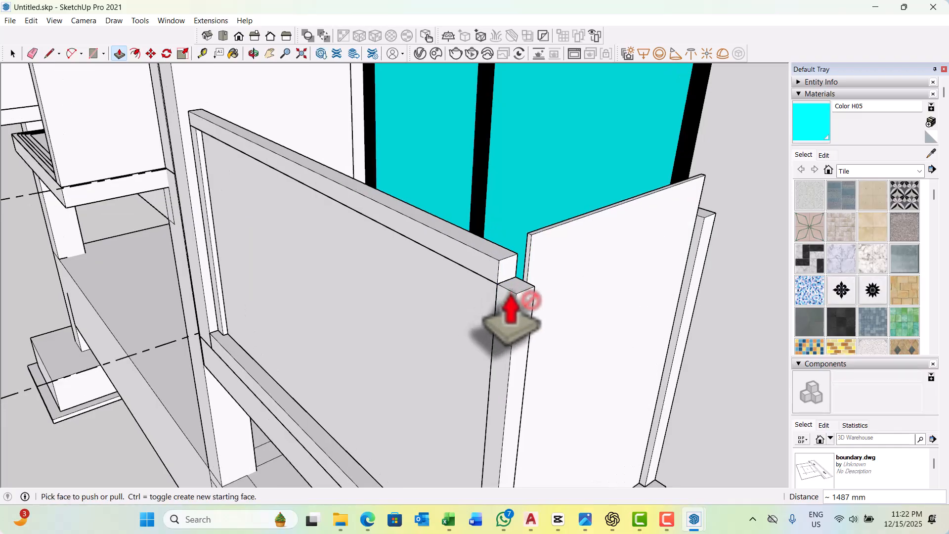
click(521, 301)
Pull the top rail's end face at the corner post about 637 mm along the side panel to reach the rear post.
scroll(514, 302, down, 1)
middle_drag(489, 284, 340, 328)
scroll(346, 324, up, 1)
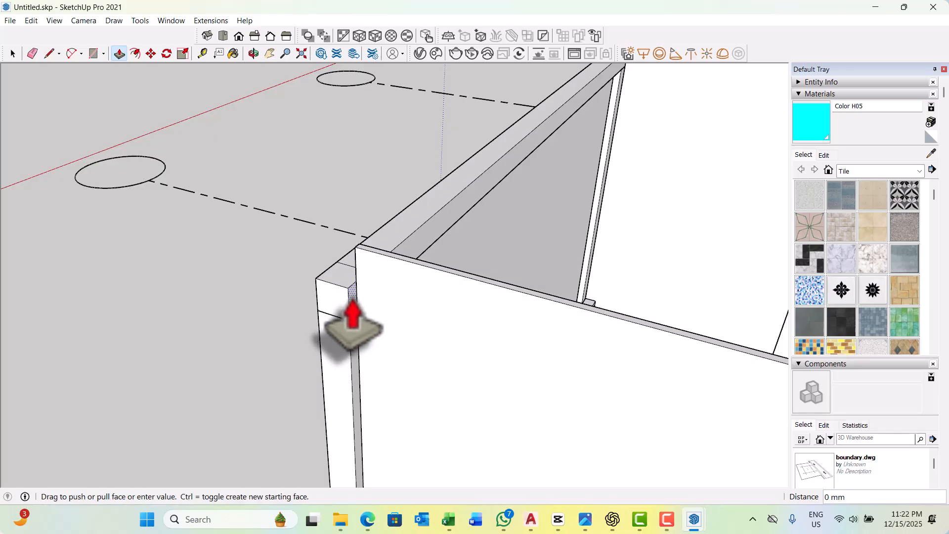
scroll(417, 349, up, 5)
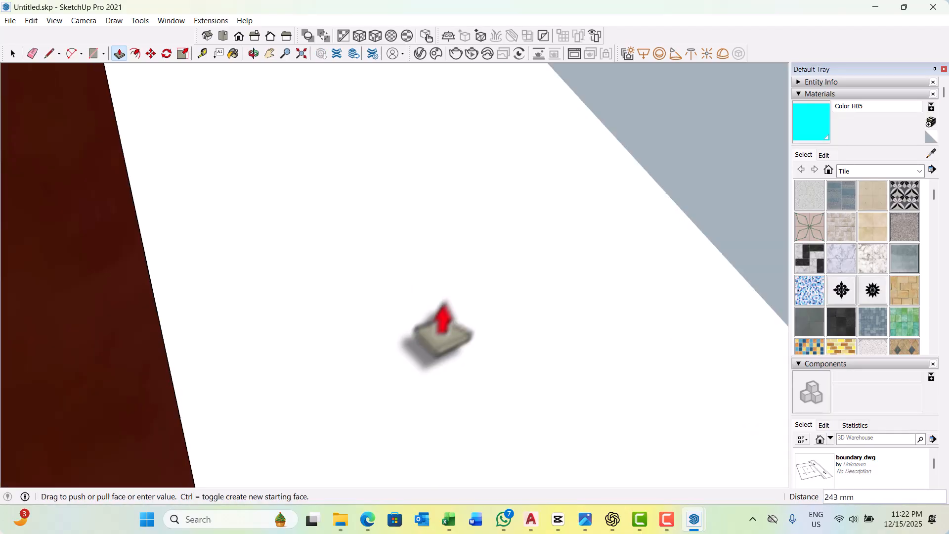
middle_drag(434, 328, 487, 324)
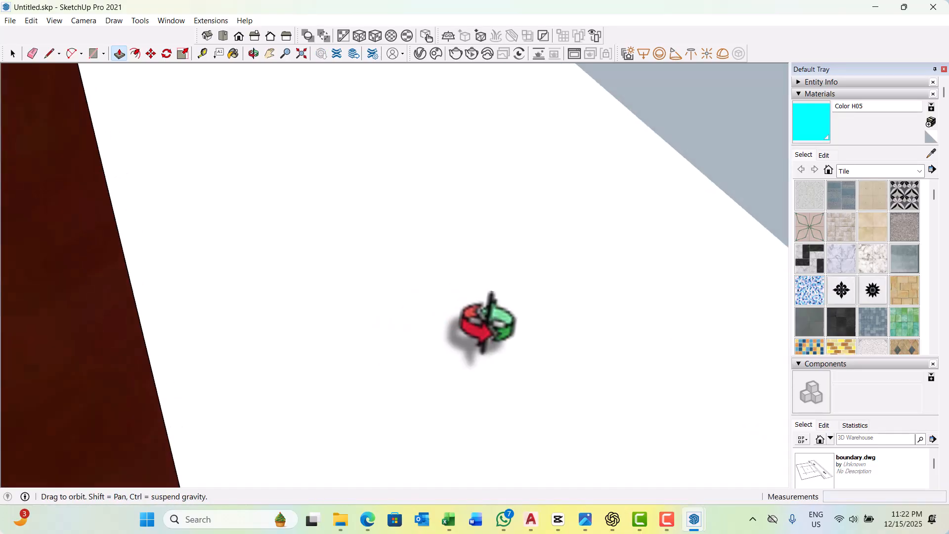
scroll(486, 320, down, 6)
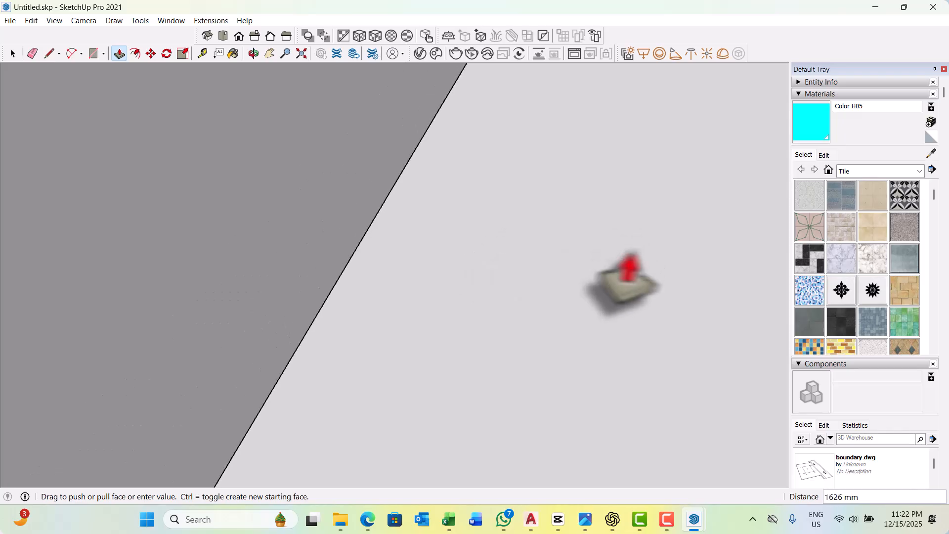
scroll(361, 265, down, 5)
scroll(394, 222, up, 6)
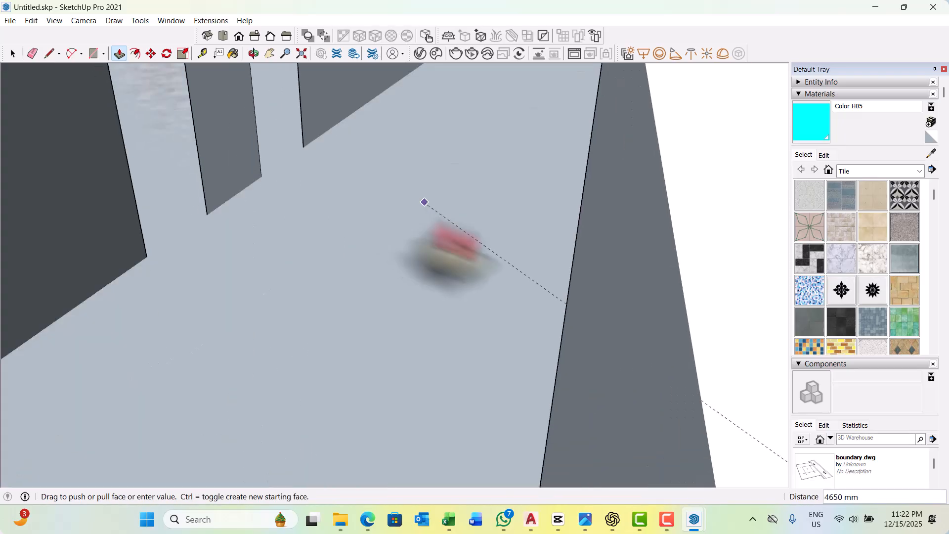
middle_drag(452, 249, 477, 286)
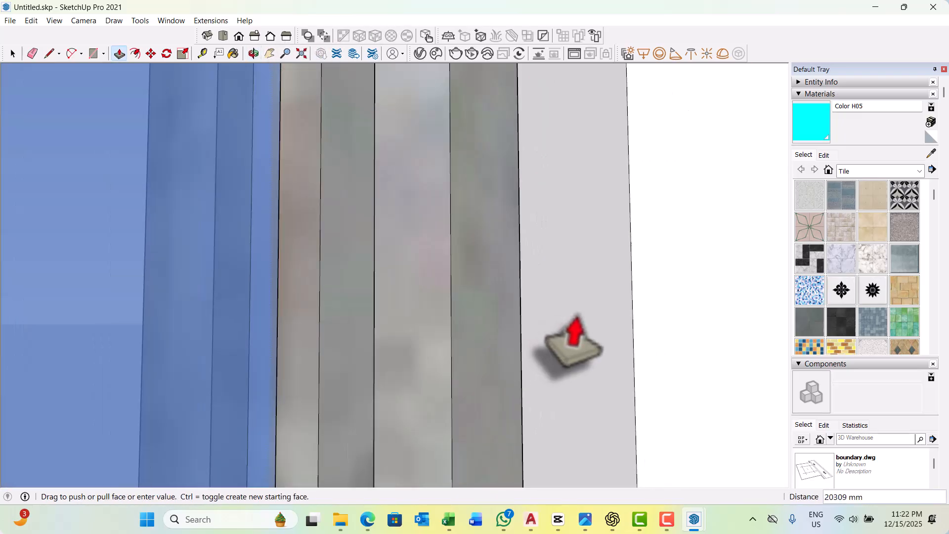
scroll(574, 341, down, 8)
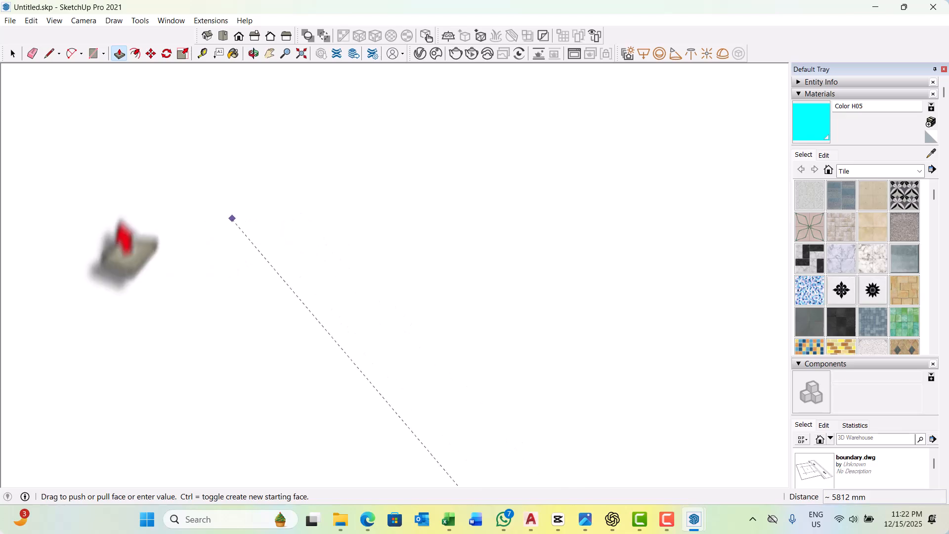
scroll(122, 225, down, 8)
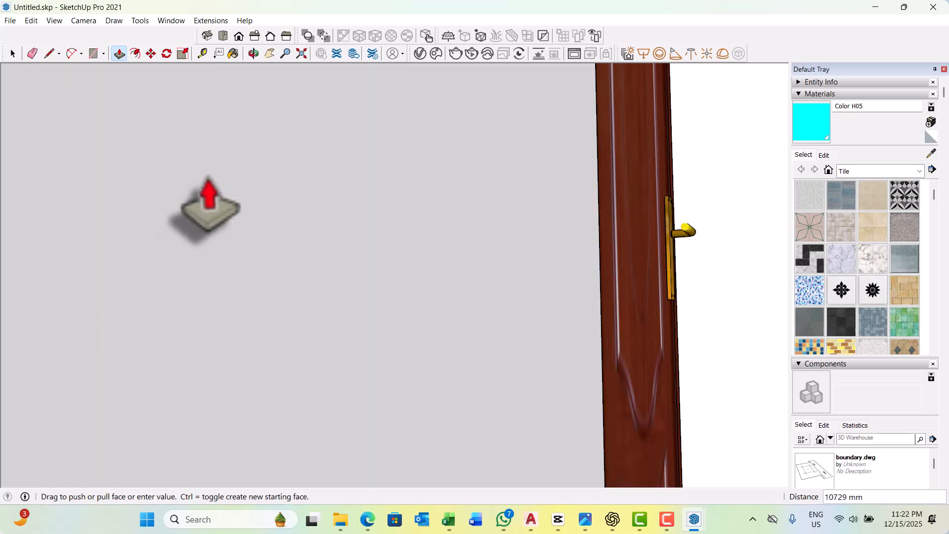
scroll(247, 218, down, 4)
middle_drag(456, 272, 142, 303)
scroll(267, 235, down, 4)
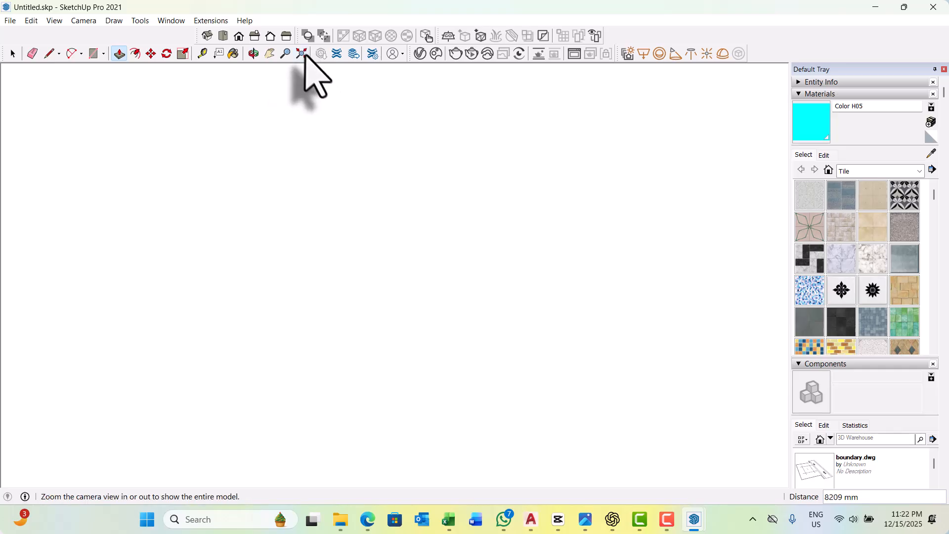
scroll(438, 311, up, 5)
middle_drag(438, 311, 267, 351)
middle_drag(492, 316, 434, 328)
scroll(447, 341, up, 5)
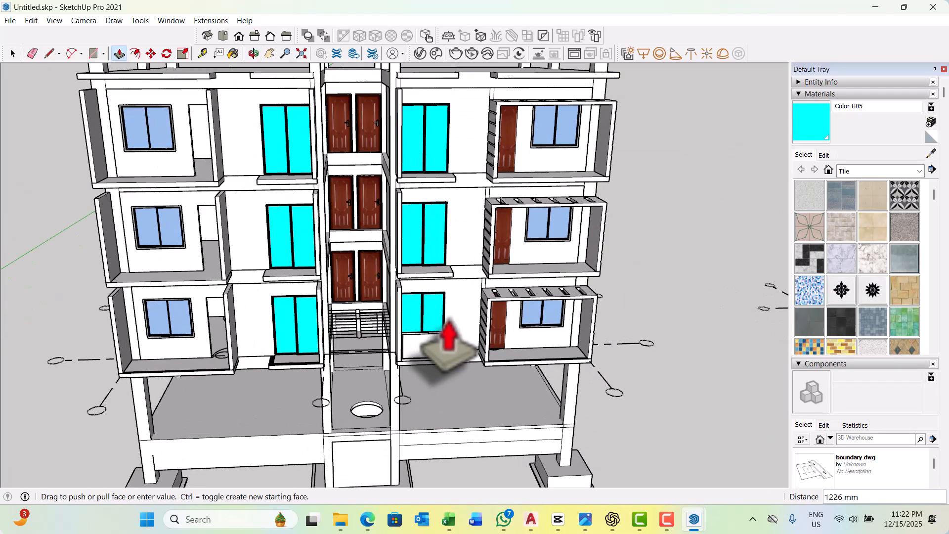
scroll(446, 352, up, 8)
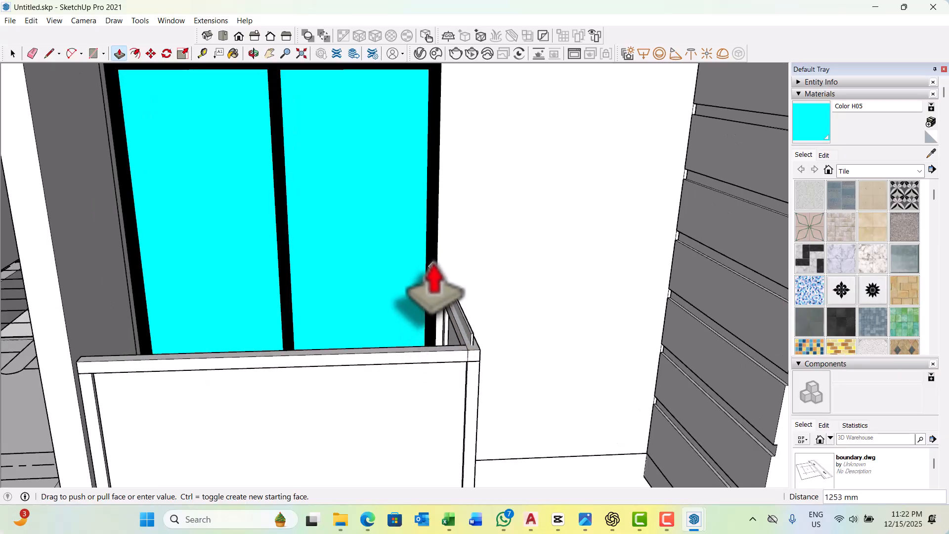
middle_drag(442, 277, 446, 337)
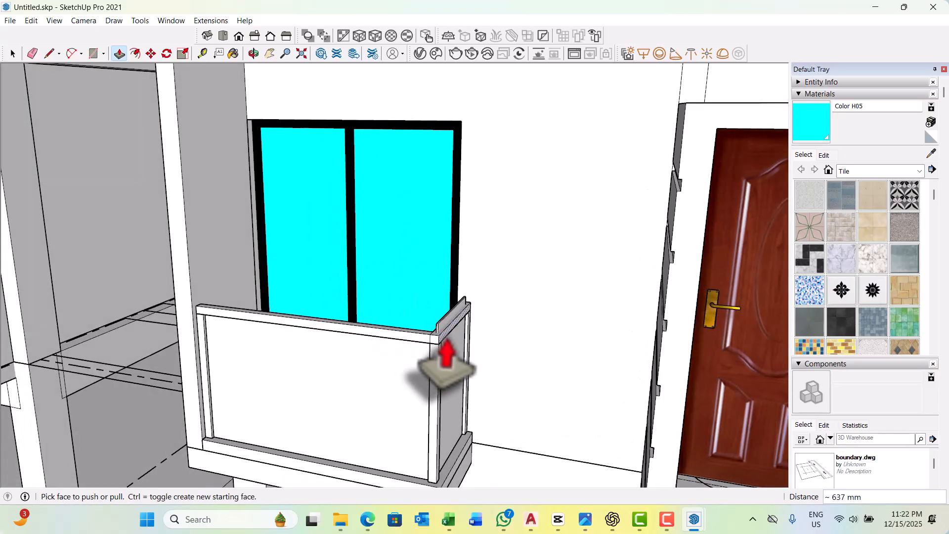
scroll(448, 344, up, 5)
Select the entire L-shaped top rail and make it a group.
key(space)
scroll(440, 348, up, 2)
triple_click(398, 349)
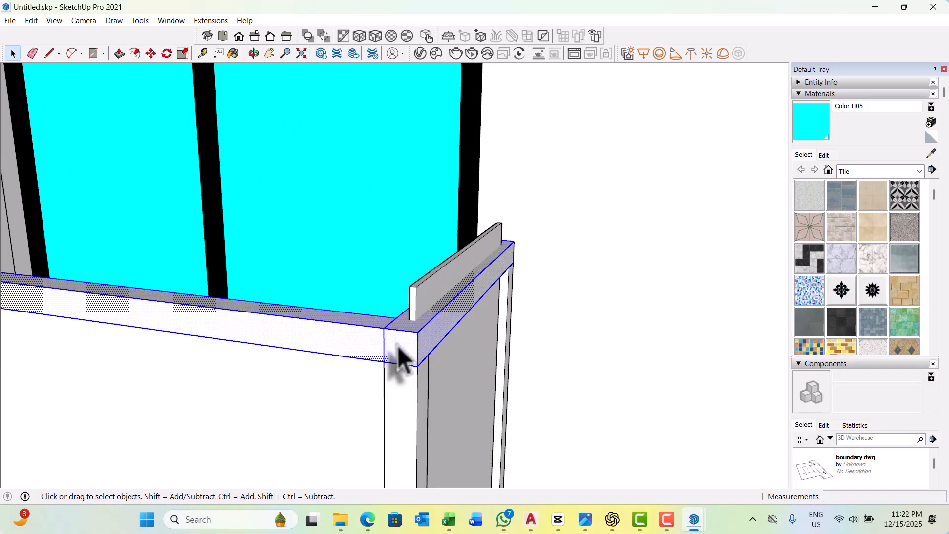
right_click(398, 349)
click(443, 224)
Open the railing panels for editing and lower the side panel's top face 144 mm, below the top rail.
mouse_move(435, 302)
middle_down()
mouse_move(403, 332)
mouse_move(436, 317)
middle_up()
triple_click(435, 316)
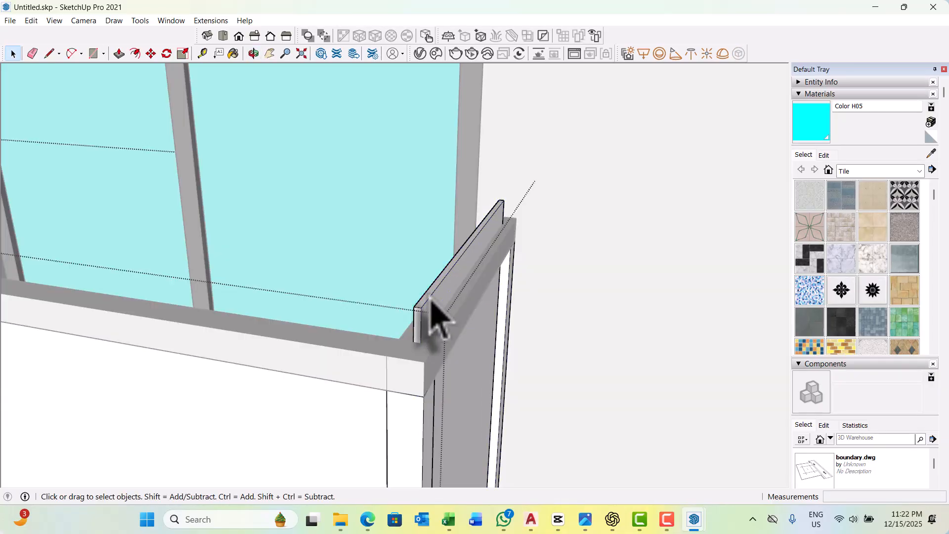
key(p)
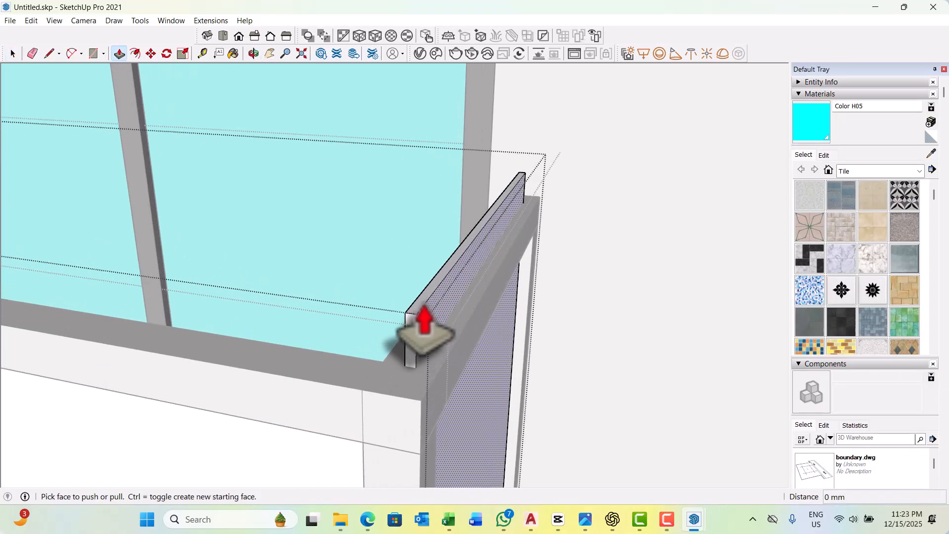
click(422, 319)
click(422, 420)
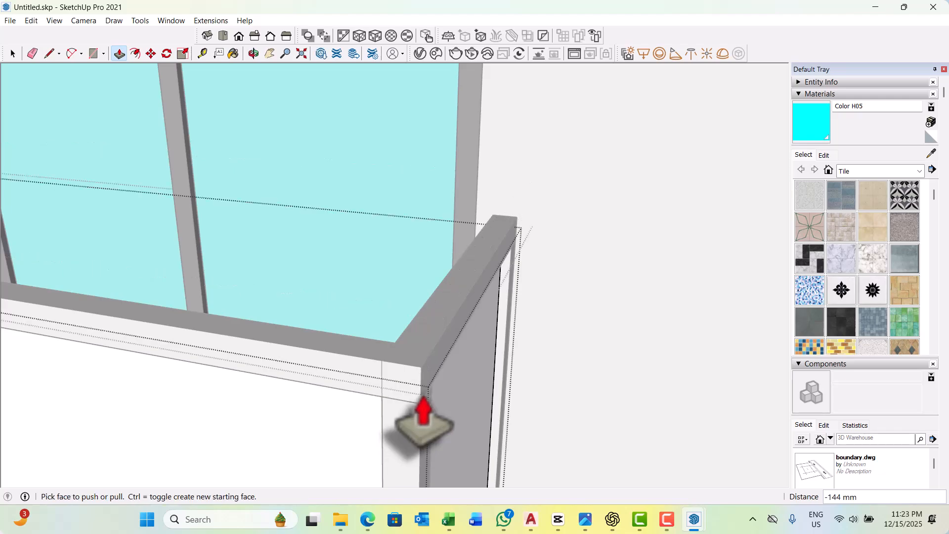
key(space)
scroll(424, 311, down, 6)
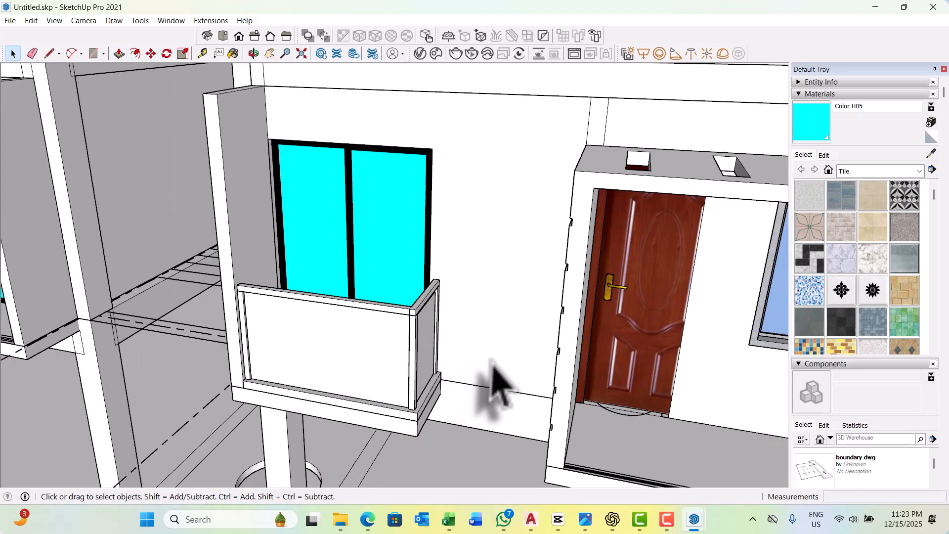
Reopen the railing panels and raise the side panel's top face to meet the underside of the top rail.
middle_drag(494, 386, 392, 344)
scroll(409, 336, up, 5)
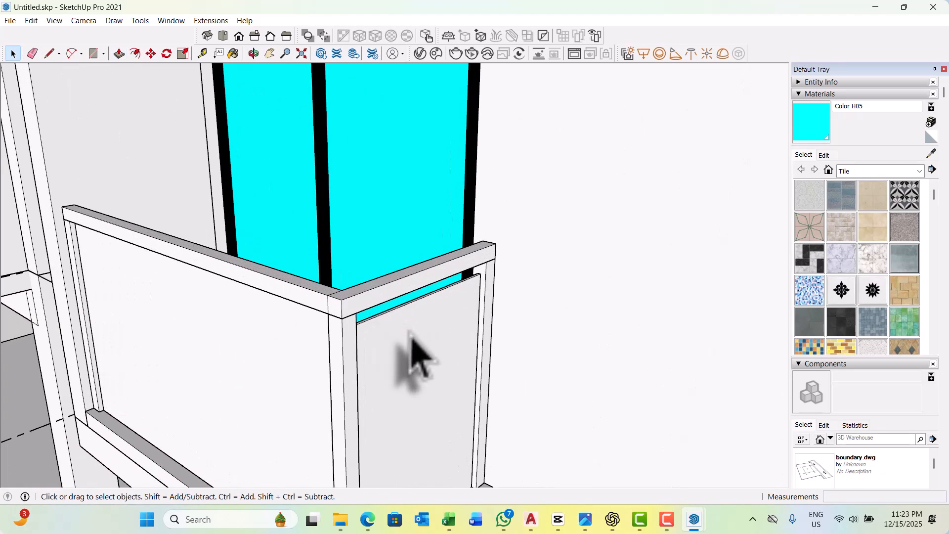
double_click(411, 334)
click(404, 330)
middle_drag(401, 327, 406, 328)
scroll(421, 336, up, 3)
key(p)
scroll(366, 327, up, 5)
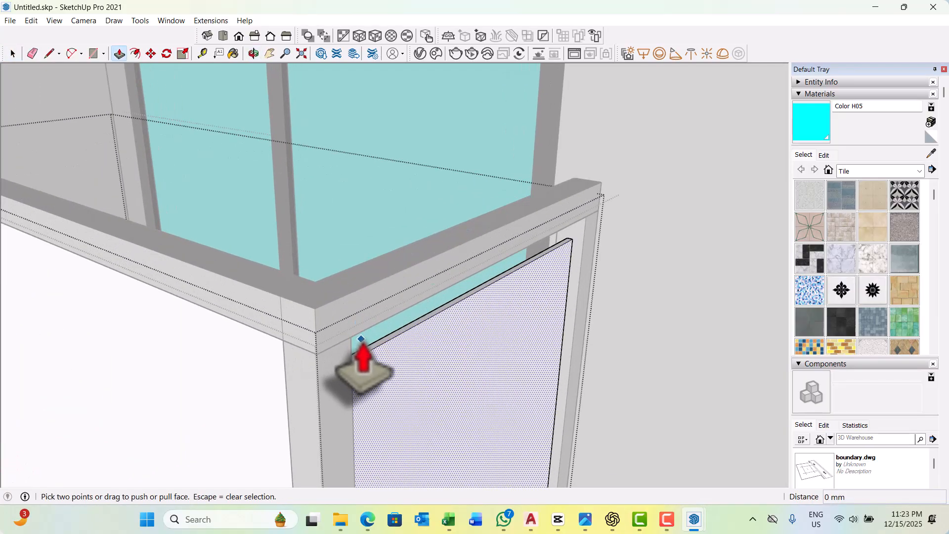
key(Escape)
drag(359, 383, 347, 330)
key(space)
scroll(386, 331, down, 8)
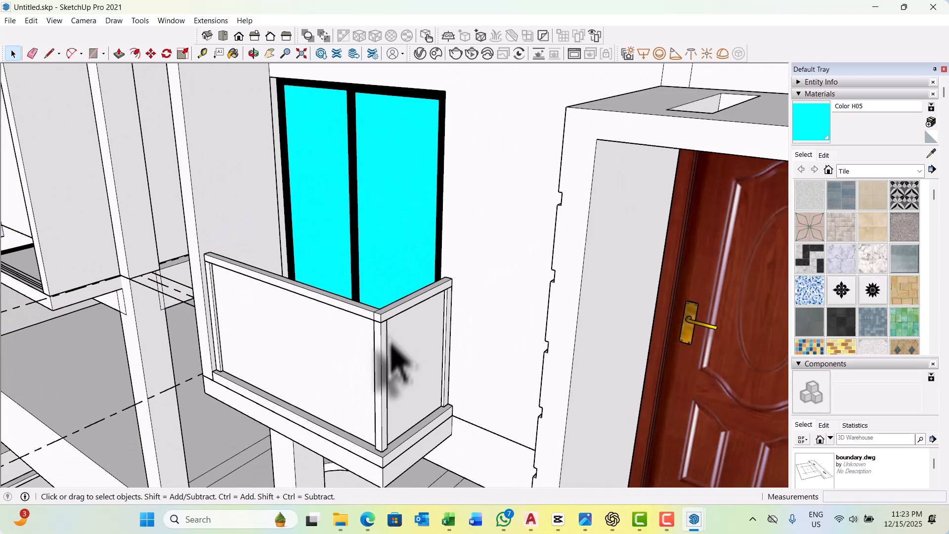
Examine the small balcony's railing and the building's front facade from several distances and angles.
scroll(390, 348, down, 5)
middle_drag(387, 349, 408, 327)
scroll(369, 284, up, 2)
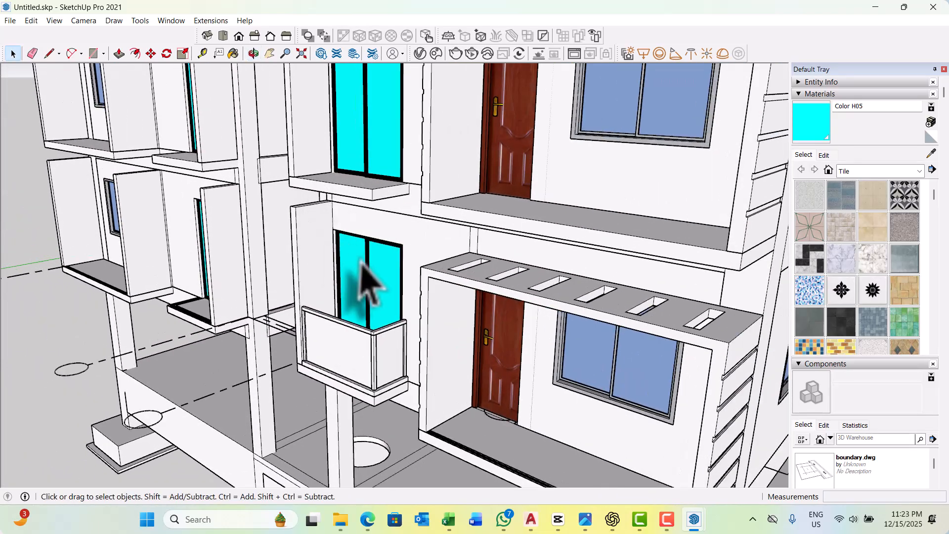
middle_drag(344, 250, 372, 255)
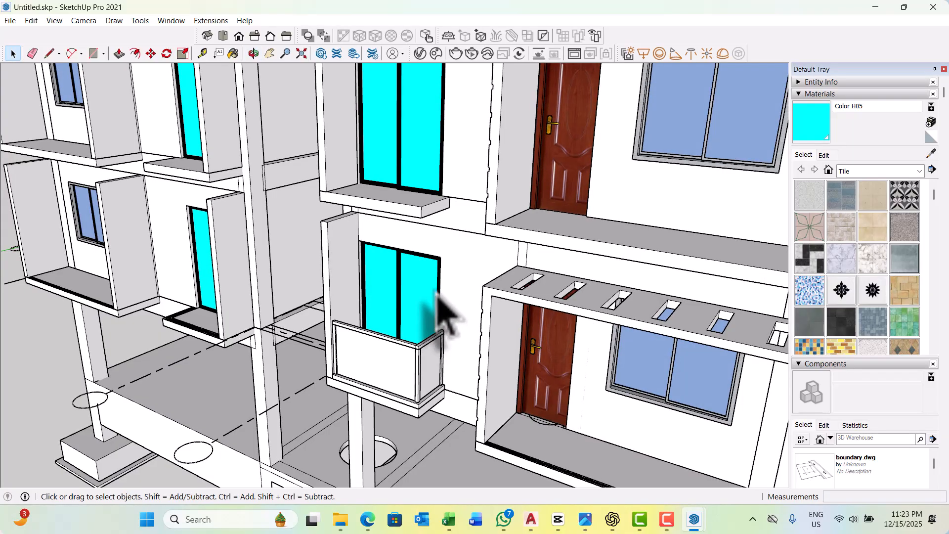
middle_drag(443, 309, 377, 286)
scroll(371, 286, down, 5)
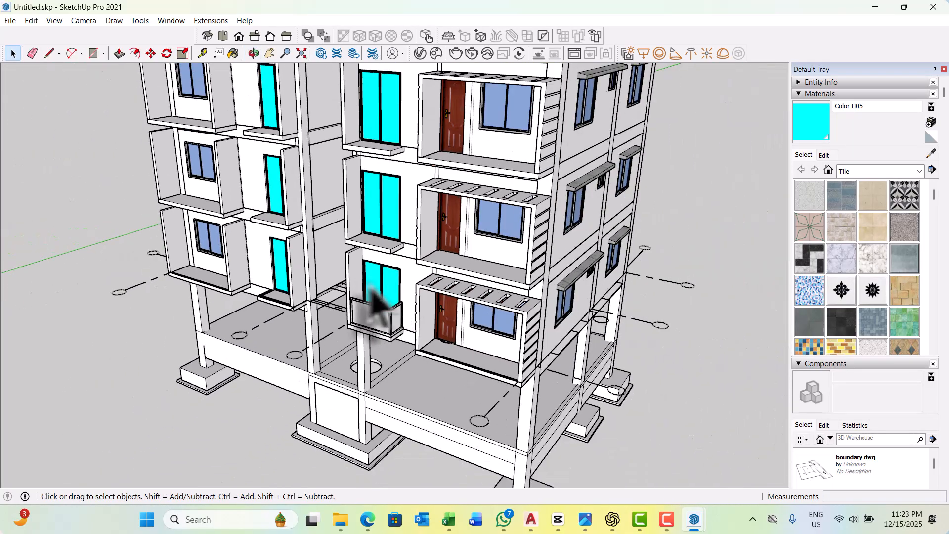
scroll(376, 303, down, 5)
mouse_move(422, 334)
middle_down()
mouse_move(447, 282)
mouse_move(425, 272)
middle_up()
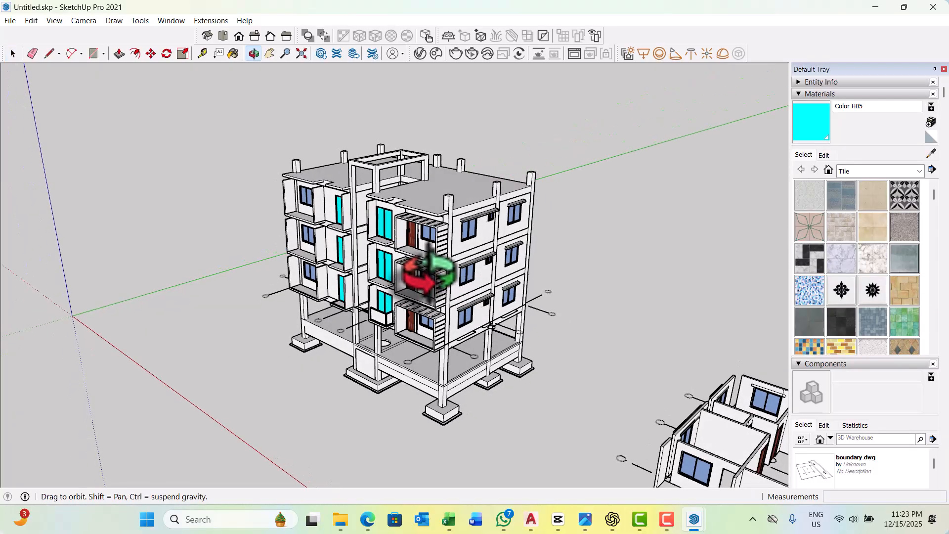
Open the wall group and raise the fin wall beside the lowest small balcony 306 mm to the slab above.
scroll(394, 297, up, 5)
mouse_move(371, 328)
middle_down()
mouse_move(392, 314)
mouse_move(423, 384)
middle_up()
scroll(423, 383, up, 3)
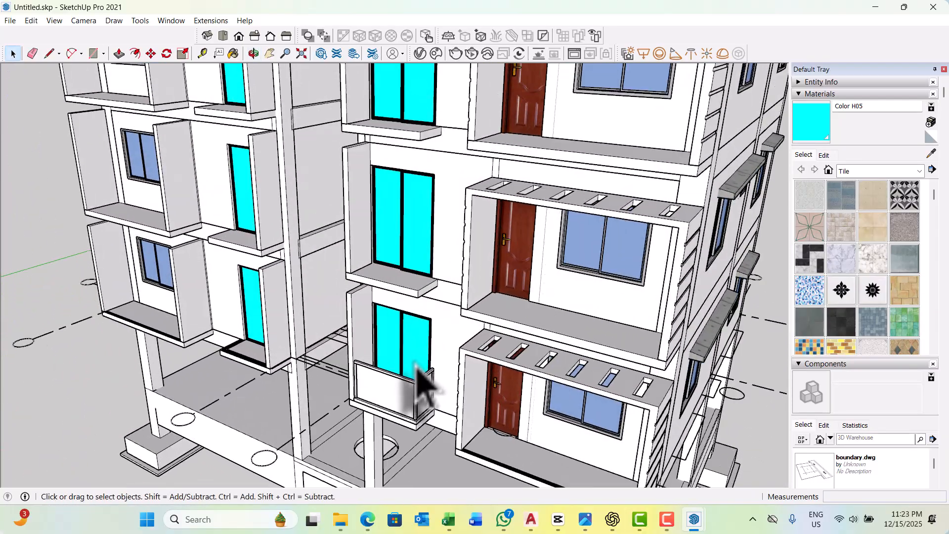
scroll(423, 383, up, 3)
scroll(334, 255, up, 4)
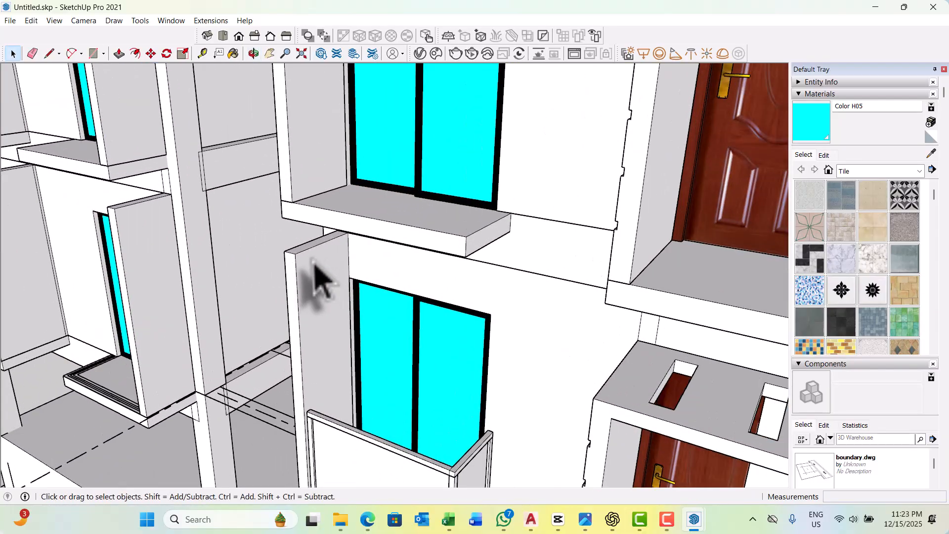
double_click(314, 261)
triple_click(313, 262)
middle_drag(309, 299, 370, 307)
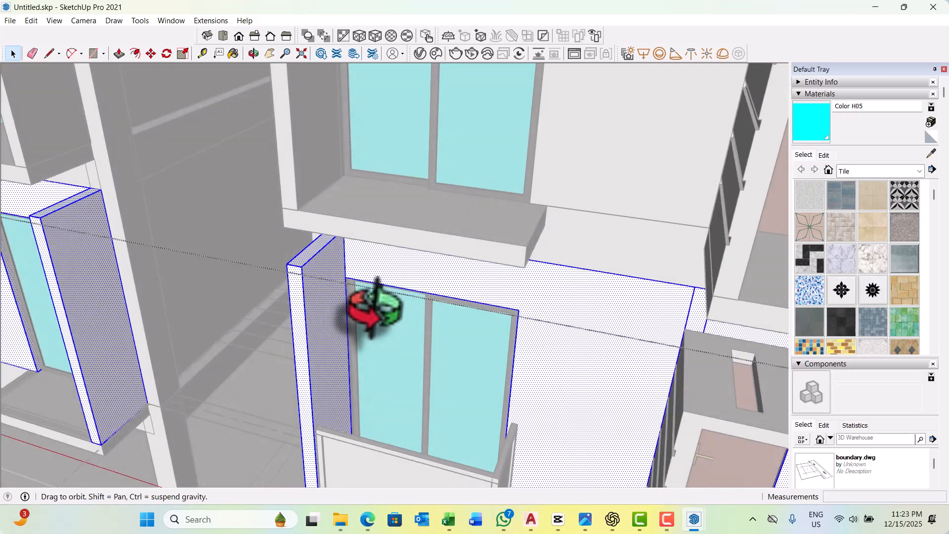
scroll(314, 277, up, 3)
click(326, 264)
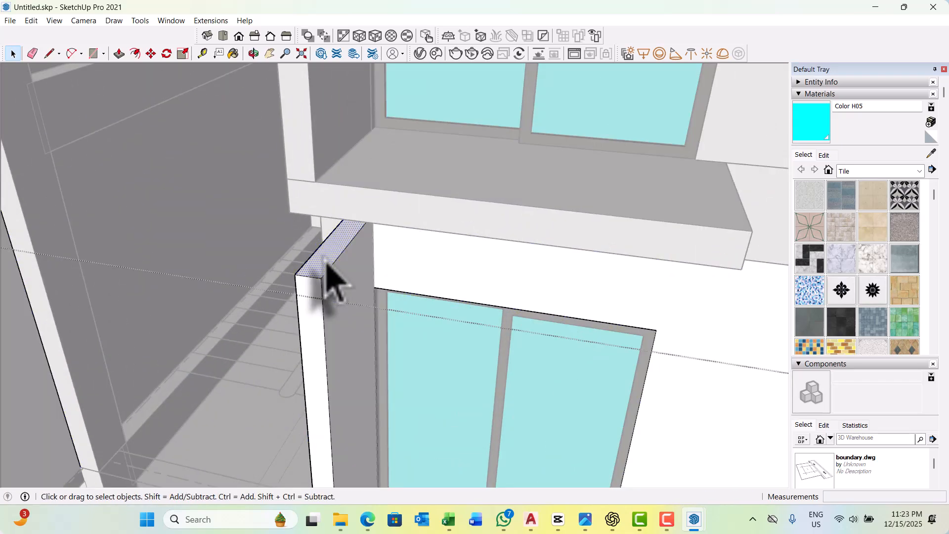
key(p)
scroll(327, 265, up, 1)
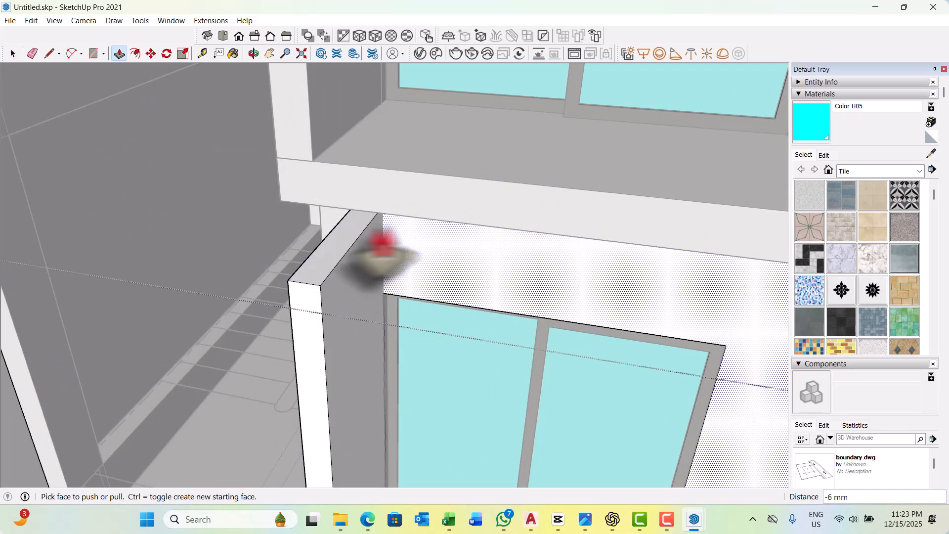
click(328, 269)
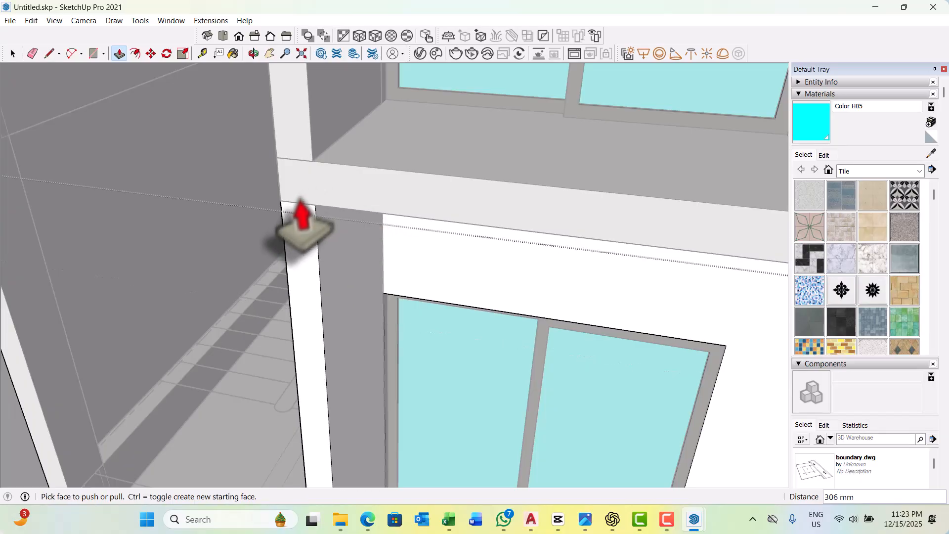
key(space)
click(302, 199)
scroll(346, 236, down, 10)
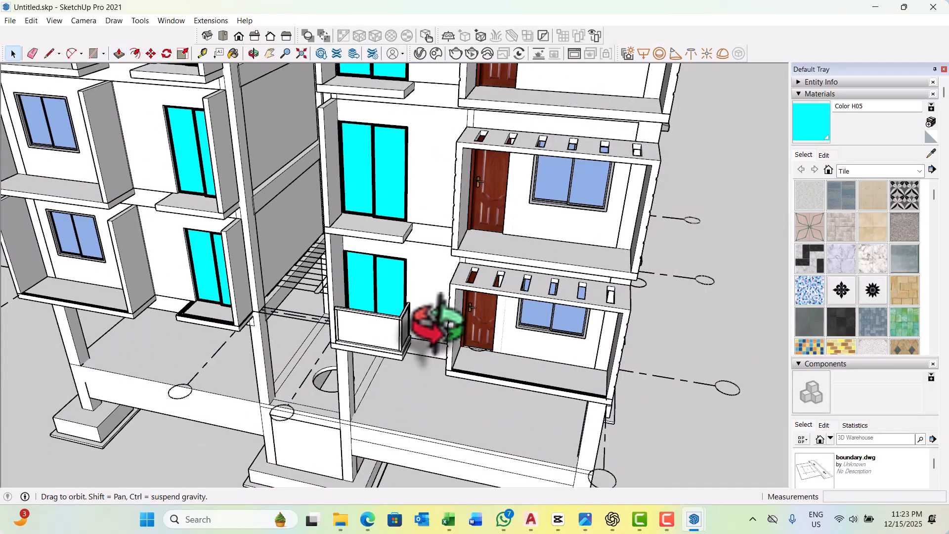
Open the small balcony's railing panels for editing and paint the panels with Translucent Glass Blue from the Glass and Mirrors collection.
middle_drag(438, 322, 304, 225)
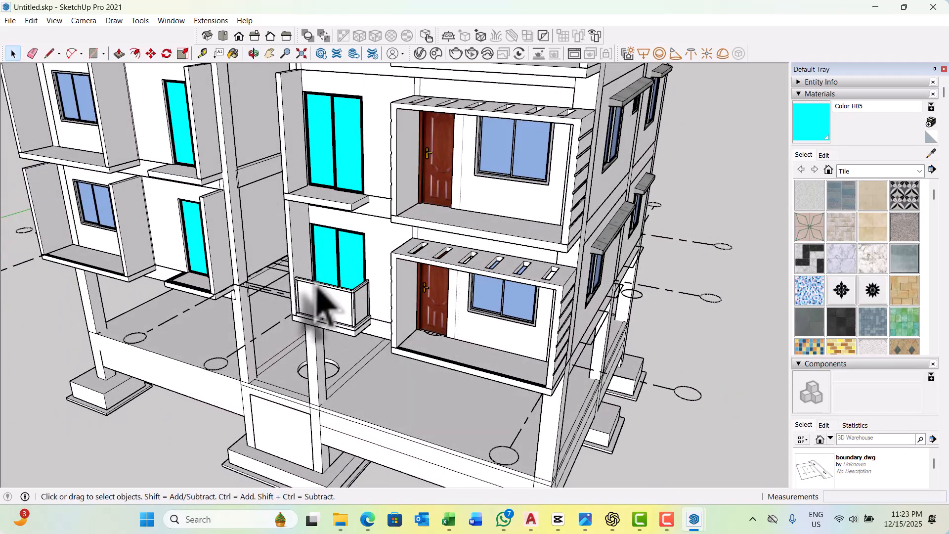
scroll(317, 291, up, 8)
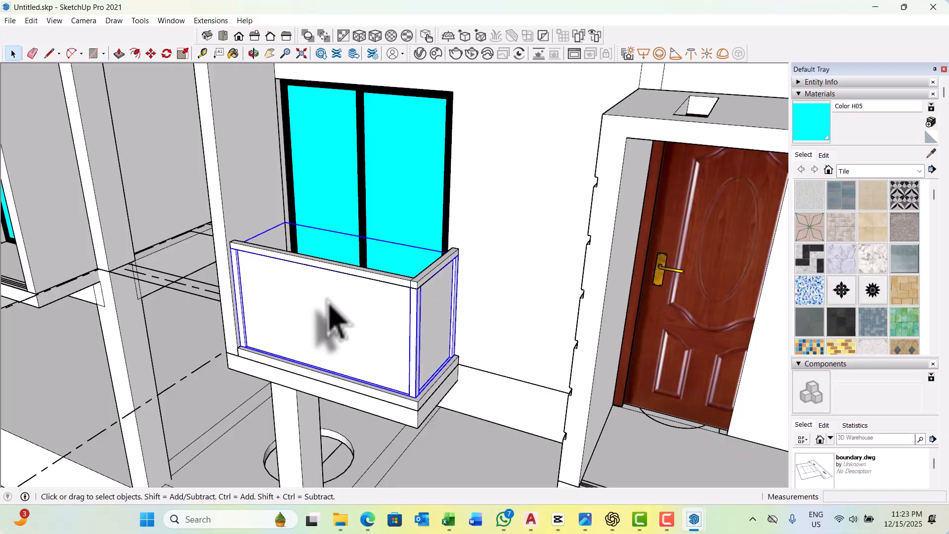
double_click(329, 302)
click(329, 302)
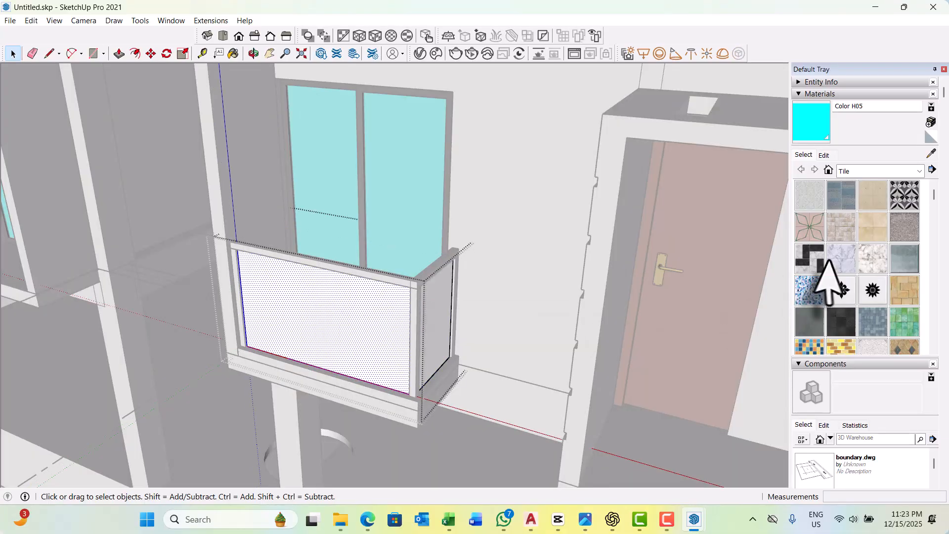
click(897, 170)
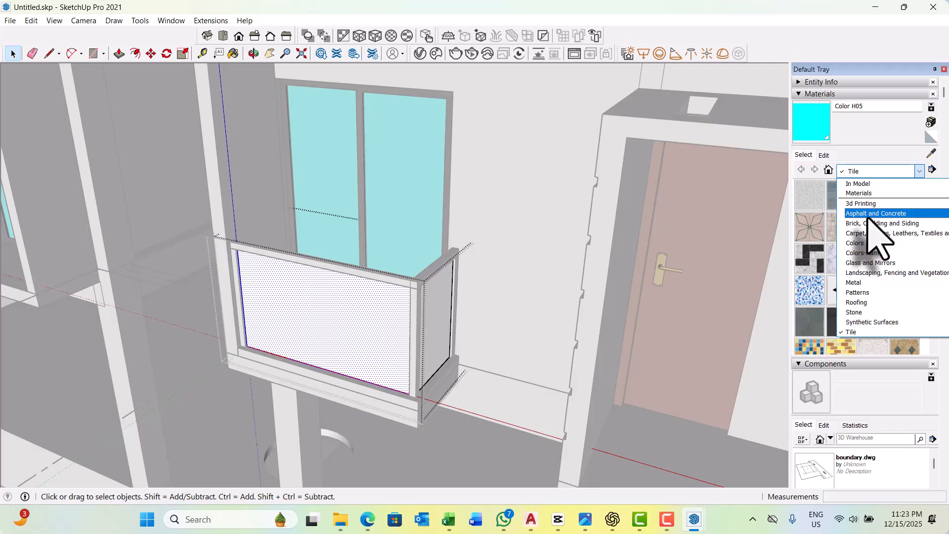
scroll(863, 282, down, 1)
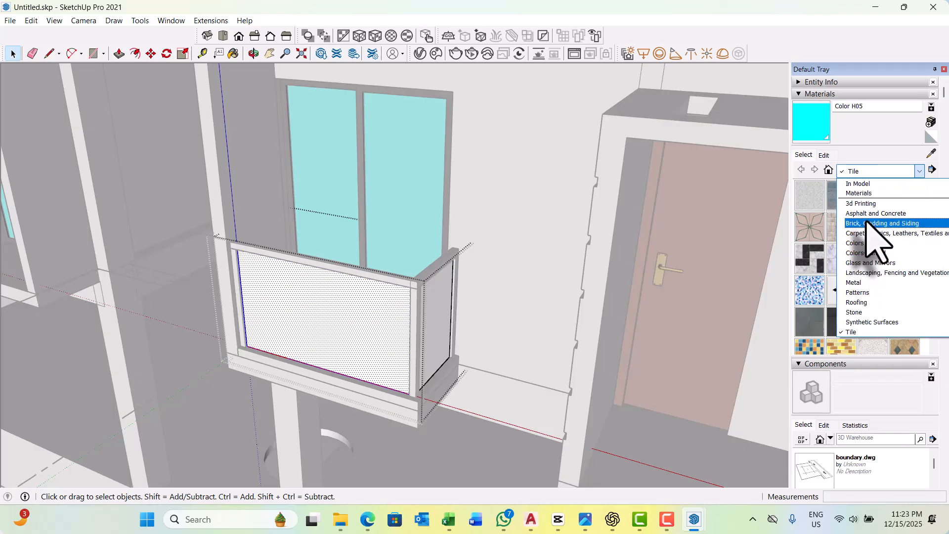
scroll(876, 239, down, 1)
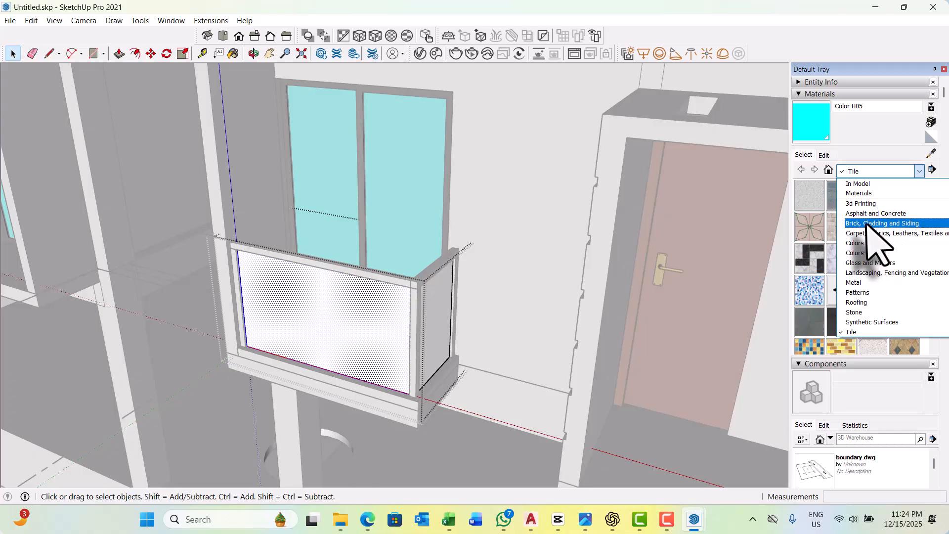
click(866, 263)
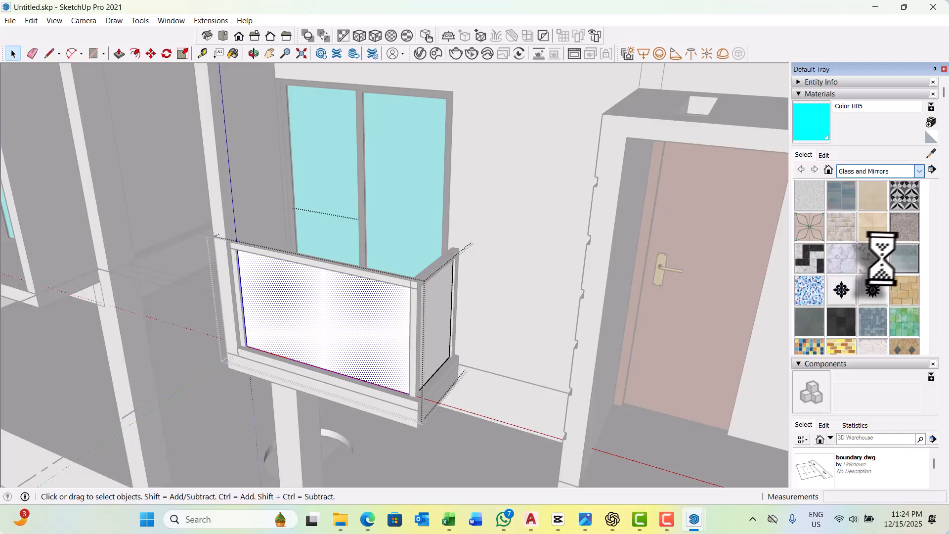
click(904, 198)
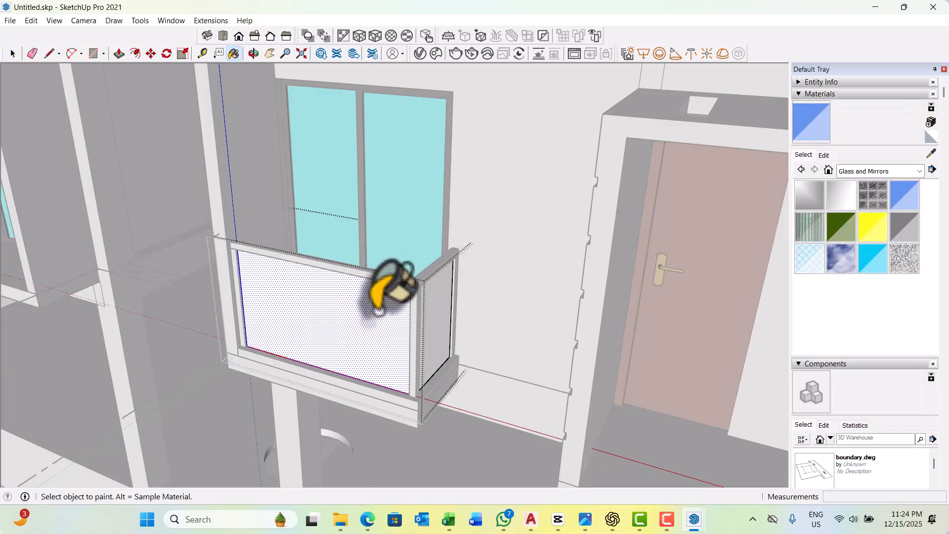
click(390, 291)
mouse_move(454, 299)
middle_down()
mouse_move(462, 303)
mouse_move(420, 297)
middle_up()
scroll(371, 201, down, 5)
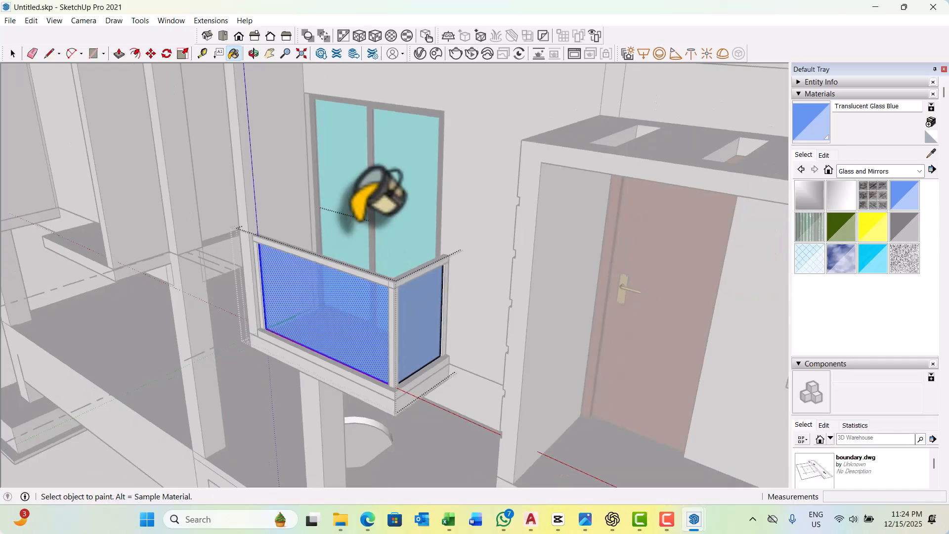
key(space)
Examine the small balcony's glass railing and the surrounding front facade from near and far.
middle_drag(421, 374, 449, 369)
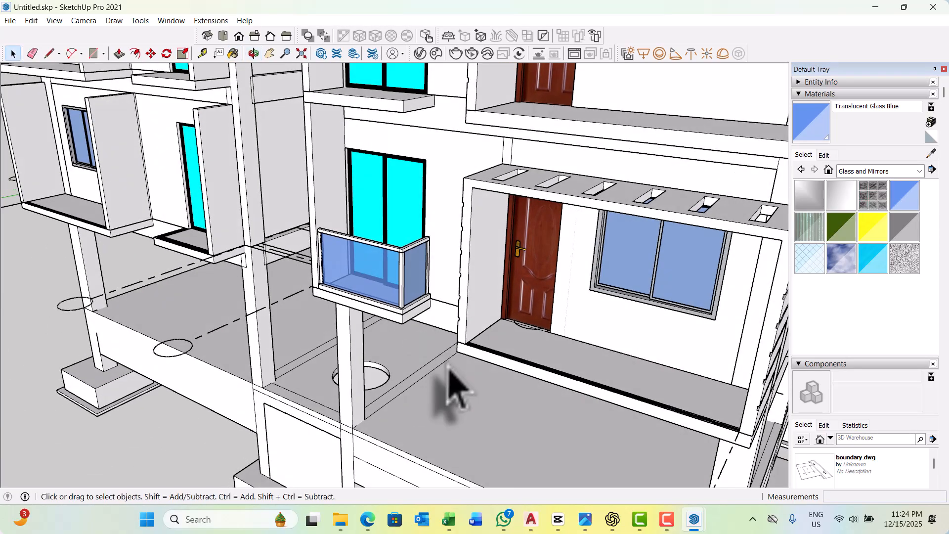
scroll(402, 275, up, 5)
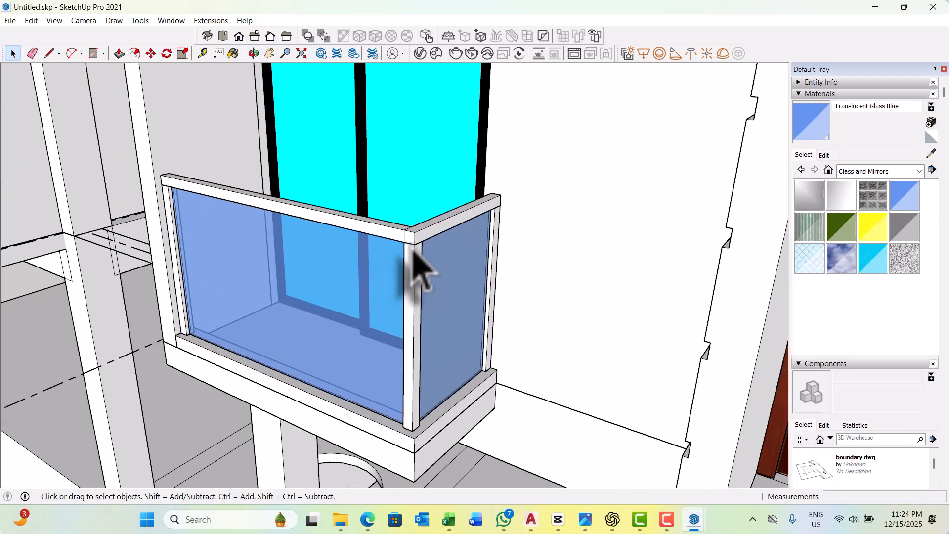
scroll(402, 392, down, 10)
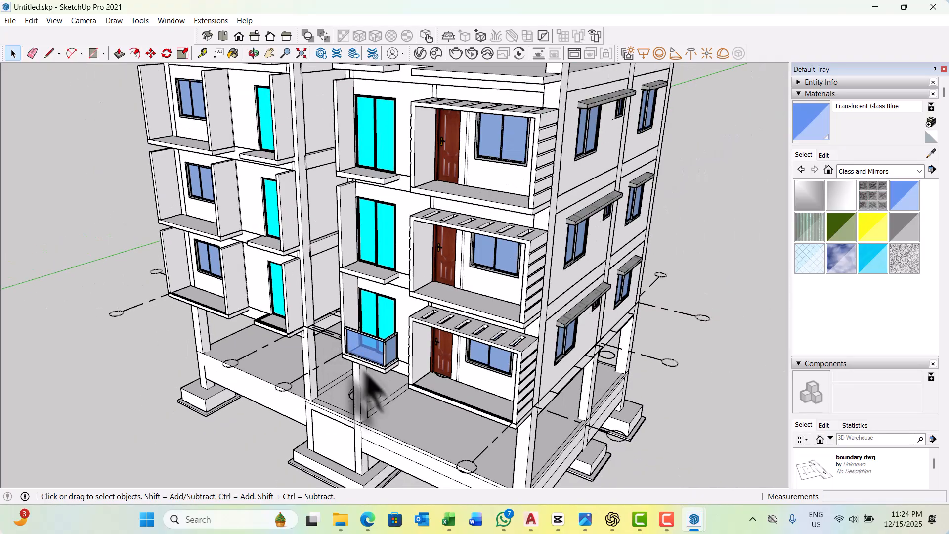
middle_drag(366, 380, 401, 374)
scroll(401, 375, up, 8)
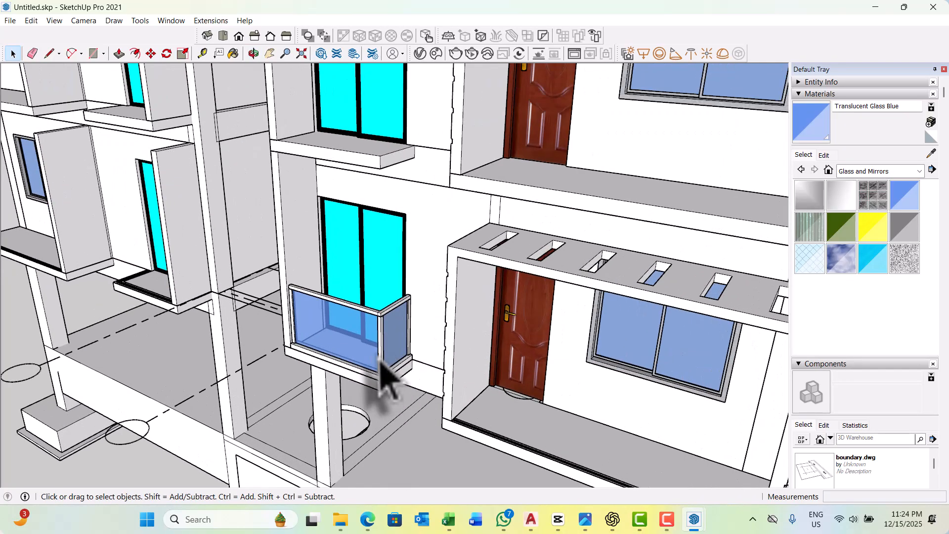
scroll(403, 393, down, 6)
scroll(342, 237, up, 2)
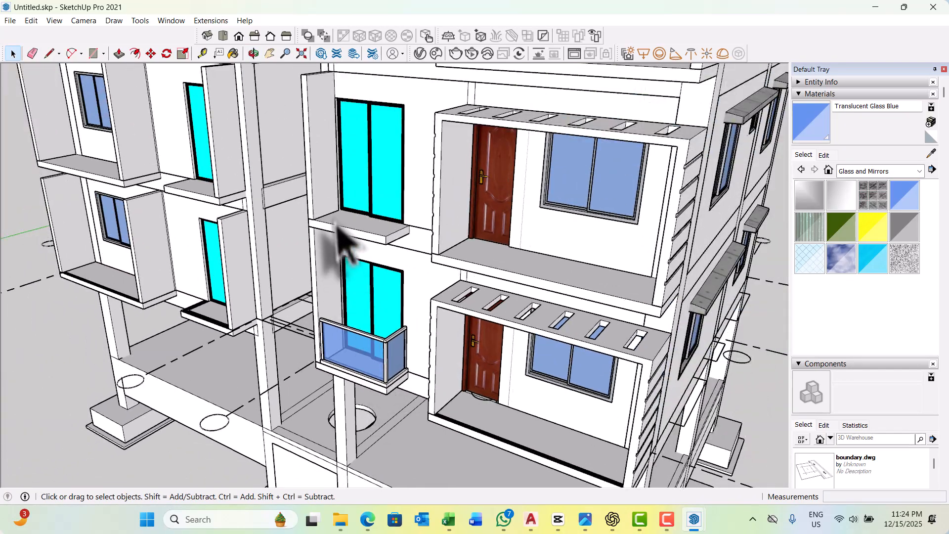
Open the top floor's wall group and raise the fin wall beside the small balcony 300 mm to the roof slab.
click(326, 203)
scroll(356, 322, down, 5)
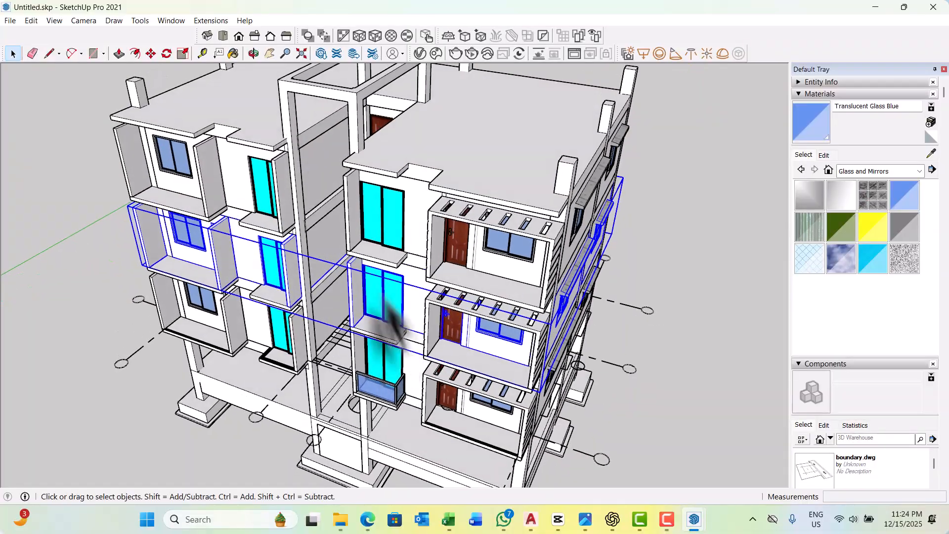
scroll(353, 190, up, 6)
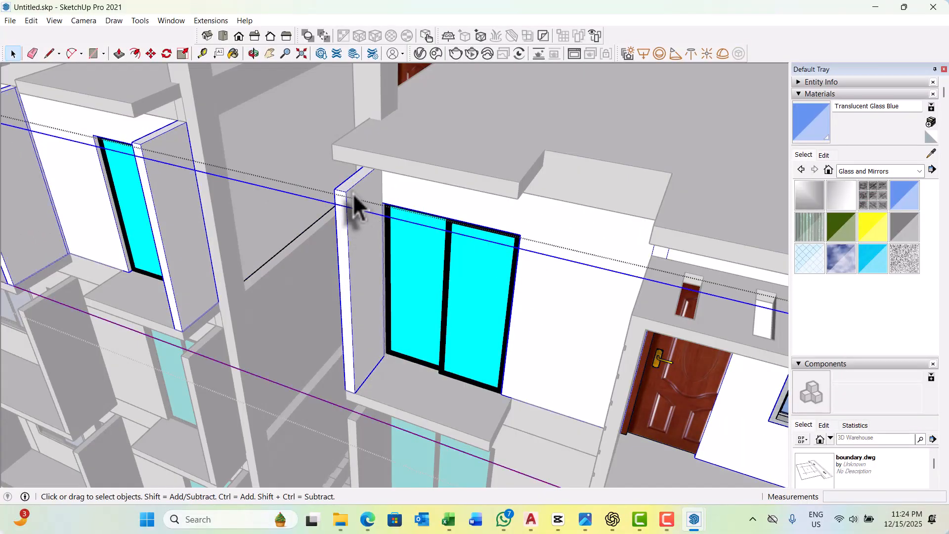
mouse_move(353, 194)
middle_down()
mouse_move(356, 223)
mouse_move(352, 193)
middle_up()
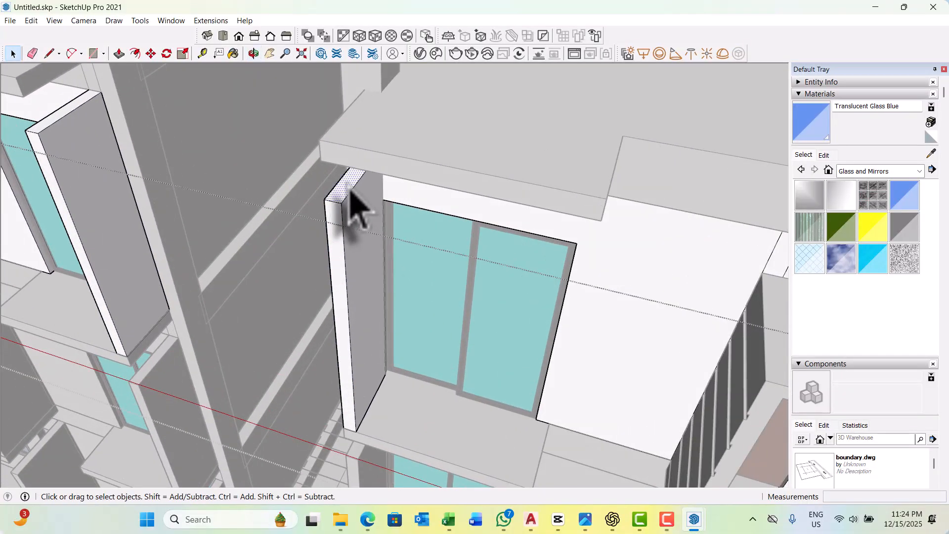
key(p)
scroll(345, 213, up, 1)
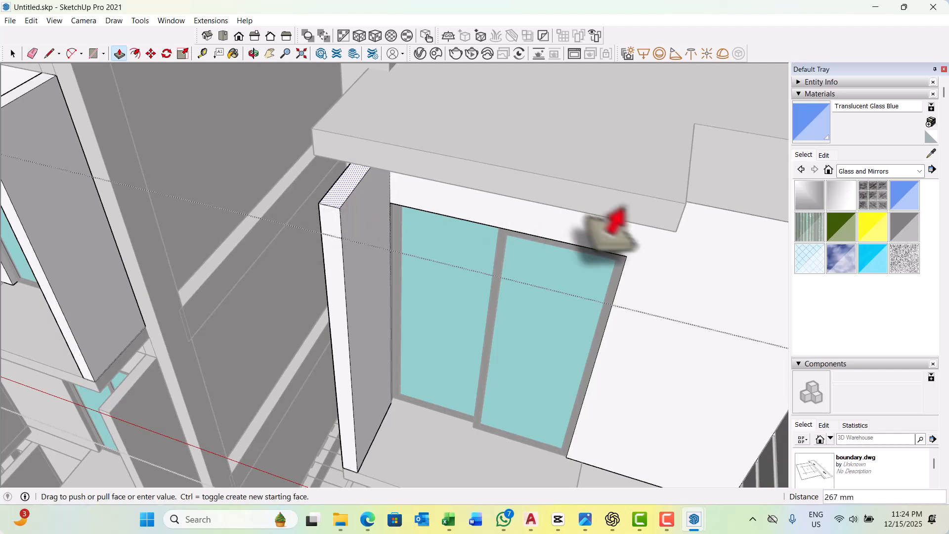
click(678, 236)
scroll(385, 168, down, 4)
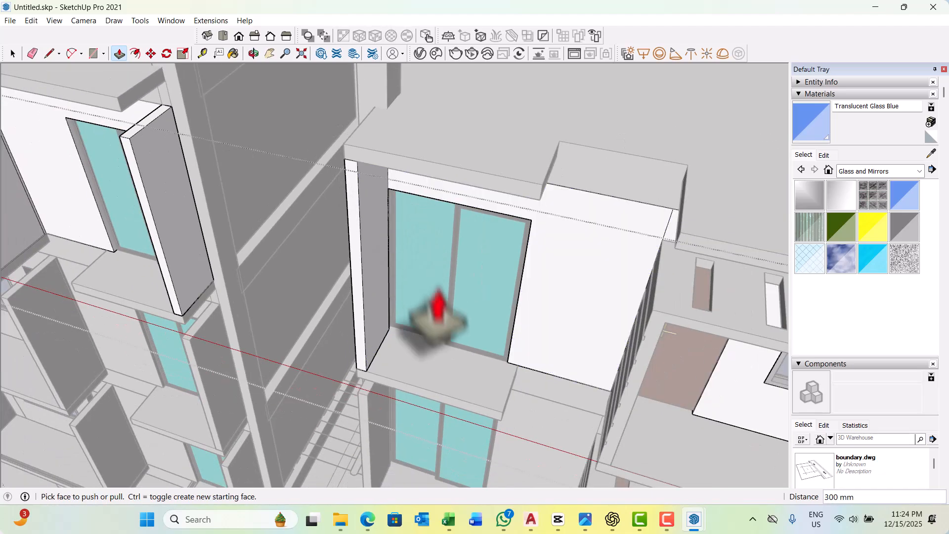
key(space)
Open the middle floor's wall group and raise the fin wall beside the small balcony 300 mm to the slab above.
scroll(350, 321, down, 4)
scroll(361, 361, up, 5)
click(337, 327)
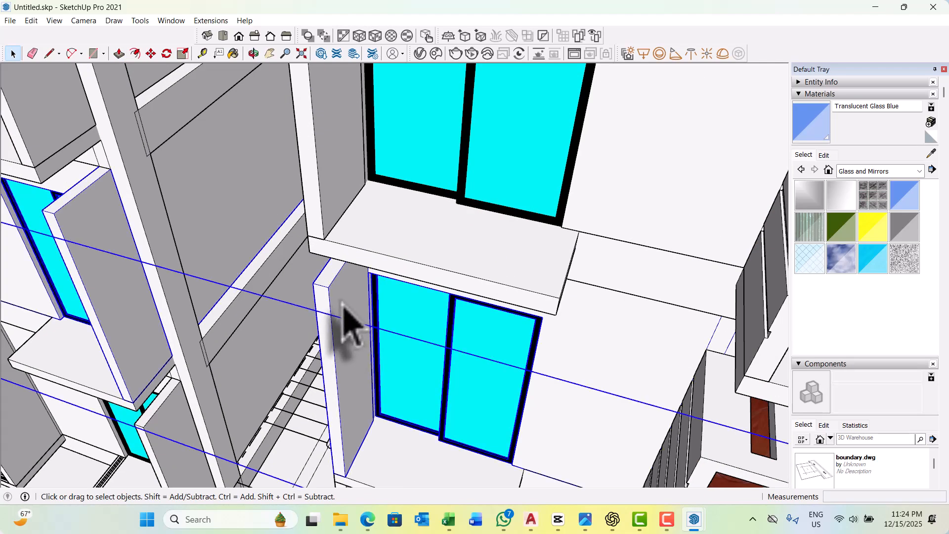
triple_click(345, 308)
key(p)
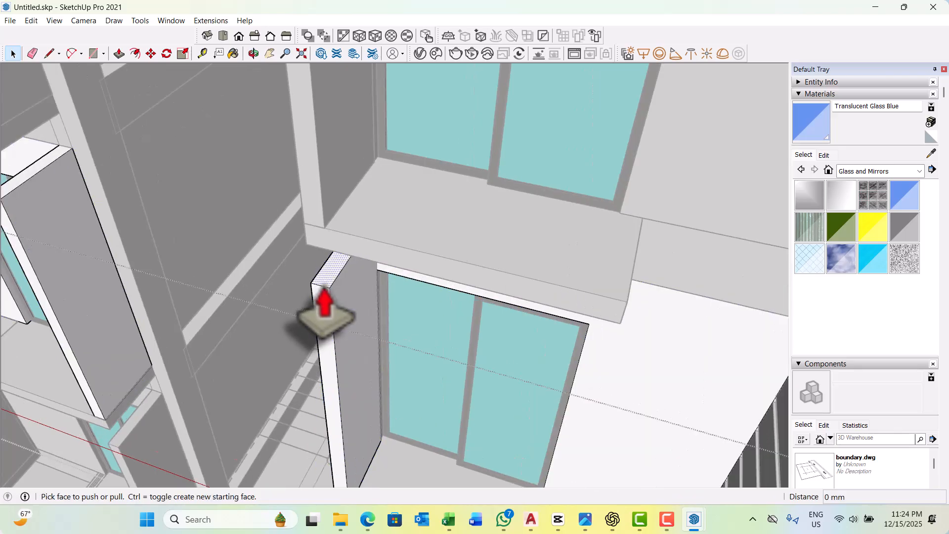
click(332, 274)
click(564, 311)
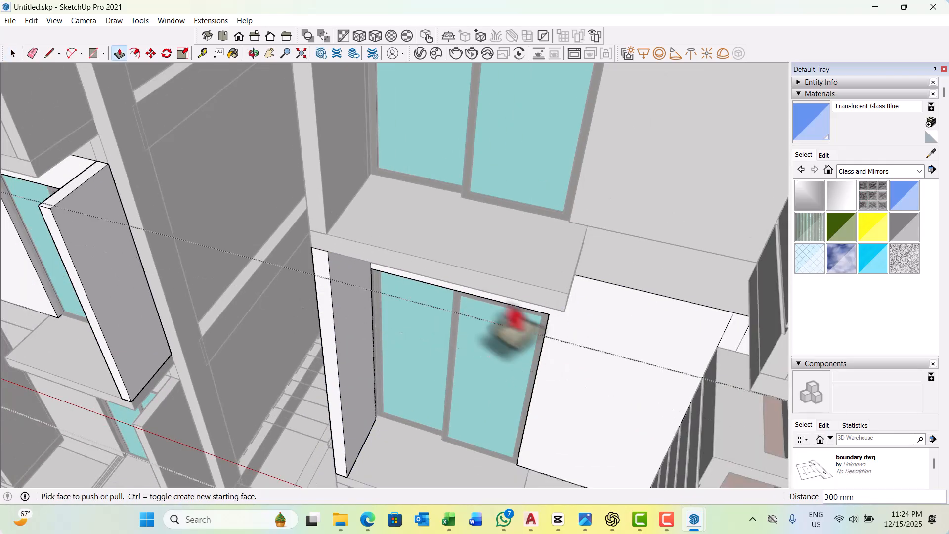
key(space)
scroll(368, 264, down, 5)
click(375, 268)
scroll(376, 267, down, 2)
Unhide all hidden objects, including the ground, road and boundary walls around the building.
middle_drag(462, 321, 395, 297)
scroll(392, 167, up, 3)
scroll(415, 257, down, 8)
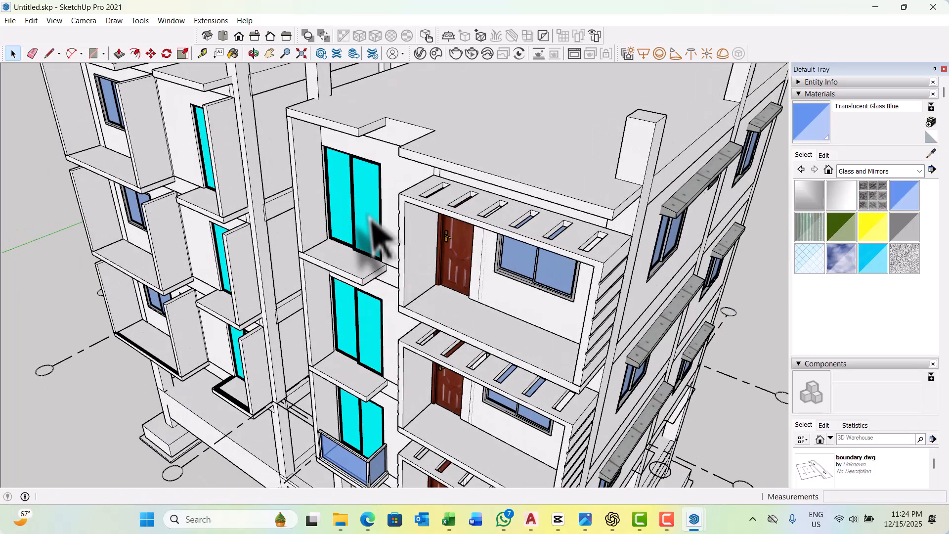
mouse_move(431, 258)
middle_down()
mouse_move(482, 276)
mouse_move(472, 269)
mouse_move(519, 271)
mouse_move(455, 255)
mouse_move(530, 258)
mouse_move(279, 267)
mouse_move(260, 277)
middle_up()
scroll(475, 287, down, 3)
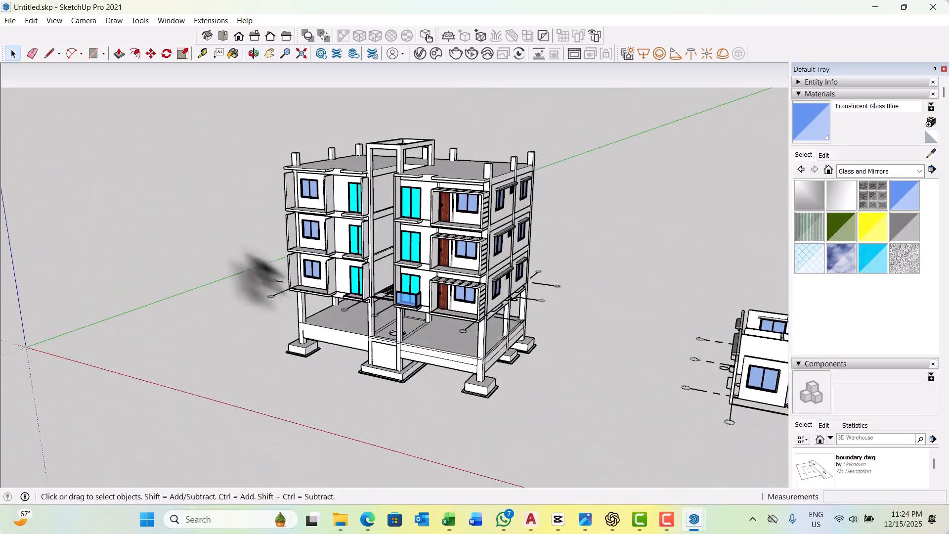
click(31, 21)
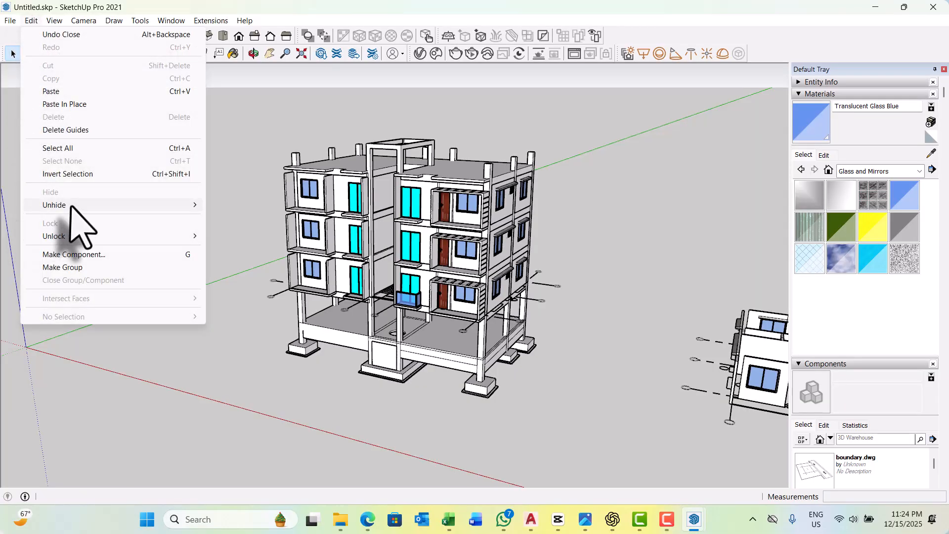
click(230, 231)
Examine the whole site with the building, boundary wall and road, viewing the front, side and rear facades.
middle_drag(288, 318, 353, 344)
middle_drag(363, 237, 561, 346)
scroll(522, 311, up, 3)
middle_drag(521, 310, 414, 299)
scroll(468, 302, down, 6)
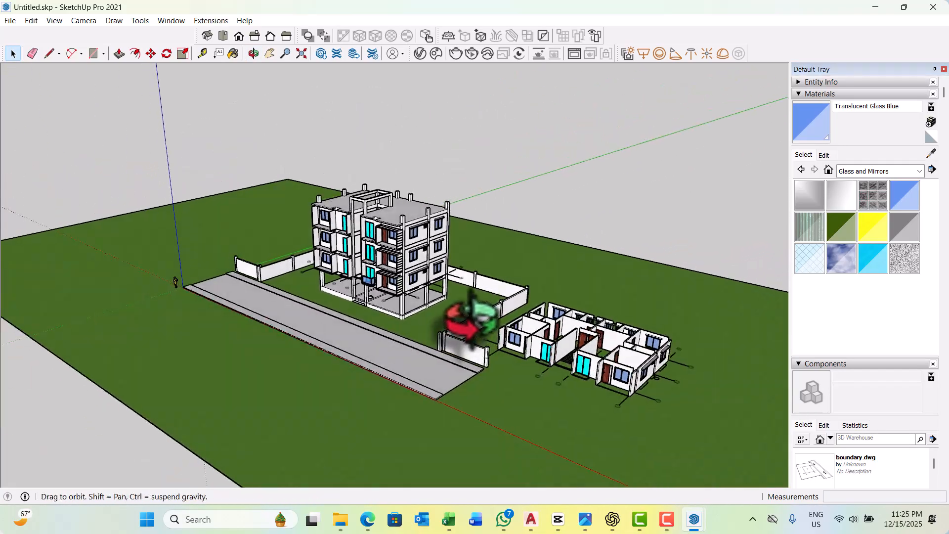
middle_drag(383, 245, 438, 270)
scroll(430, 316, up, 5)
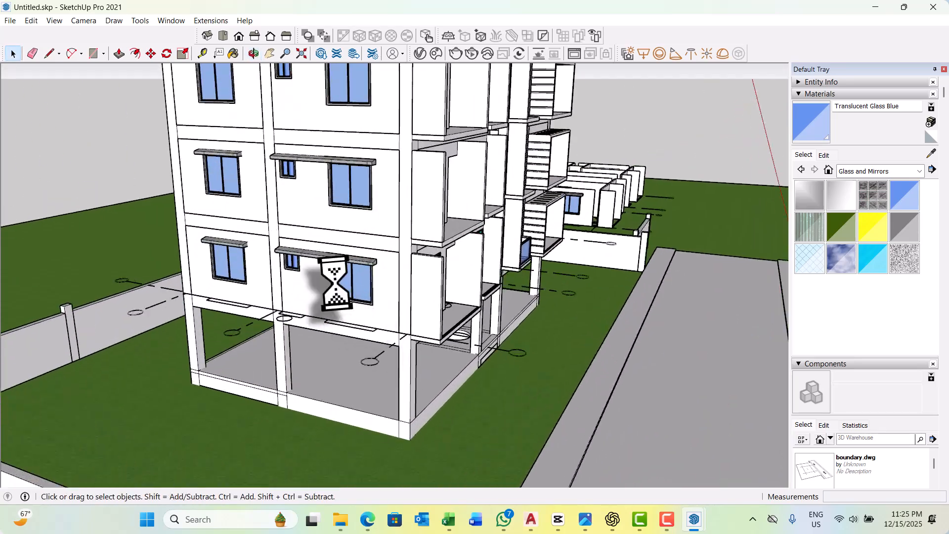
middle_drag(334, 286, 299, 311)
scroll(301, 316, down, 4)
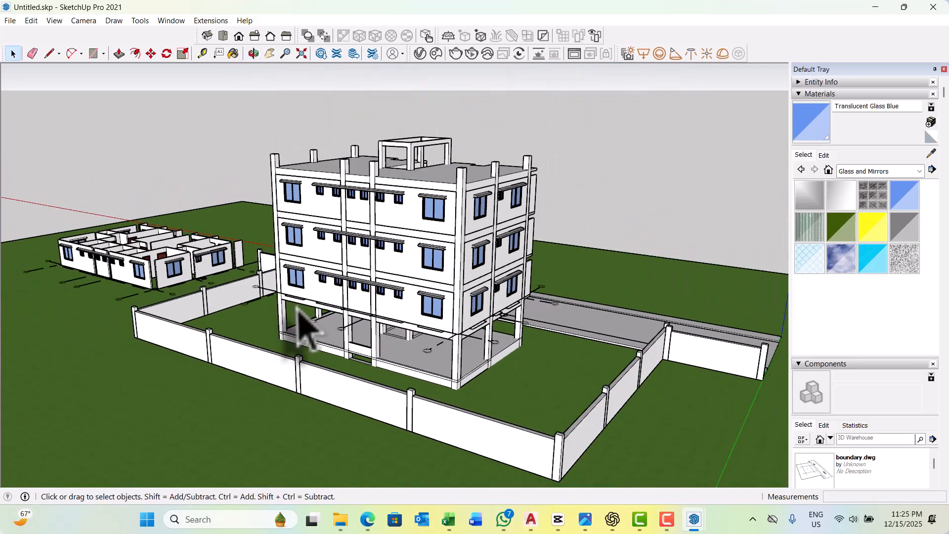